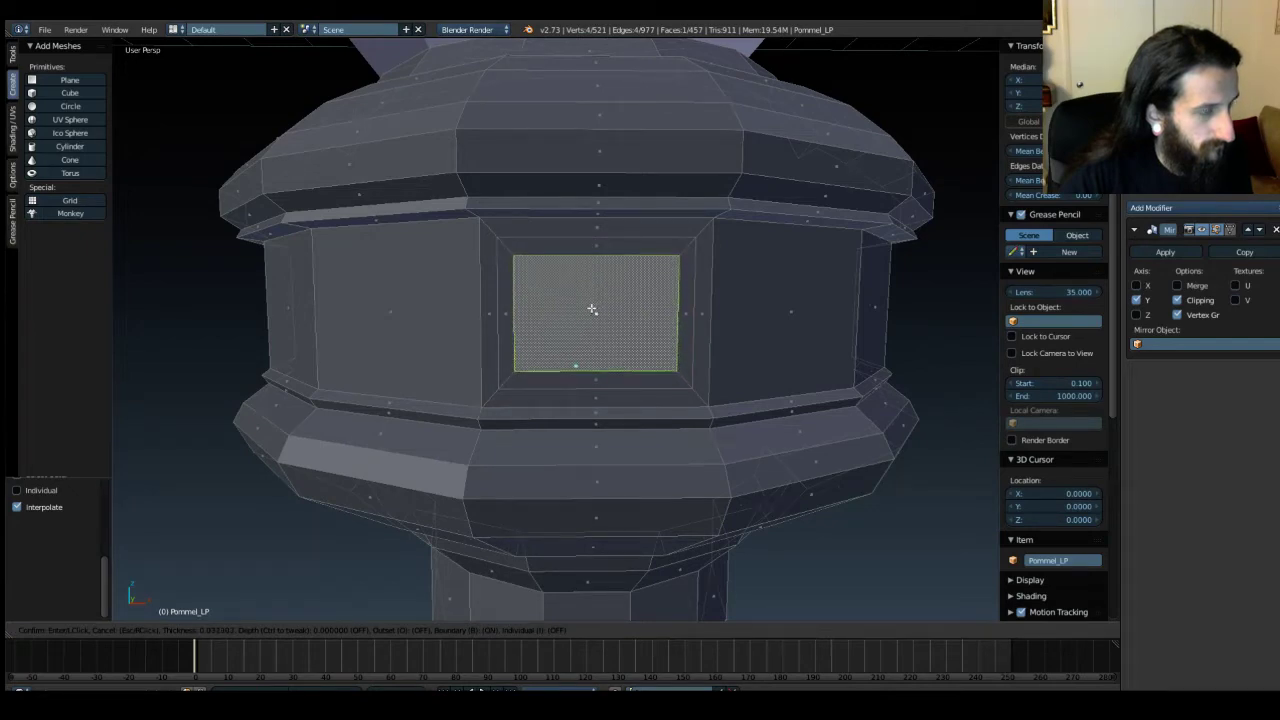
Try insetting one panel face on the pommel's middle band and extruding it outward.
left_click(593, 309)
middle_click_drag(593, 309, 731, 360)
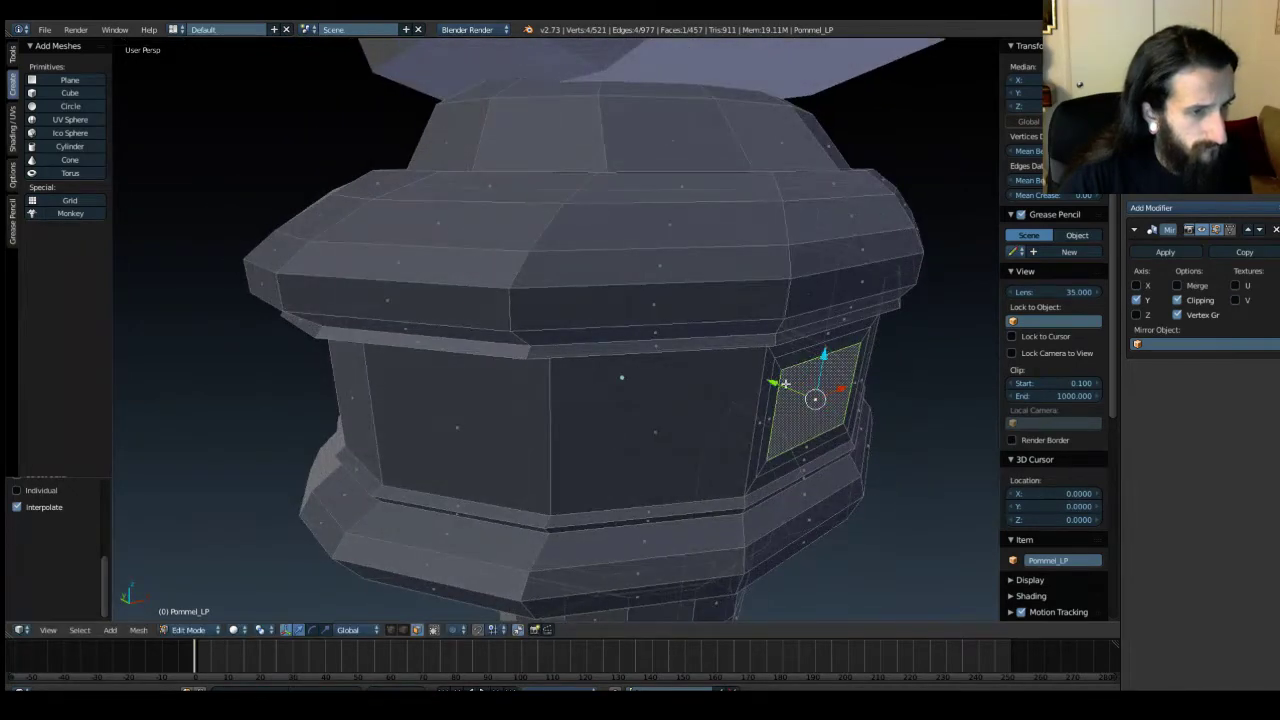
key("e")
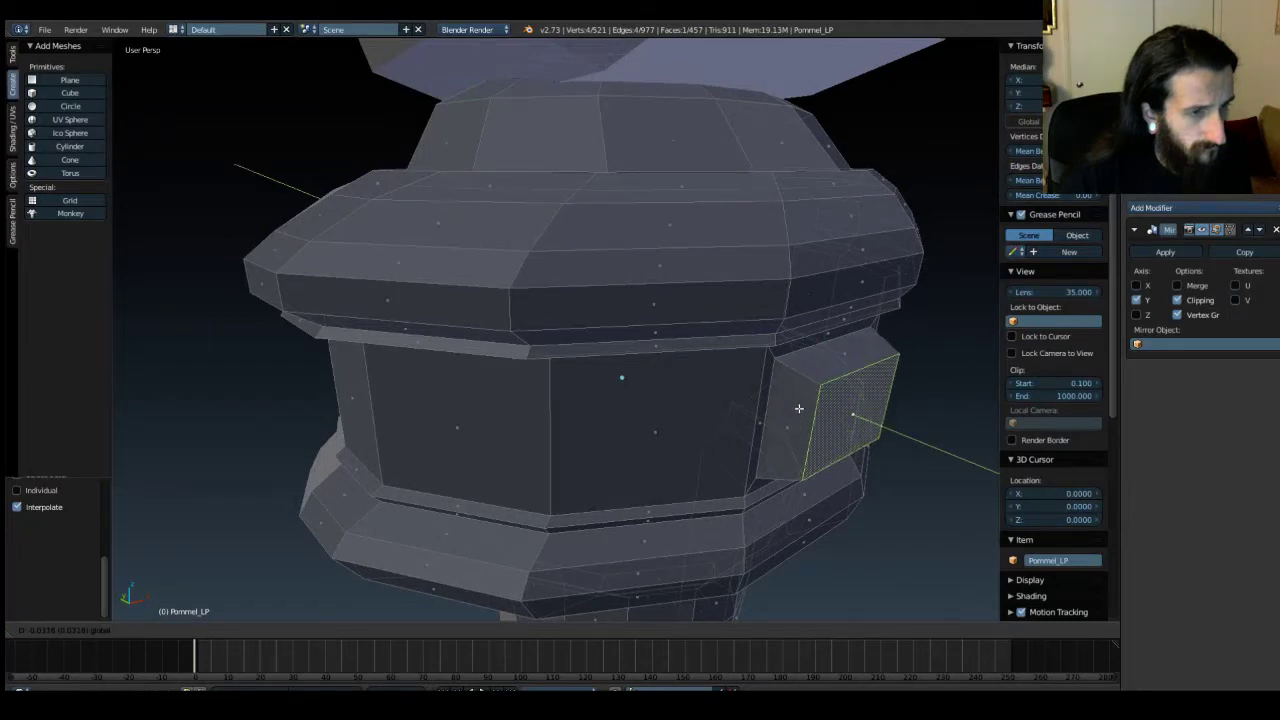
left_click(798, 408)
middle_click_drag(798, 408, 743, 314)
key("Tab")
key("Tab")
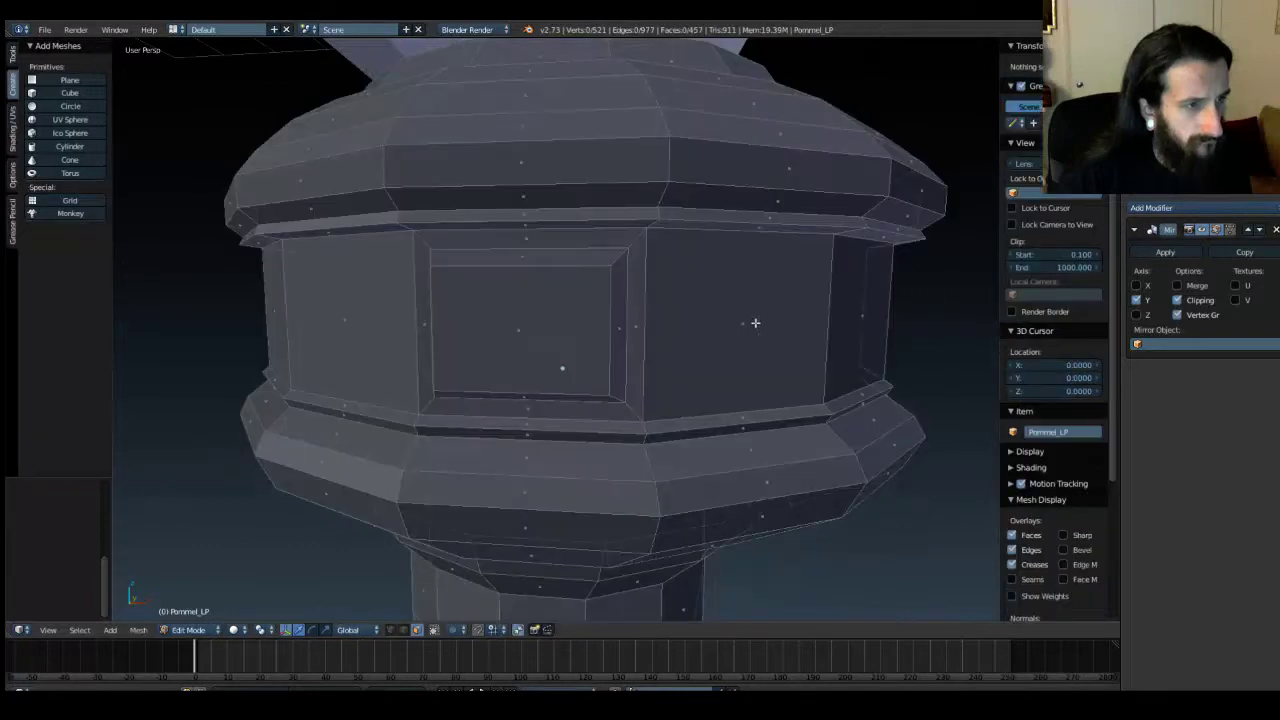
Undo the panel's inset and extrusion, restoring the plain face.
right_click(751, 323)
mouse_move(835, 350)
middle_mouse_down()
mouse_move(824, 351)
mouse_move(836, 349)
middle_mouse_up()
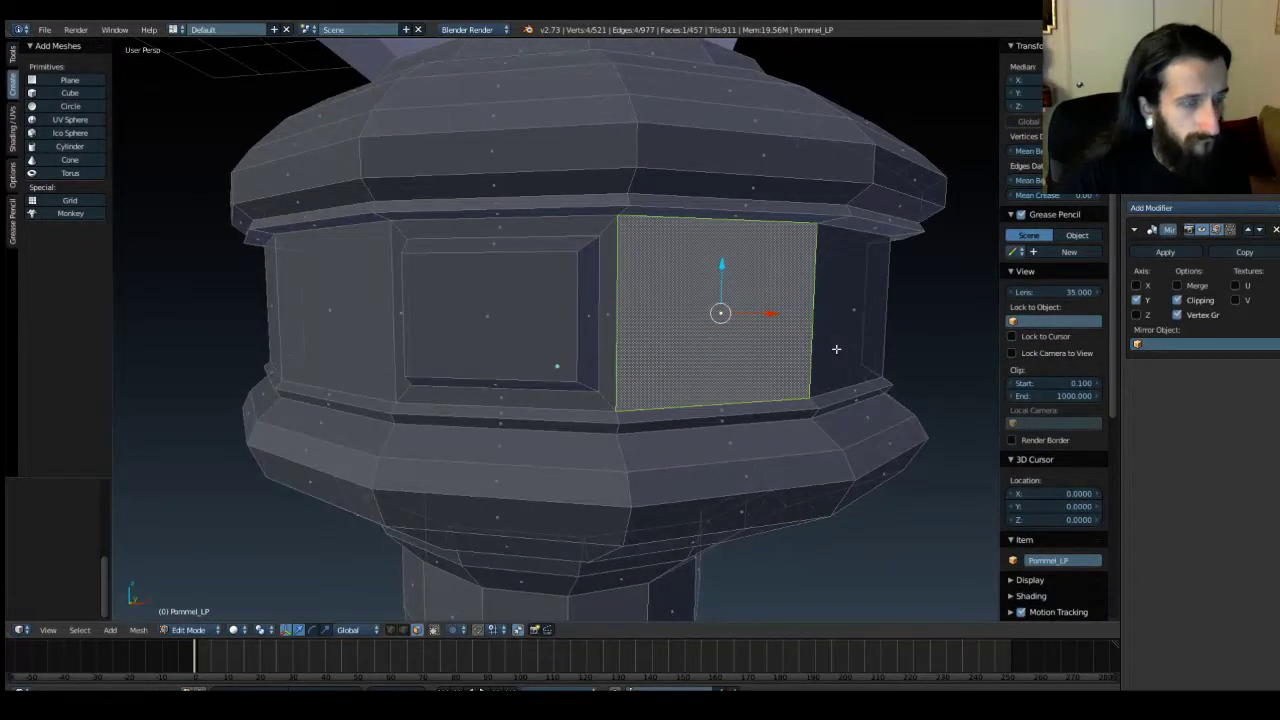
key("ctrl+z")
key("ctrl+z")
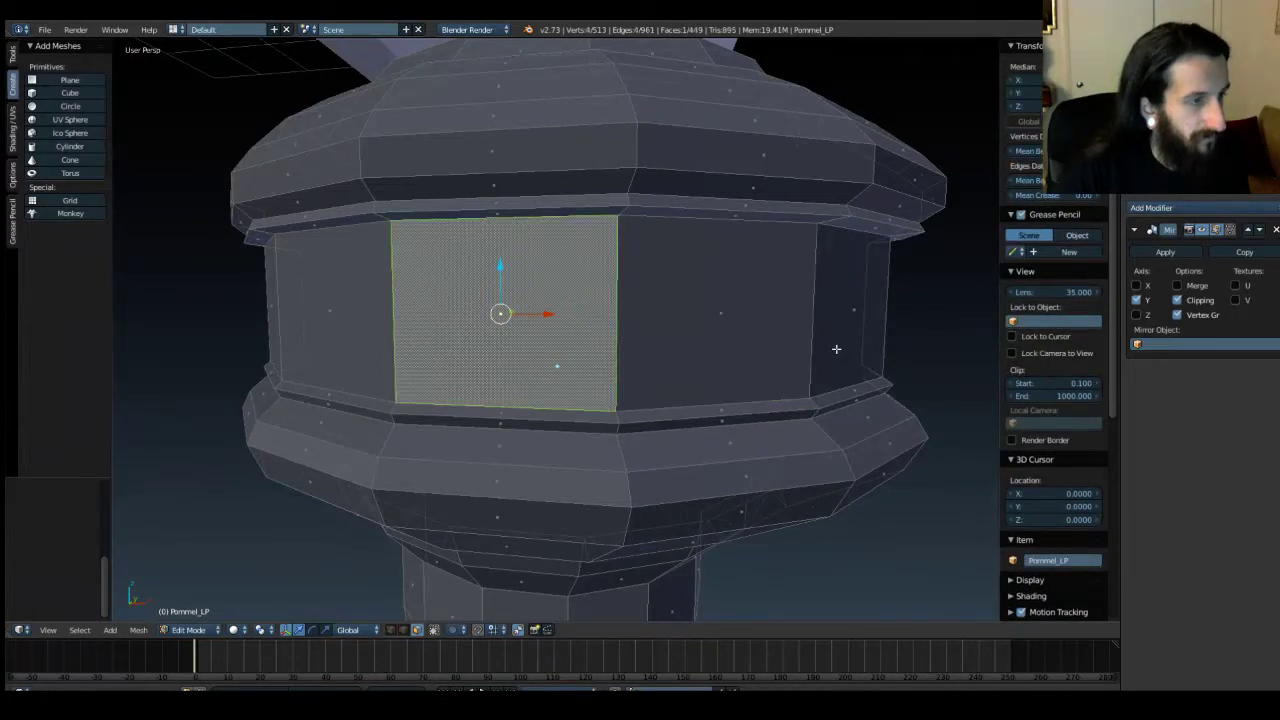
Try to inset the whole loop of faces around the pommel's middle band together.
right_click(836, 349, "alt")
middle_click_drag(885, 345, 789, 342)
right_click(523, 283, "shift")
middle_click_drag(523, 283, 573, 321)
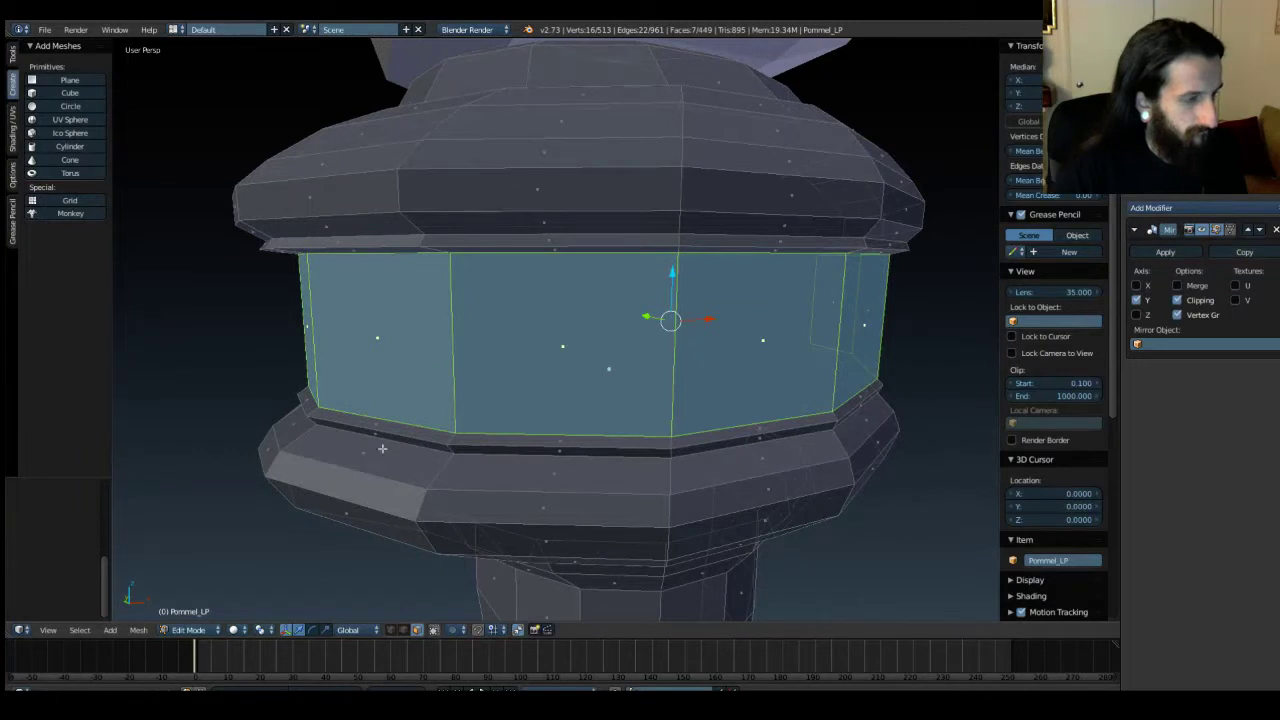
key("w")
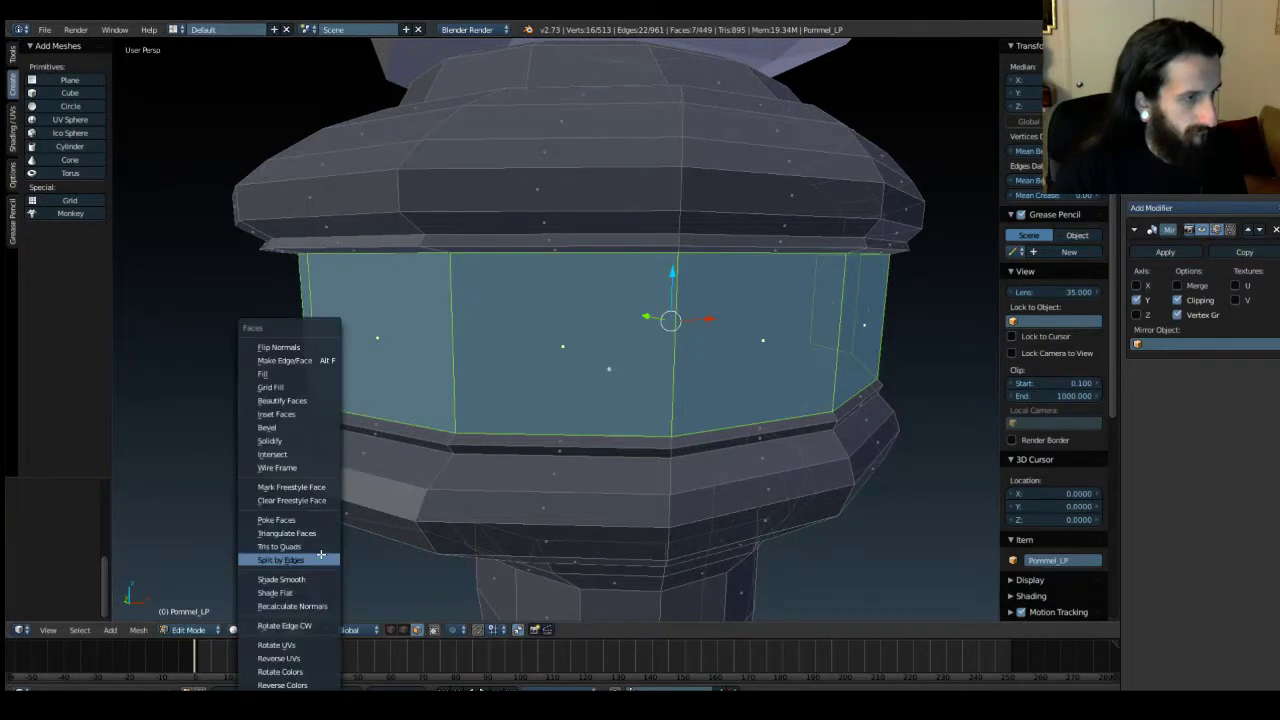
left_click(303, 418)
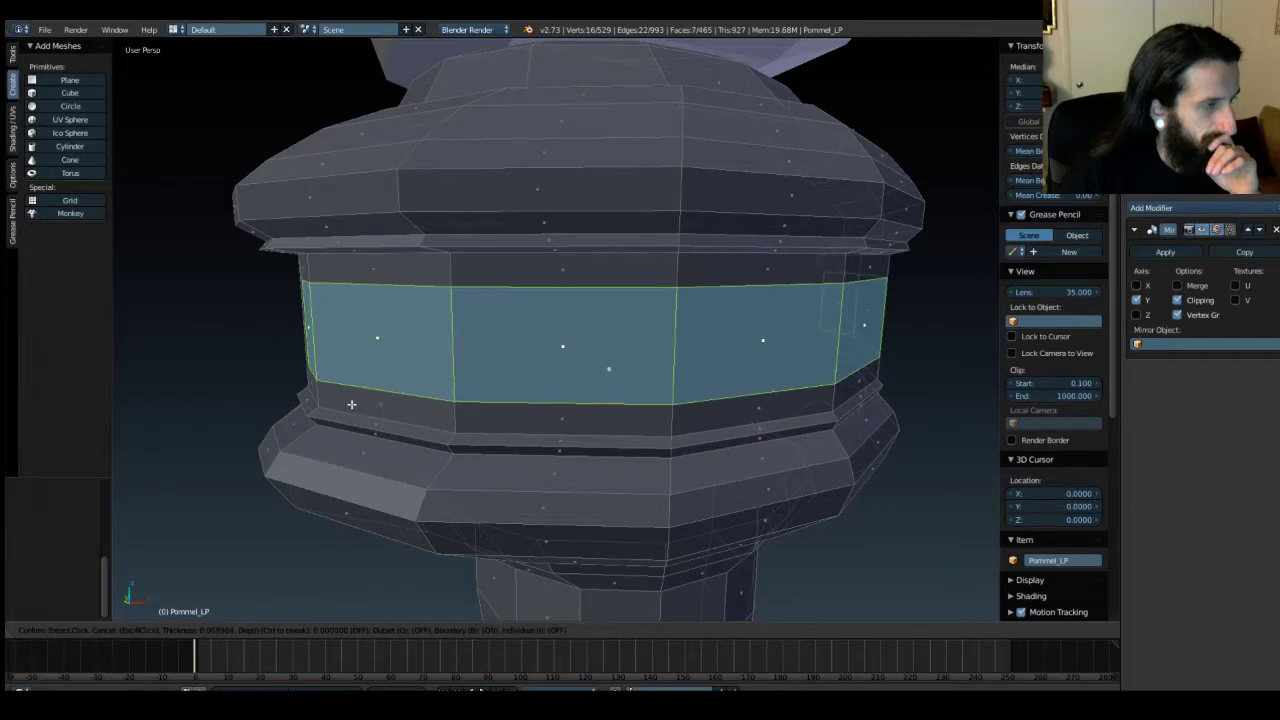
right_click(351, 404)
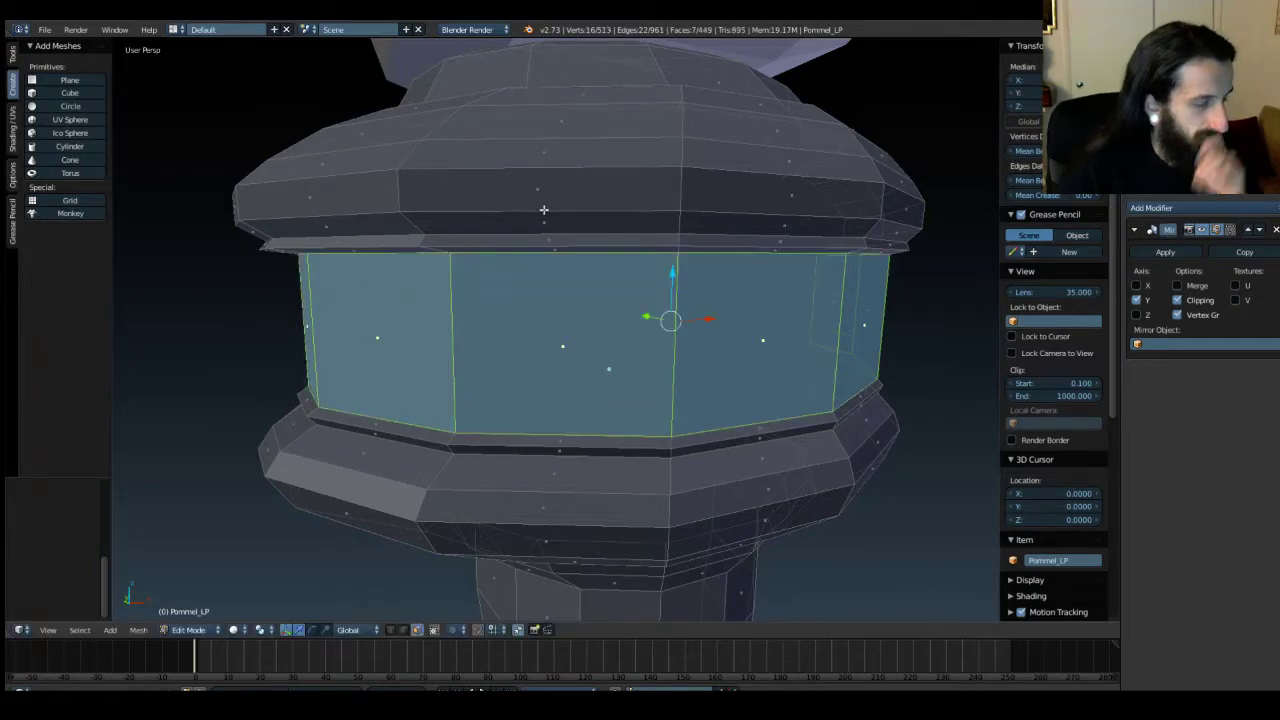
Try to inset only a single panel face on the middle band.
middle_click_drag(925, 345, 703, 320)
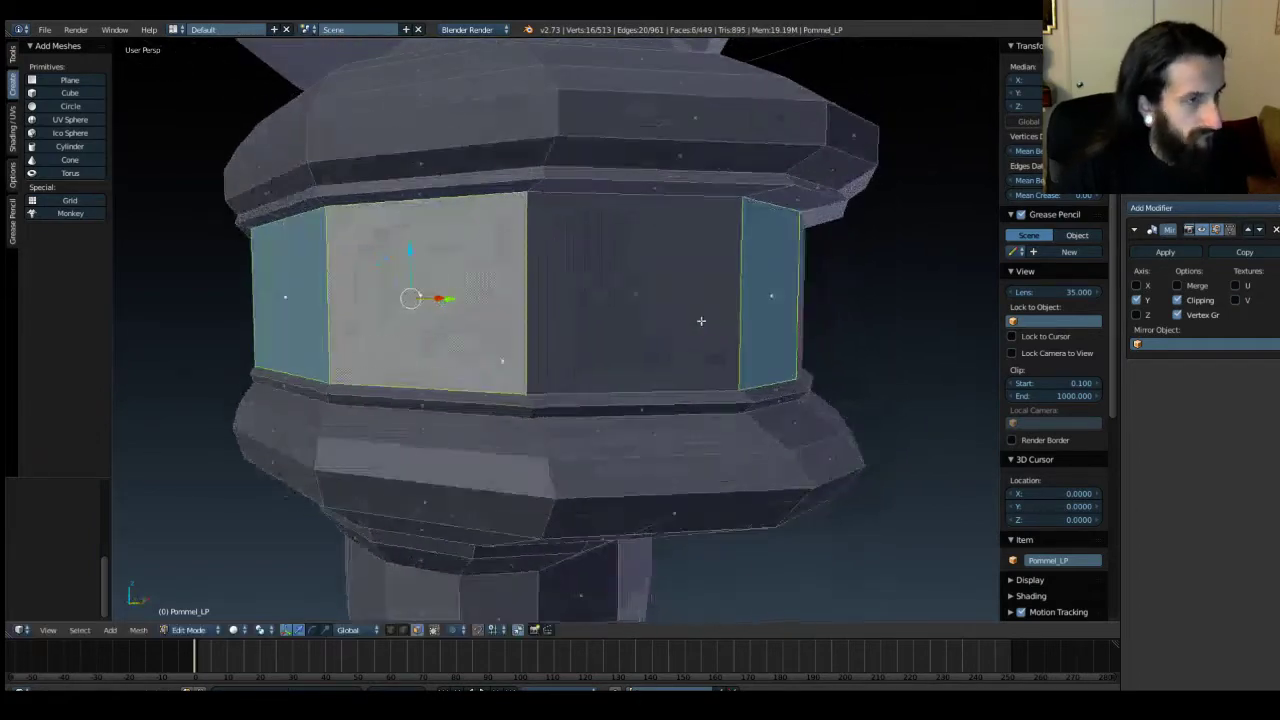
right_click(702, 321, "shift")
middle_click_drag(252, 375, 815, 380)
right_click(743, 359)
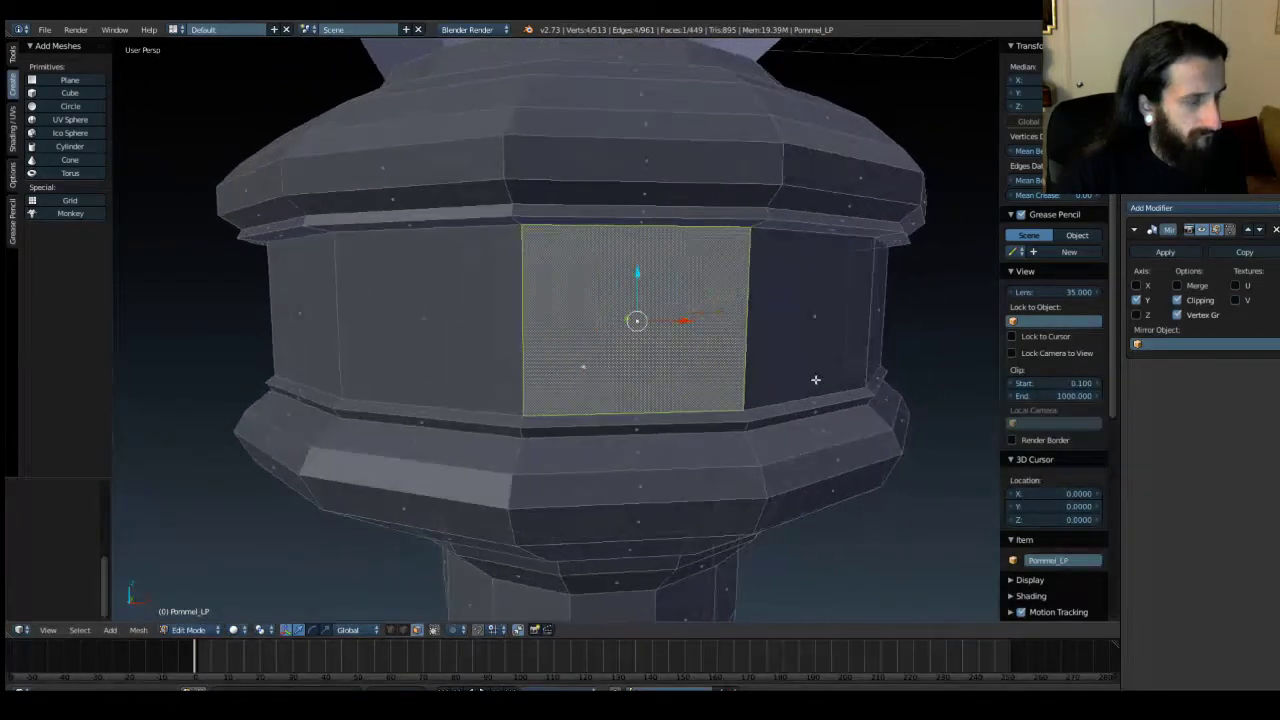
key("w")
left_click(813, 380)
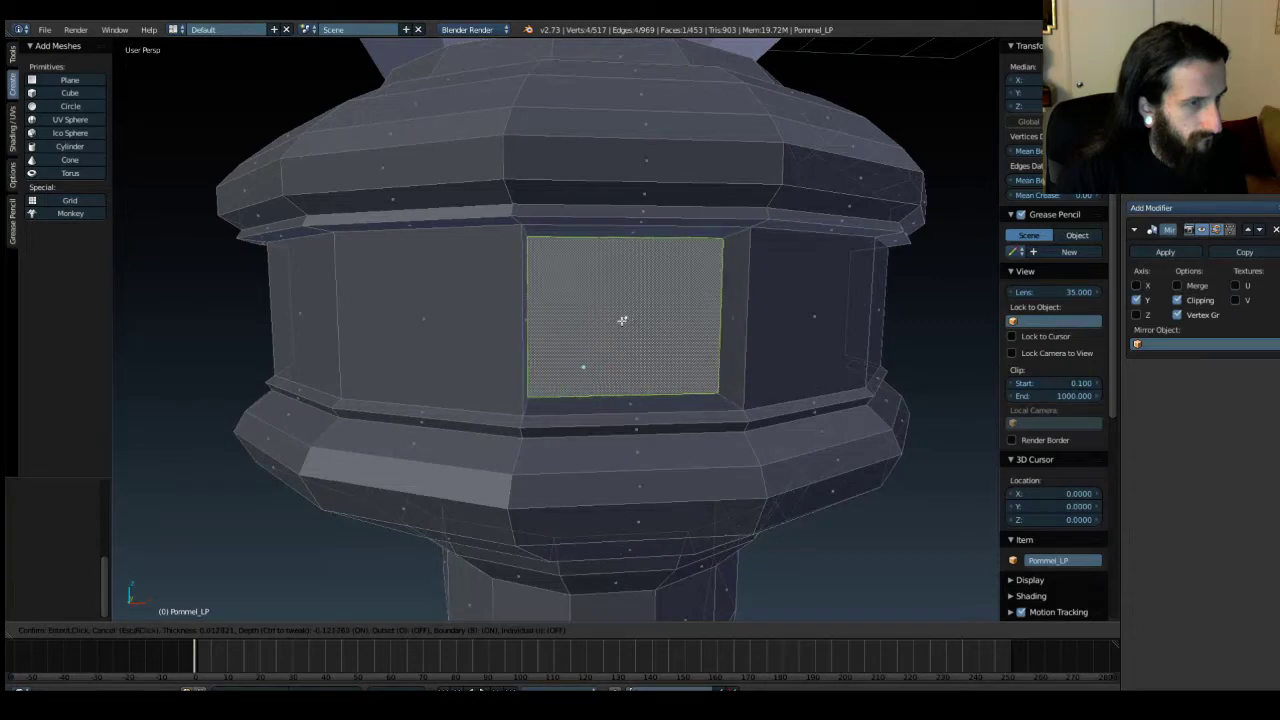
left_click(684, 336)
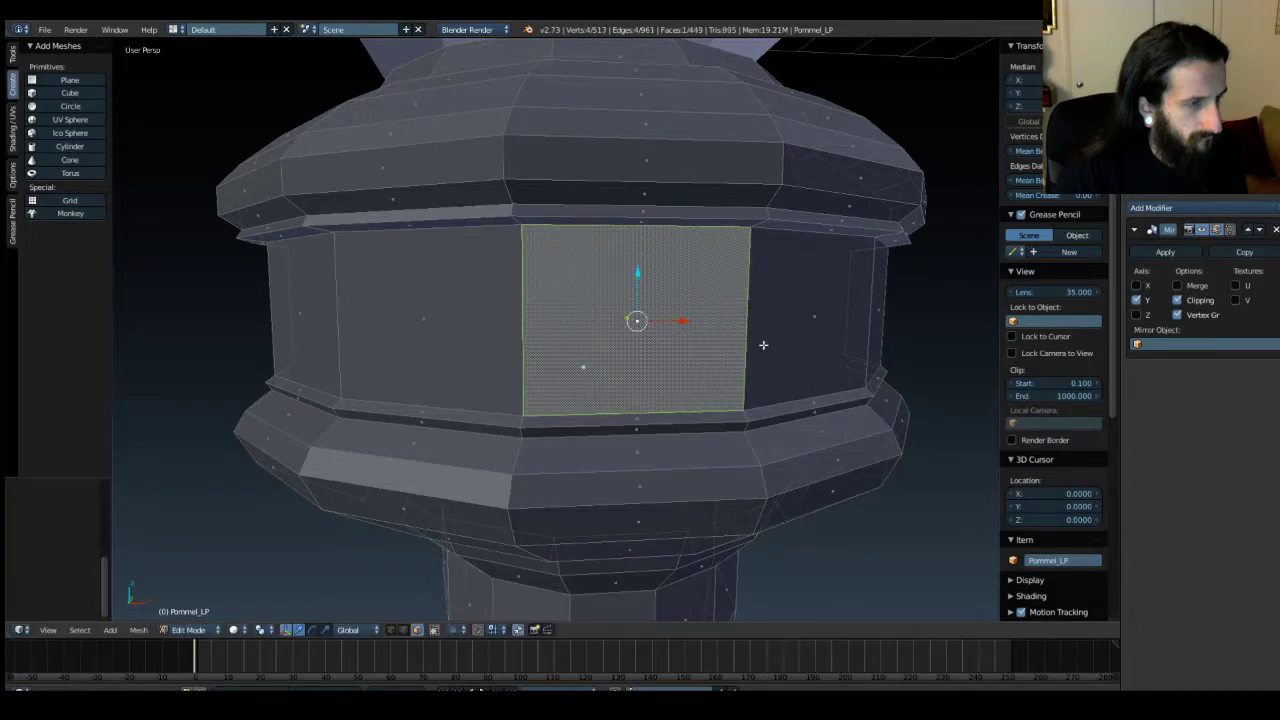
Retry Inset Faces on the same panel face, cancelling it and undoing any accidental moves.
key("a")
right_click(625, 324)
left_click_drag(679, 322, 650, 326)
key("ctrl+z")
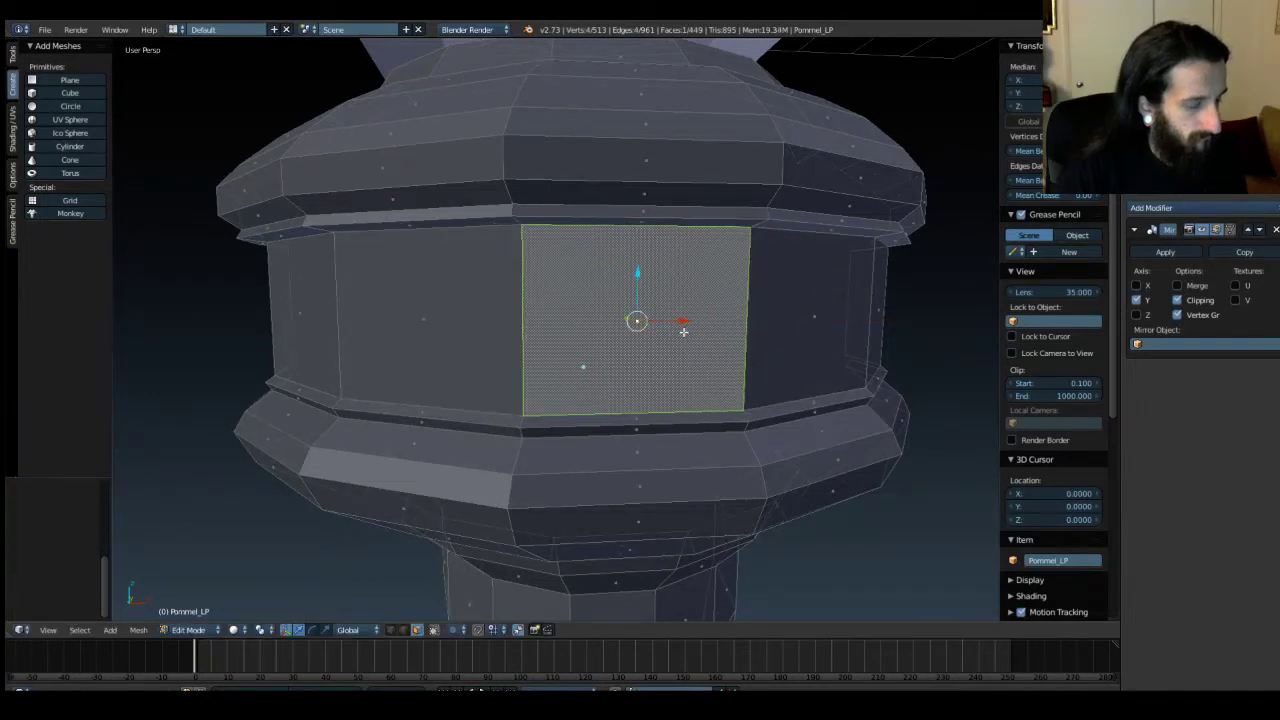
key("w")
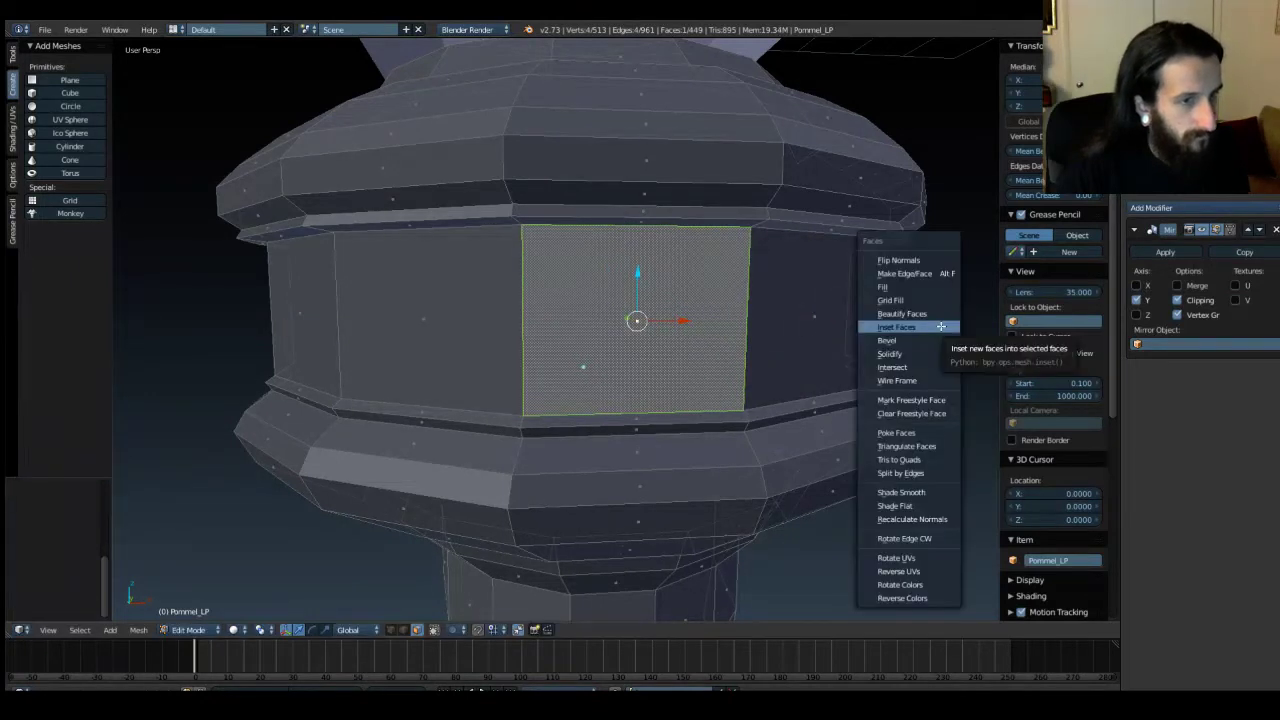
left_click(918, 328)
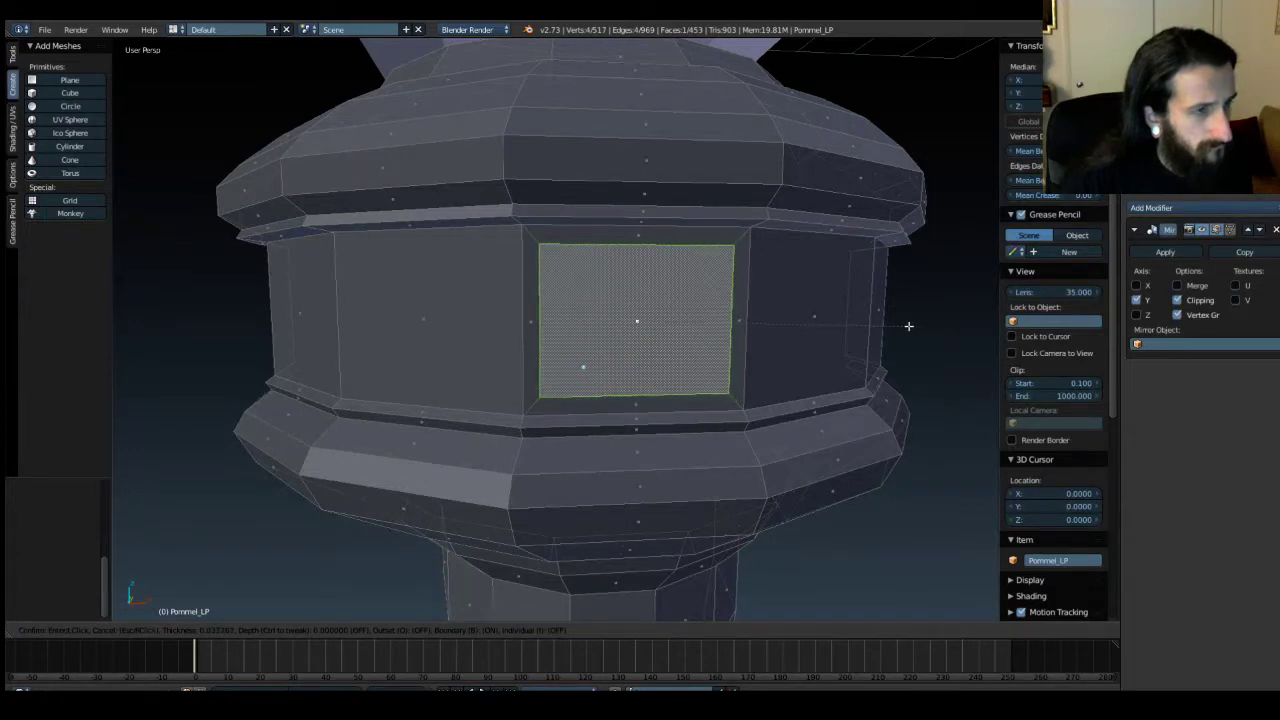
key("Escape")
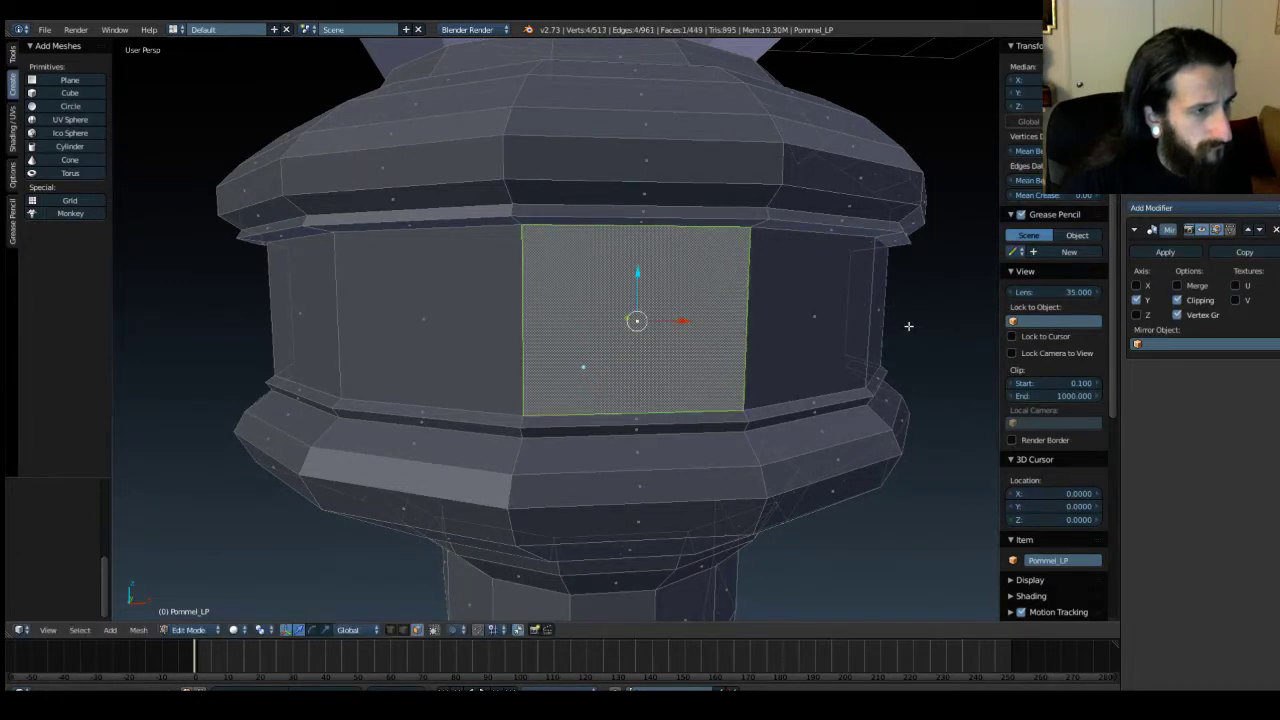
left_click_drag(684, 321, 706, 323)
key("ctrl+z")
Deselect all geometry and add a UV sphere to the pommel mesh in the front view.
key("a")
key("Tab")
key("KP_1")
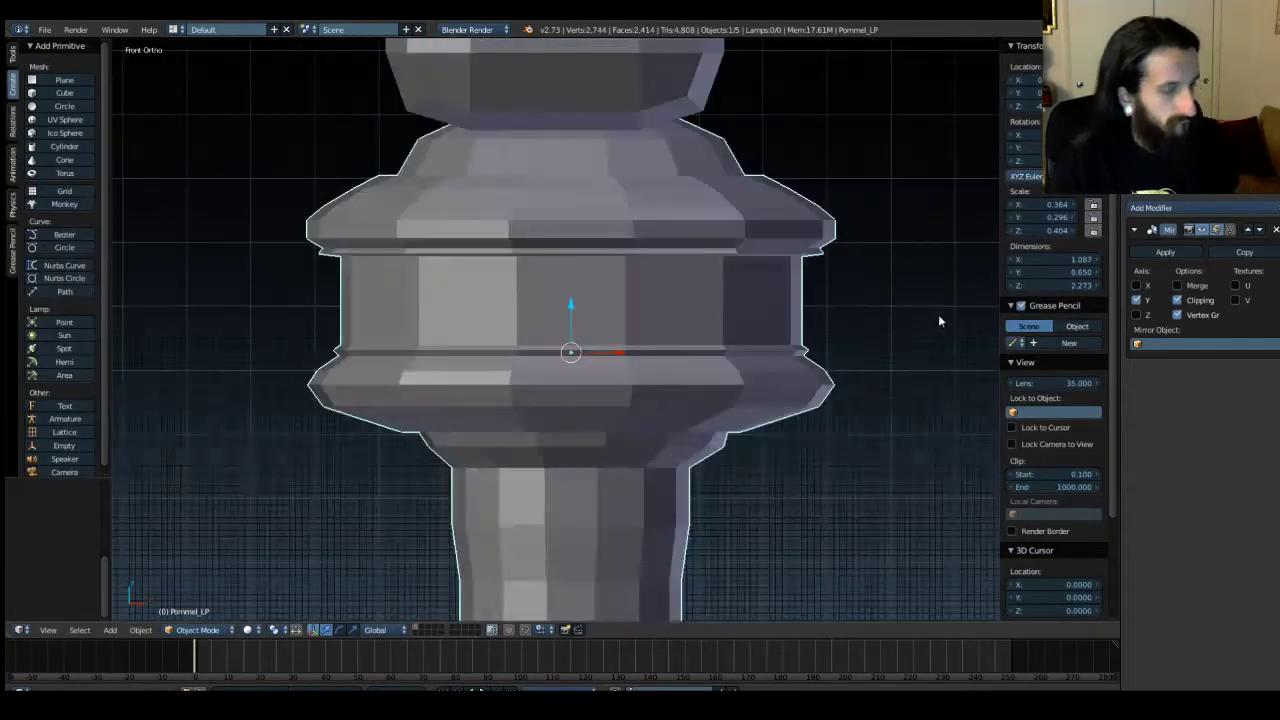
key("Tab")
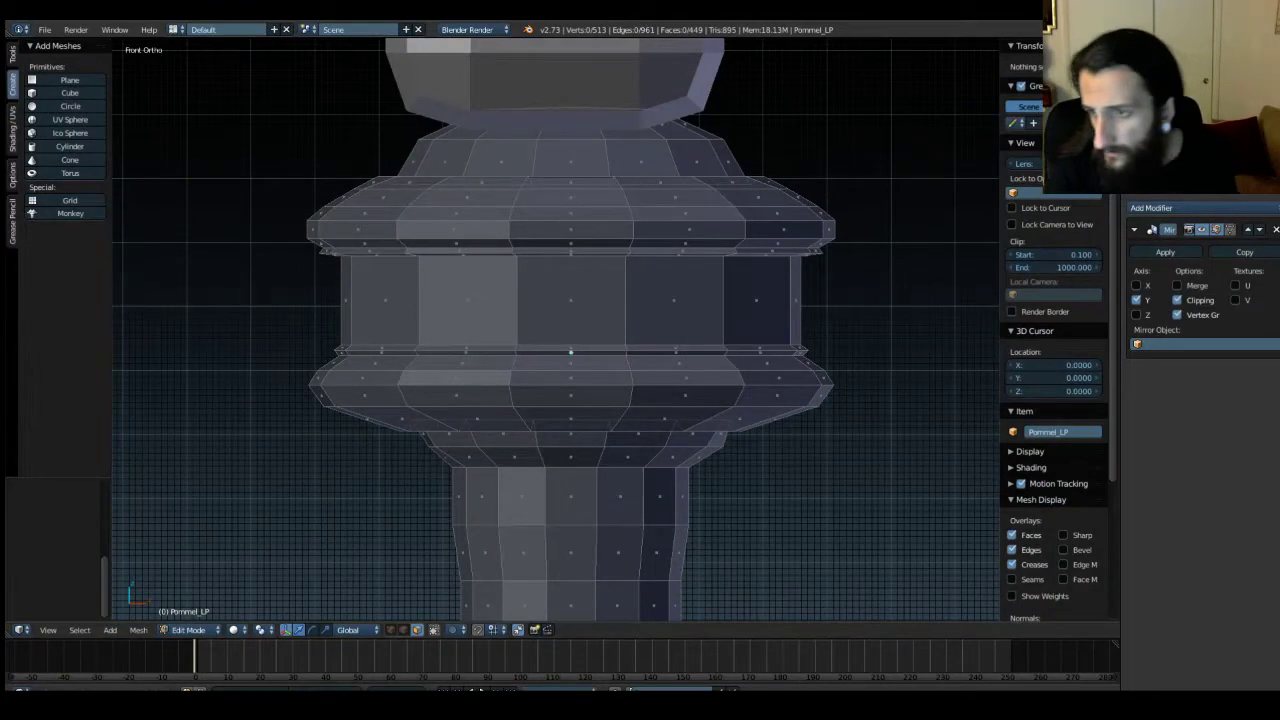
key("KP_1")
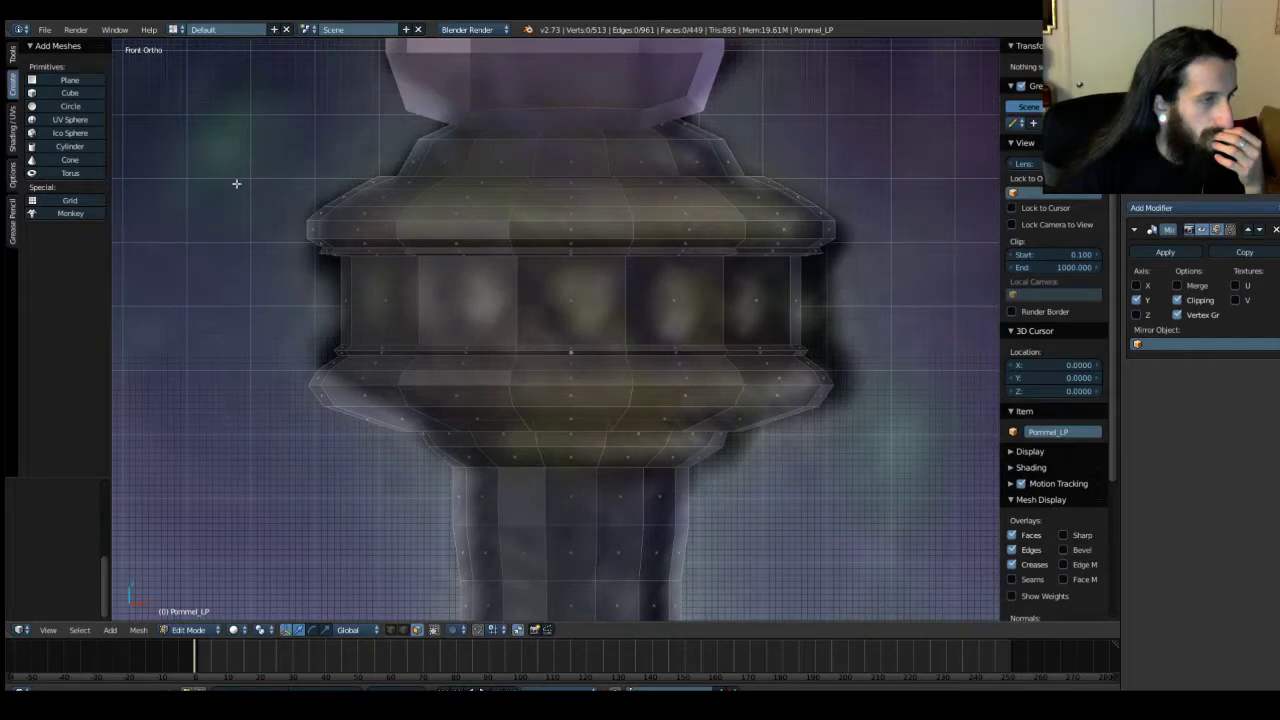
left_click(70, 120)
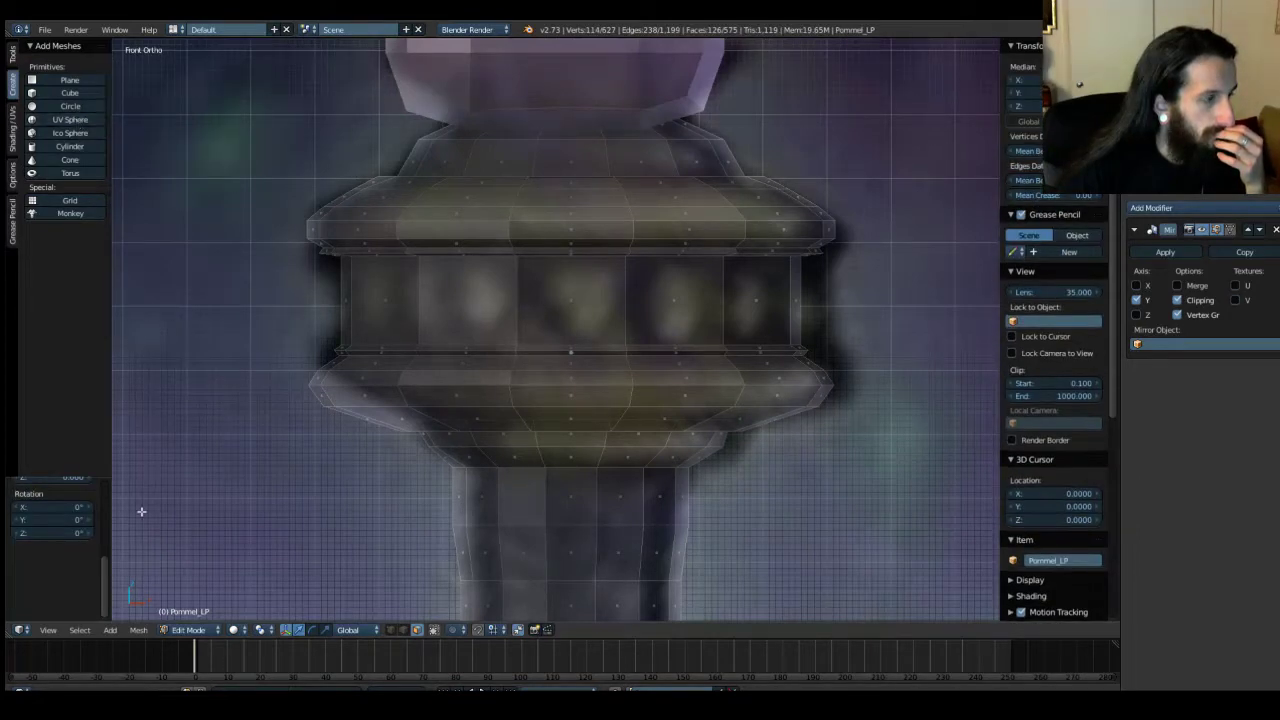
left_click_drag(110, 580, 113, 493)
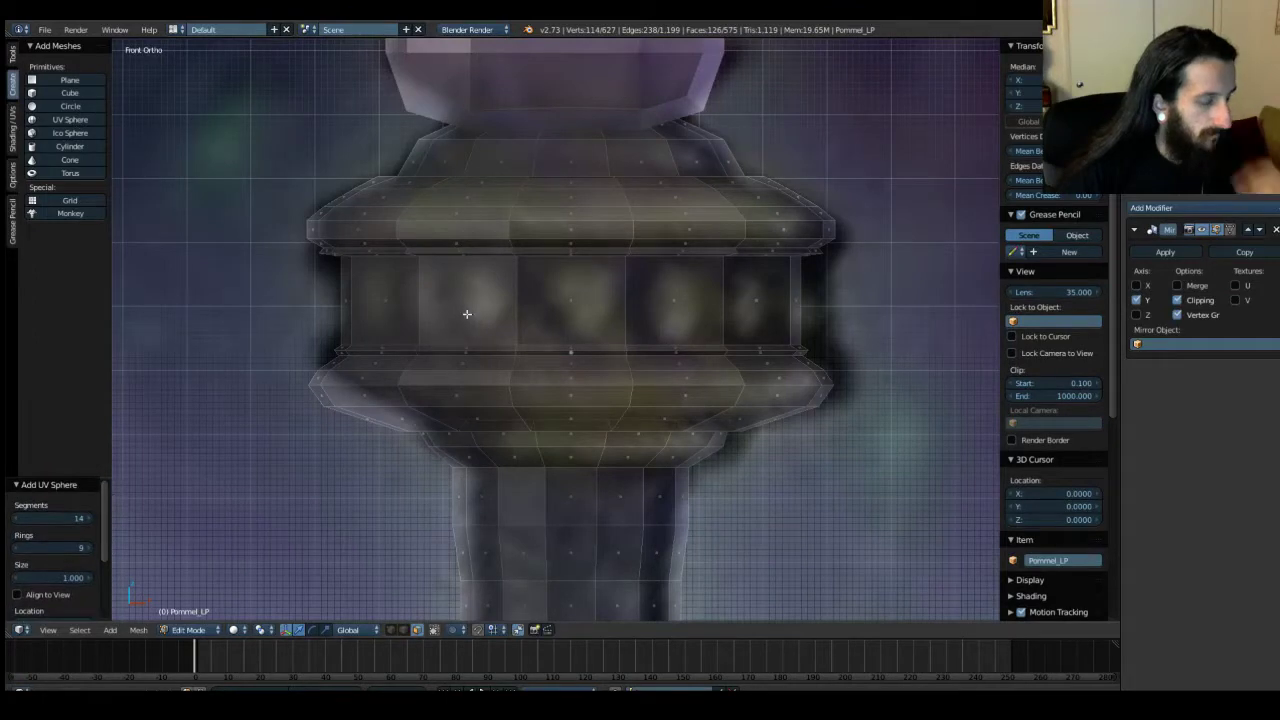
key("KP_Decimal")
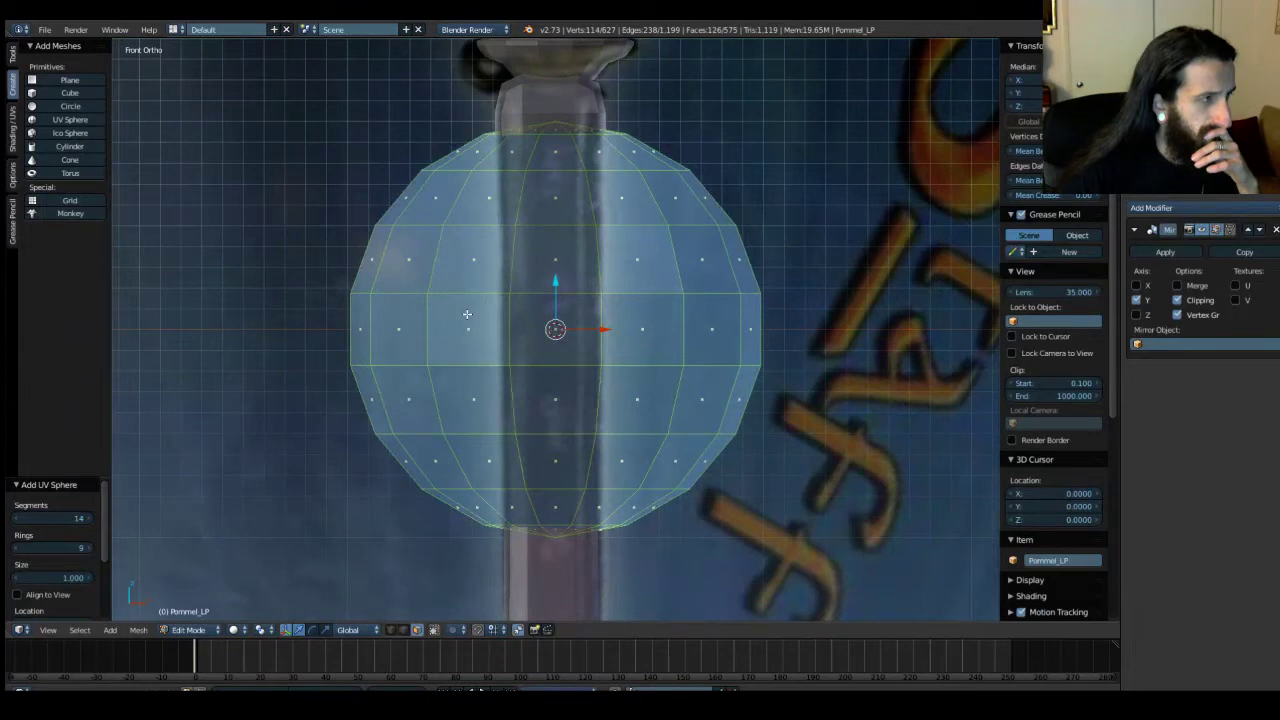
Lower the new UV sphere's segment count to 6.
left_click(16, 519)
left_click(16, 519)
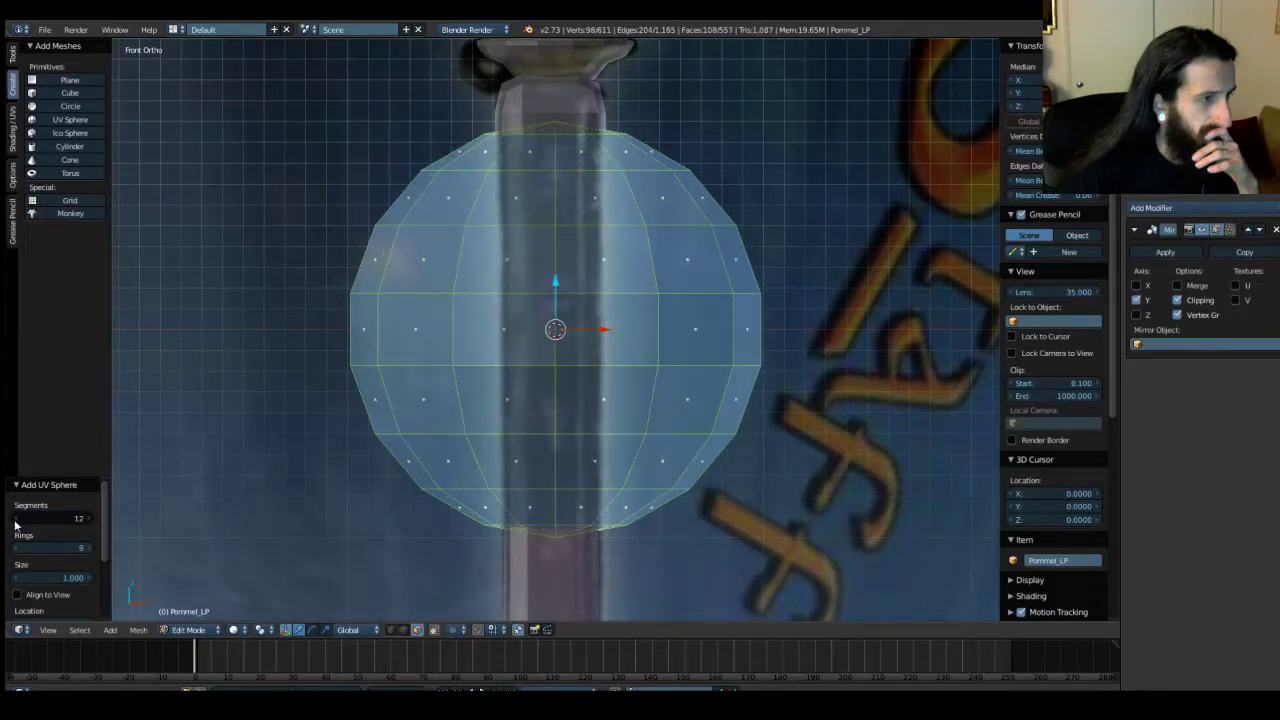
left_click(16, 519)
left_click(16, 519)
left_click(16, 519)
left_click(16, 519)
left_click(16, 519)
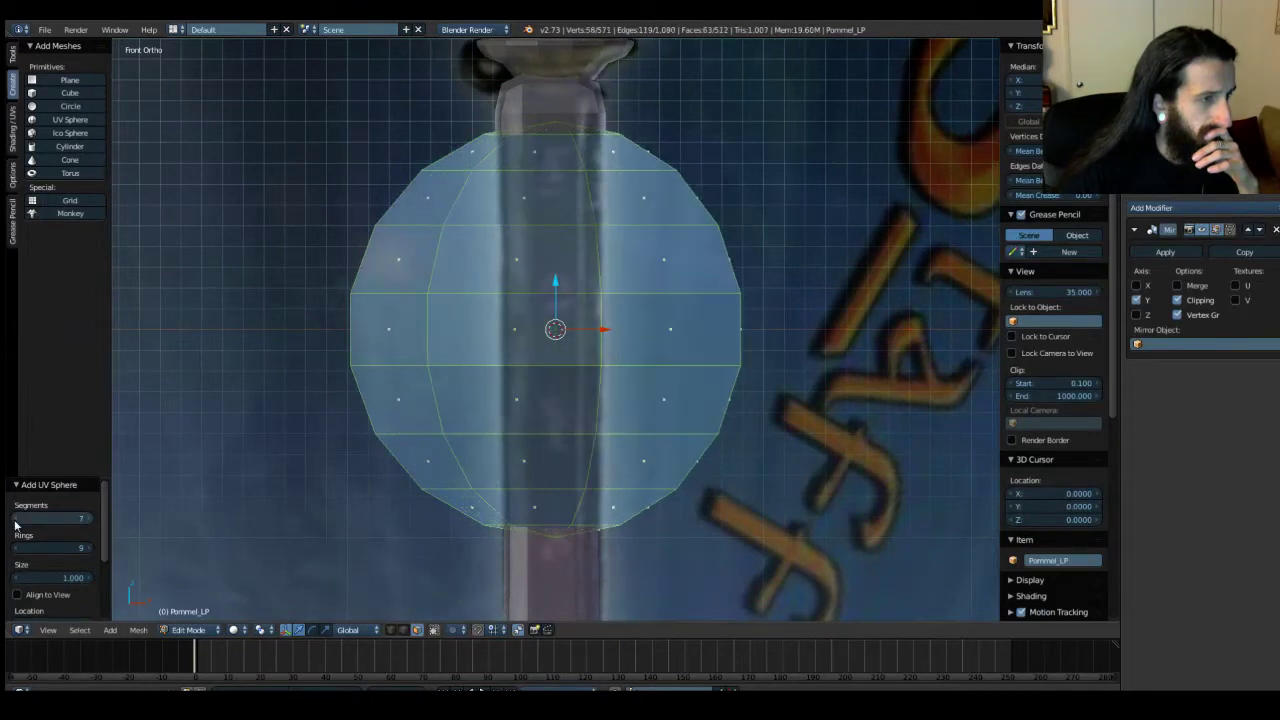
left_click(16, 519)
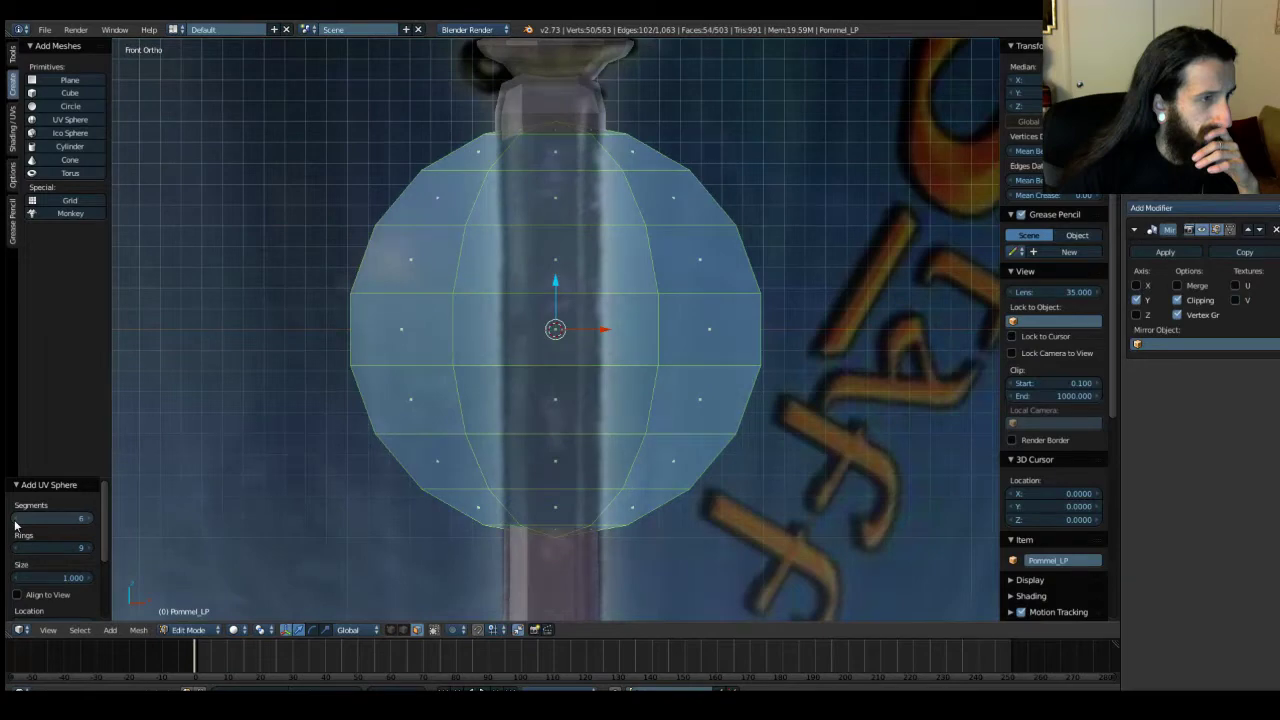
Set the UV sphere's segments to 10, checking its shape from several angles.
middle_click_drag(246, 354, 129, 497)
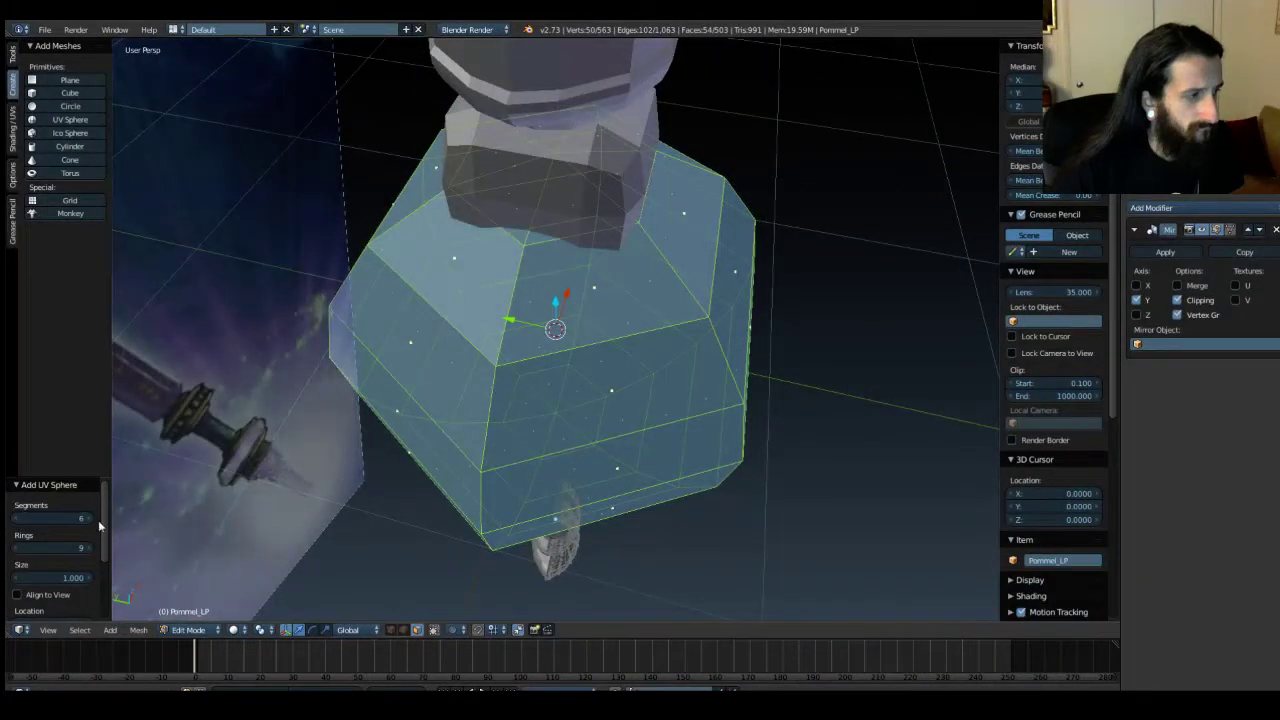
left_click(90, 519)
left_click(90, 519)
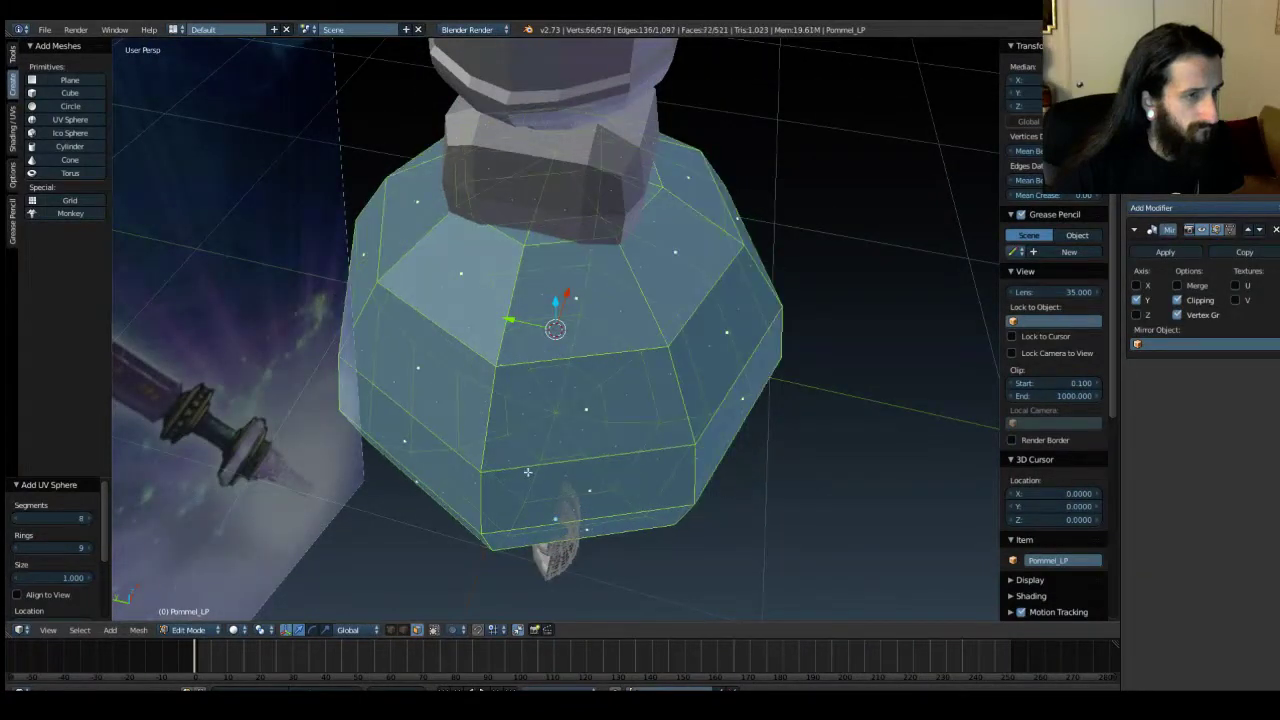
middle_click_drag(250, 450, 375, 410)
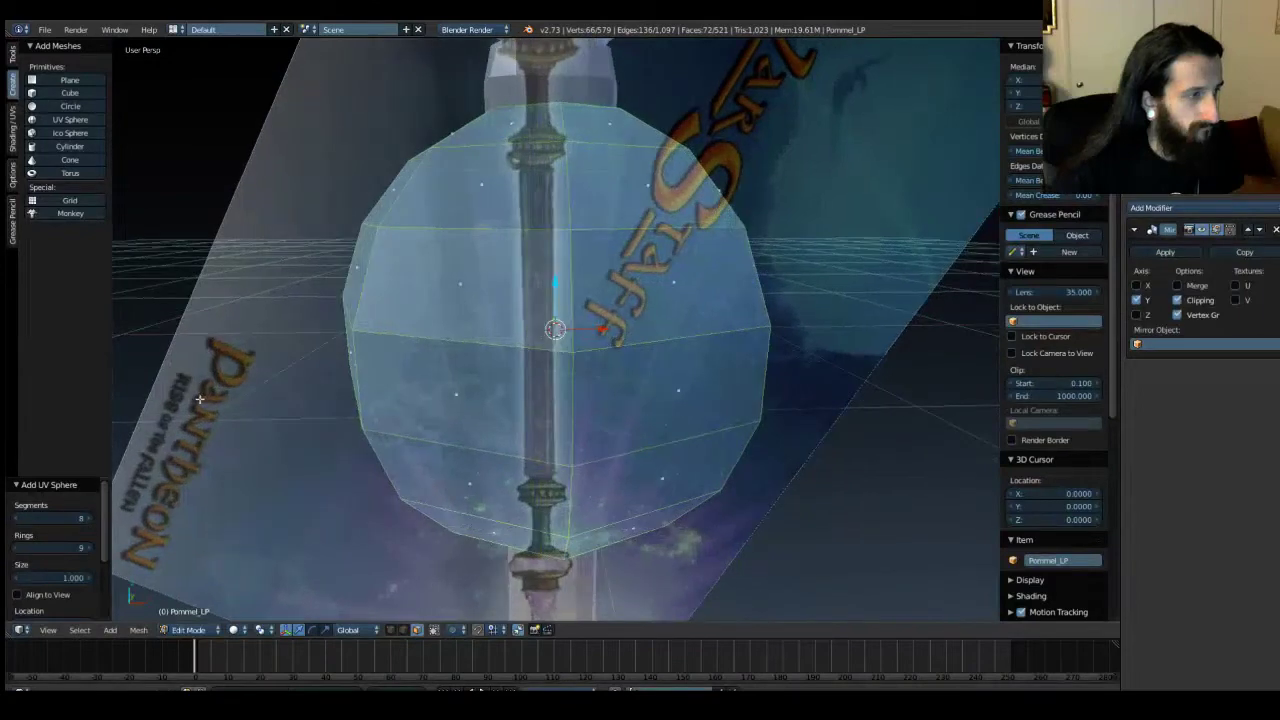
left_click(90, 519)
left_click(90, 519)
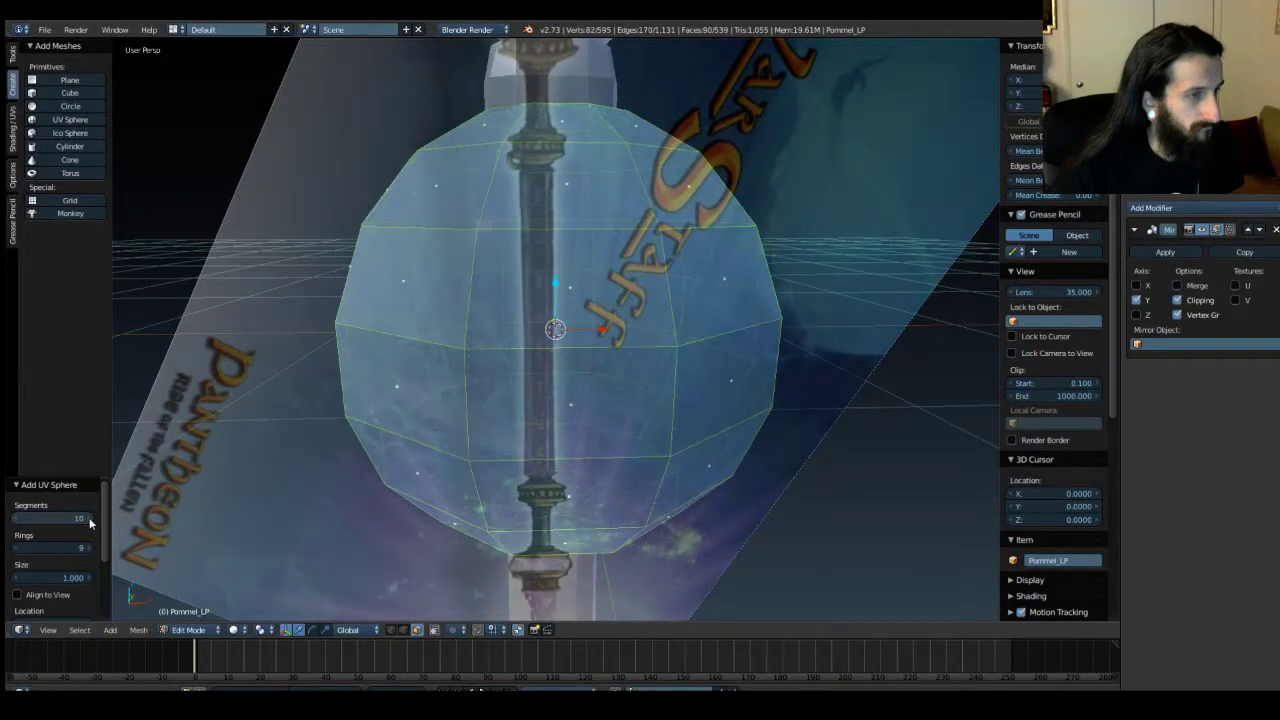
Set the UV sphere's rings to 7 and keep the sphere in mesh editing.
middle_click_drag(757, 401, 791, 392)
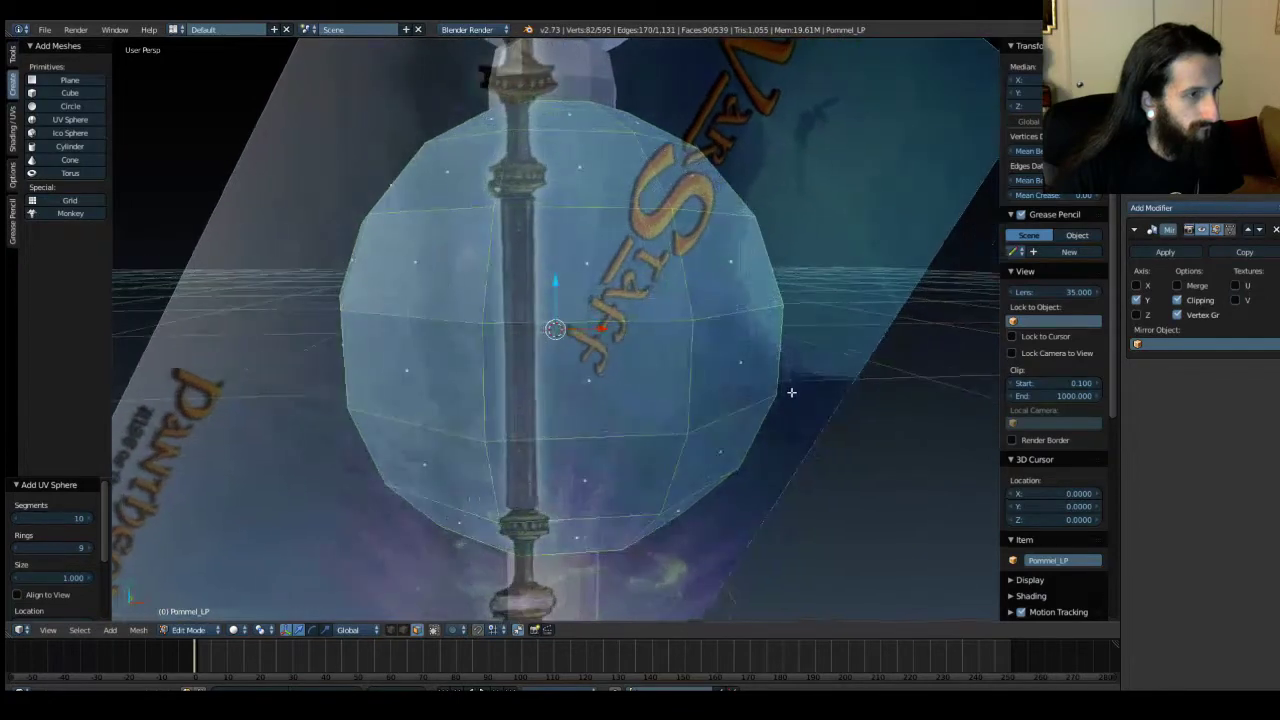
left_click(90, 548)
left_click(20, 549)
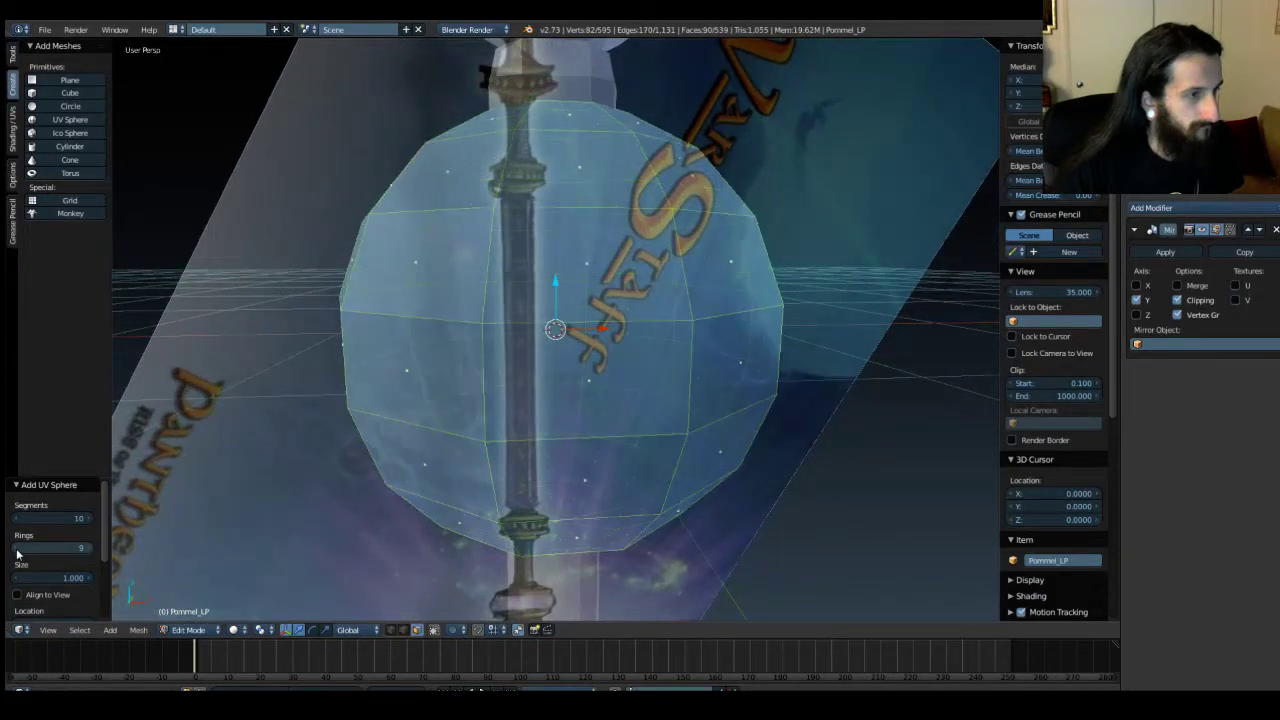
left_click(17, 549)
left_click(17, 549)
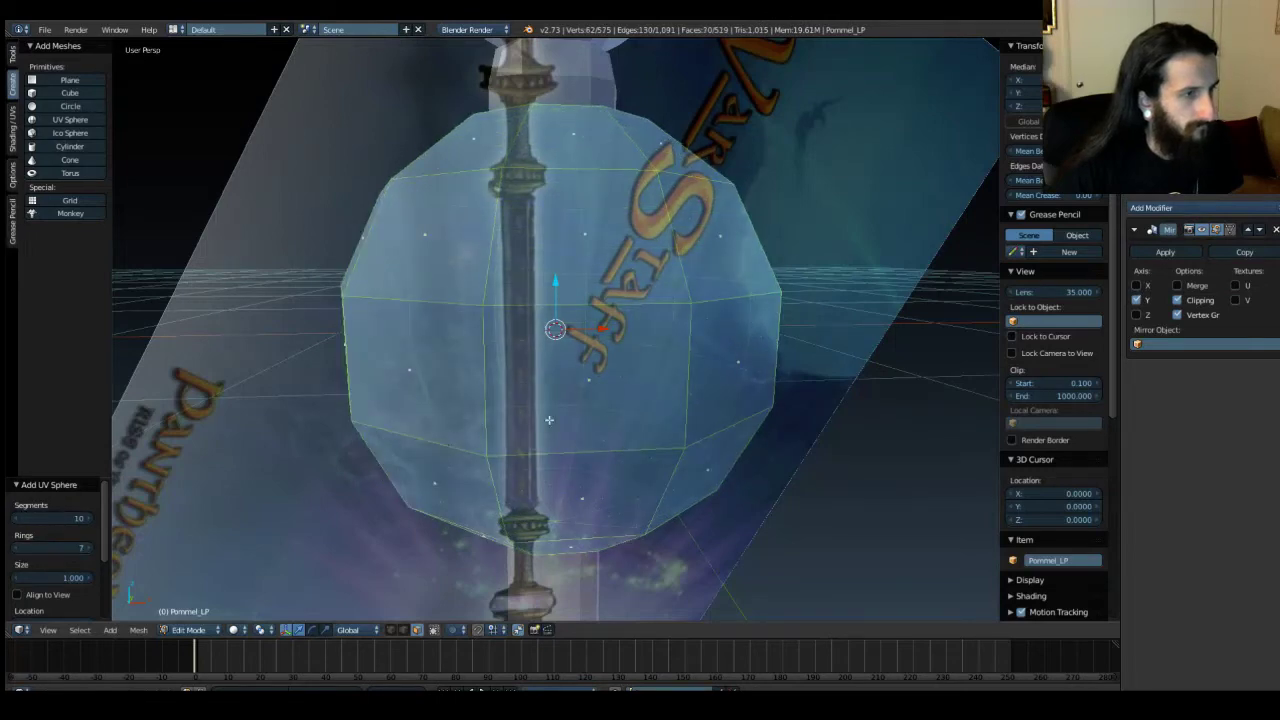
scroll(549, 420, "down", 5)
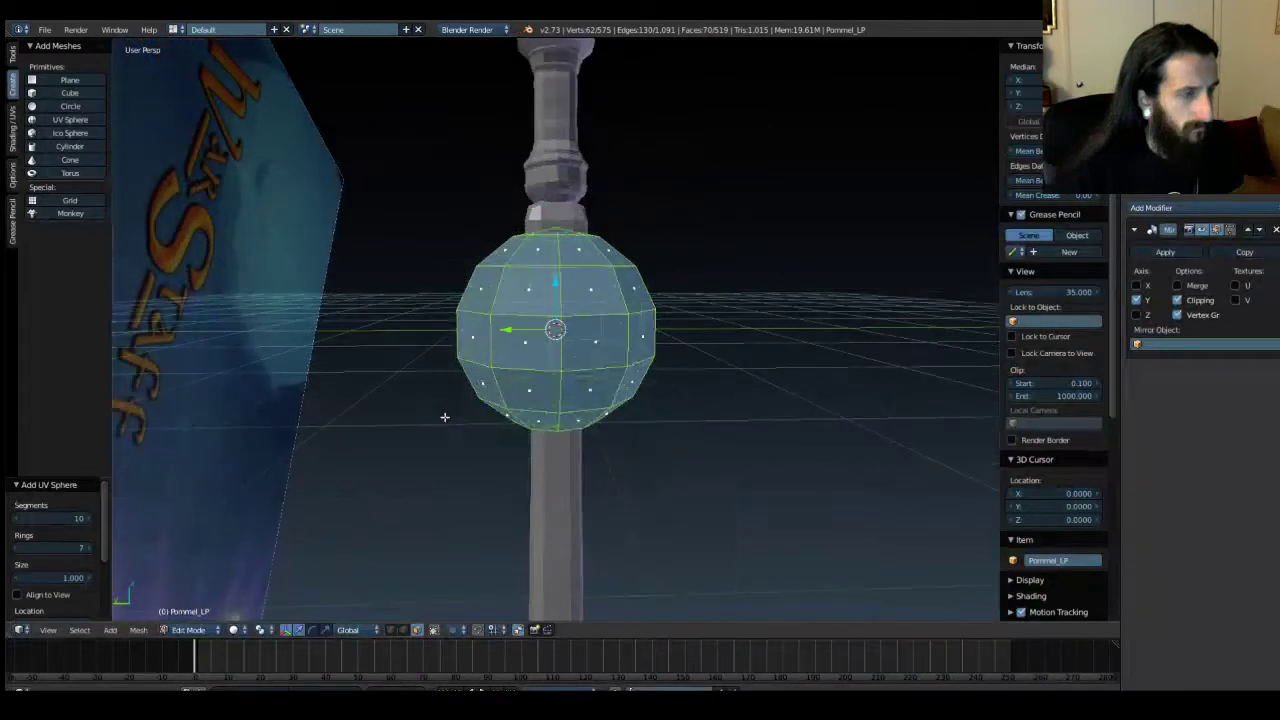
key("Tab")
key("Tab")
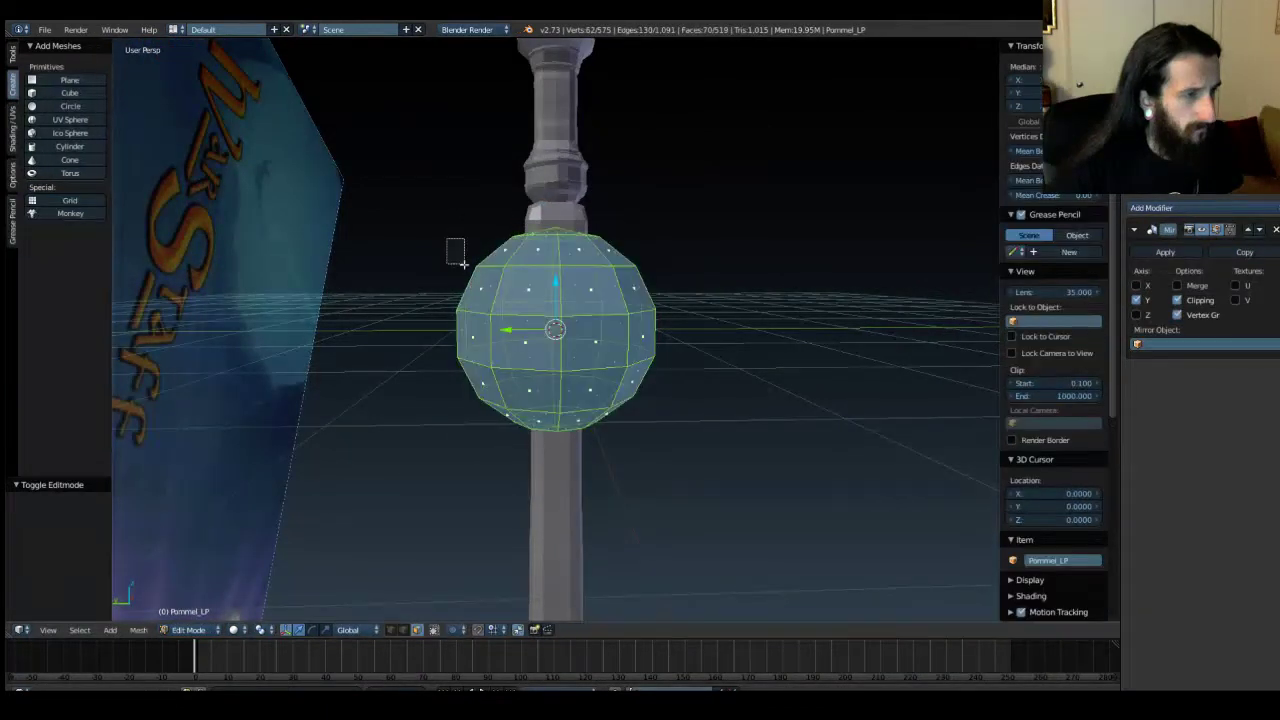
Try removing one half of the new UV sphere by dissolving its selected vertices, and undo the attempt.
key("a")
key("ctrl+Tab")
left_click(434, 243)
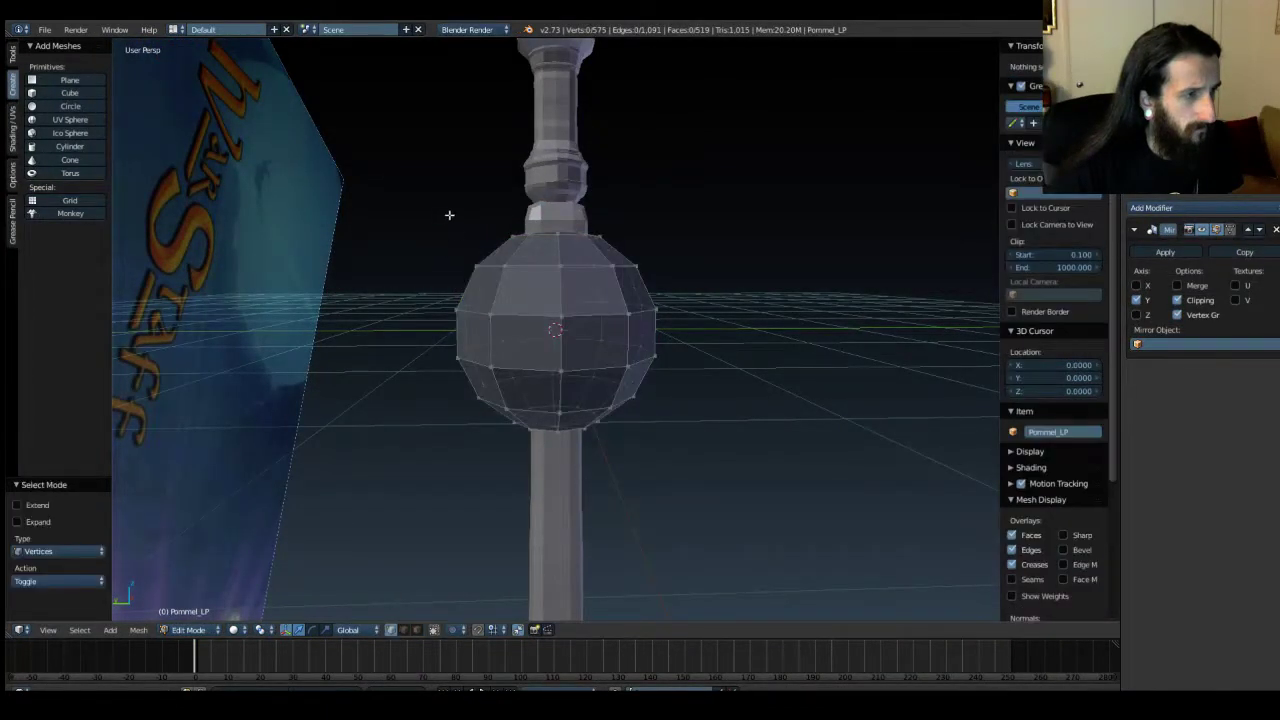
key("b")
left_click_drag(449, 214, 543, 465)
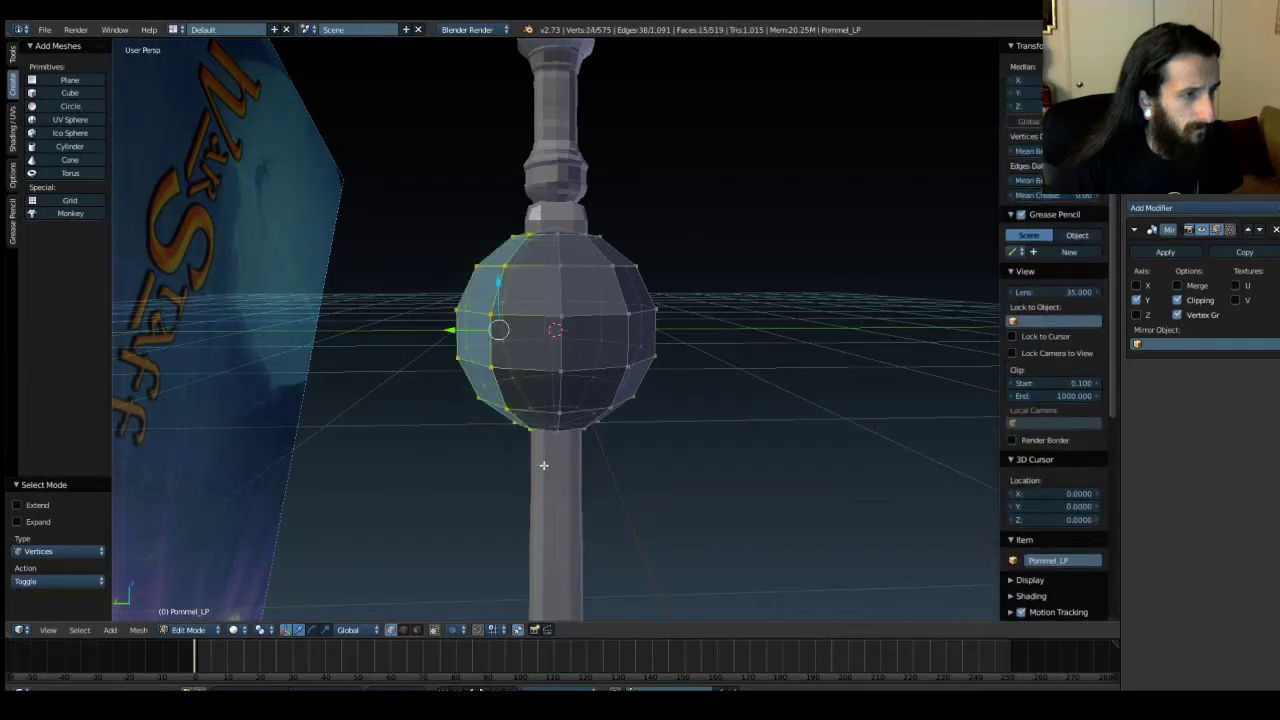
key("x")
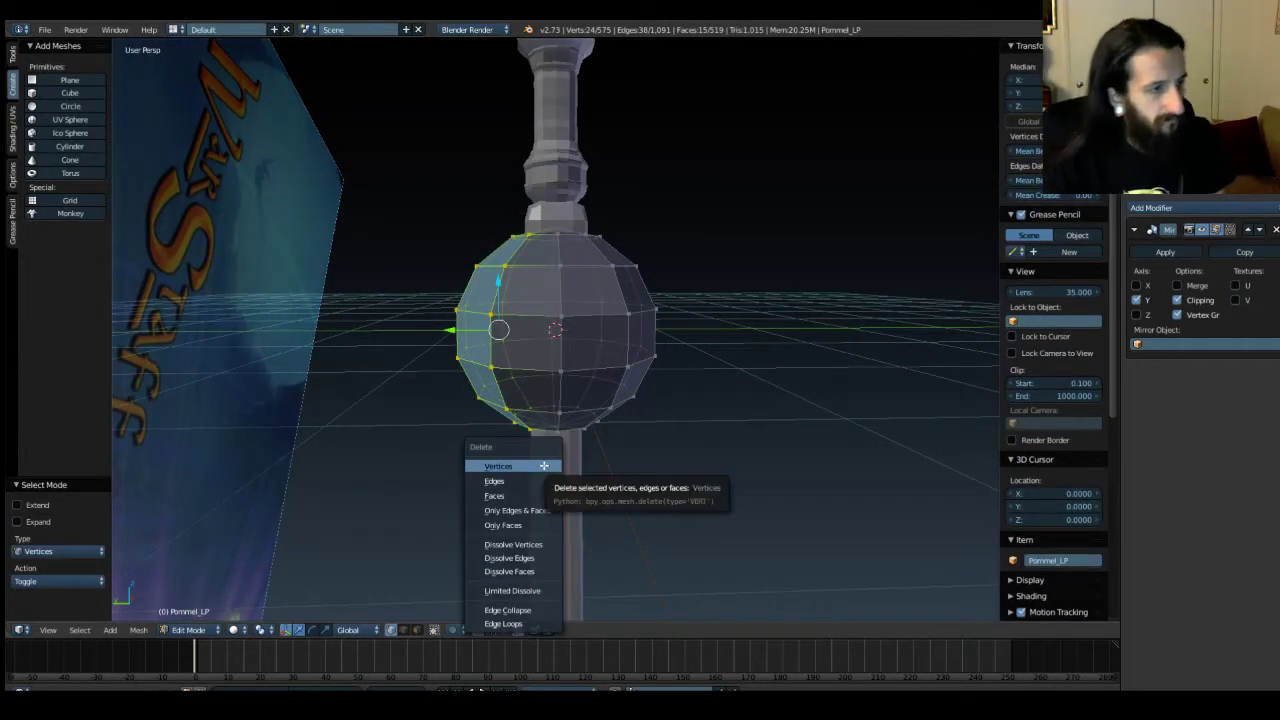
left_click(539, 543)
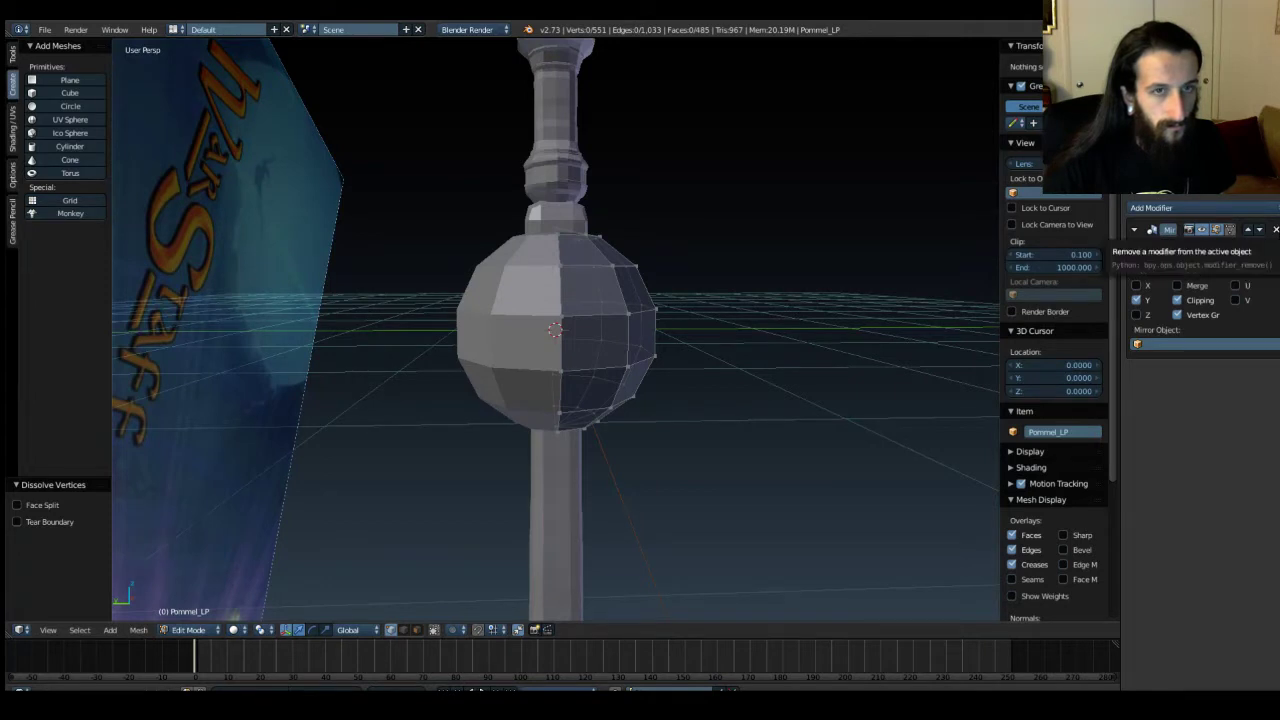
key("ctrl+z")
key("ctrl+z")
key("ctrl+z")
key("ctrl+z")
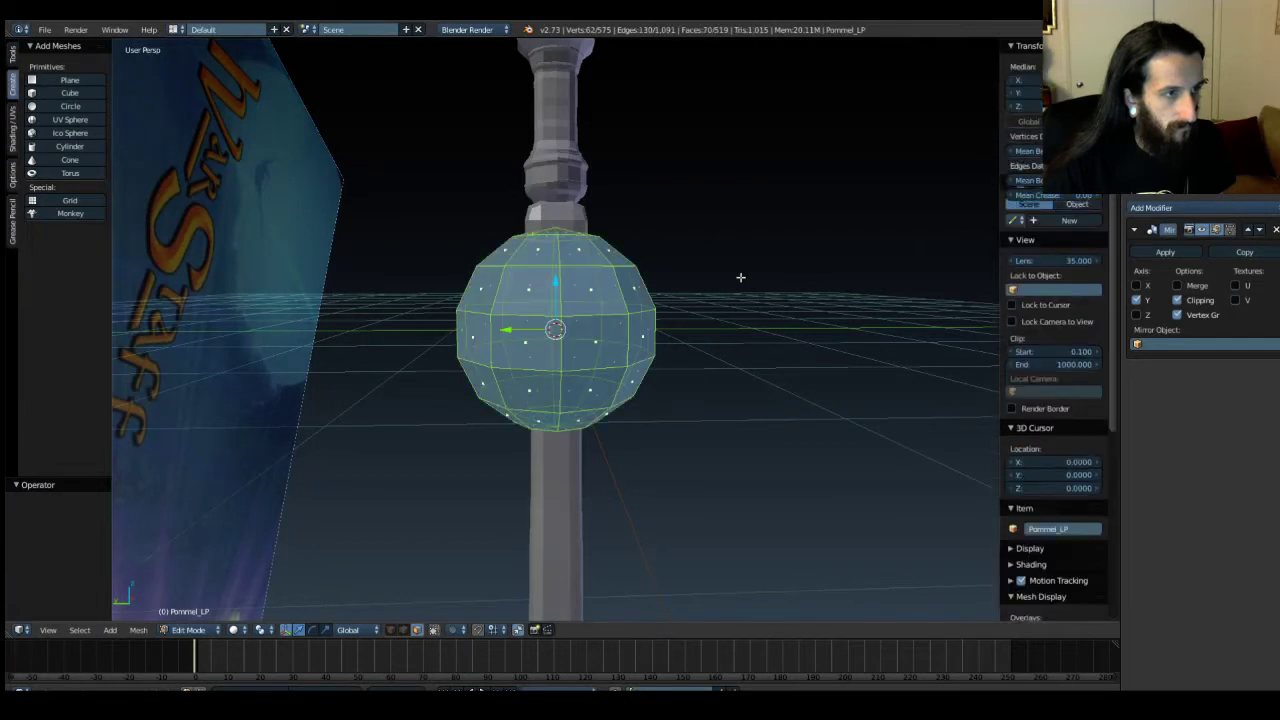
Delete the entire UV sphere from the pommel mesh, leave mesh editing and deselect all objects.
key("x")
left_click(741, 277)
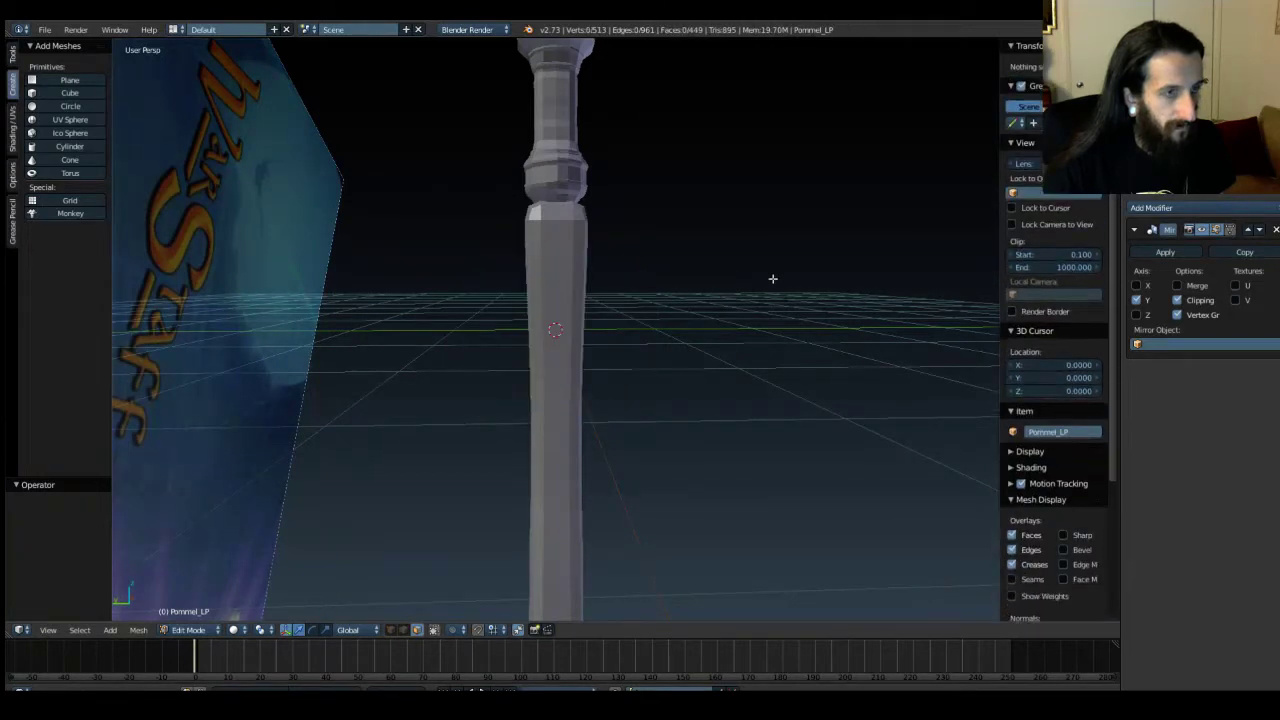
middle_click_drag(752, 443, 663, 240)
key("Tab")
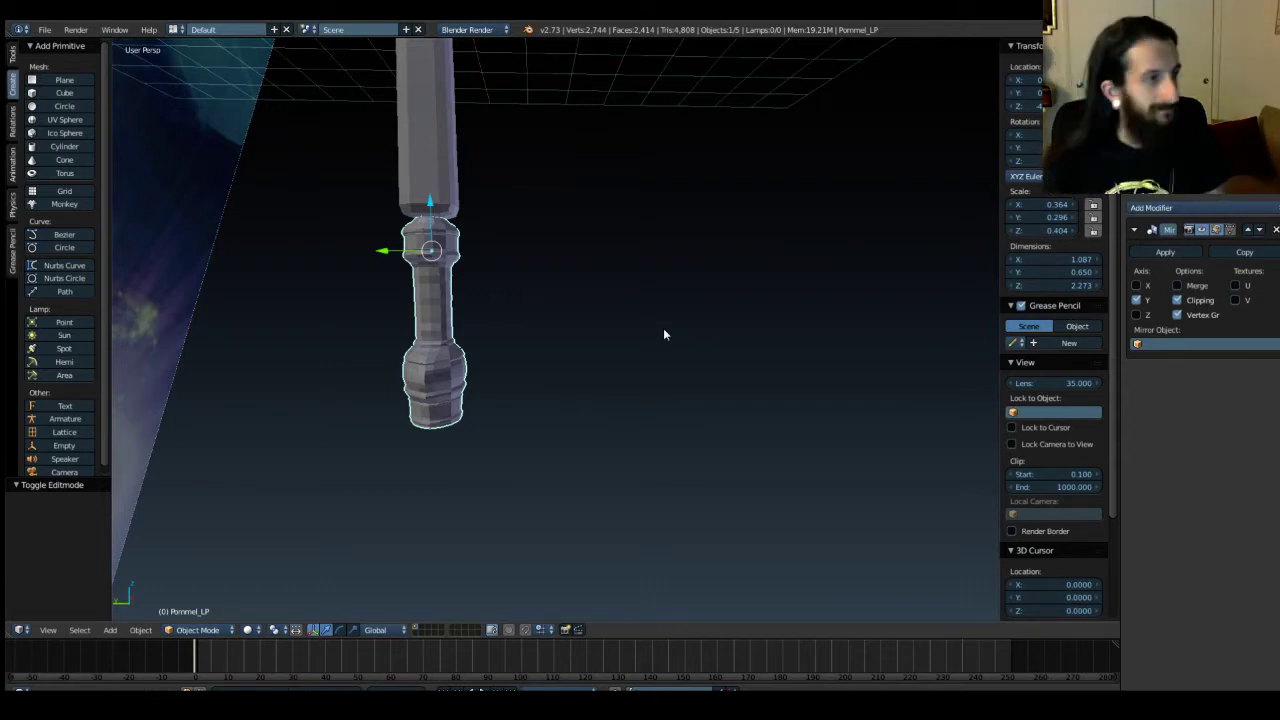
key("a")
scroll(662, 328, "up", 3)
middle_click_drag(580, 267, 697, 424, "shift")
middle_click_drag(691, 383, 569, 311)
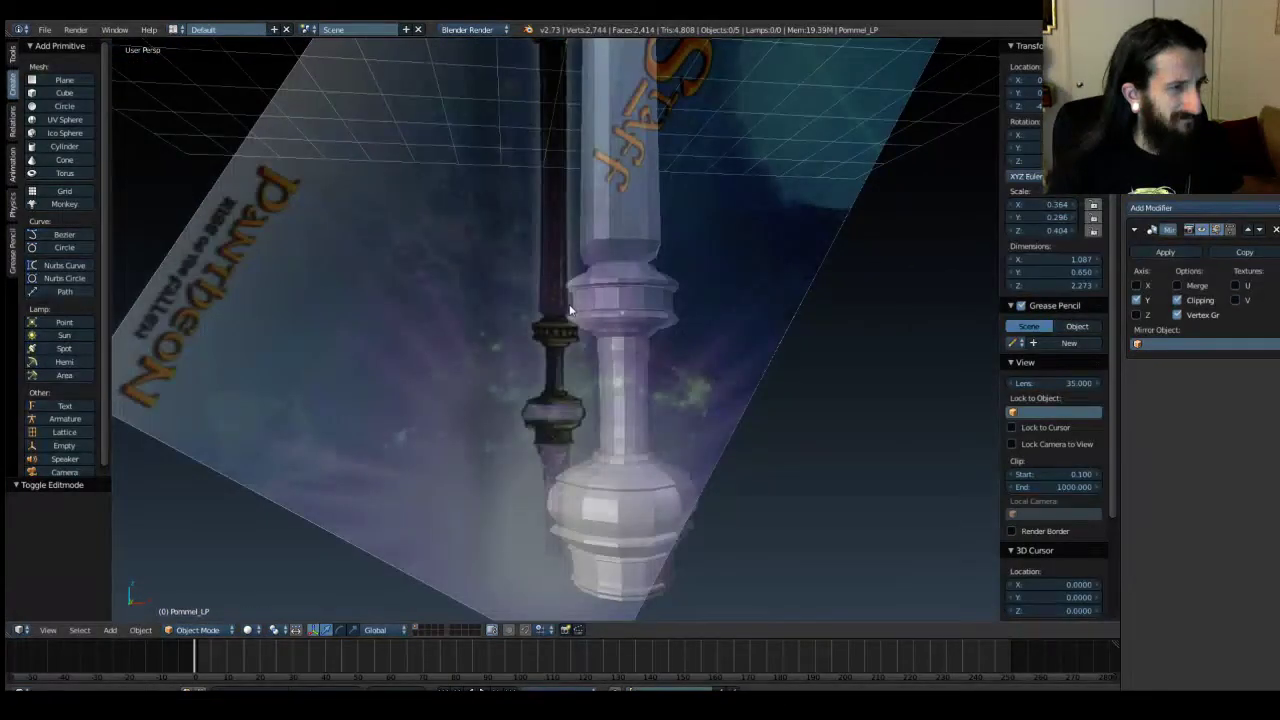
Try lowering the handle's bottom row of vertices toward the pommel collar in the front view, and undo the move.
right_click(617, 168)
key("KP_1")
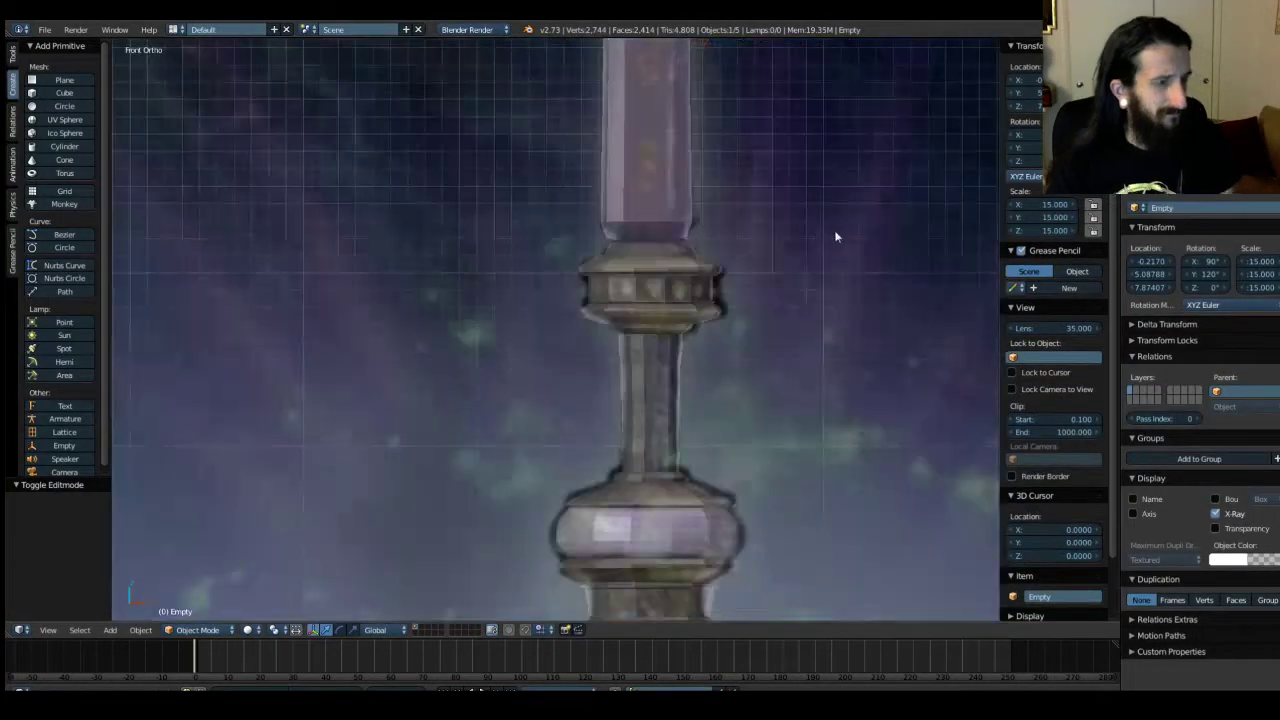
key("Tab")
left_click_drag(582, 226, 740, 270)
key("ctrl+Tab")
left_click(749, 258)
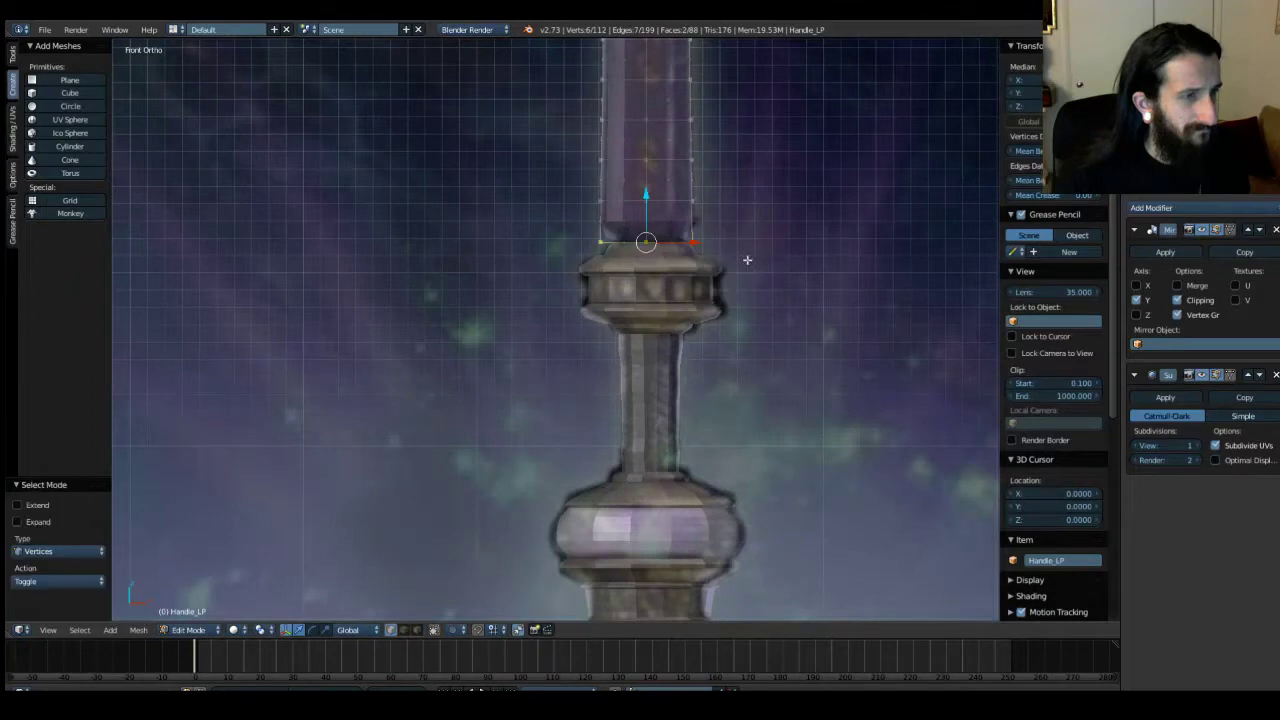
left_click_drag(645, 198, 645, 198)
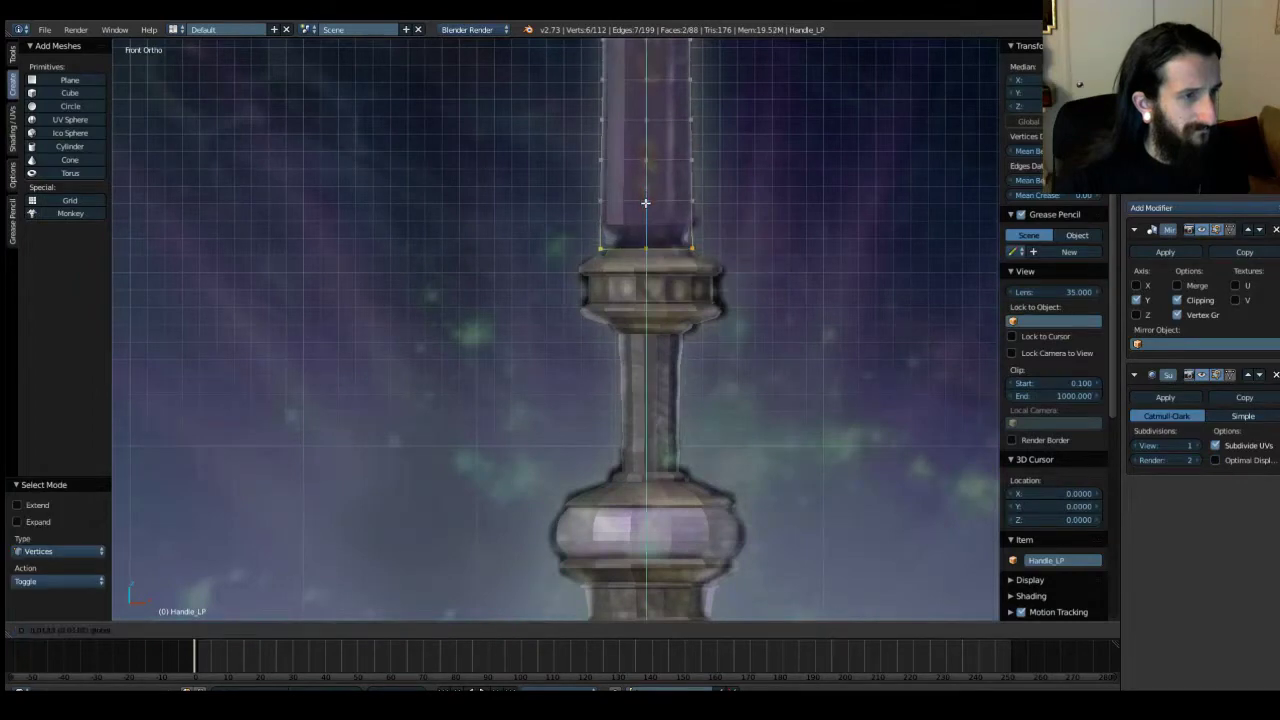
key("Tab")
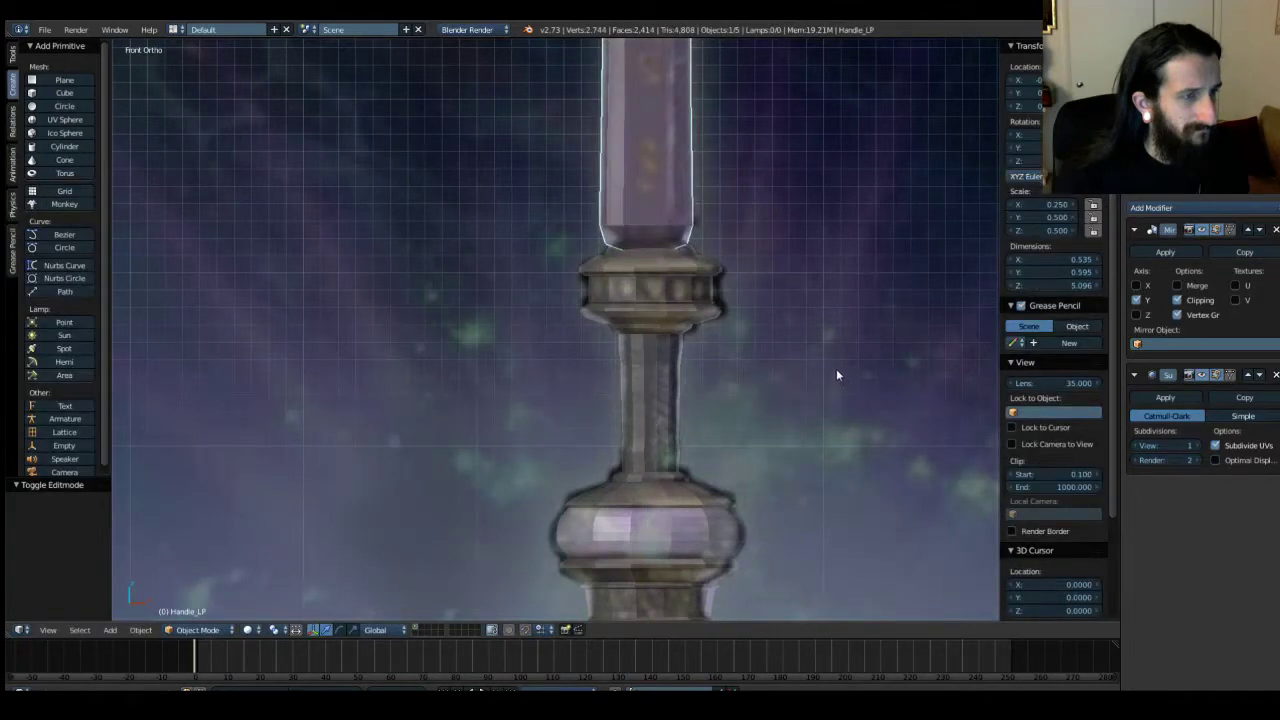
key("ctrl+z")
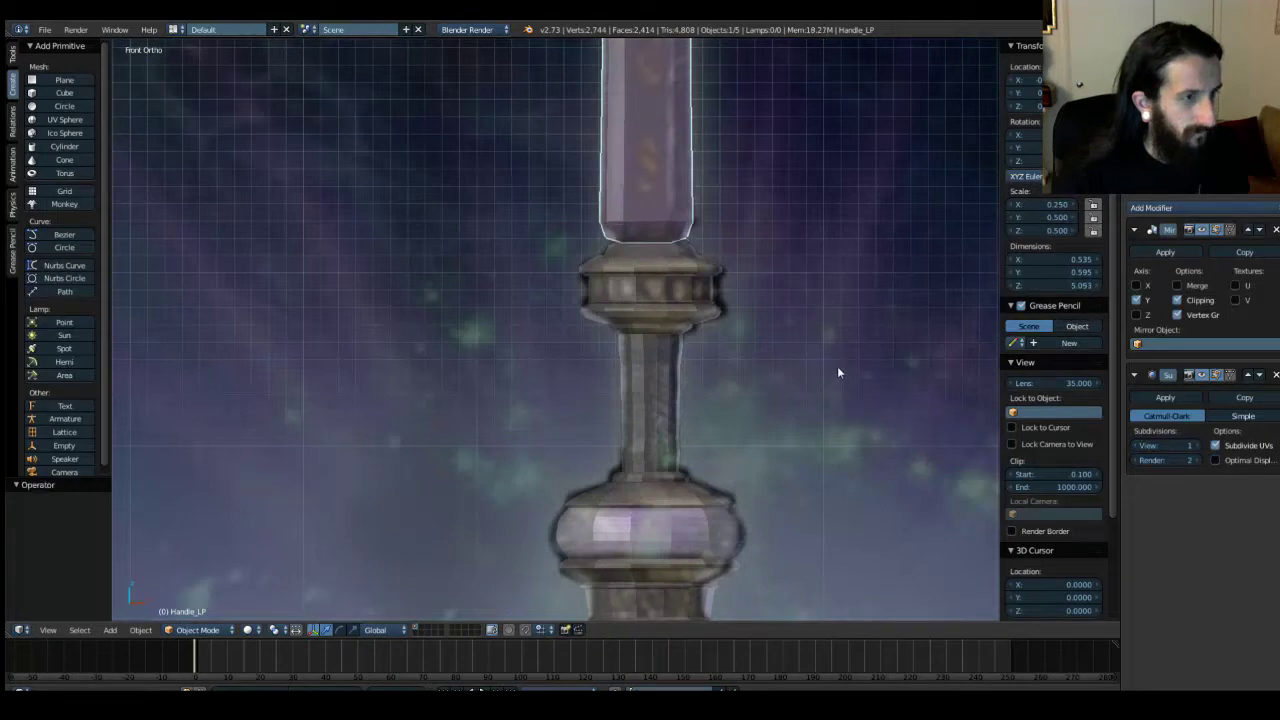
Compare the pommel band's gems with the reference in the front view and add a UV sphere as a separate object.
middle_click_drag(832, 503, 783, 468, "shift")
scroll(652, 292, "up", 5)
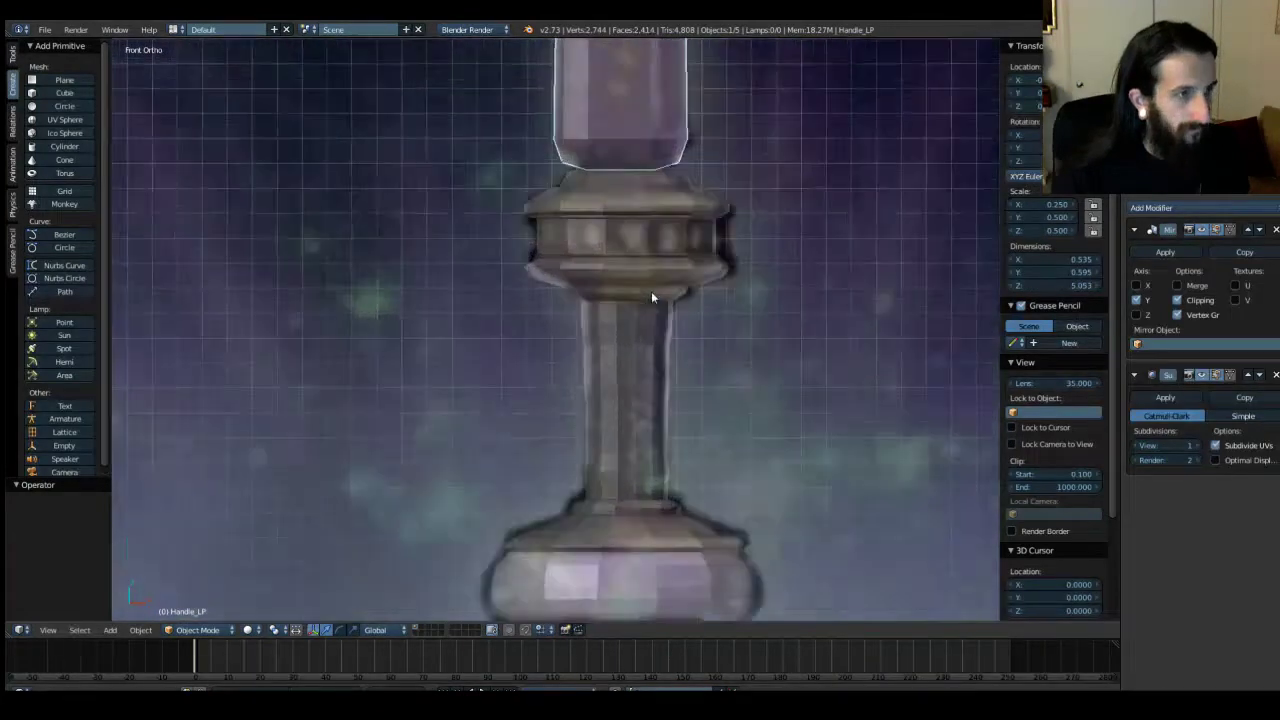
middle_click_drag(672, 275, 580, 365, "shift")
scroll(574, 360, "up", 4)
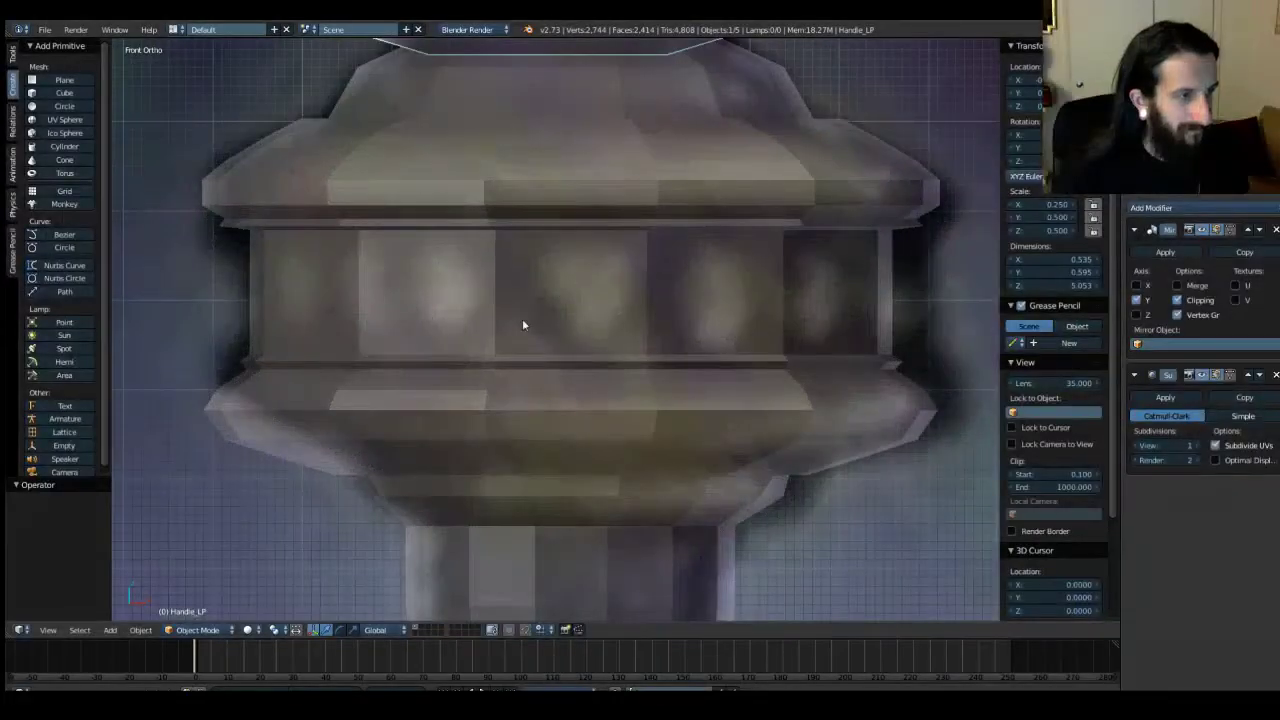
scroll(563, 305, "down", 2)
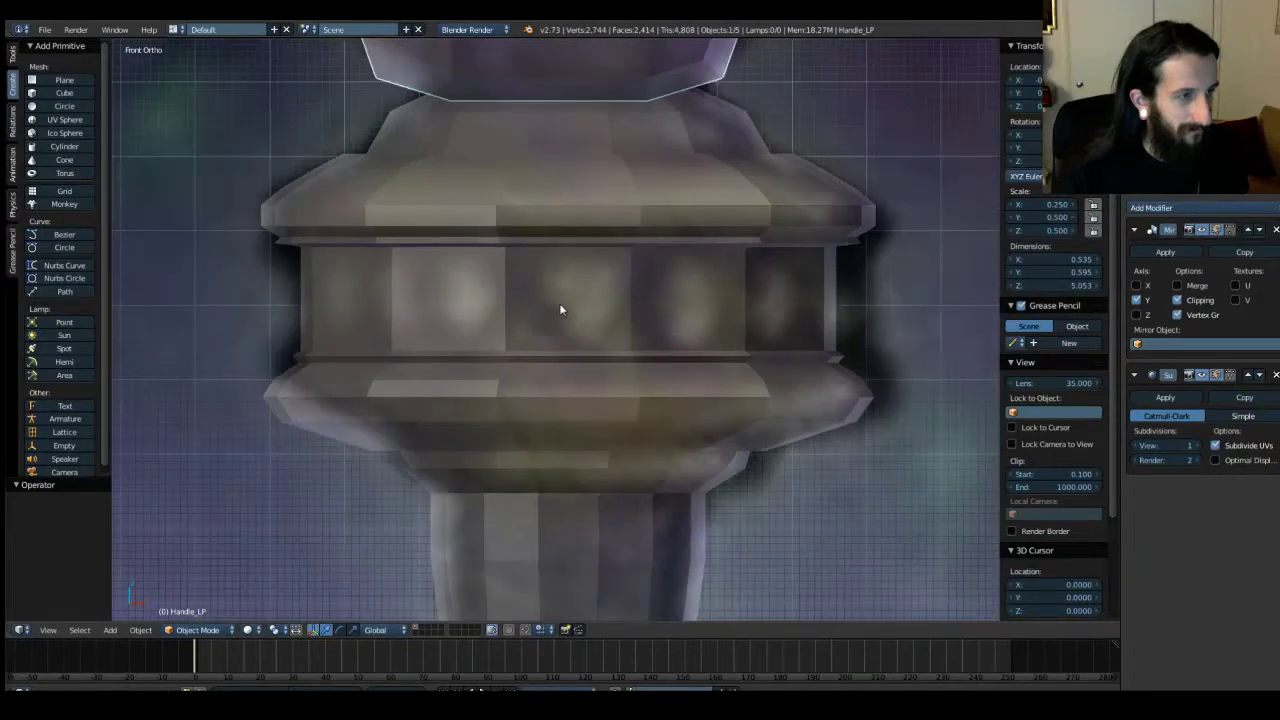
scroll(494, 420, "down", 5)
right_click(798, 407)
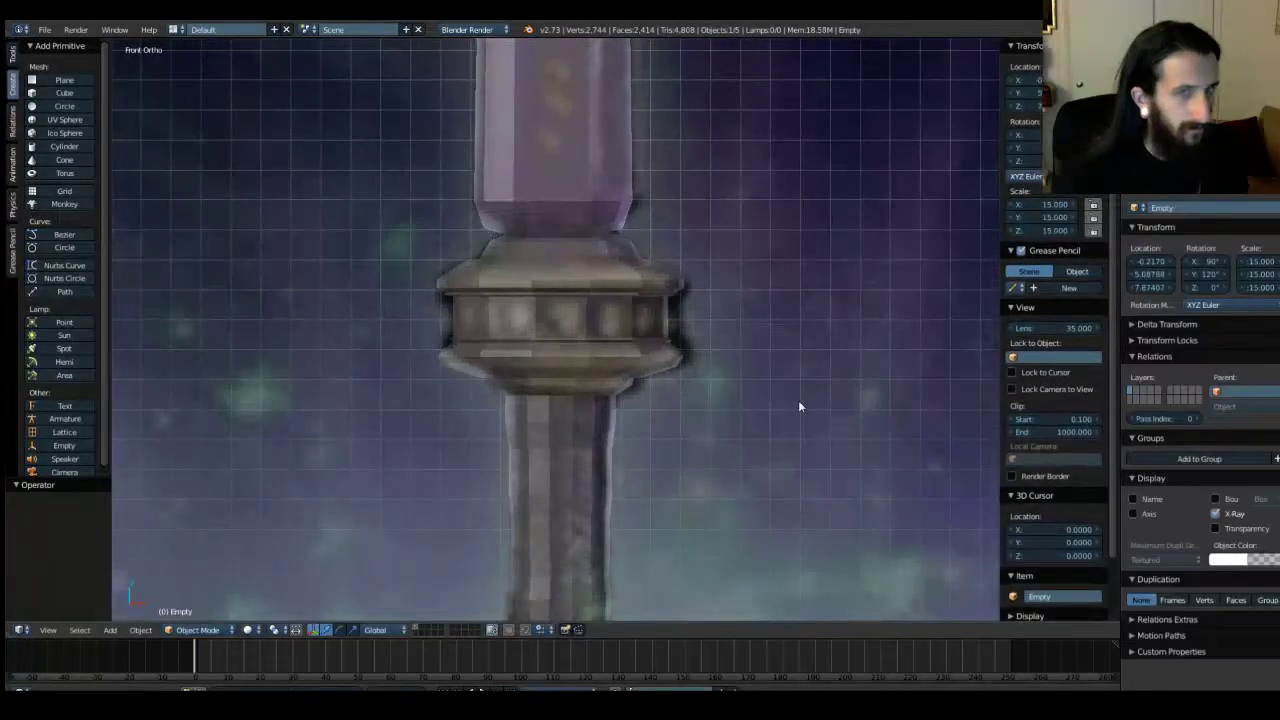
left_click(65, 119)
Move the new sphere down about 4.02 units along Z onto the pommel's gem band.
scroll(370, 211, "down", 4)
scroll(461, 199, "down", 6)
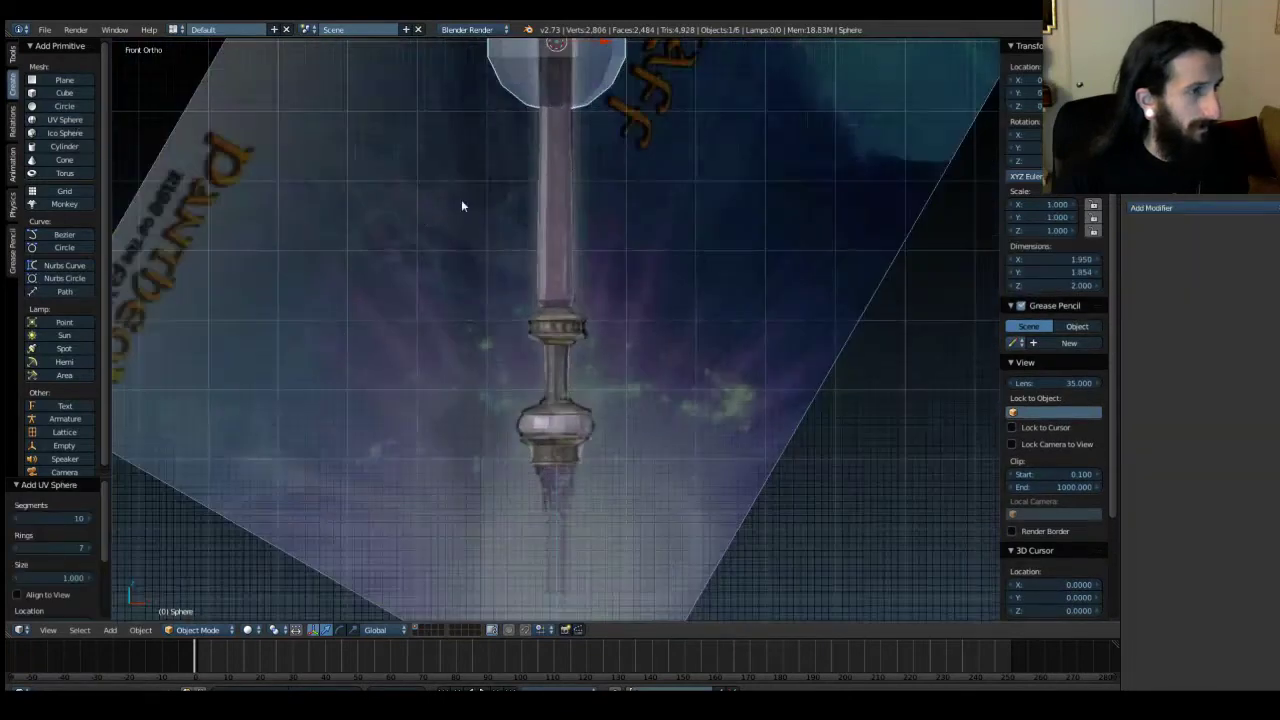
key("g")
key("z")
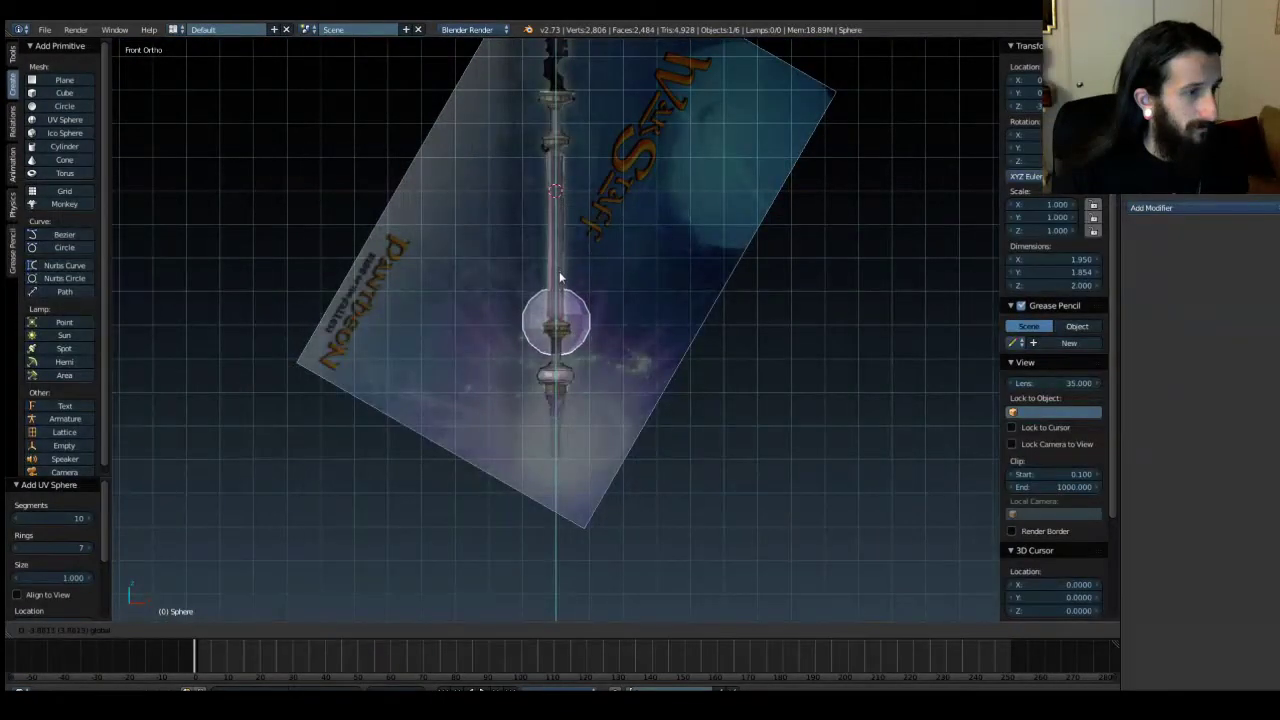
left_click(561, 278)
Scale the sphere down uniformly to about 0.35 units tall.
scroll(561, 280, "up", 13)
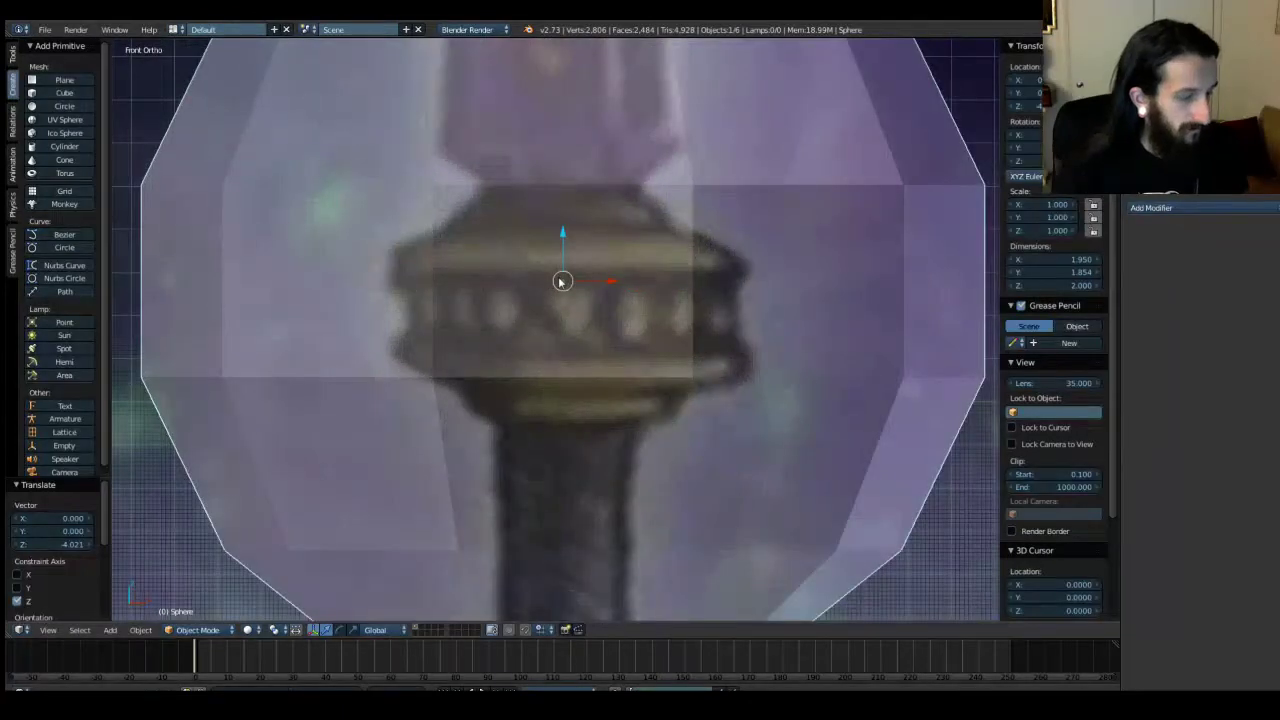
key("e")
key("r")
key("s")
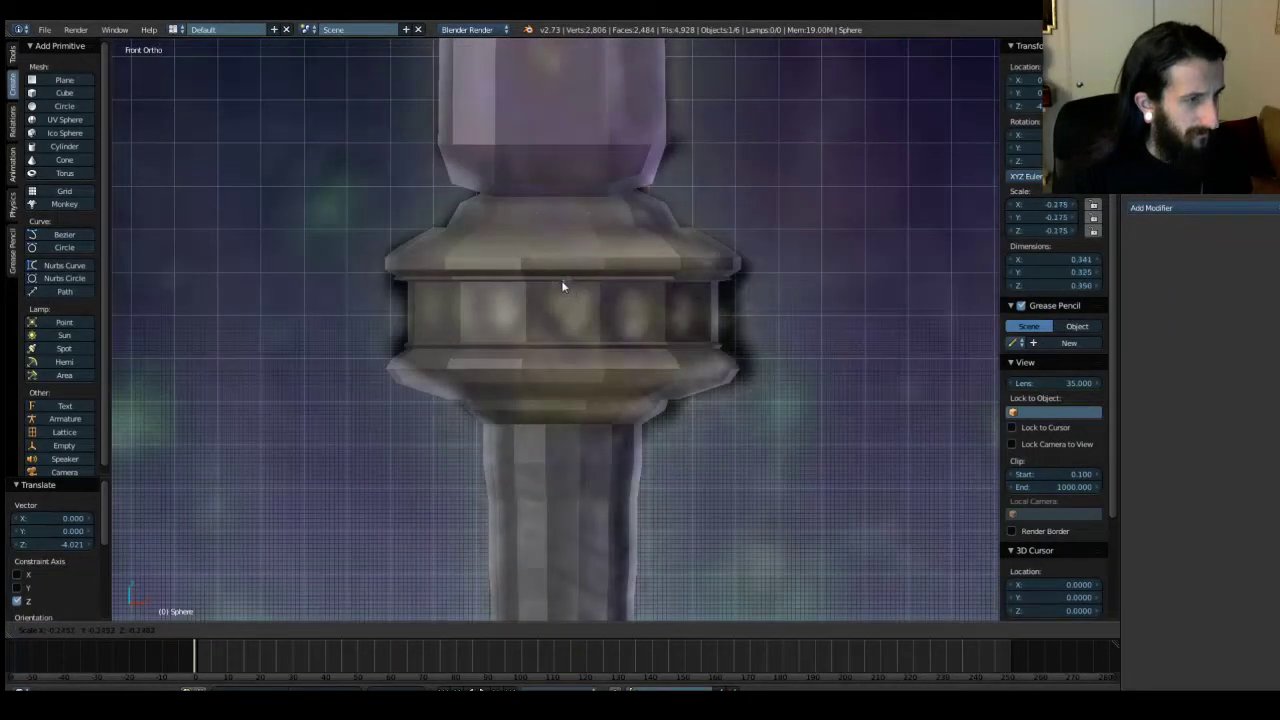
left_click(561, 282)
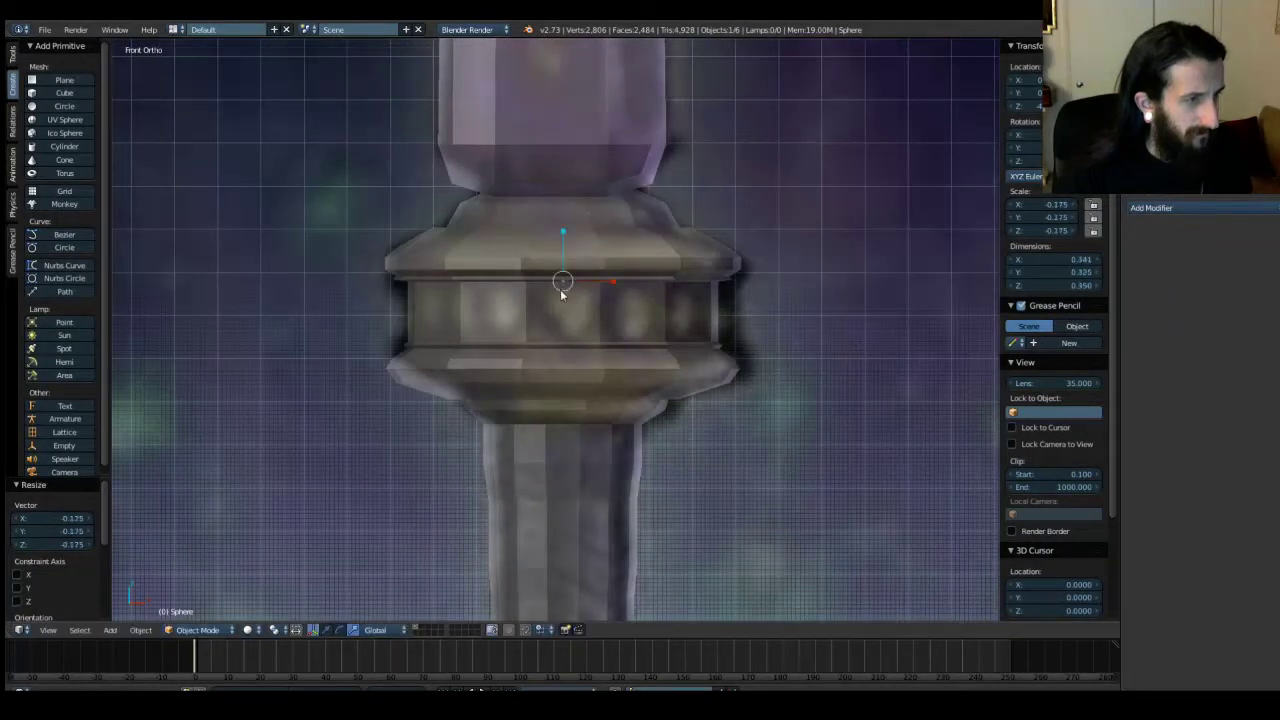
Pull the sphere about 0.414 units out of the pommel along Y and shrink it uniformly to about 0.152 units tall.
middle_click_drag(458, 315, 565, 358)
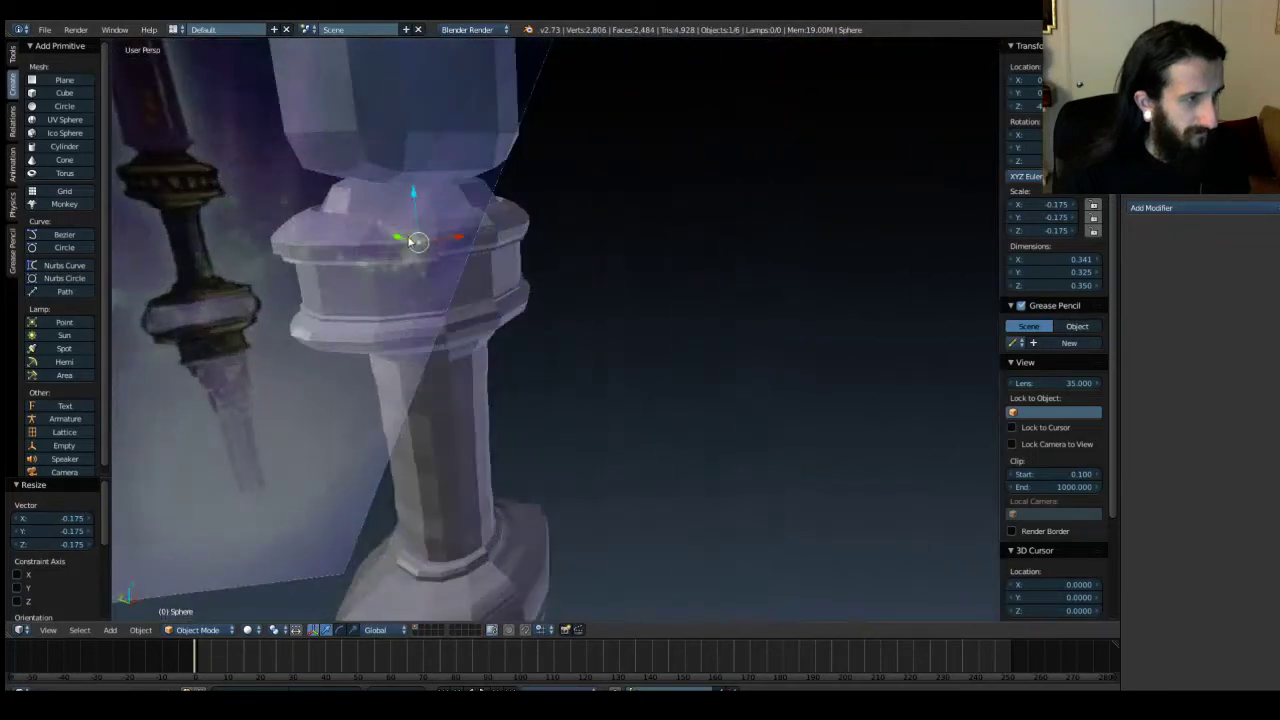
left_click_drag(401, 243, 500, 266)
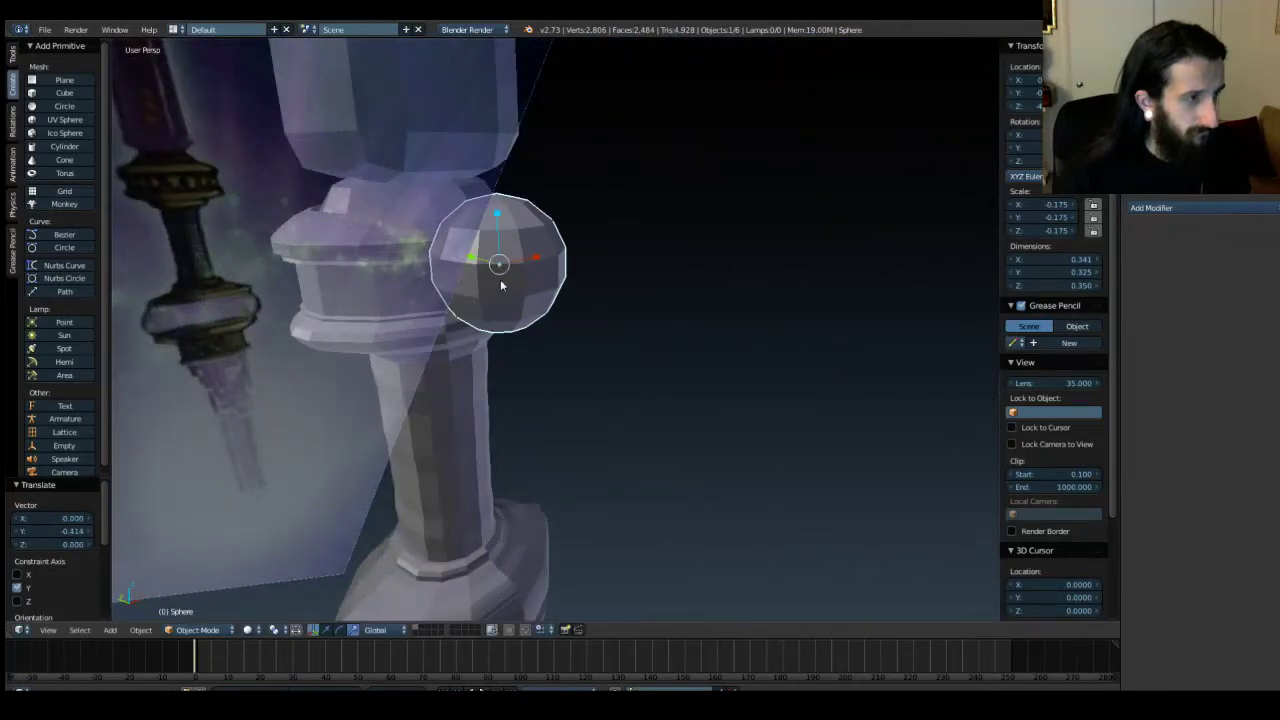
key("s")
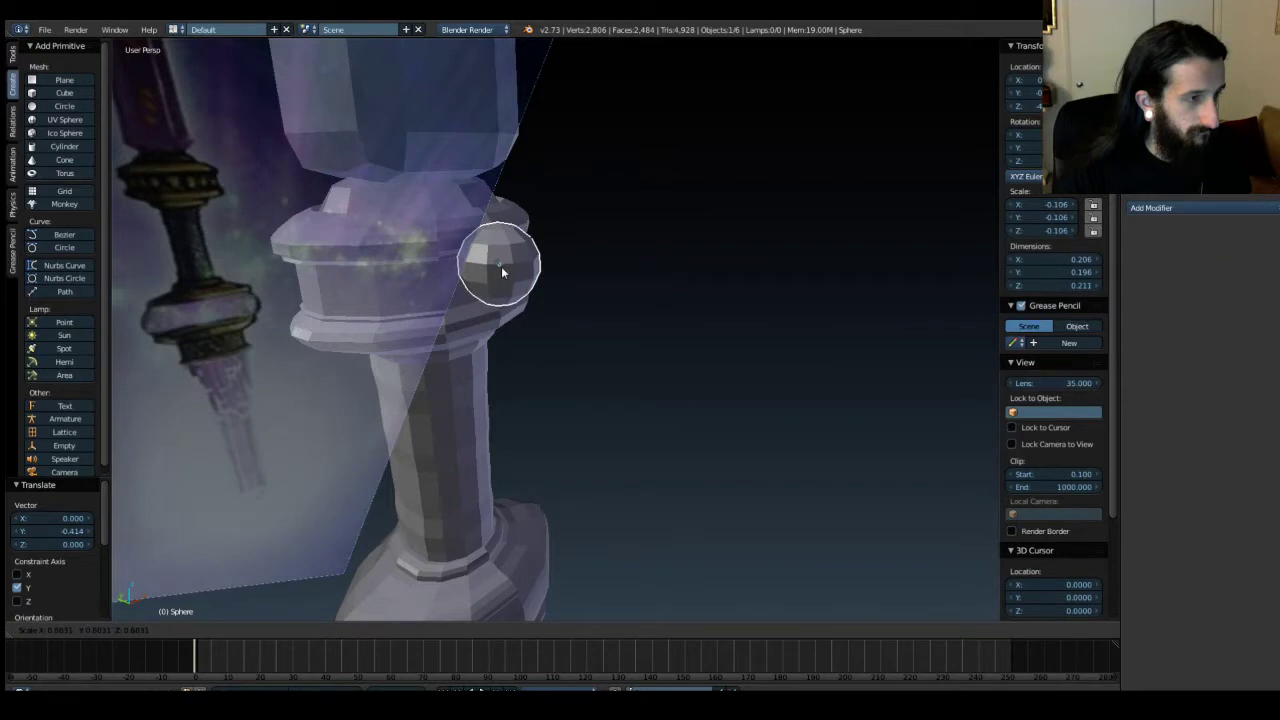
left_click(503, 271)
key("s")
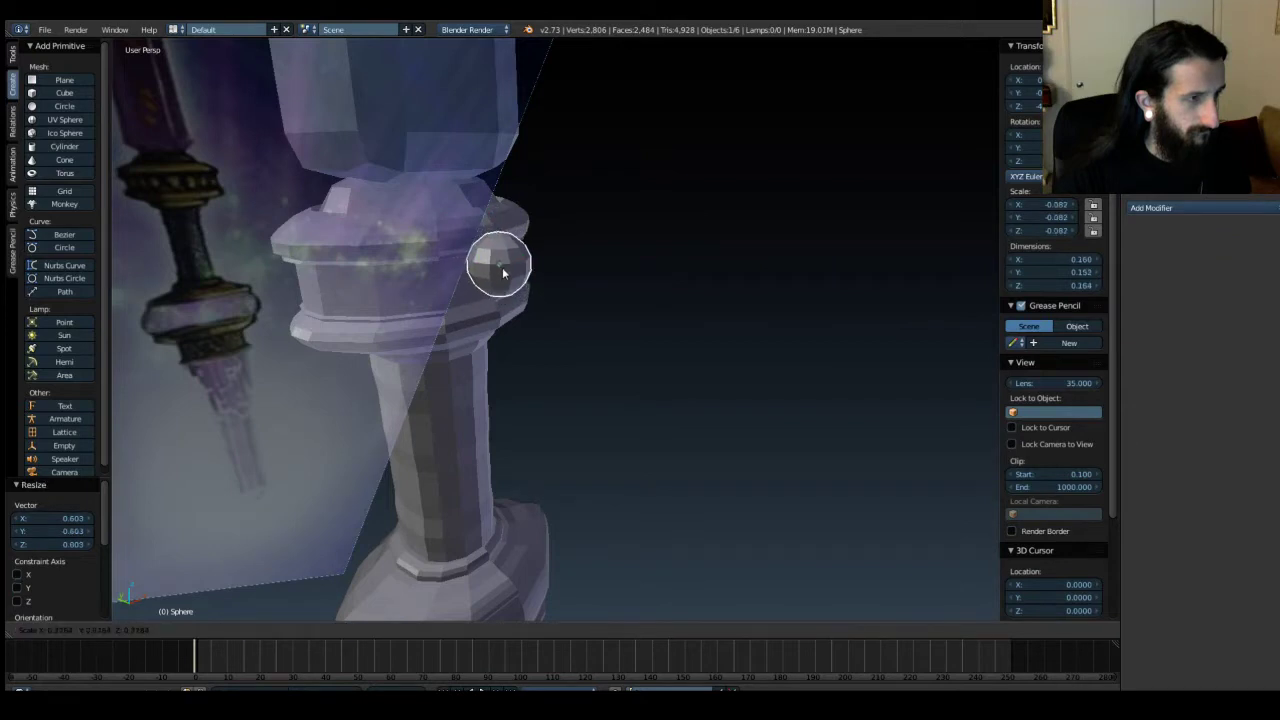
left_click(503, 271)
Seat the sphere in the band's front panel, lowering it by about 0.044 and 0.028 and pushing it about 0.157 inward along Y.
key("g")
key("z")
left_click(563, 313)
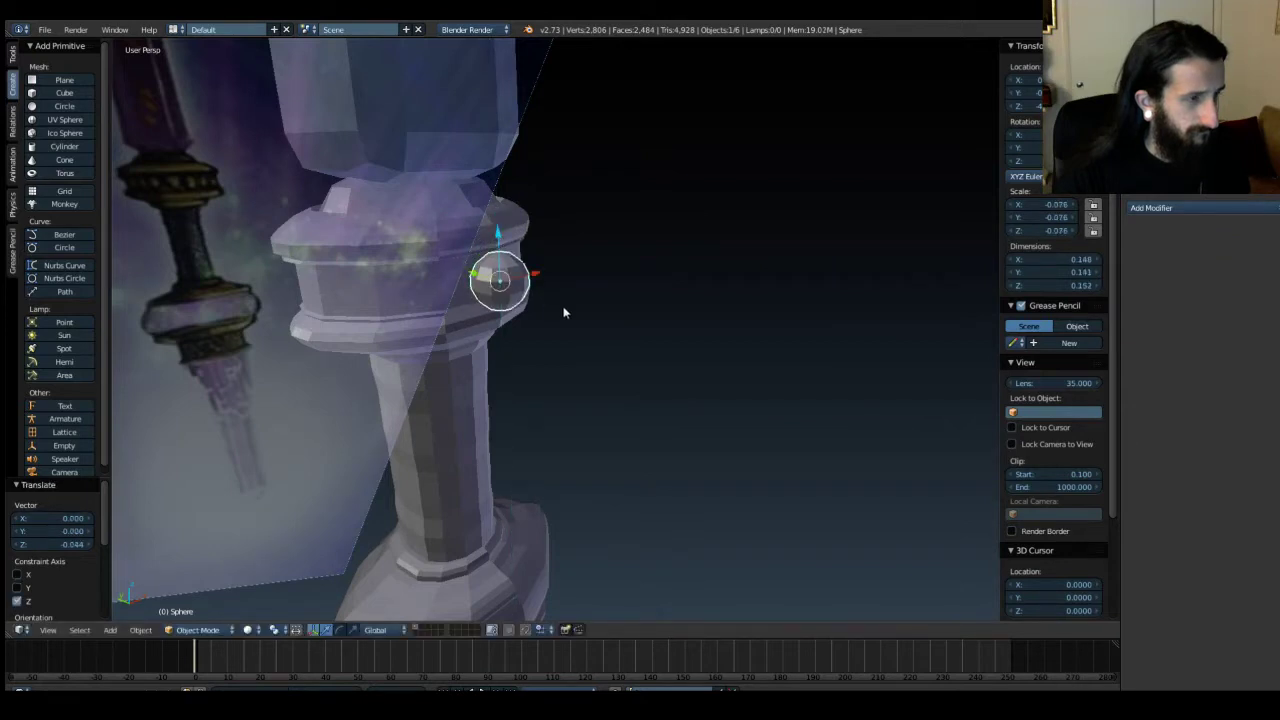
scroll(563, 313, "up", 8)
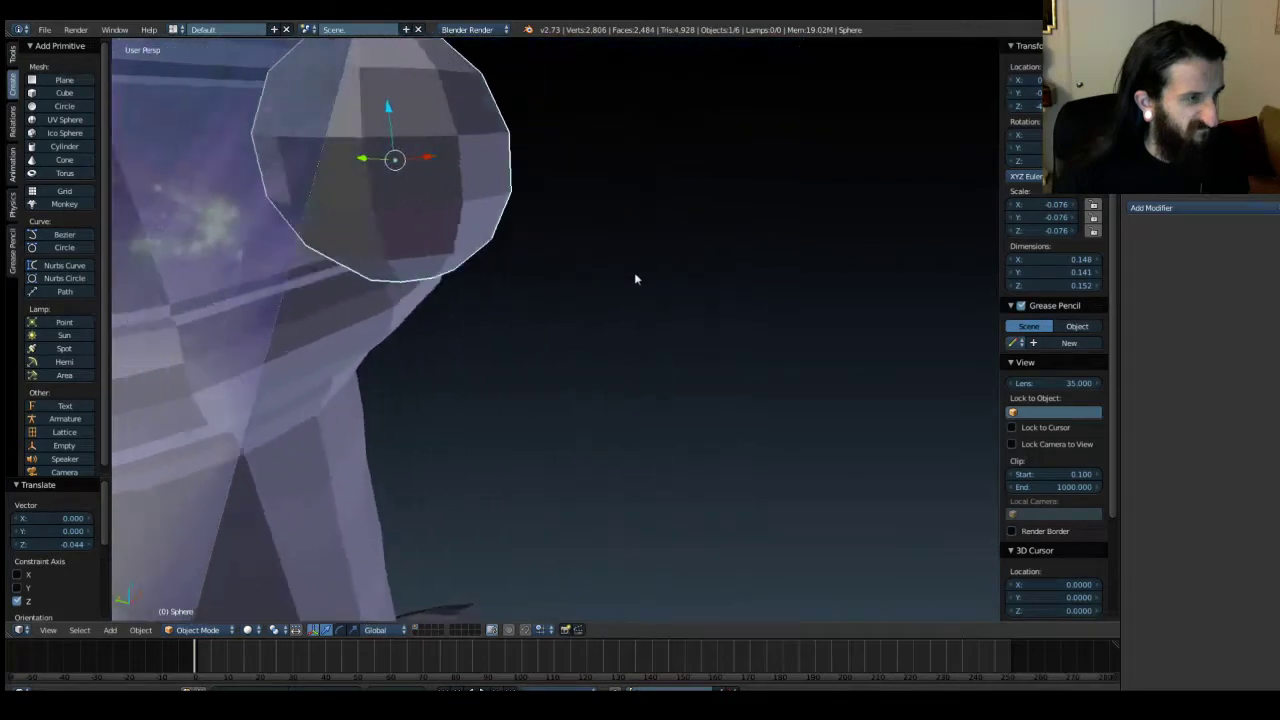
middle_click_drag(634, 279, 731, 251)
key("g")
key("y")
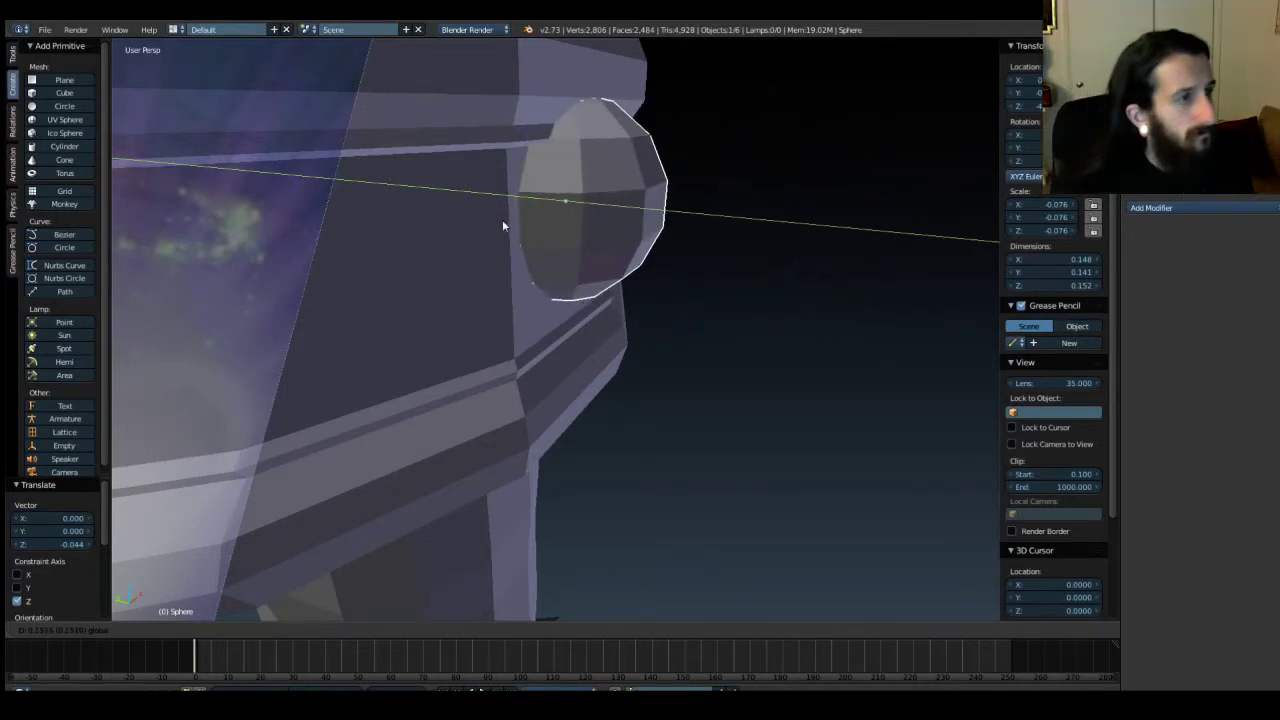
left_click(502, 219)
key("g")
key("z")
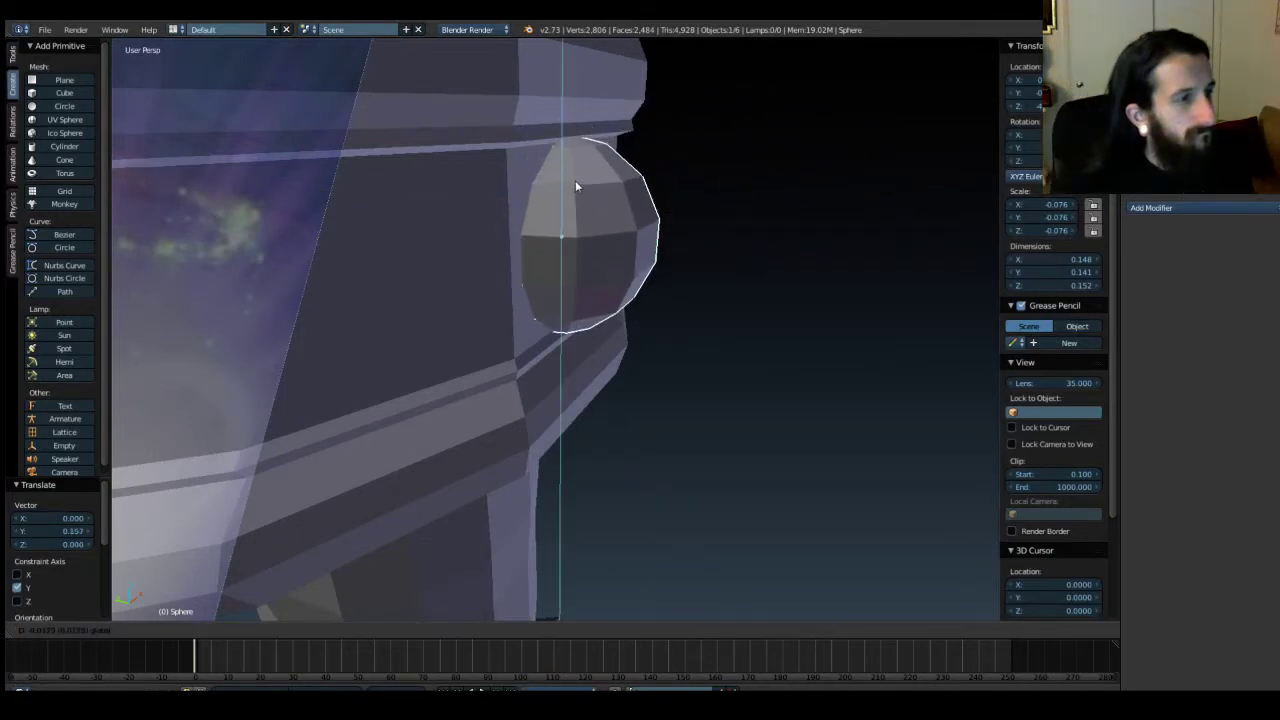
left_click(575, 185)
Scale the sphere along Z and X to about 0.136 tall and 0.130 wide so it fits within the front panel.
middle_click_drag(672, 207, 576, 204)
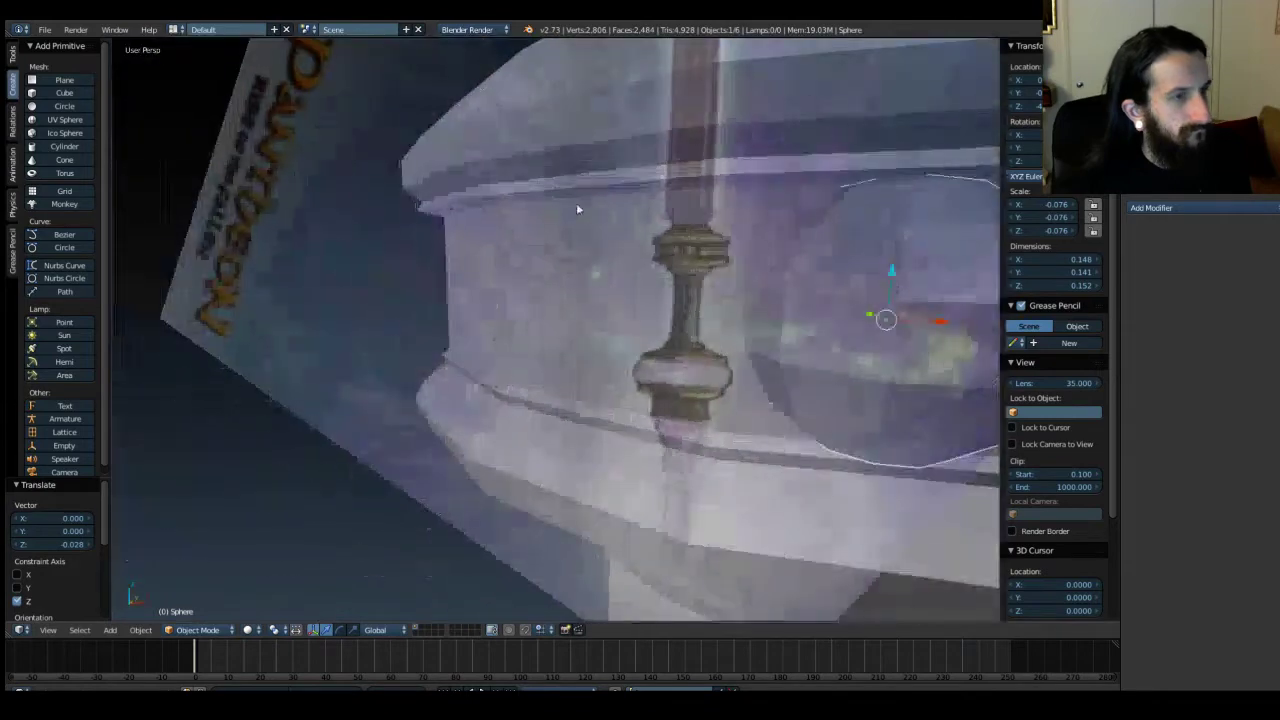
key("KP_1")
scroll(668, 258, "down", 4)
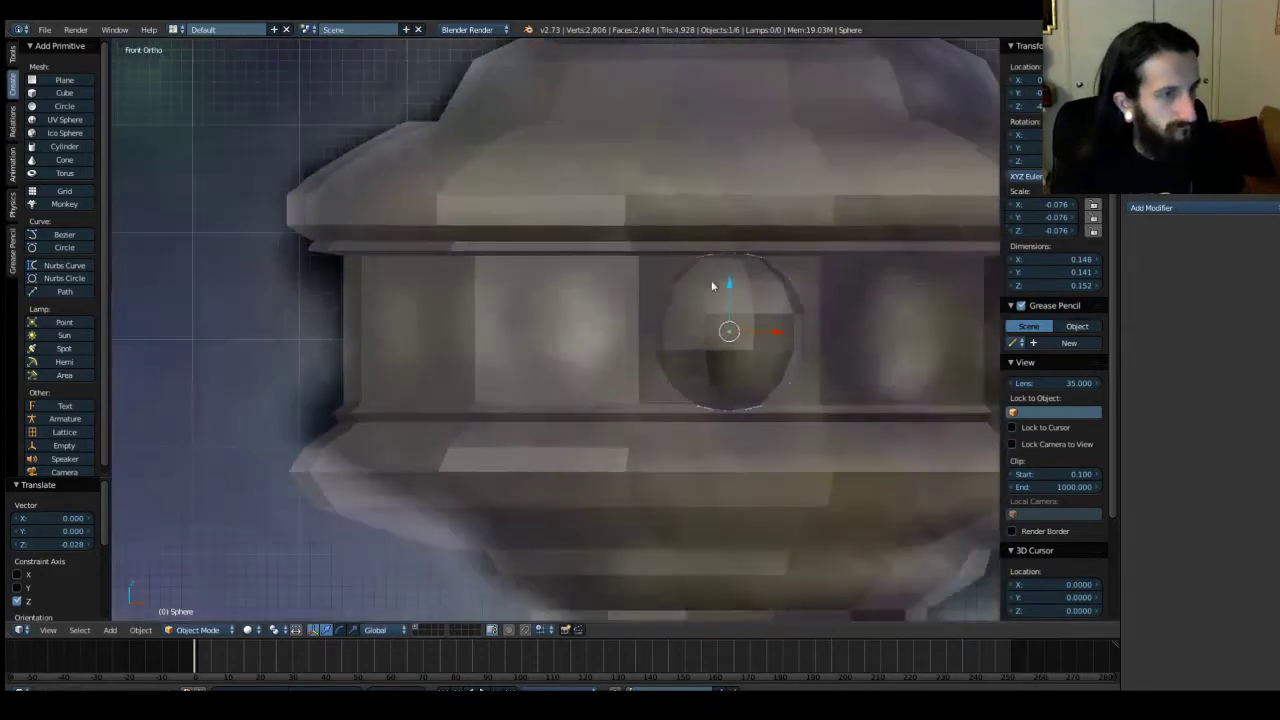
middle_click_drag(814, 335, 681, 281, "shift")
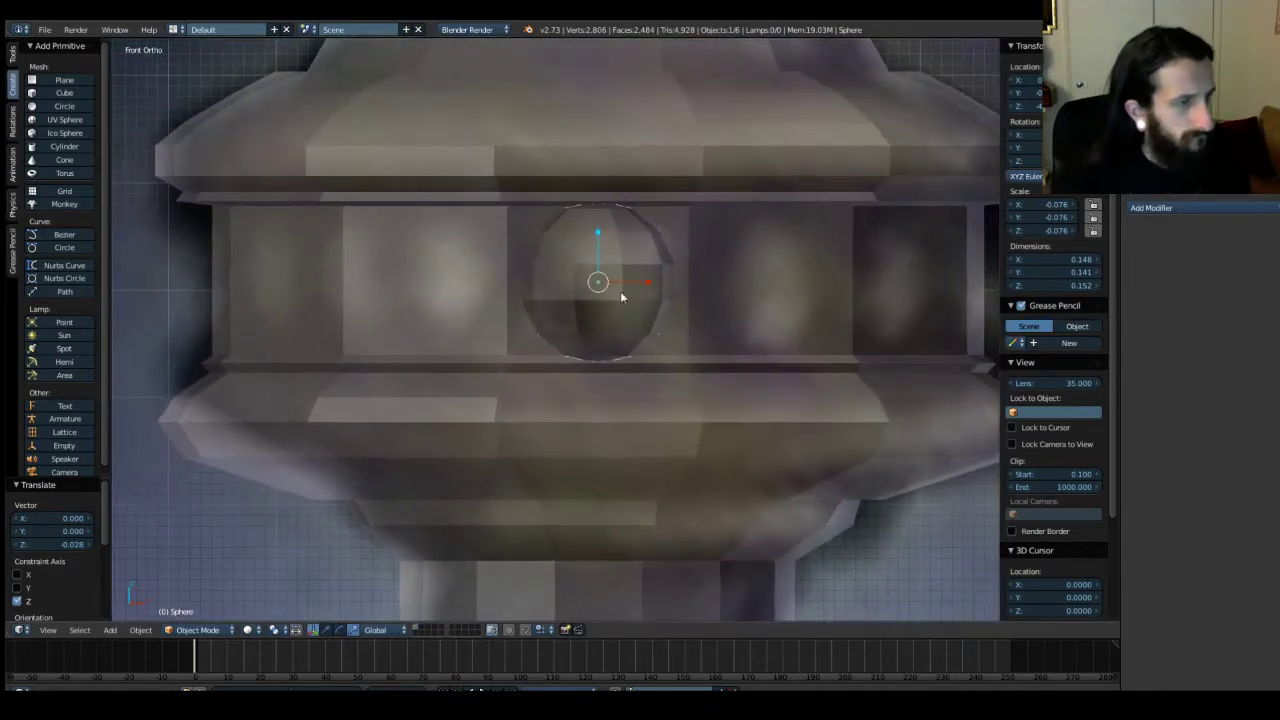
left_click_drag(598, 231, 599, 237)
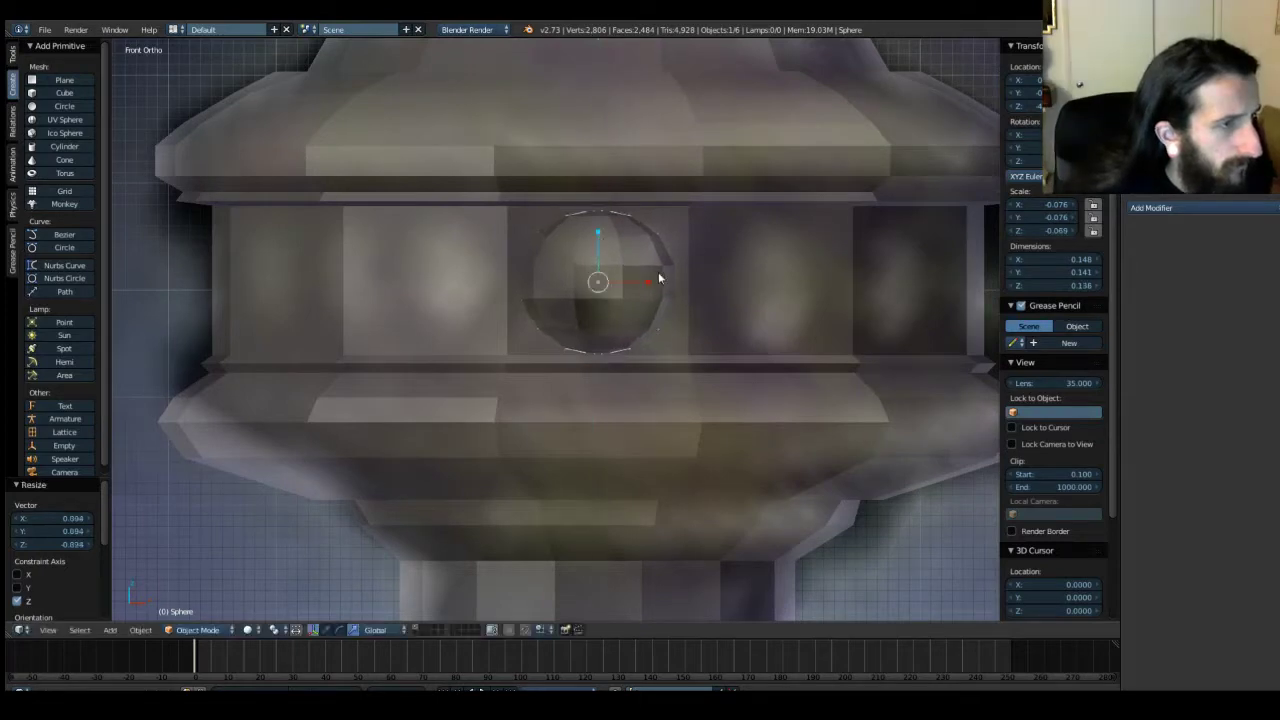
left_click_drag(647, 281, 641, 285)
middle_click_drag(509, 331, 643, 357)
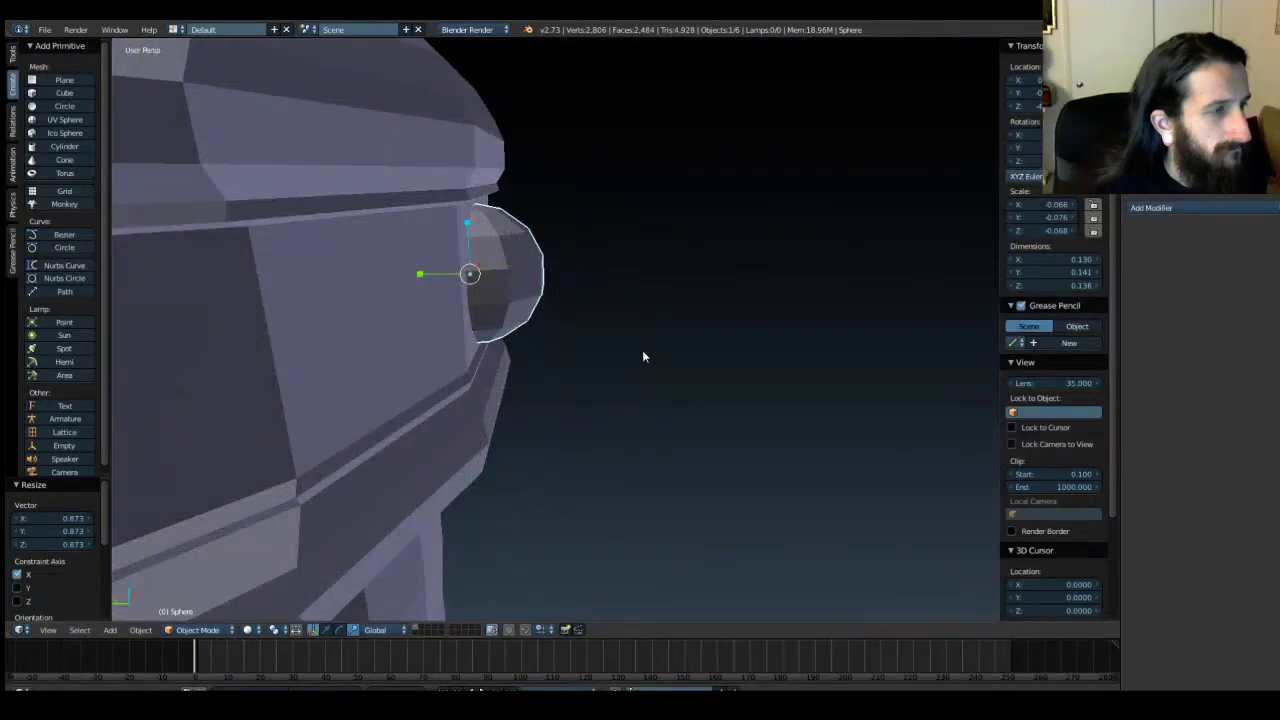
Flatten the sphere along Y by a factor of 0.632 to a depth of about 0.089, keeping the sphere selected.
left_click_drag(424, 276, 438, 282)
middle_click_drag(638, 289, 520, 276)
right_click(924, 264)
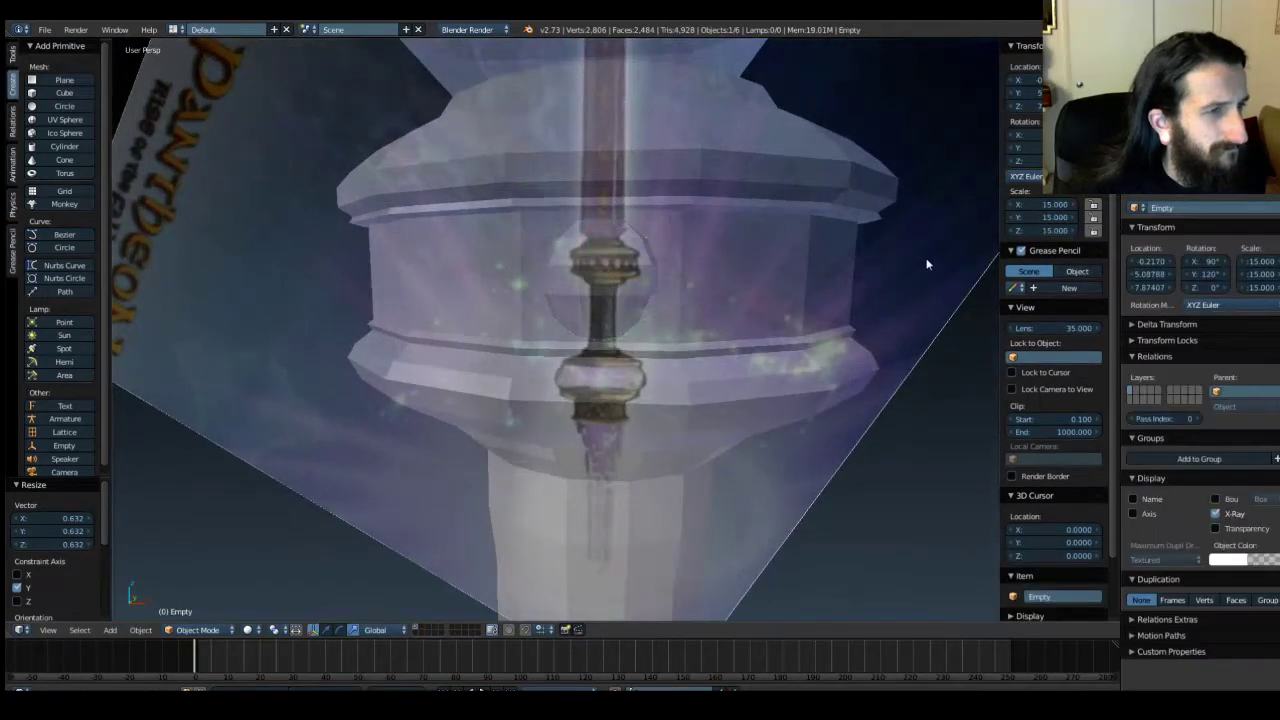
right_click(595, 318)
left_click(1140, 208)
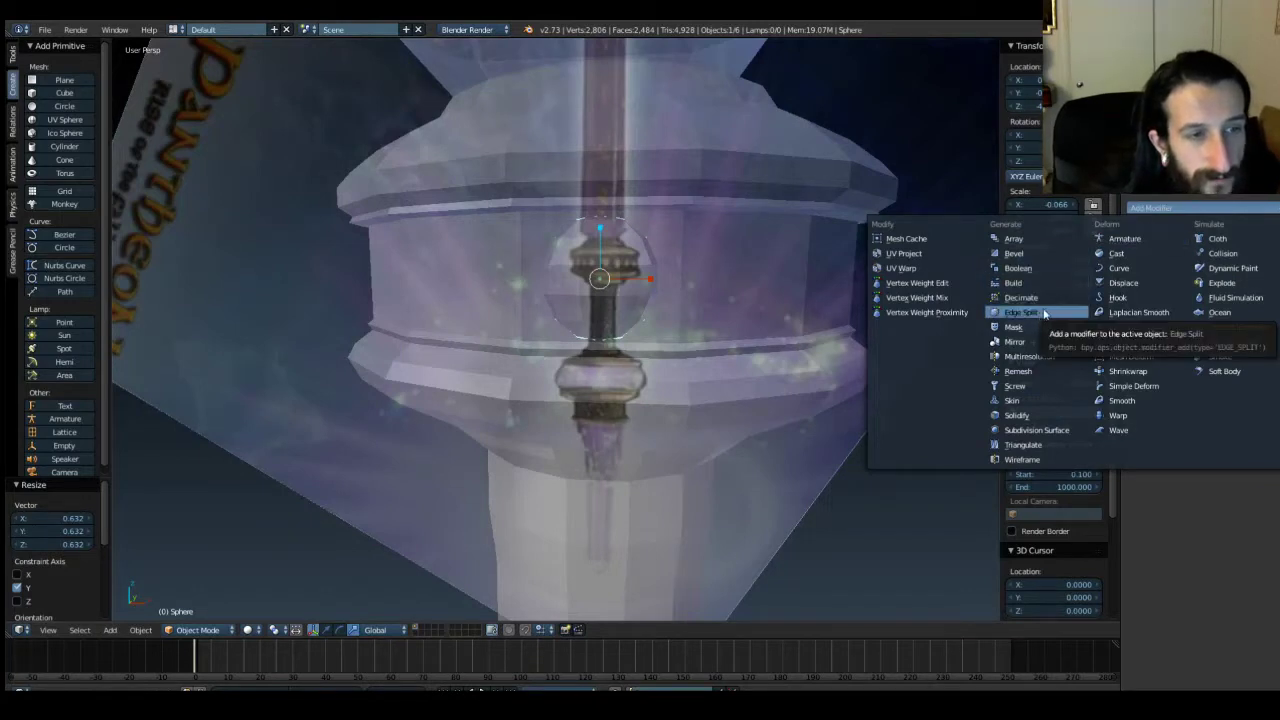
left_click(1012, 283)
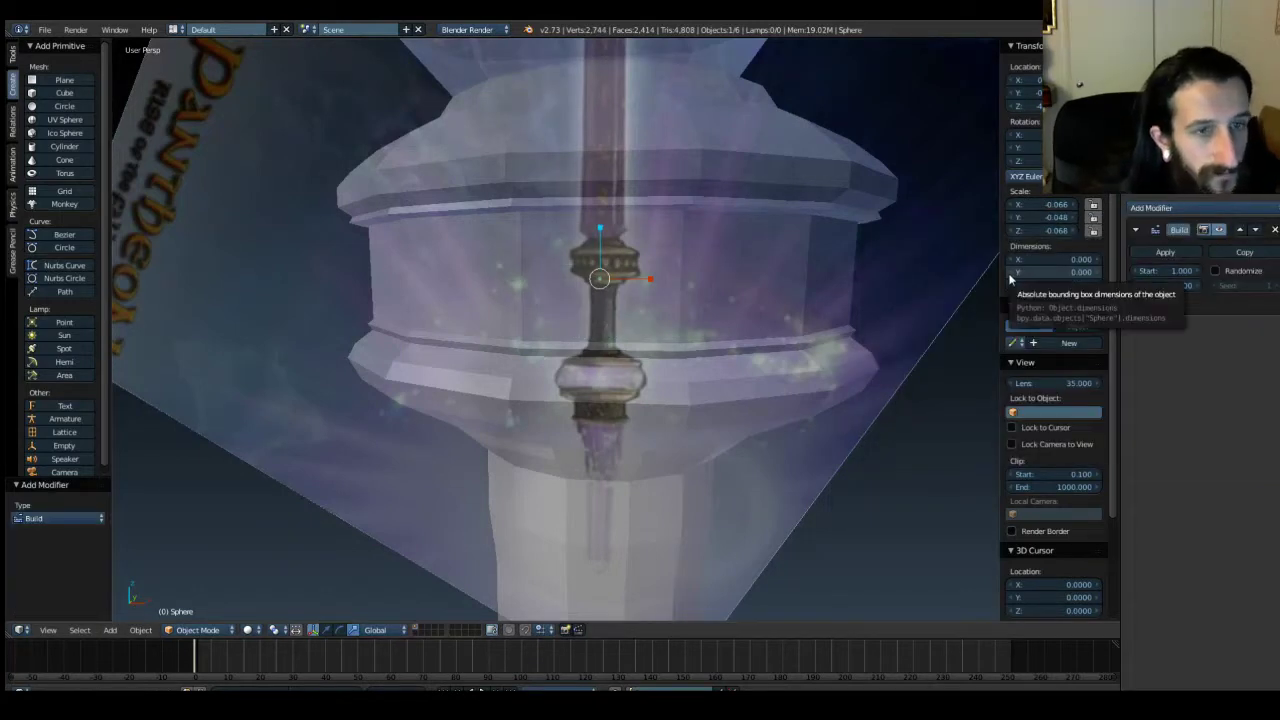
key("ctrl+z")
Add a Boolean modifier to the sphere with the Union operation and Pommel_LP as its target object.
left_click(1172, 208)
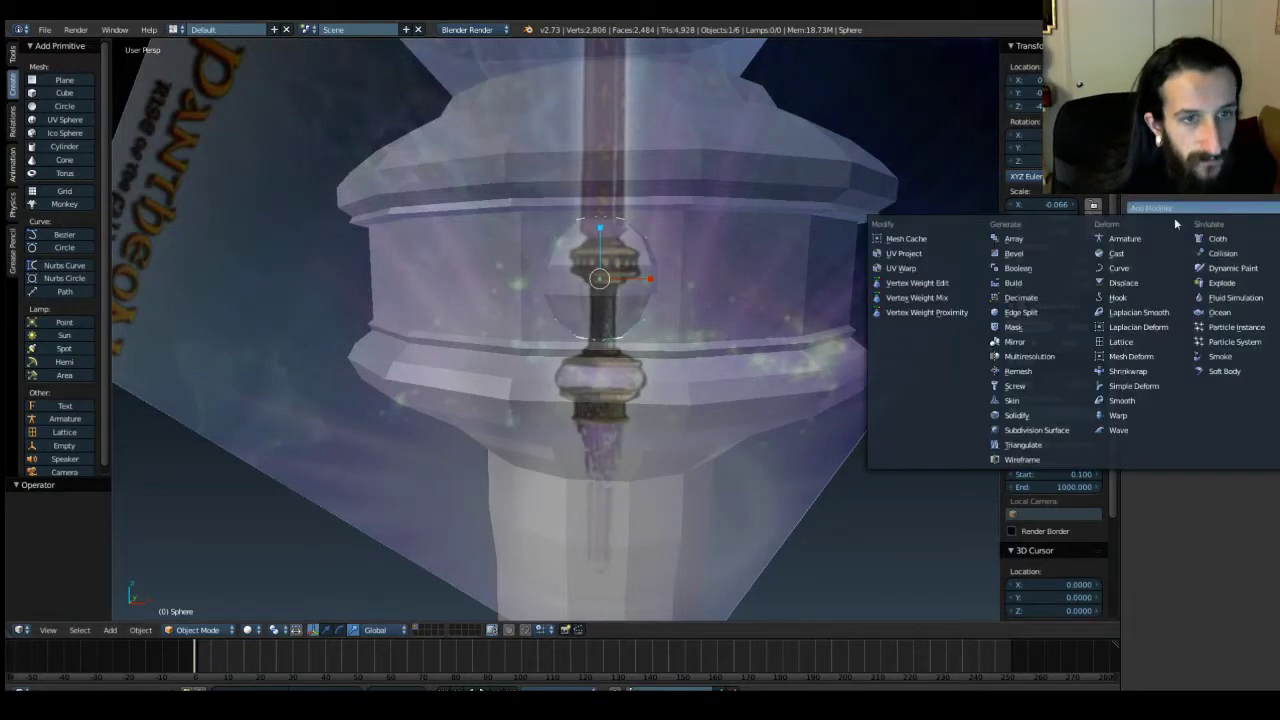
left_click(1040, 268)
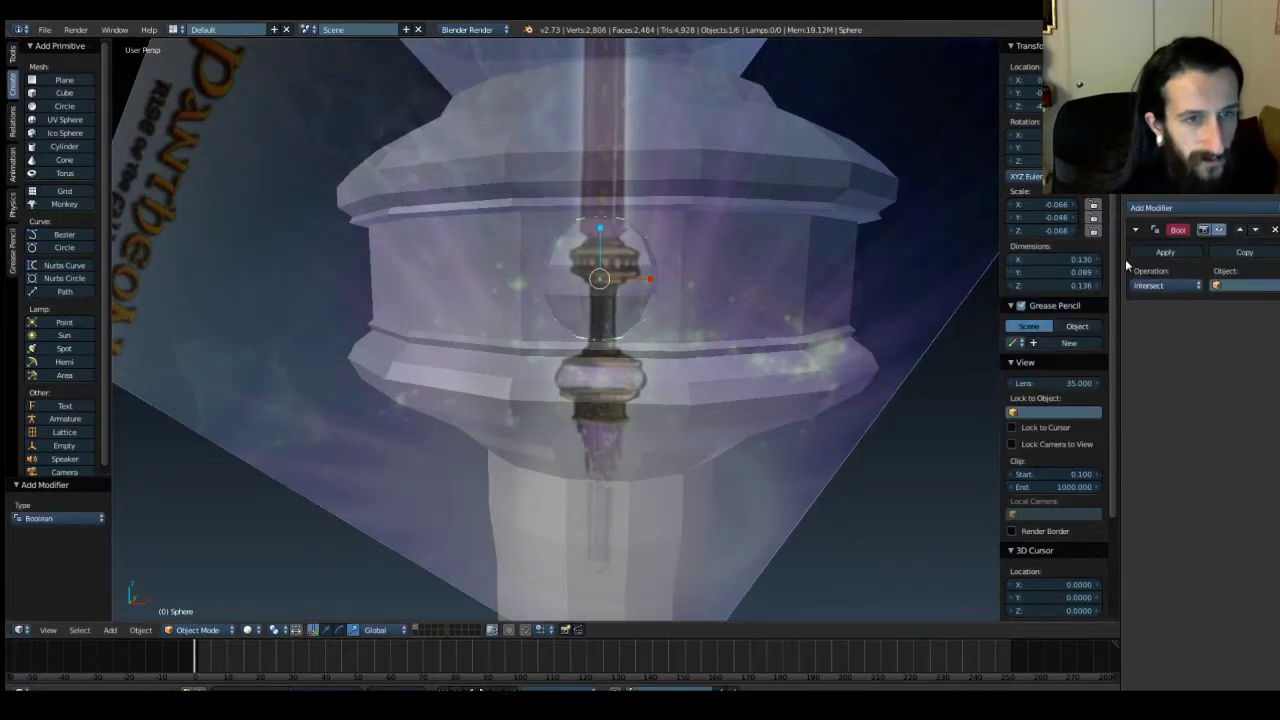
left_click(1190, 287)
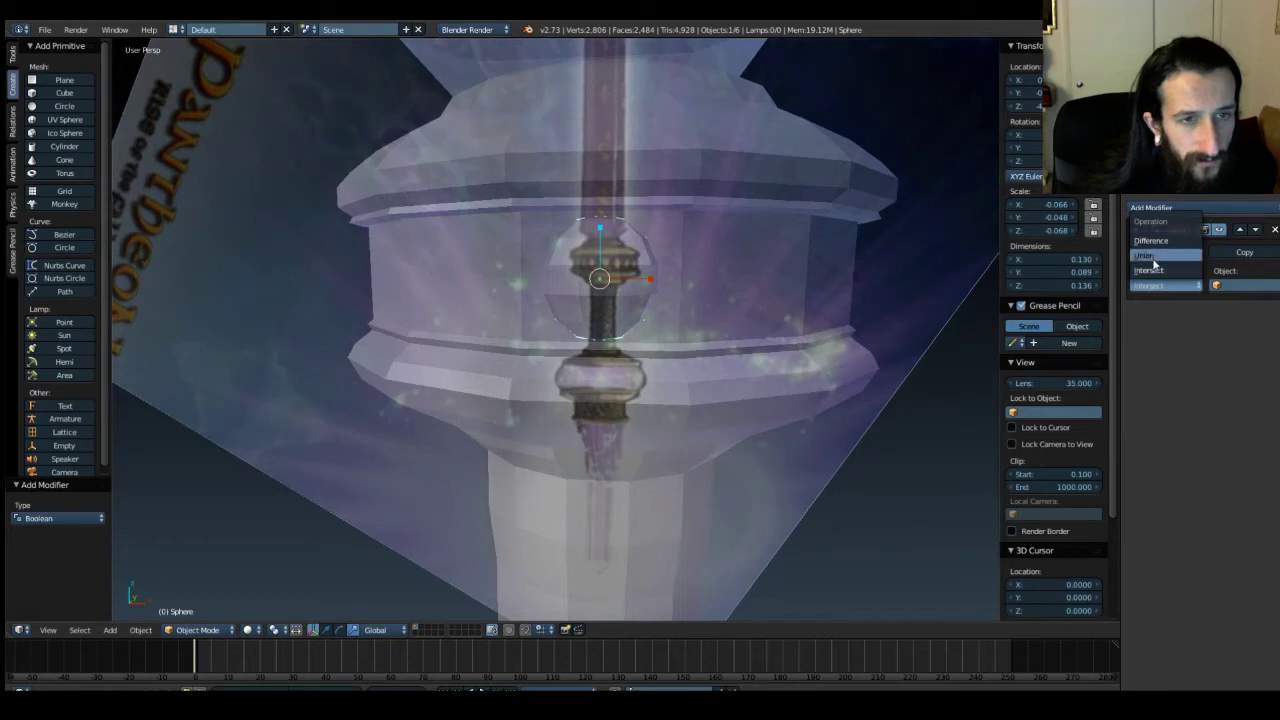
left_click(1150, 256)
left_click(1235, 287)
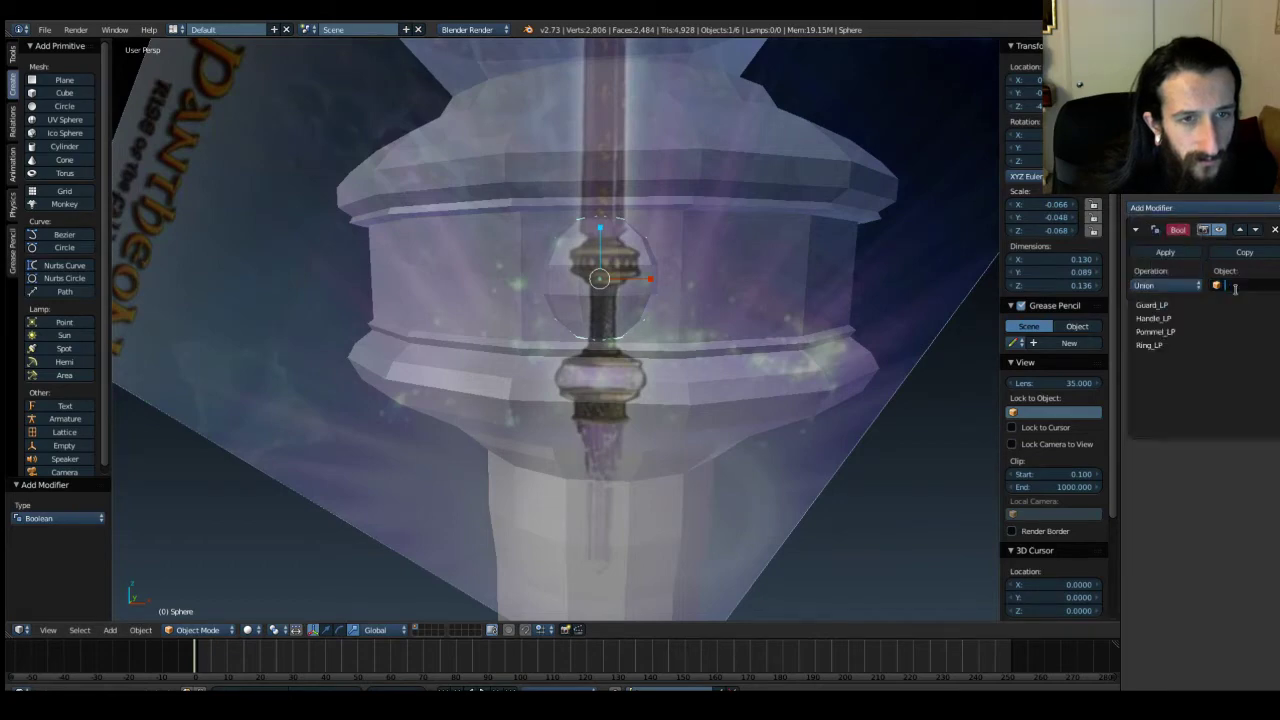
left_click(1174, 331)
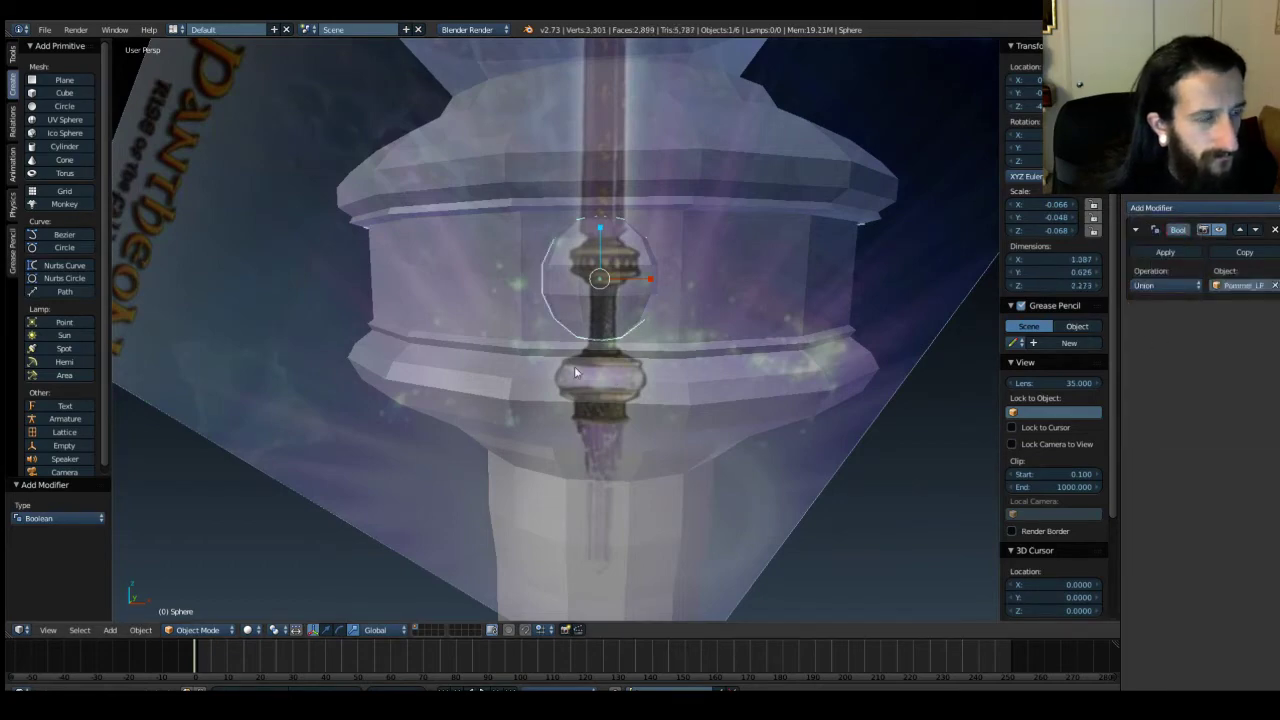
Try Intersect as the sphere's Boolean operation and return it to Union, viewing the sphere from inside the pommel.
middle_click_drag(574, 366, 654, 377)
key("Tab")
middle_click_drag(462, 381, 640, 378)
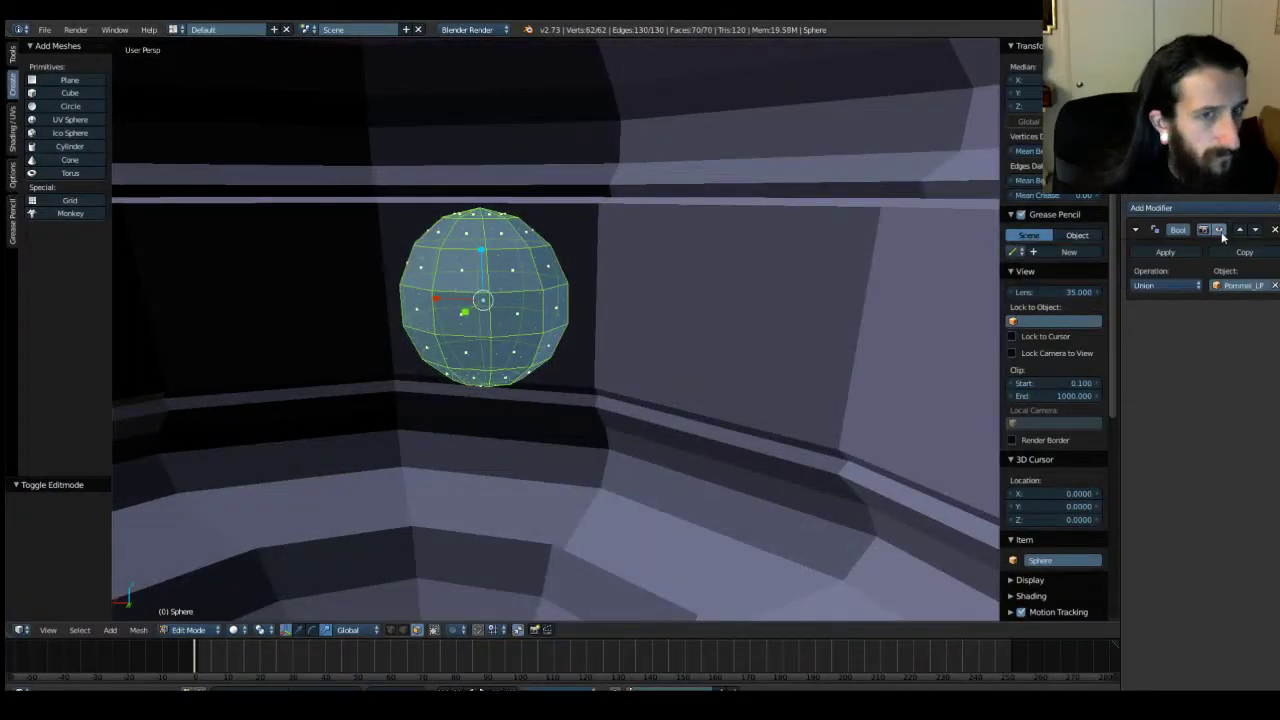
left_click(1165, 285)
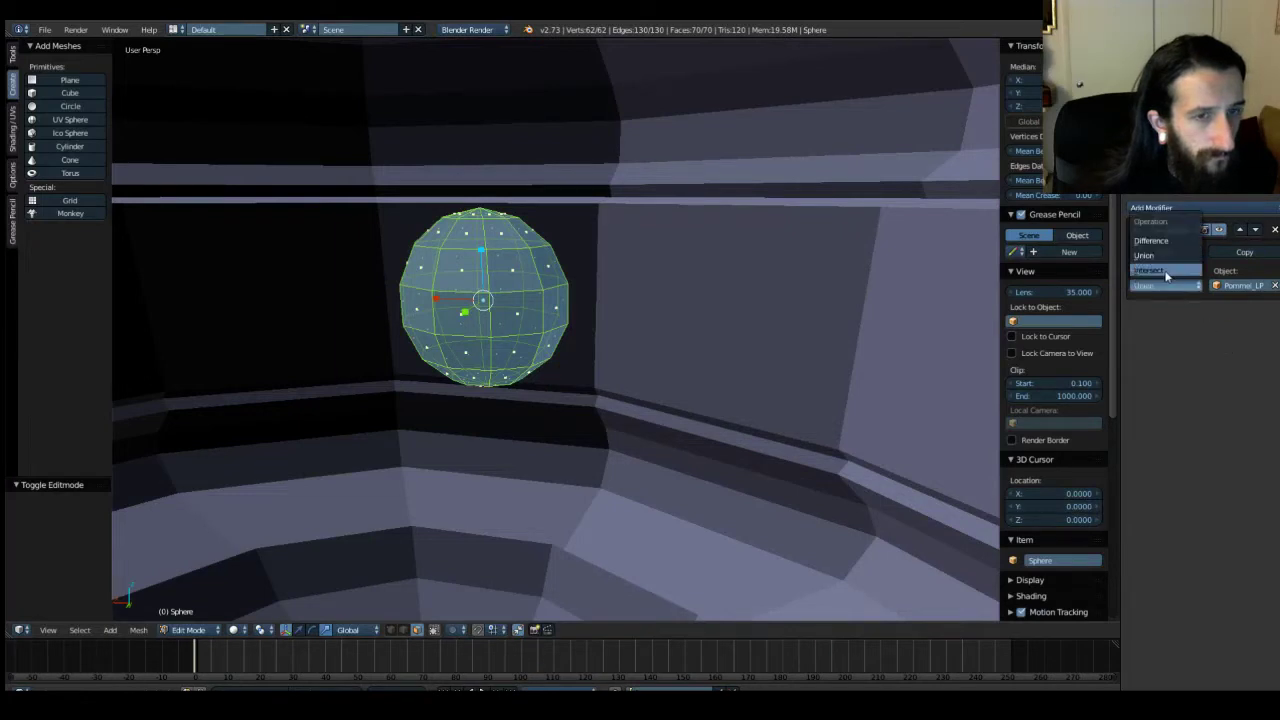
left_click(1170, 279)
left_click(1168, 288)
left_click(1166, 261)
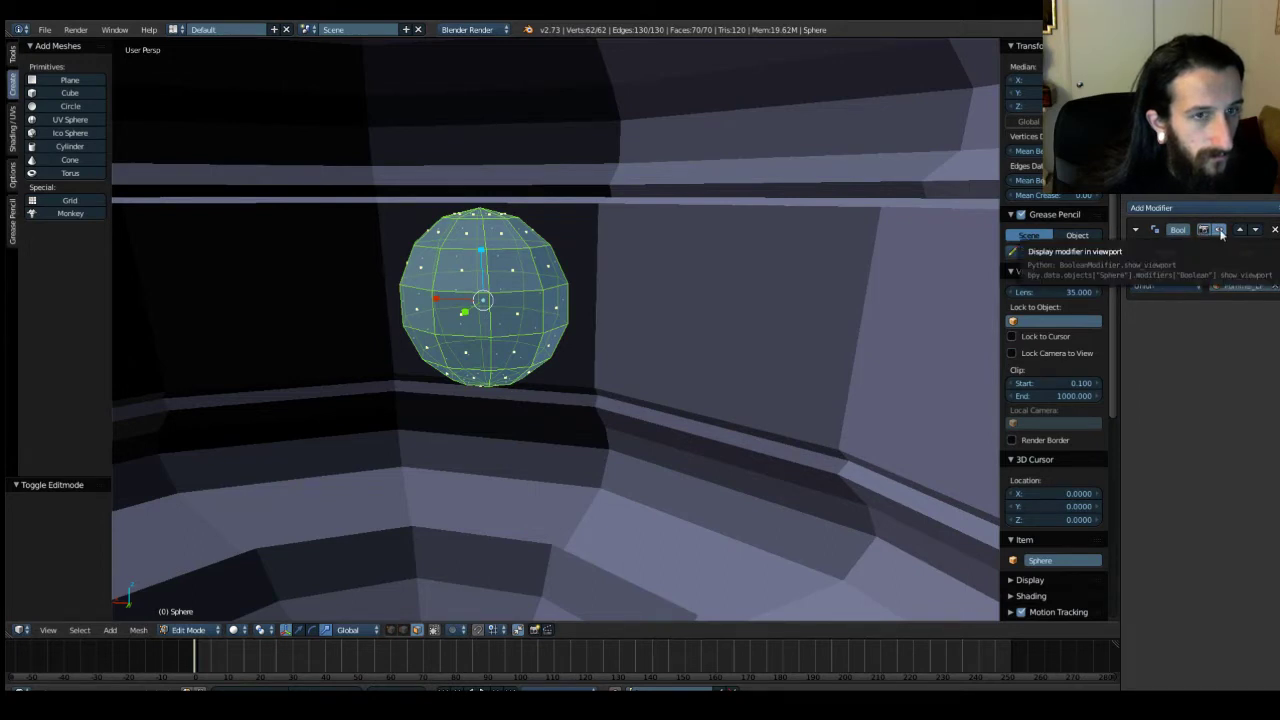
Compare the sphere with the Boolean modifier's viewport display off and on.
key("Tab")
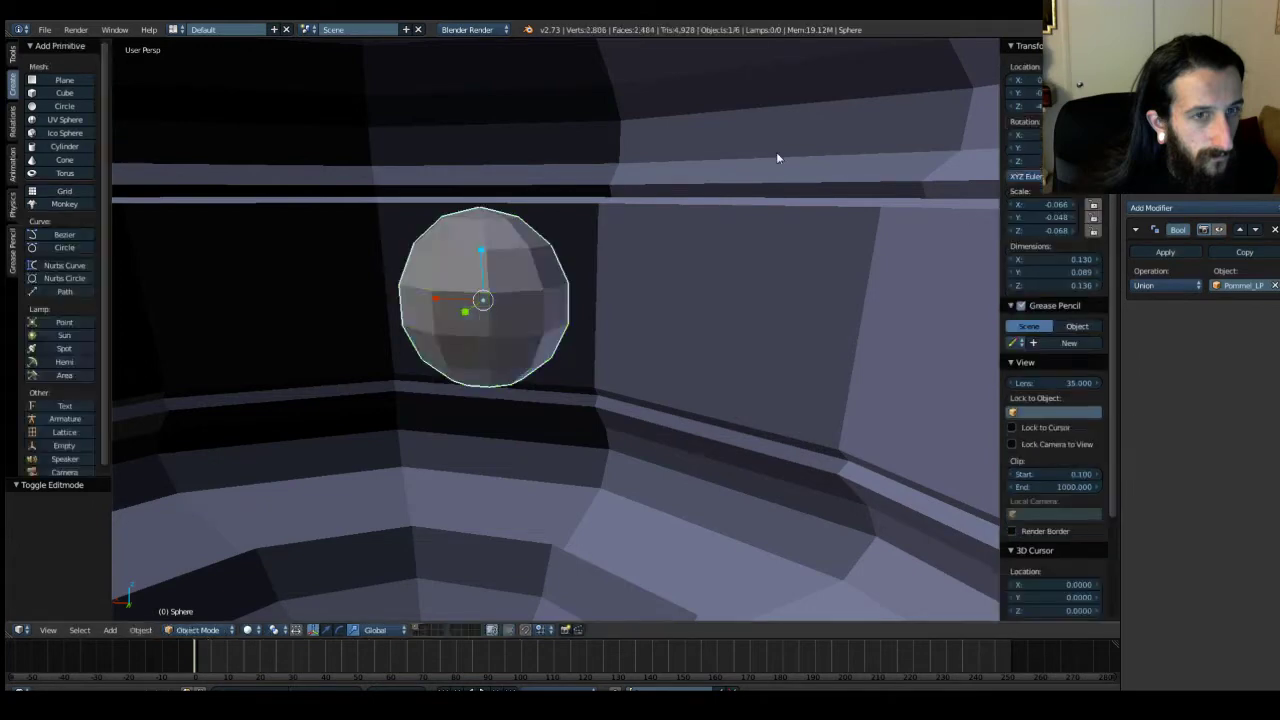
left_click(1218, 231)
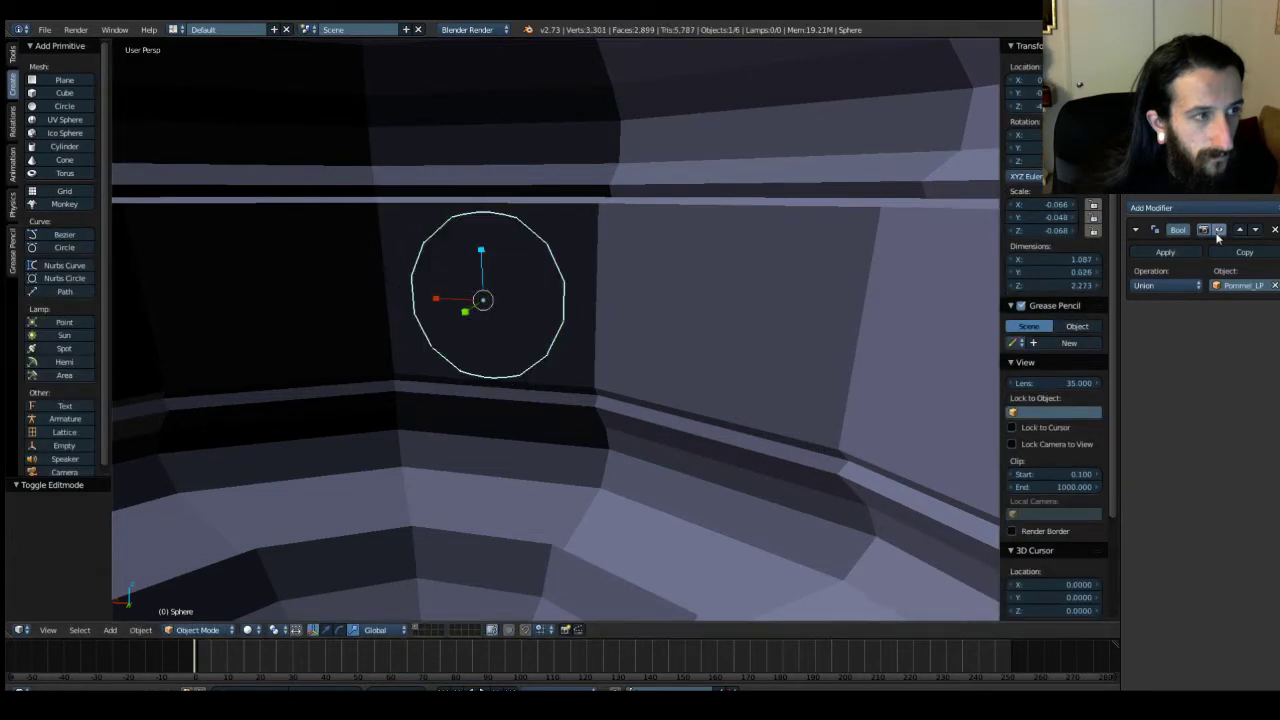
mouse_move(788, 257)
middle_mouse_down()
mouse_move(558, 265)
mouse_move(789, 263)
middle_mouse_up()
key("Tab")
key("Tab")
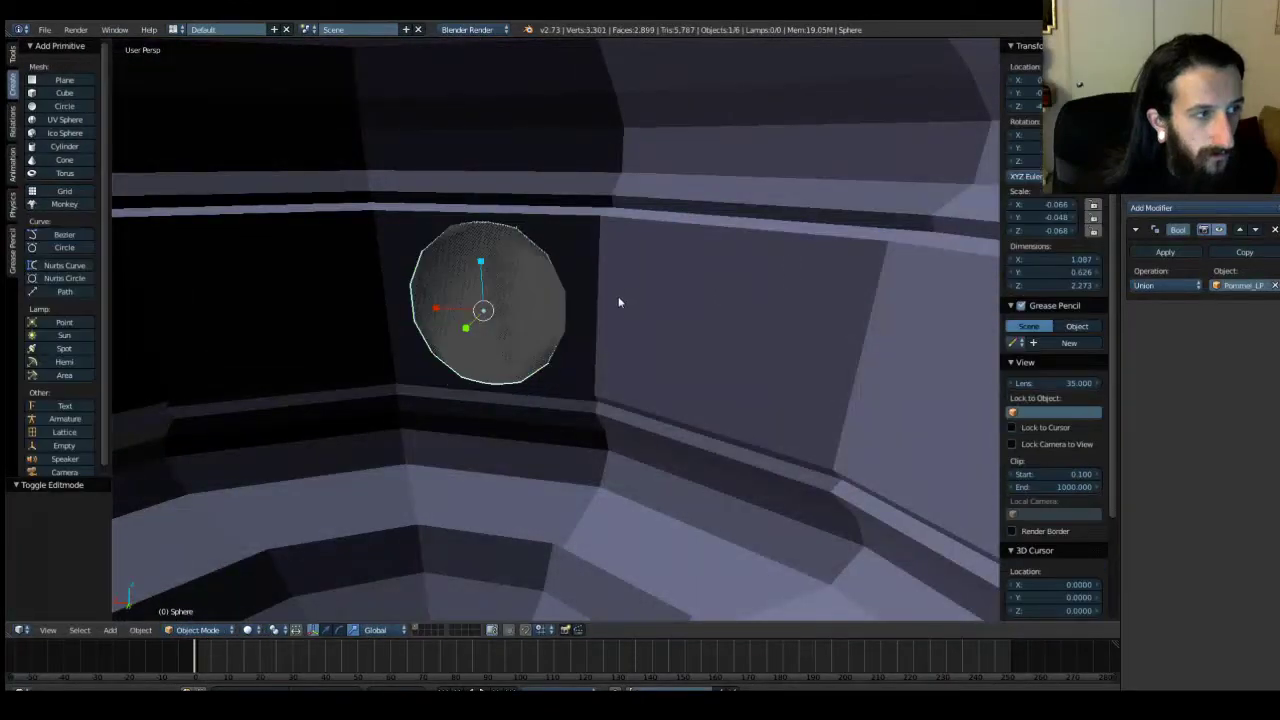
Try Difference as the sphere's Boolean operation and set it back to Union.
middle_click_drag(618, 296, 700, 272)
left_click(1160, 286)
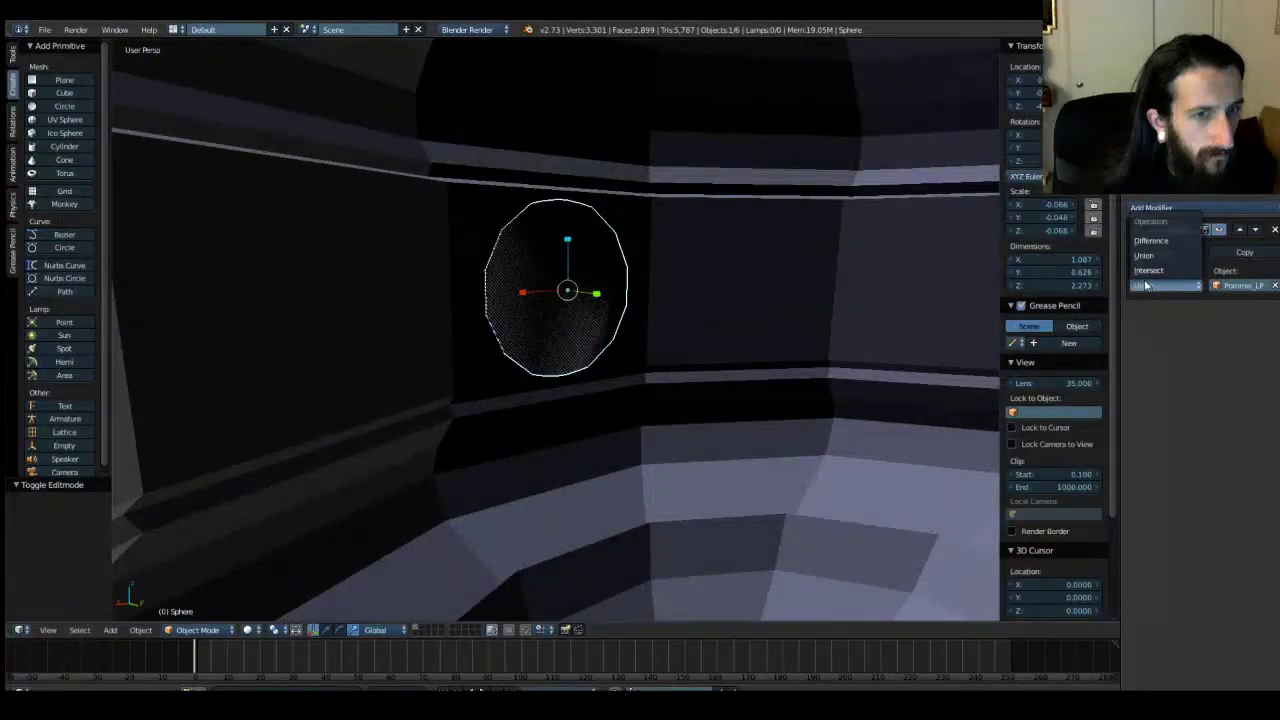
left_click(1151, 241)
mouse_move(505, 309)
middle_mouse_down()
mouse_move(632, 316)
mouse_move(506, 317)
middle_mouse_up()
left_click(1149, 288)
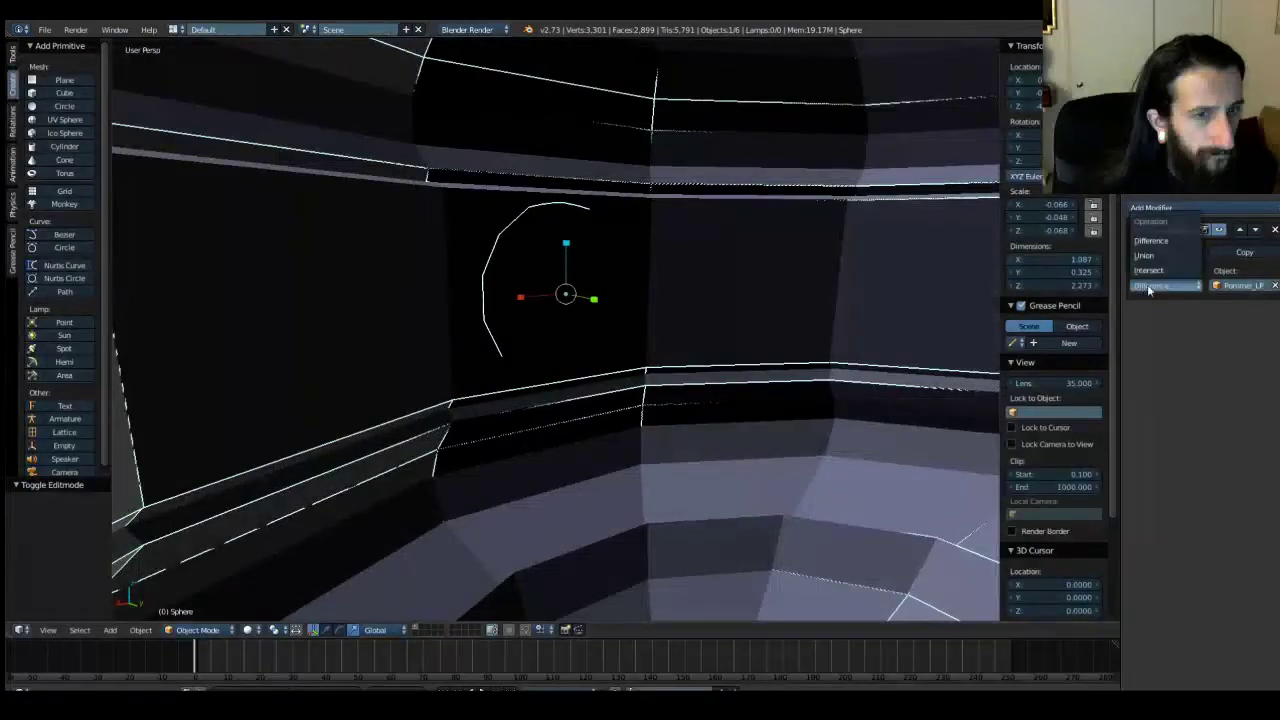
left_click(1146, 256)
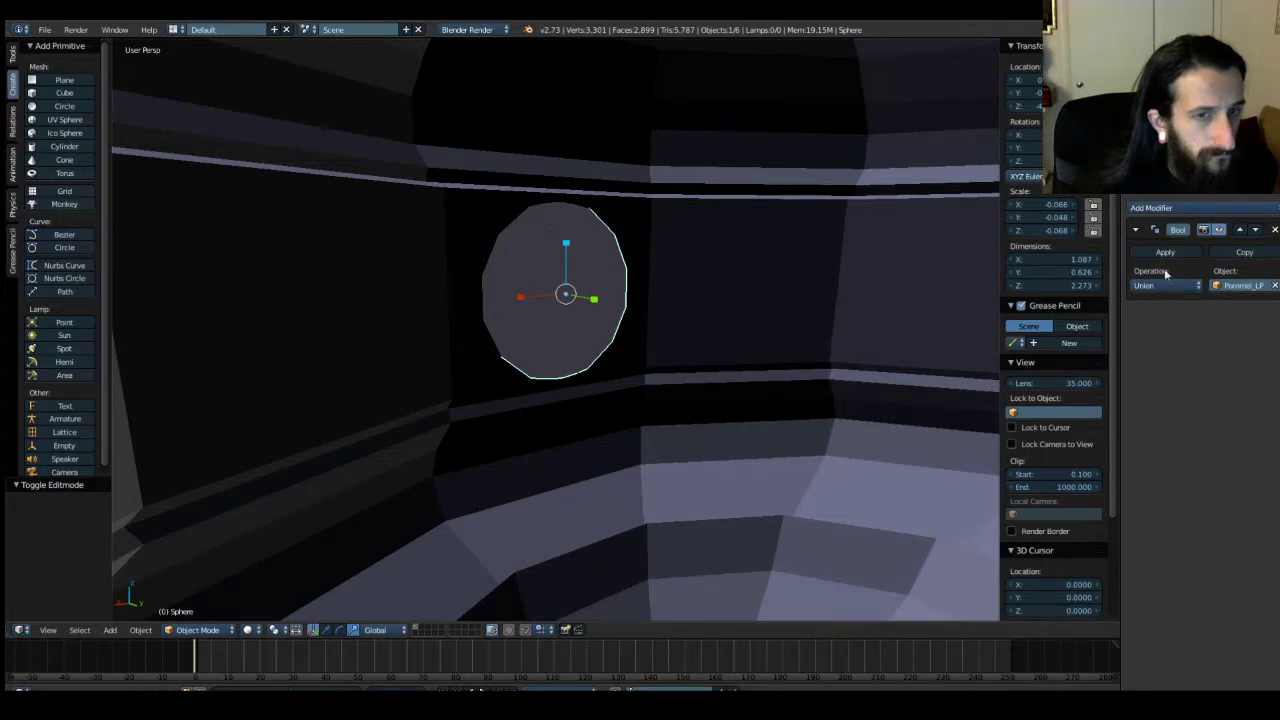
Apply the Boolean modifier to the sphere and examine the joined mesh in Edit Mode with everything deselected.
left_click(1162, 253)
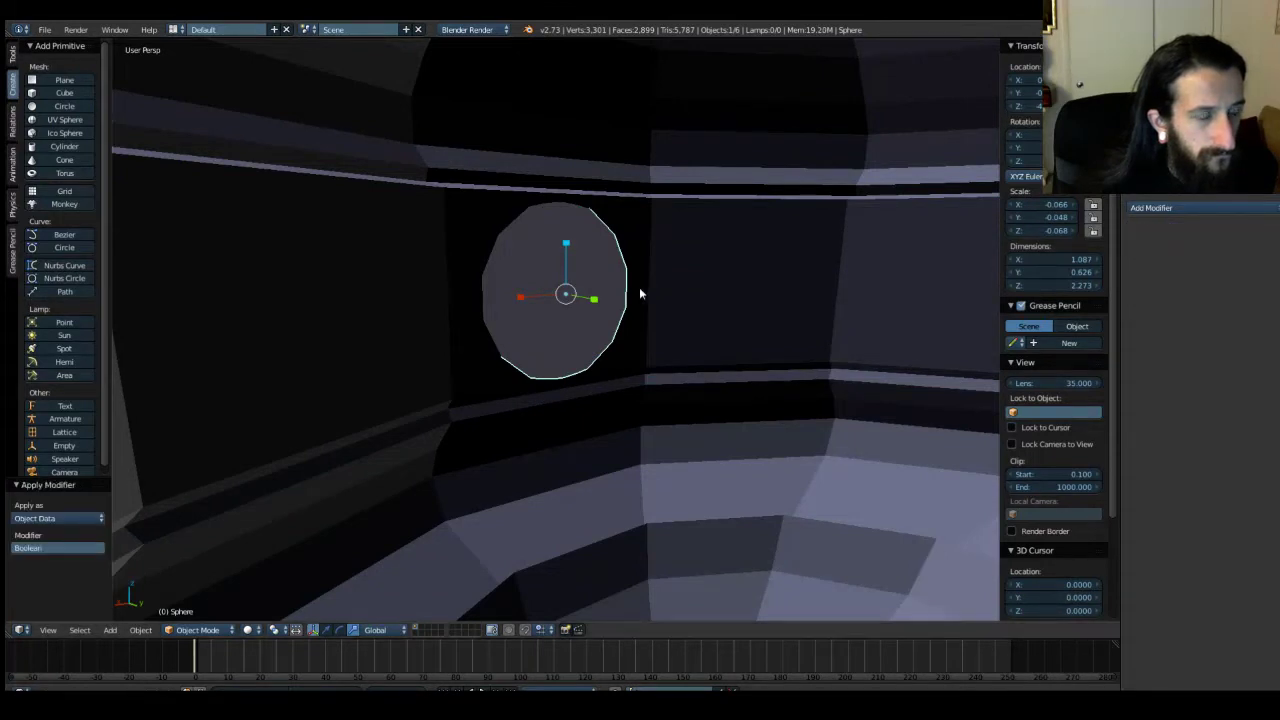
key("Tab")
middle_click_drag(717, 297, 591, 317)
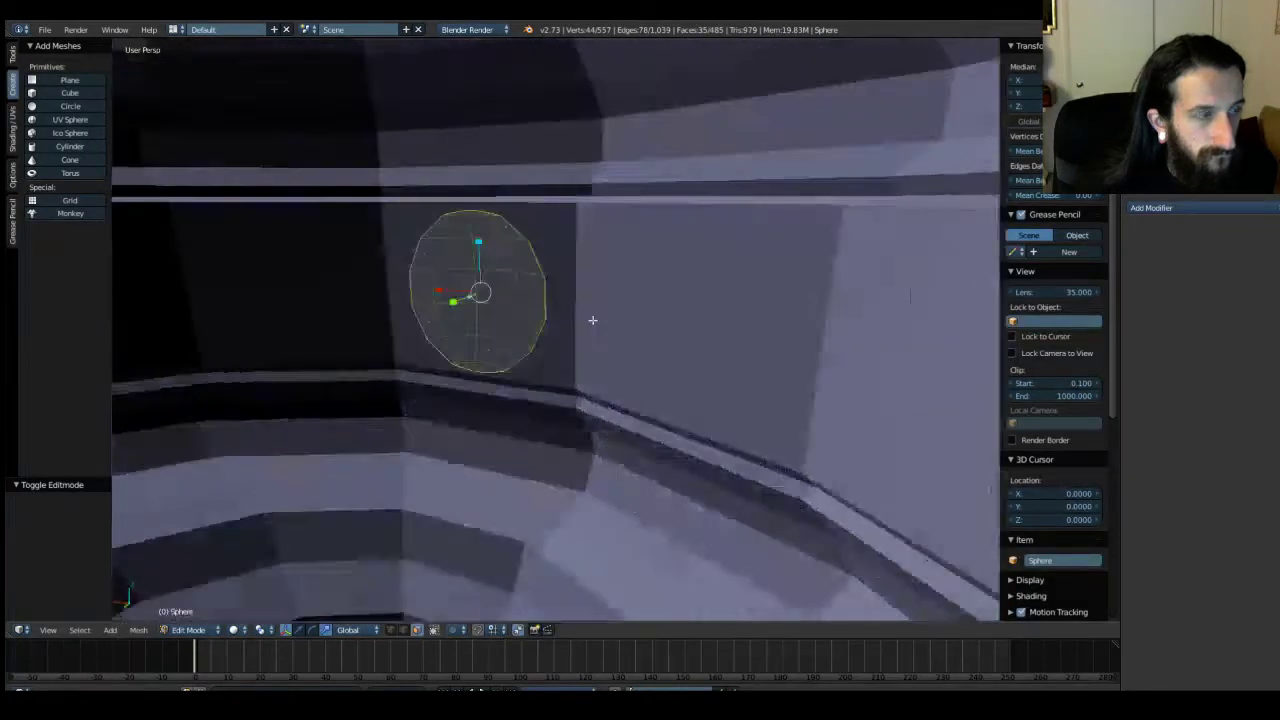
key("a")
middle_click_drag(420, 357, 606, 368)
key("Tab")
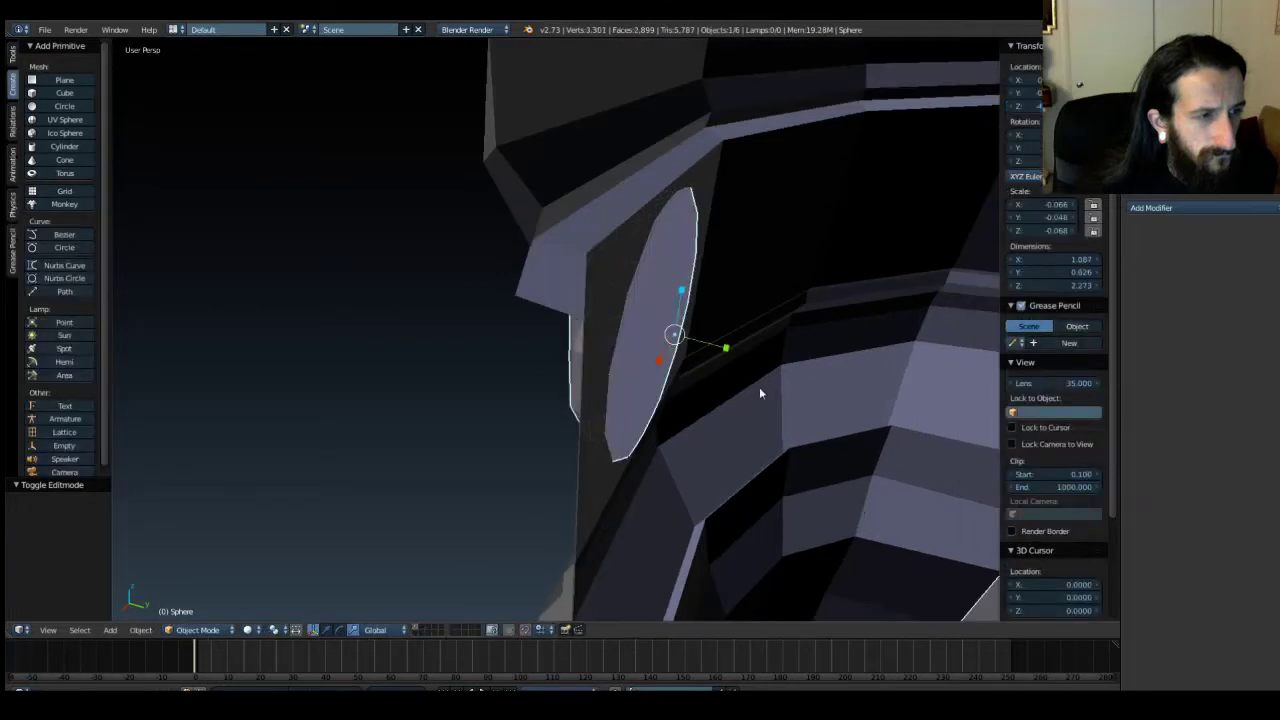
Hide the sphere object to inspect the pommel panel behind it, and reveal it again.
middle_click_drag(760, 391, 734, 380)
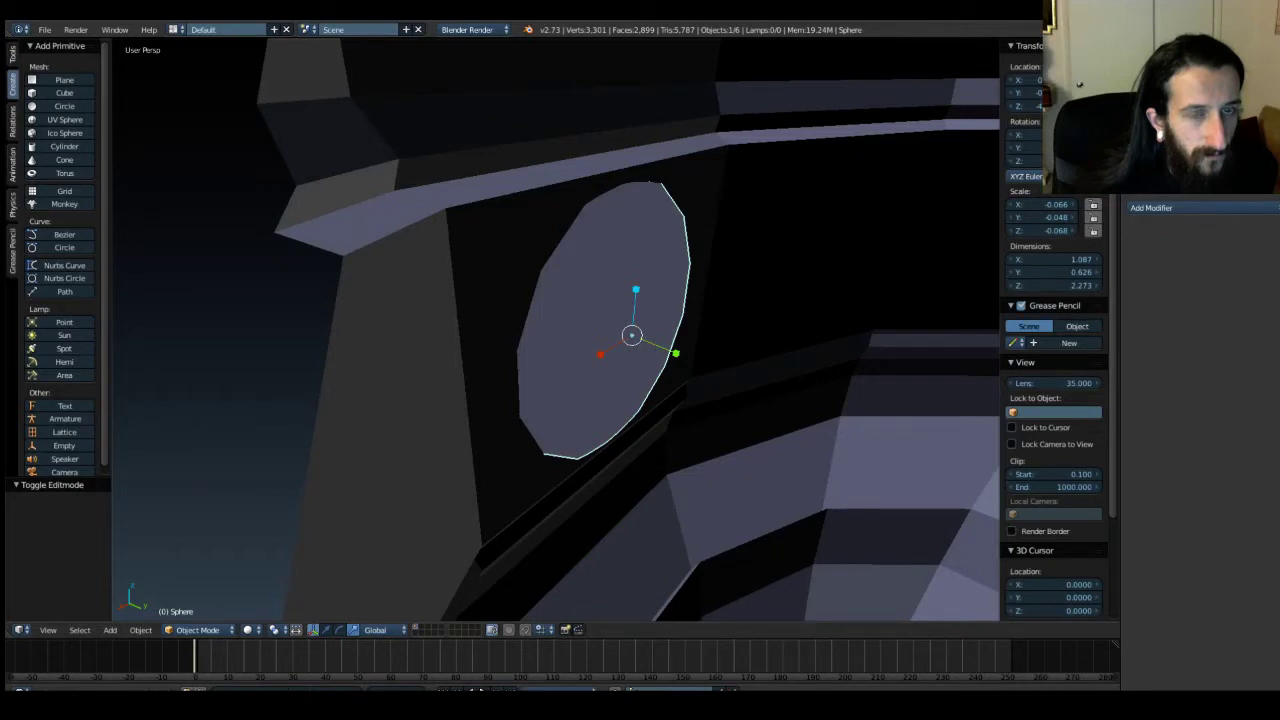
key("h")
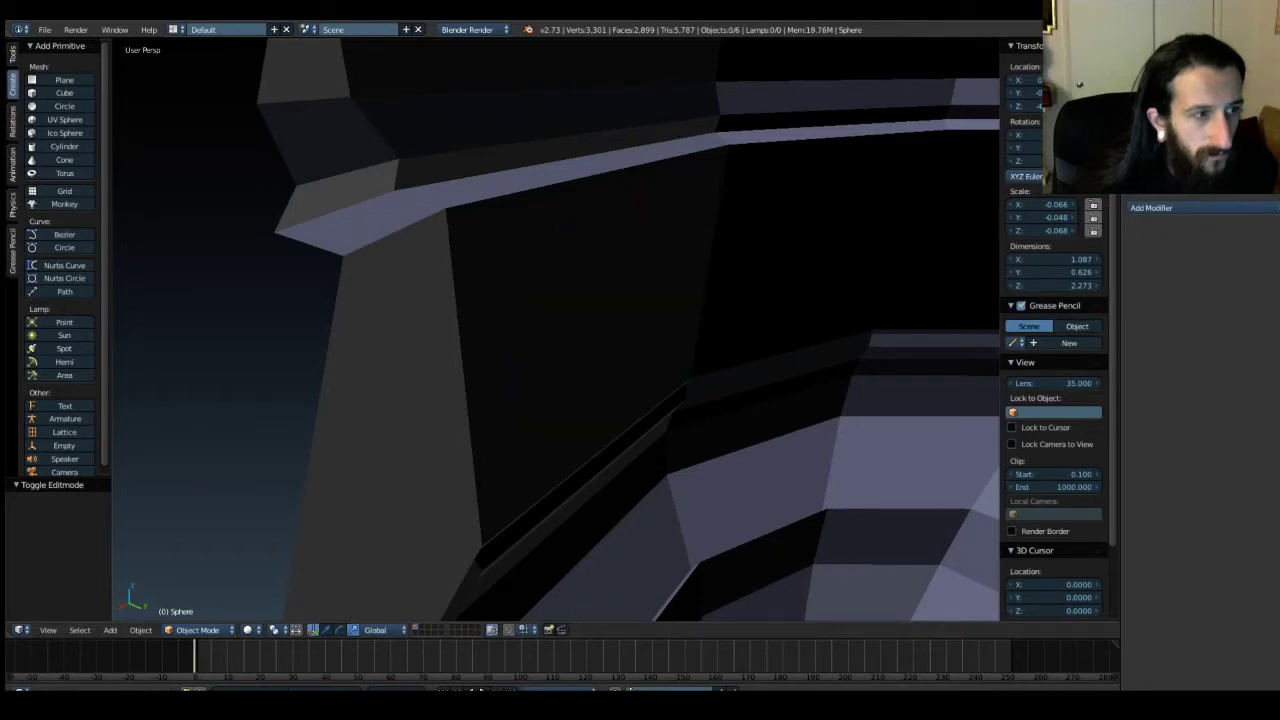
mouse_move(568, 246)
middle_mouse_down()
mouse_move(668, 244)
mouse_move(570, 270)
middle_mouse_up()
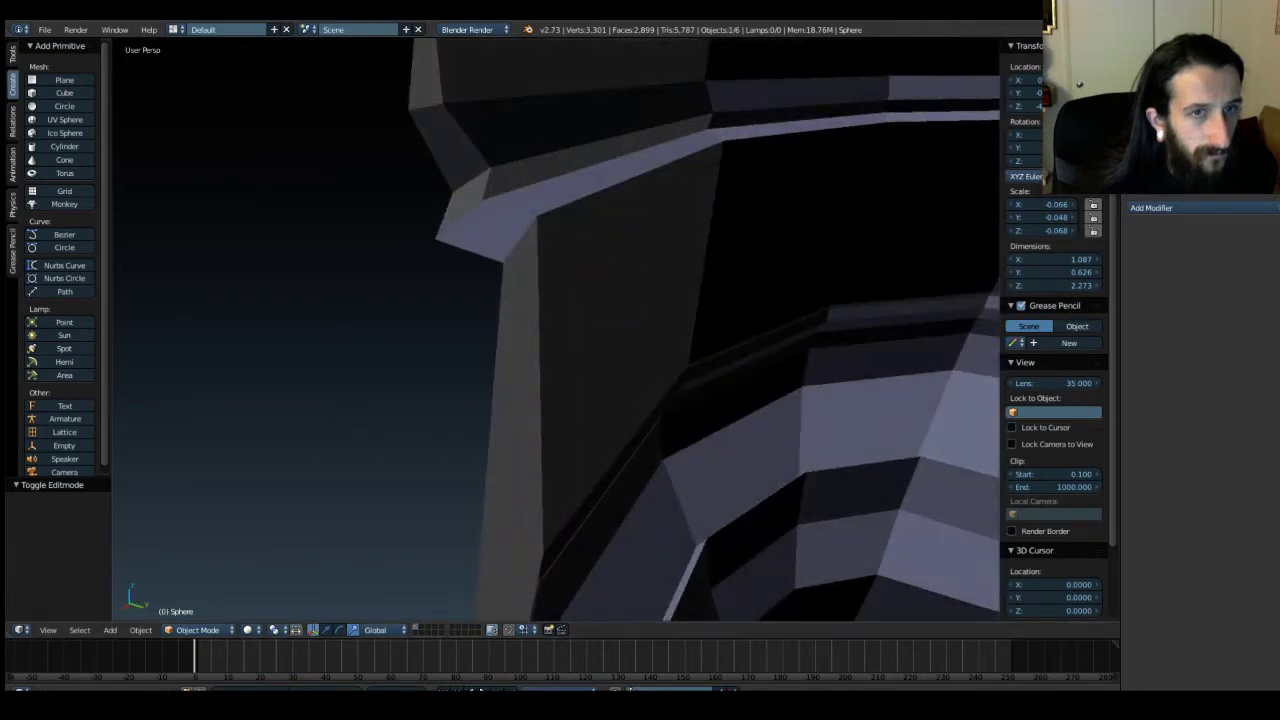
key("alt+h")
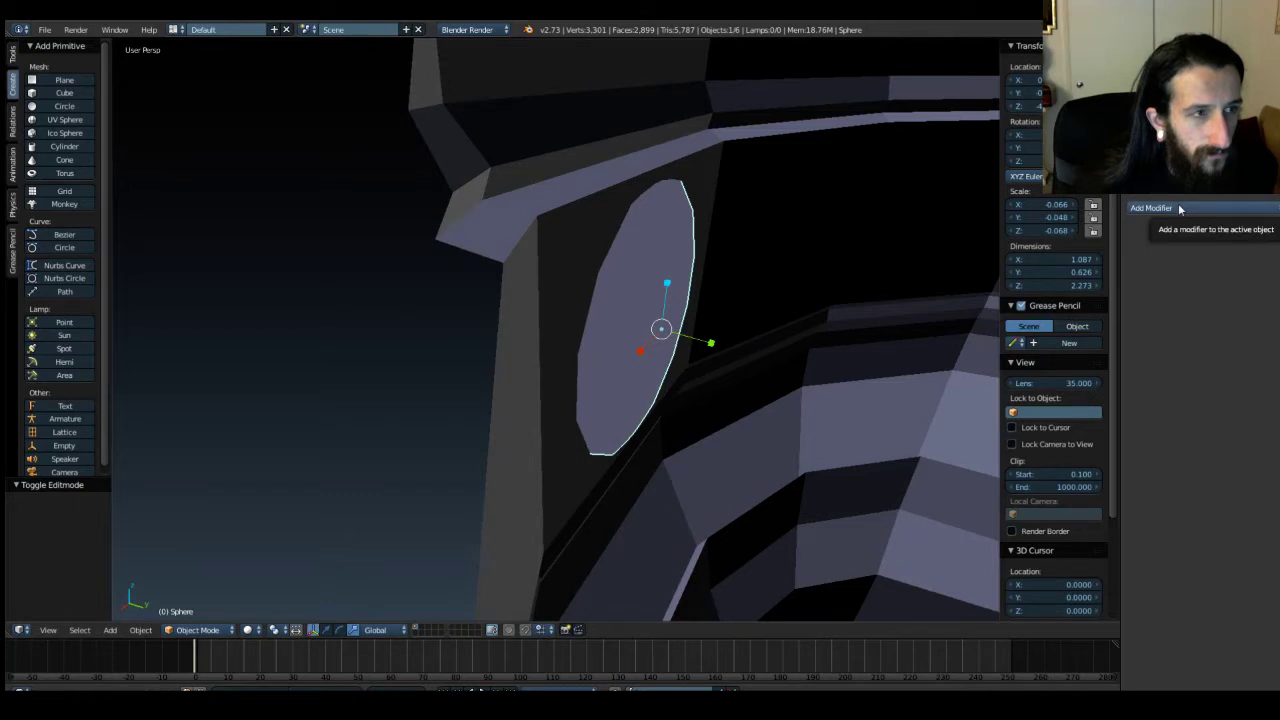
Pull the joined sphere object out of the pommel along Y and delete the flat face closing the dome's back.
left_click_drag(718, 343, 390, 330)
key("Tab")
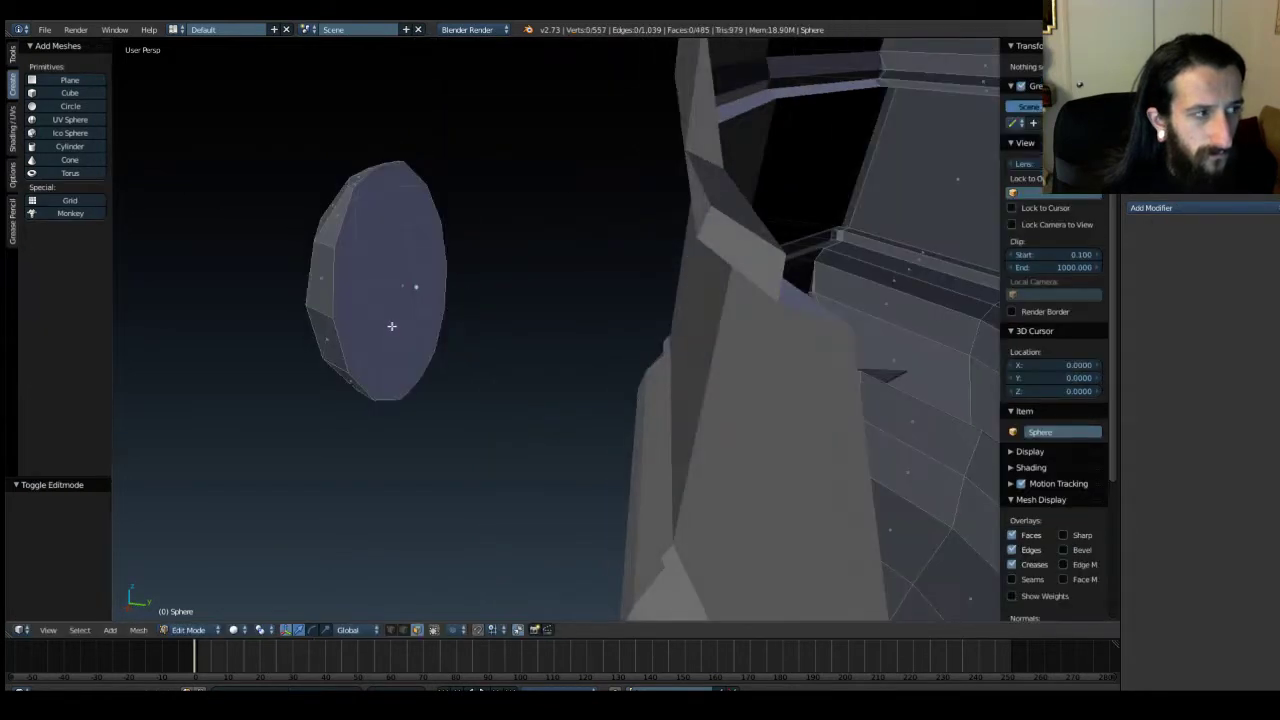
middle_click_drag(476, 331, 405, 266)
right_click(405, 266)
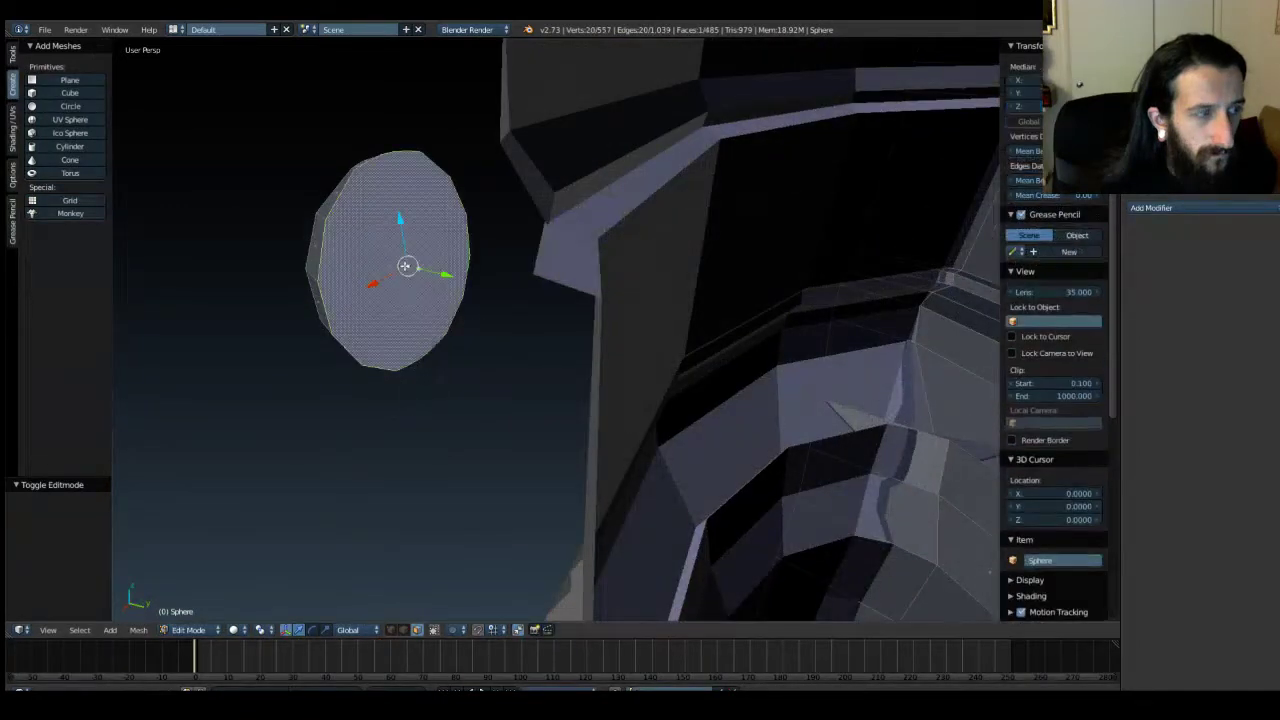
key("x")
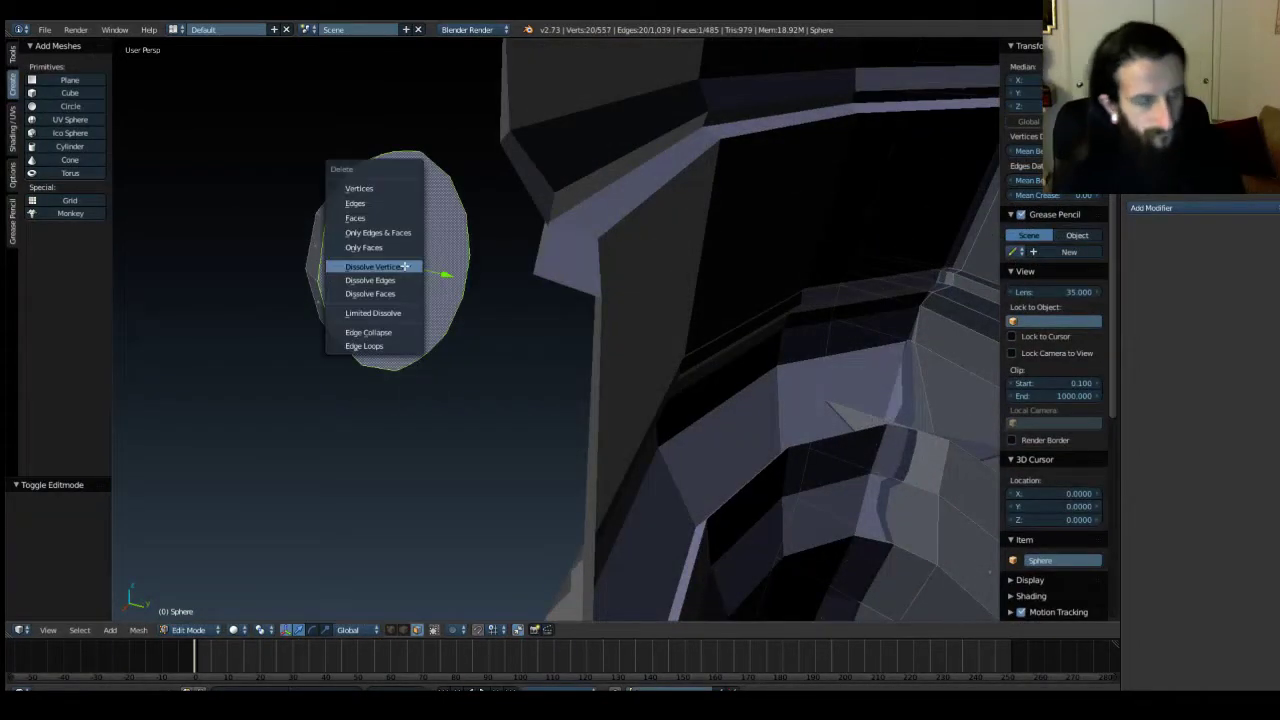
left_click(378, 219)
middle_click_drag(420, 266, 445, 336)
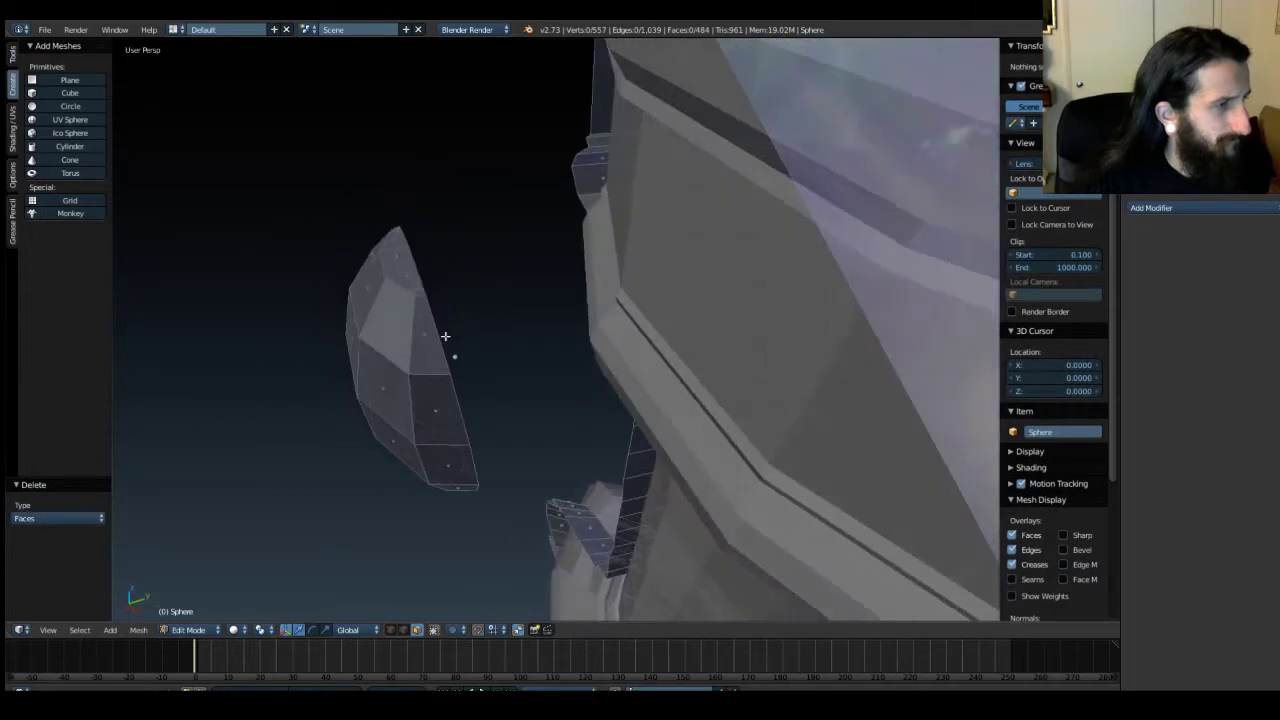
Try to select the dome together with the neighbouring pommel object.
key("b")
left_click_drag(275, 212, 537, 528)
key("Tab")
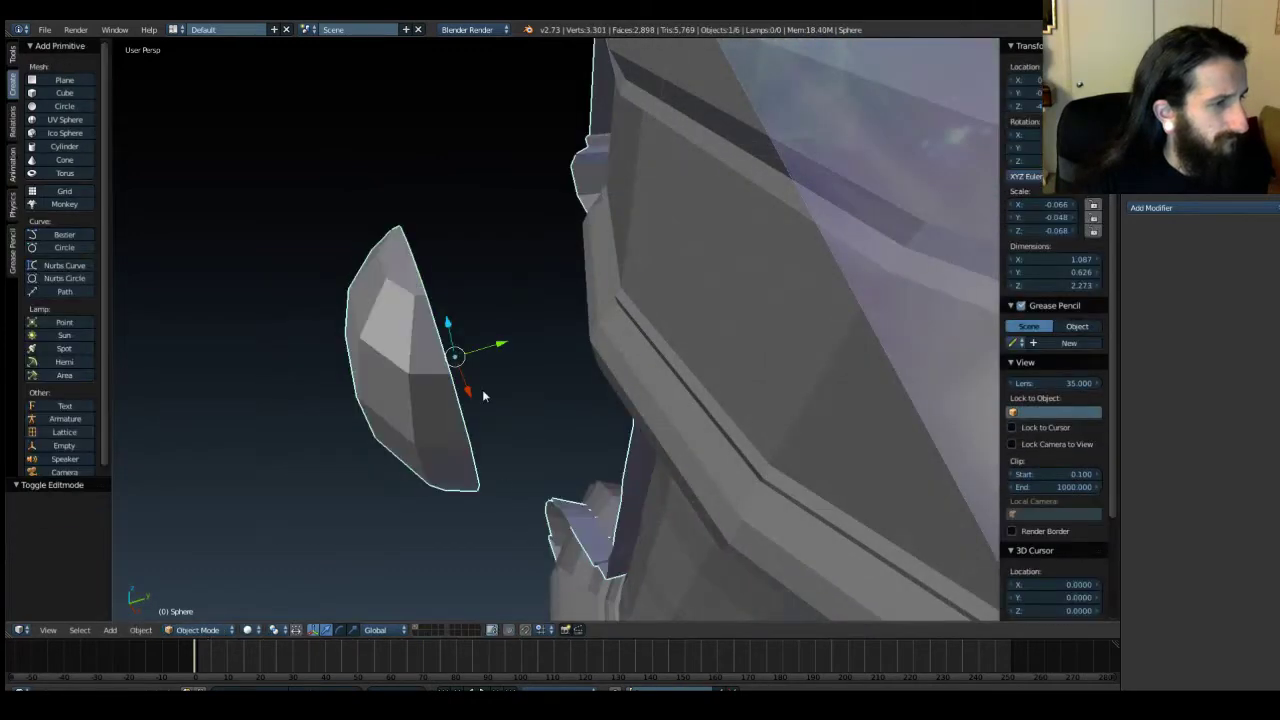
key("b")
left_click_drag(499, 333, 602, 322)
right_click(466, 422)
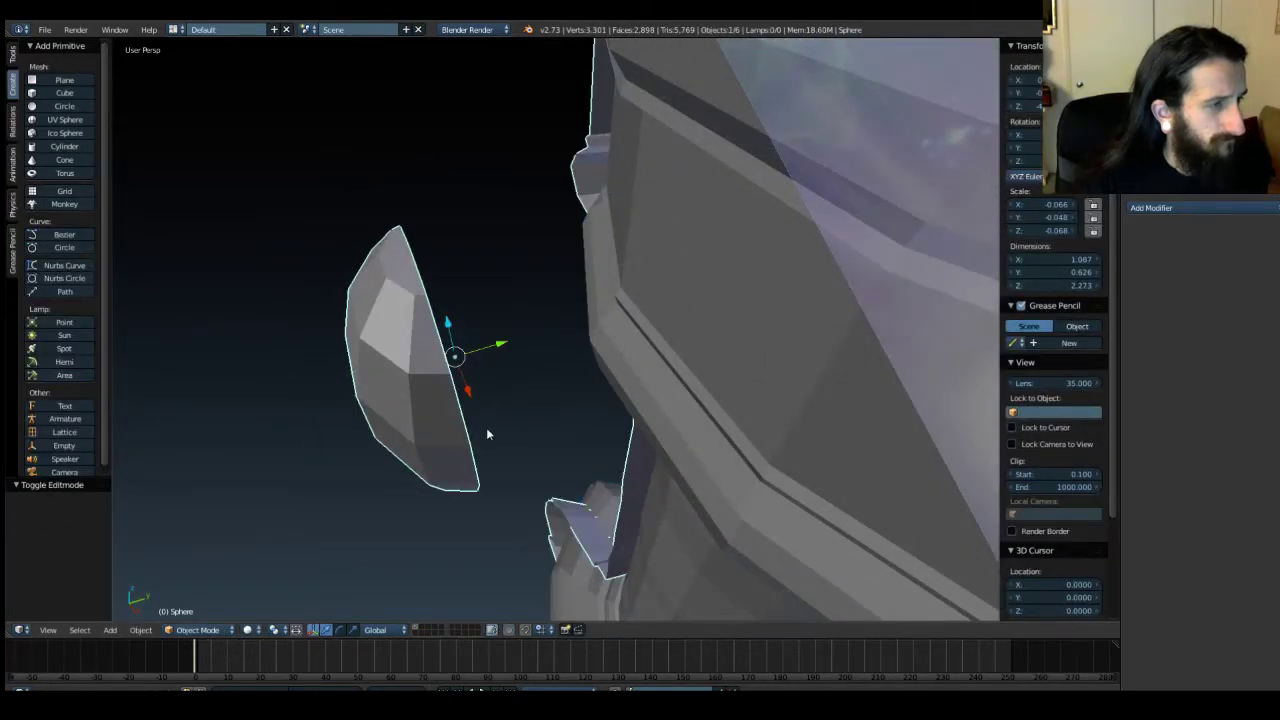
Undo the face deletion, the move and the applied Boolean, restoring the sphere's live modifier with the Union operation.
key("ctrl+z")
key("ctrl+z")
key("ctrl+z")
key("ctrl+z")
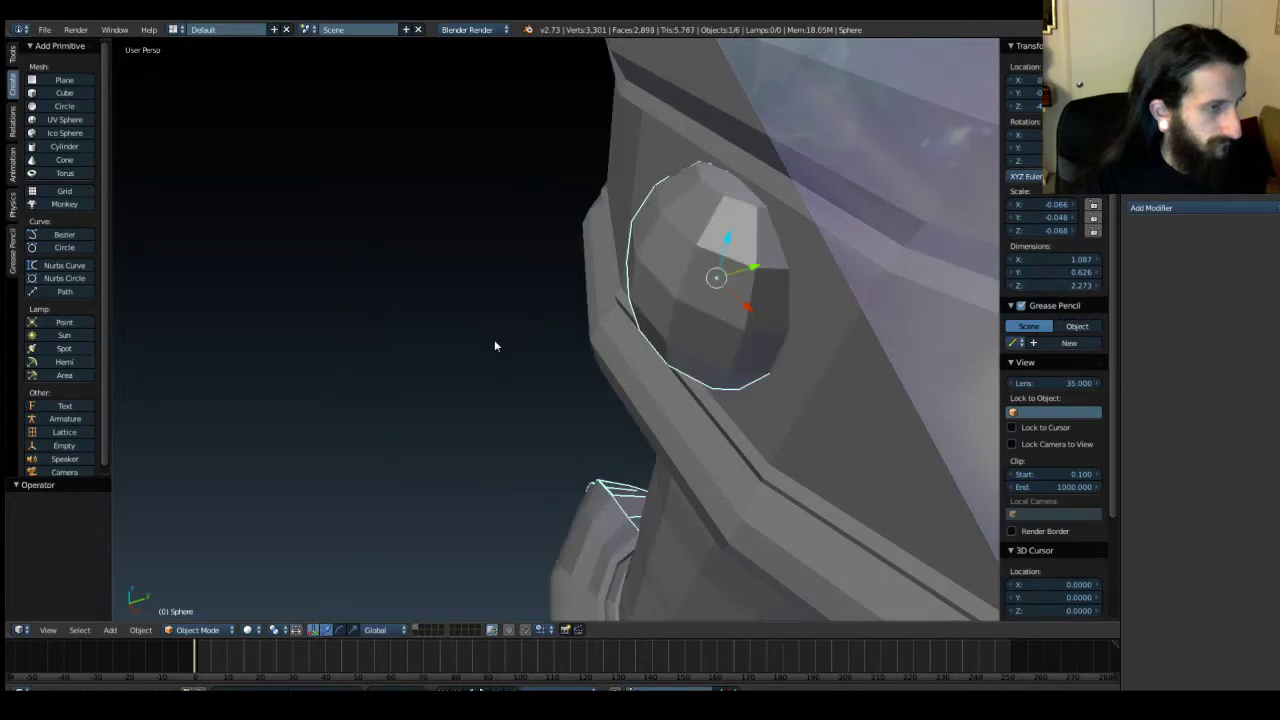
key("ctrl+z")
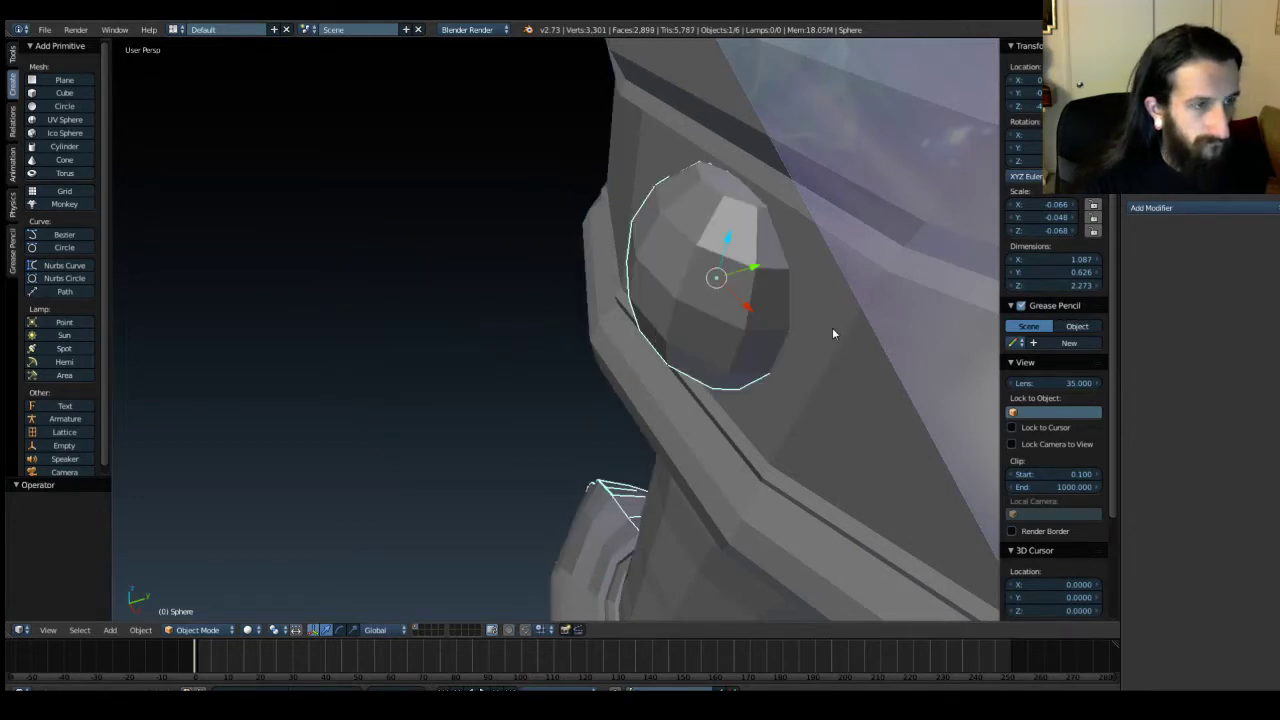
middle_click_drag(832, 333, 734, 306)
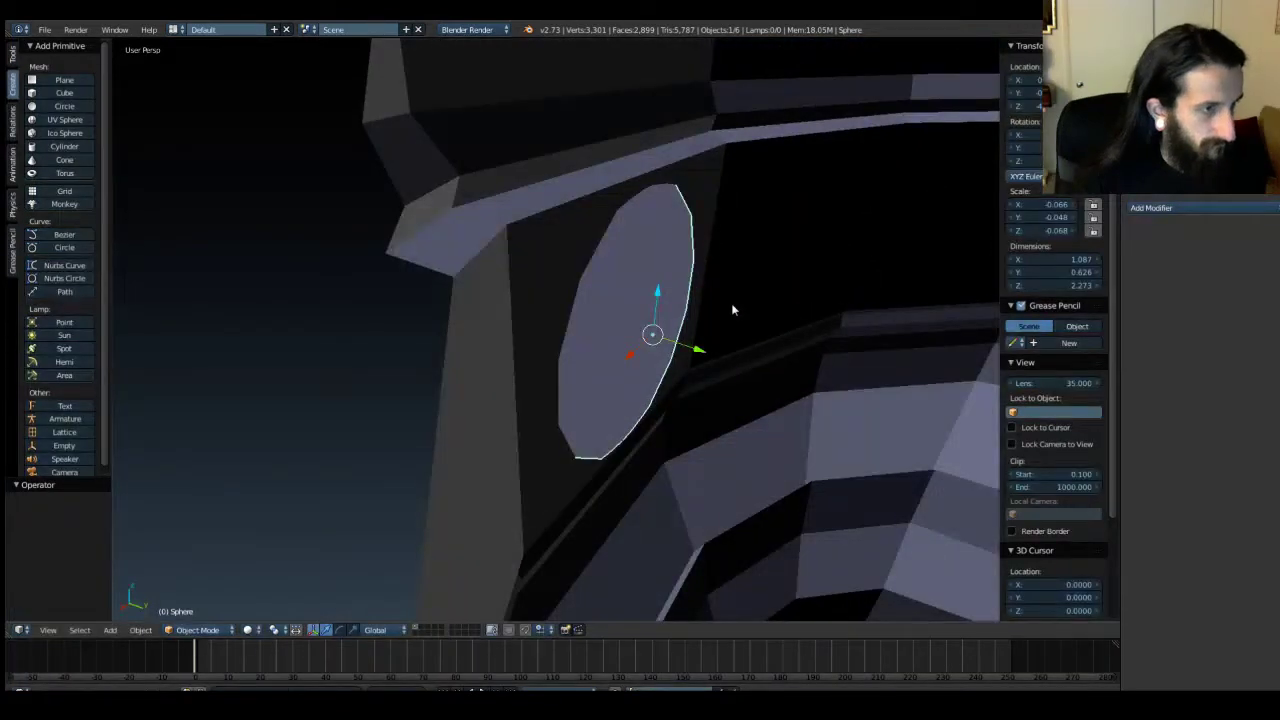
key("ctrl+minus")
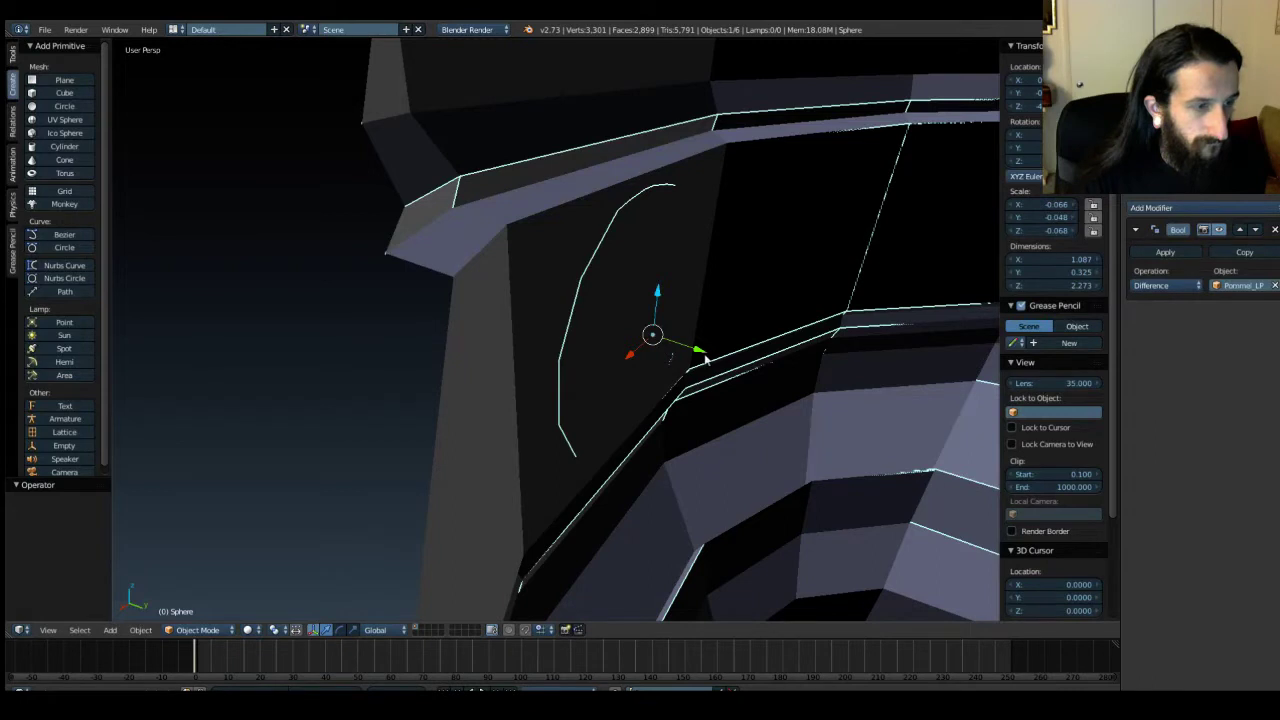
key("ctrl+plus")
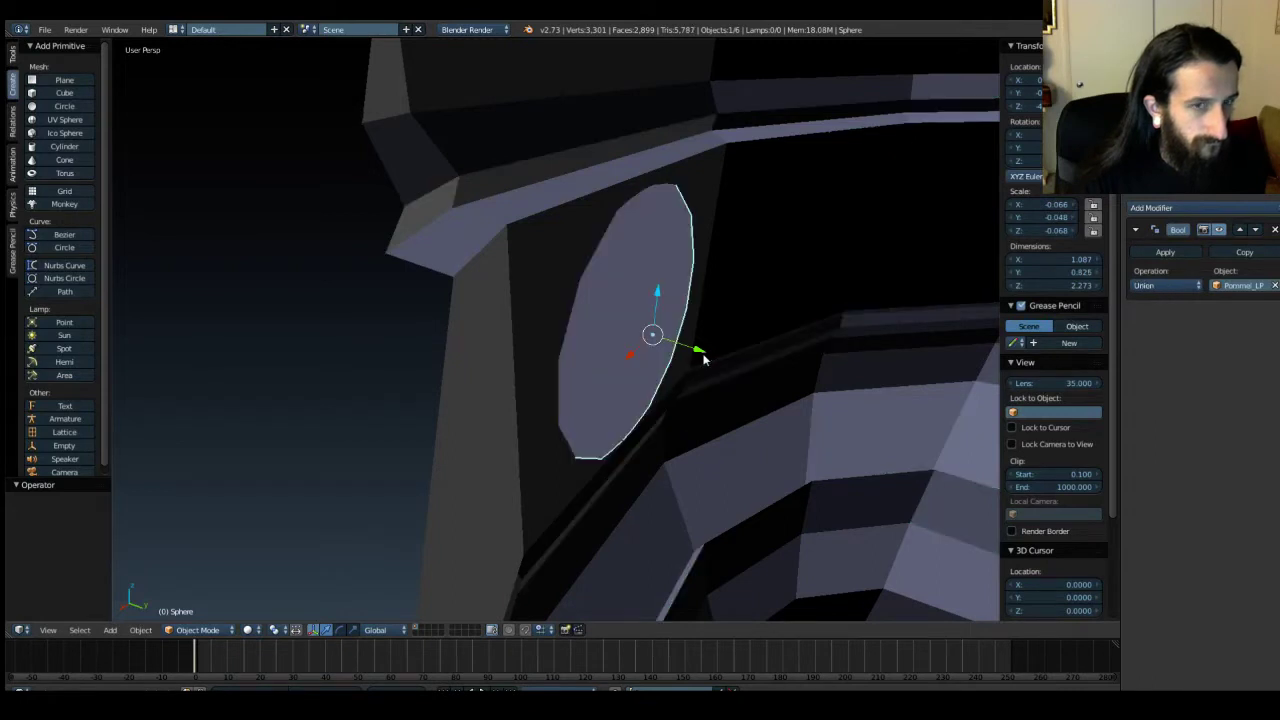
Pull the sphere out of the pommel along Y to check it, and push it back into the band's panel.
key("ctrl+plus")
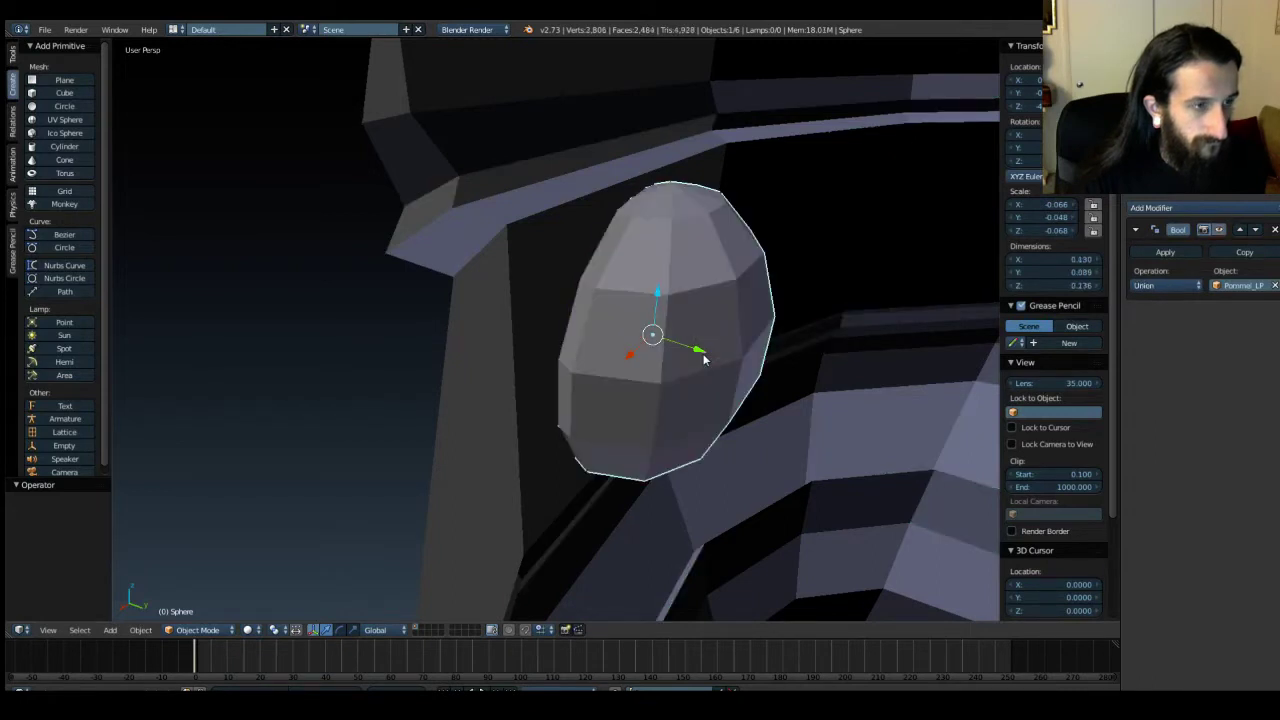
left_click_drag(703, 354, 405, 376)
middle_click_drag(405, 376, 512, 335)
left_click_drag(514, 300, 760, 311)
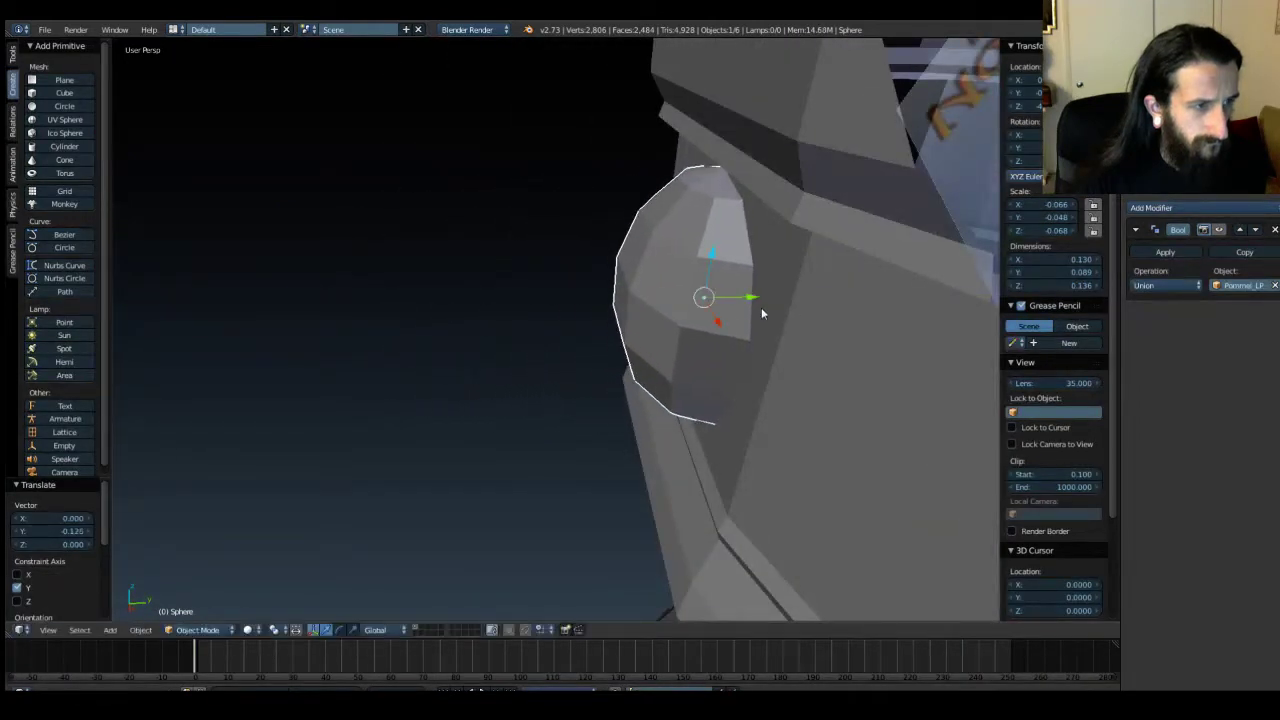
Try the Intersect operation on the sphere's Boolean modifier by applying it, and undo the application.
left_click(1190, 286)
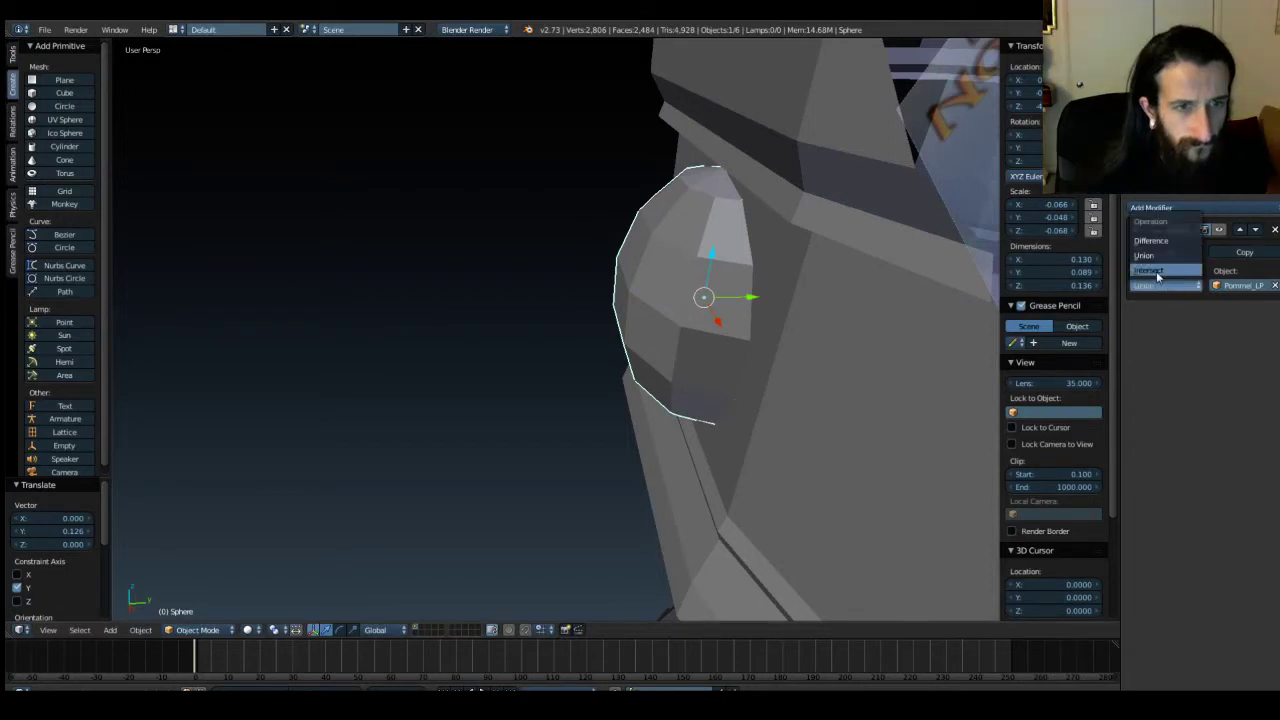
left_click(1155, 270)
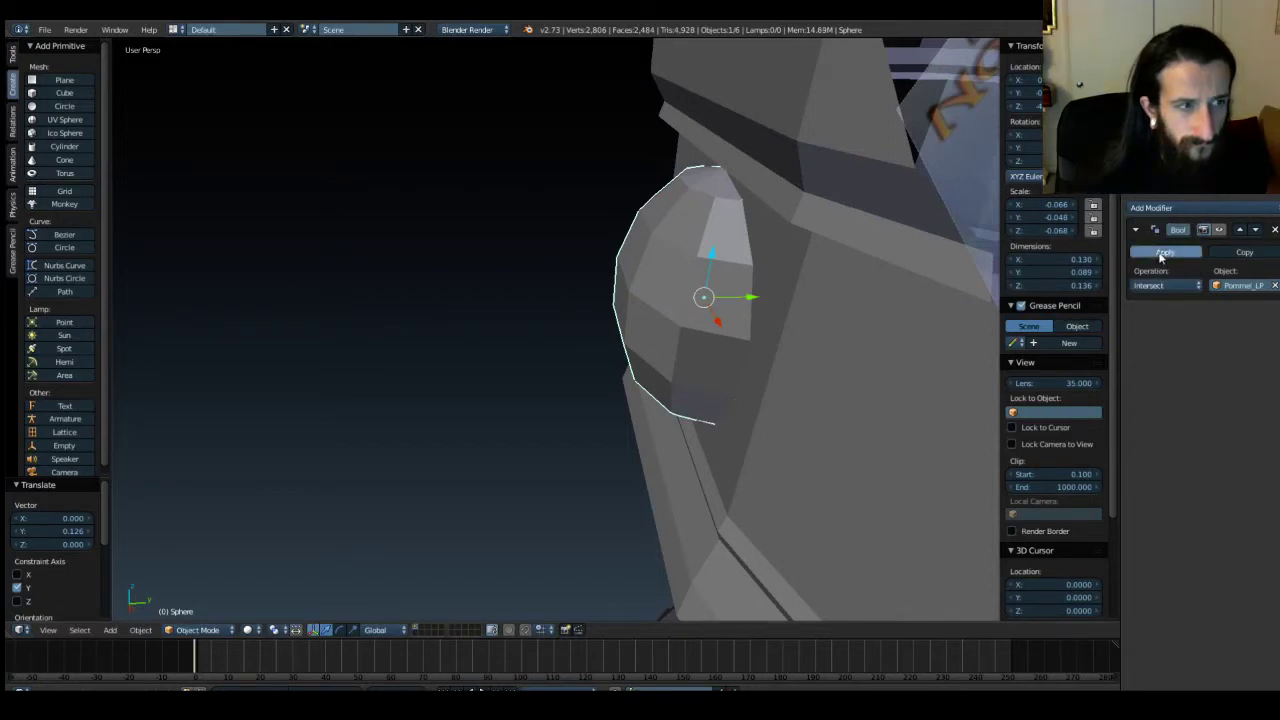
left_click(1160, 253)
key("ctrl+z")
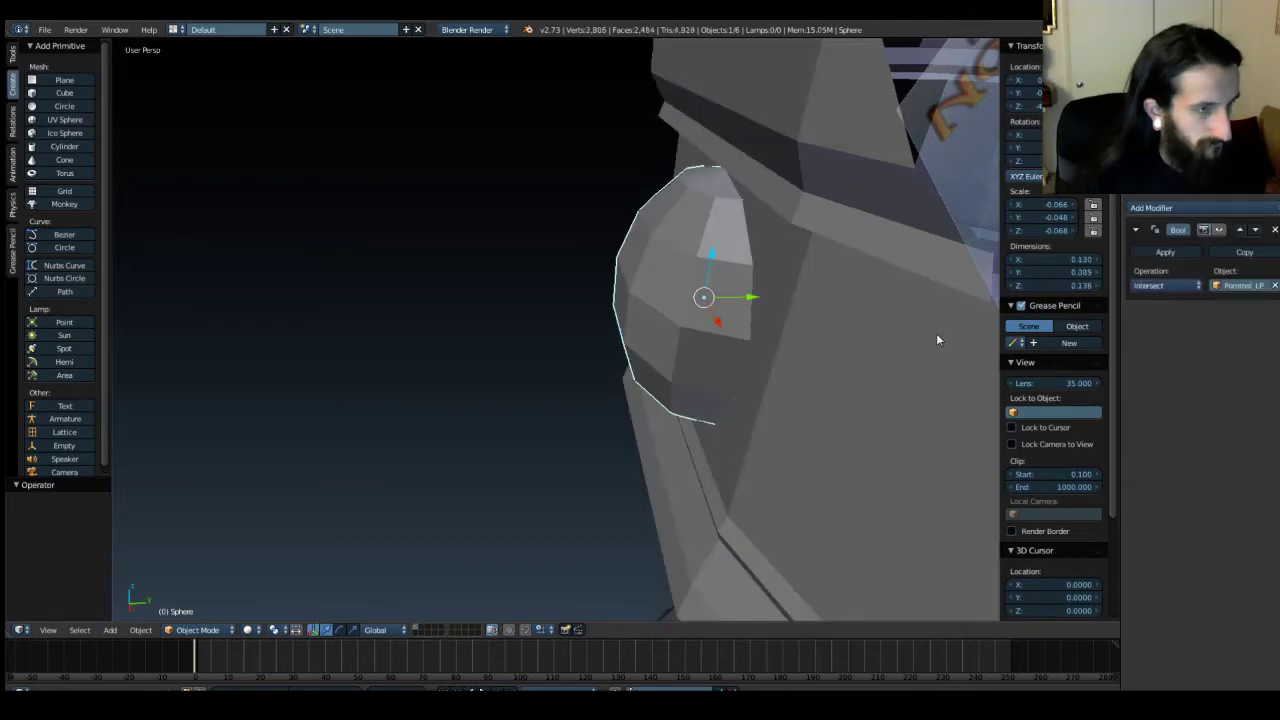
Set the sphere's Boolean operation to Difference and apply the modifier.
left_click(1162, 286)
left_click(1153, 242)
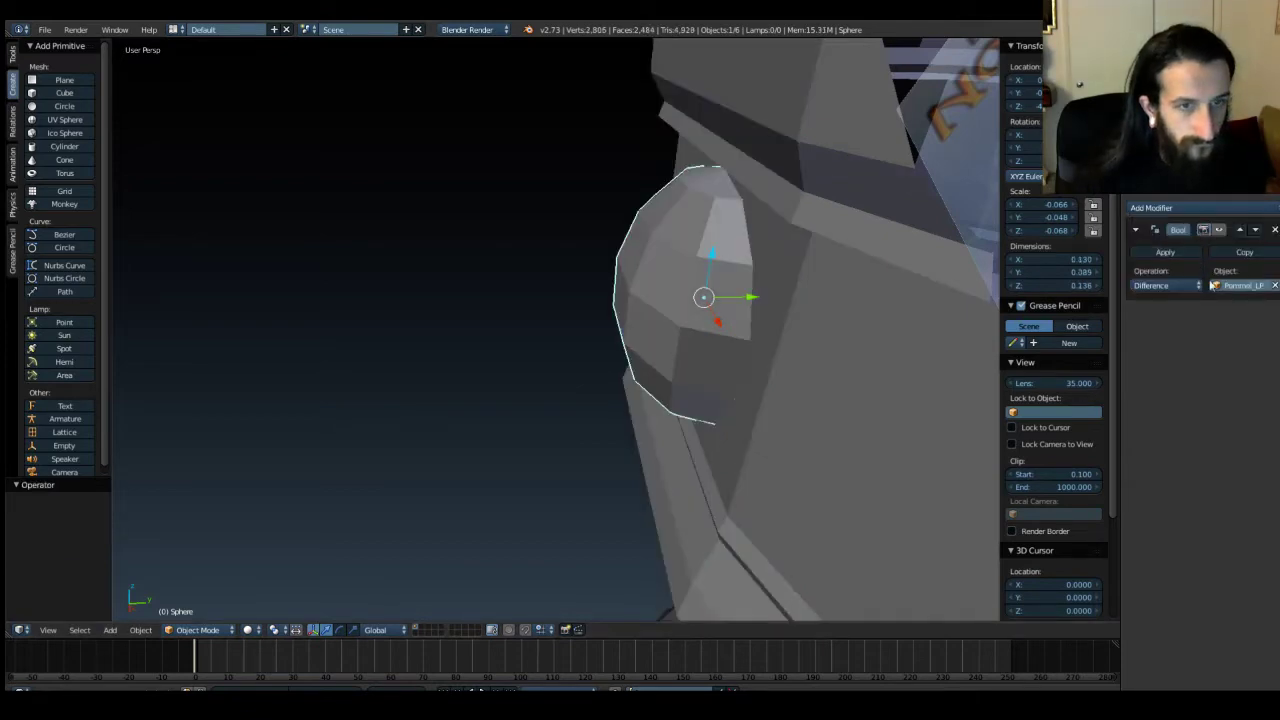
left_click(1160, 252)
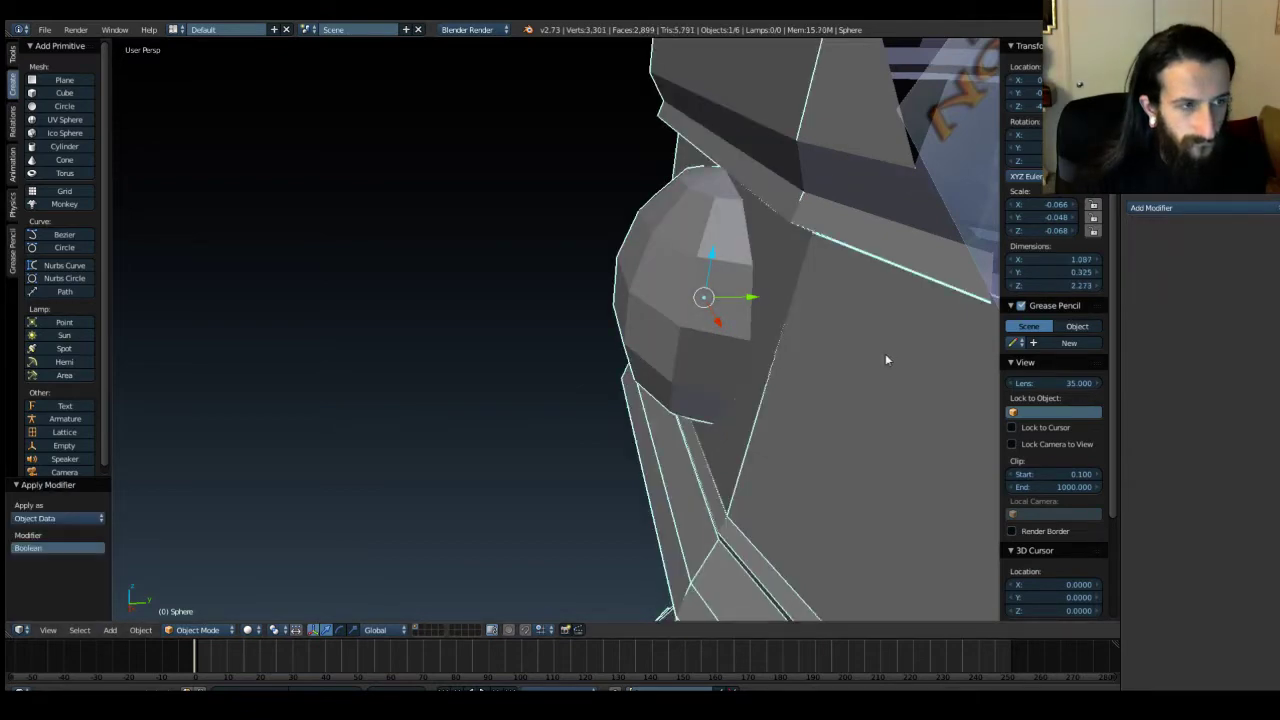
Pull the dome's faces away from the panel along Y in Edit Mode, undo the move, and return to Object Mode with nothing selected in the mesh.
key("KP_Decimal")
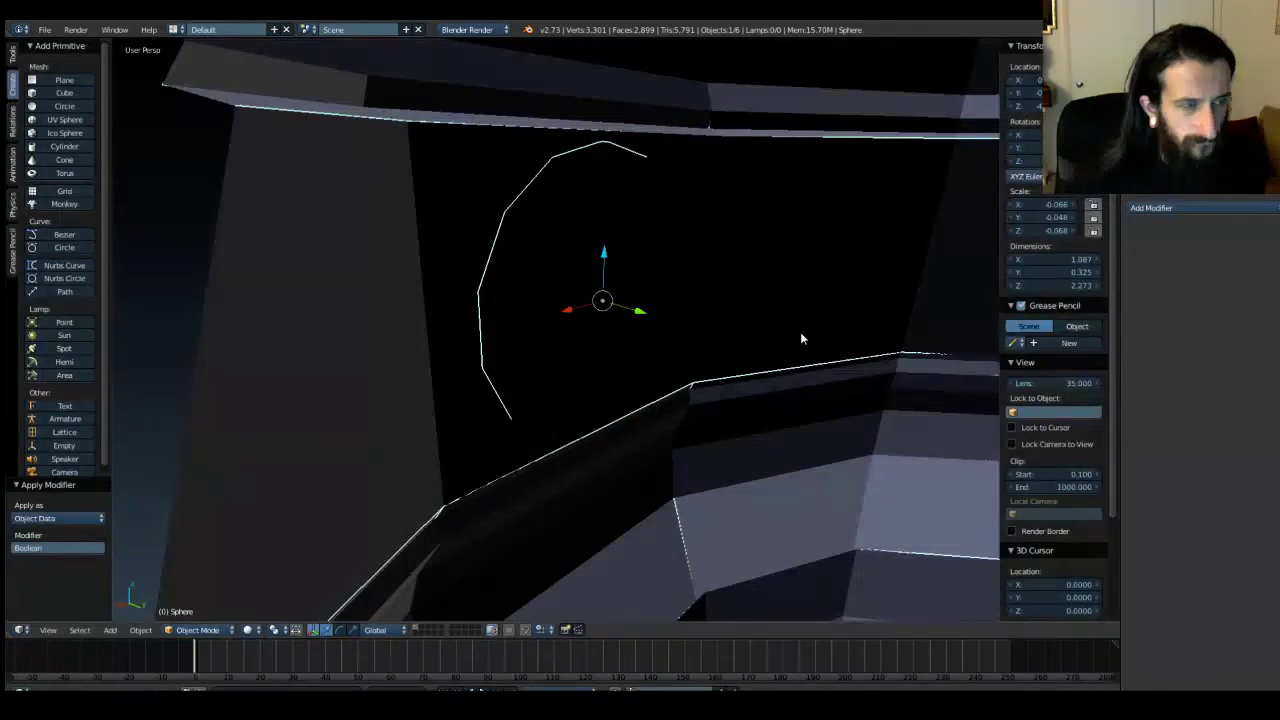
key("Tab")
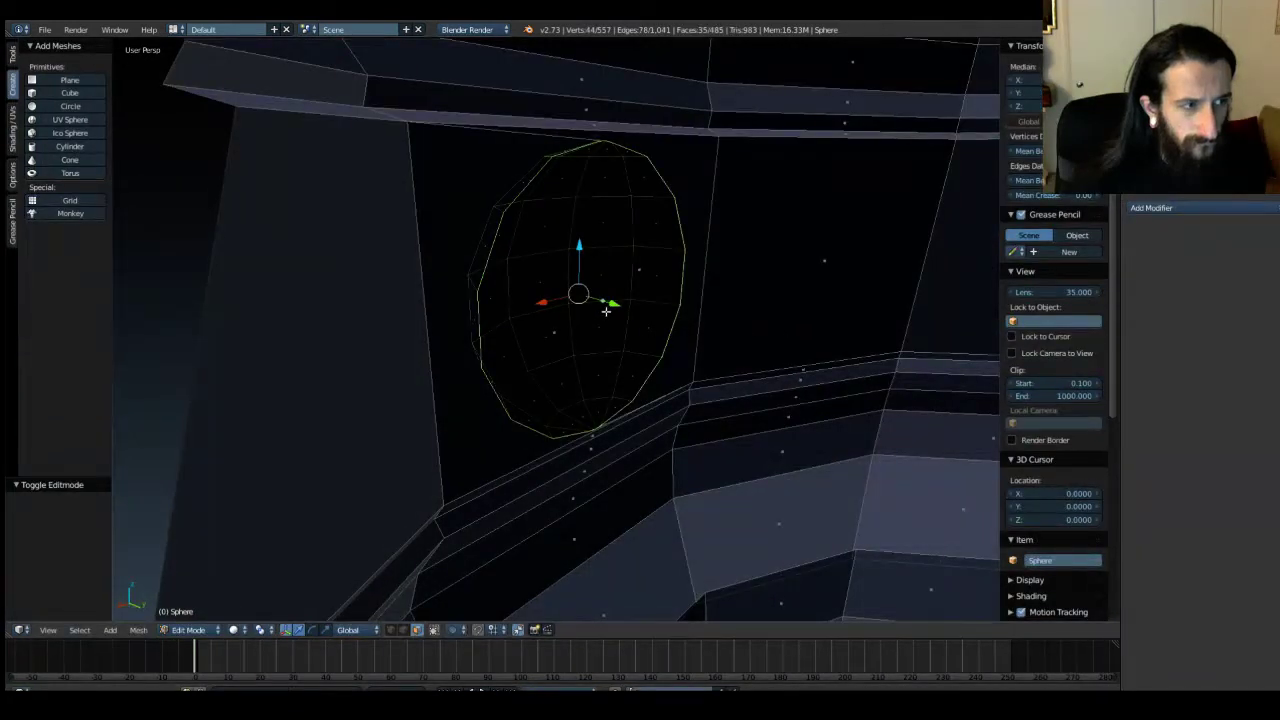
key("g")
key("y")
left_click(438, 279)
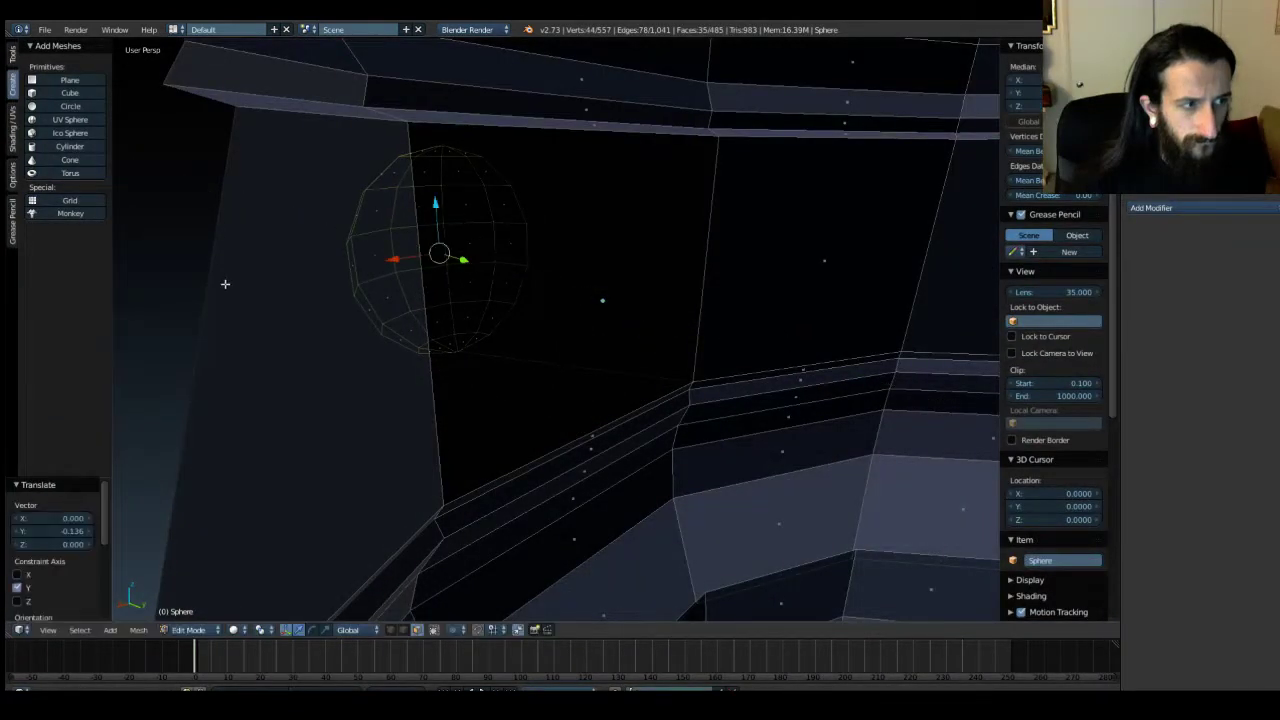
middle_click_drag(226, 283, 354, 328)
key("ctrl+z")
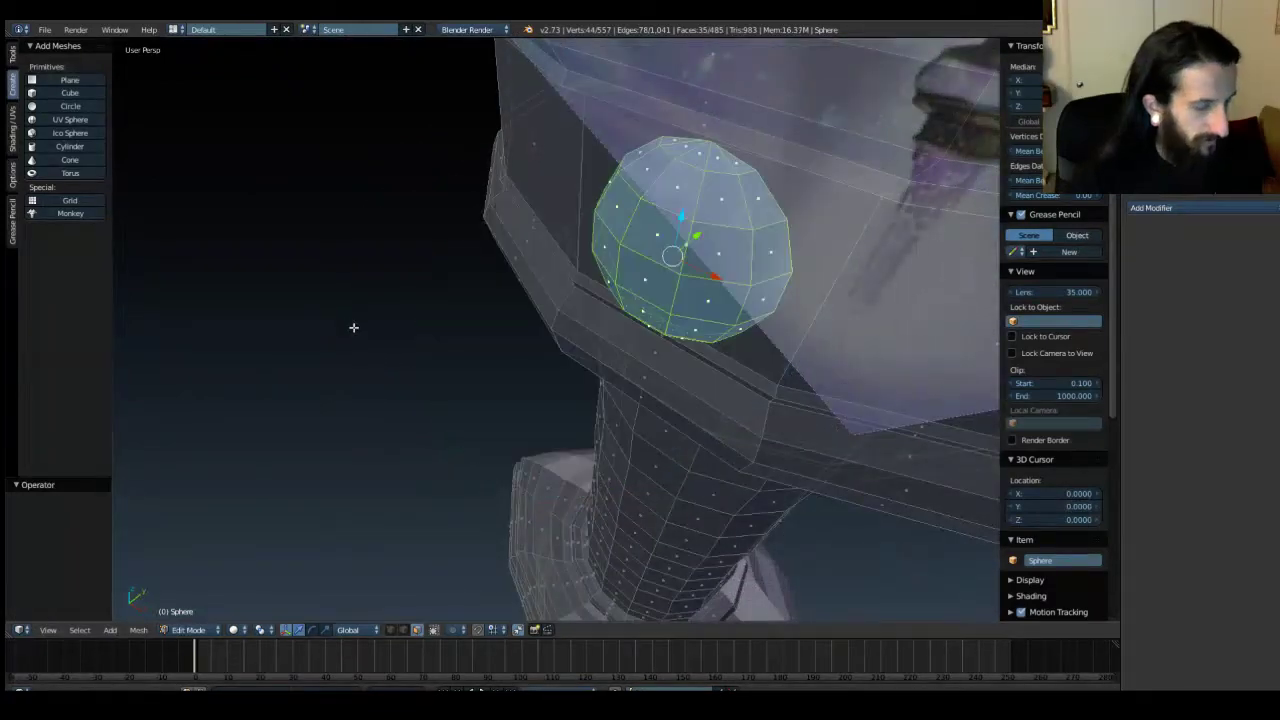
middle_click_drag(397, 369, 506, 342)
key("a")
key("Tab")
middle_click_drag(884, 349, 850, 480)
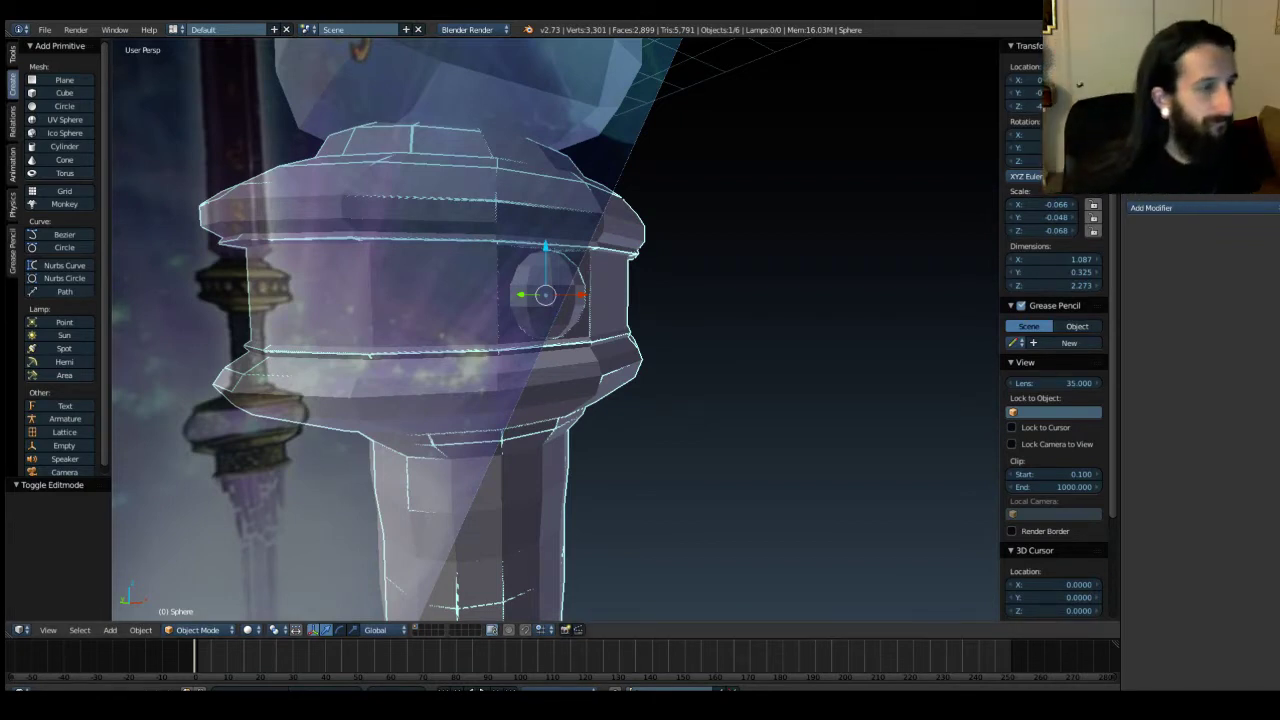
Try shifting the merged sphere object along Y, undo the move, and deselect the object.
middle_click_drag(828, 382, 781, 285)
key("Tab")
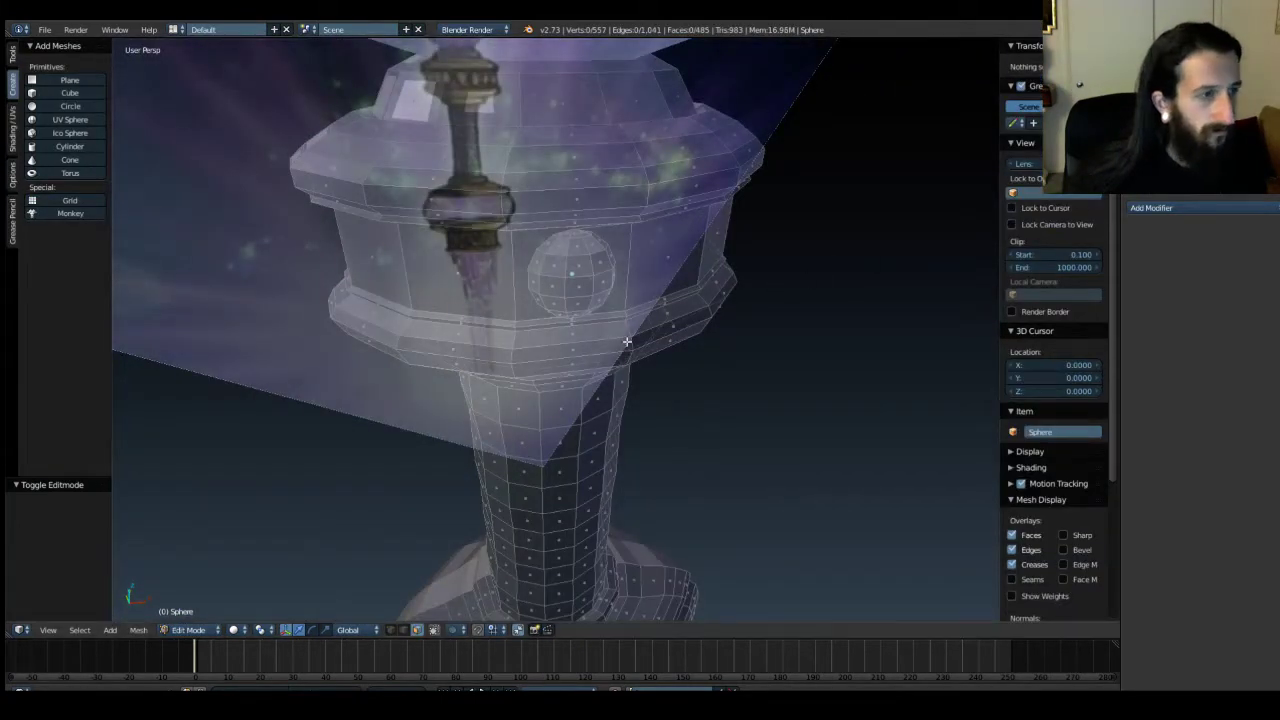
middle_click_drag(627, 341, 690, 345)
key("Tab")
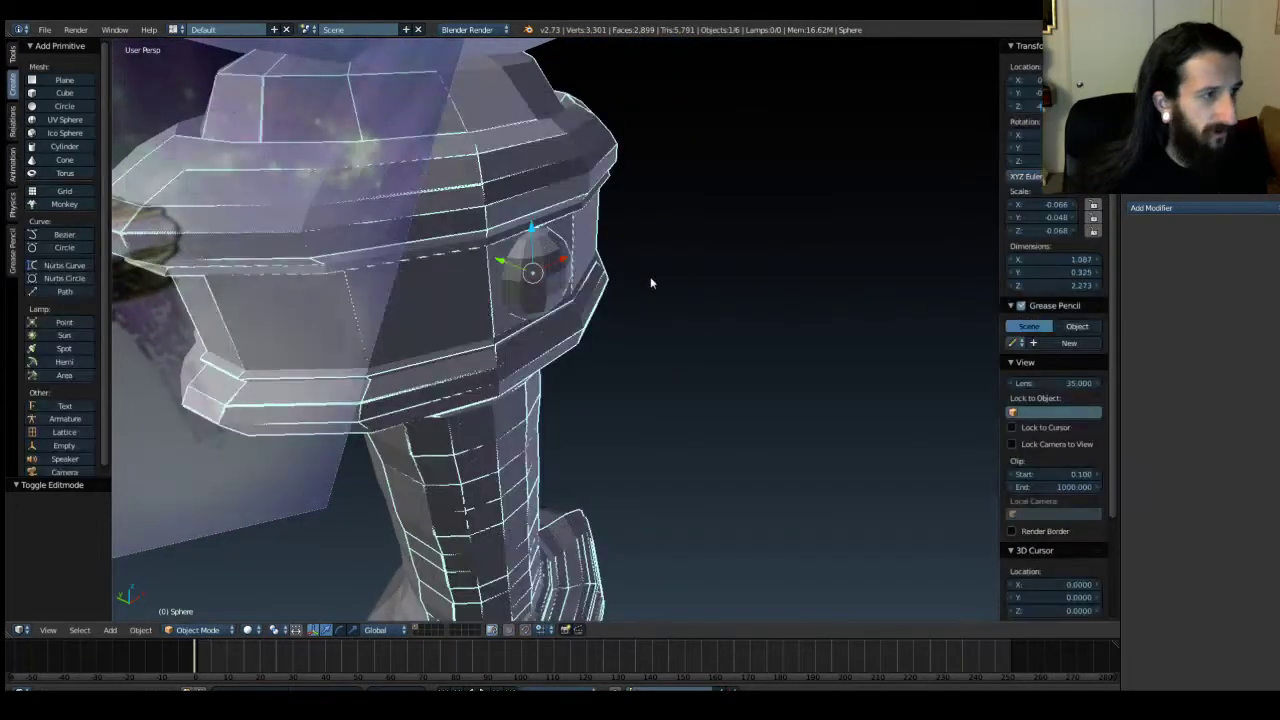
key("s")
left_click(512, 264)
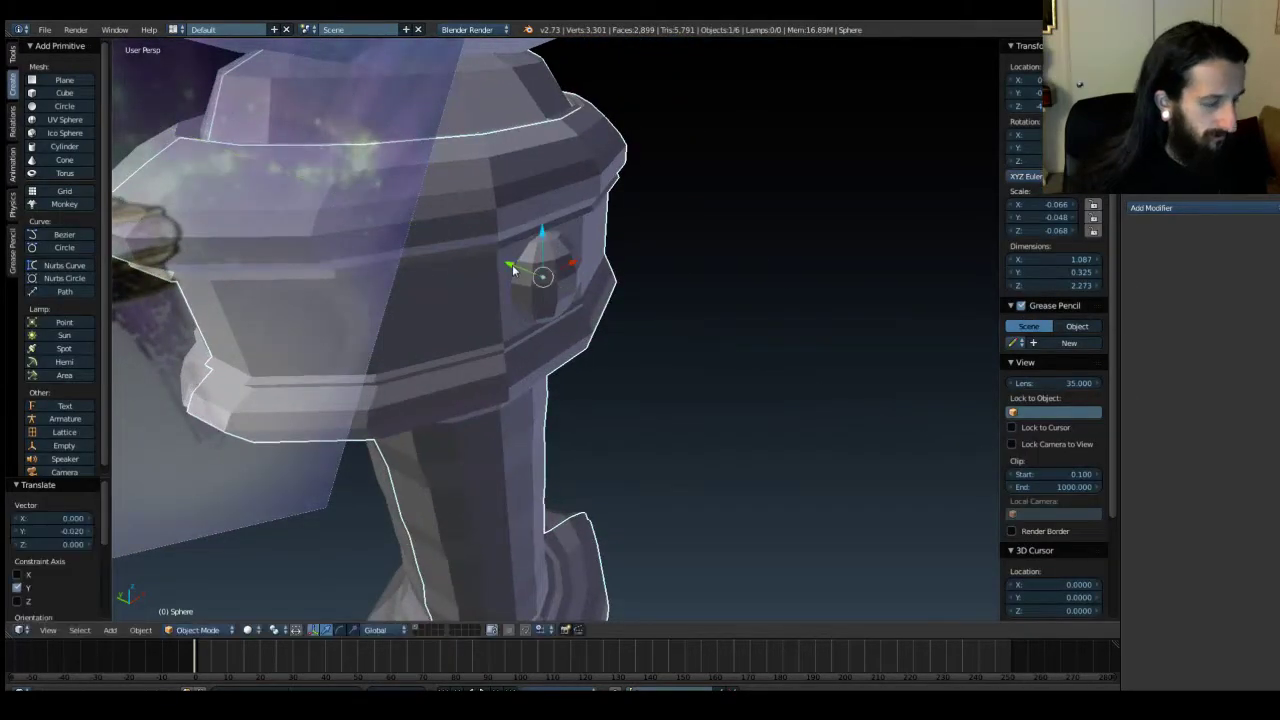
left_click_drag(504, 263, 528, 272)
key("ctrl+z")
key("a")
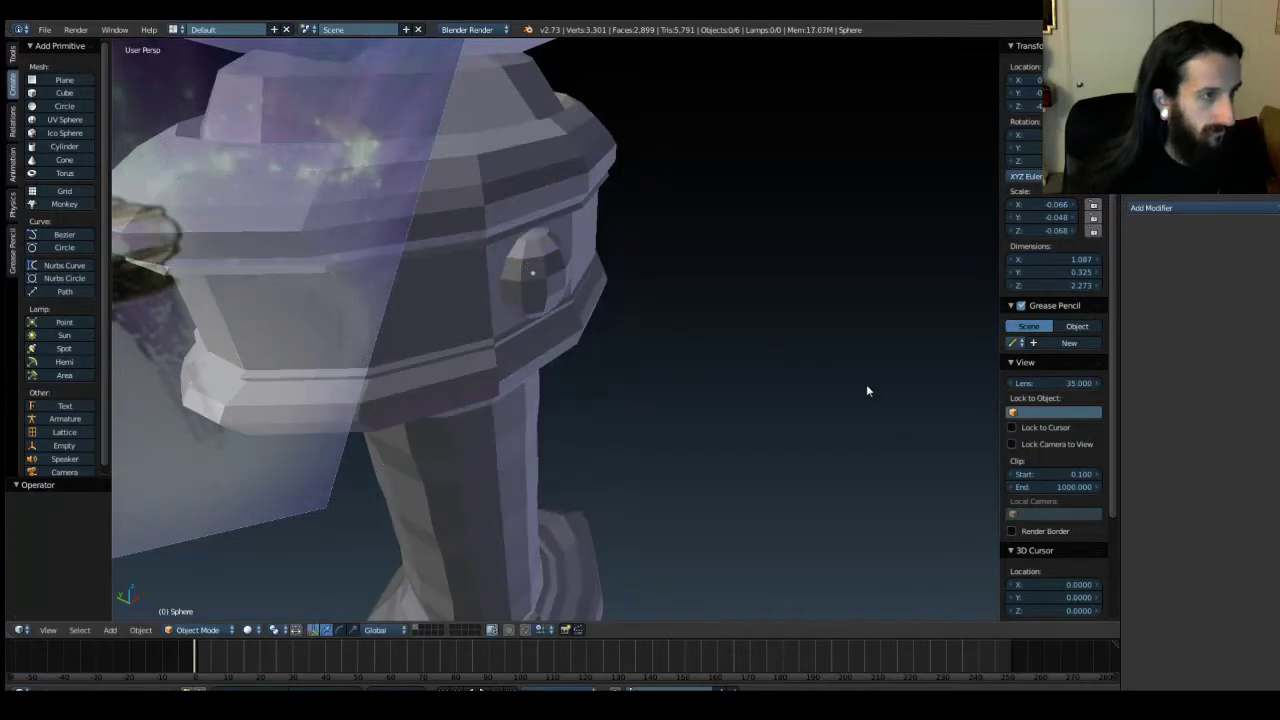
Move the original Pommel_LP object along Y to separate it from the merged copy, undo the move, and deselect it.
right_click(478, 284)
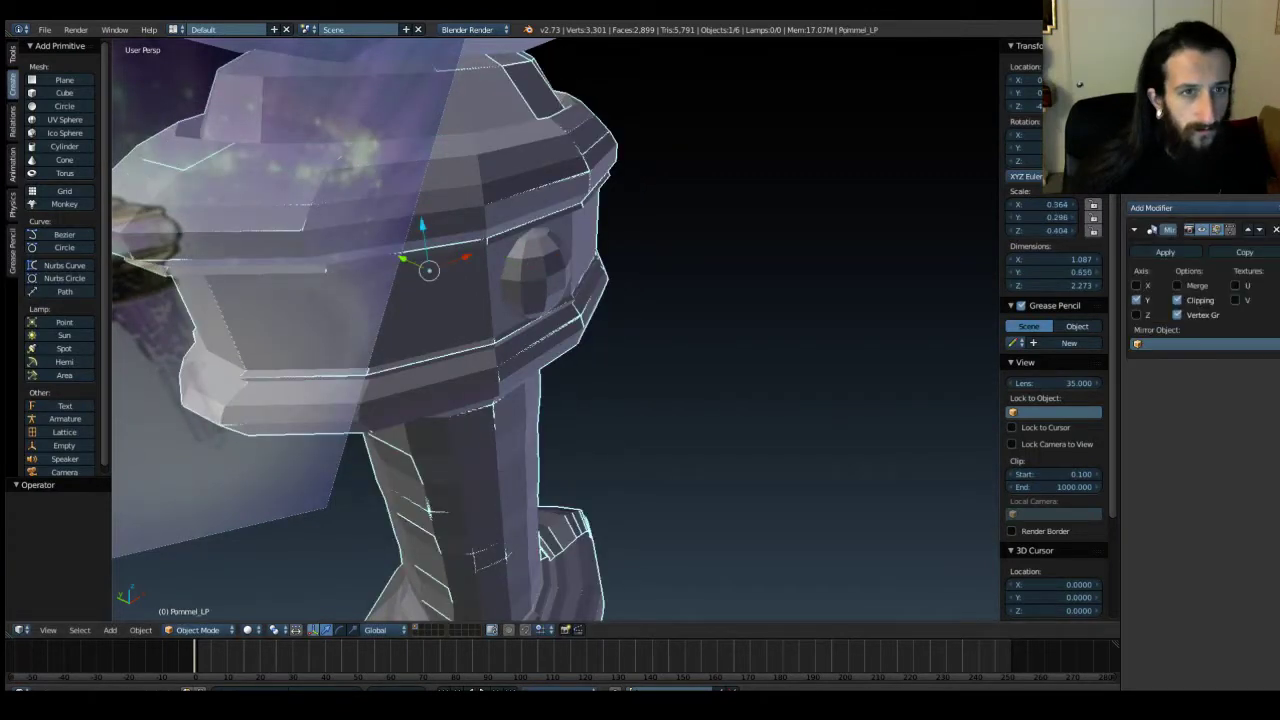
left_click_drag(403, 258, 914, 516)
key("ctrl+z")
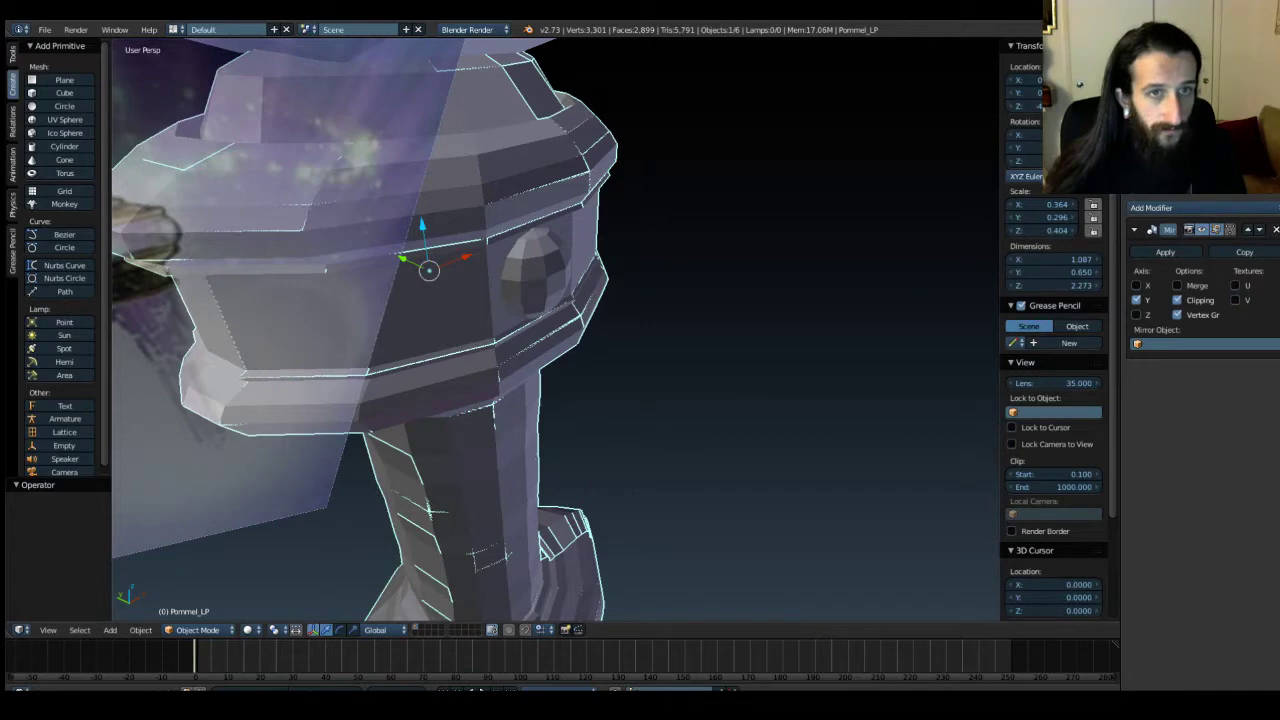
key("a")
Examine how the merged dome joins the band's panel from inside and outside the pommel, comparing Edit Mode with Object Mode.
mouse_move(694, 289)
middle_mouse_down()
mouse_move(671, 340)
mouse_move(590, 303)
mouse_move(488, 286)
mouse_move(626, 286)
mouse_move(701, 302)
middle_mouse_up()
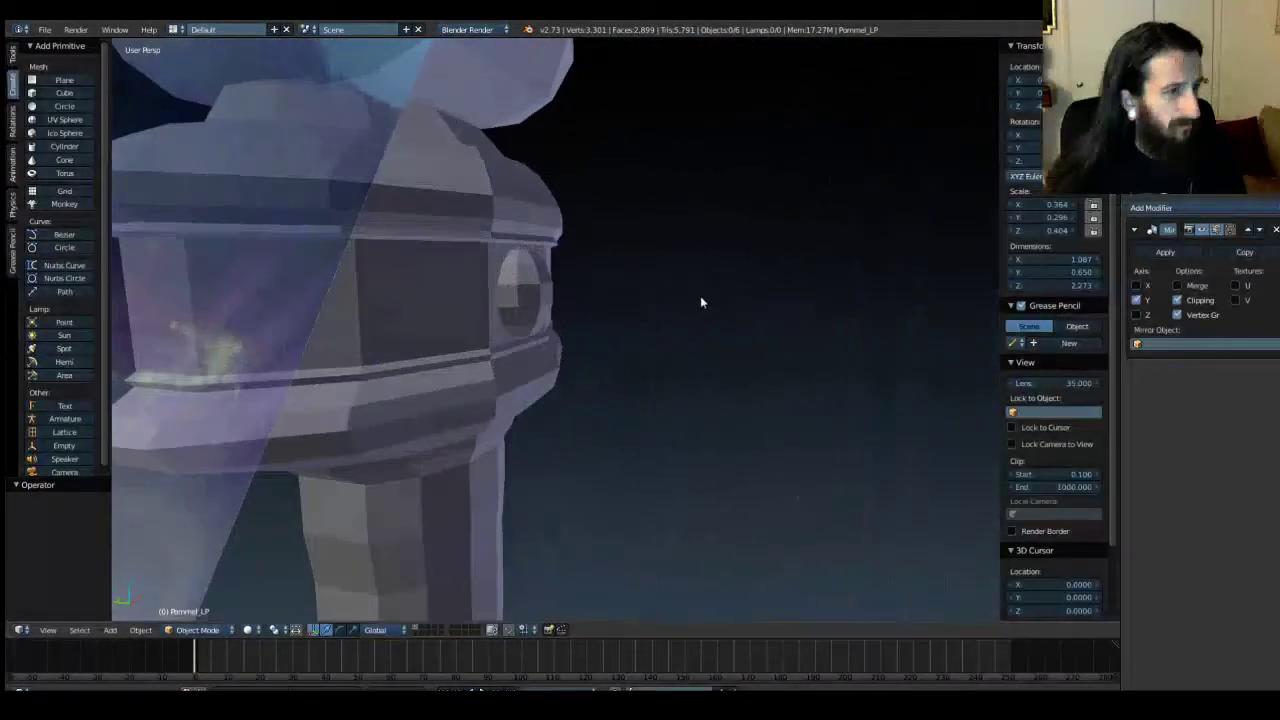
right_click(444, 281)
key("Tab")
middle_click_drag(444, 281, 584, 303)
scroll(600, 295, "up", 8)
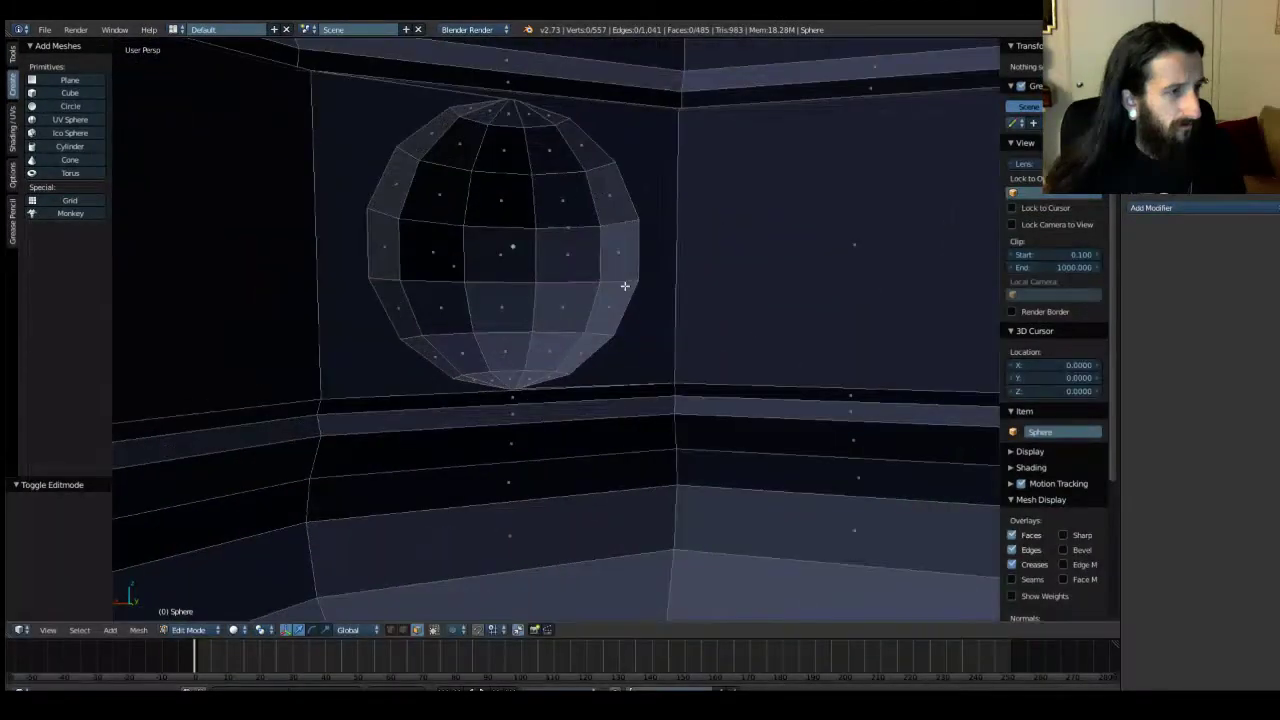
scroll(619, 287, "down", 6)
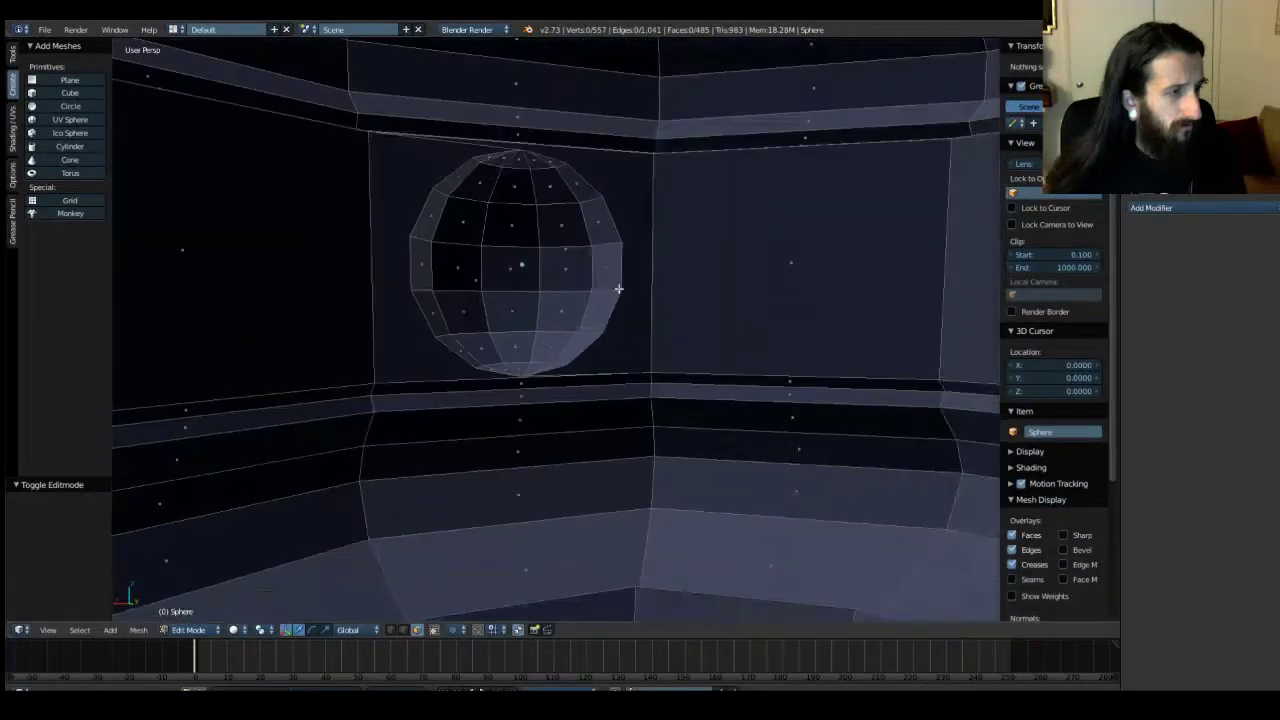
key("Tab")
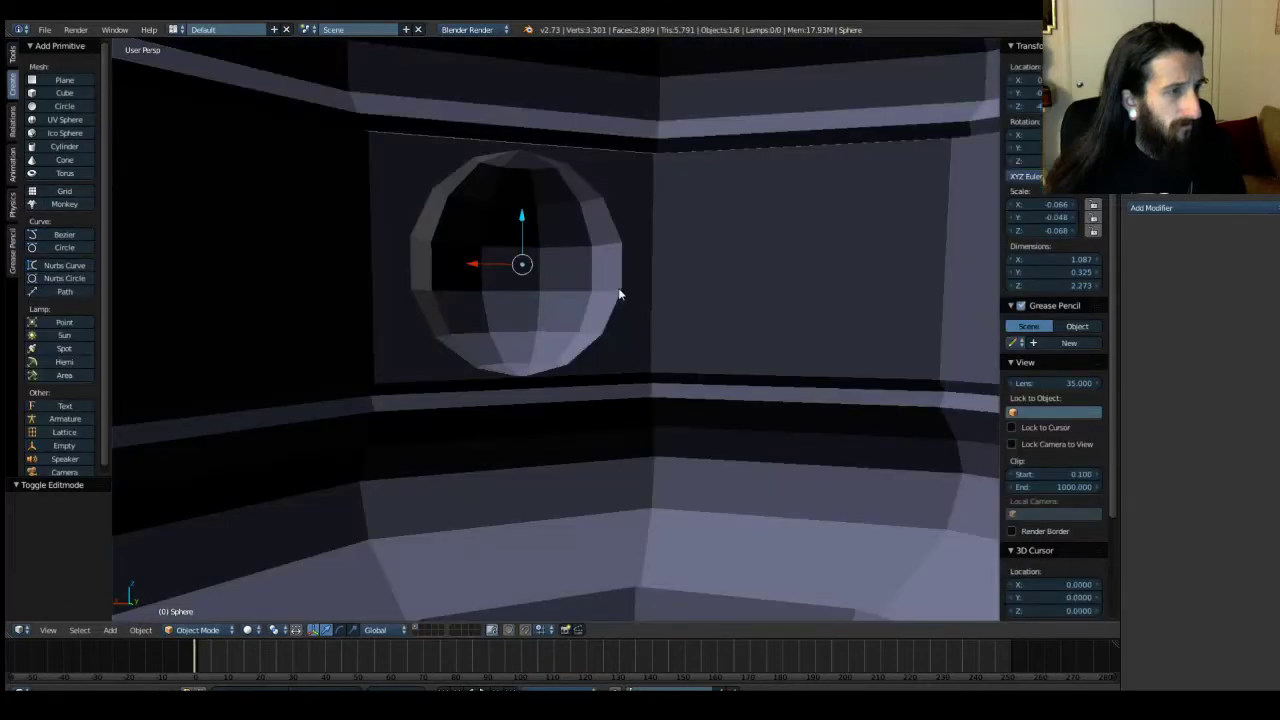
key("Tab")
middle_click_drag(530, 299, 634, 313)
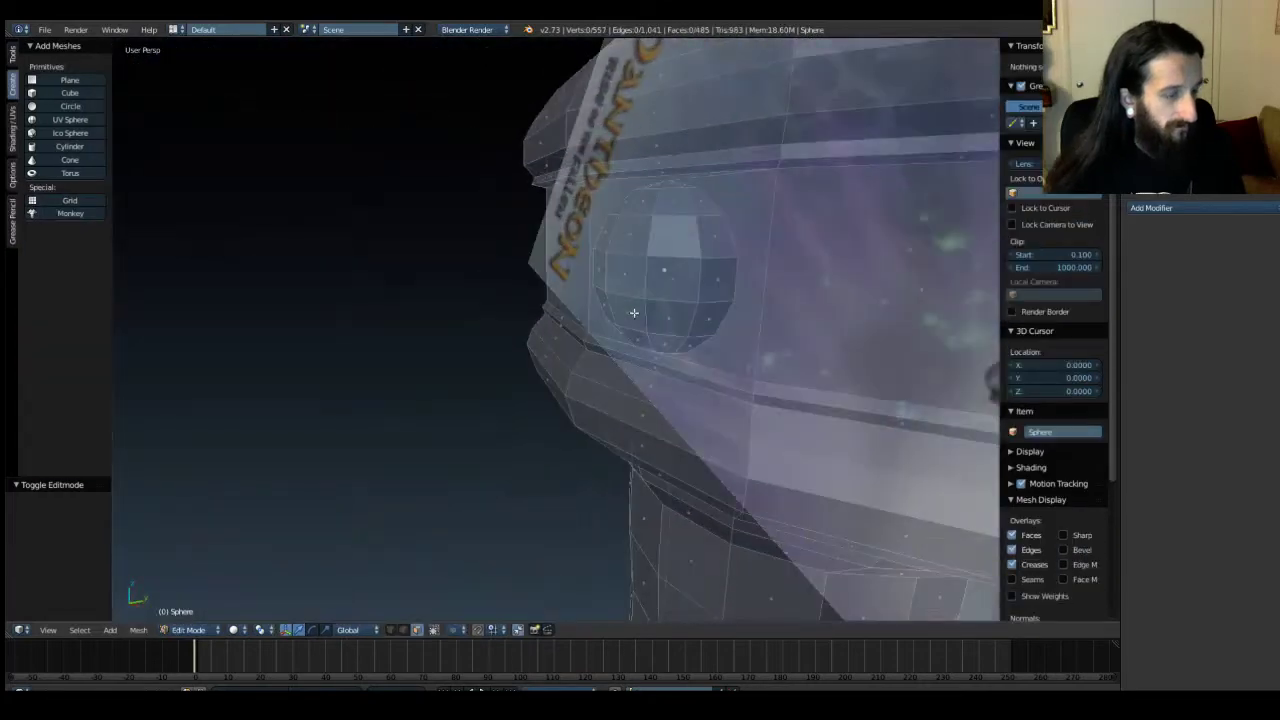
Select the panel face bordering the dome from inside the pommel and examine its edges.
key("ctrl+z")
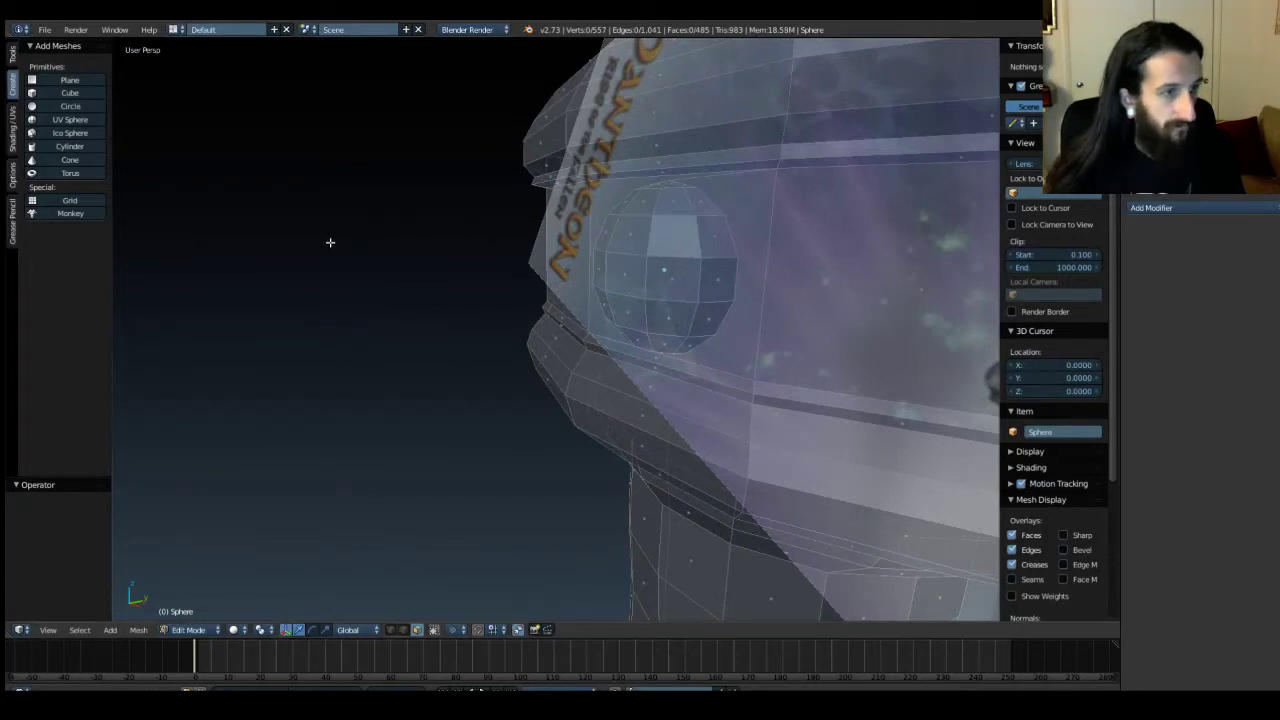
middle_click_drag(330, 242, 374, 263)
scroll(723, 266, "up", 6)
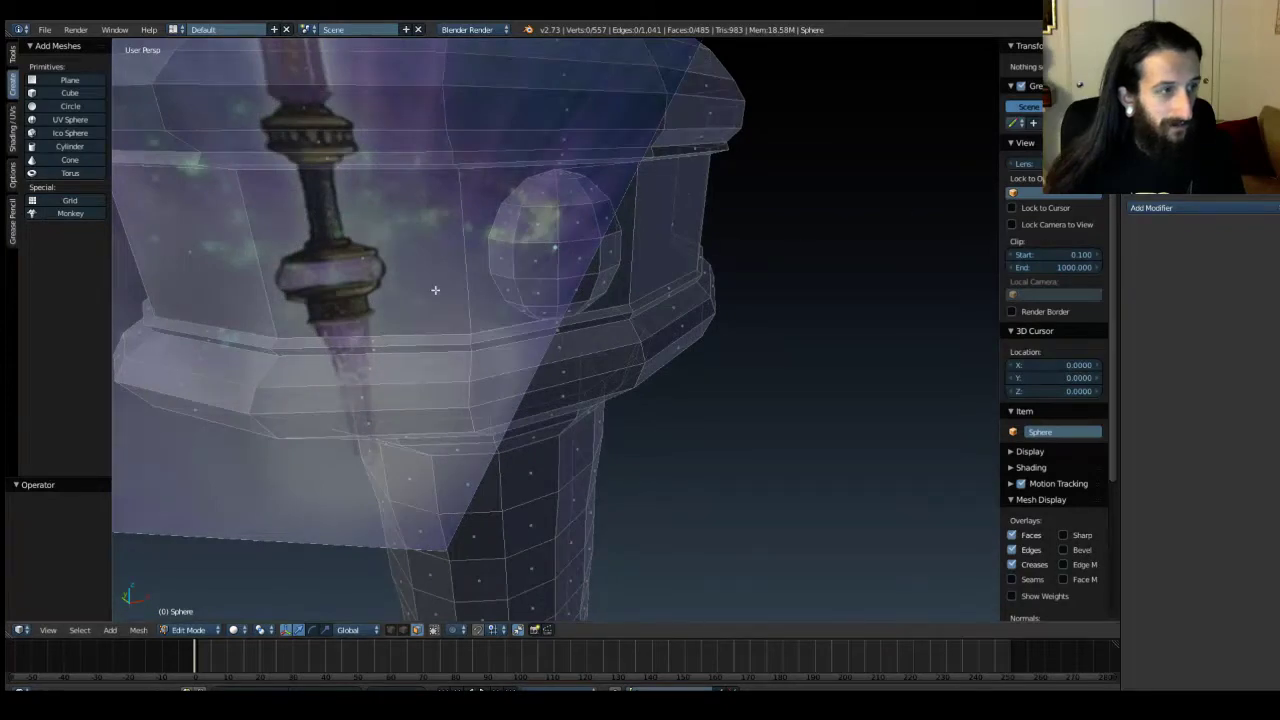
middle_click_drag(434, 289, 603, 294)
scroll(637, 294, "up", 4)
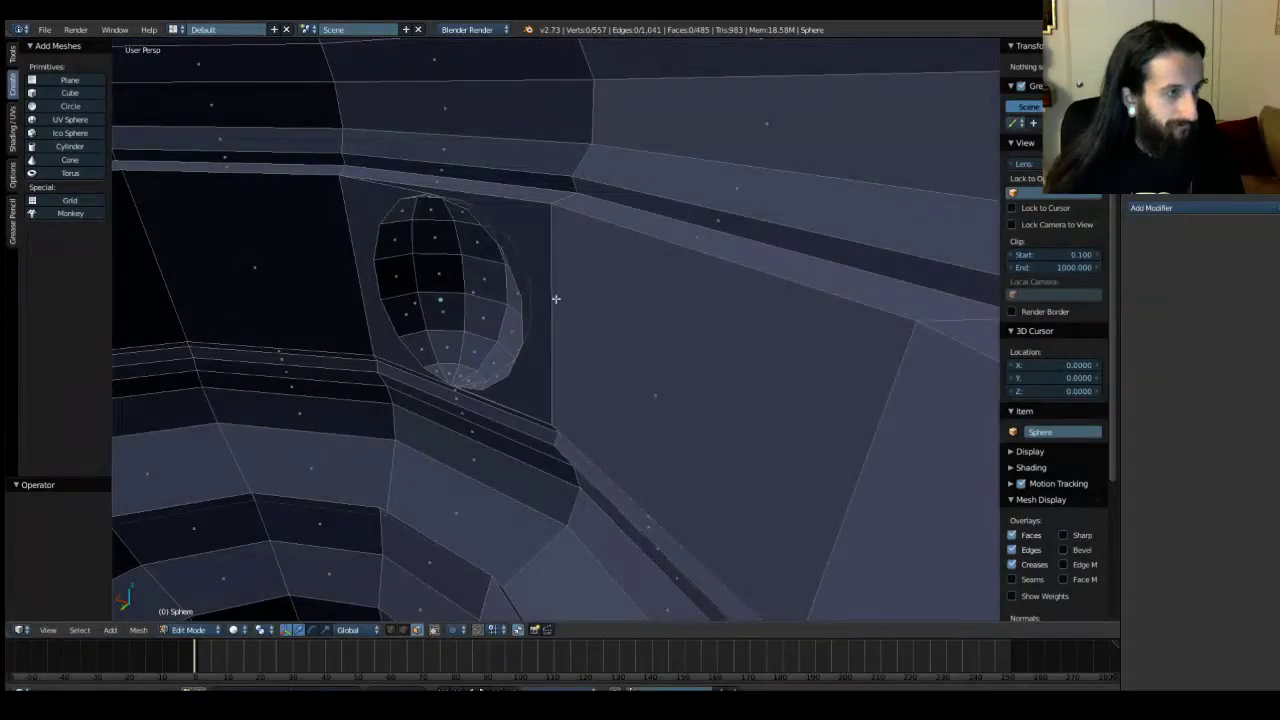
right_click(482, 300)
middle_click_drag(482, 300, 540, 372)
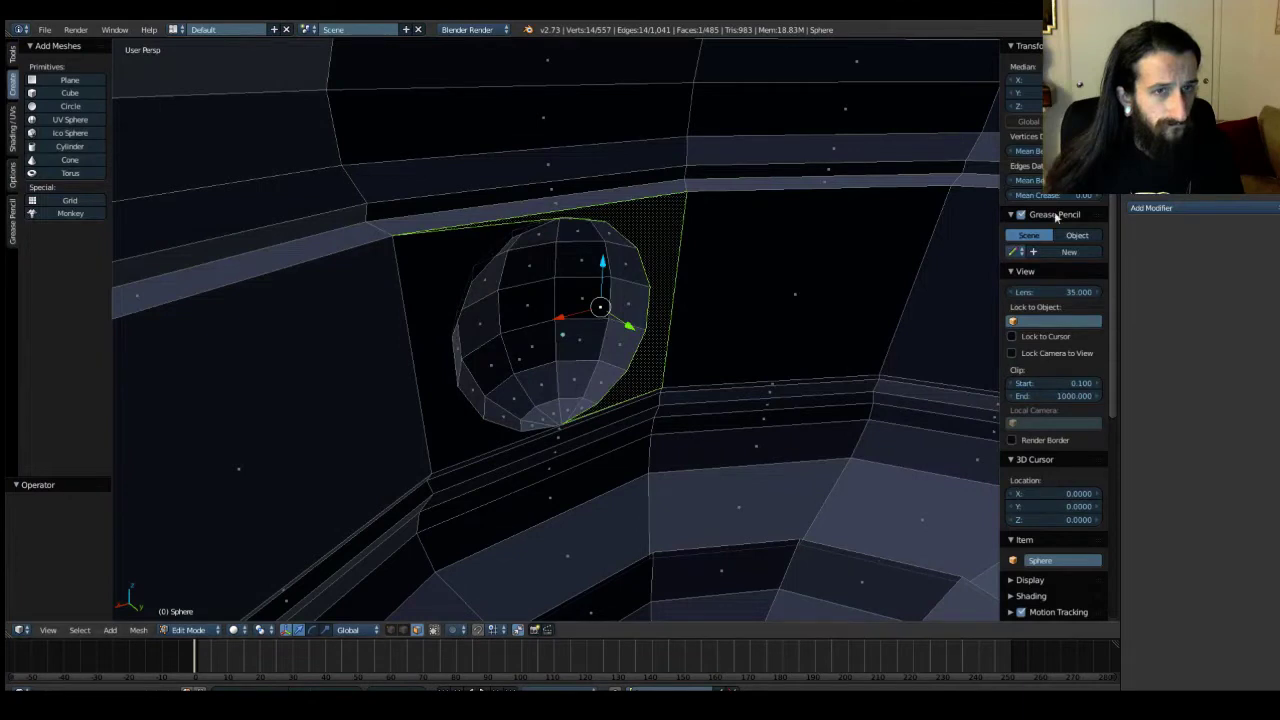
Return to Object Mode and delete the whole merged sphere object.
key("x")
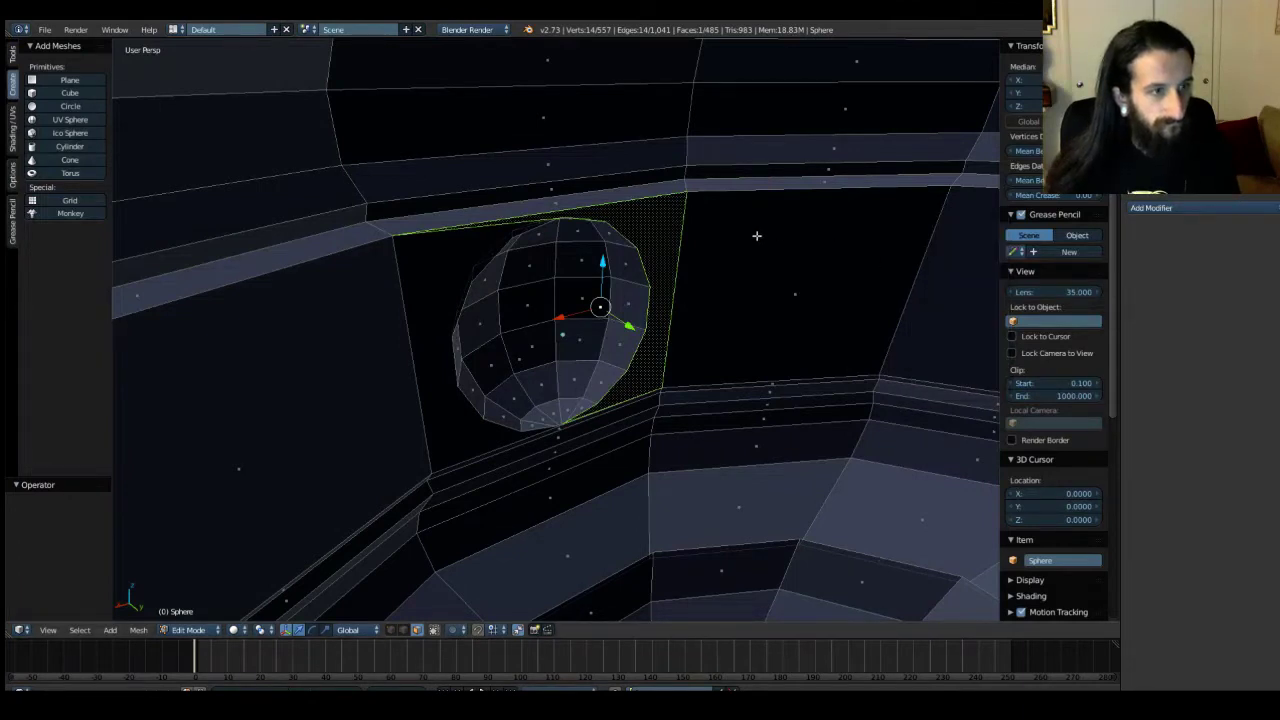
key("Tab")
key("x")
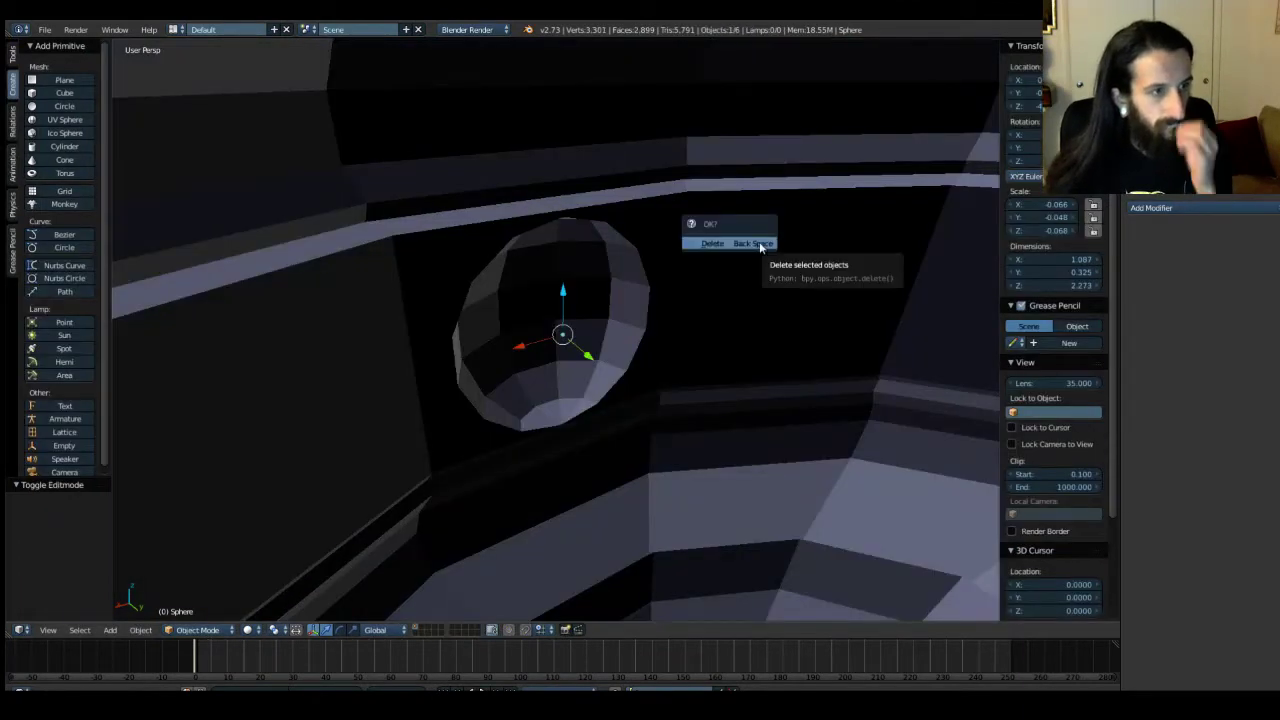
left_click(755, 244)
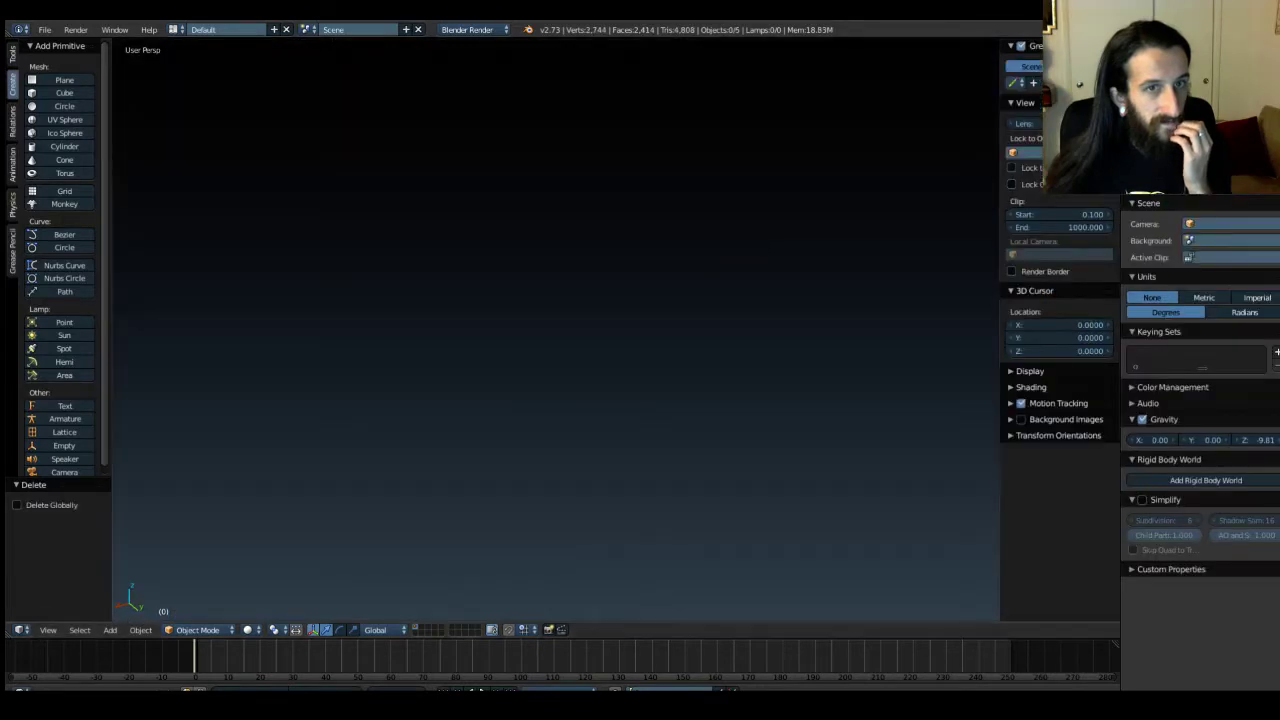
Examine the staff reference behind the model in front view, from the lower pommel up to the collar with its gem-like details.
middle_click_drag(620, 240, 643, 362)
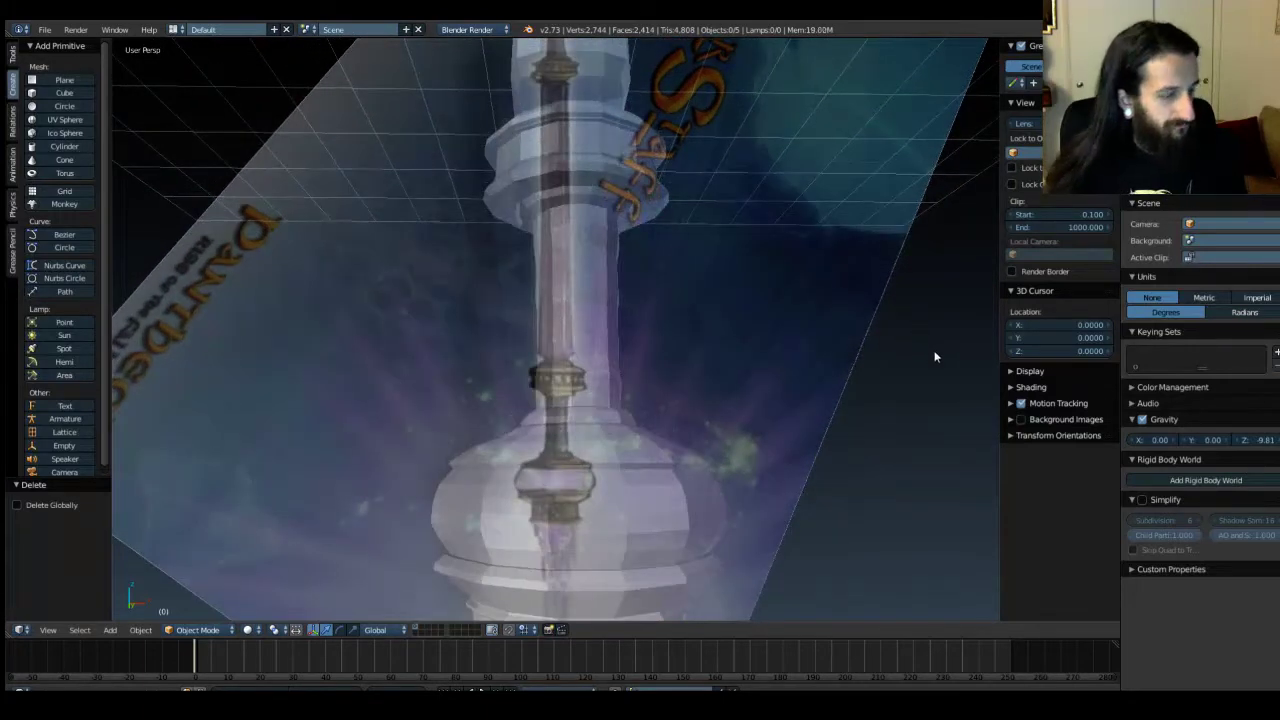
key("KP_1")
scroll(681, 162, "down", 5)
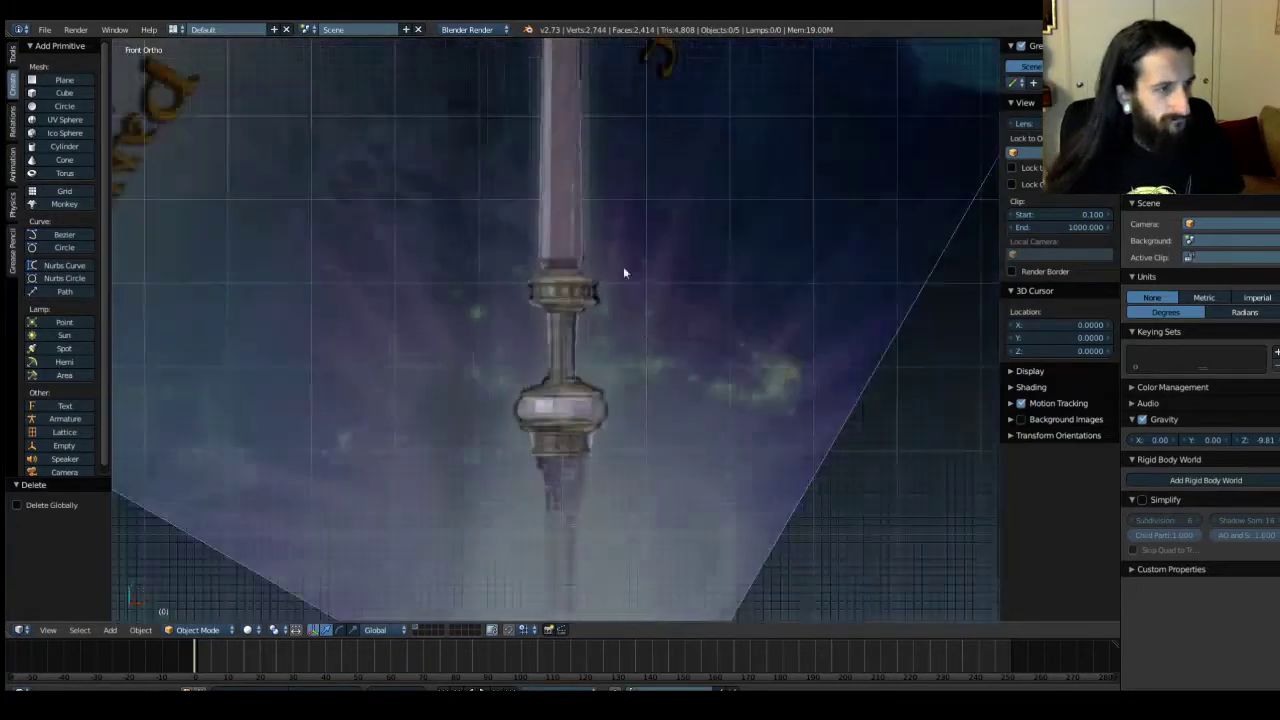
scroll(623, 271, "up", 3)
scroll(623, 523, "down", 2)
scroll(569, 346, "up", 6)
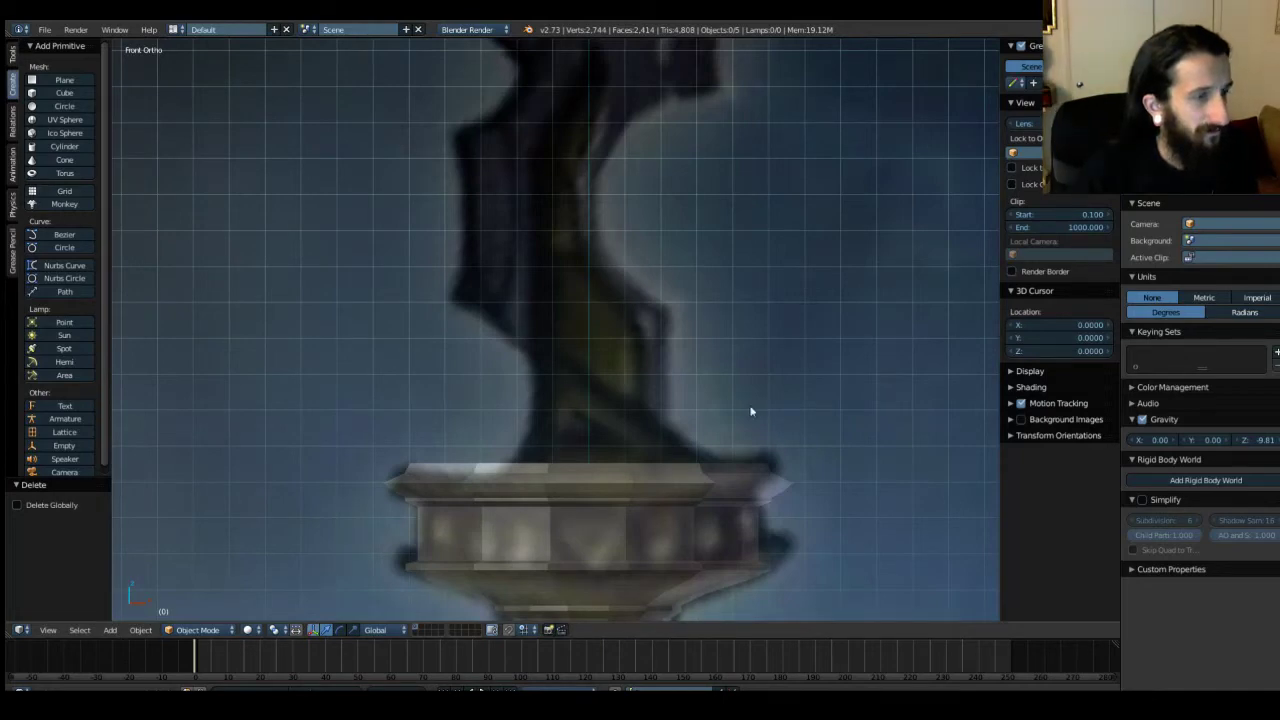
middle_click_drag(736, 377, 553, 440)
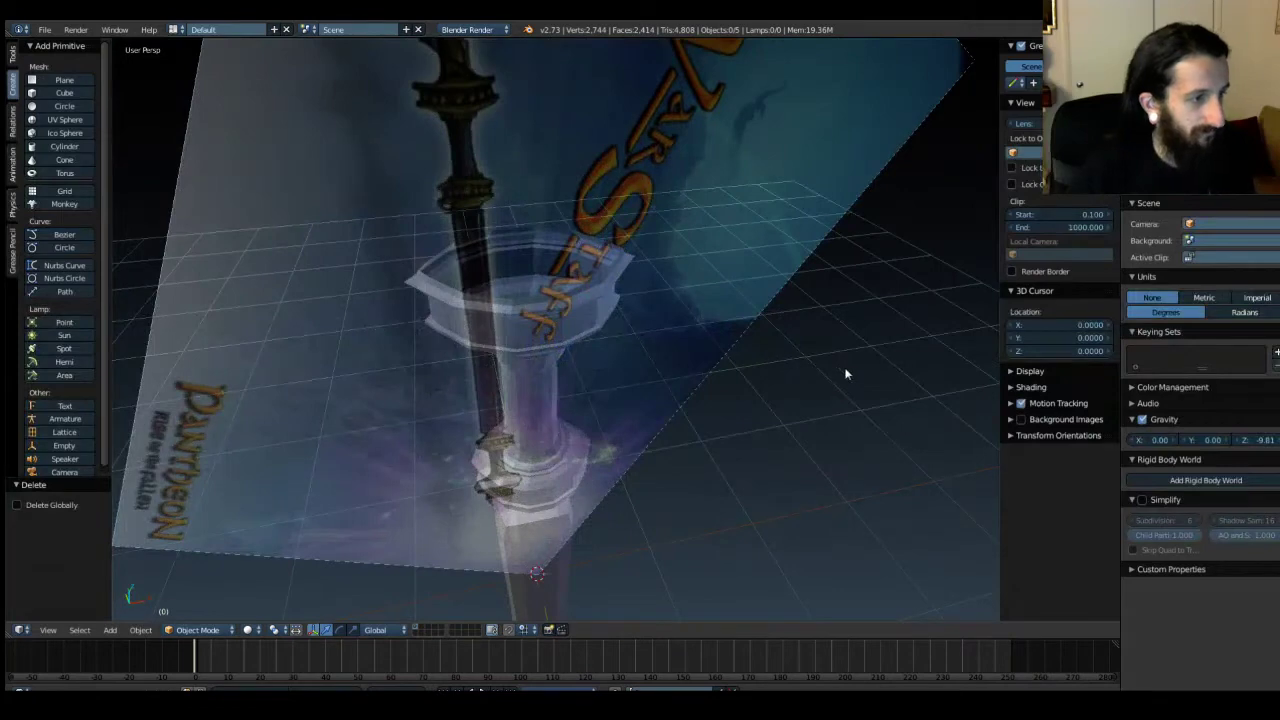
key("KP_1")
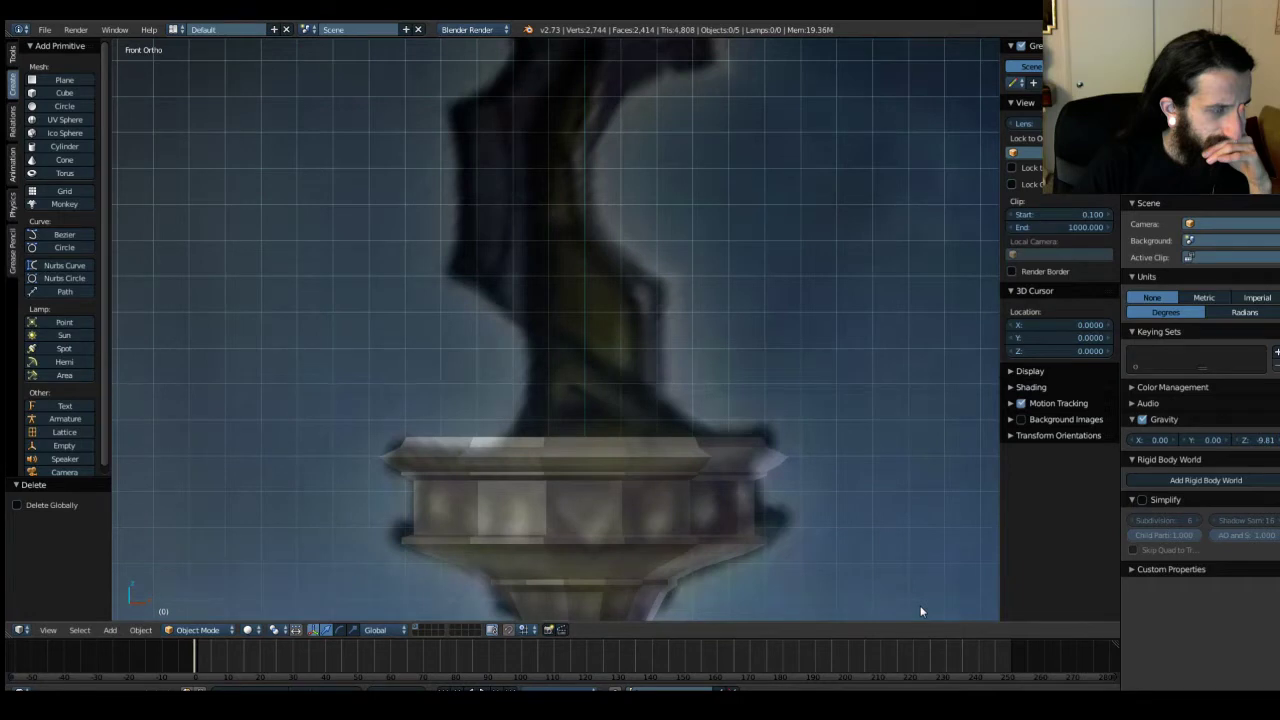
Add a cube and raise it about 3.63 units along Z to the top of the staff.
left_click(64, 92)
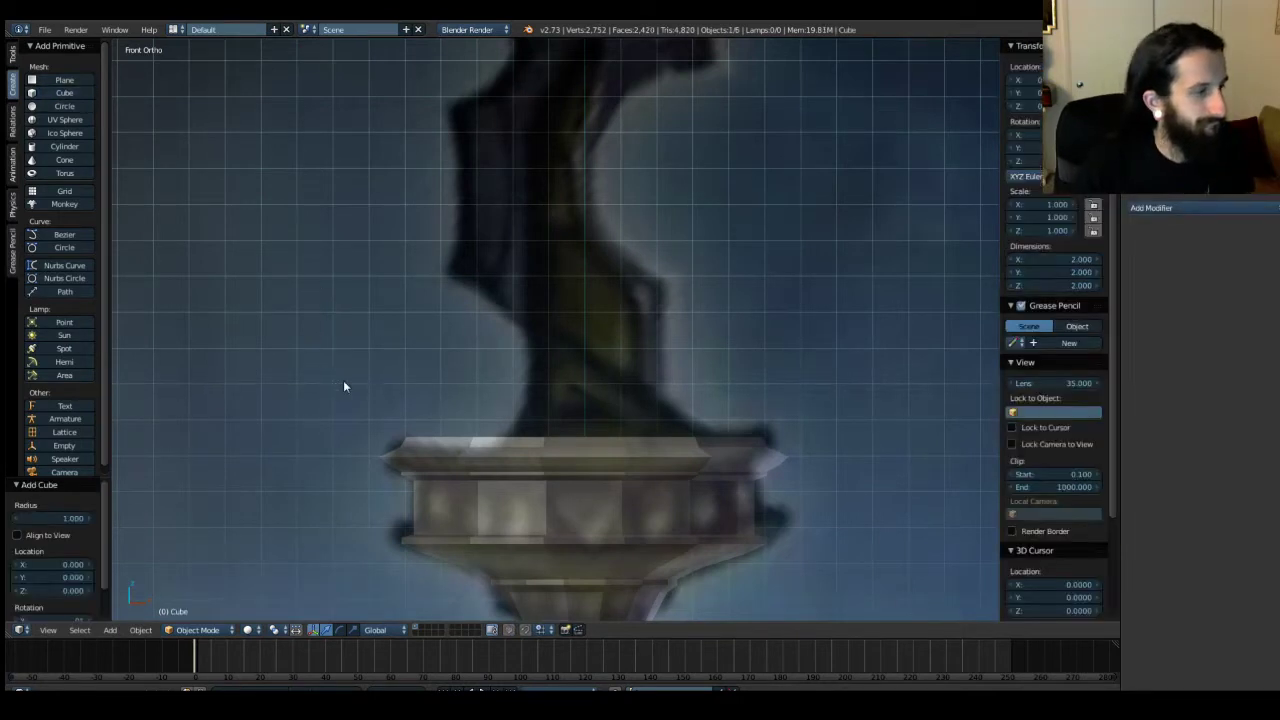
scroll(386, 329, "down", 6)
left_click_drag(563, 553, 563, 245)
middle_click_drag(563, 245, 374, 281)
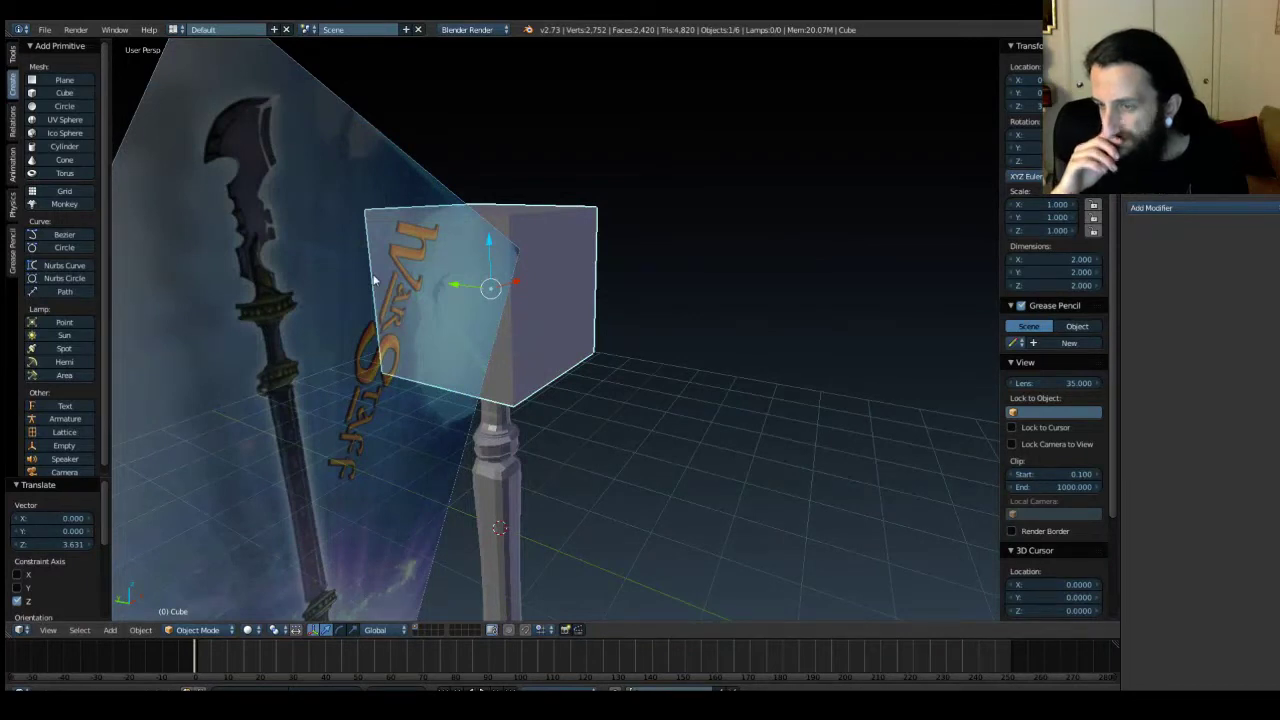
middle_click_drag(374, 281, 455, 292)
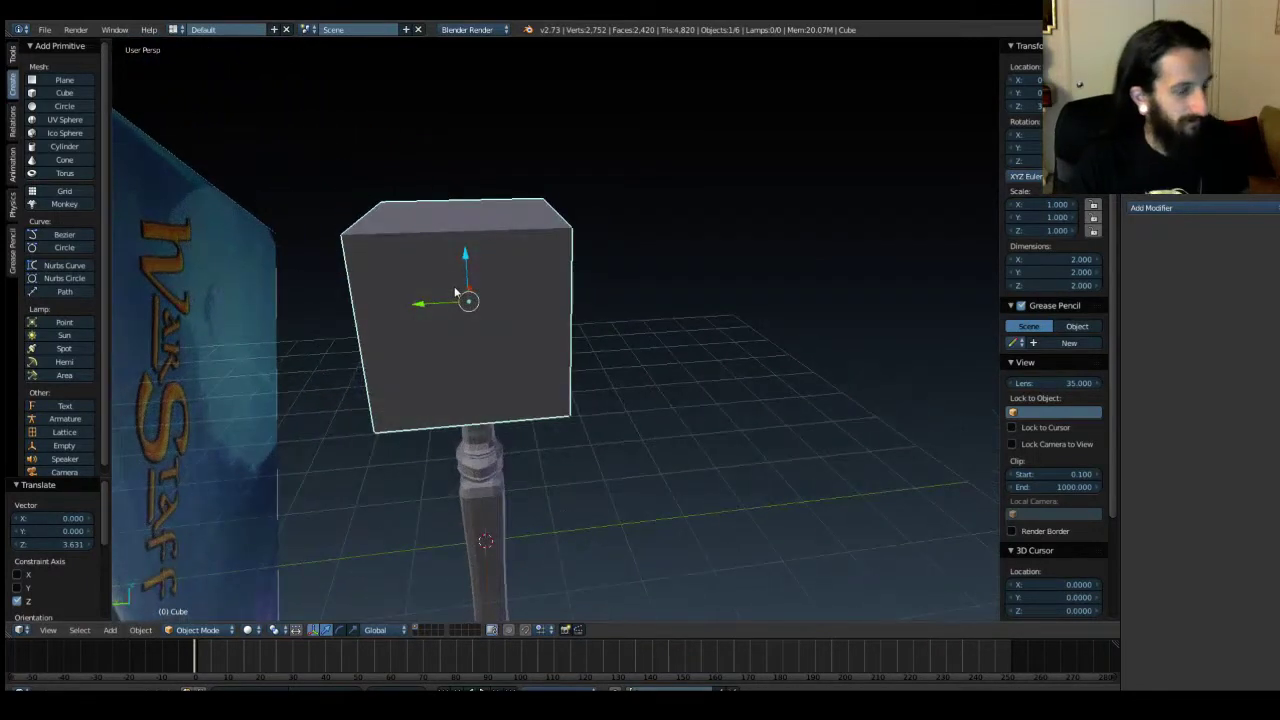
Cut one centred vertical edge loop around the cube, splitting it in half across the Y axis.
key("Tab")
key("ctrl+r")
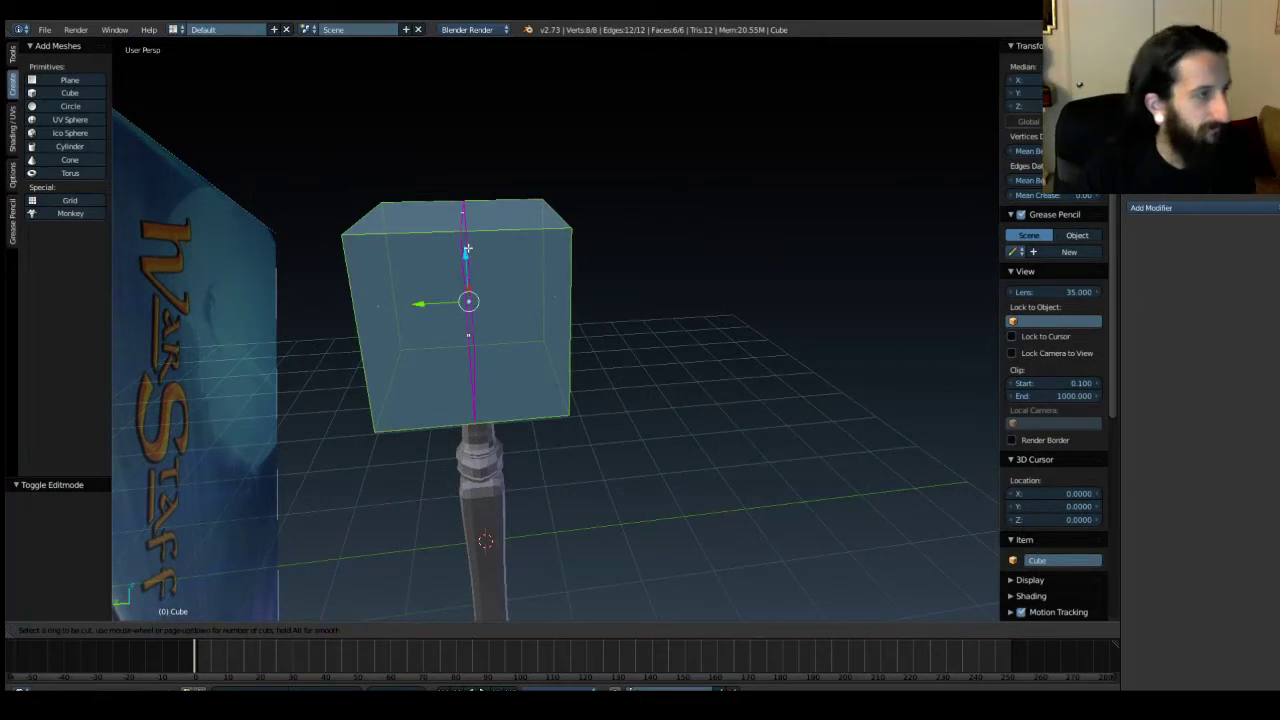
left_click(465, 247)
right_click(495, 252)
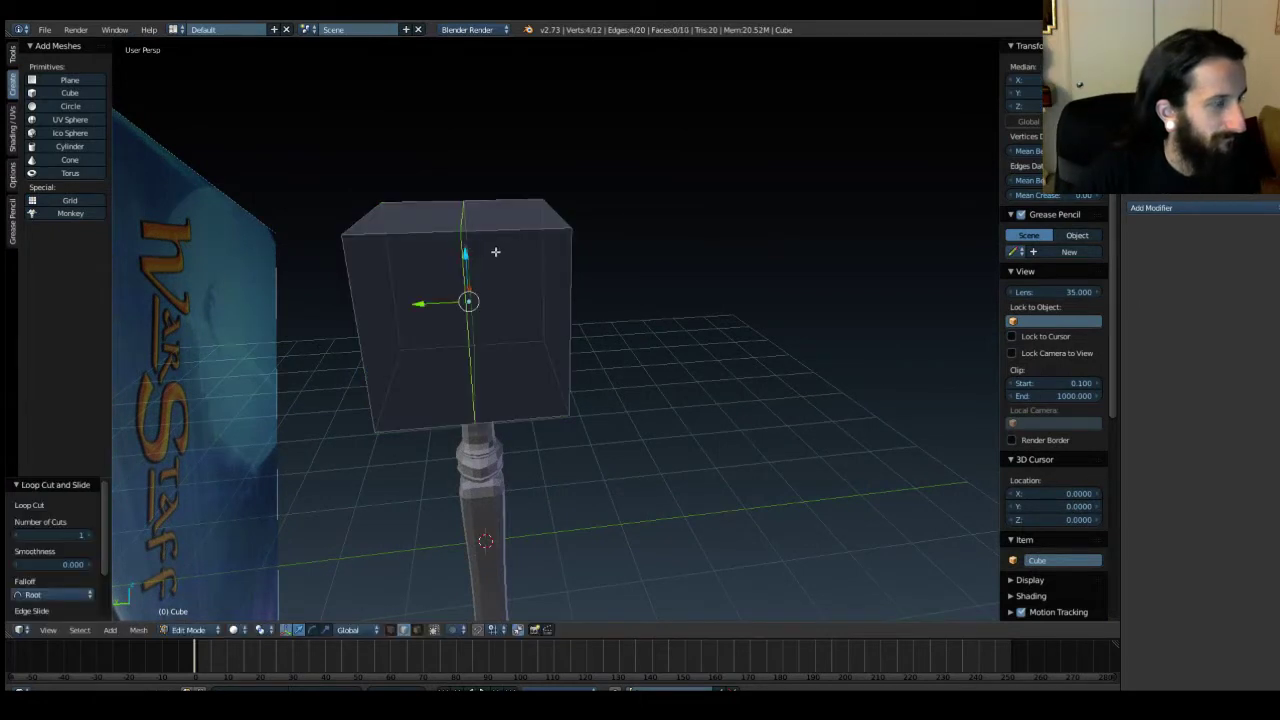
key("Tab")
left_click(370, 245)
key("Tab")
In vertex selection mode, select the cube's outer vertices on the positive Y side and delete them to leave an open half.
key("ctrl+Tab")
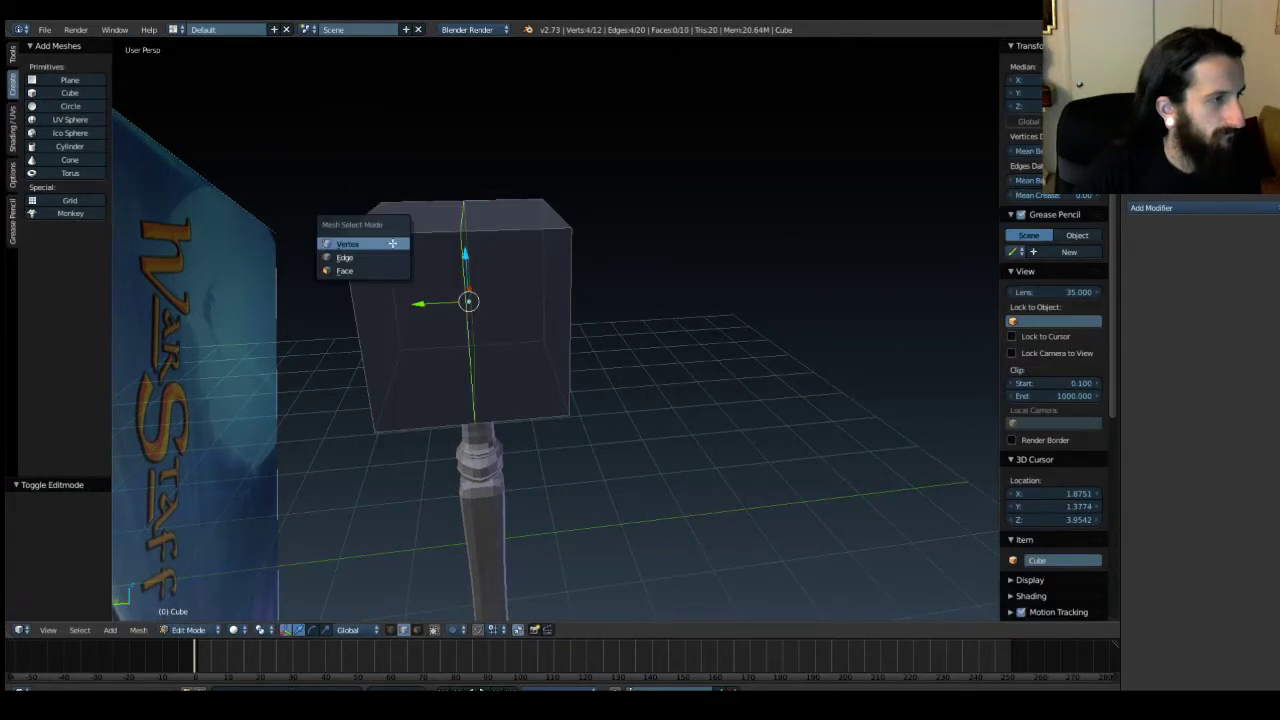
left_click(387, 239)
middle_click_drag(389, 244, 421, 236)
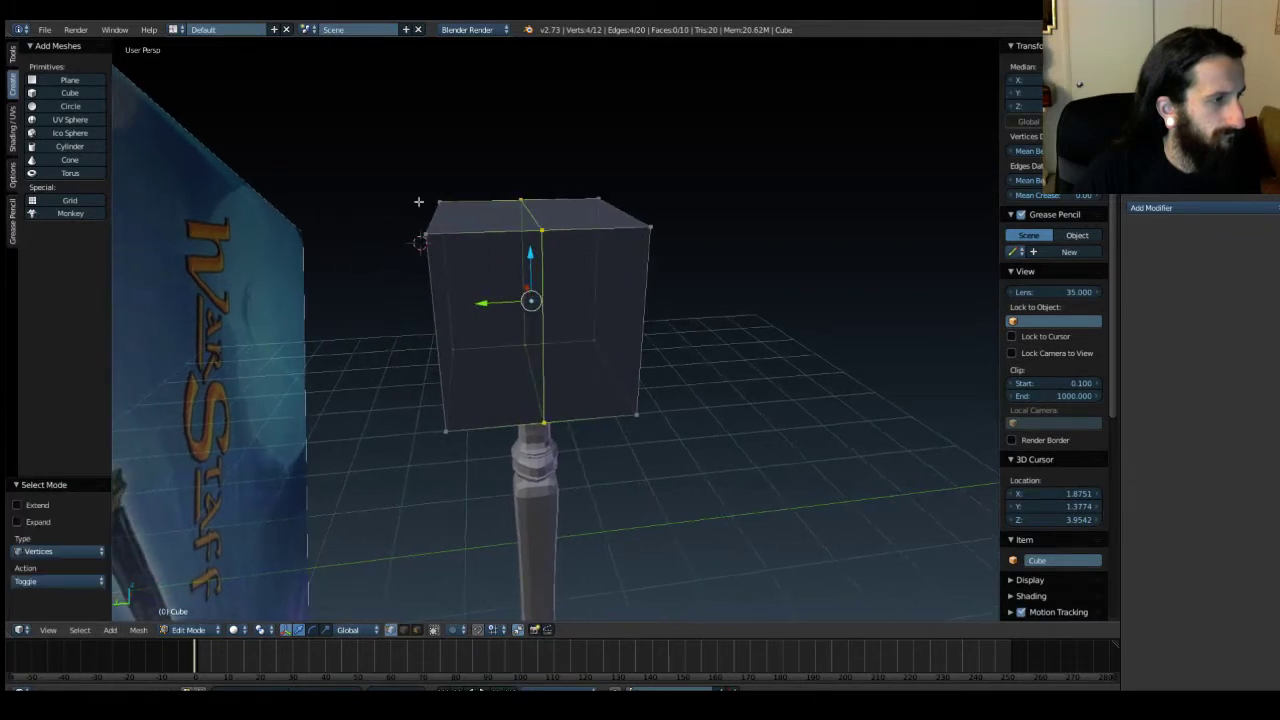
key("b")
left_click_drag(404, 172, 477, 392)
key("x")
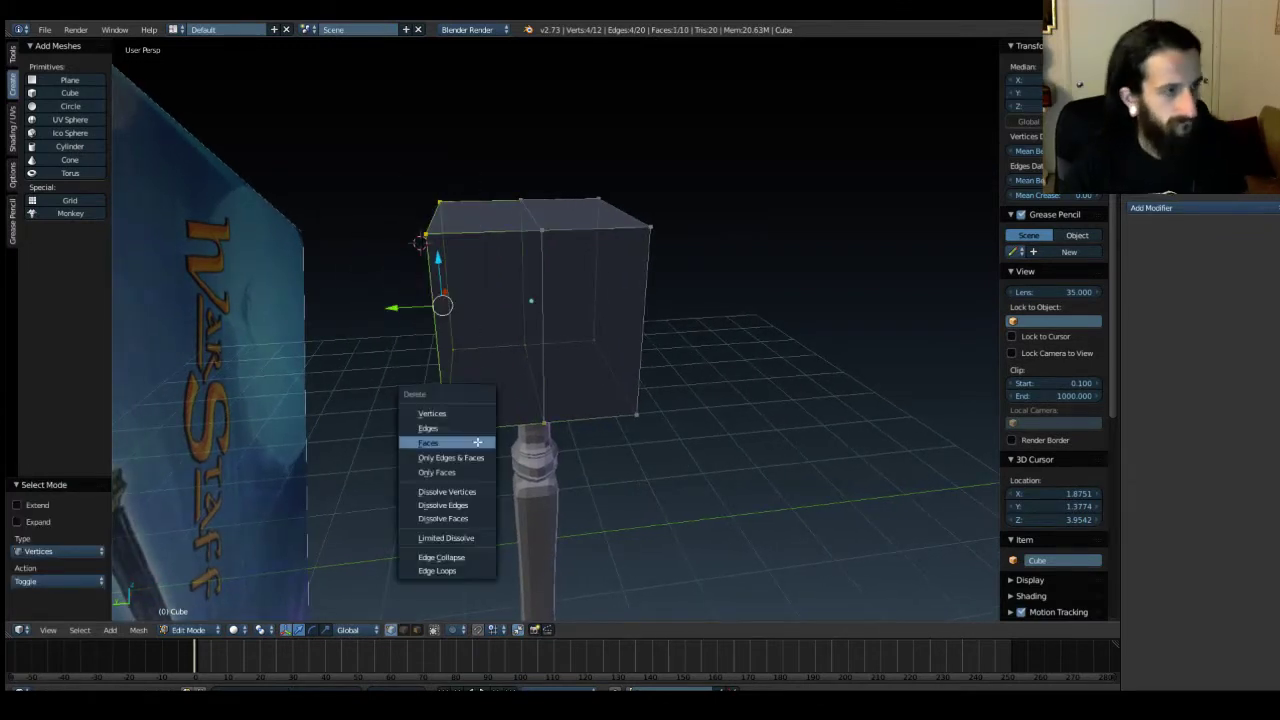
left_click(438, 413)
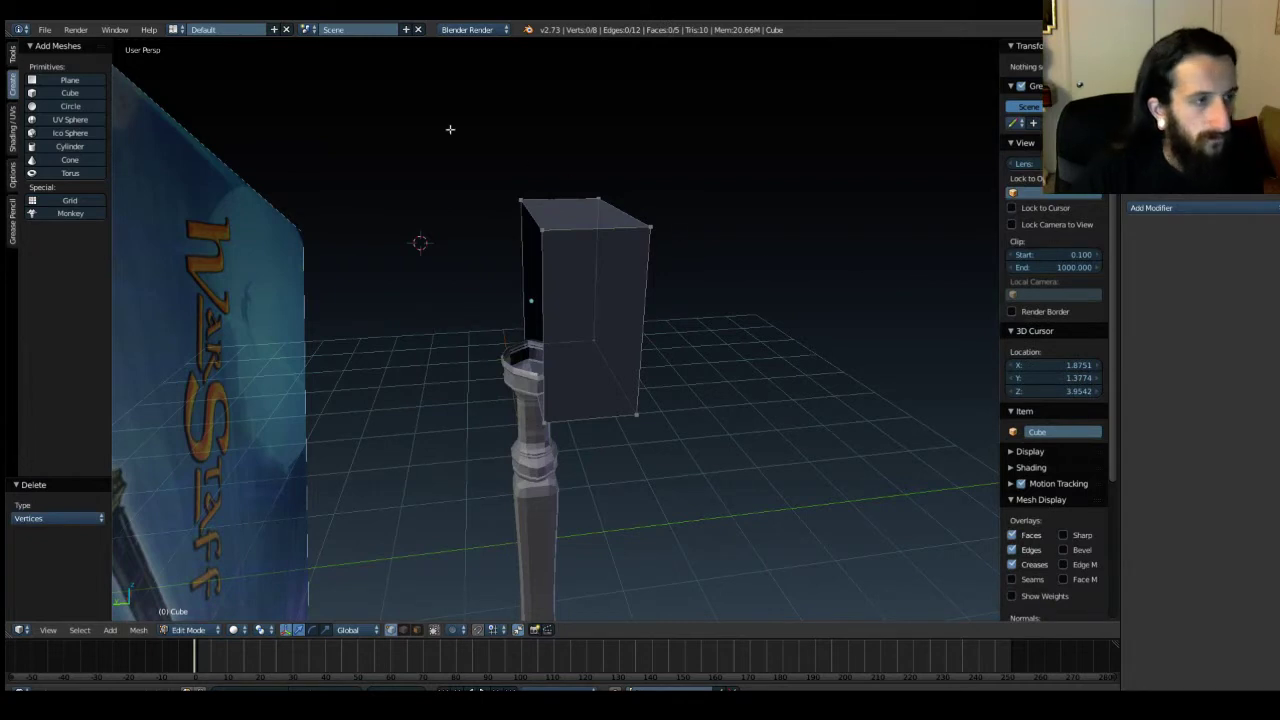
Add a Mirror modifier to the half cube, mirroring on Y only with Clipping on and Merge off.
key("a")
left_click(1151, 208)
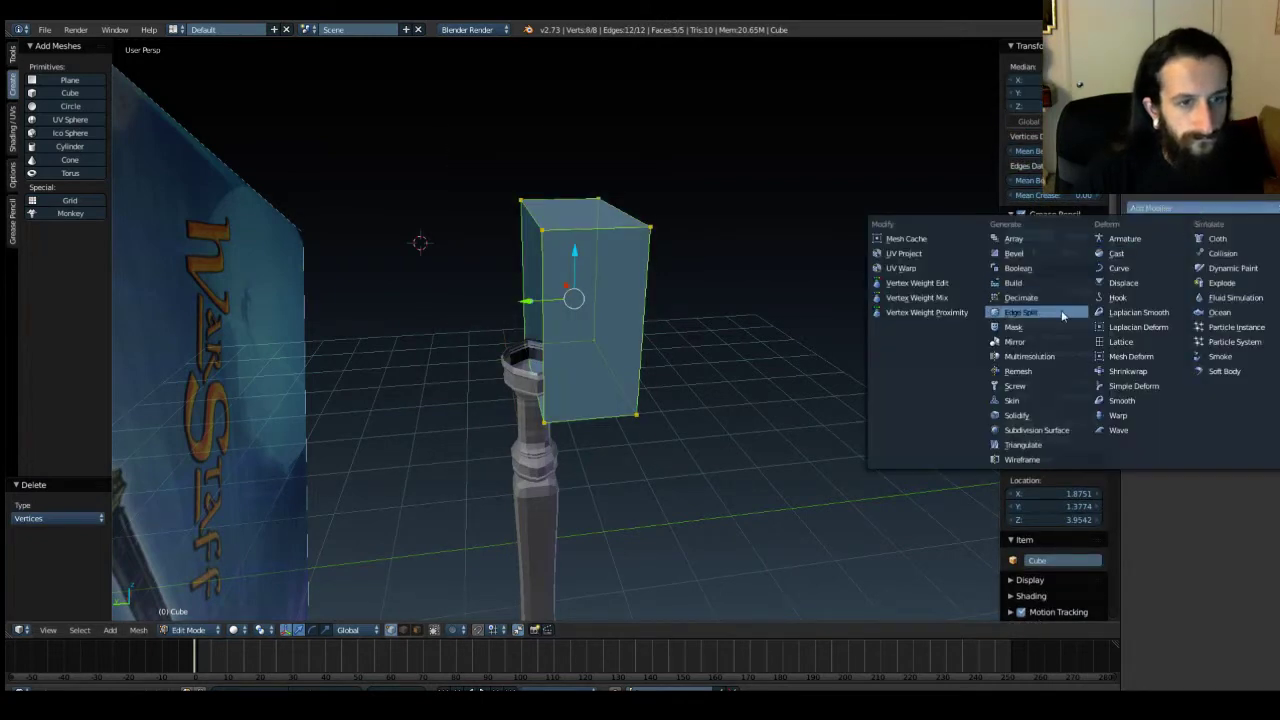
left_click(1042, 342)
left_click(1136, 300)
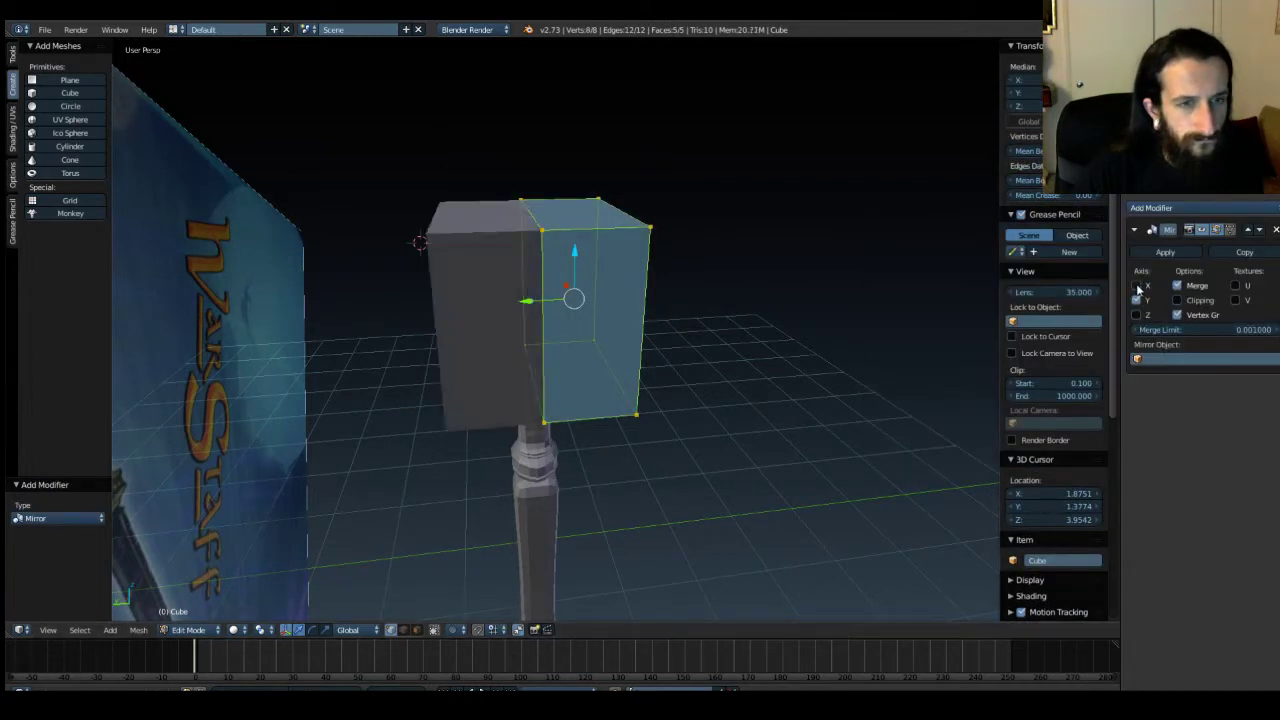
left_click(1177, 300)
left_click(1177, 285)
Examine the mirrored cube from several angles and select the four outer vertices of its editable half.
middle_click_drag(988, 263, 697, 214)
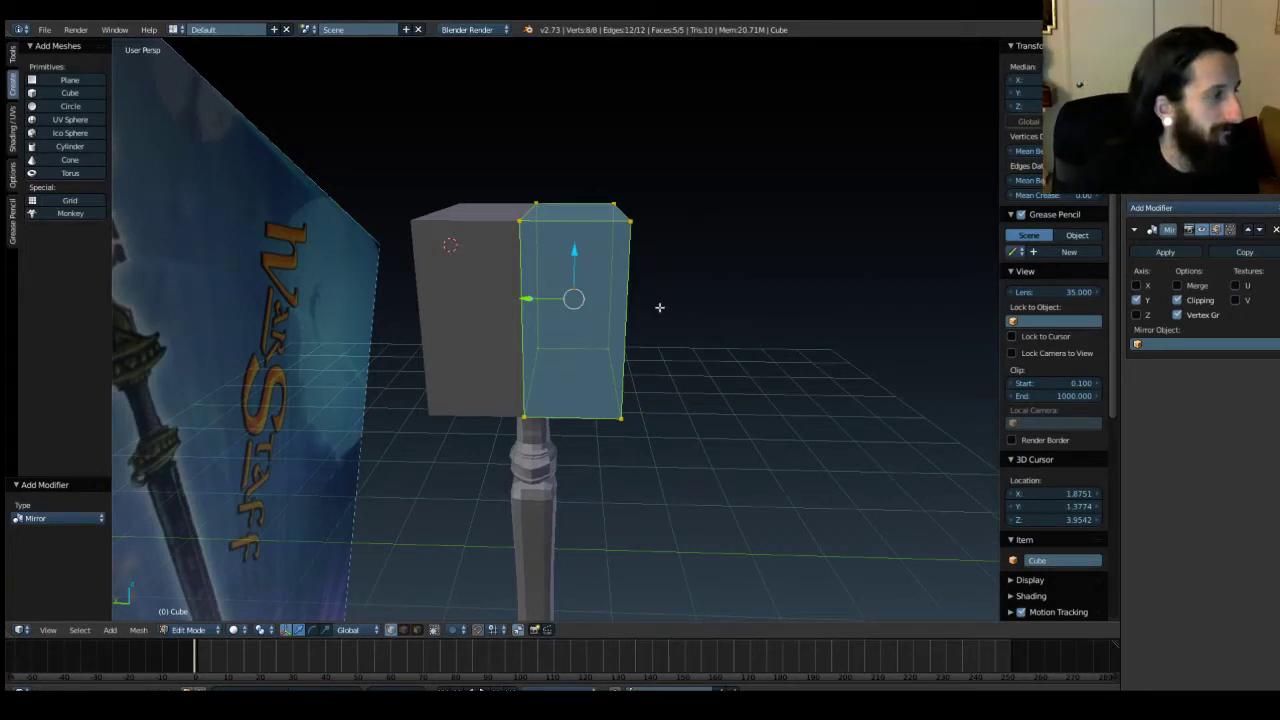
middle_click_drag(687, 313, 653, 321)
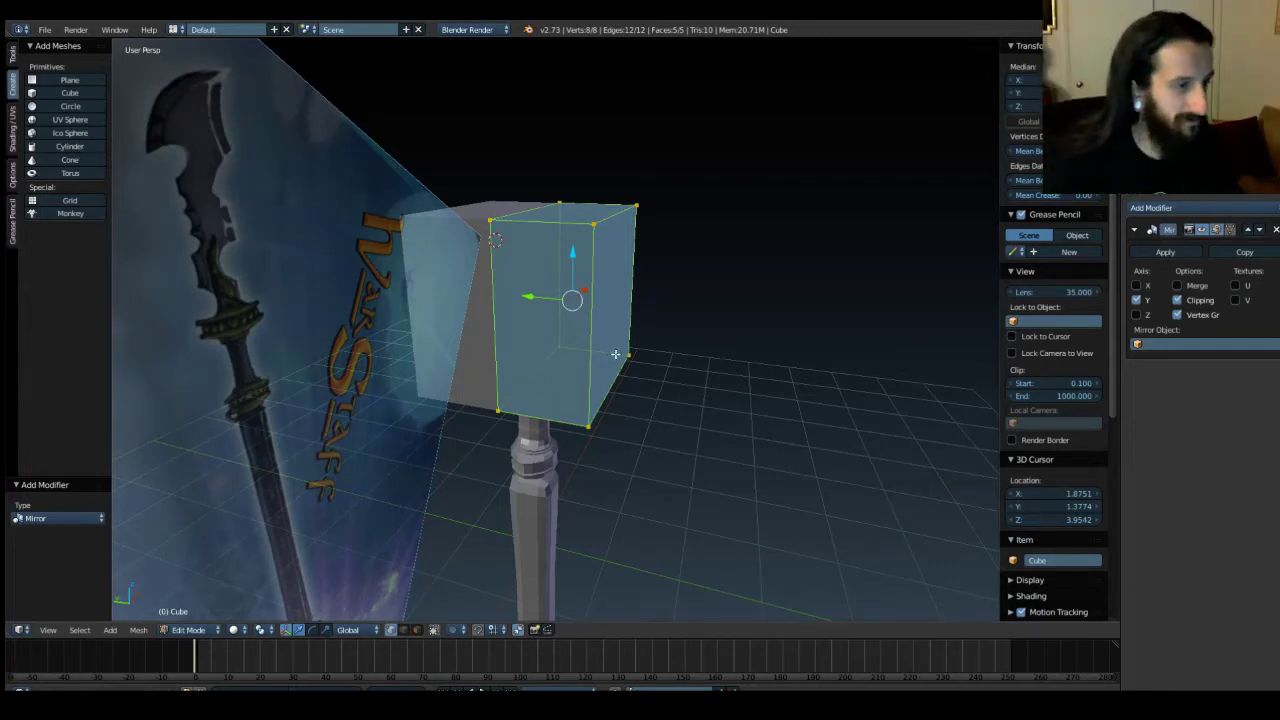
middle_click_drag(706, 371, 764, 369)
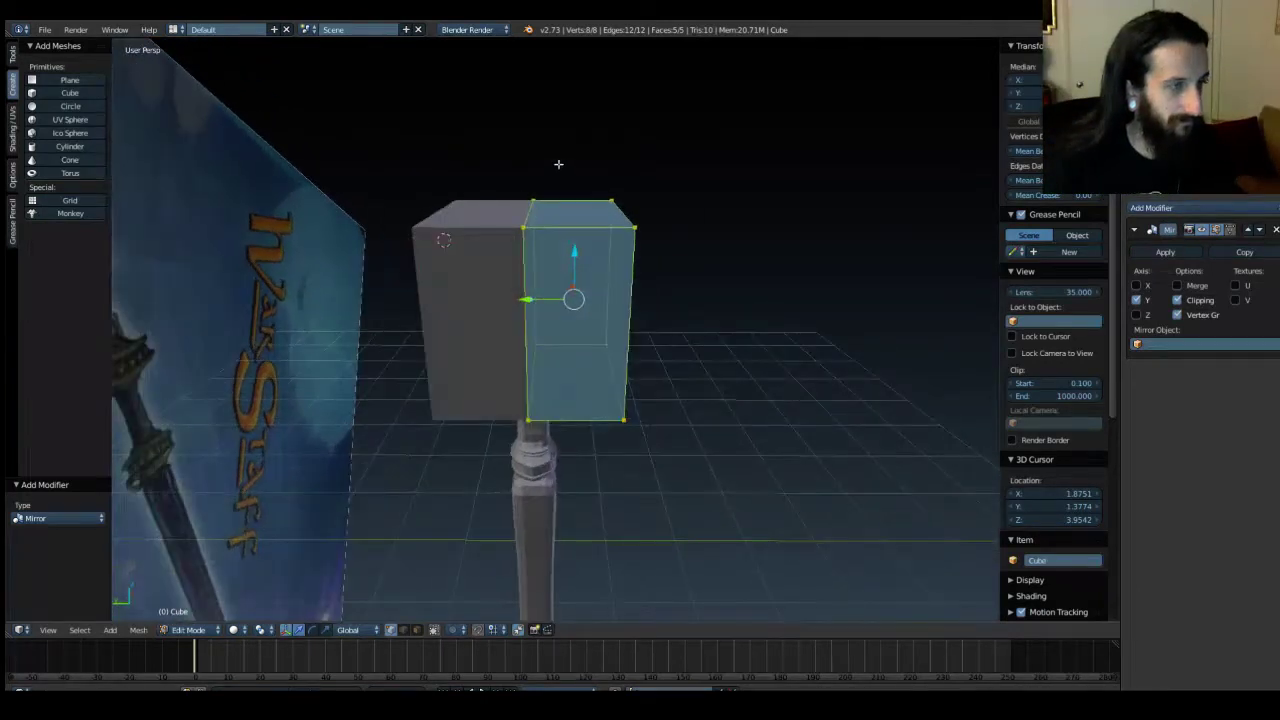
left_click_drag(558, 164, 700, 502)
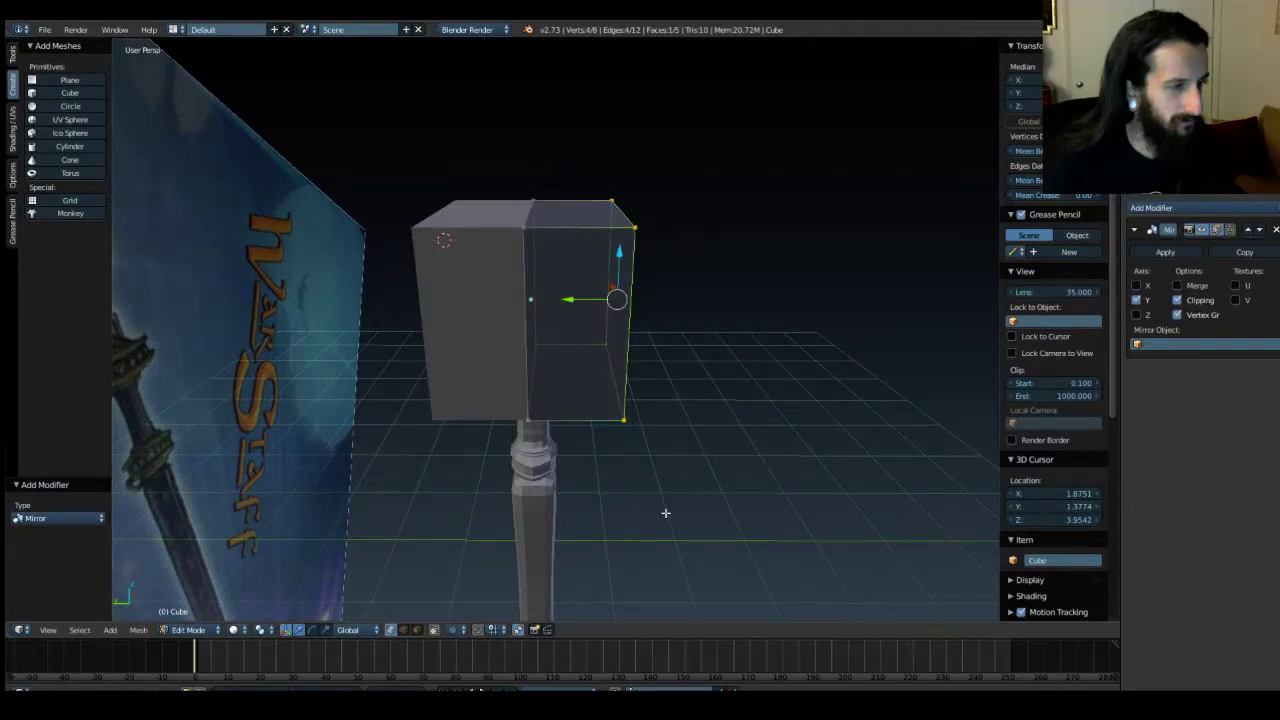
Leave the cube's Edit Mode, select the pommel at the staff's lower end and add a Subdivision Surface modifier to it.
middle_click_drag(665, 513, 473, 425)
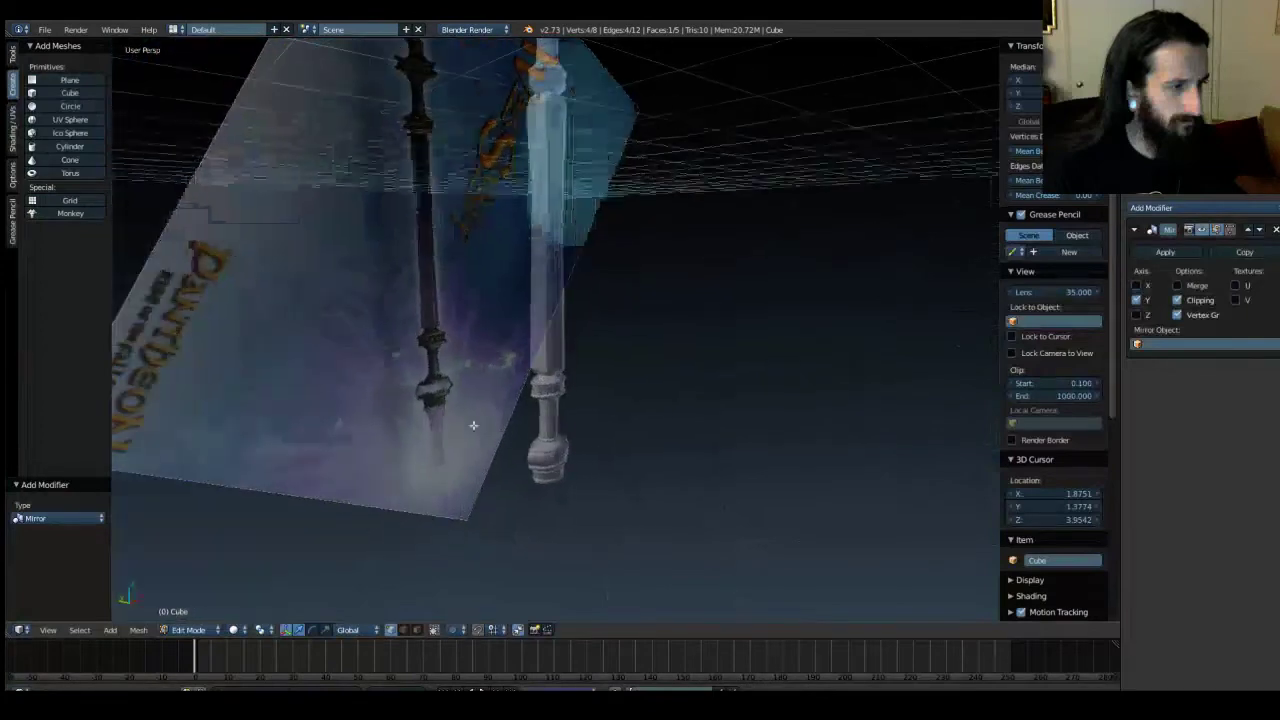
middle_click_drag(559, 413, 580, 354, "shift")
scroll(580, 354, "up", 5)
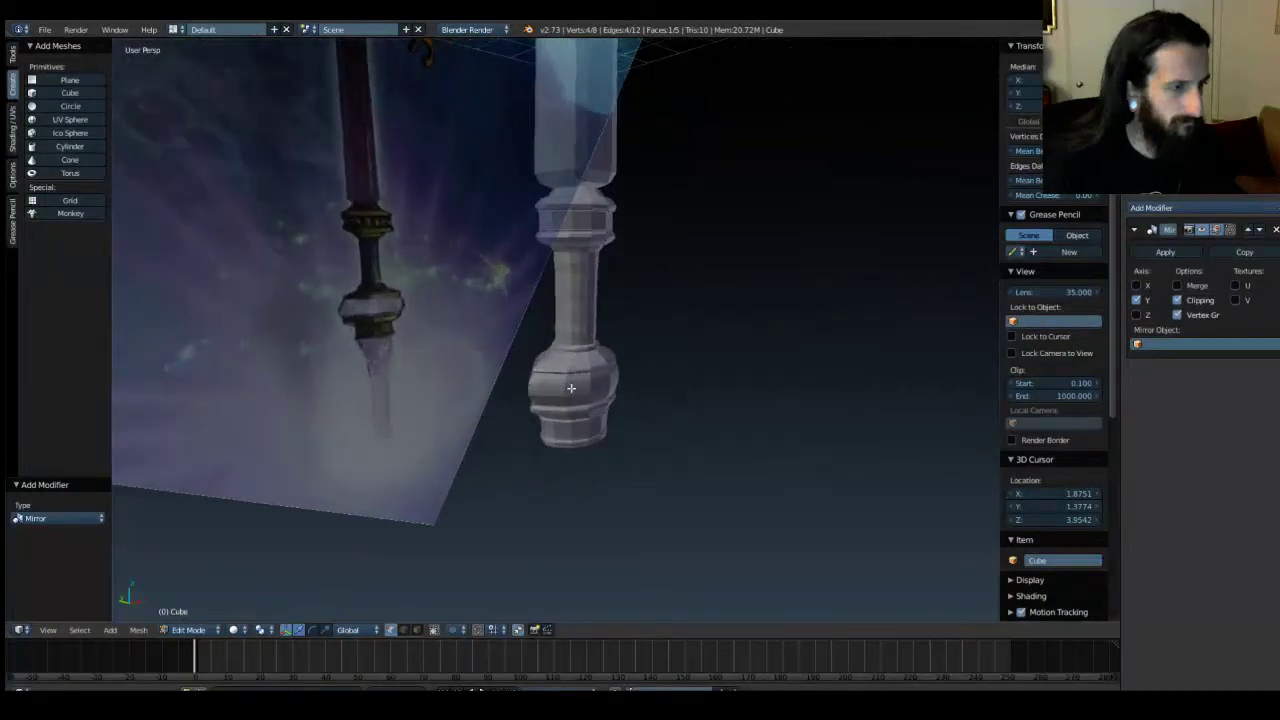
key("a")
key("Tab")
right_click(576, 384)
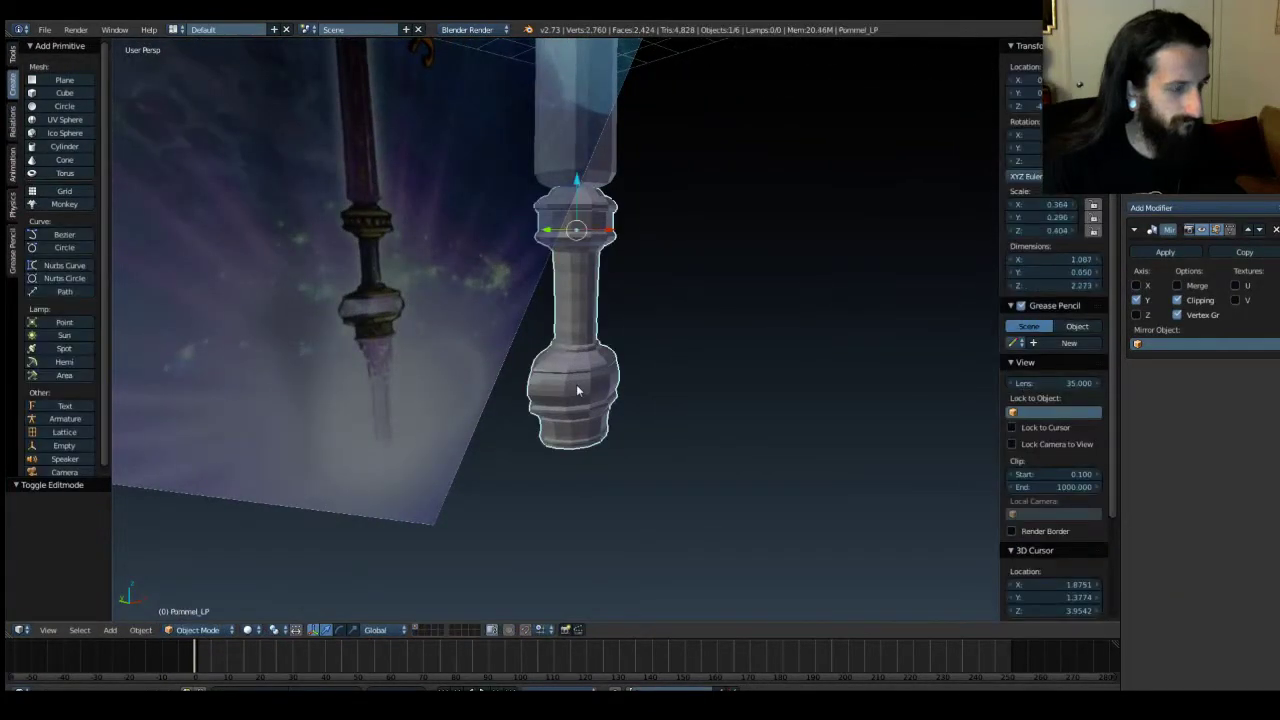
key("KP_Decimal")
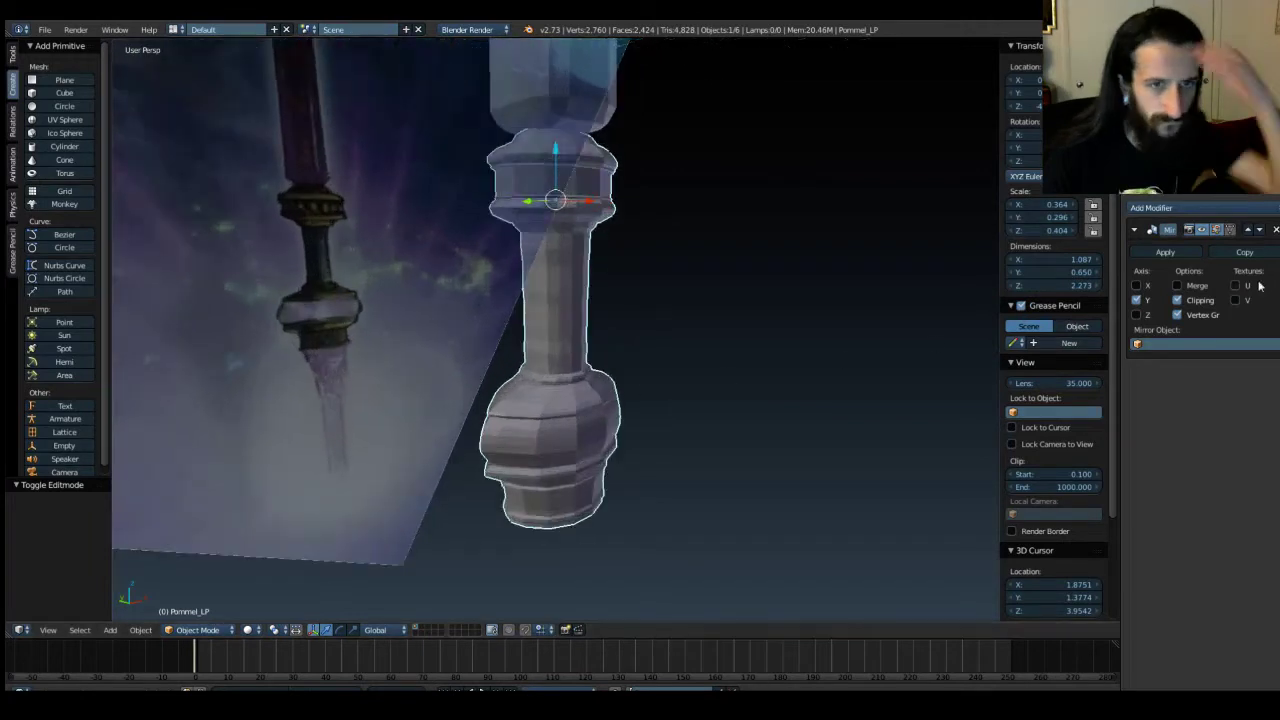
left_click(1204, 207)
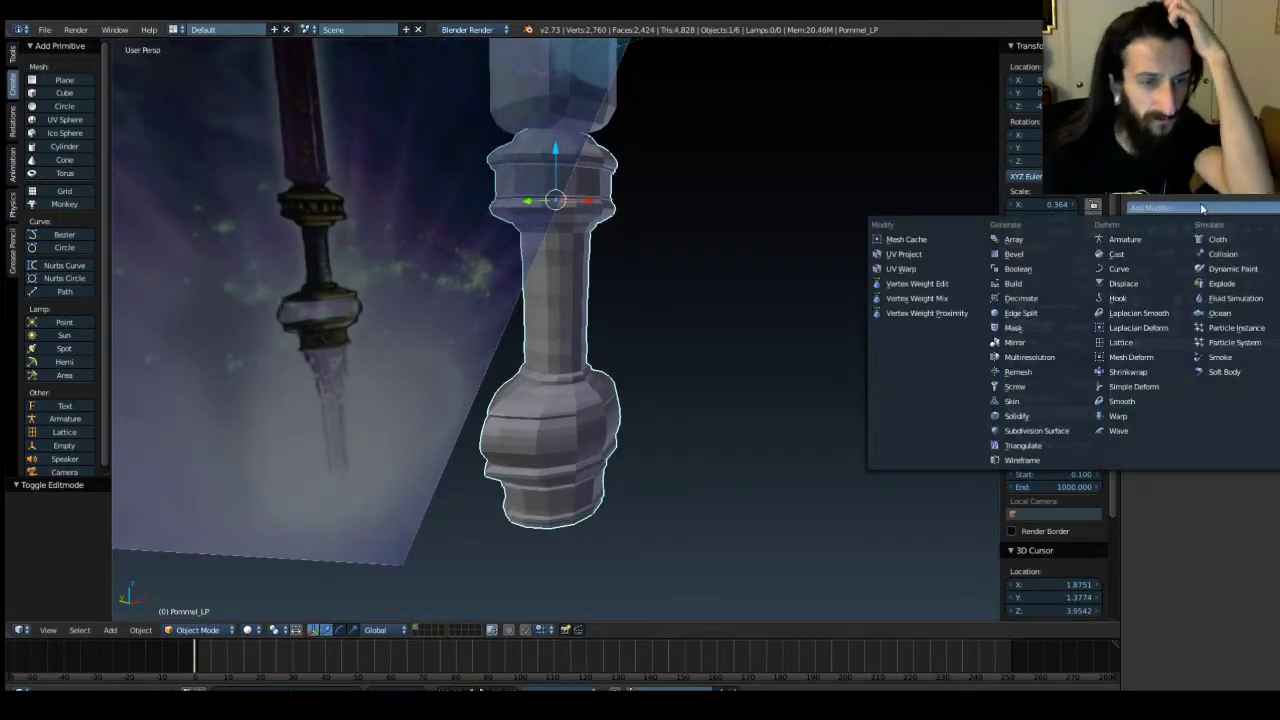
left_click(1037, 430)
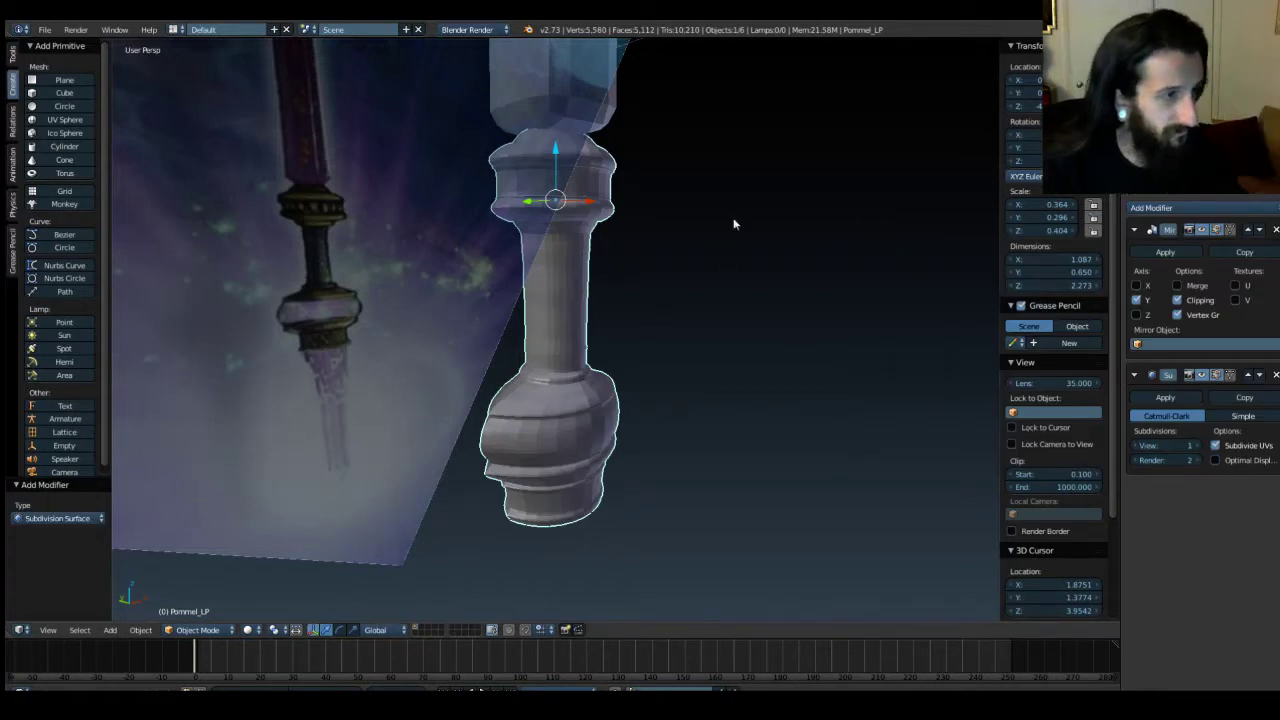
Compare Simple subdivision with Catmull-Clark on the pommel, leaving the modifier set to Catmull-Clark.
left_click(1205, 415)
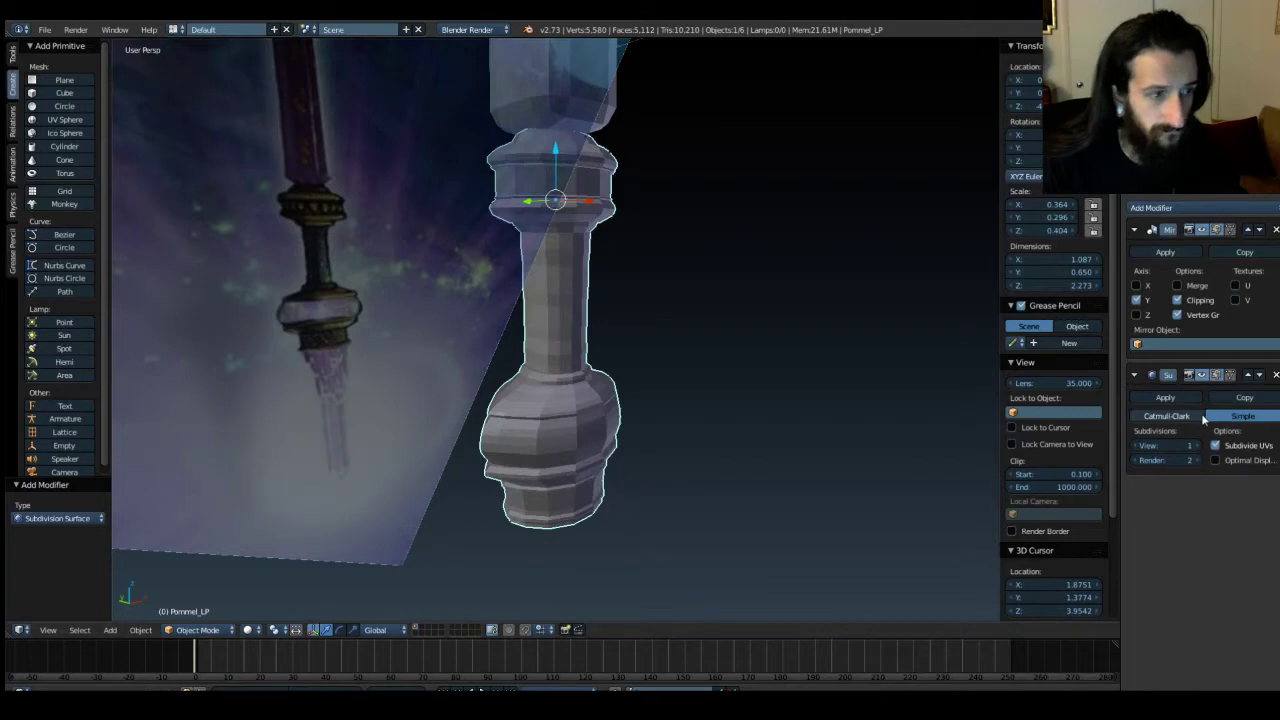
left_click(1196, 416)
scroll(703, 313, "down", 2)
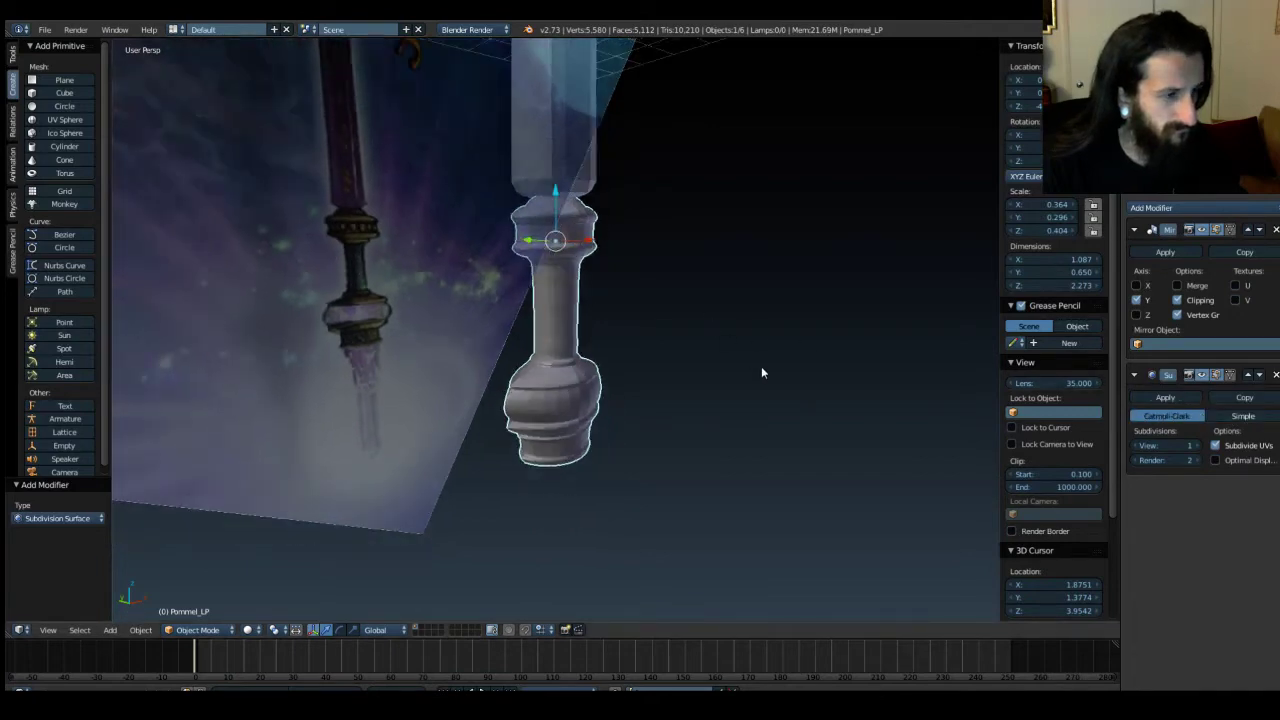
middle_click_drag(761, 372, 631, 269)
Select the guard above the handle and add a Catmull-Clark Subdivision Surface modifier to it.
right_click(606, 278)
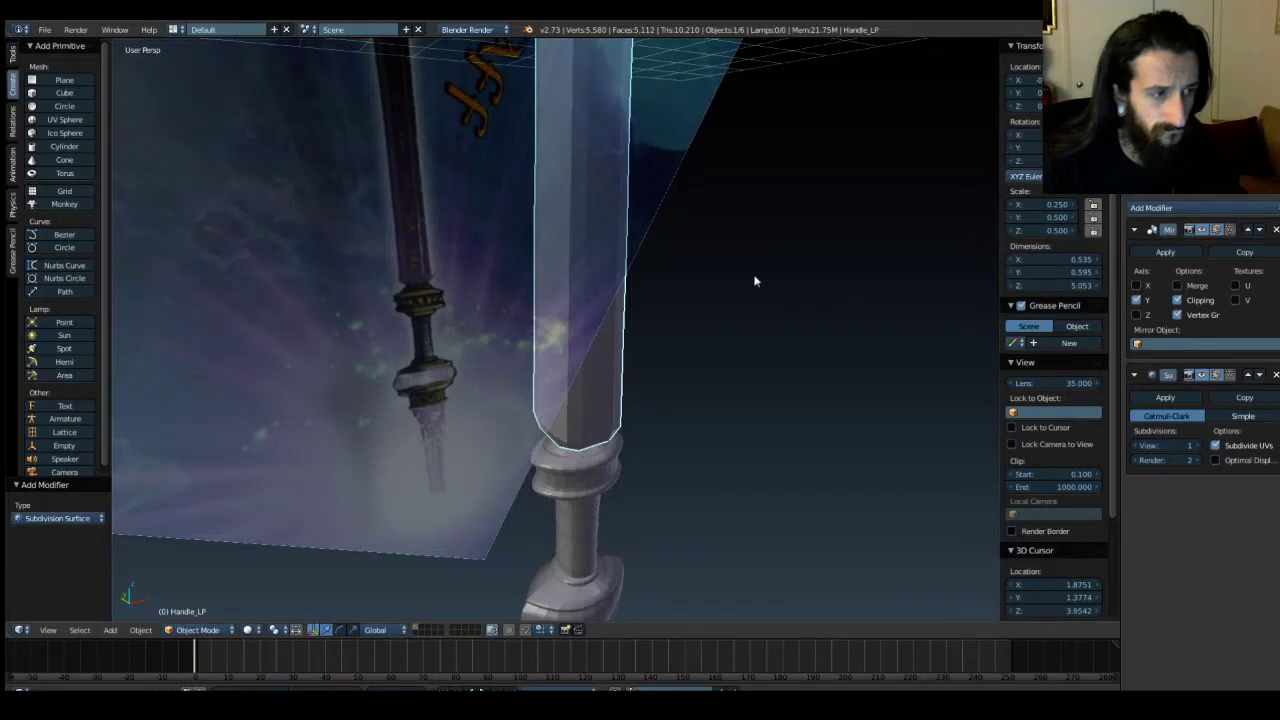
scroll(754, 280, "up", 2)
middle_click_drag(808, 166, 857, 445)
middle_click_drag(760, 220, 763, 440, "shift")
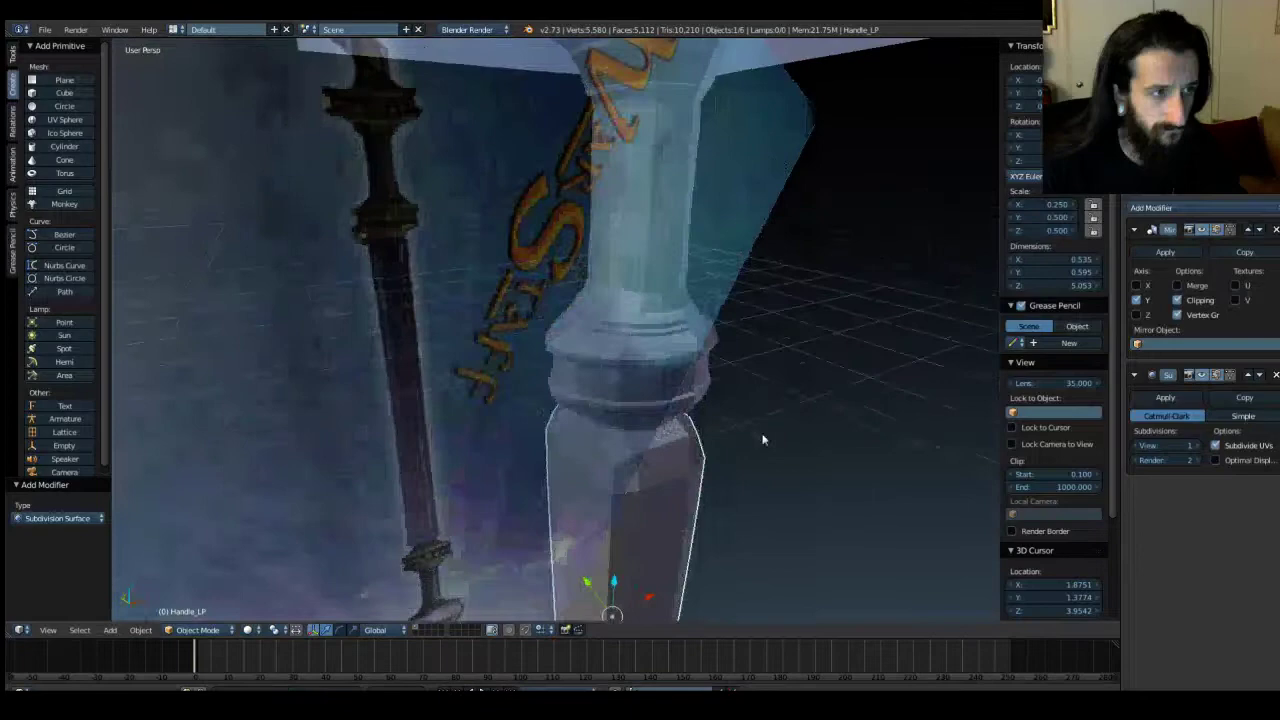
right_click(600, 194)
left_click(1150, 208)
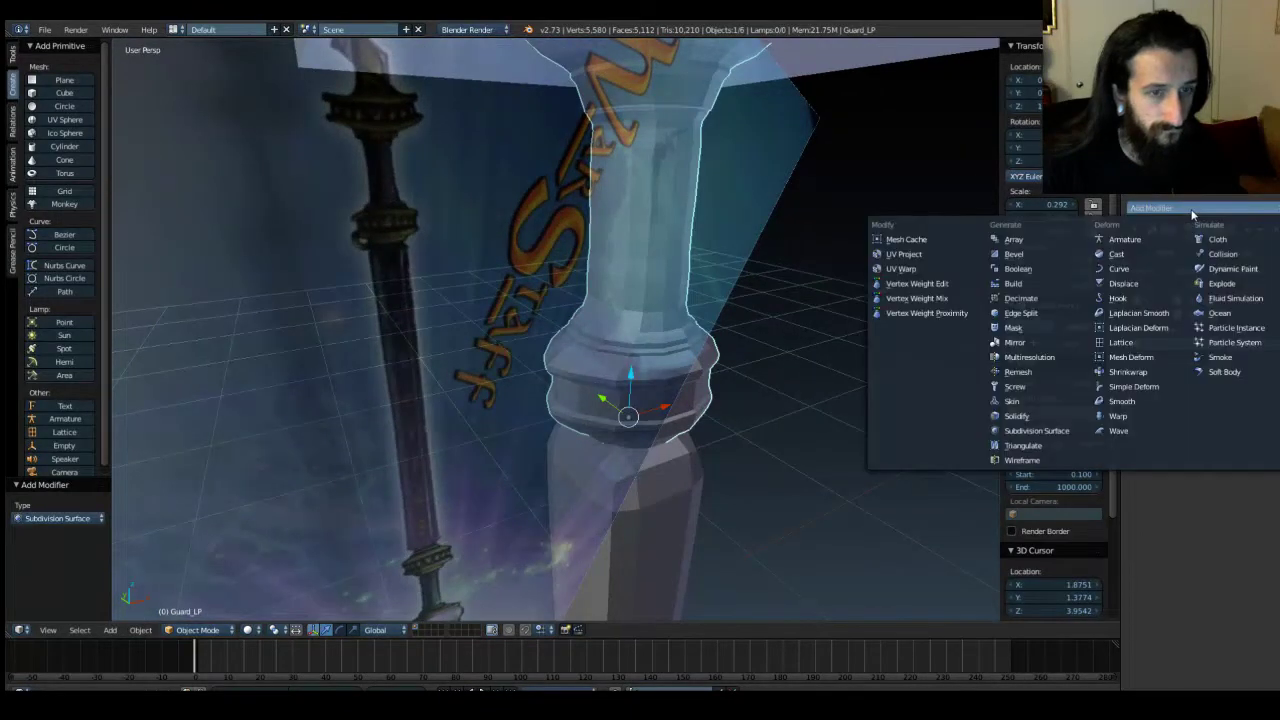
left_click(1045, 431)
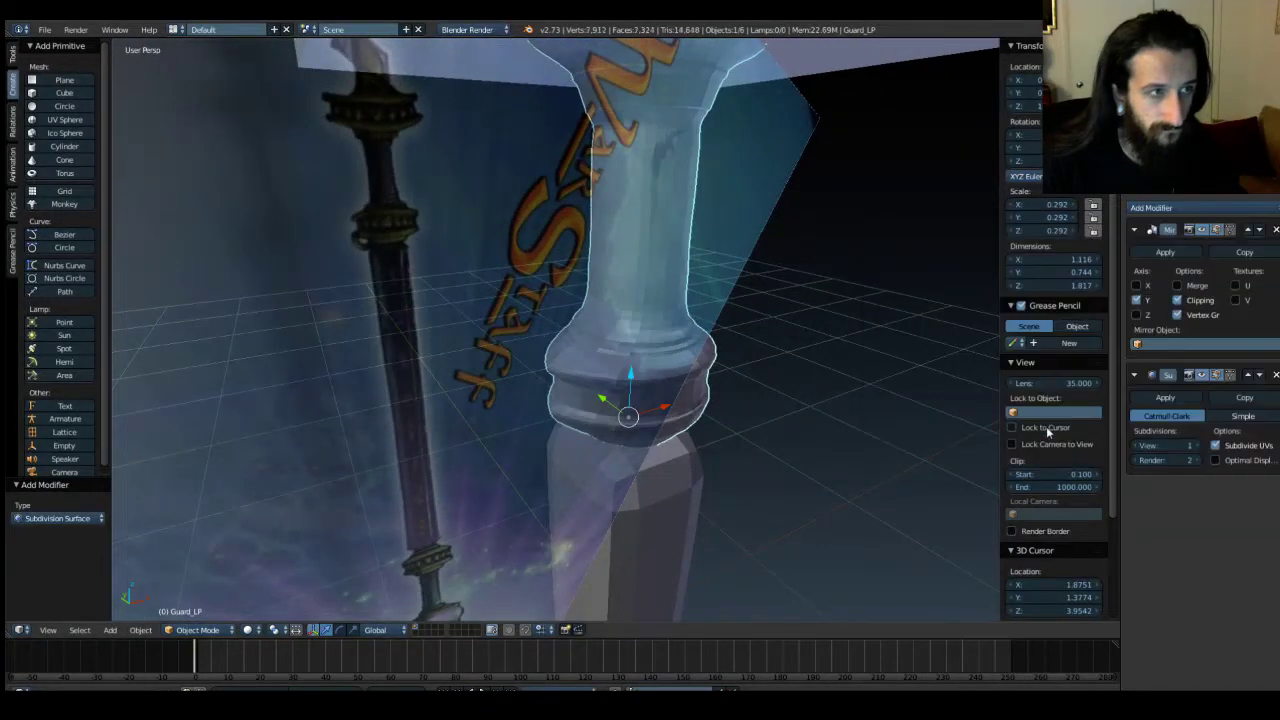
Check the guard in Edit Mode and reselect the mirrored cube at the top of the staff in Object Mode.
middle_click_drag(737, 134, 743, 200)
key("Tab")
scroll(608, 283, "down", 4)
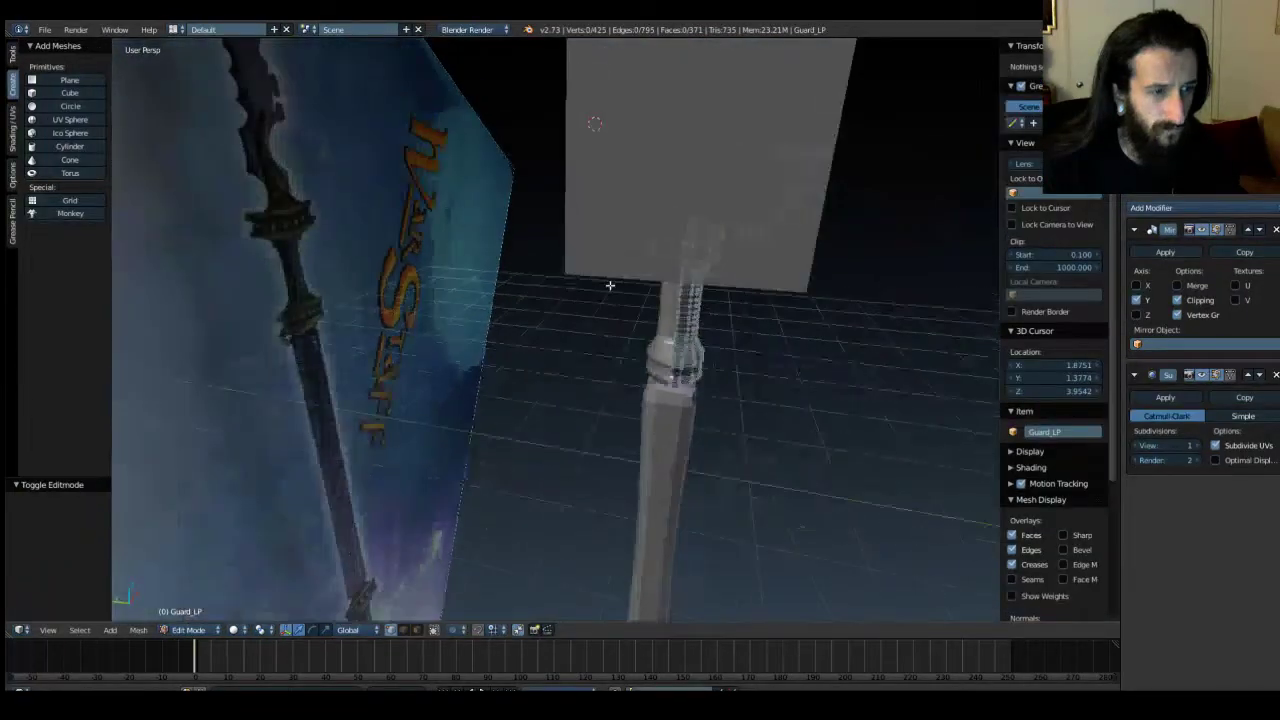
key("Tab")
right_click(660, 168)
middle_click_drag(660, 168, 697, 249)
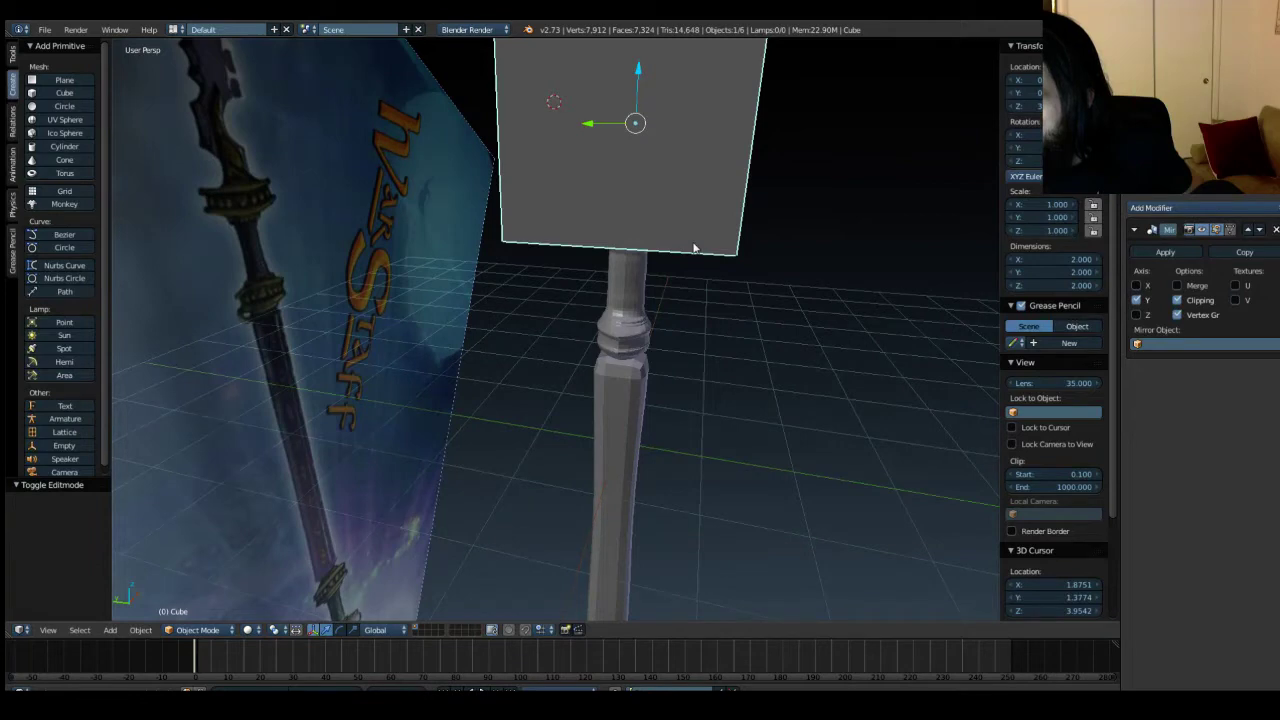
middle_click_drag(694, 248, 687, 291)
key("Tab")
key("Tab")
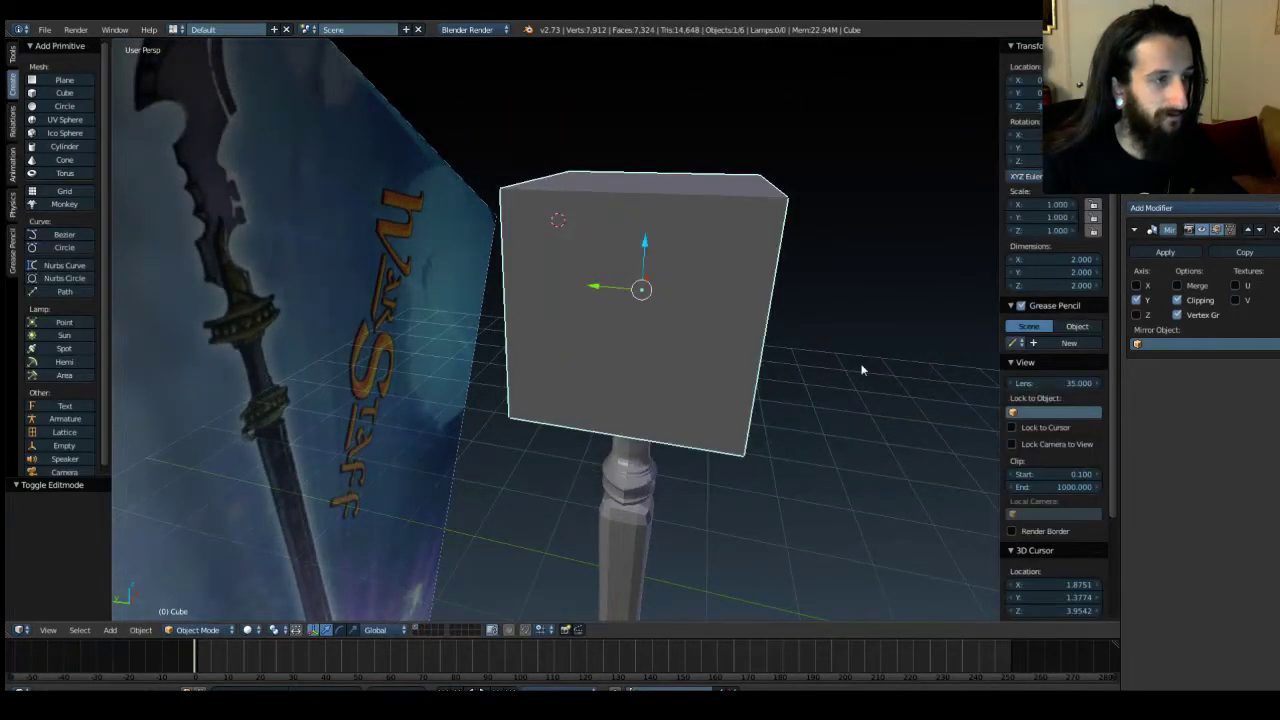
In front view, scale the cube uniformly to about 0.403 over the lower part of the reference blade.
key("KP_1")
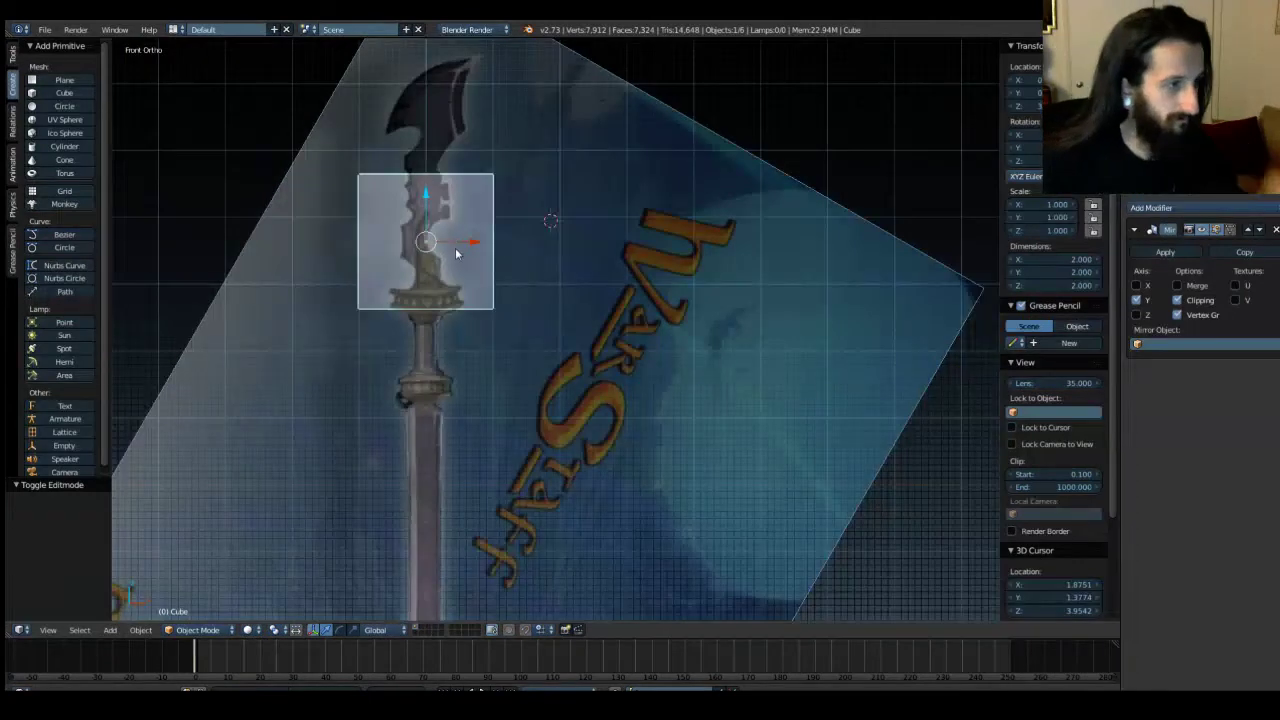
key("s")
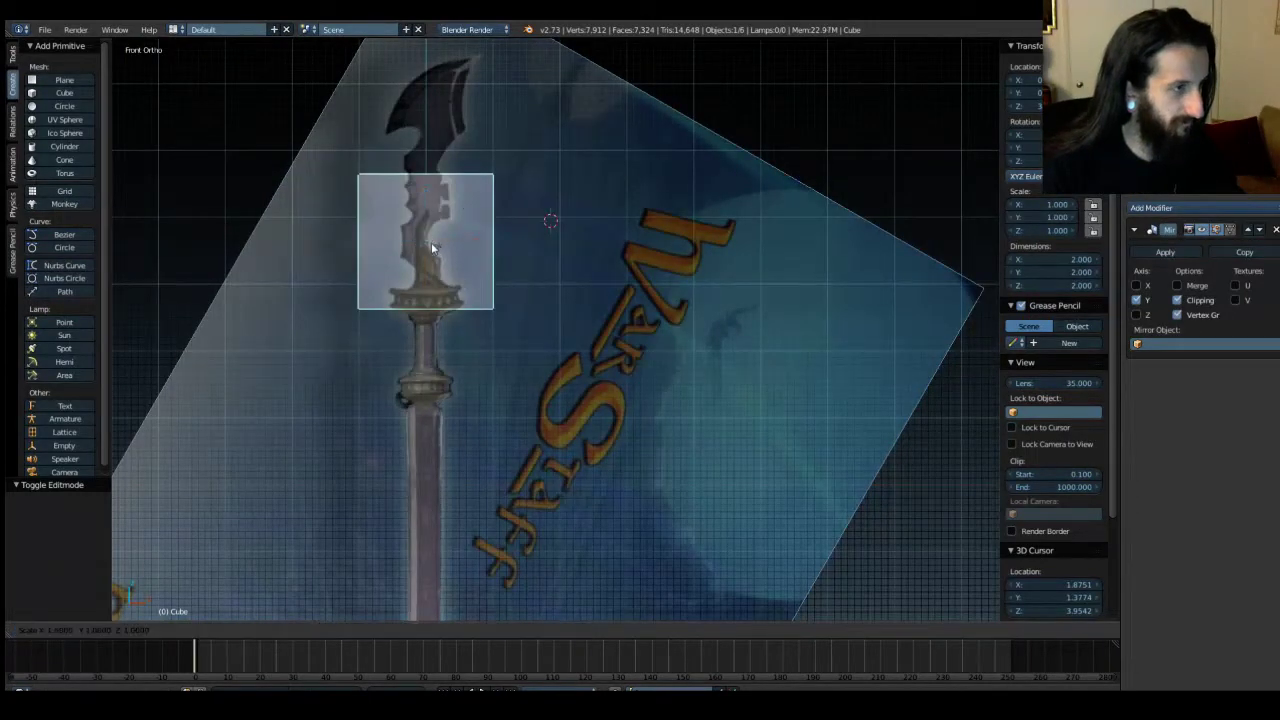
left_click(427, 244)
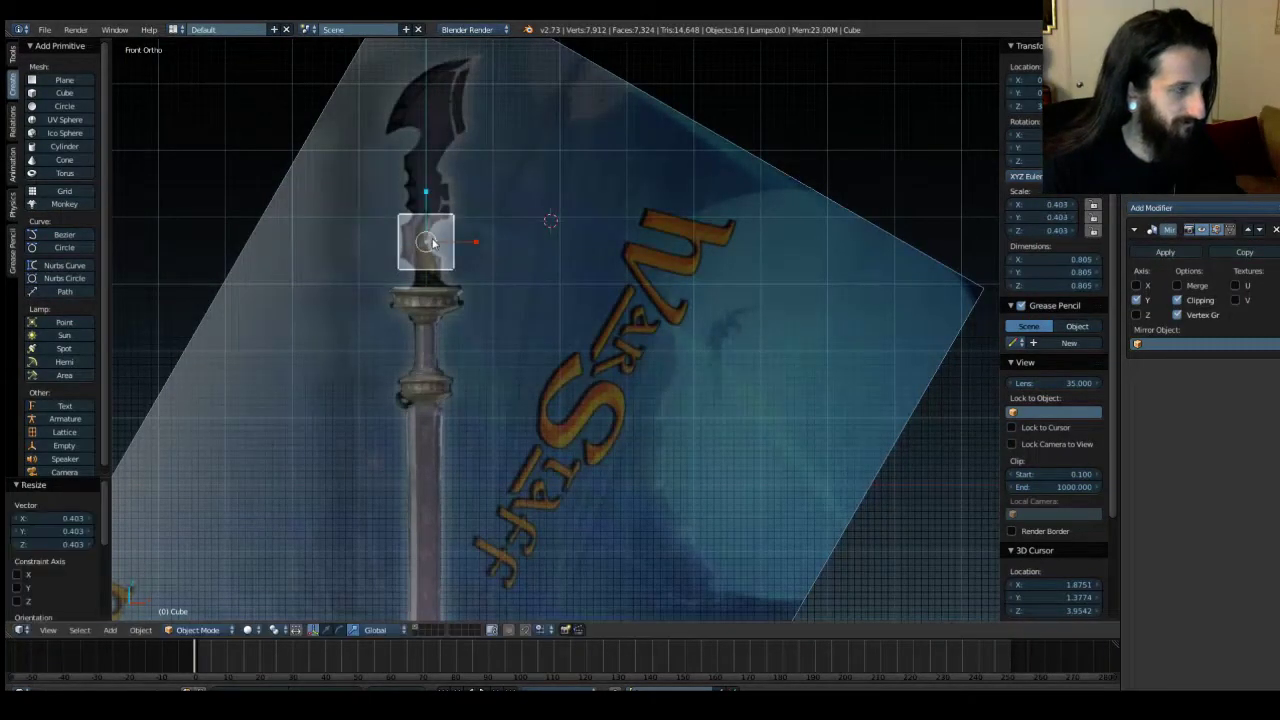
scroll(427, 244, "up", 1)
key("KP_Decimal")
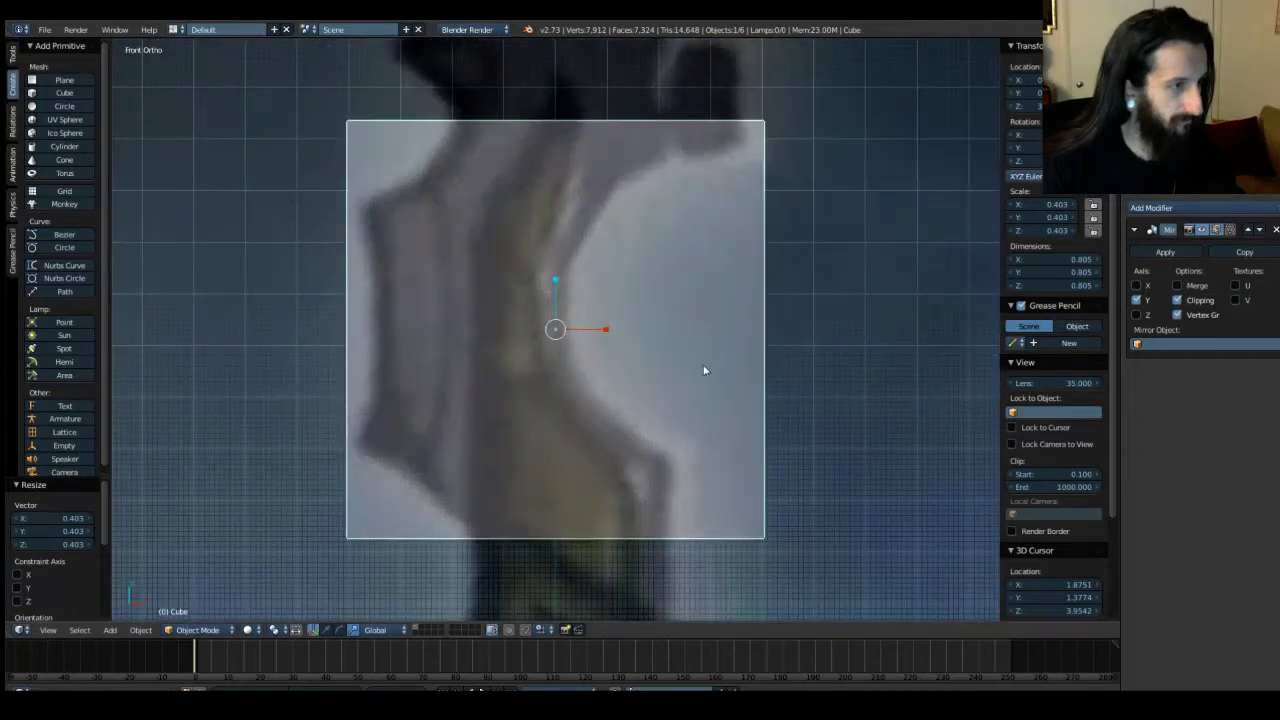
middle_click_drag(709, 400, 678, 178, "shift")
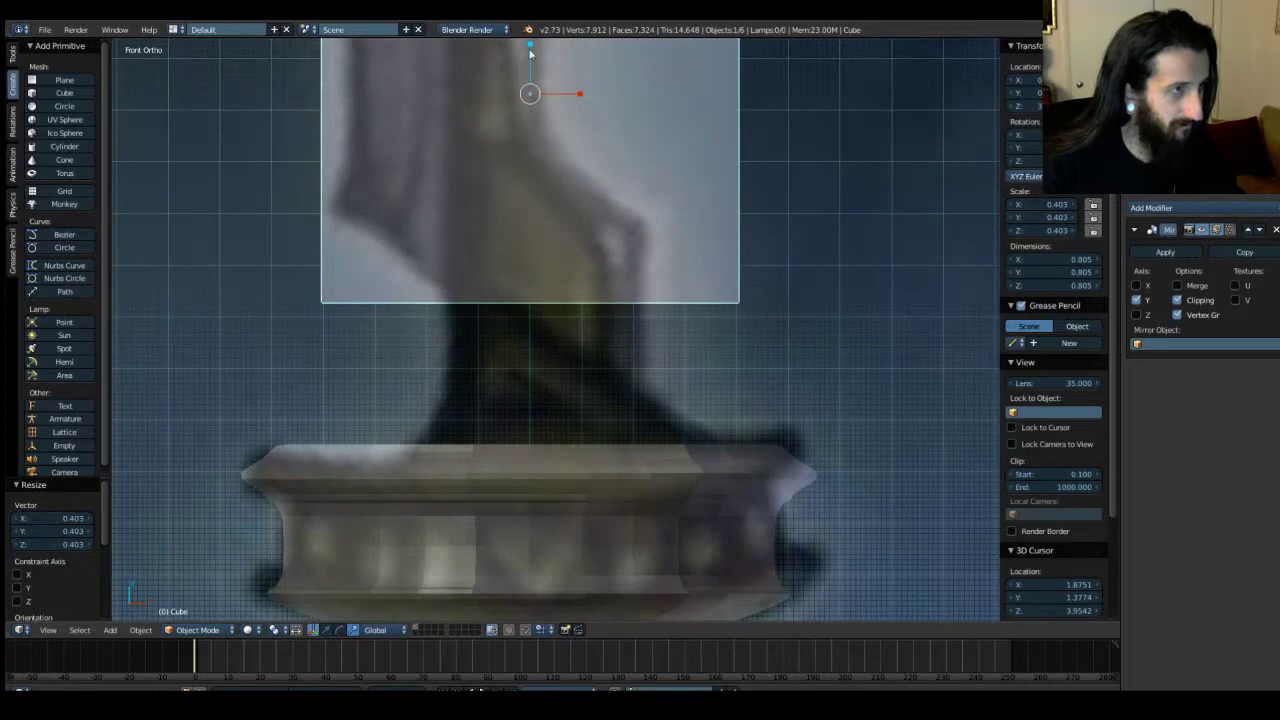
Lower the cube by about 0.457 along Z over the blade's base and add a Subdivision Surface modifier to it.
left_click_drag(530, 60, 563, 288)
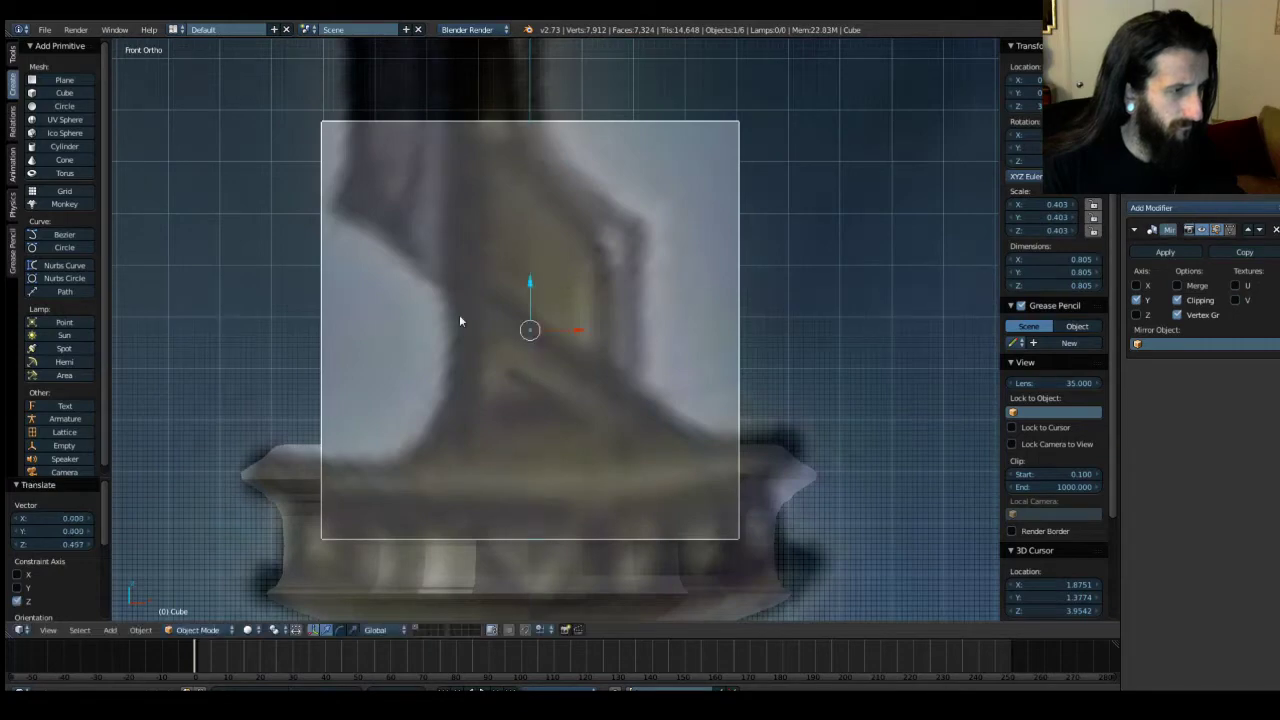
key("Tab")
key("a")
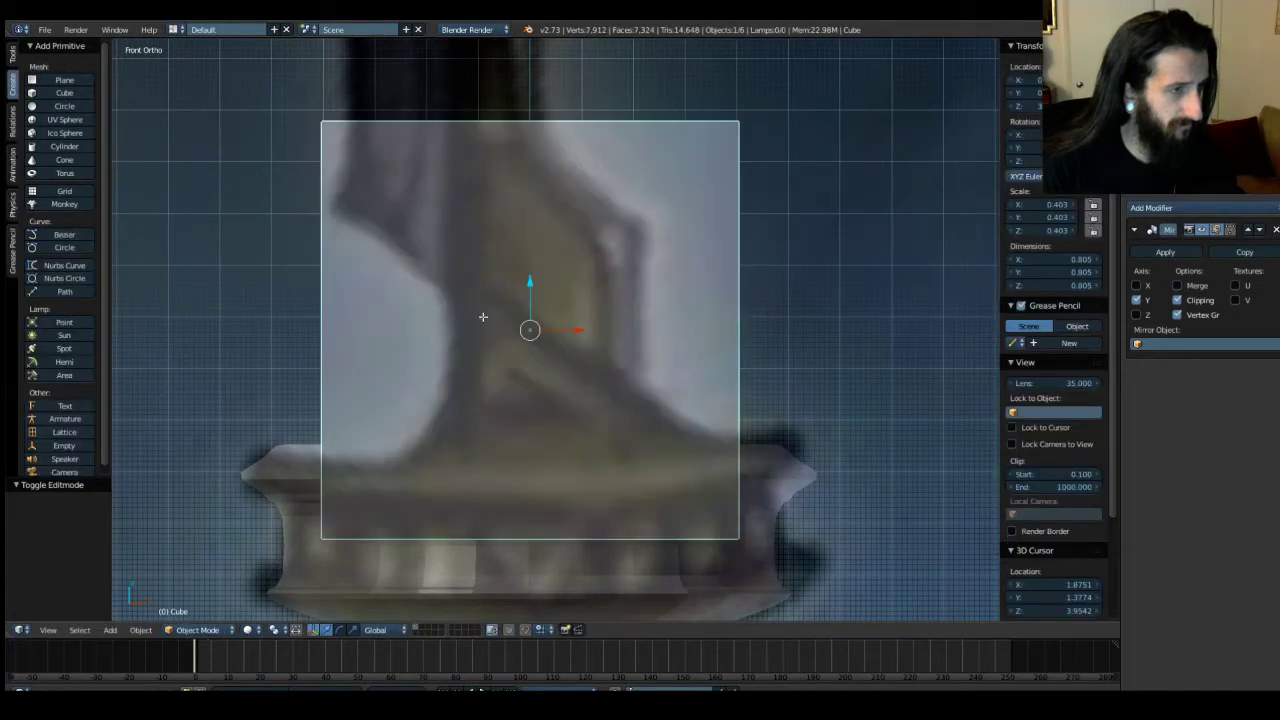
key("a")
left_click(1170, 222)
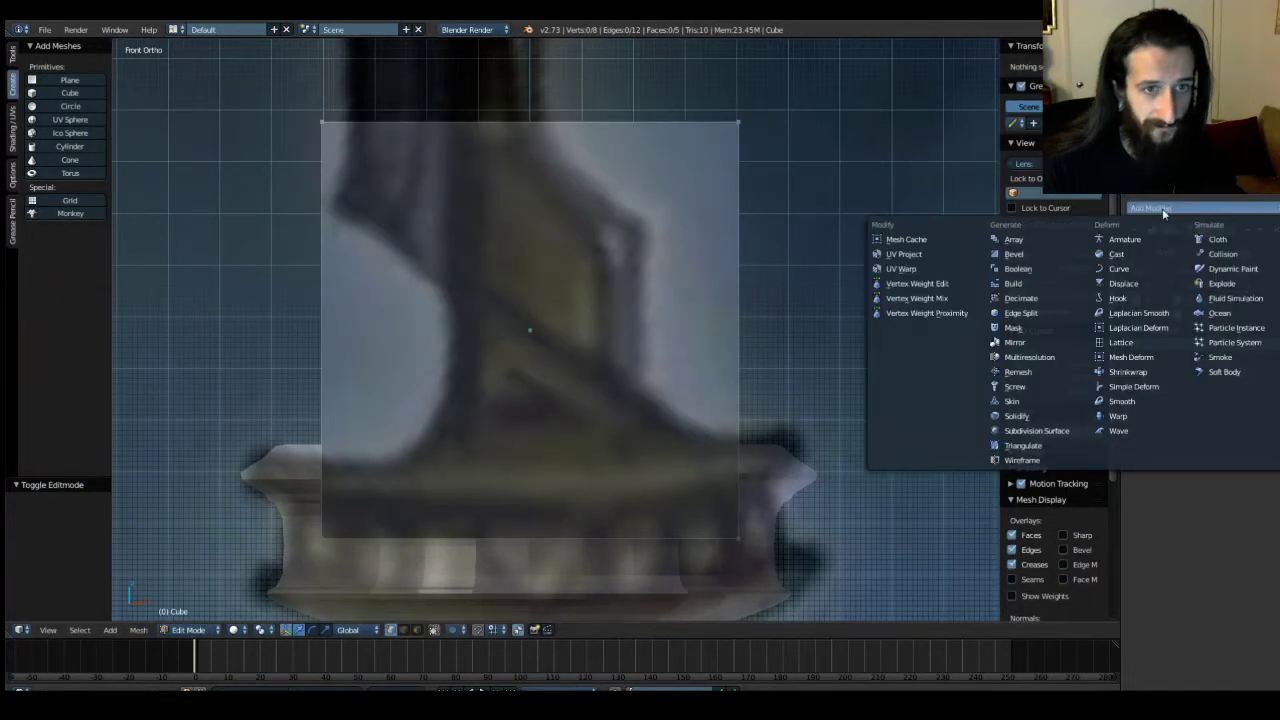
left_click(1062, 431)
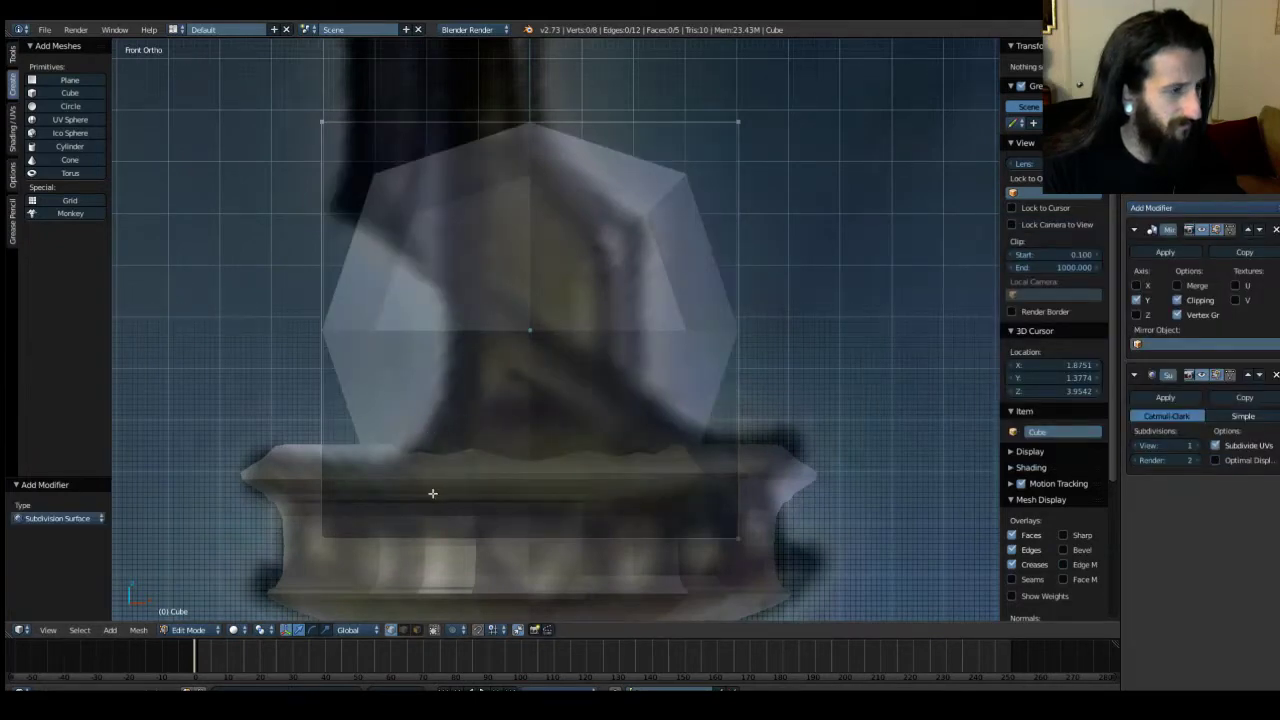
Add a centred vertical loop cut and a centred horizontal loop cut to the cube.
key("ctrl+r")
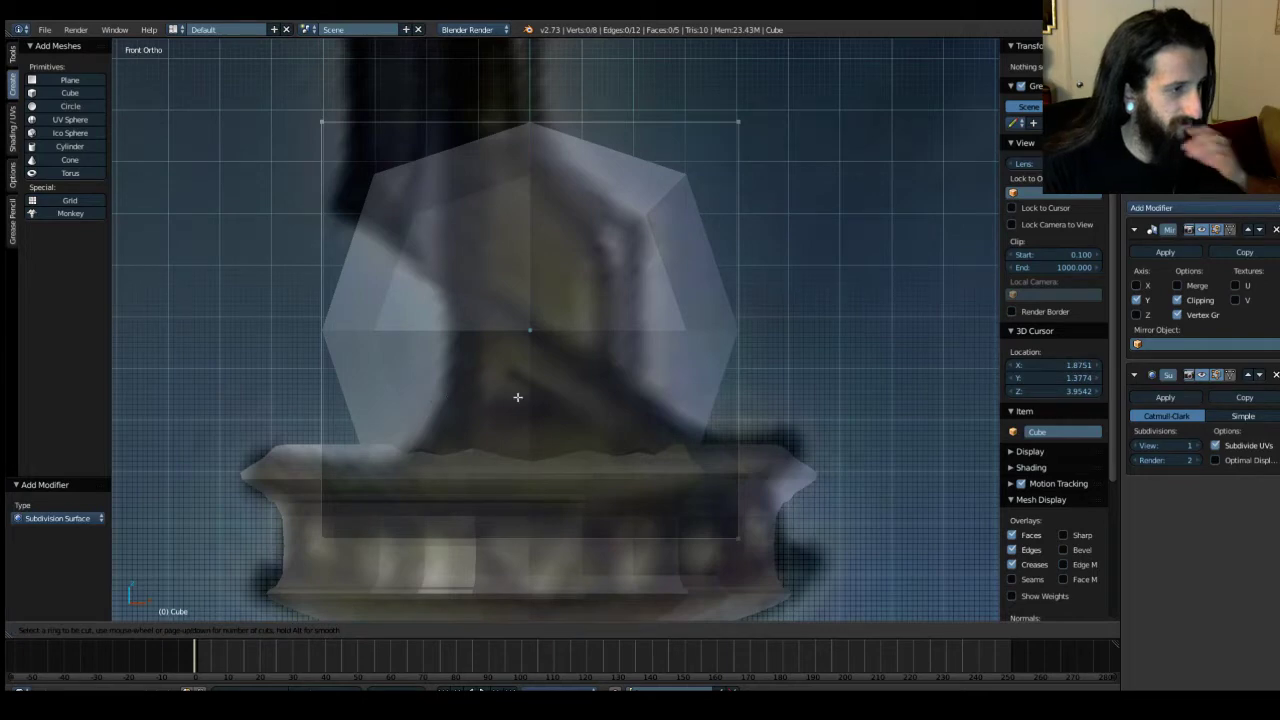
left_click(531, 125)
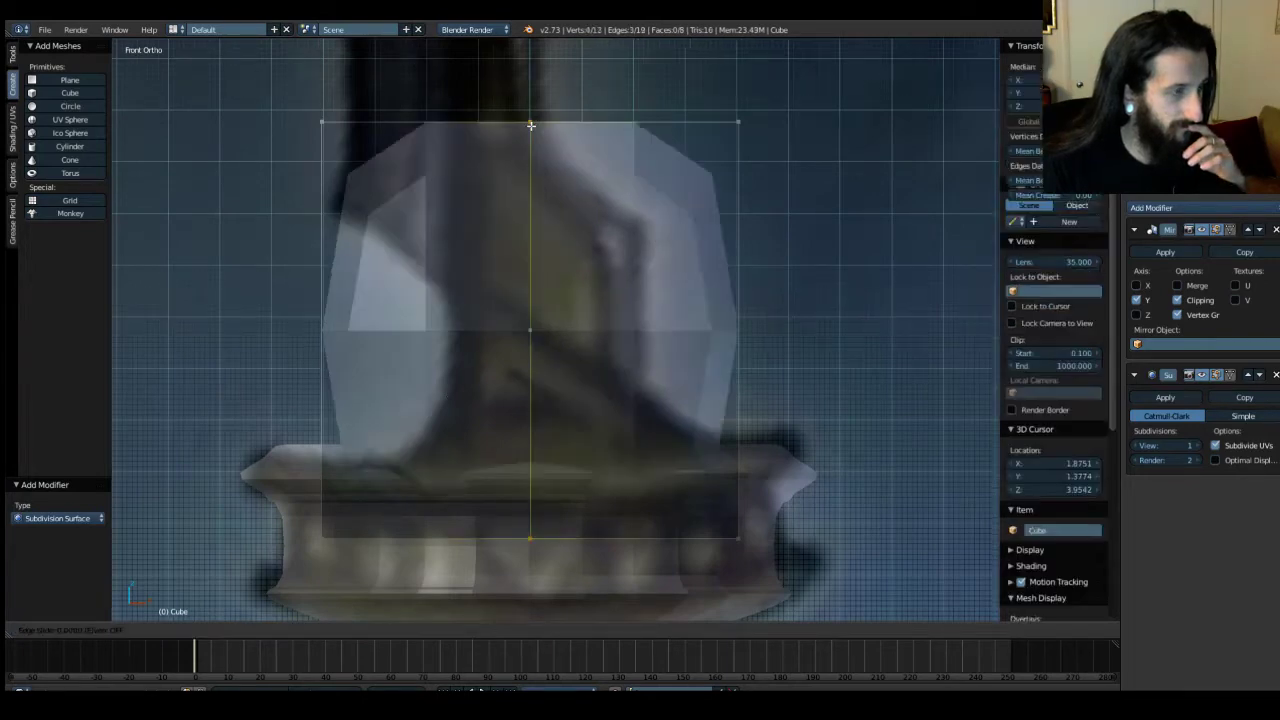
right_click(531, 125)
key("ctrl+r")
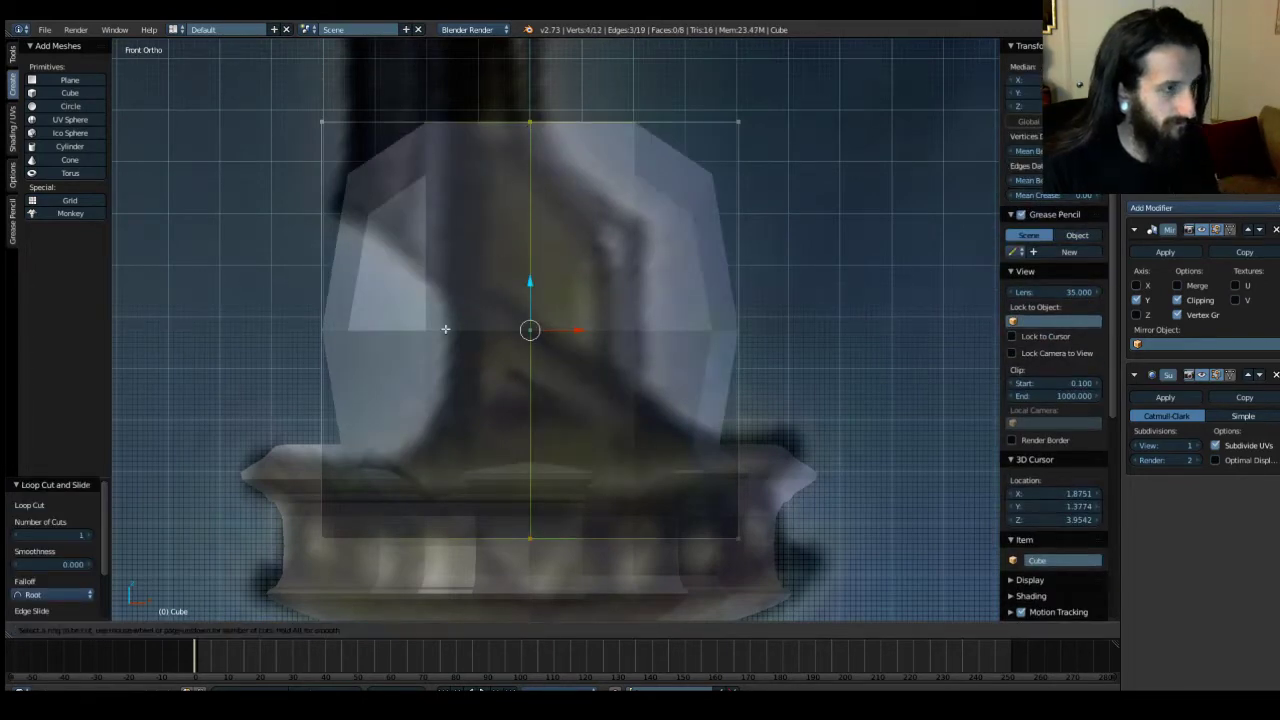
left_click(343, 330)
right_click(342, 331)
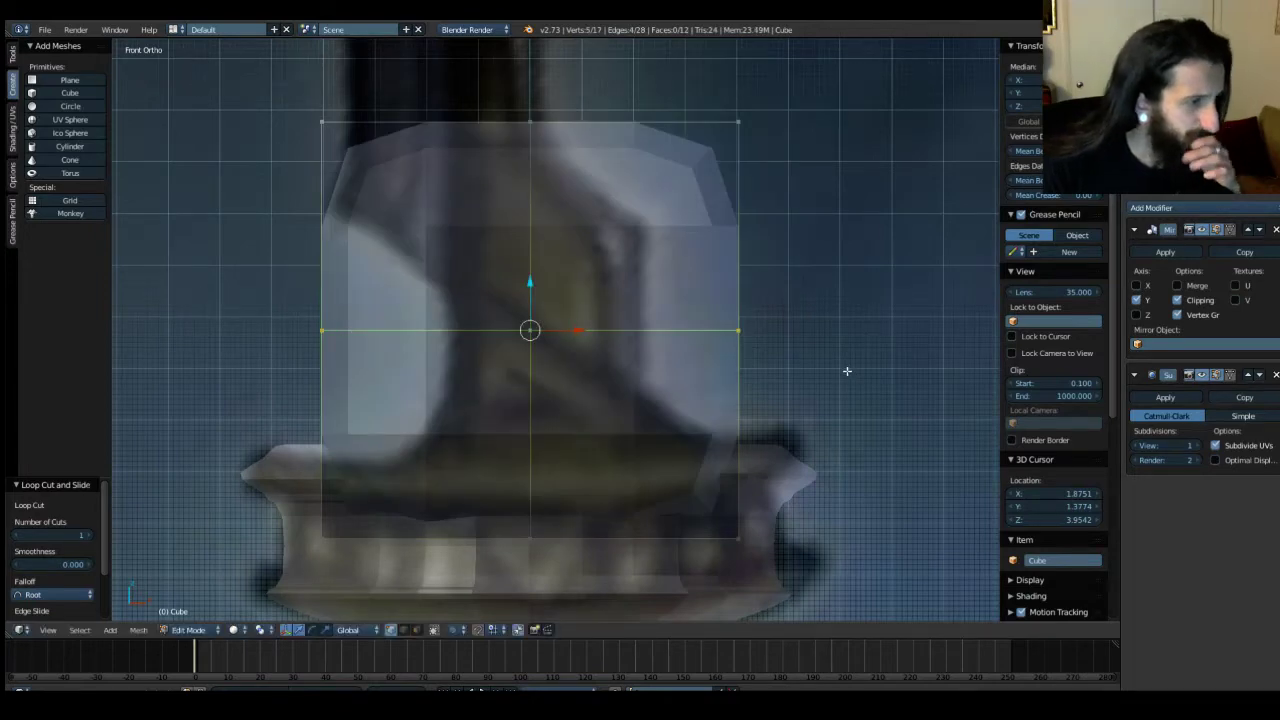
Add centred horizontal loop cuts to the lower and upper halves of the cube.
key("ctrl+r")
left_click(532, 447)
right_click(532, 447)
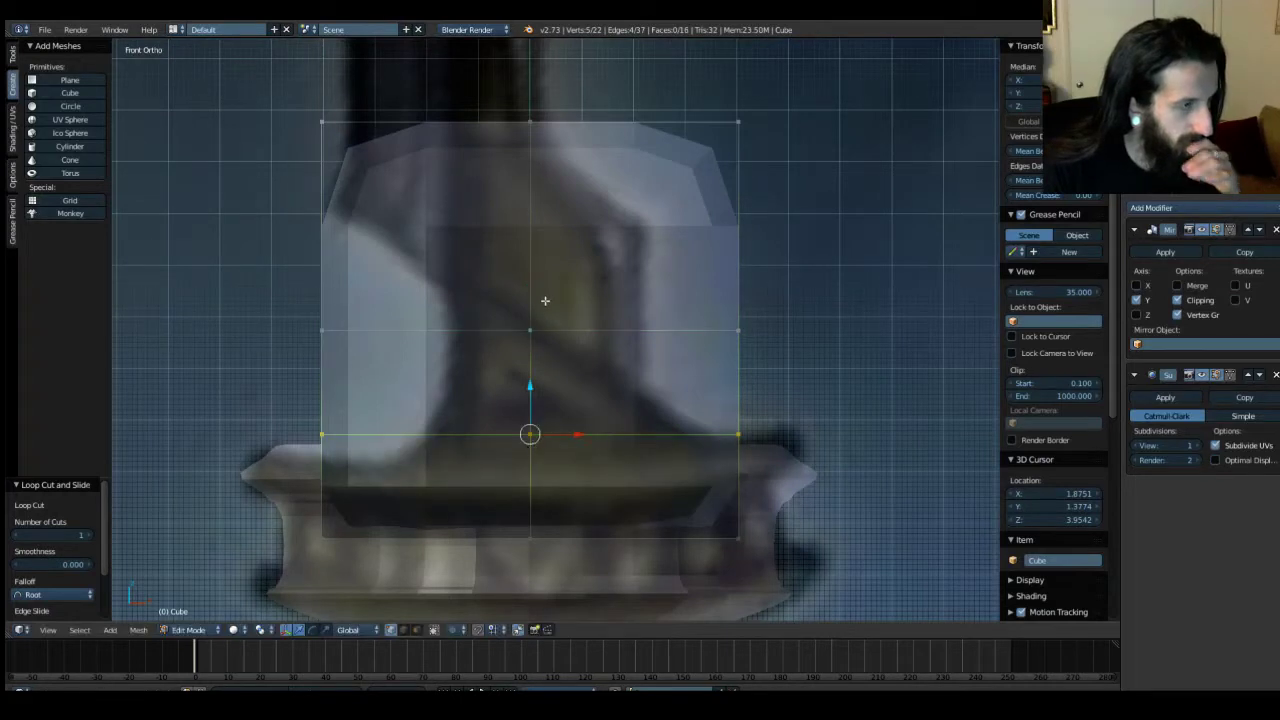
key("ctrl+r")
left_click(538, 250)
right_click(538, 250)
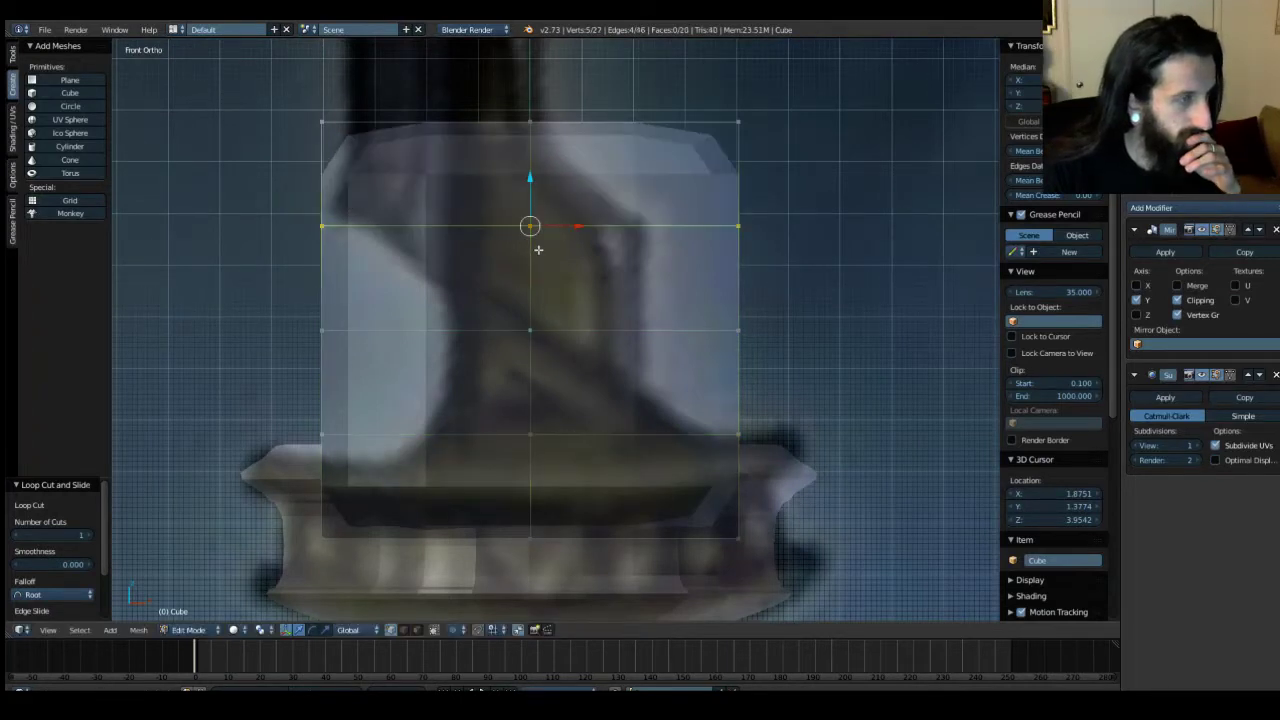
Add centred vertical loop cuts to the cube's left and right halves, forming a four-by-four grid on the front.
key("ctrl+r")
left_click(440, 271)
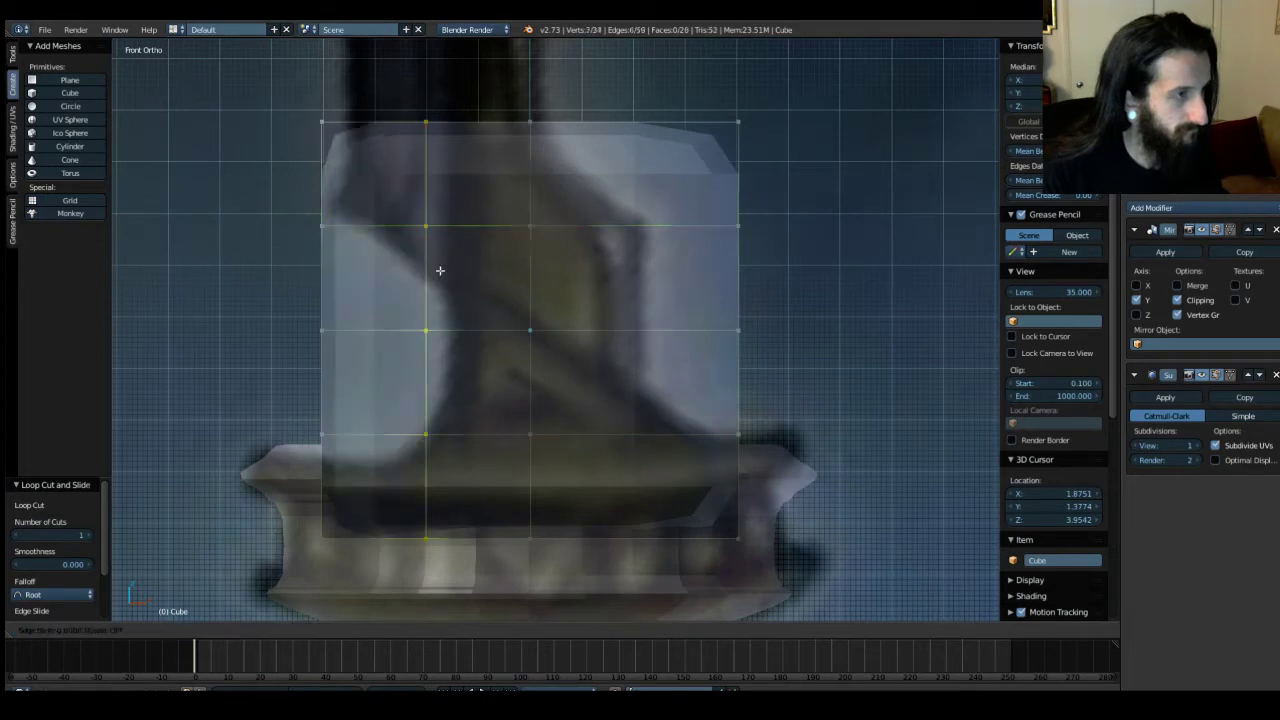
right_click(440, 271)
key("ctrl+r")
left_click(669, 264)
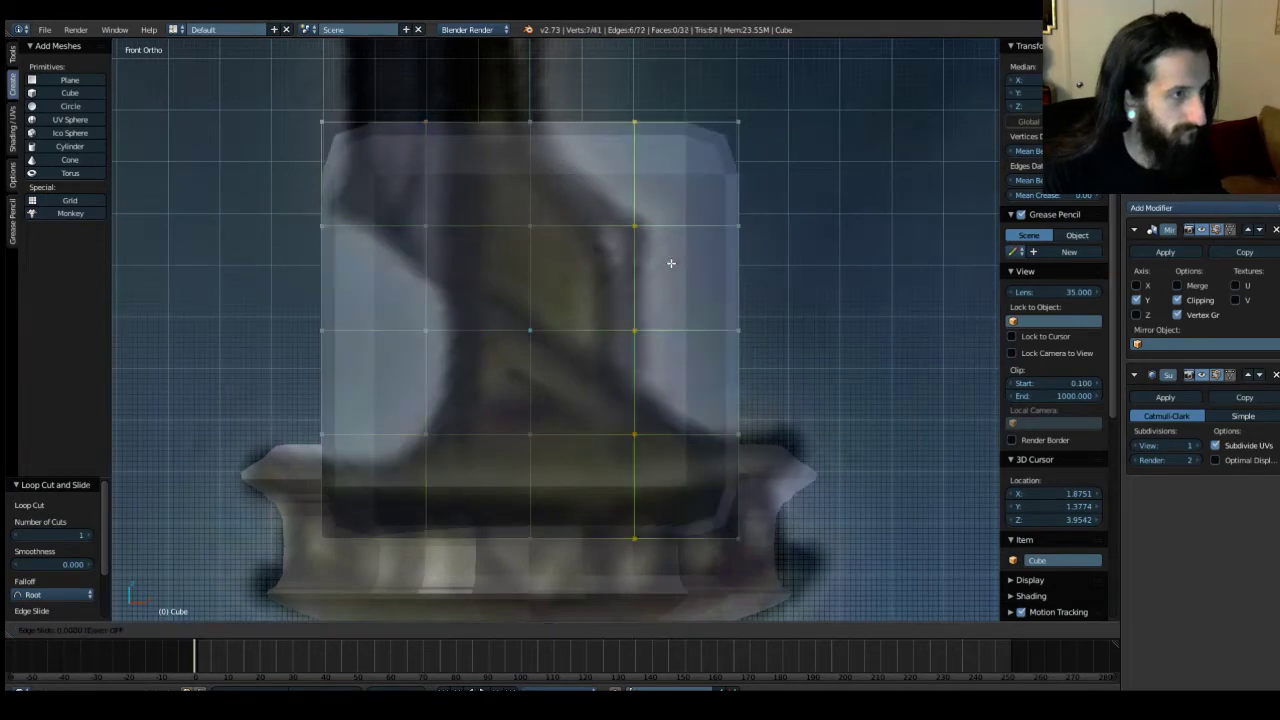
right_click(669, 264)
Add a centred loop cut across the cube's depth and check the smoothed shape in Object Mode before resuming mesh editing in front view.
middle_click_drag(664, 266, 479, 318)
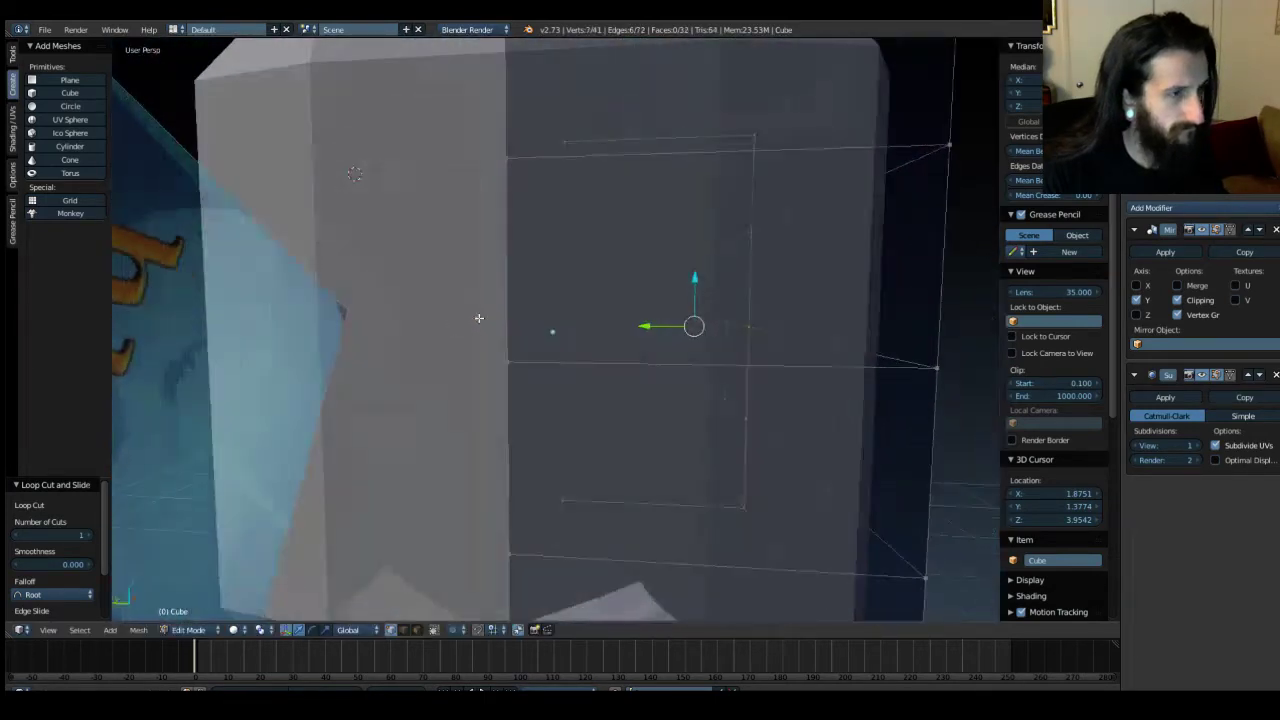
key("ctrl+r")
left_click(683, 287)
right_click(683, 287)
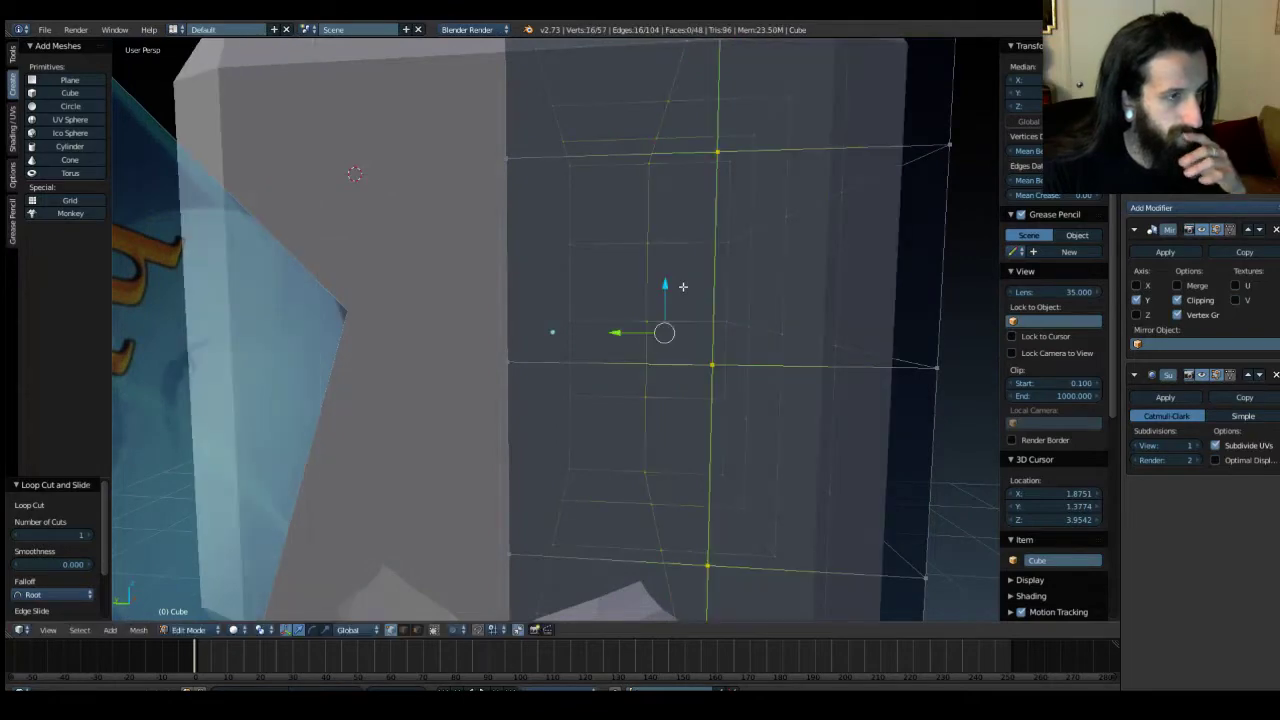
middle_click_drag(863, 325, 733, 334)
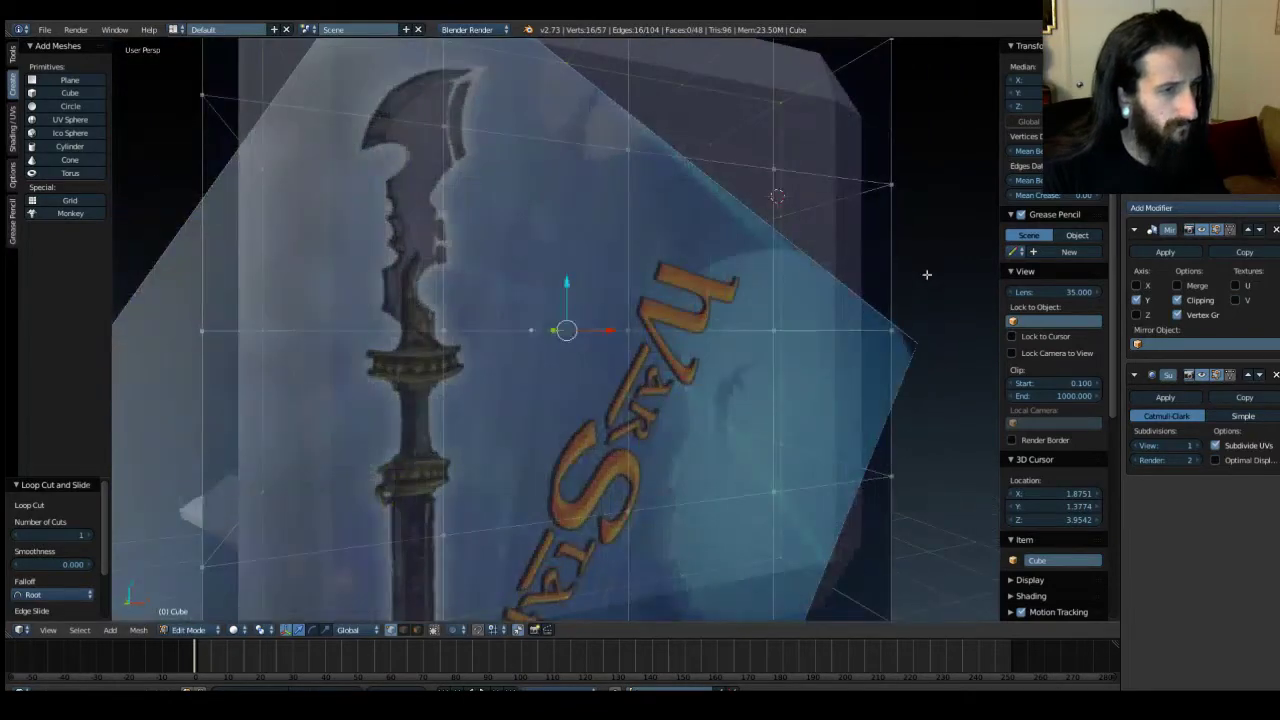
key("a")
key("Tab")
key("KP_1")
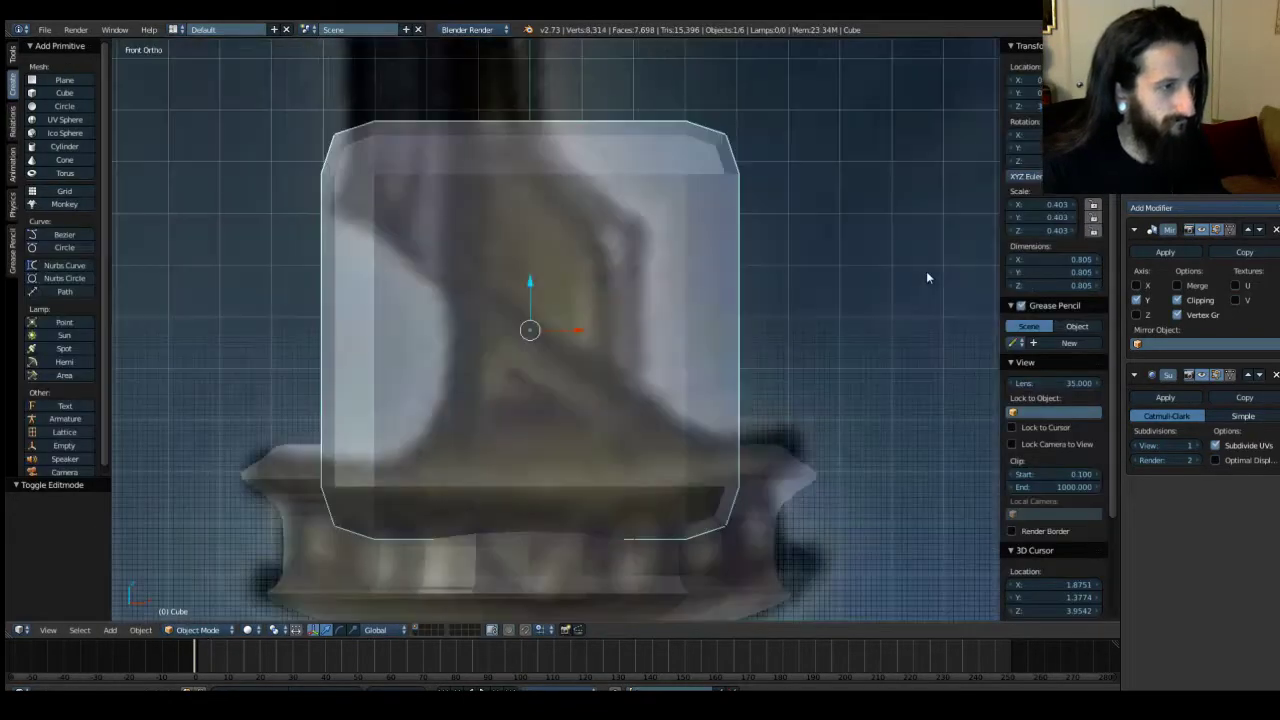
key("Tab")
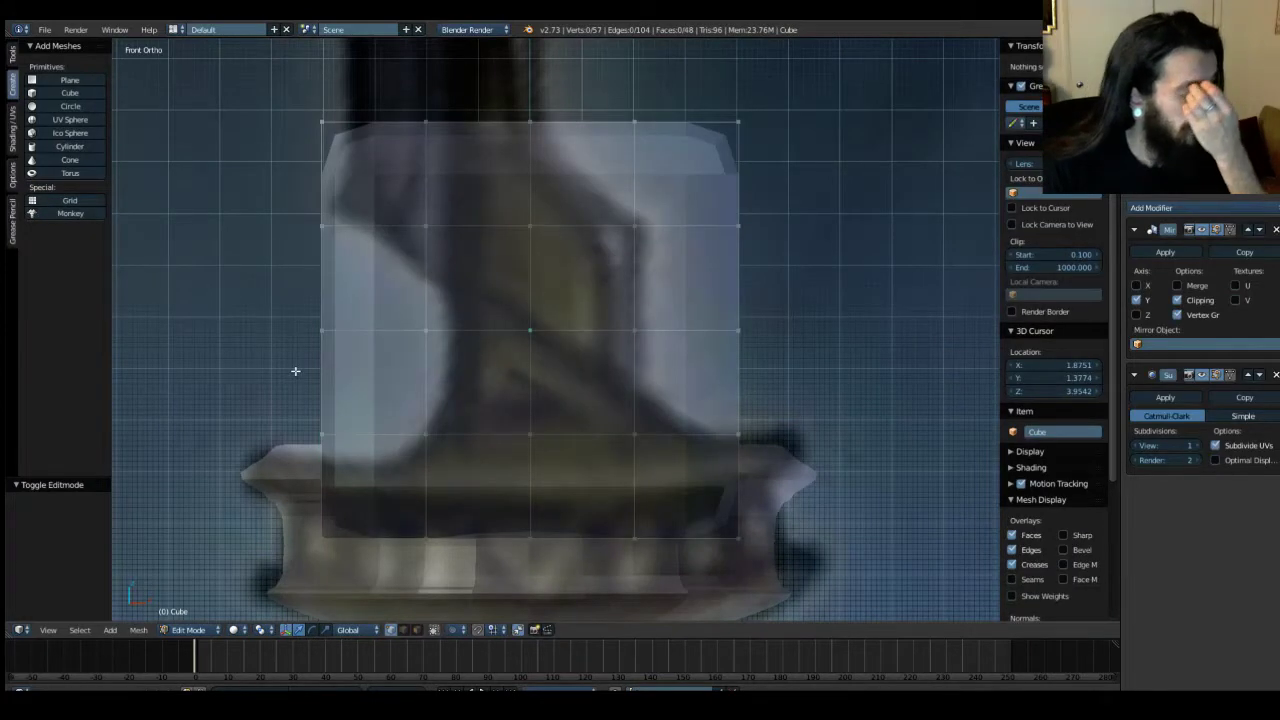
Try shifting the lower-left vertices along X, undo the shift, and remove the cube's Subdivision Surface modifier.
left_click_drag(294, 408, 470, 440)
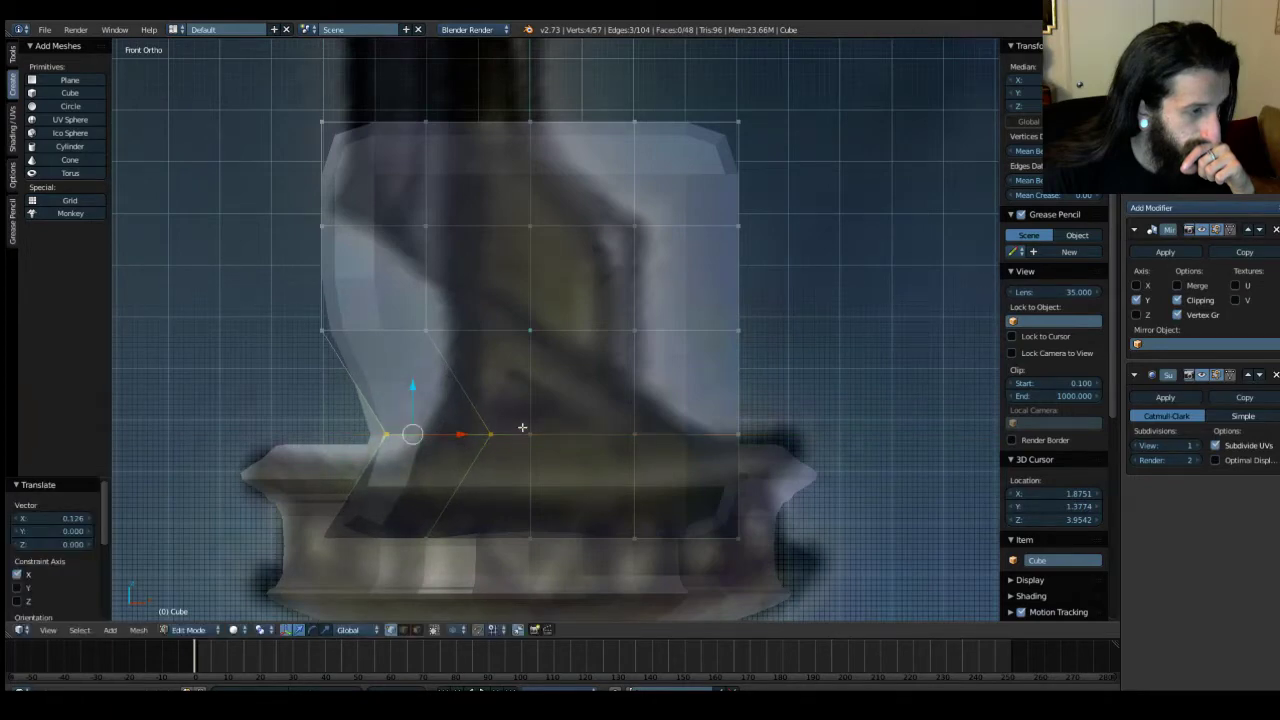
key("ctrl+z")
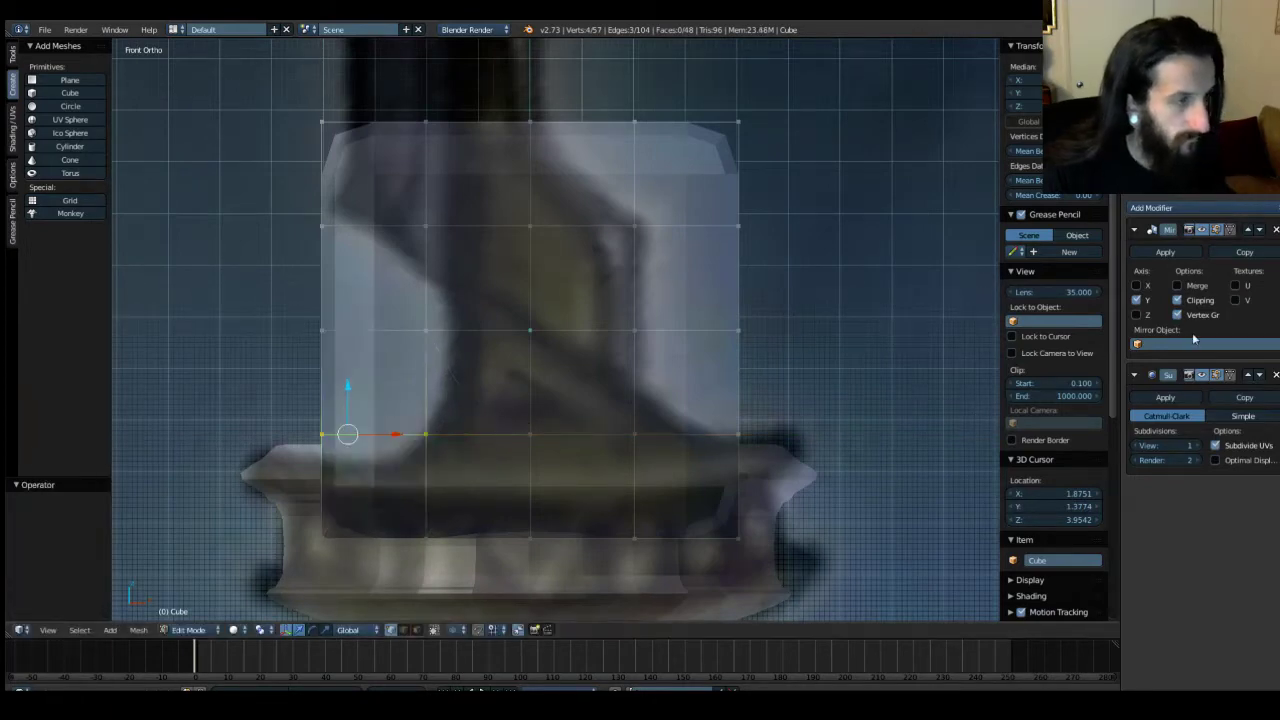
left_click(1275, 374)
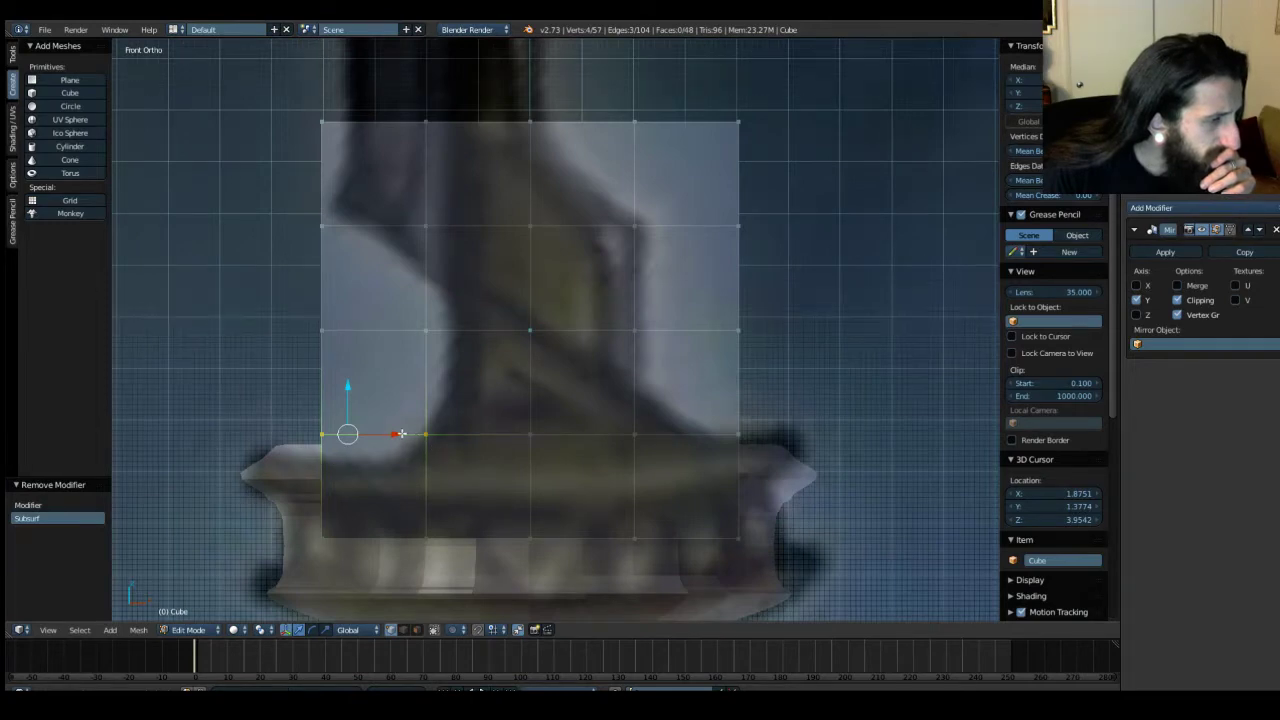
Shift the left vertices of the second-lowest row 0.179 and its centre vertex 0.135 along X toward the blade's base outline.
left_click_drag(401, 433, 495, 447)
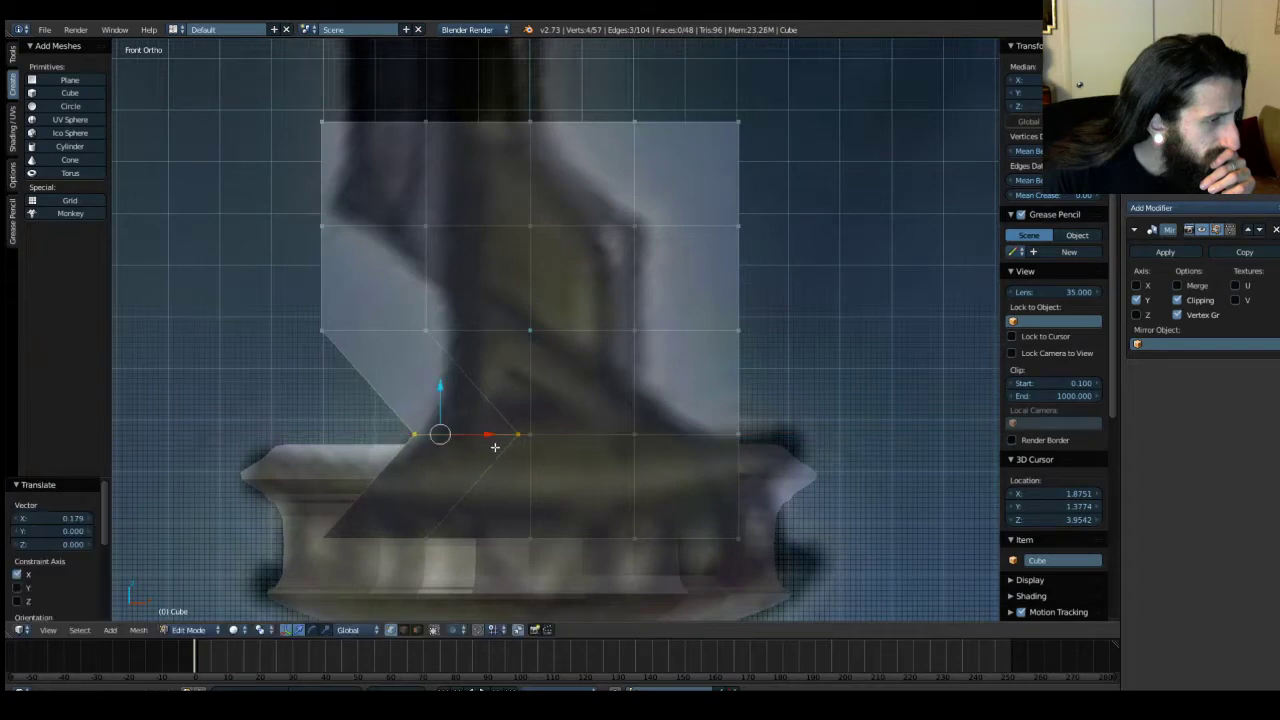
right_click(549, 453)
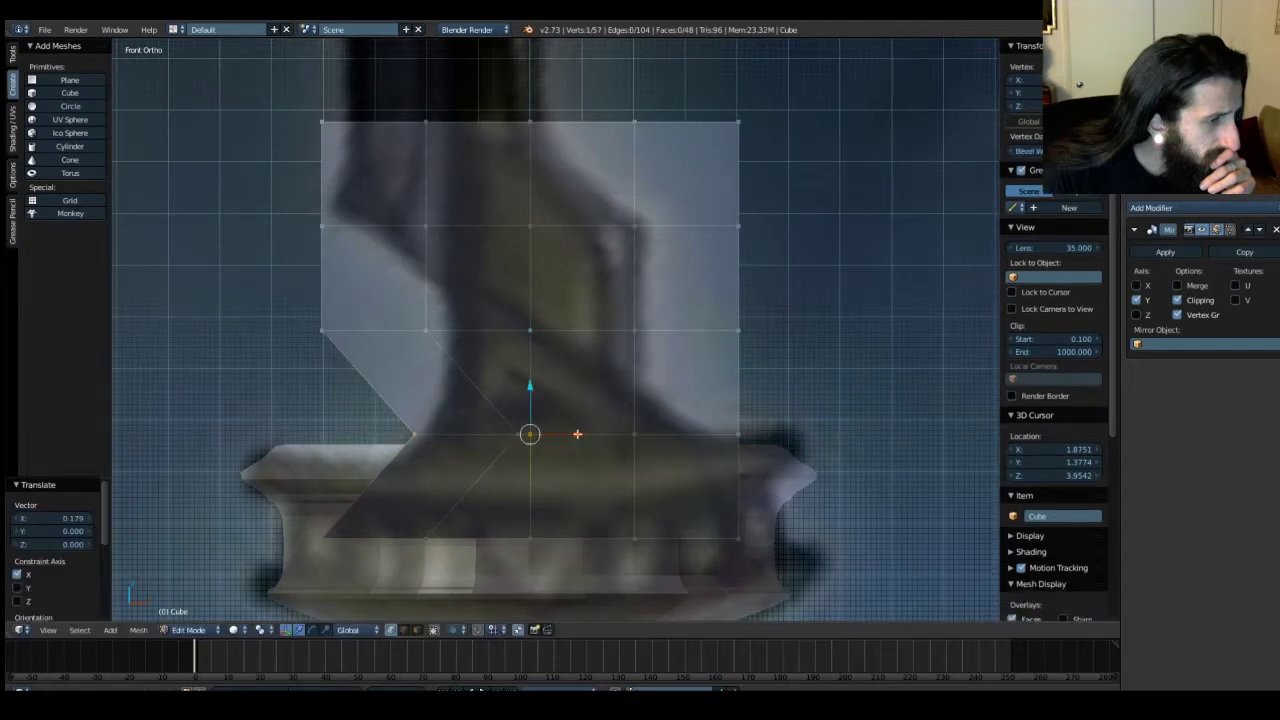
left_click_drag(577, 434, 645, 453)
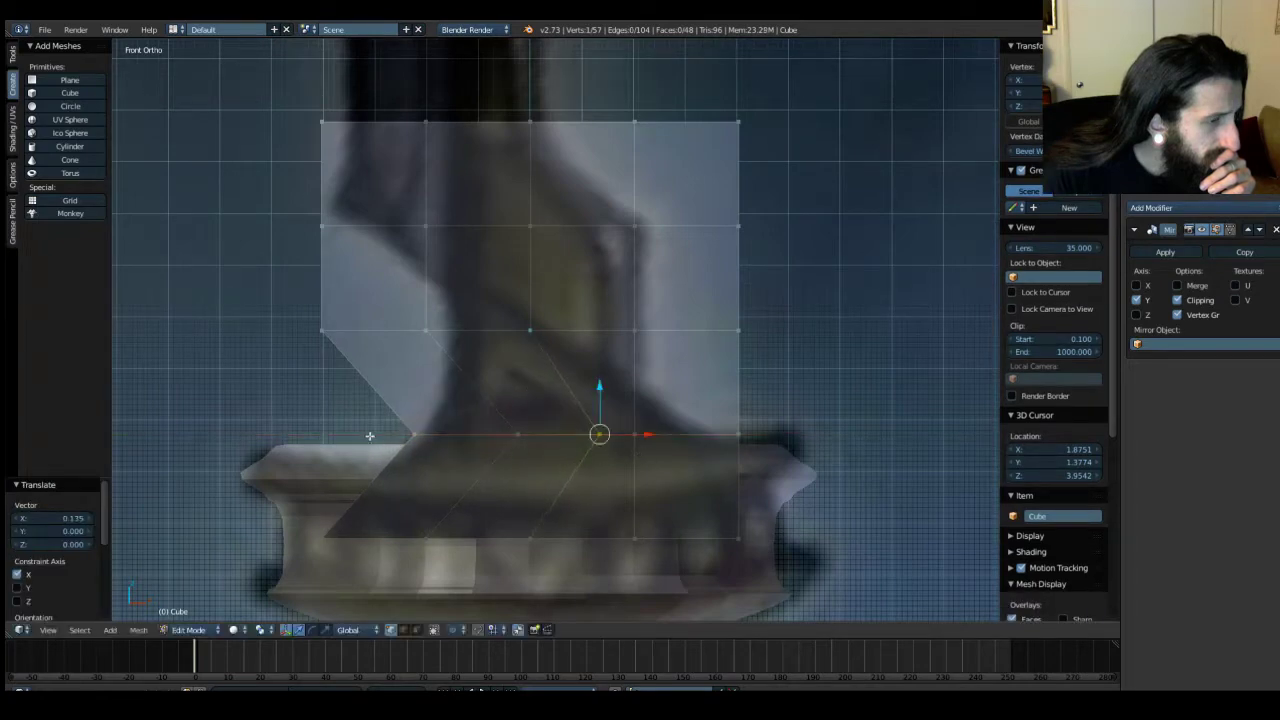
mouse_move(399, 420)
left_mouse_down()
mouse_move(446, 445)
mouse_move(541, 452)
mouse_move(578, 440)
mouse_move(563, 443)
left_mouse_up()
key("ctrl+z")
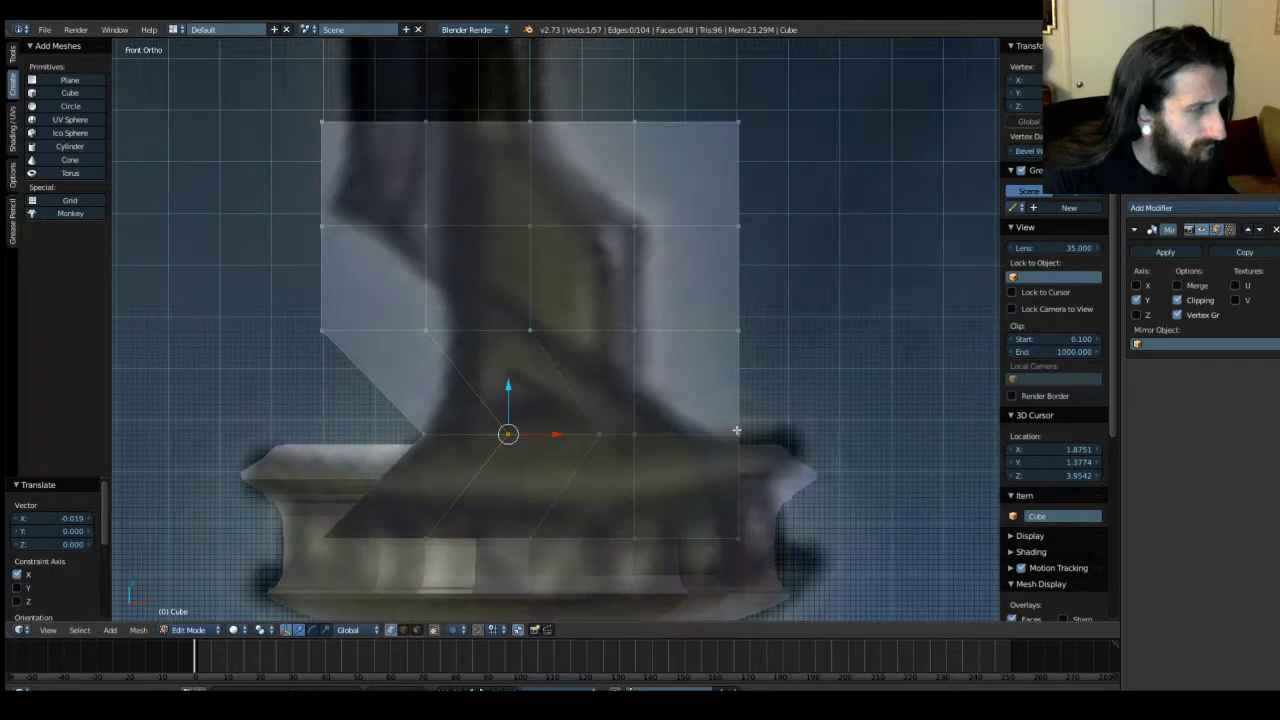
Lower the right-edge vertices of the second-lowest row 0.026 along Z and select the whole middle row for scaling.
left_click_drag(715, 413, 764, 456)
left_click_drag(738, 387, 740, 400)
left_click_drag(767, 343, 718, 304)
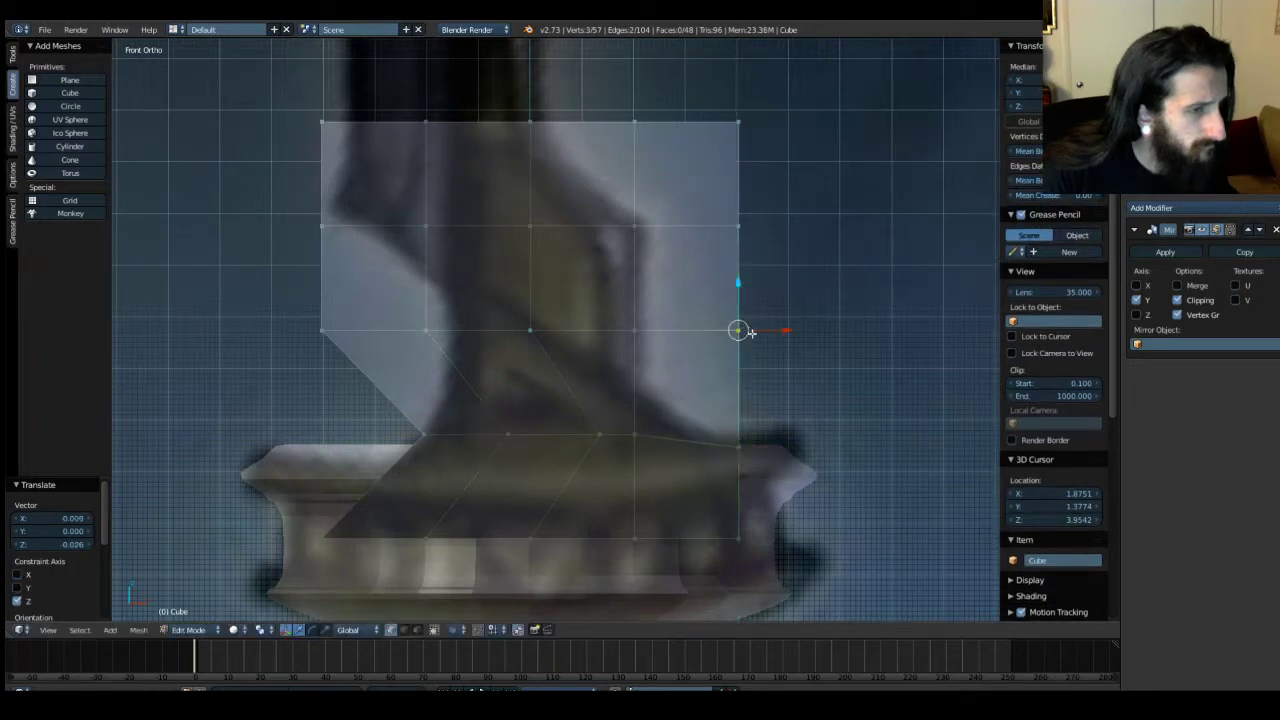
left_click_drag(611, 303, 818, 393)
left_click_drag(287, 295, 789, 375)
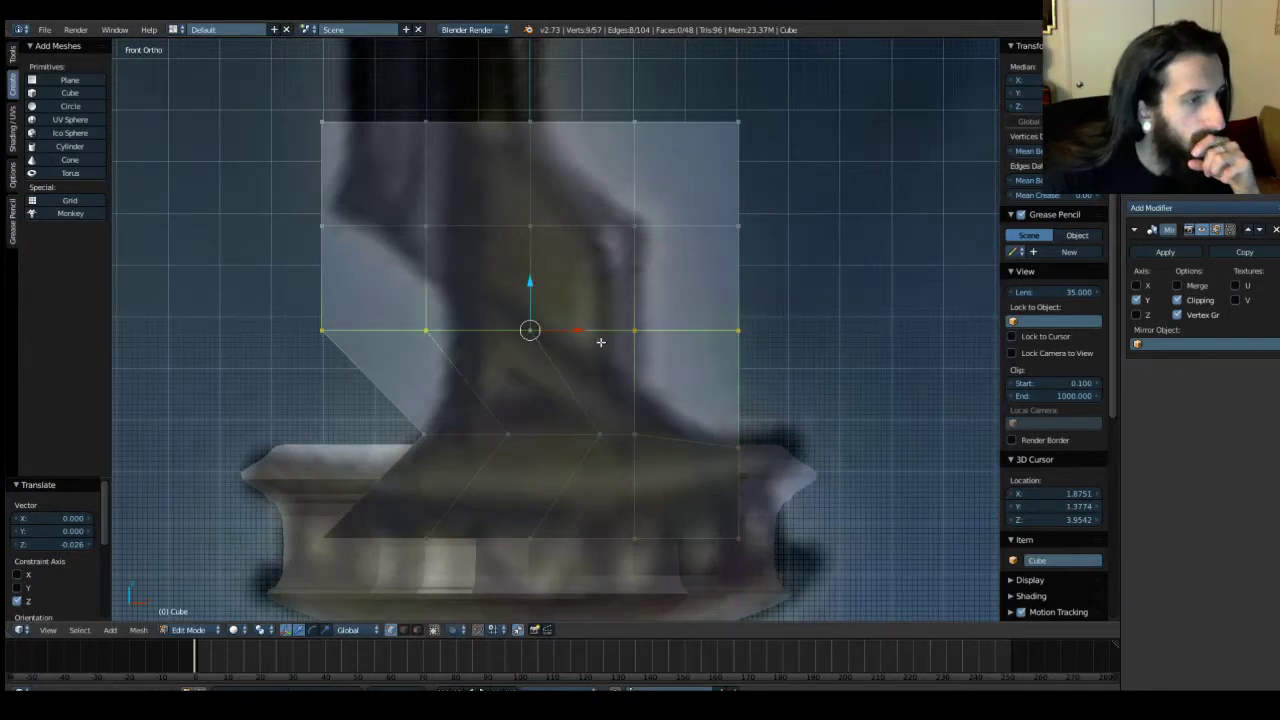
key("r")
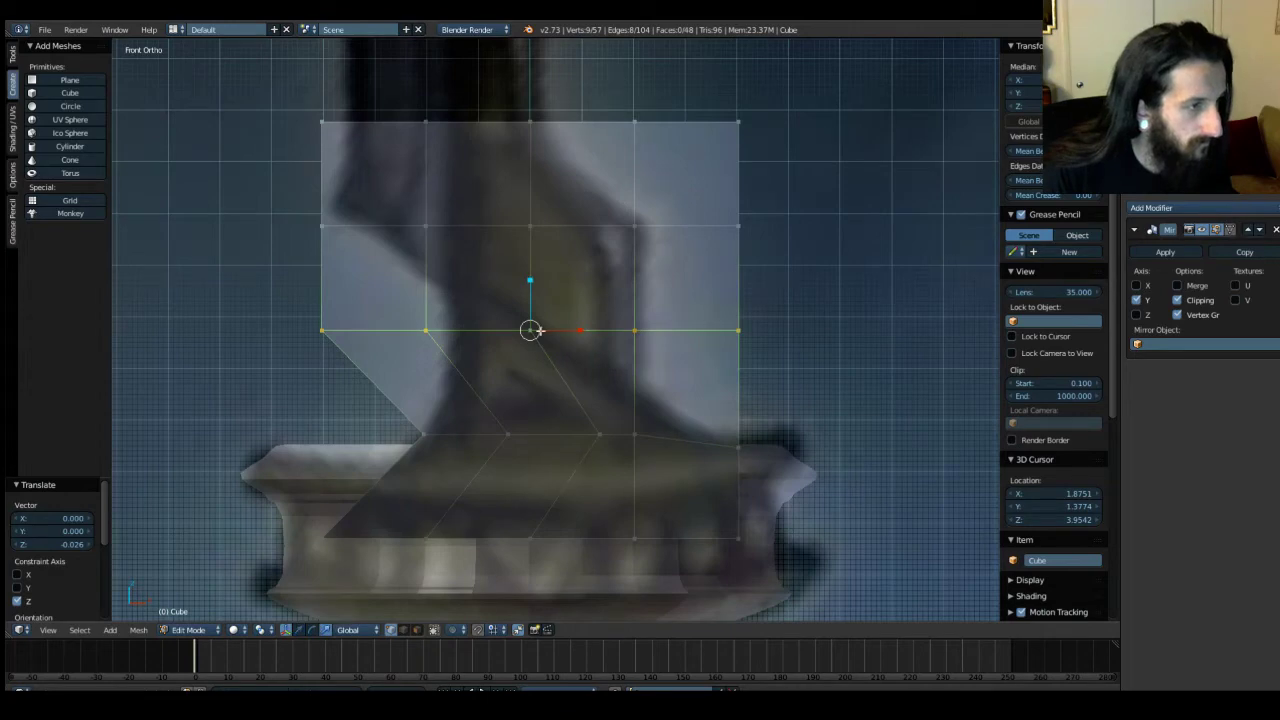
left_click_drag(540, 331, 533, 331)
Undo the vertex moves on the cube back to its even grid.
key("ctrl+z")
key("ctrl+z")
key("ctrl+z")
key("ctrl+z")
key("ctrl+z")
key("ctrl+z")
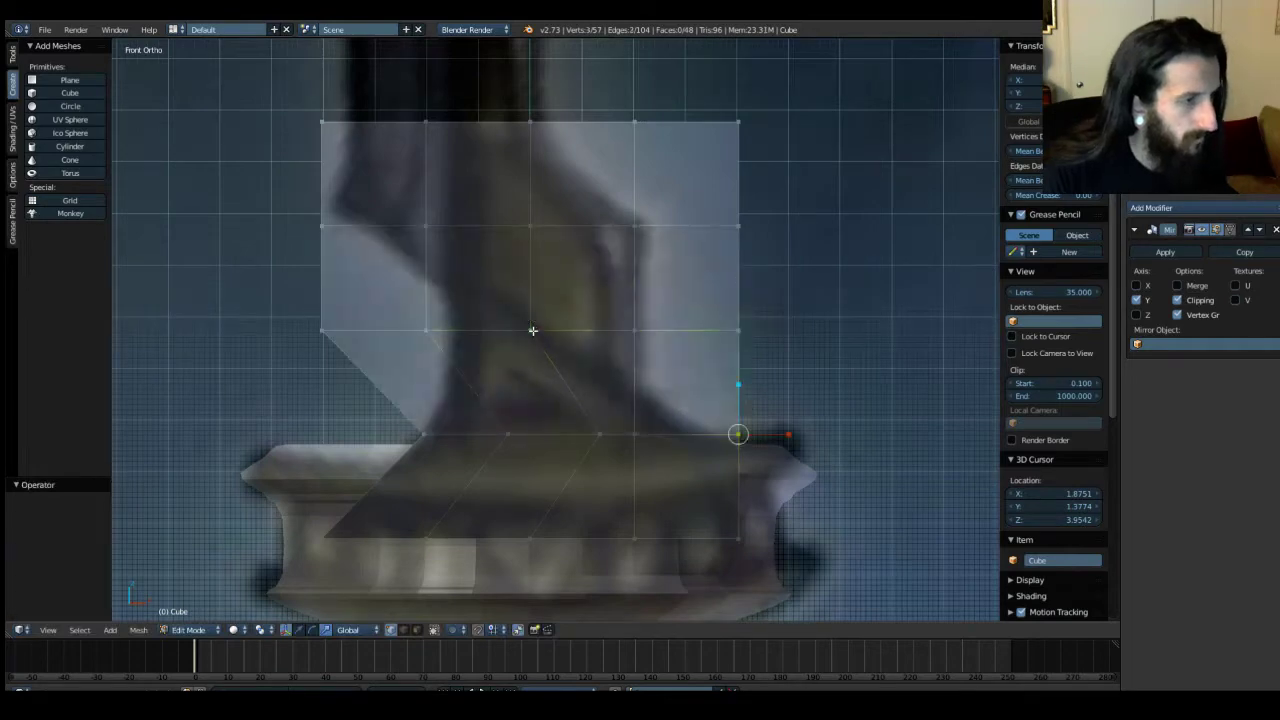
key("ctrl+z")
key("ctrl+z")
key("ctrl+z")
key("ctrl+z")
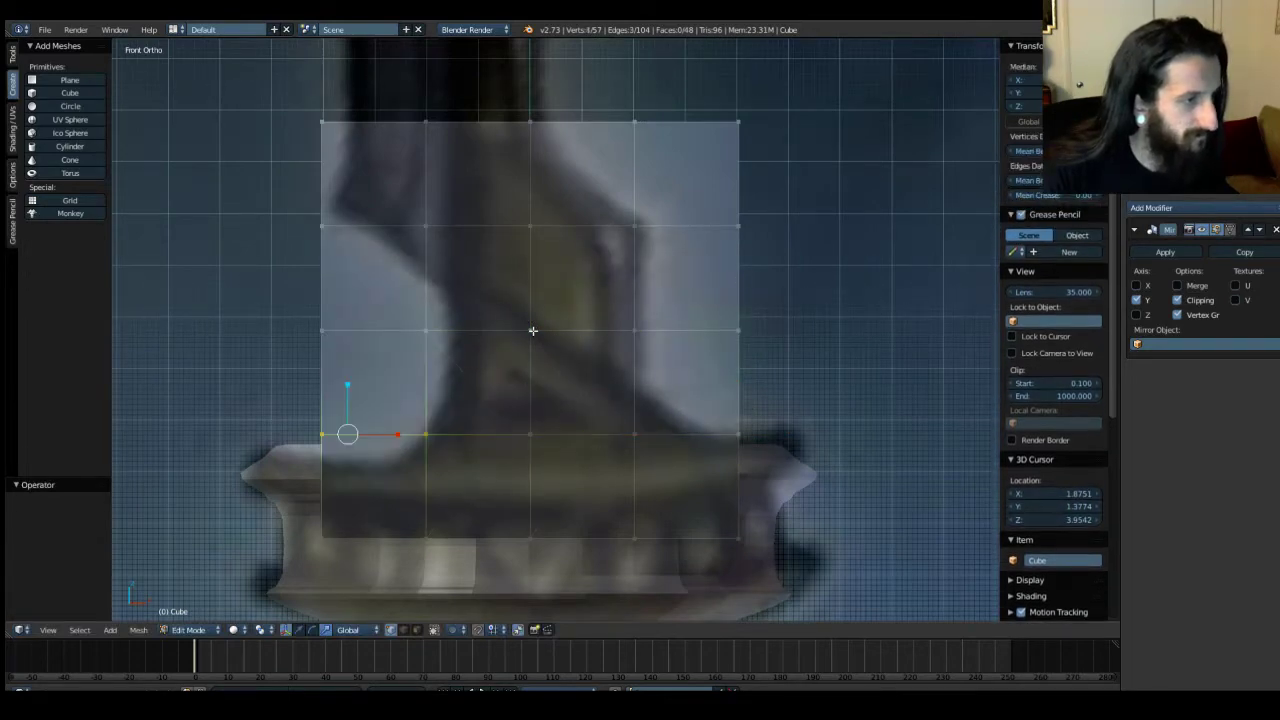
key("a")
key("b")
left_click_drag(257, 387, 825, 453)
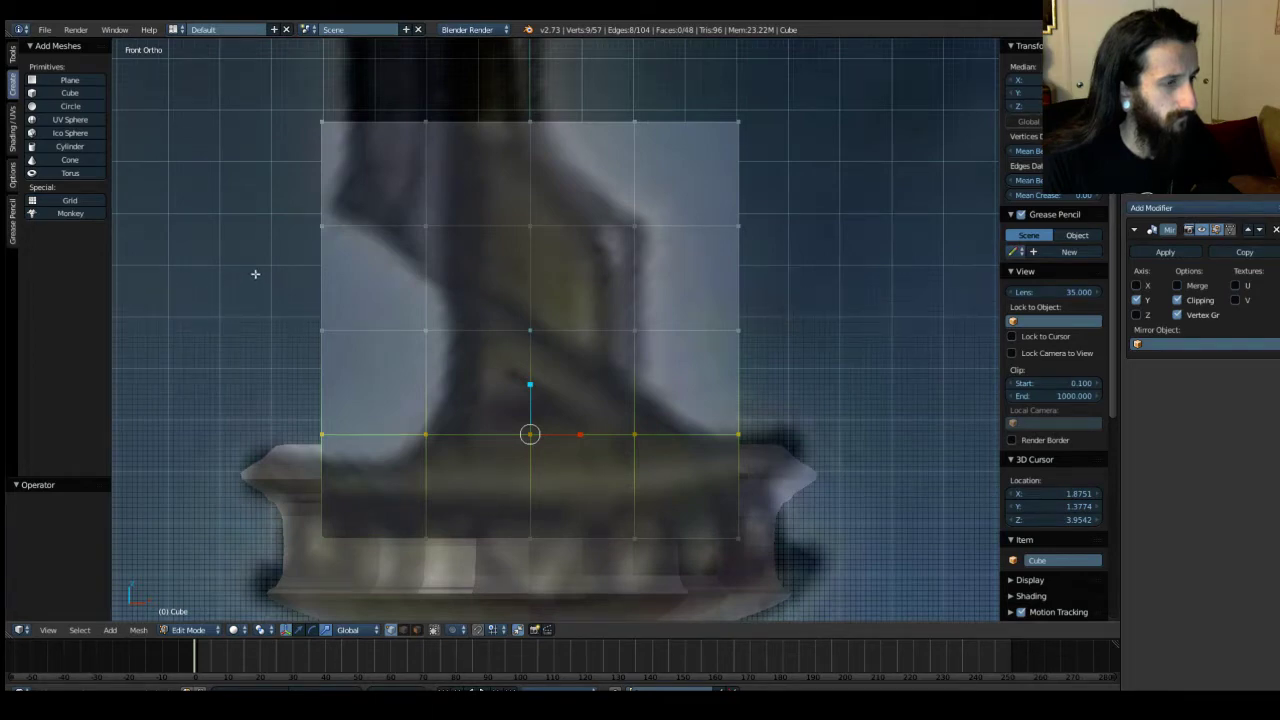
key("a")
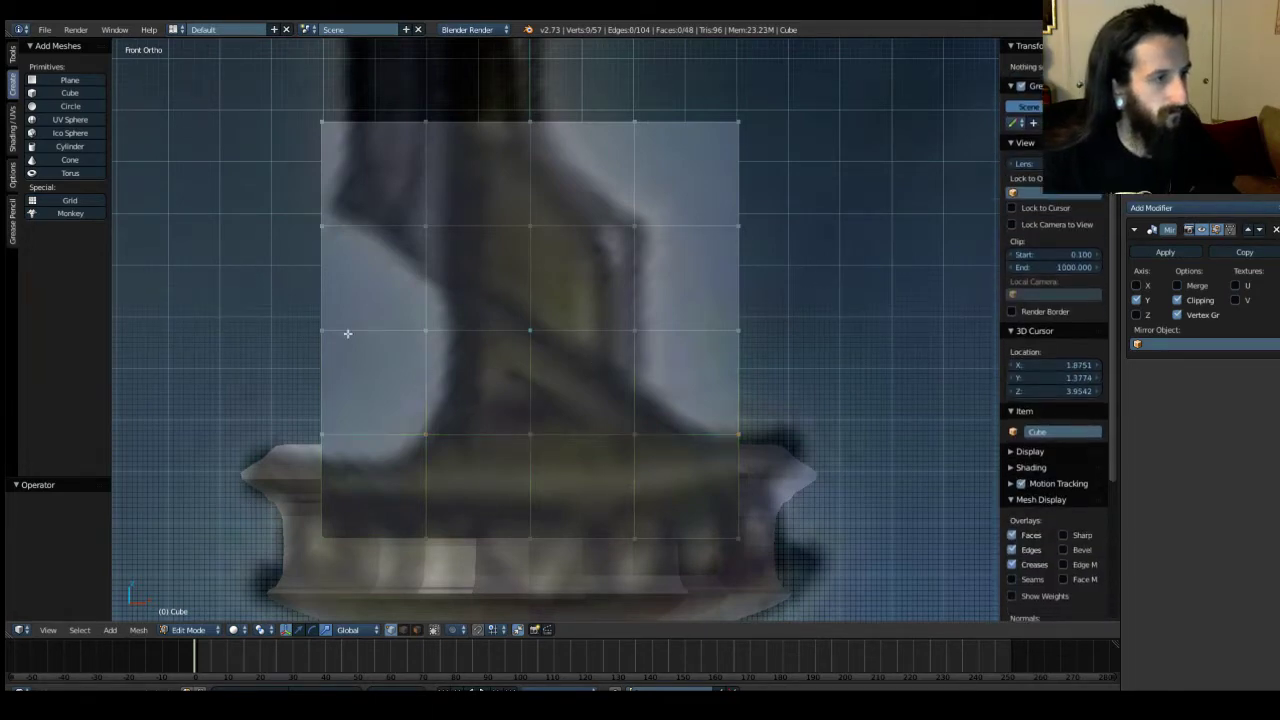
Leave mesh editing and delete the cube standing on the staff's upper guard.
mouse_move(347, 333)
middle_mouse_down()
mouse_move(306, 316)
mouse_move(328, 318)
middle_mouse_up()
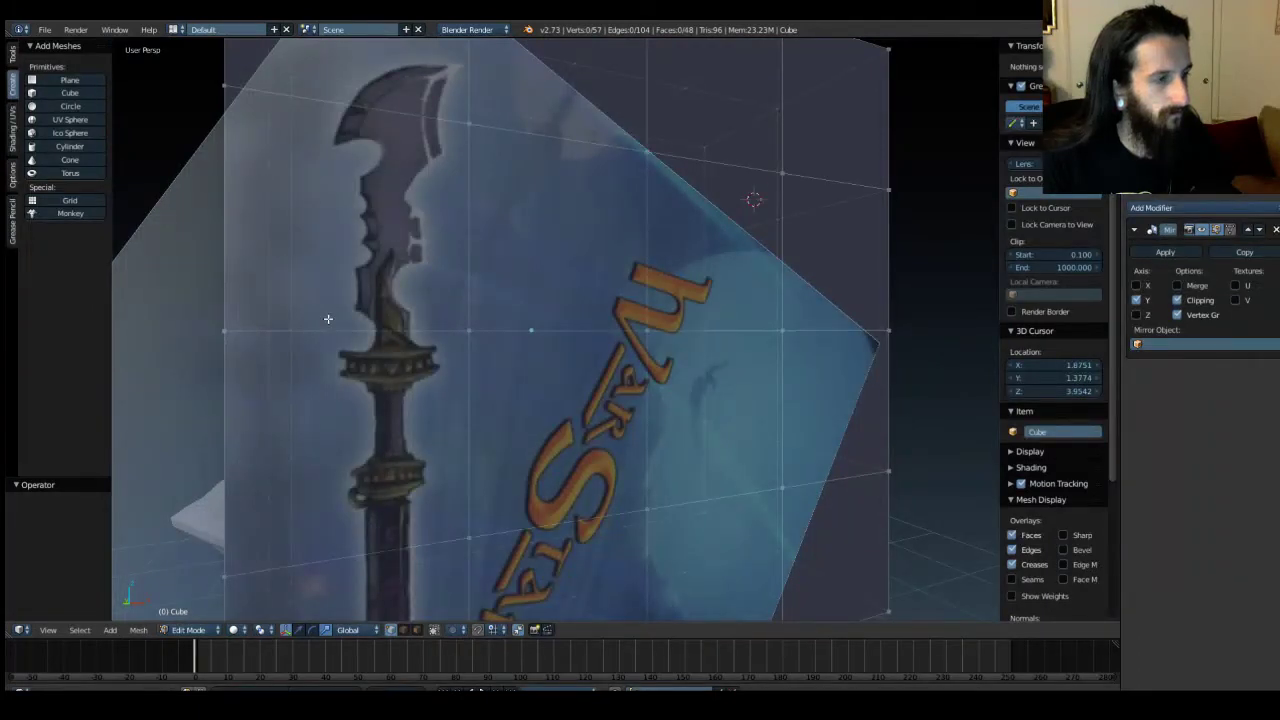
middle_click_drag(328, 318, 408, 332)
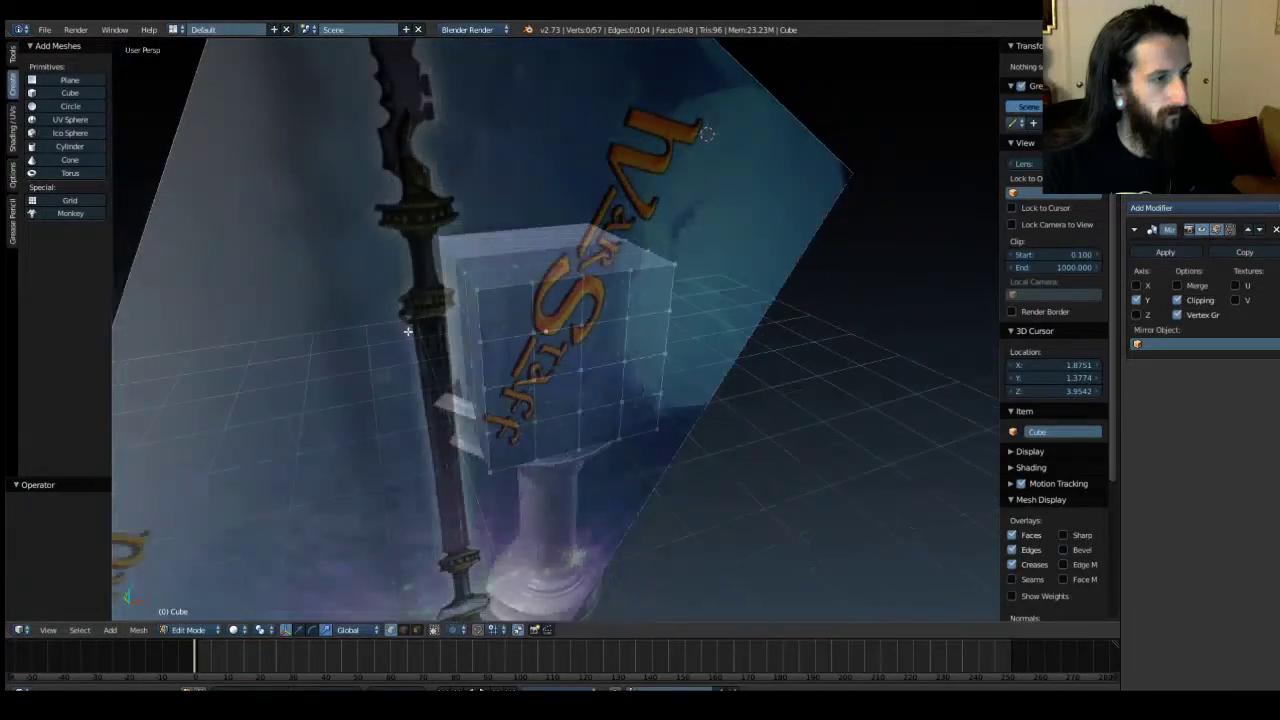
right_click(528, 334)
key("Tab")
right_click(548, 520)
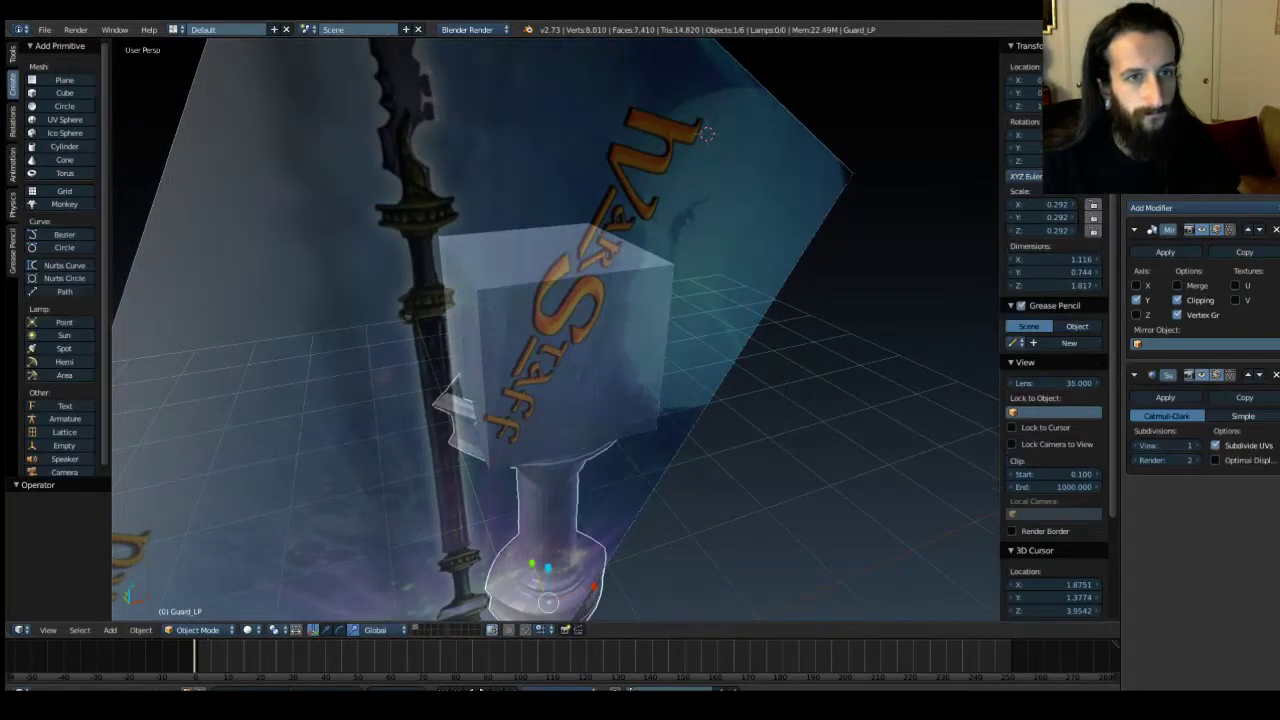
key("x")
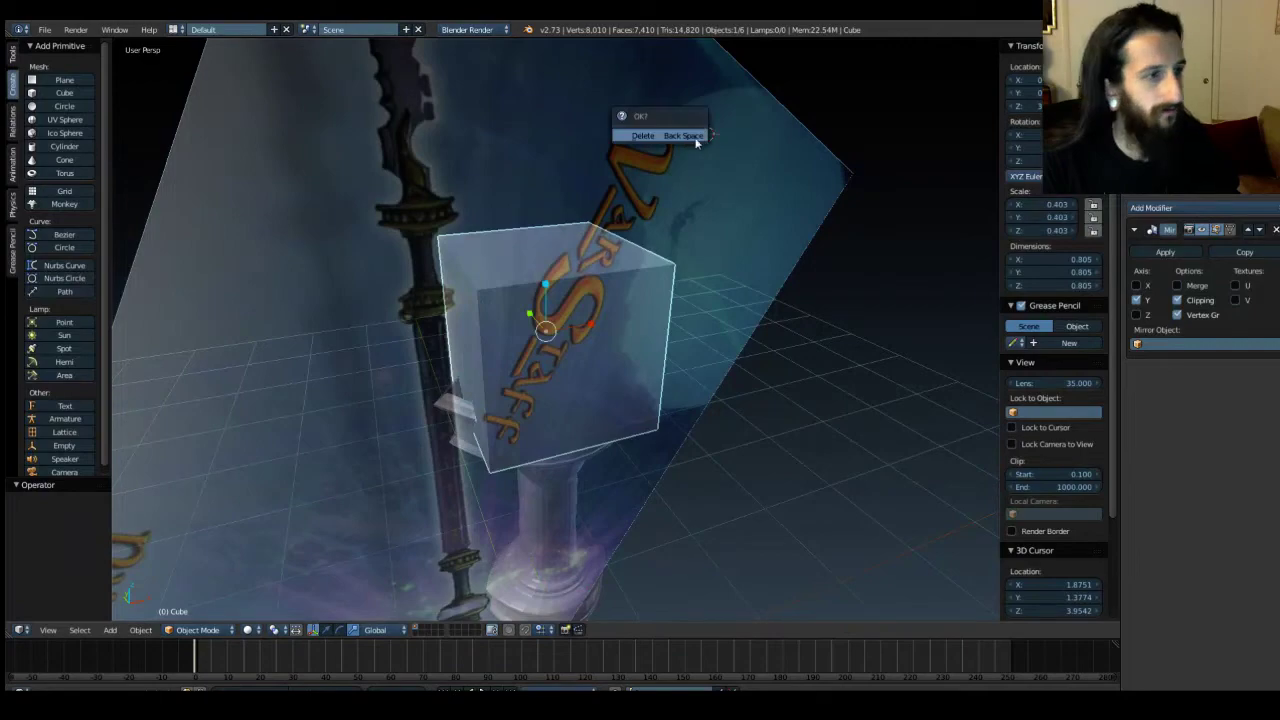
left_click(690, 136)
key("ctrl+z")
Close the open top of the Guard_LP mesh with a single face spanning the eight vertices of its upper rim.
key("Tab")
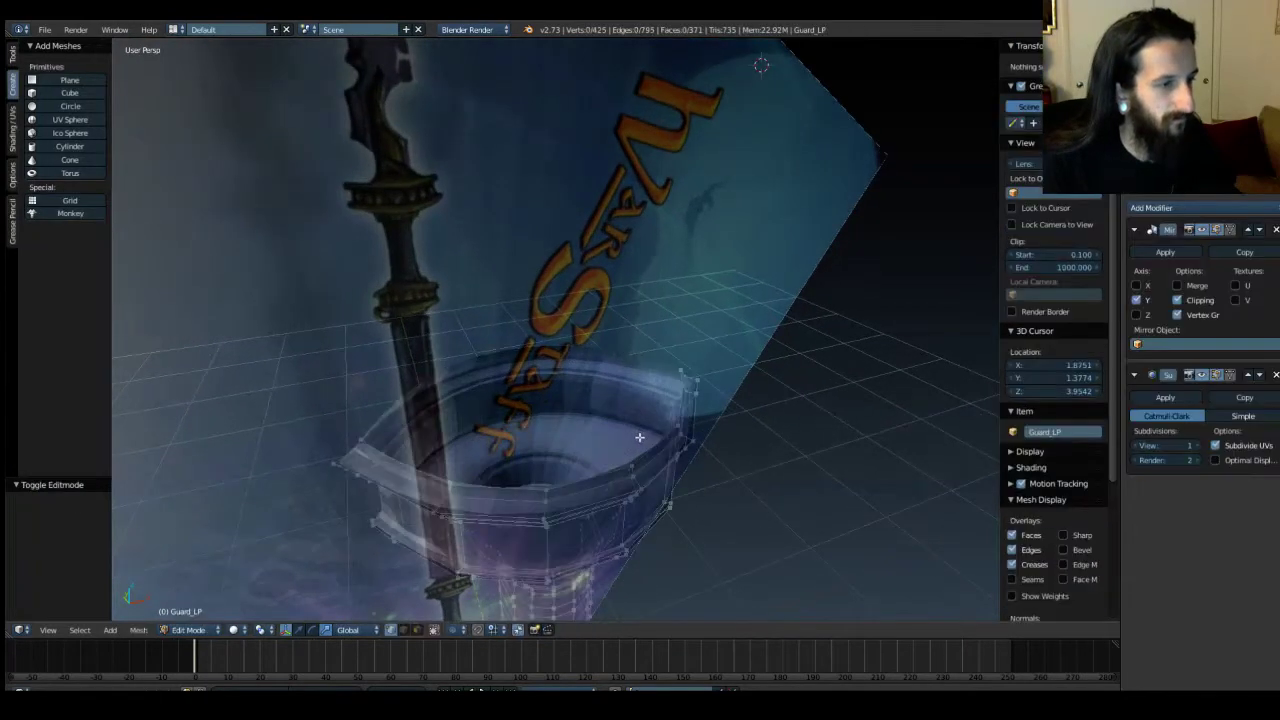
middle_click_drag(652, 441, 464, 362)
scroll(575, 383, "up", 5)
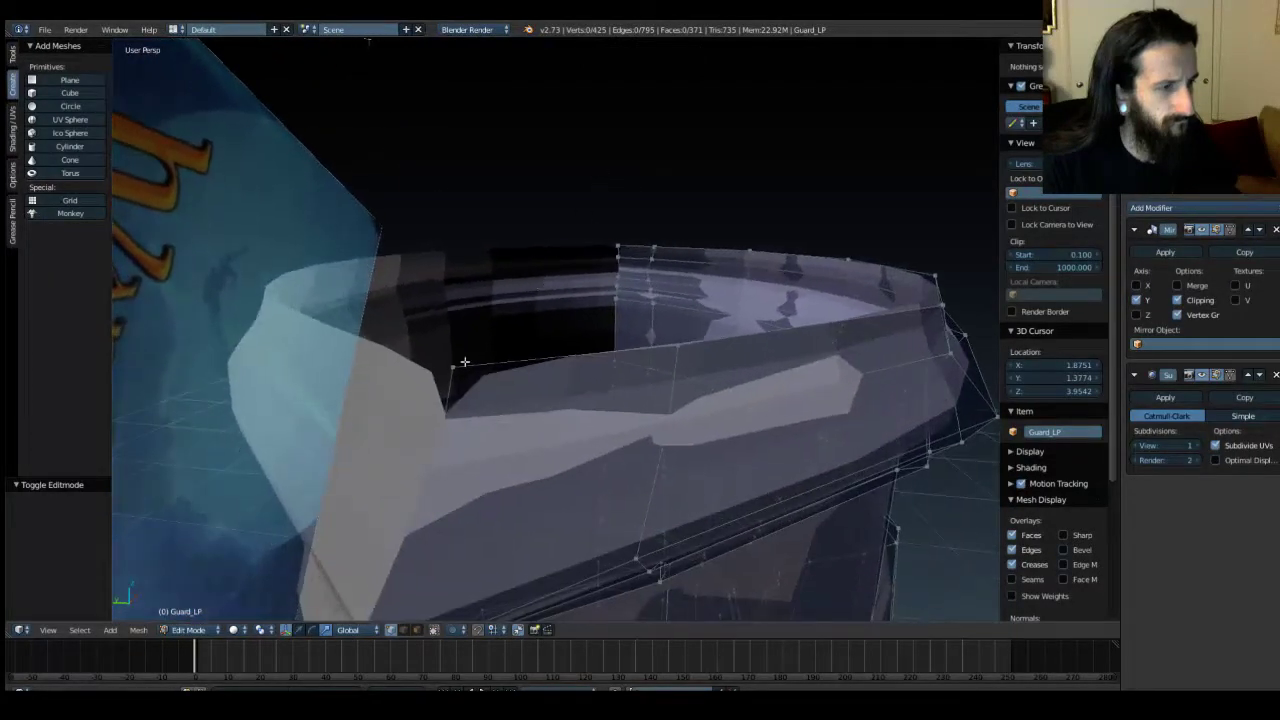
right_click(456, 364)
middle_click_drag(670, 350, 771, 307)
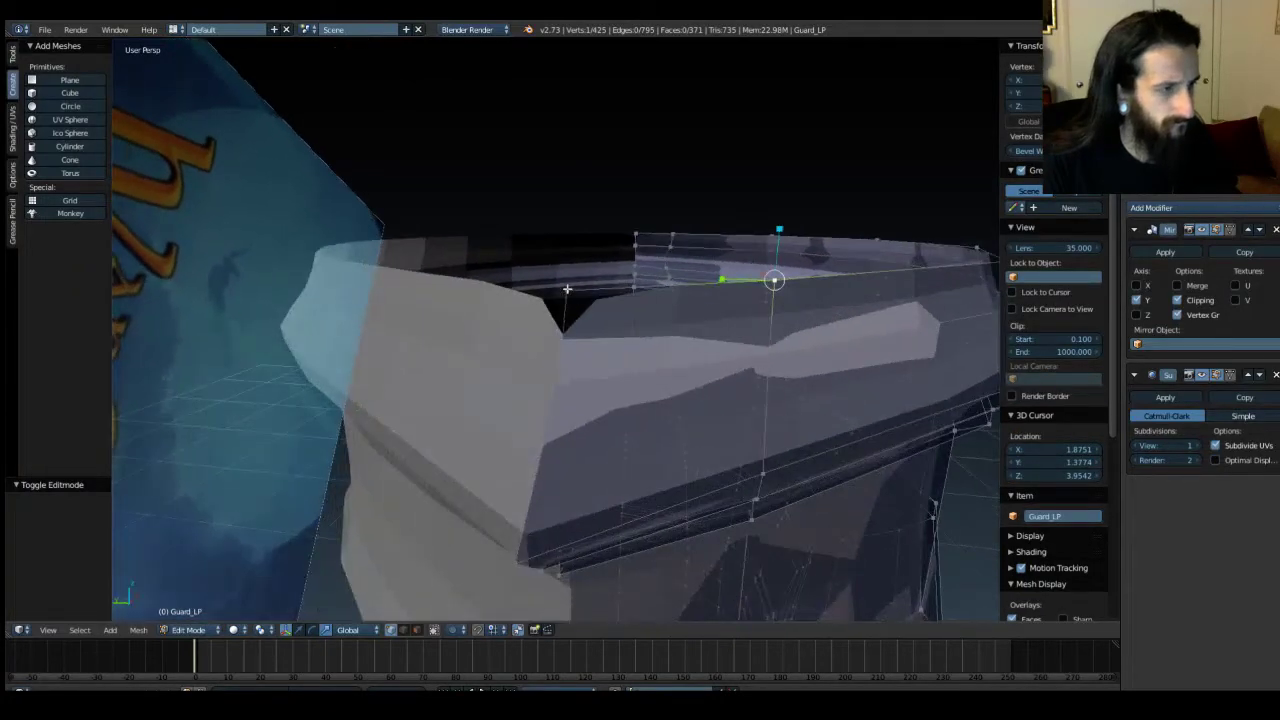
right_click(771, 307, "shift")
middle_click_drag(851, 285, 823, 305)
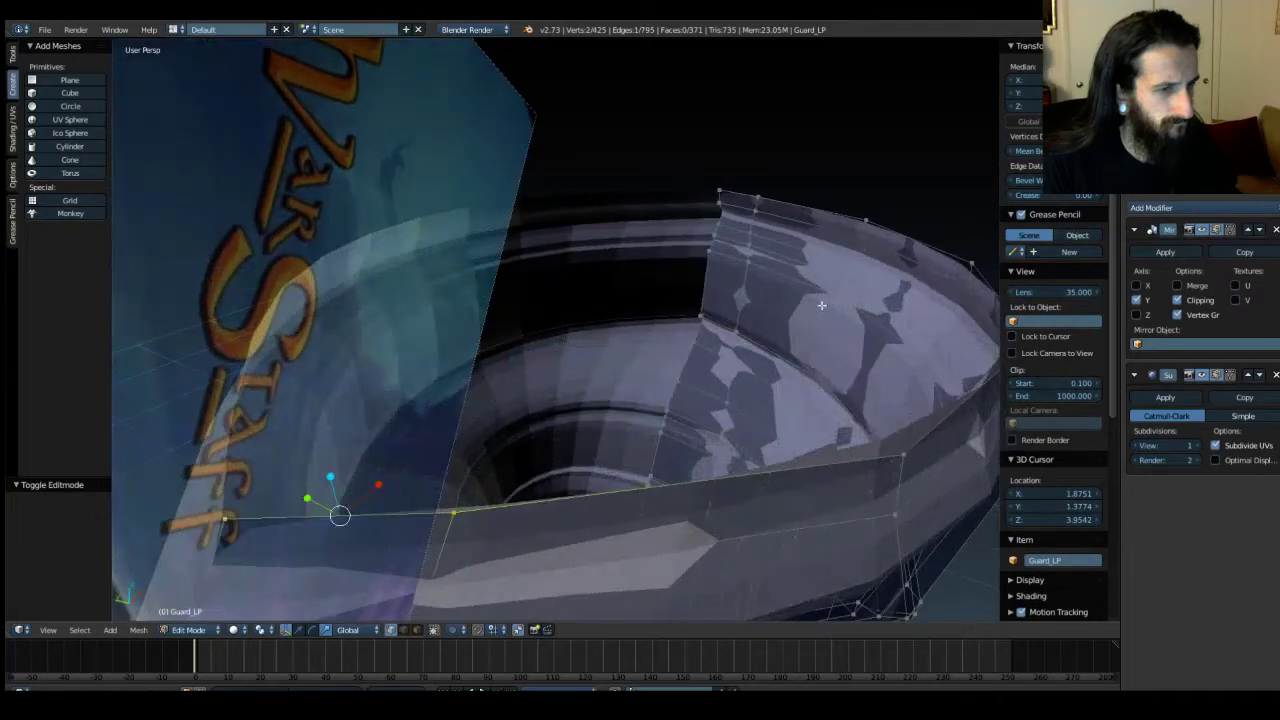
right_click(904, 456, "shift")
middle_click_drag(921, 425, 788, 414)
right_click(792, 374, "shift")
right_click(810, 288, "shift")
right_click(748, 236, "shift")
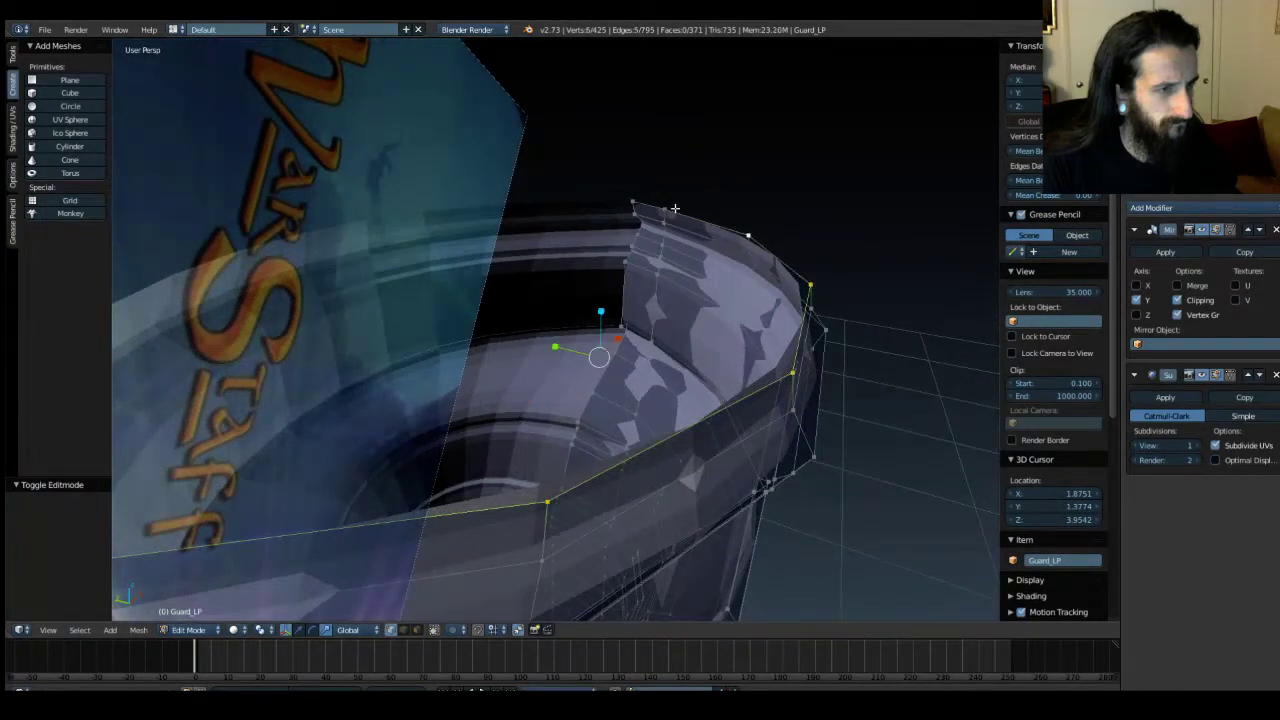
right_click(664, 209, "shift")
right_click(632, 202, "shift")
key("f")
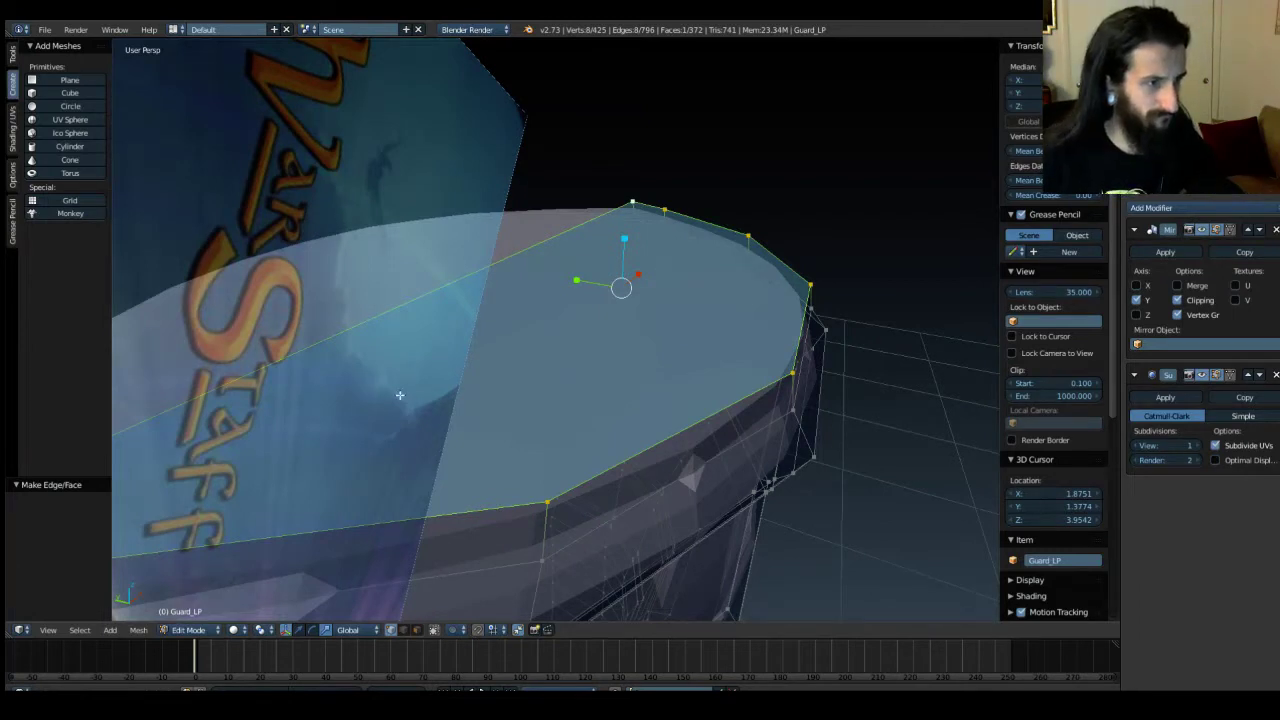
middle_click_drag(399, 394, 428, 379)
key("ctrl+r")
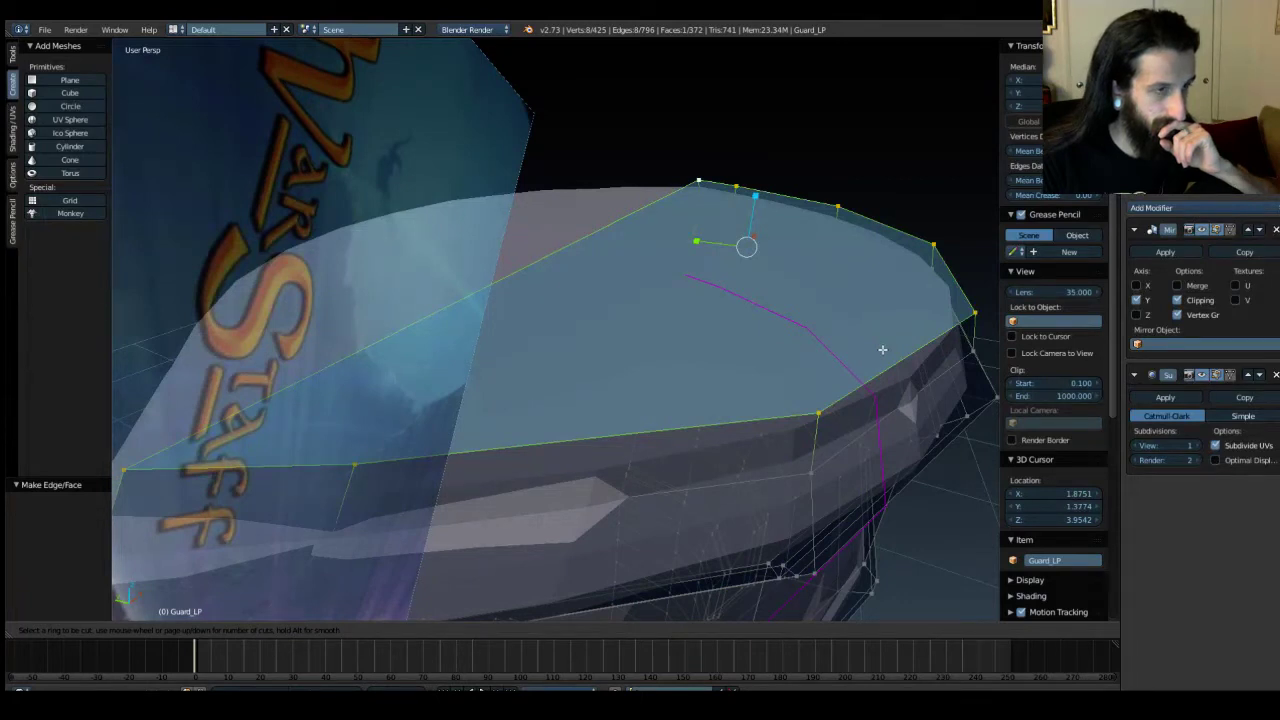
right_click(702, 182)
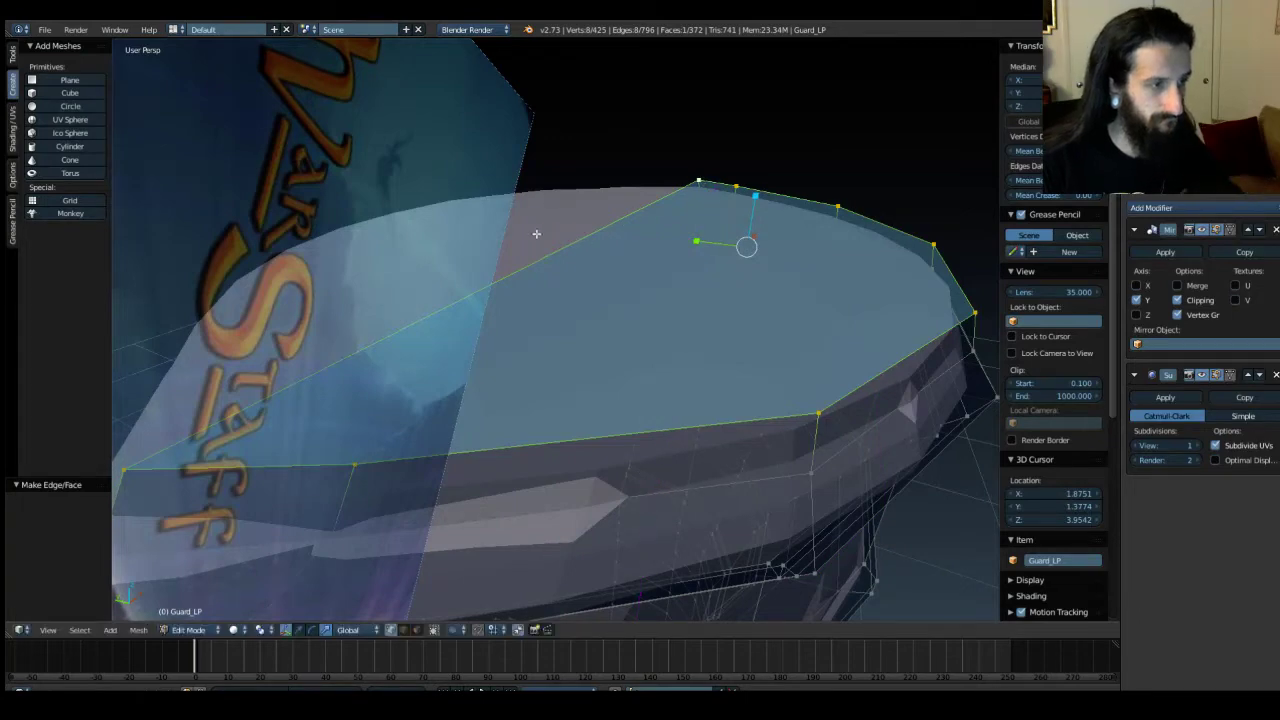
Return to Object Mode and examine the capped guard from above and the whole staff against the reference in front view.
middle_click_drag(534, 229, 440, 292)
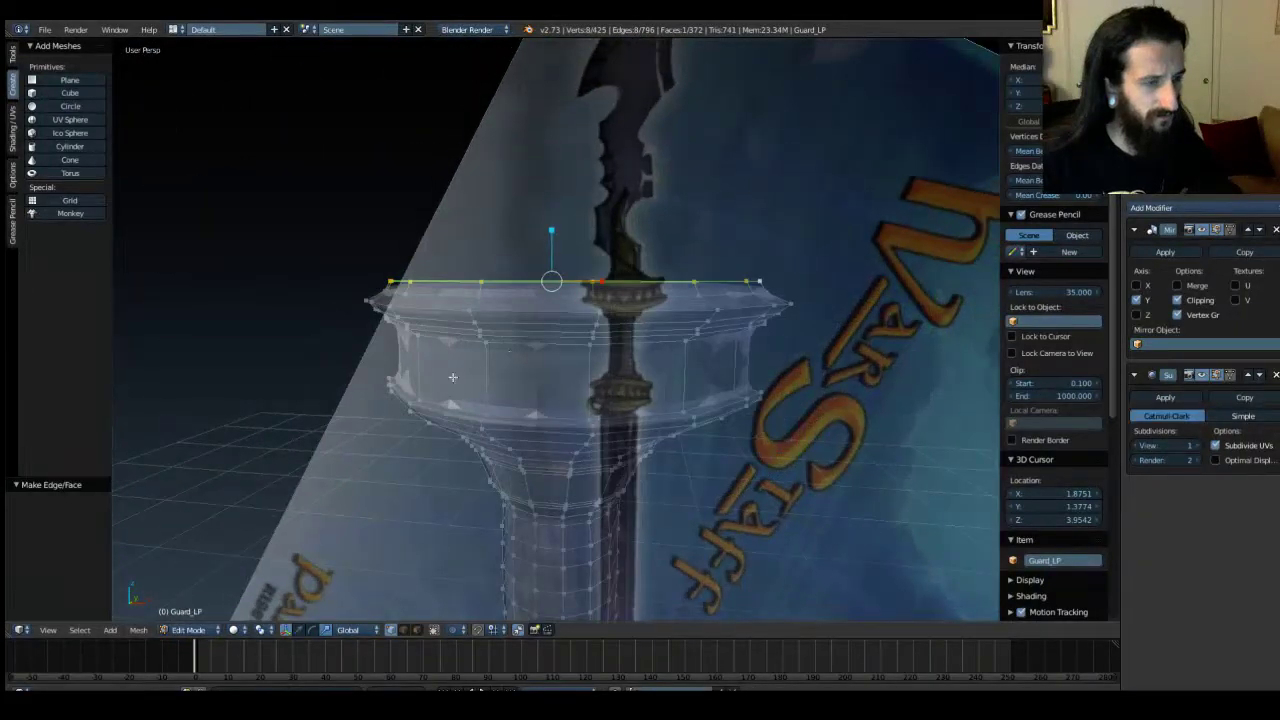
key("Tab")
middle_click_drag(286, 383, 457, 491)
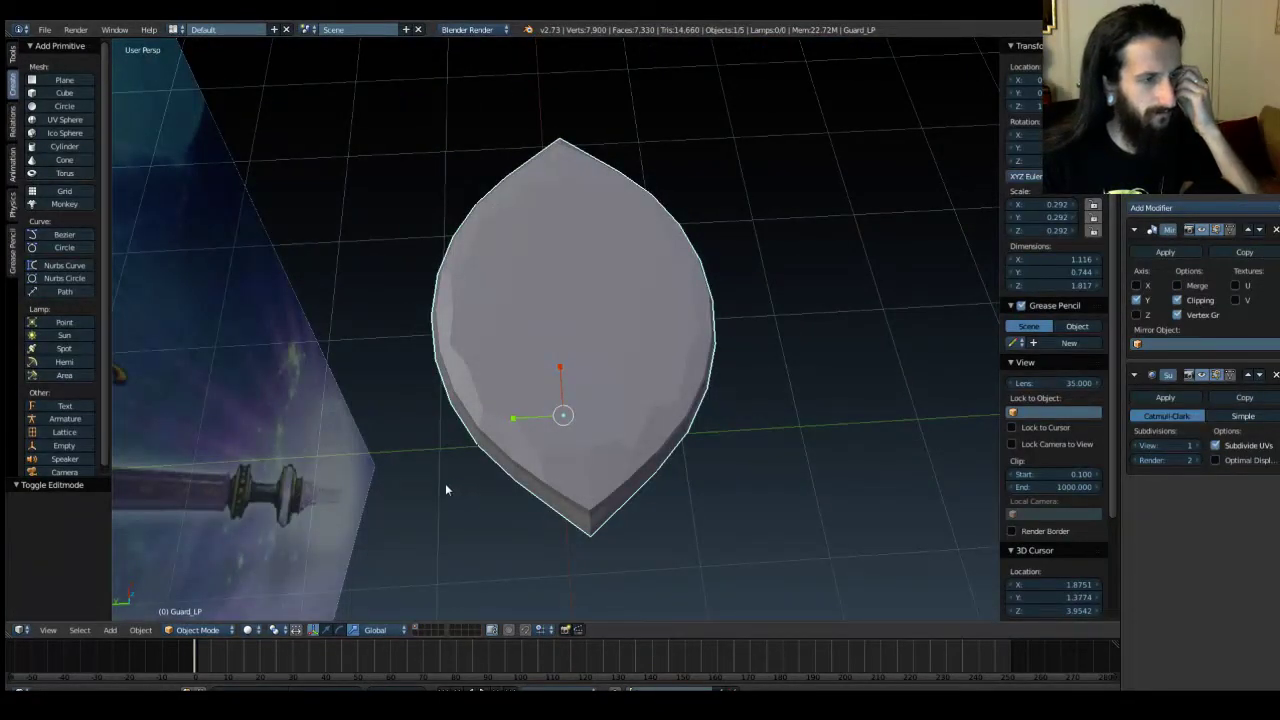
middle_click_drag(815, 425, 625, 412)
key("a")
key("KP_1")
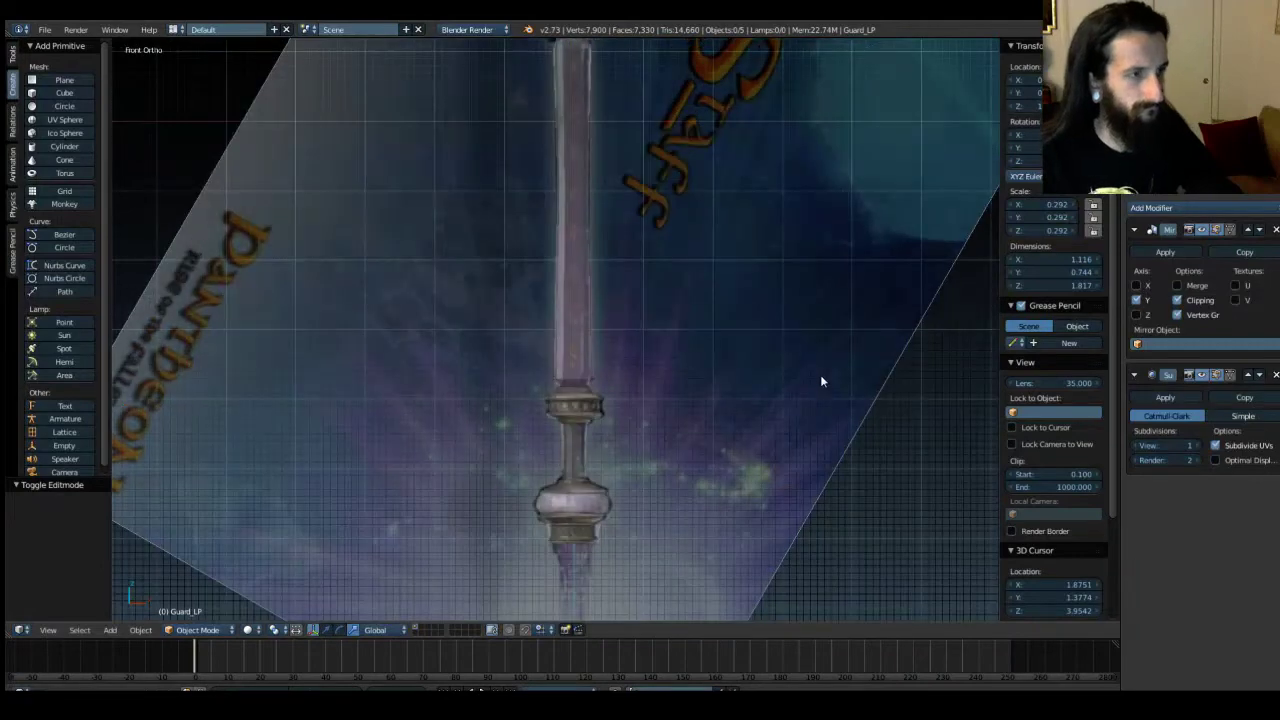
scroll(823, 434, "down", 4)
scroll(805, 420, "down", 1)
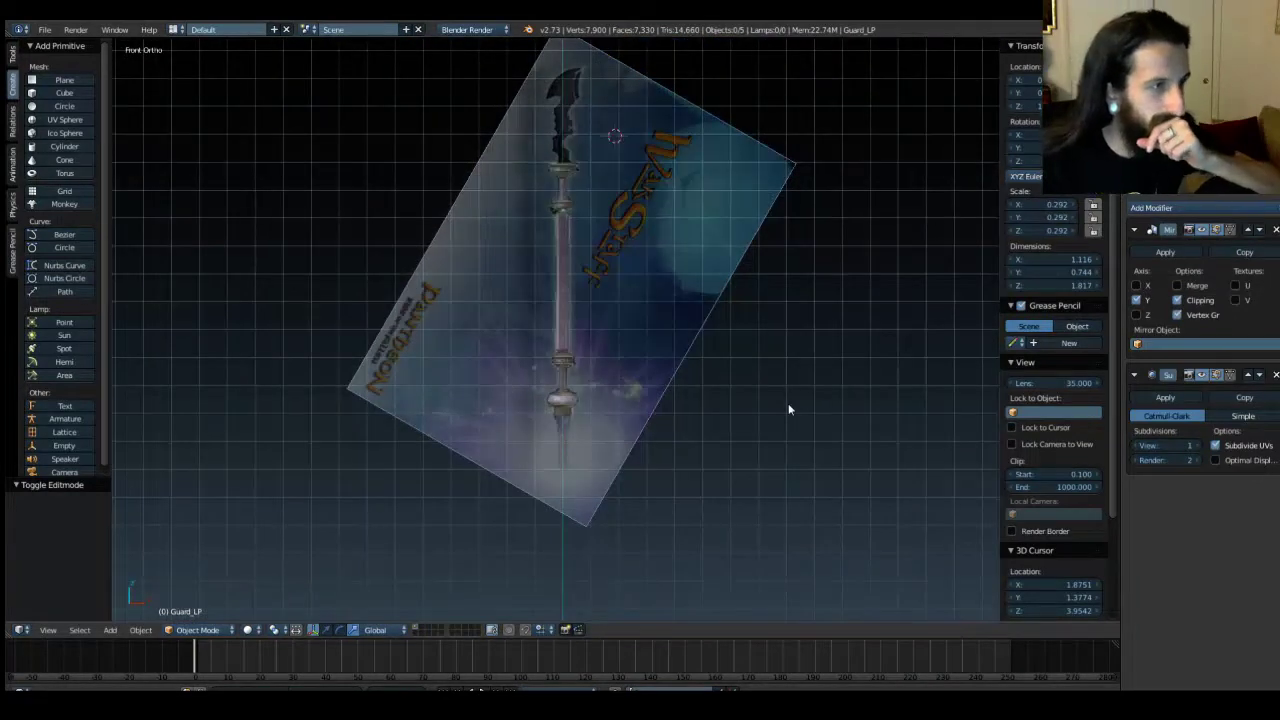
scroll(788, 403, "up", 3)
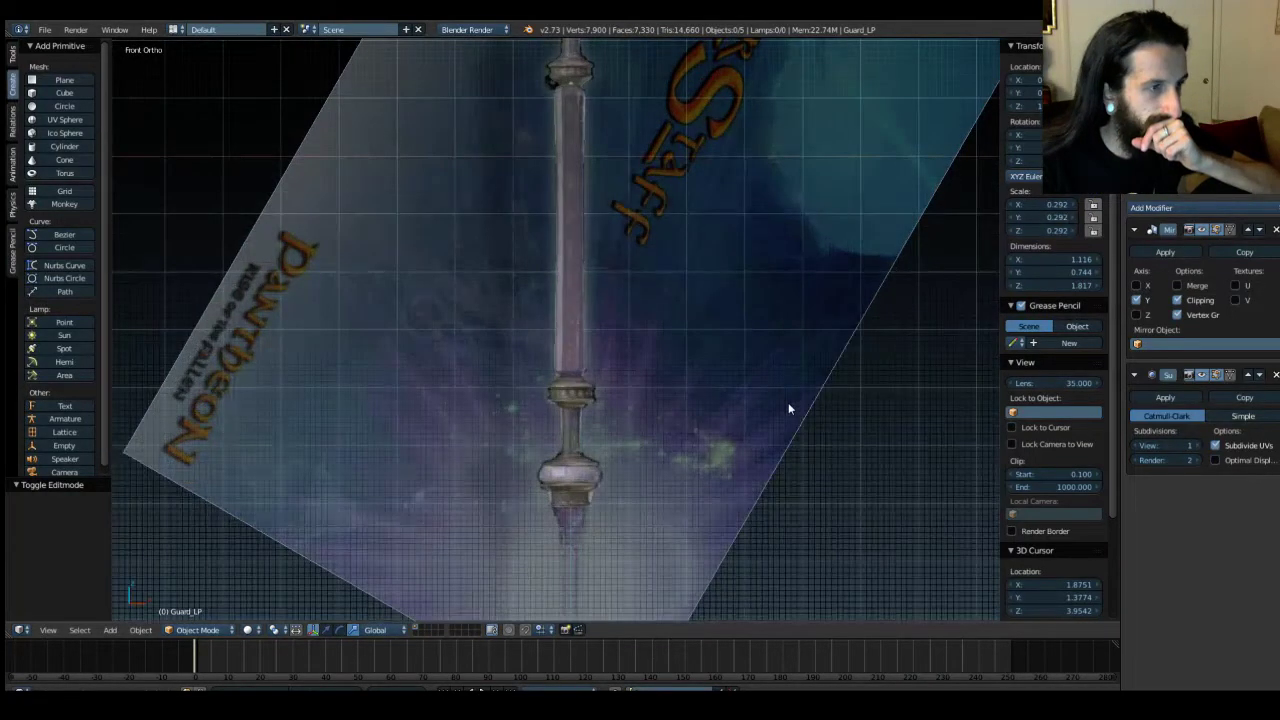
middle_click_drag(488, 200, 514, 517, "shift")
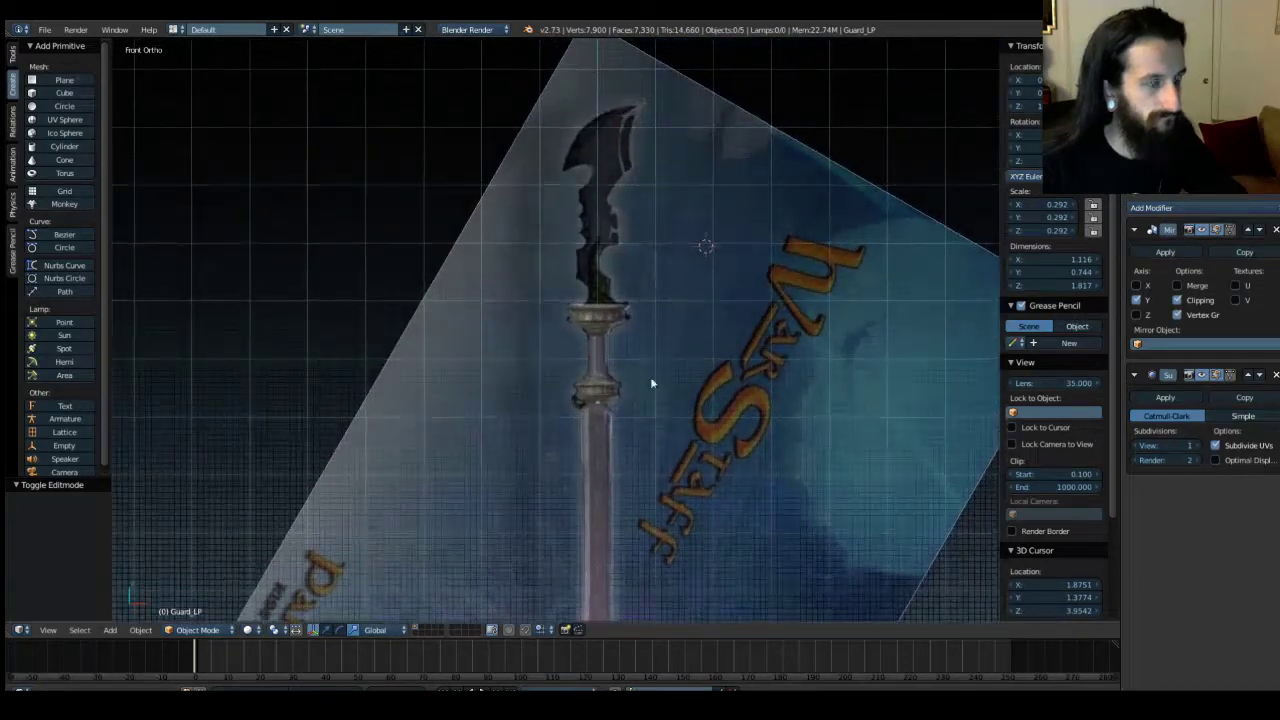
Examine the blade base and guard in the reference image, and compare them with the modelled guard and handle.
scroll(651, 320, "up", 8)
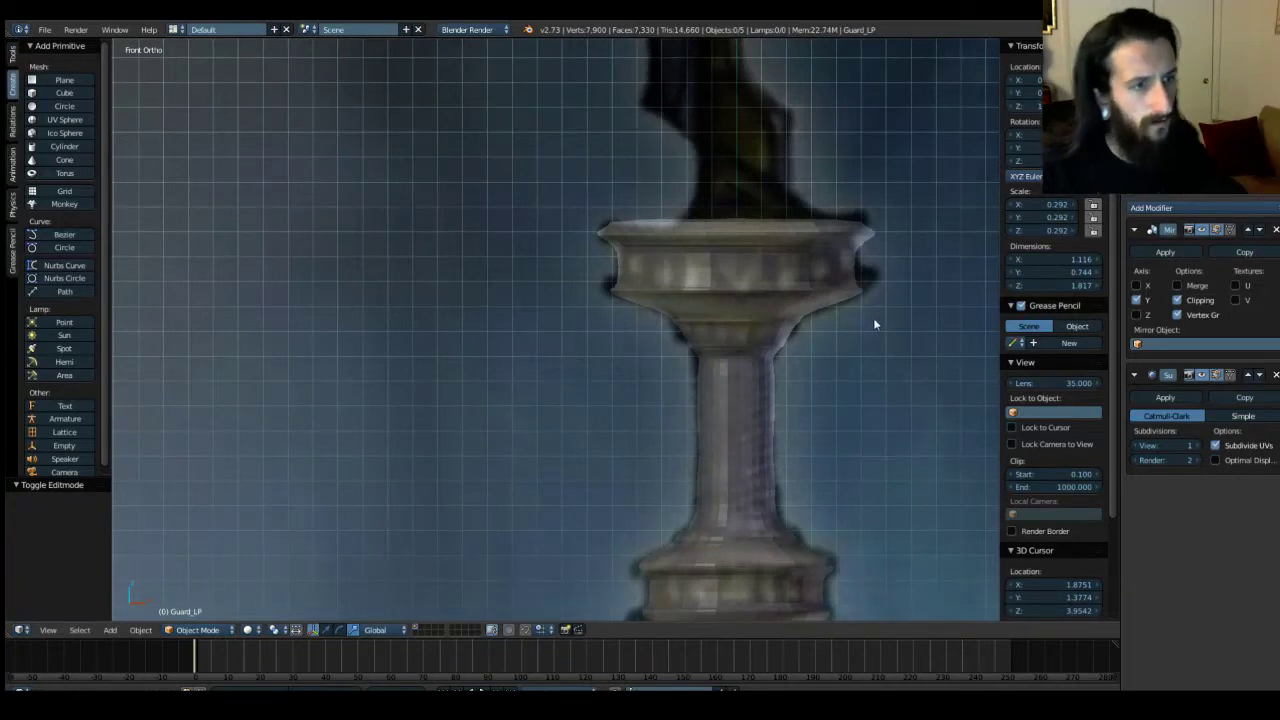
middle_click_drag(873, 318, 790, 327, "shift")
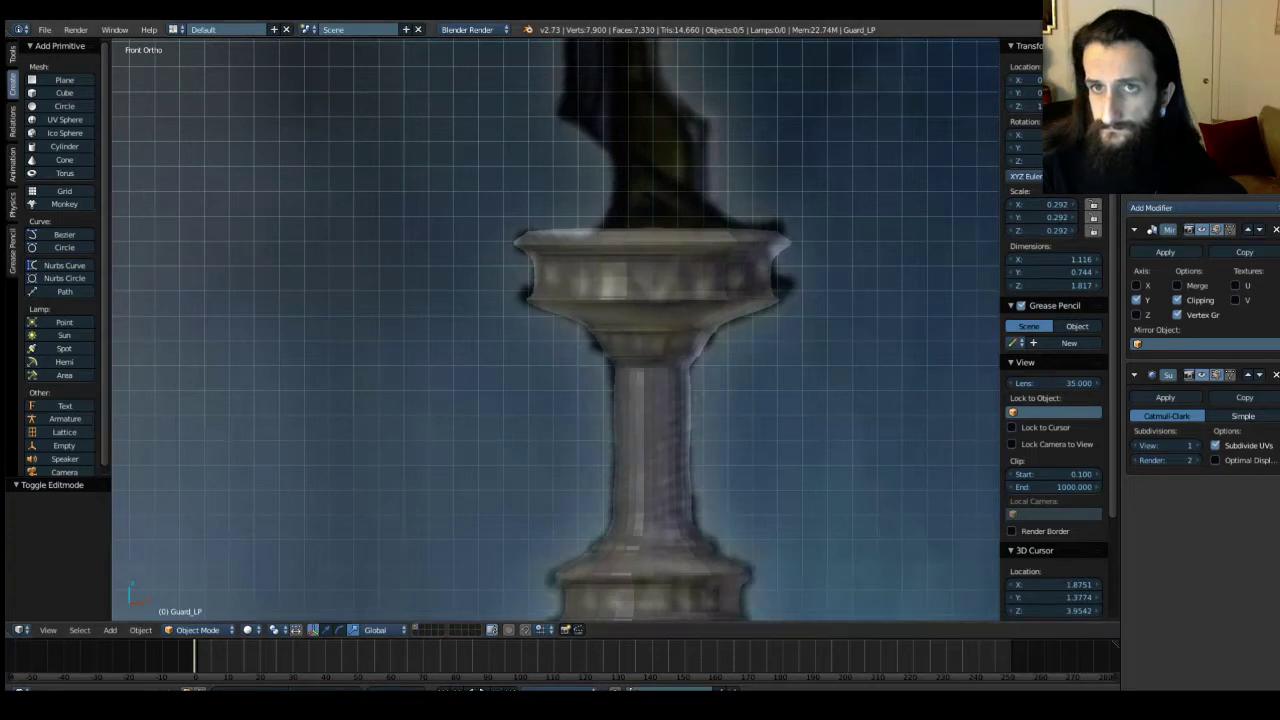
middle_click_drag(631, 206, 593, 262, "shift")
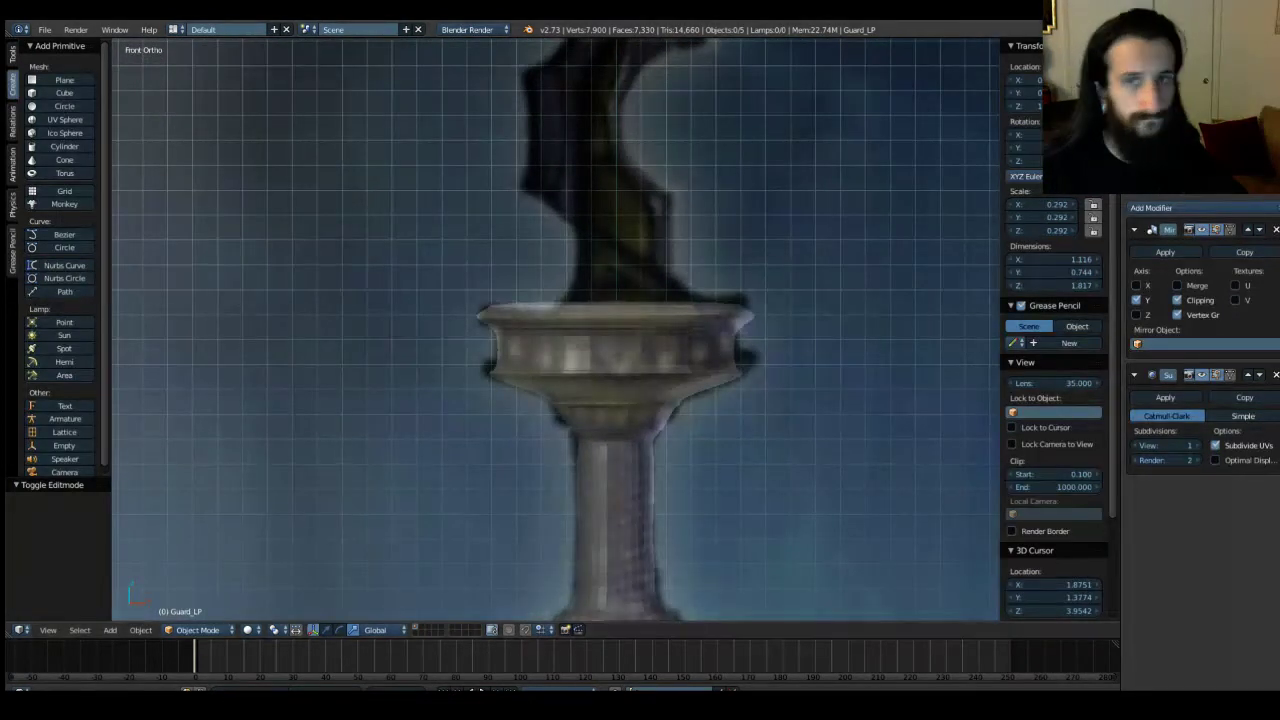
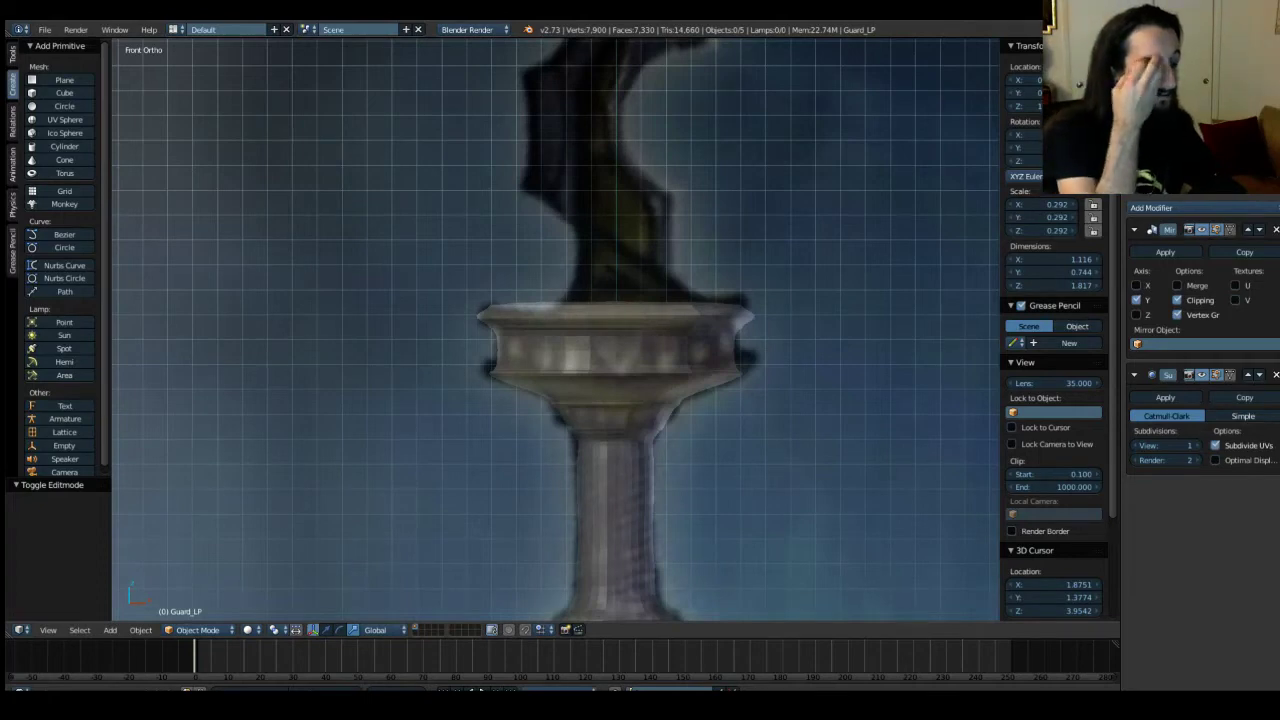
right_click(773, 381)
scroll(773, 386, "up", 5)
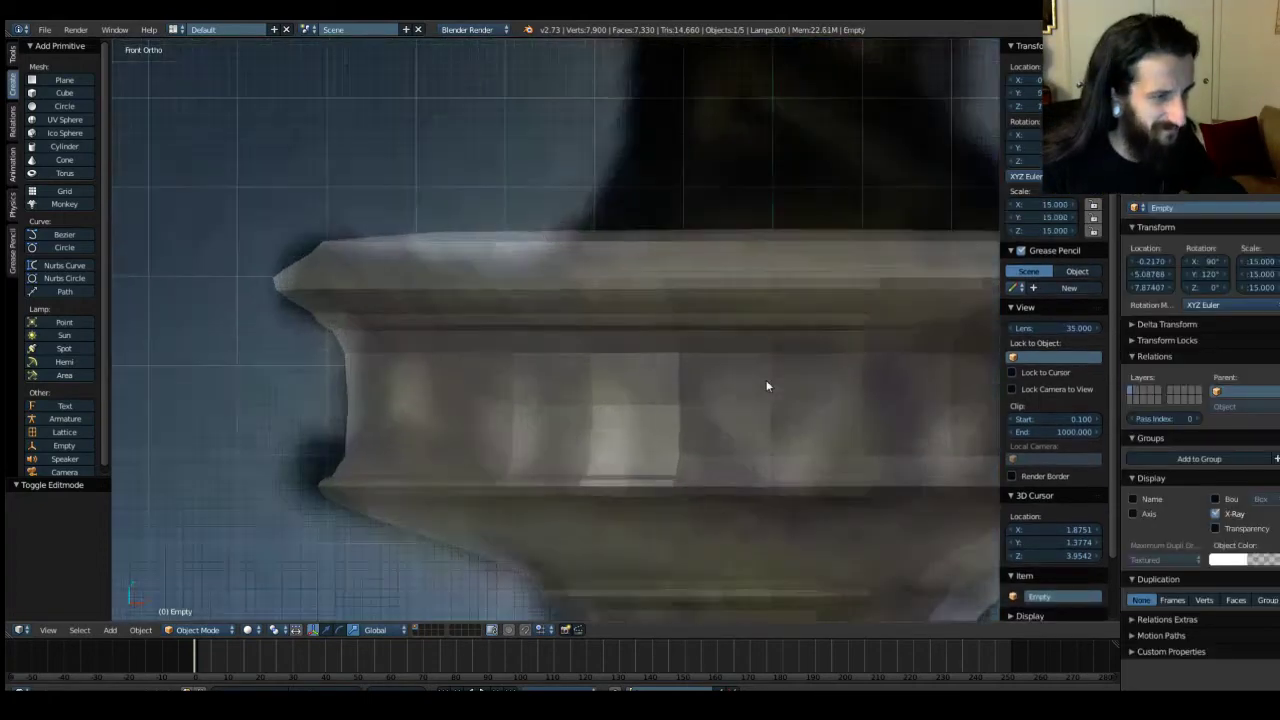
scroll(770, 393, "down", 4)
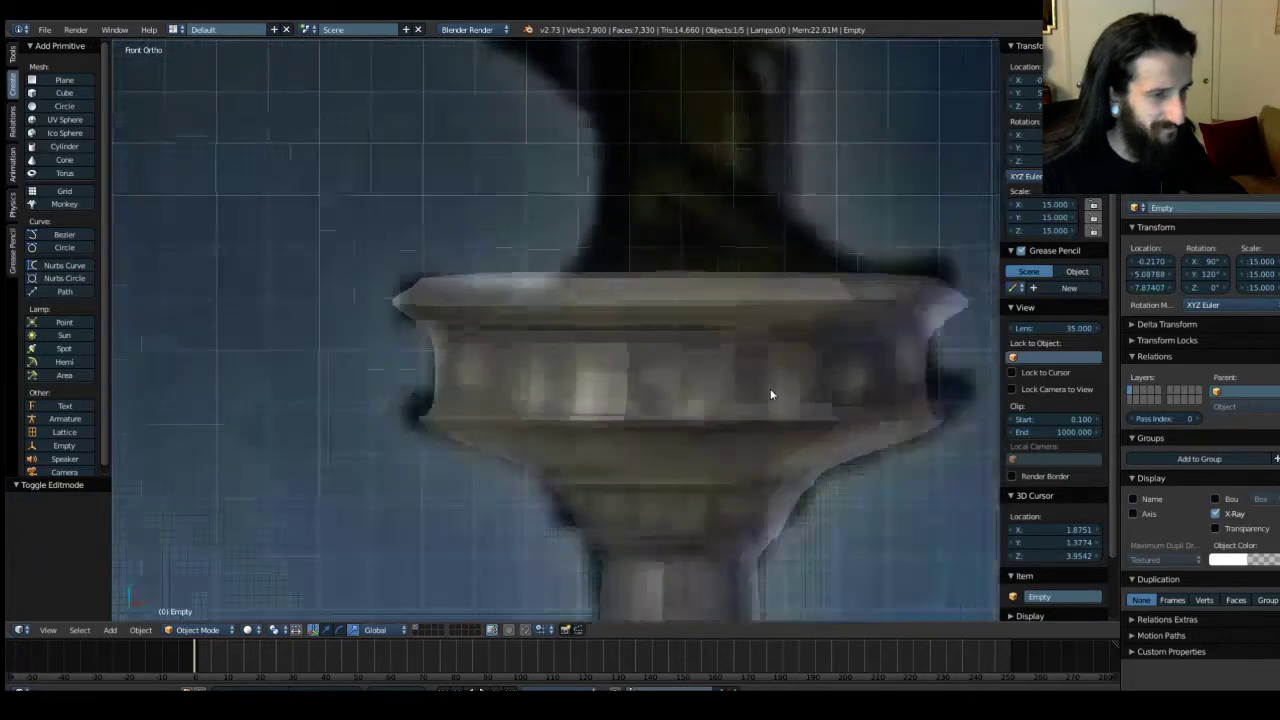
middle_click_drag(731, 337, 697, 377, "shift")
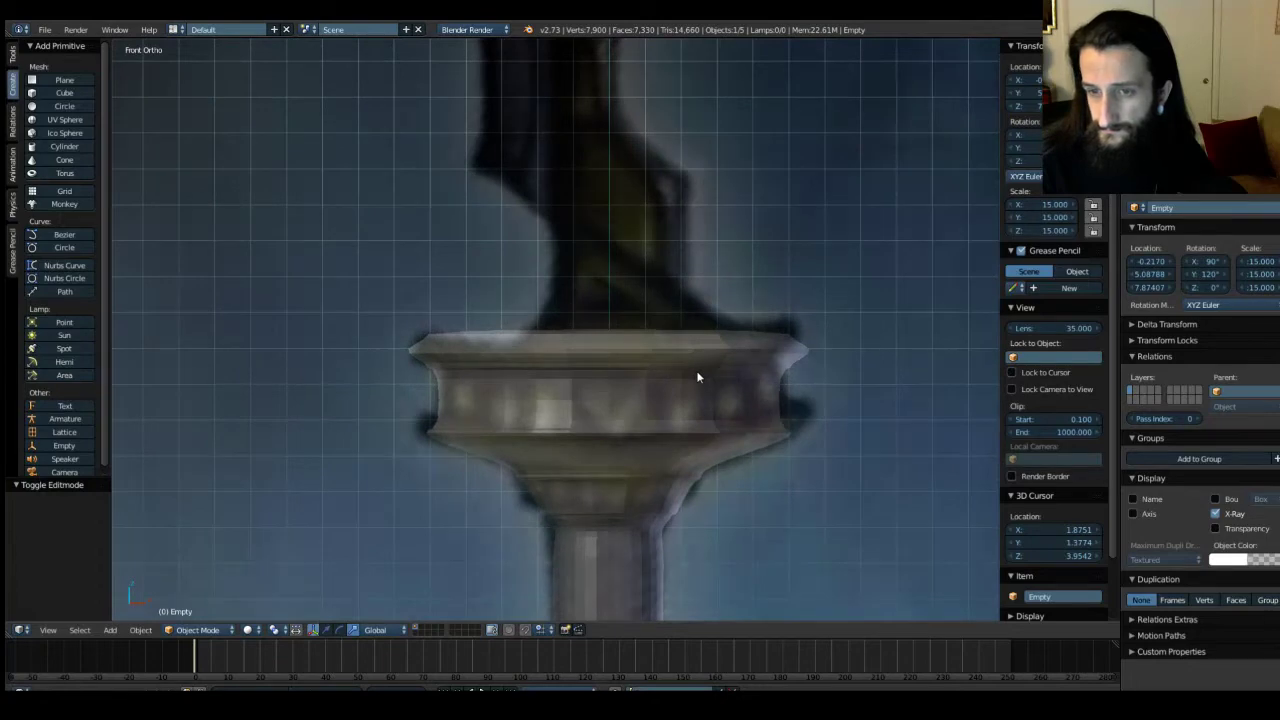
middle_click_drag(698, 377, 698, 393, "shift")
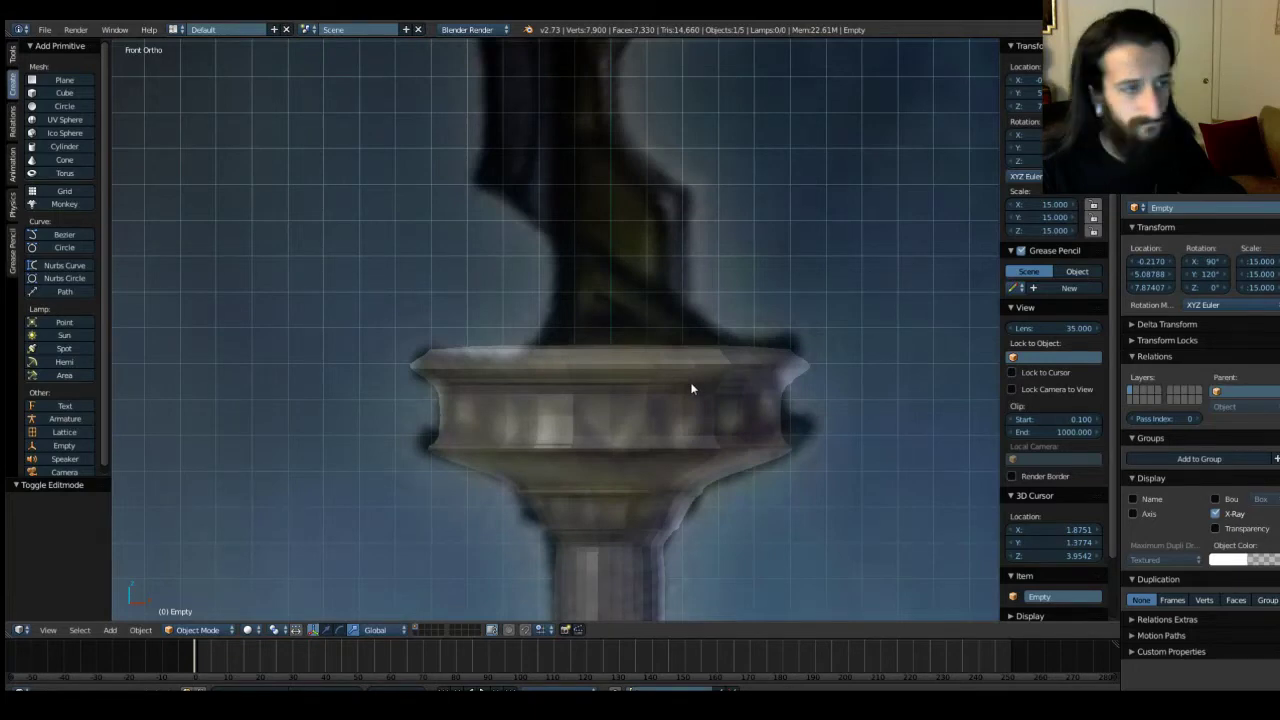
middle_click_drag(586, 355, 514, 305)
mouse_move(730, 350)
middle_mouse_down()
mouse_move(446, 380)
mouse_move(649, 323)
mouse_move(448, 453)
mouse_move(700, 368)
mouse_move(633, 418)
mouse_move(717, 376)
mouse_move(615, 447)
middle_mouse_up()
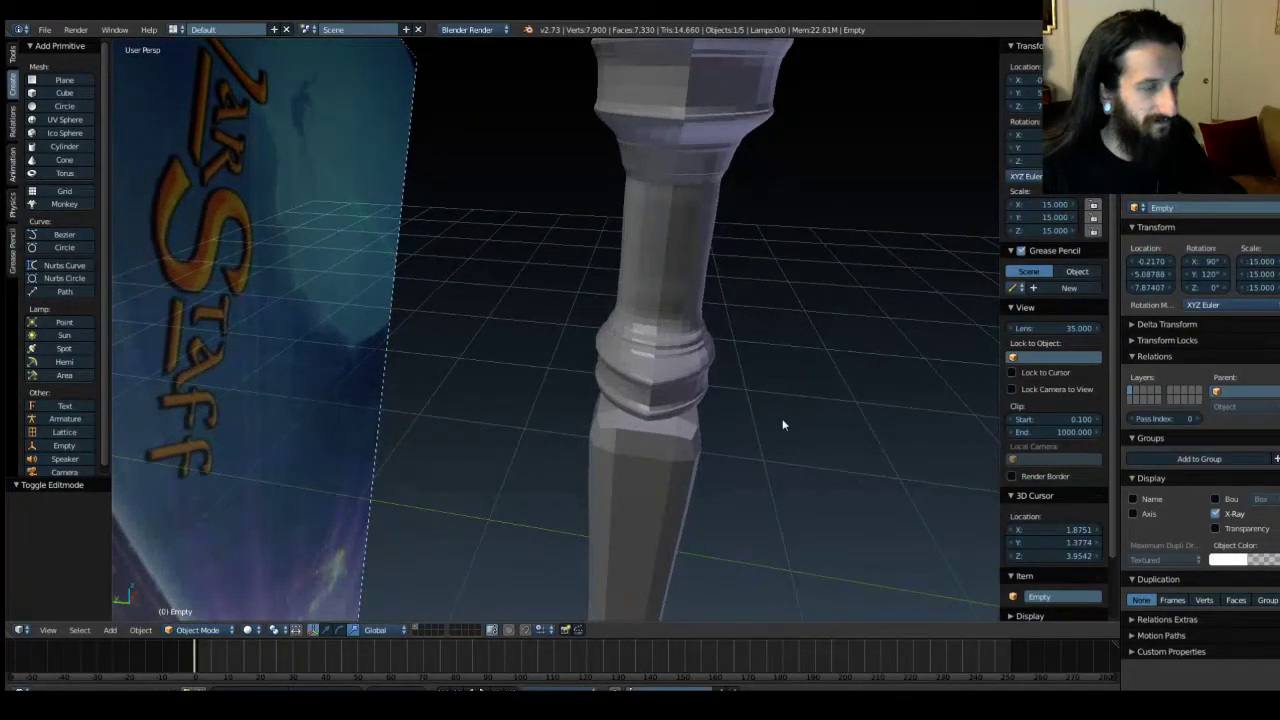
middle_click_drag(782, 425, 585, 380)
scroll(654, 413, "down", 3)
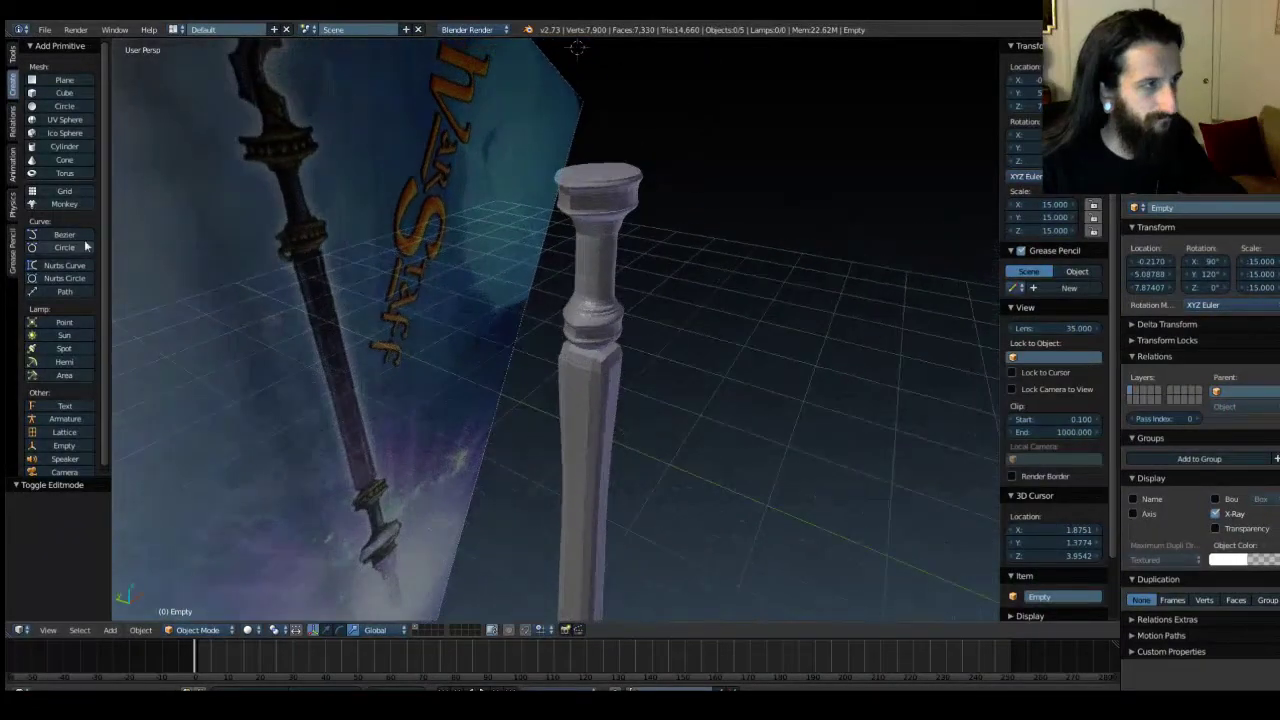
left_click(60, 93)
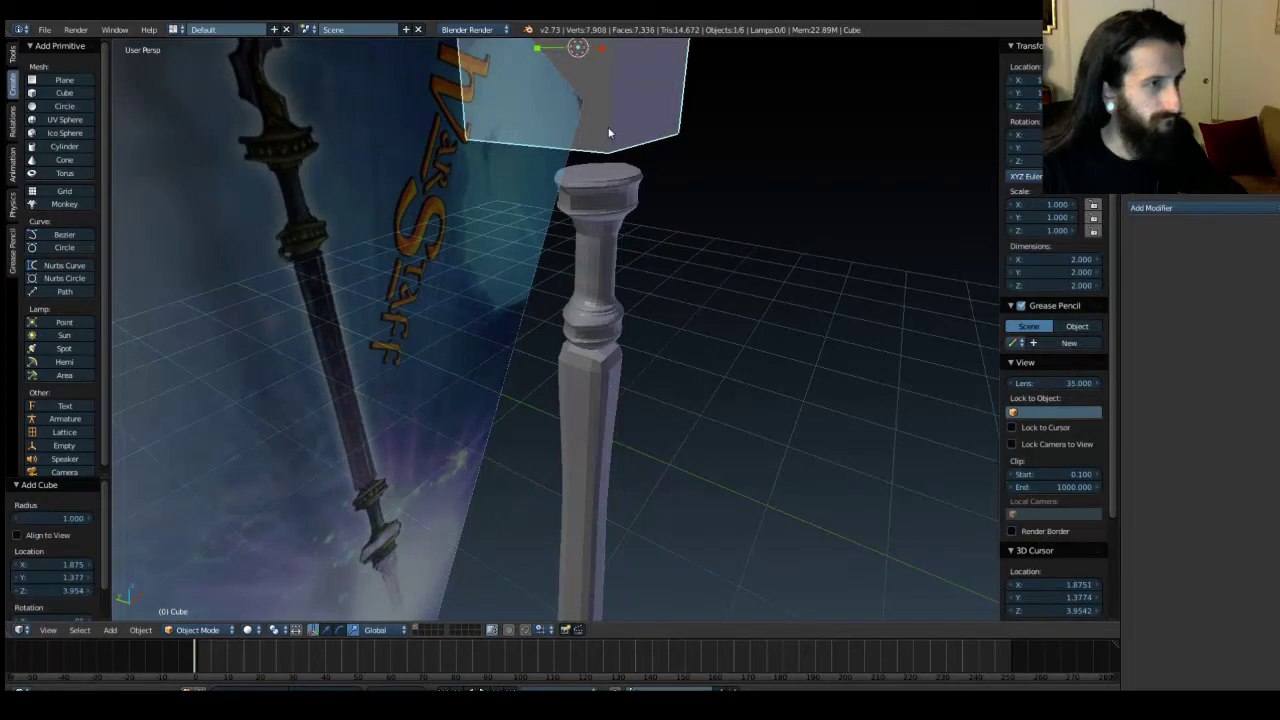
middle_click_drag(608, 132, 577, 286)
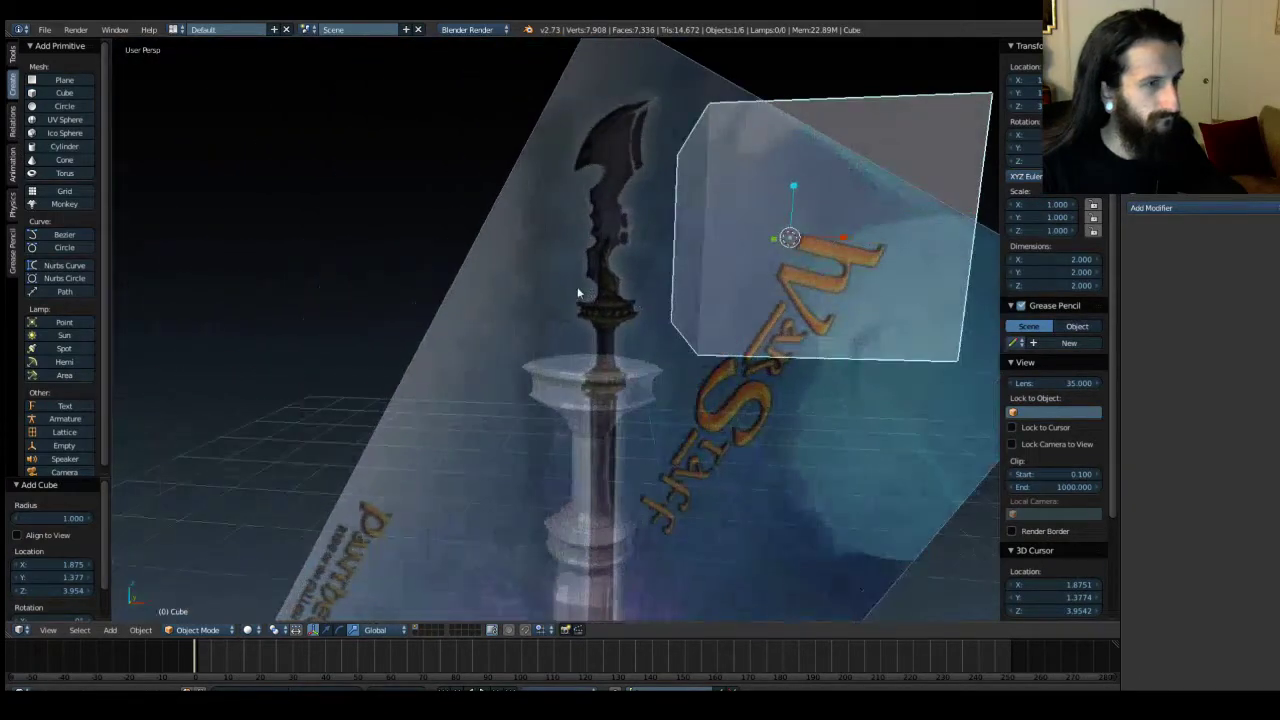
key("ctrl+z")
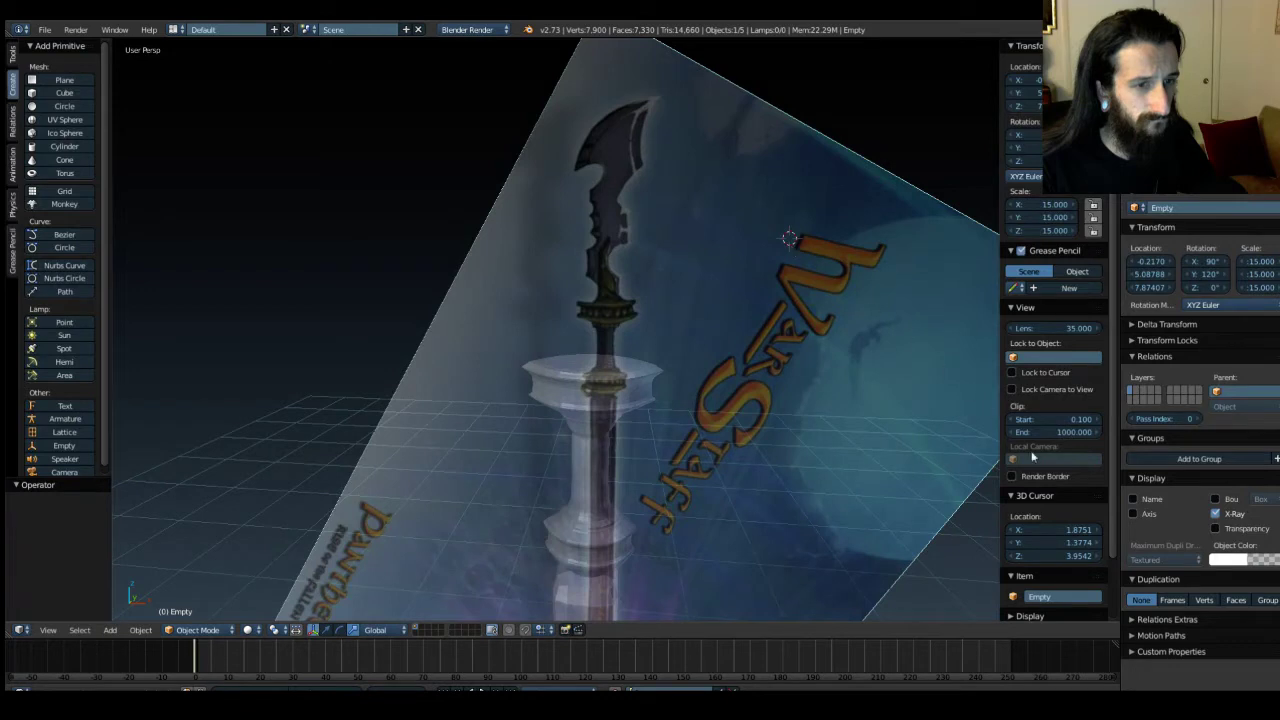
Set the 3D cursor location to 0 on X, Y and Z.
left_click(1085, 529)
type("0")
key("Tab")
type("0")
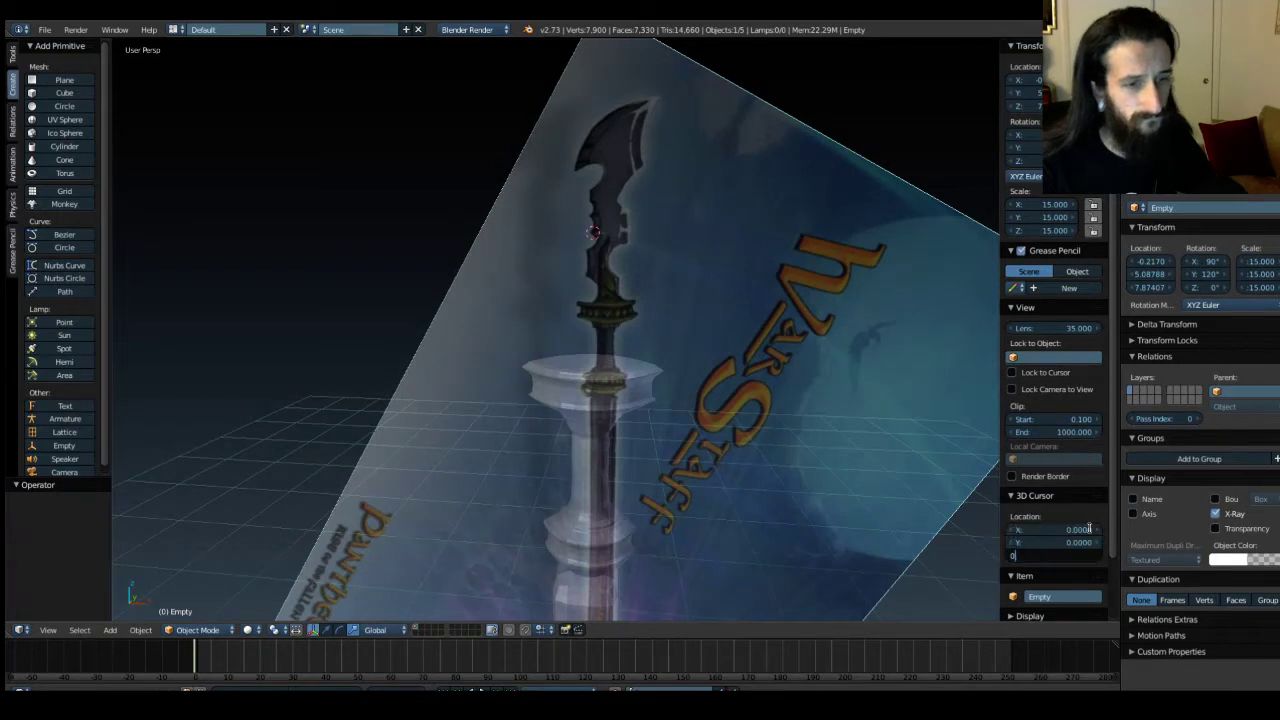
key("Tab")
type("0")
key("Return")
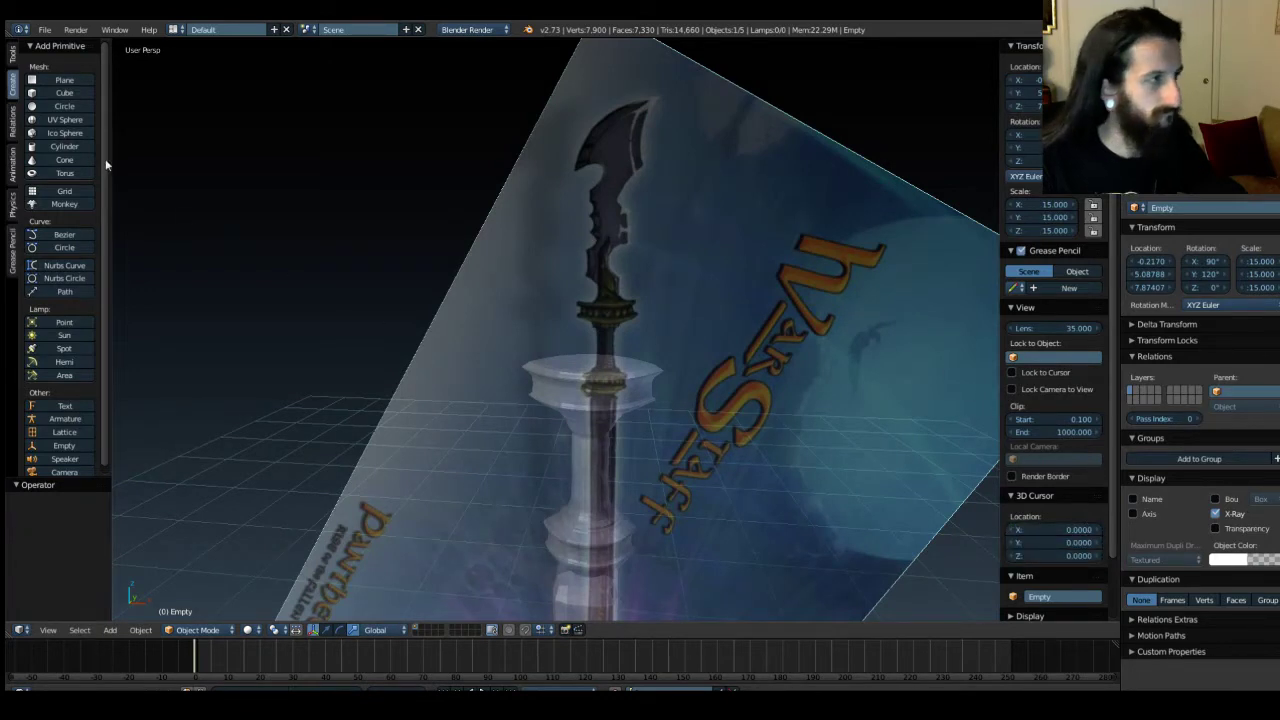
Add a cube at the 3D cursor and raise it along Z by about 4.08 to sit above the guard.
left_click(55, 93)
middle_click_drag(374, 286, 434, 200)
left_click_drag(586, 495, 528, 140)
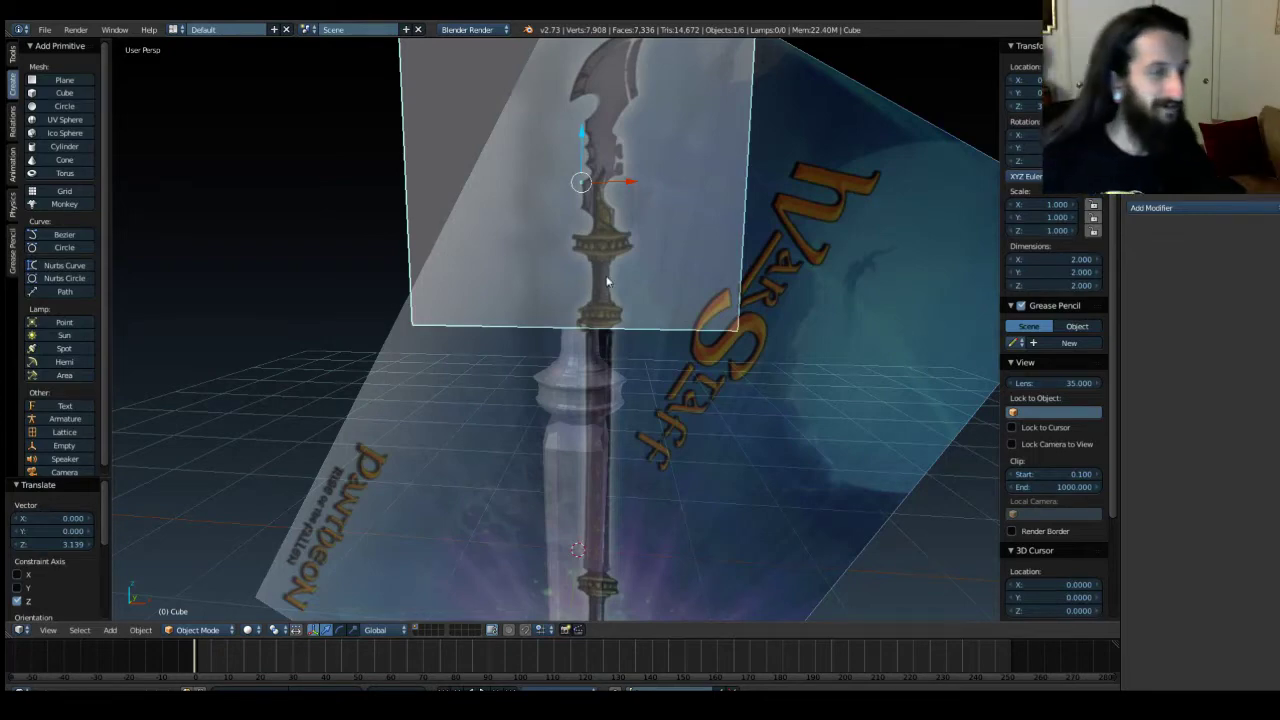
middle_click_drag(515, 296, 544, 261)
left_click(526, 213)
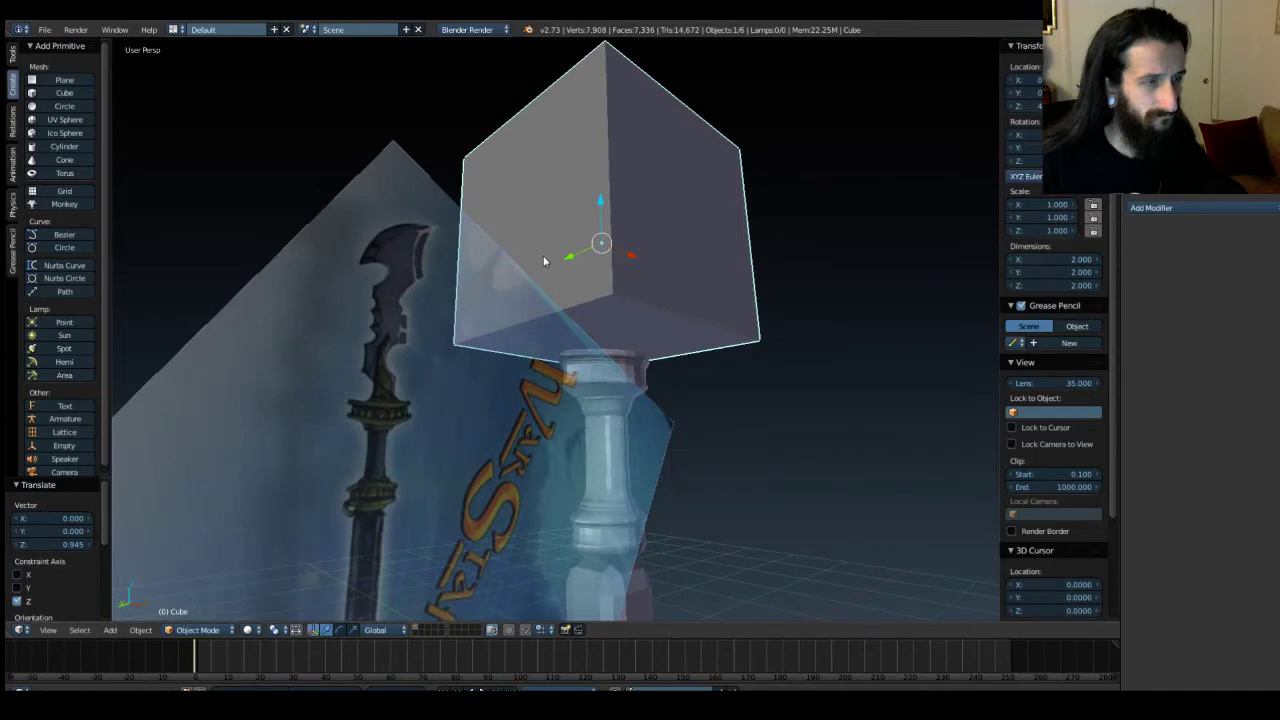
Scale the cube down to a thin block of about 0.421 × 0.133 × 0.193 in X, Y and Z.
middle_click_drag(544, 261, 557, 285)
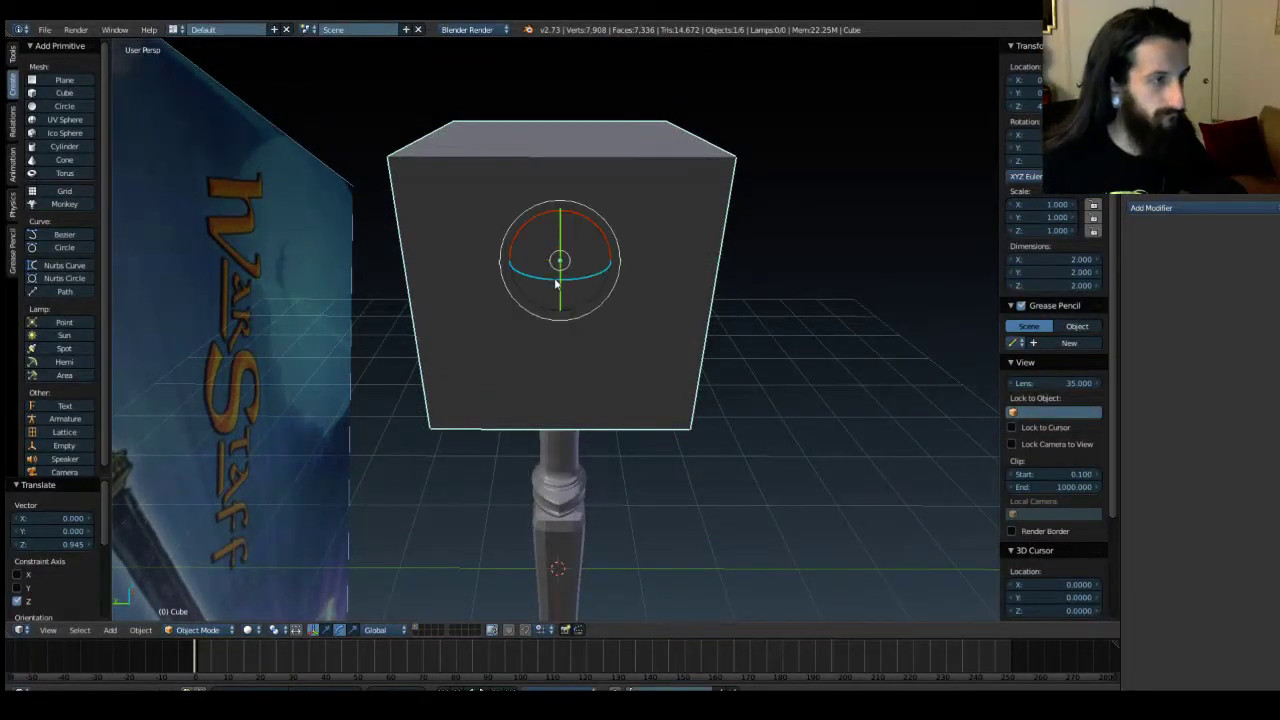
left_click_drag(510, 260, 560, 262)
key("KP_1")
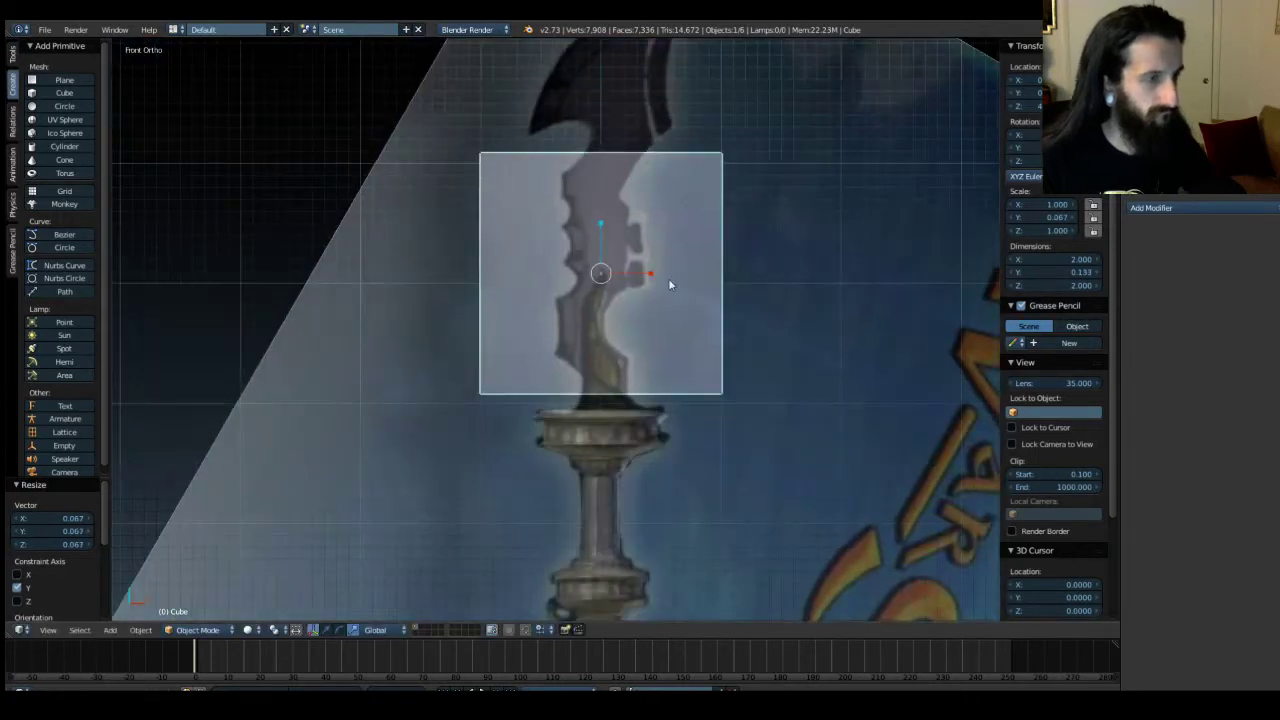
left_click_drag(640, 277, 603, 288)
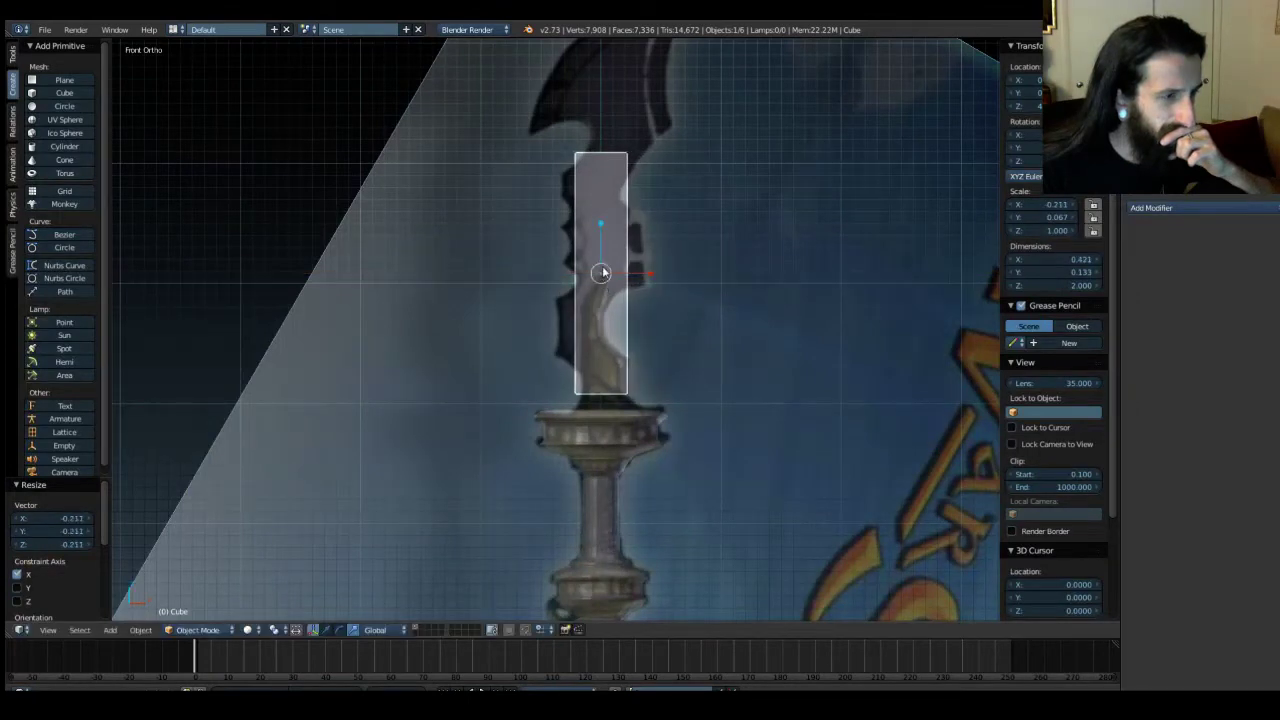
left_click_drag(602, 233, 605, 274)
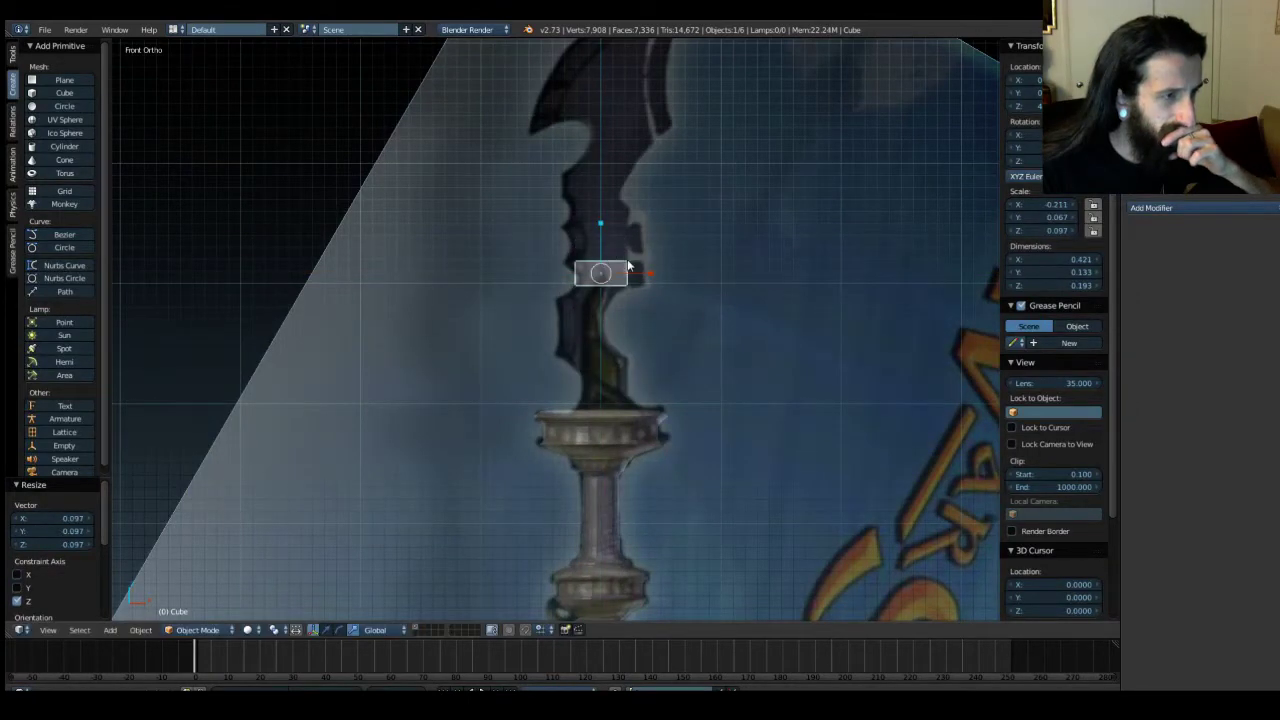
Lower the block onto the guard's top at the blade base and shift it about -0.027 along X.
left_click_drag(601, 224, 605, 360)
scroll(608, 362, "up", 5)
middle_click_drag(688, 448, 602, 276, "shift")
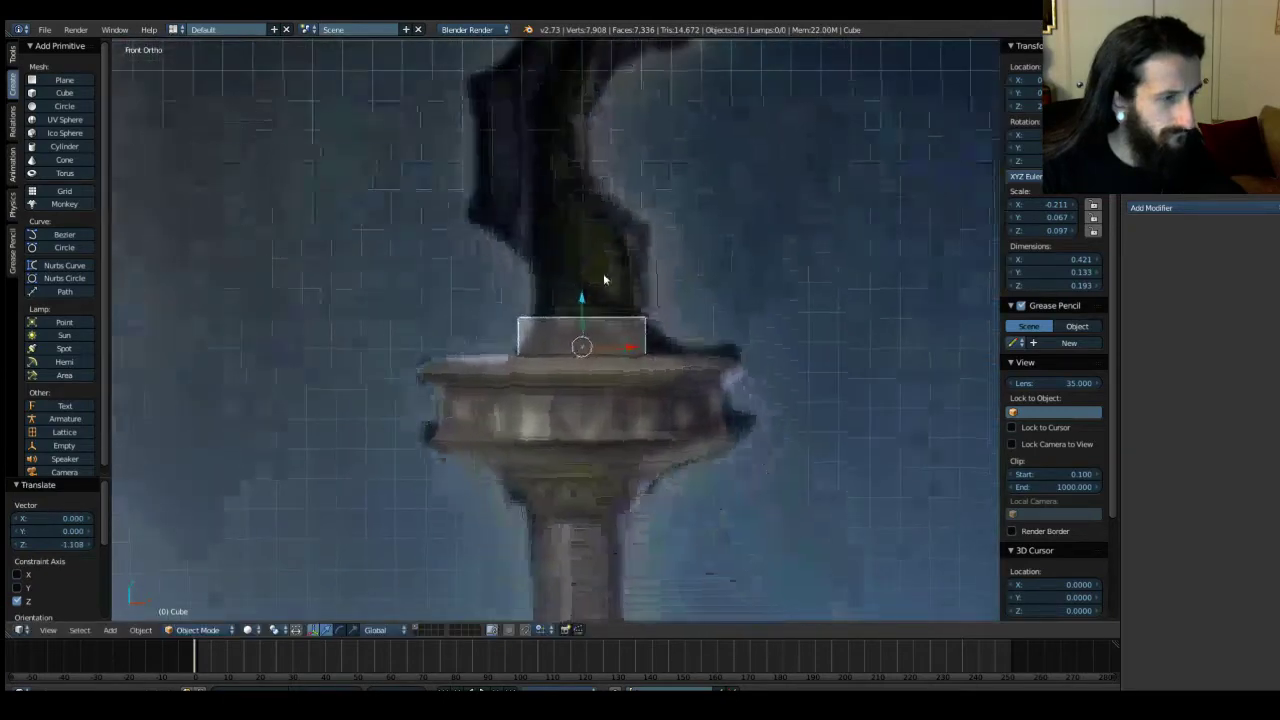
mouse_move(626, 351)
left_mouse_down()
mouse_move(643, 346)
mouse_move(608, 351)
mouse_move(621, 354)
left_mouse_up()
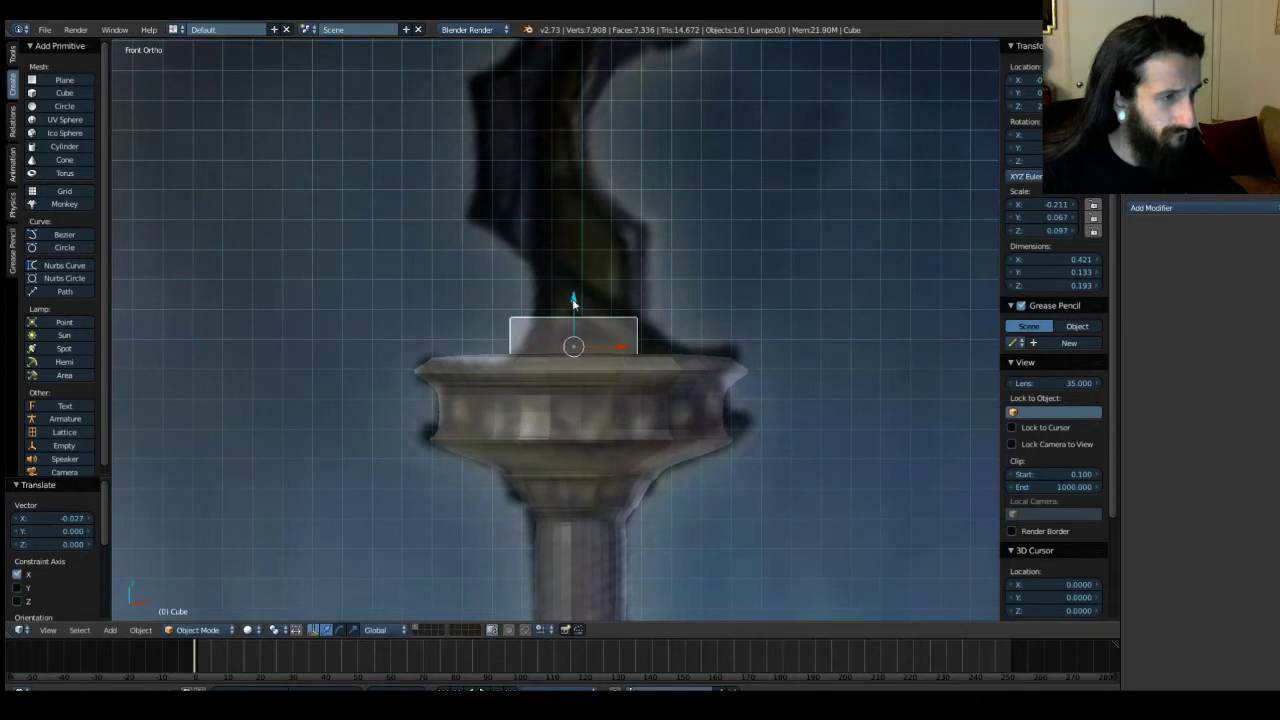
left_click_drag(575, 305, 575, 318)
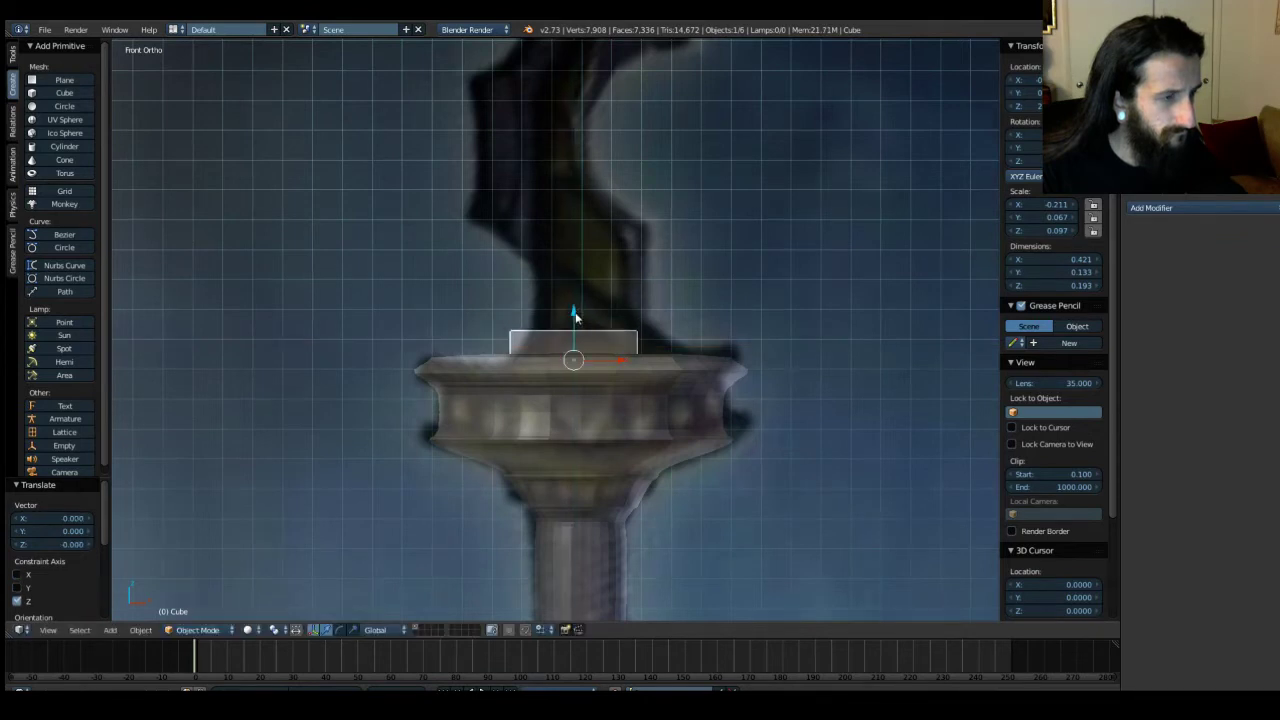
Widen the block to about 0.580 in X and shift it along X towards the right side of the reference blade base.
key("s")
key("x")
left_click(636, 359)
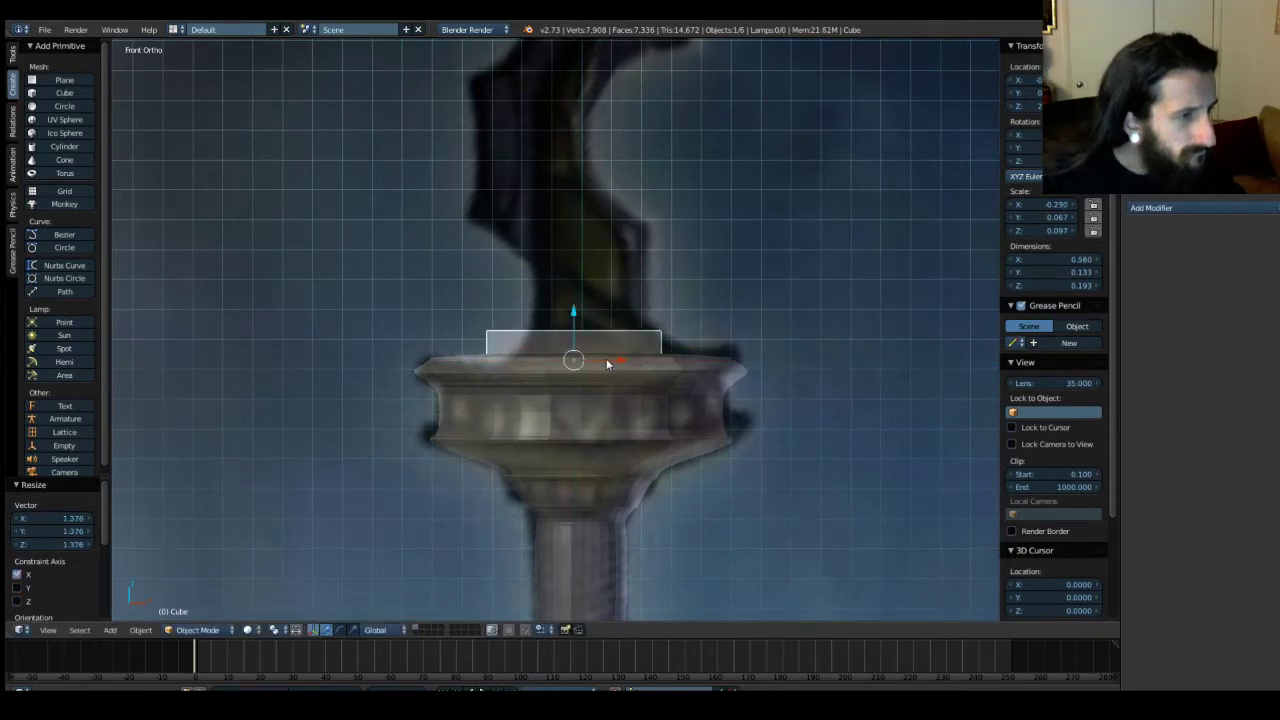
key("s")
key("x")
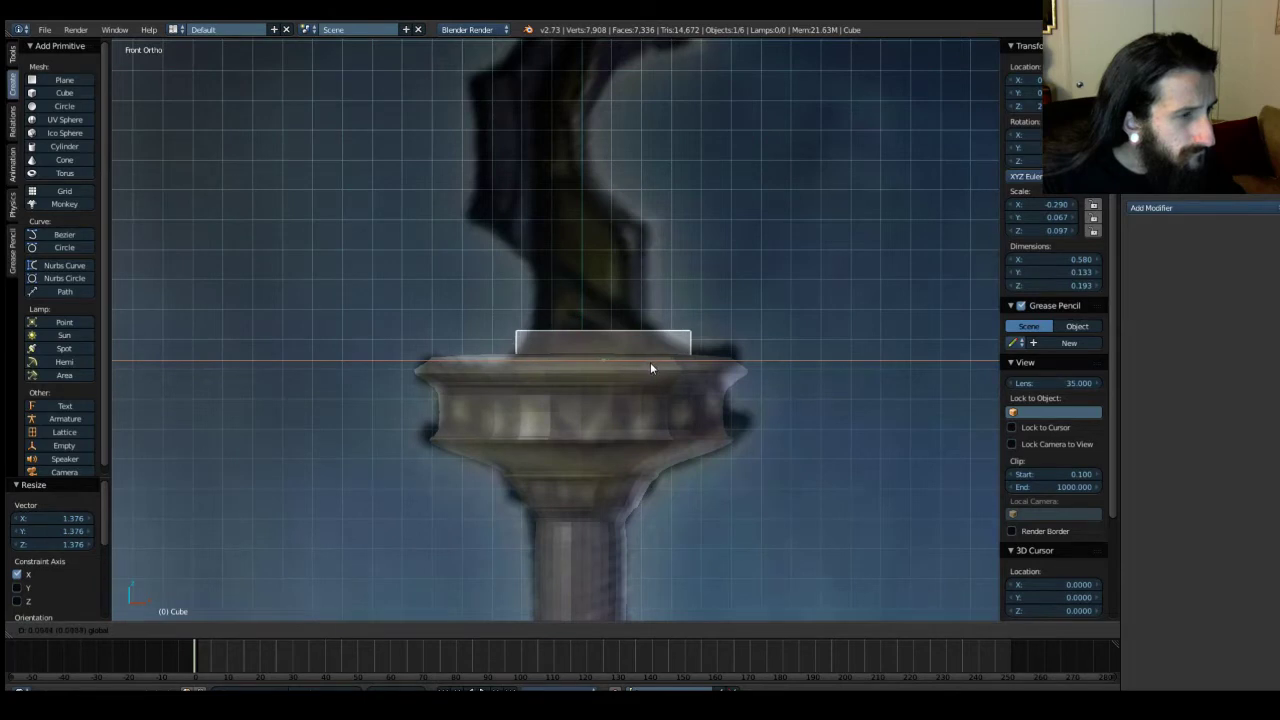
left_click(650, 368)
In Edit Mode, move the block's upper-left vertices inward about 0.098 along X to slant that side.
key("Tab")
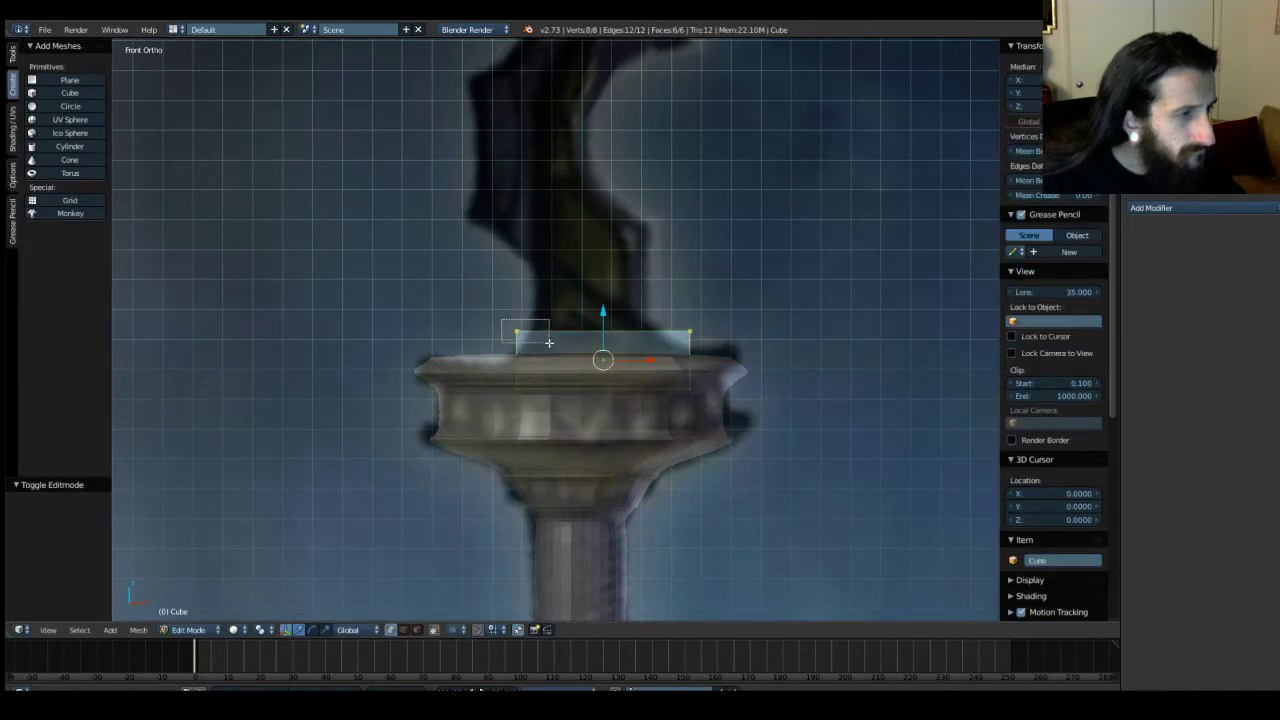
right_click(528, 327)
key("g")
key("x")
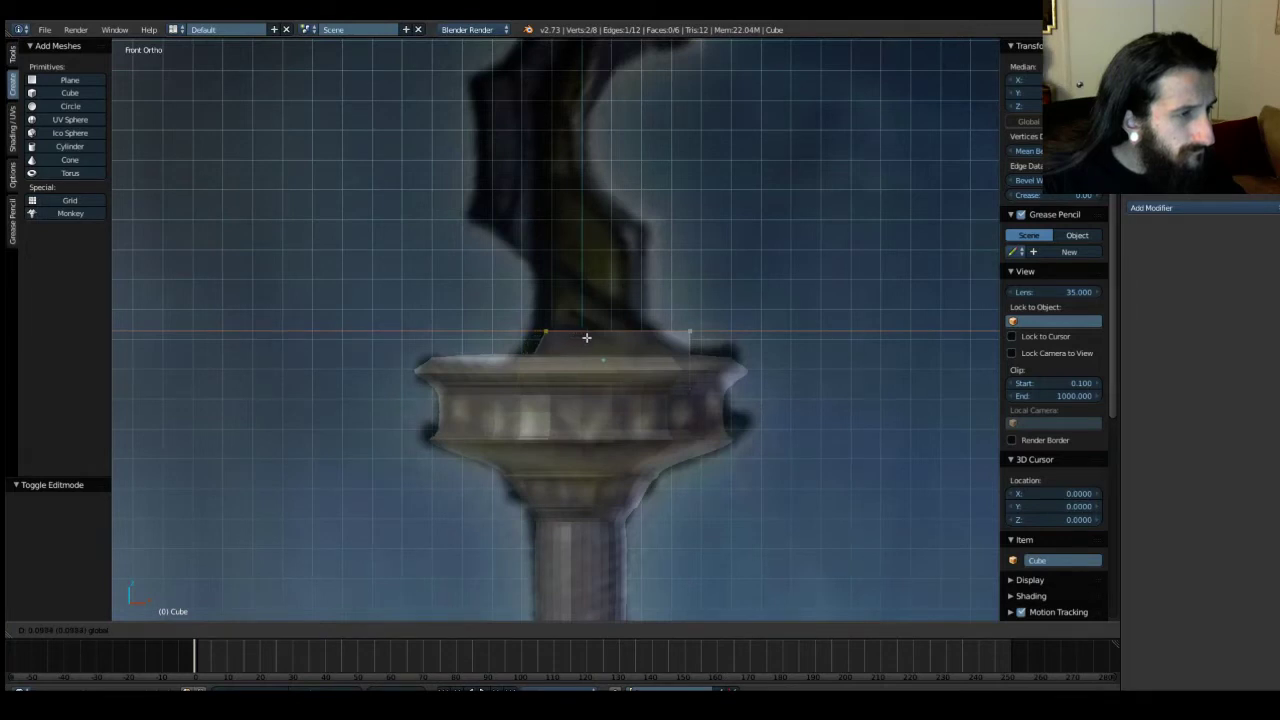
left_click(586, 337)
Move the block's entire mesh about -0.058 along X to align it with the reference blade base.
key("a")
key("g")
key("x")
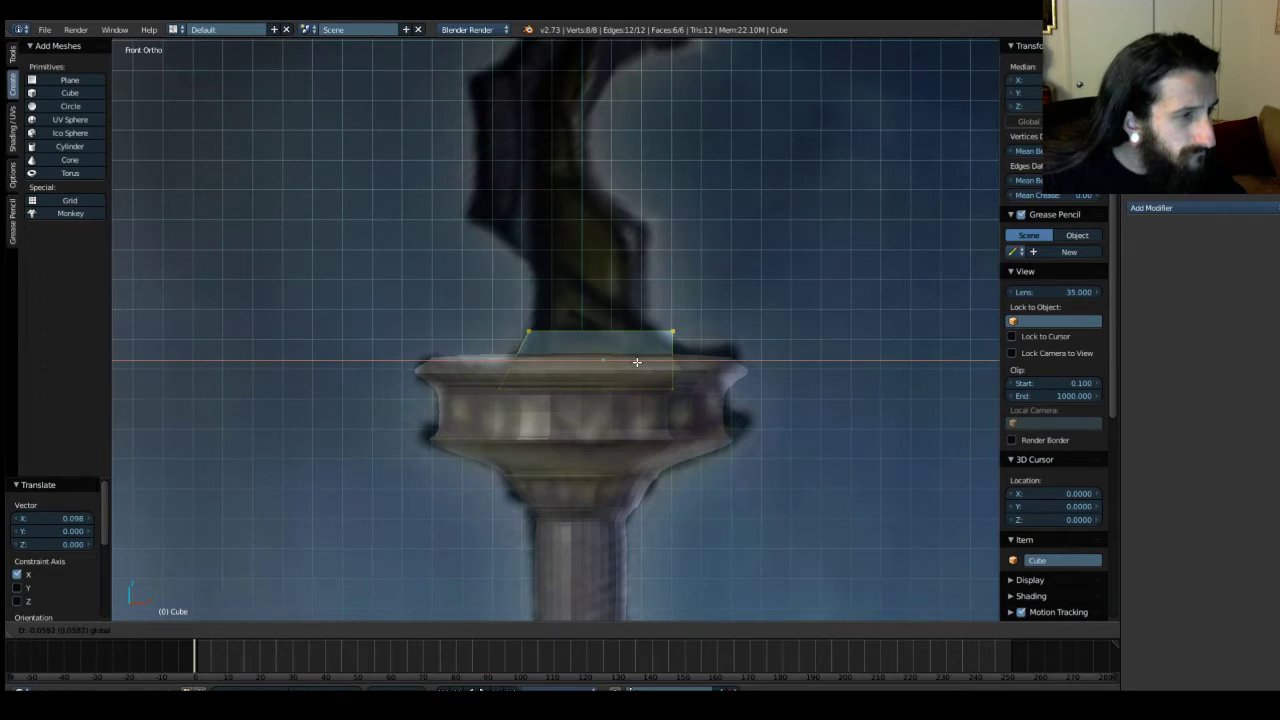
left_click(637, 362)
Move the block's lower-right vertices outward about 0.114 along X to flare that side.
right_click(700, 372)
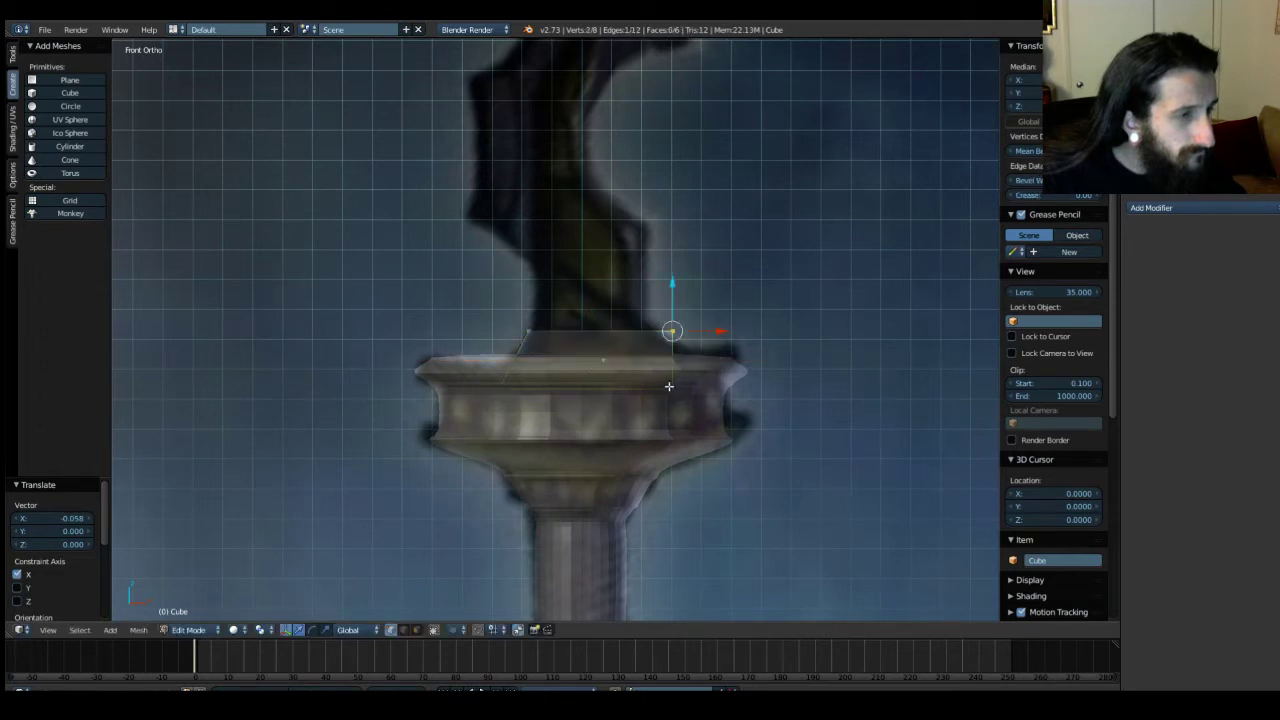
right_click(669, 386)
key("g")
key("x")
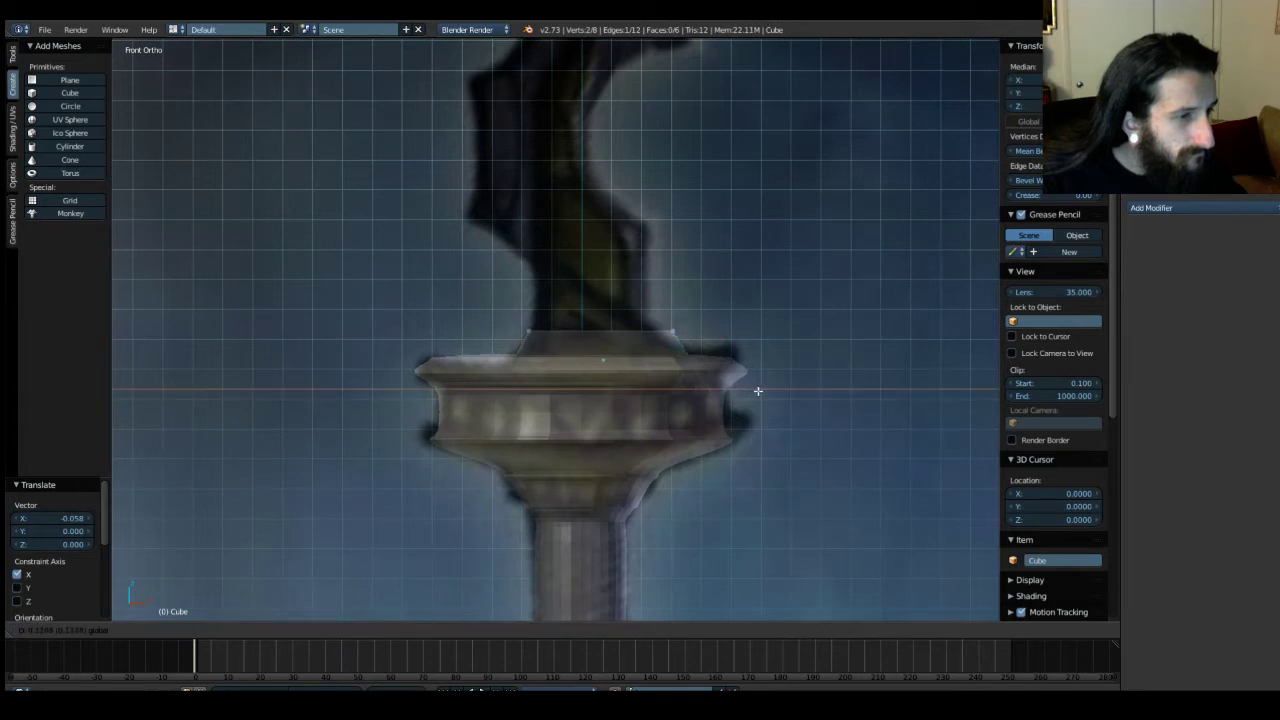
left_click(753, 392)
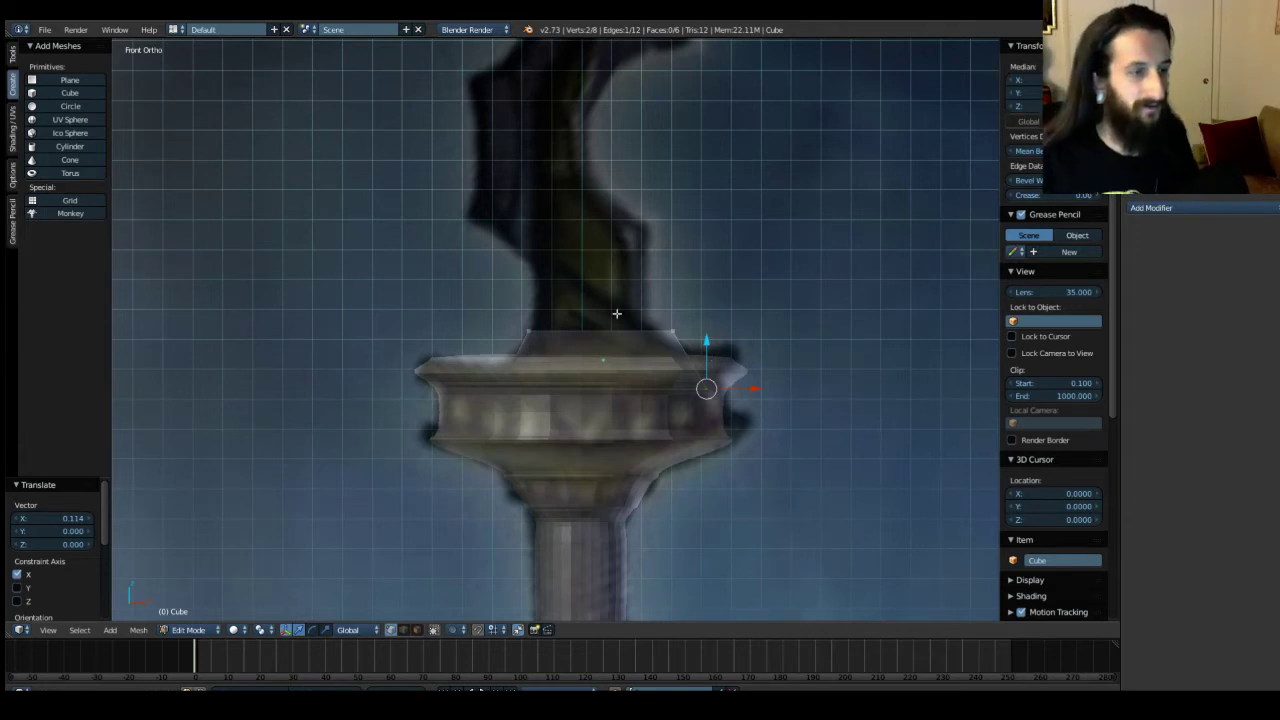
Move the block's upper-right vertices inward along X by about -0.020 and another -0.040 to slant that side more.
key("b")
left_click_drag(658, 310, 696, 342)
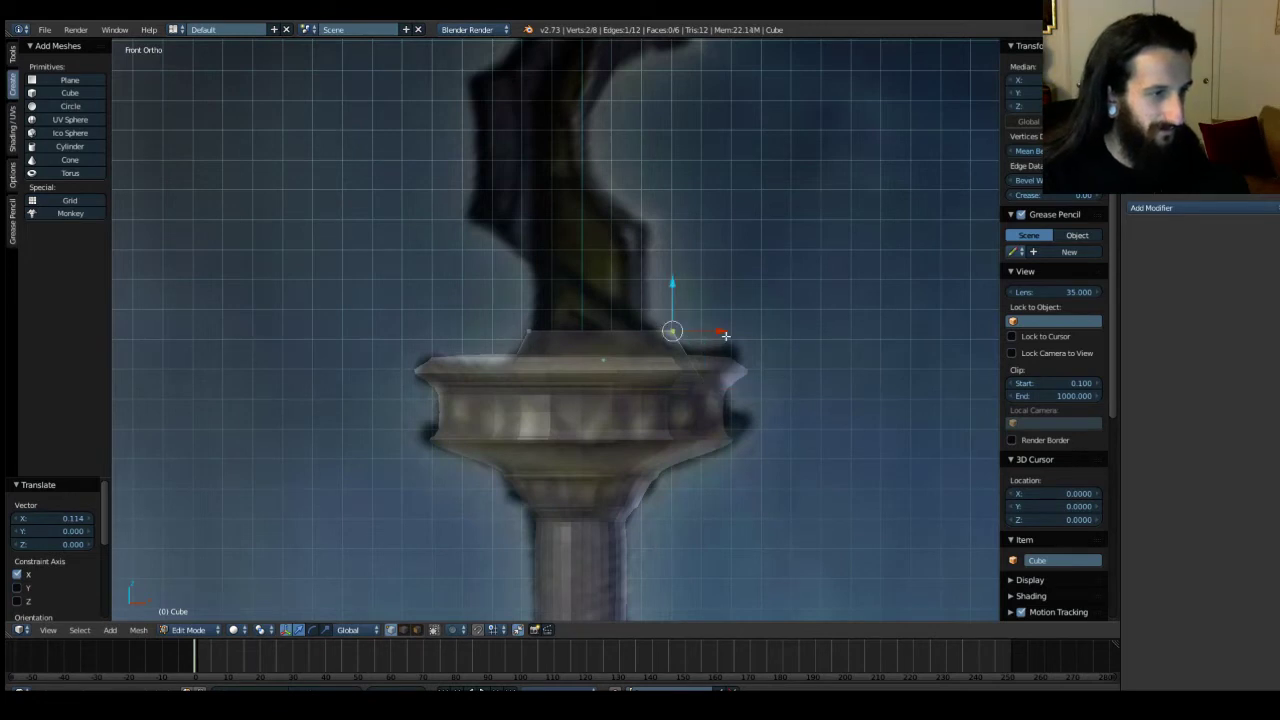
key("g")
key("x")
left_click(660, 318)
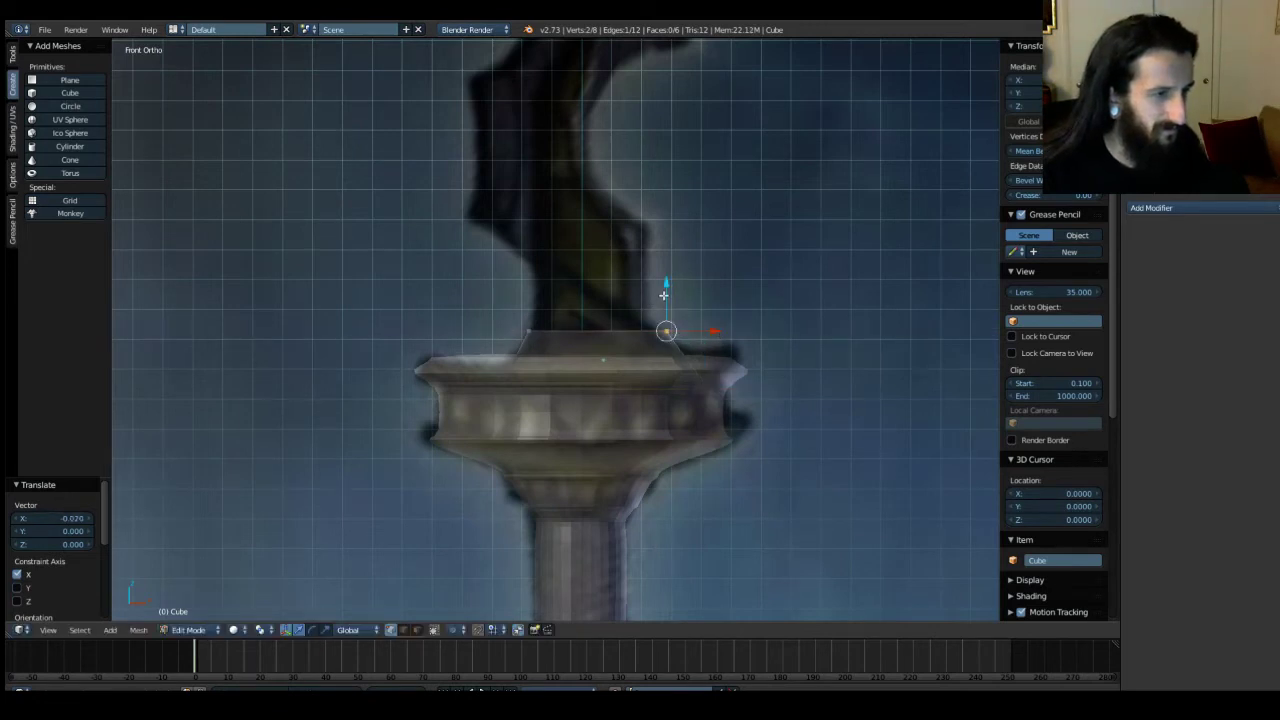
key("g")
key("x")
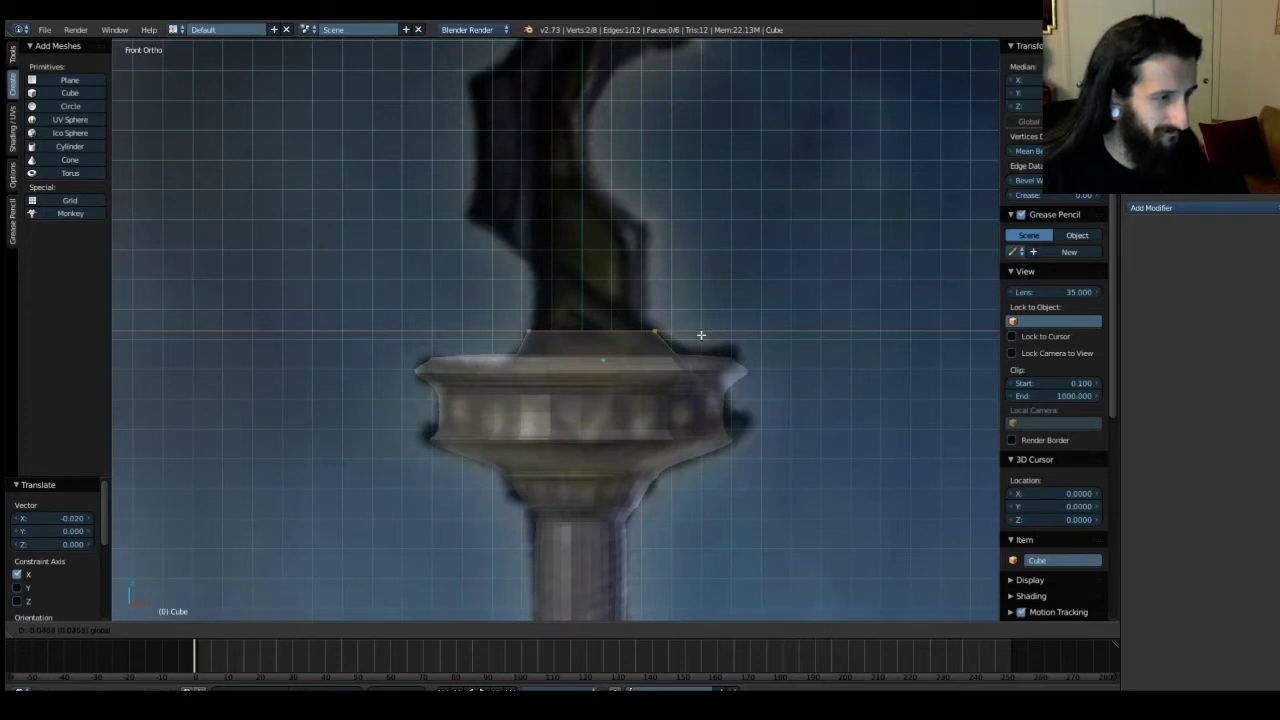
left_click(701, 335)
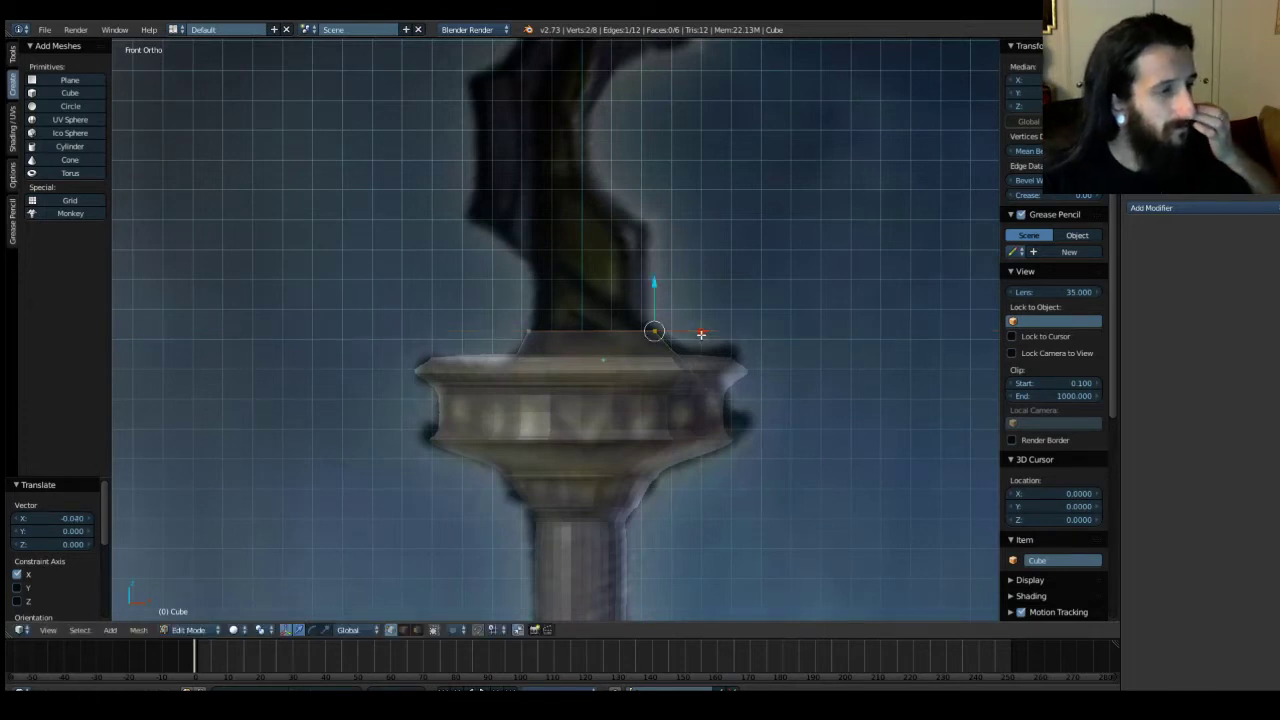
Lower all of the block's top vertices about -0.040 along Z.
key("b")
left_click_drag(503, 304, 717, 341)
key("g")
key("z")
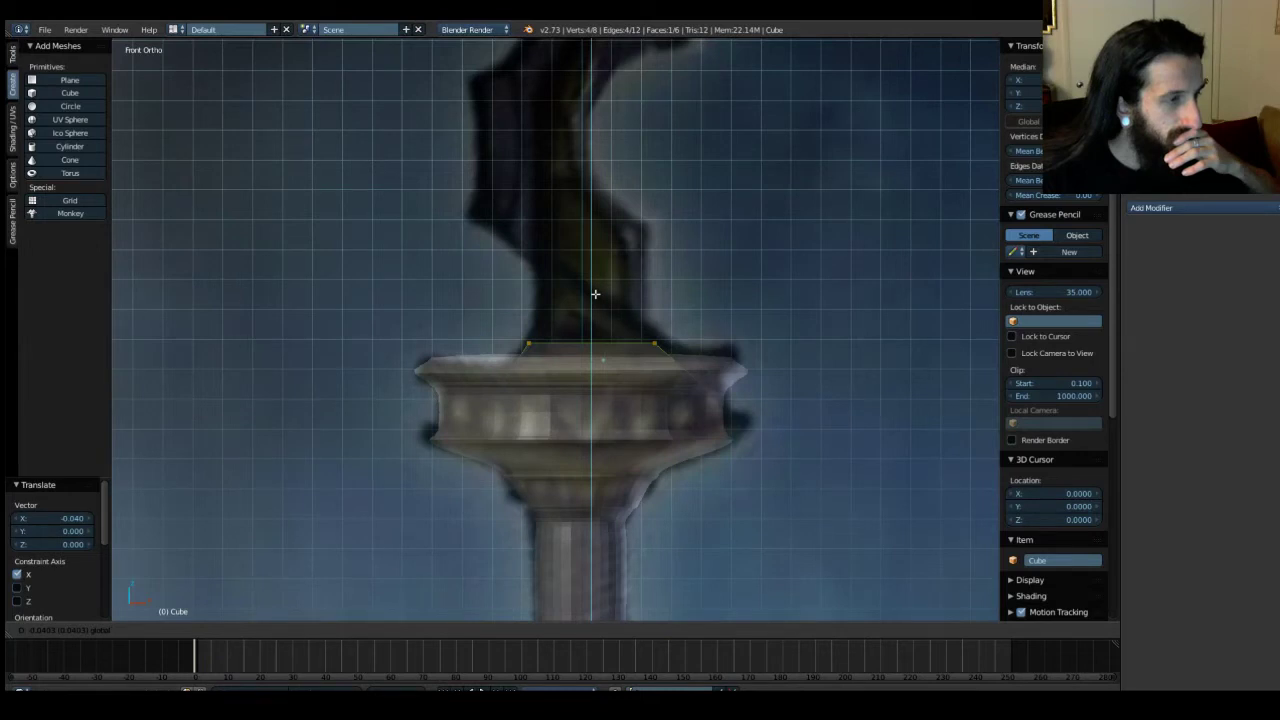
left_click_drag(596, 294, 596, 295)
Add three evenly spaced vertical loop cuts across the block's width without sliding them.
key("ctrl+r")
scroll(591, 375, "up", 1)
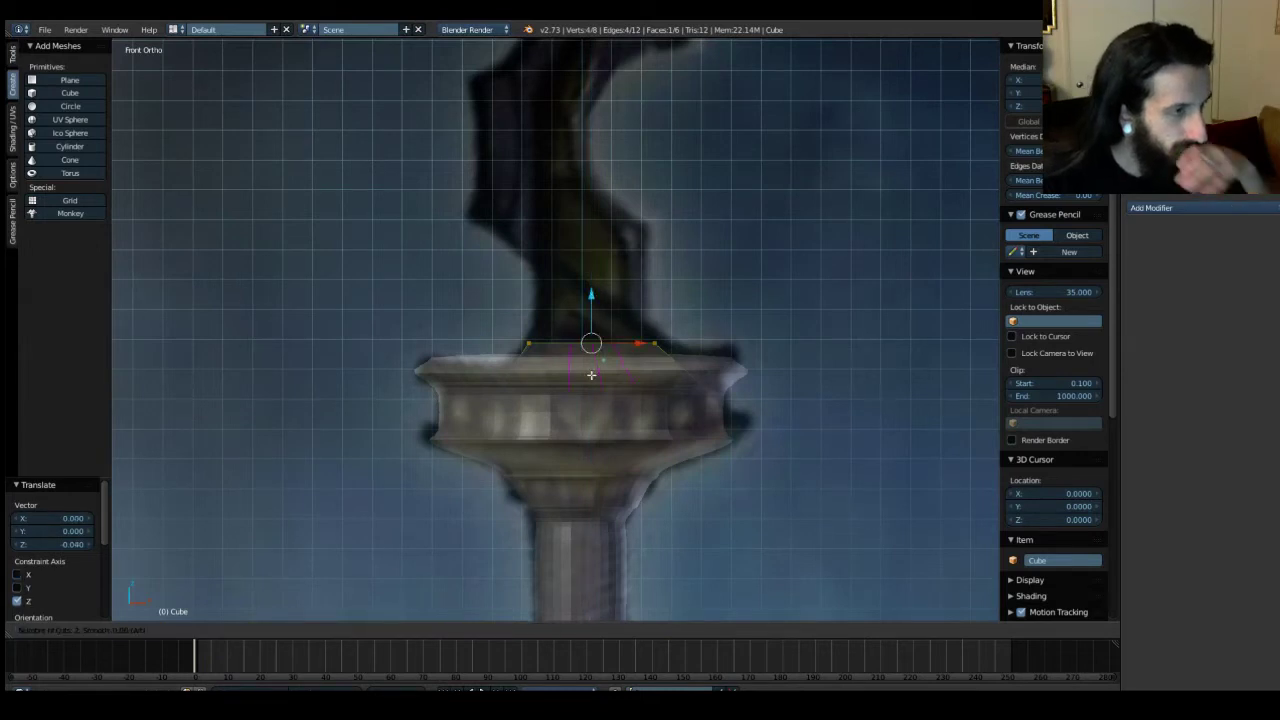
scroll(591, 375, "up", 1)
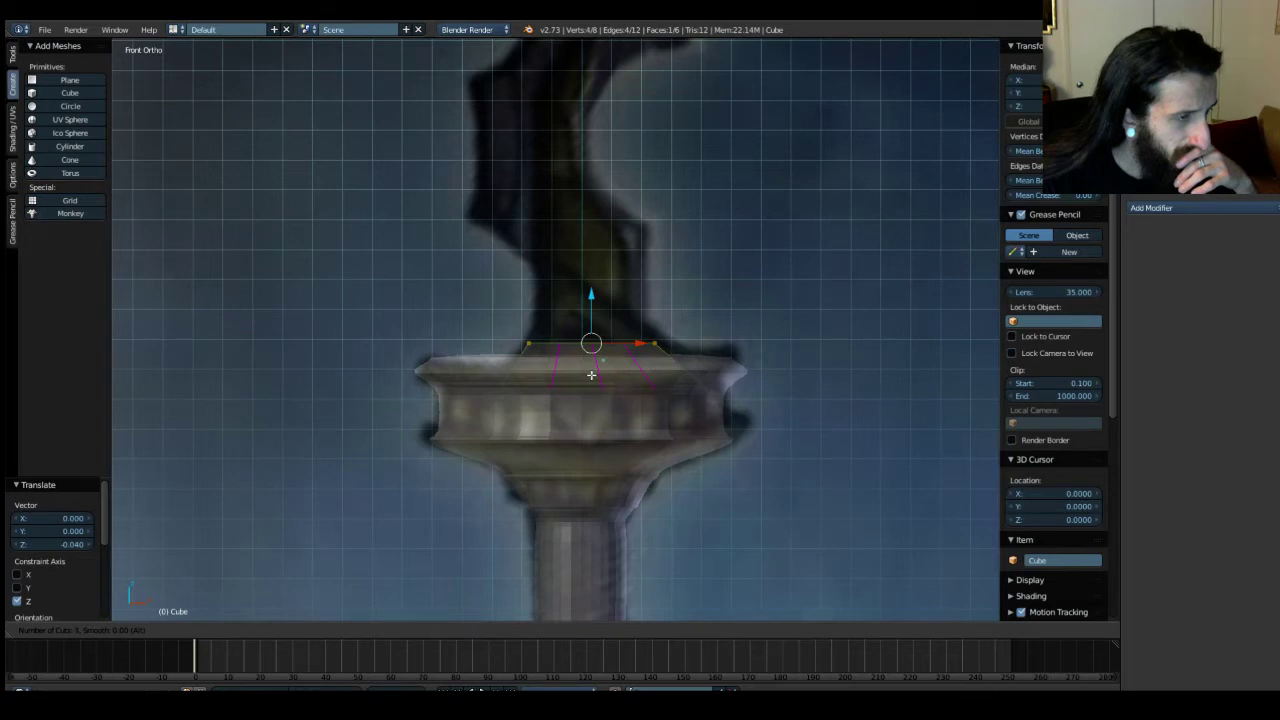
left_click(591, 375)
right_click(591, 375)
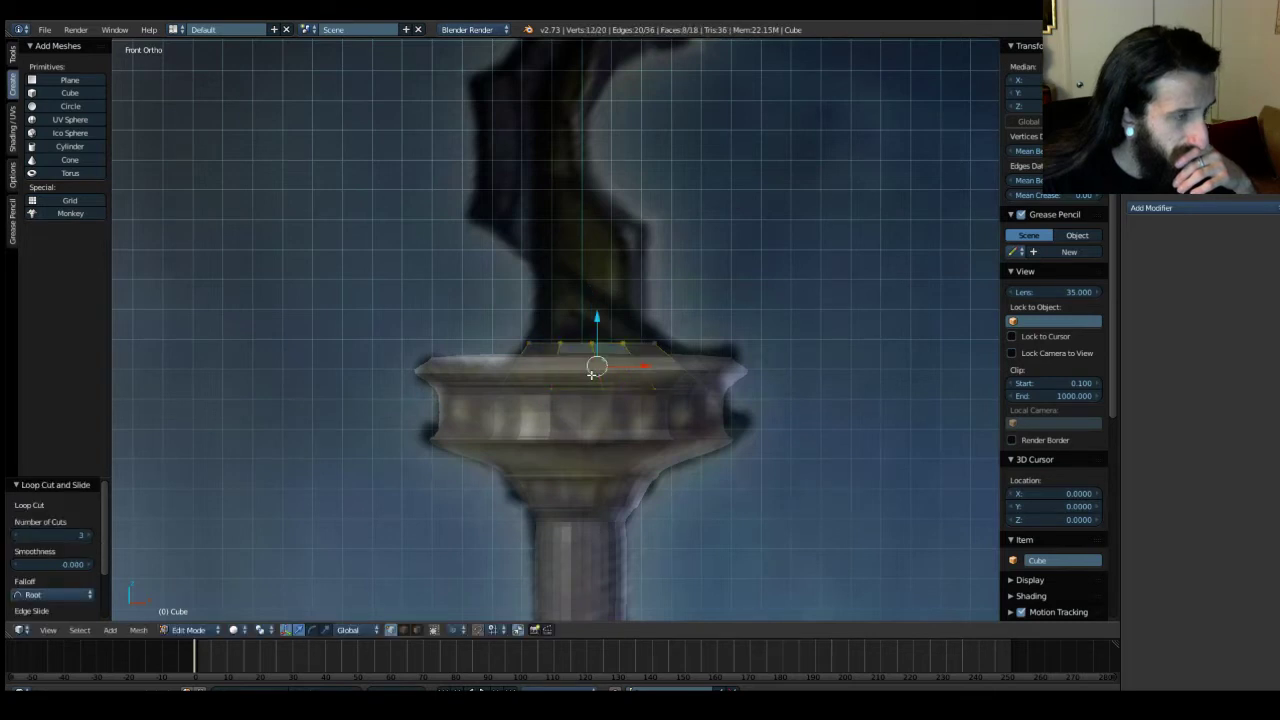
Extrude the block's top faces about 0.110 upward along Z and scale the new top to about 0.738.
key("a")
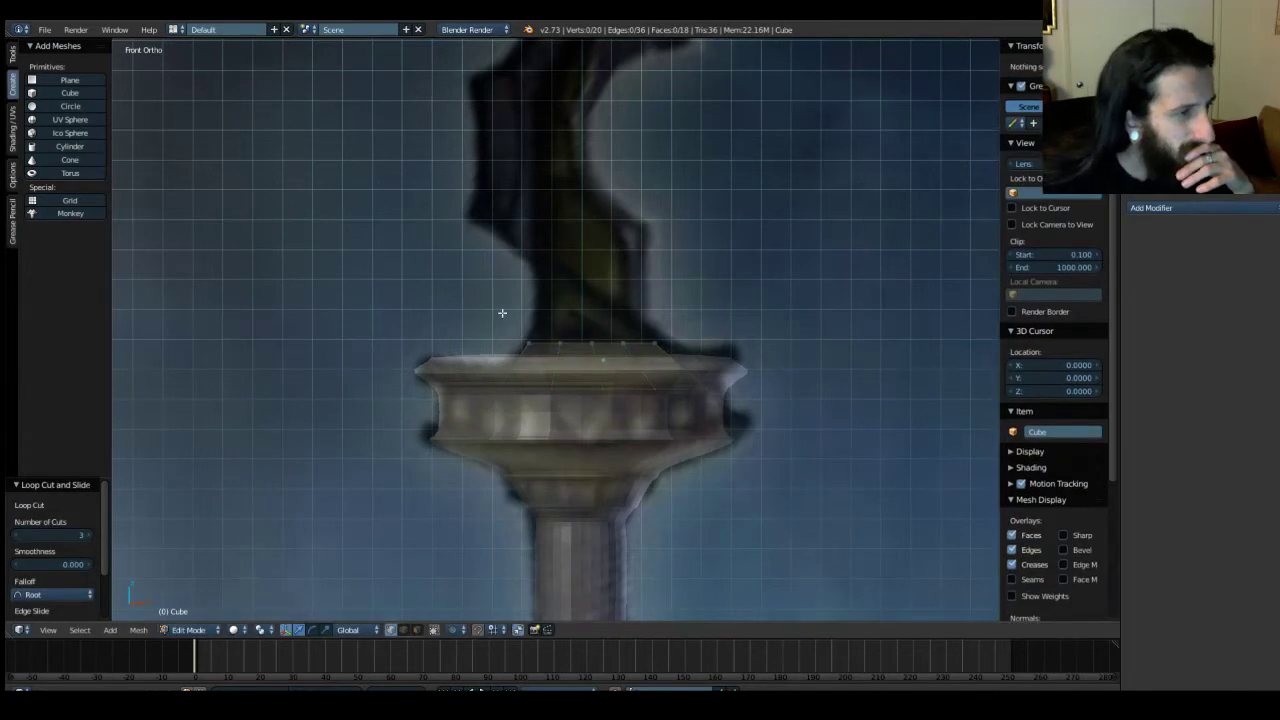
left_click_drag(500, 309, 700, 357)
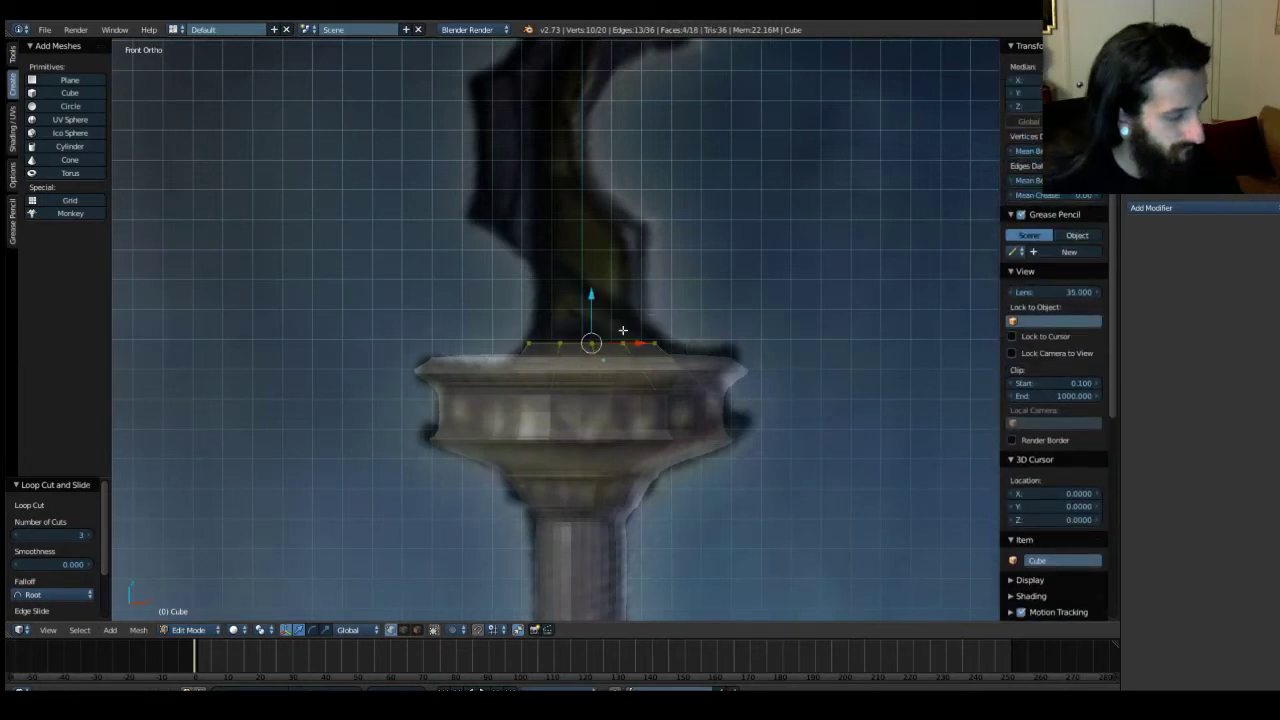
key("e")
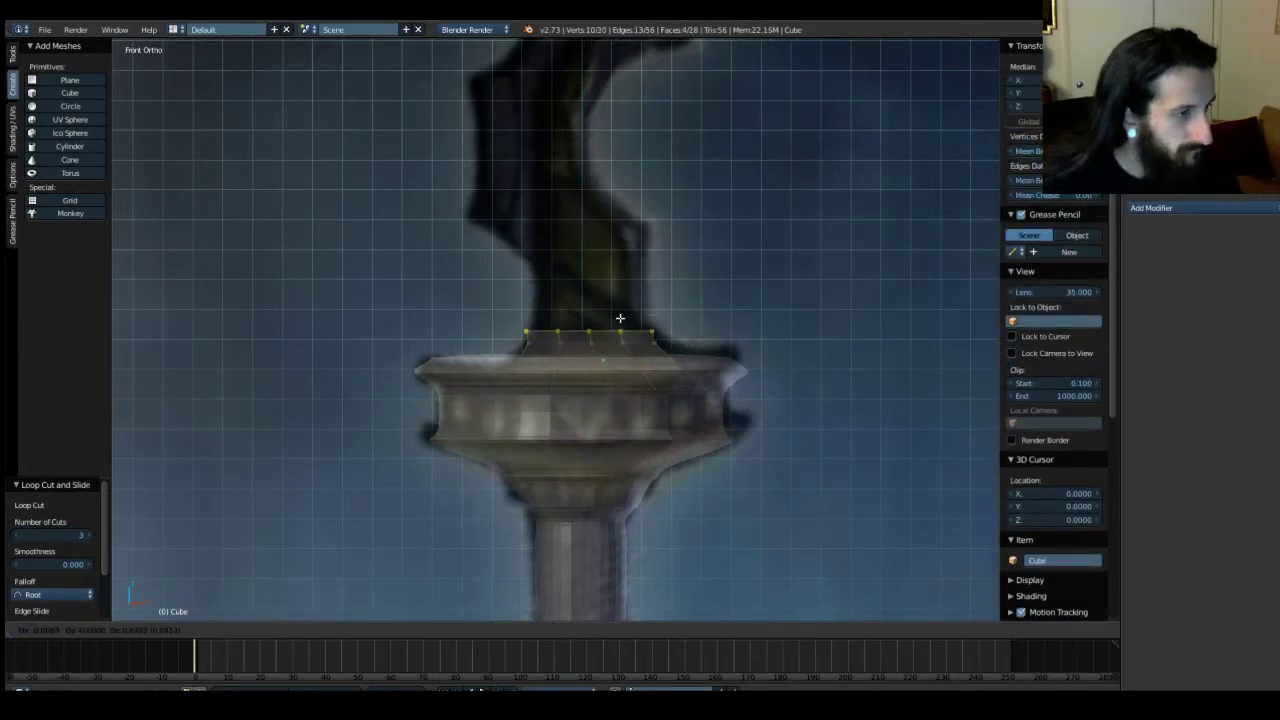
key("z")
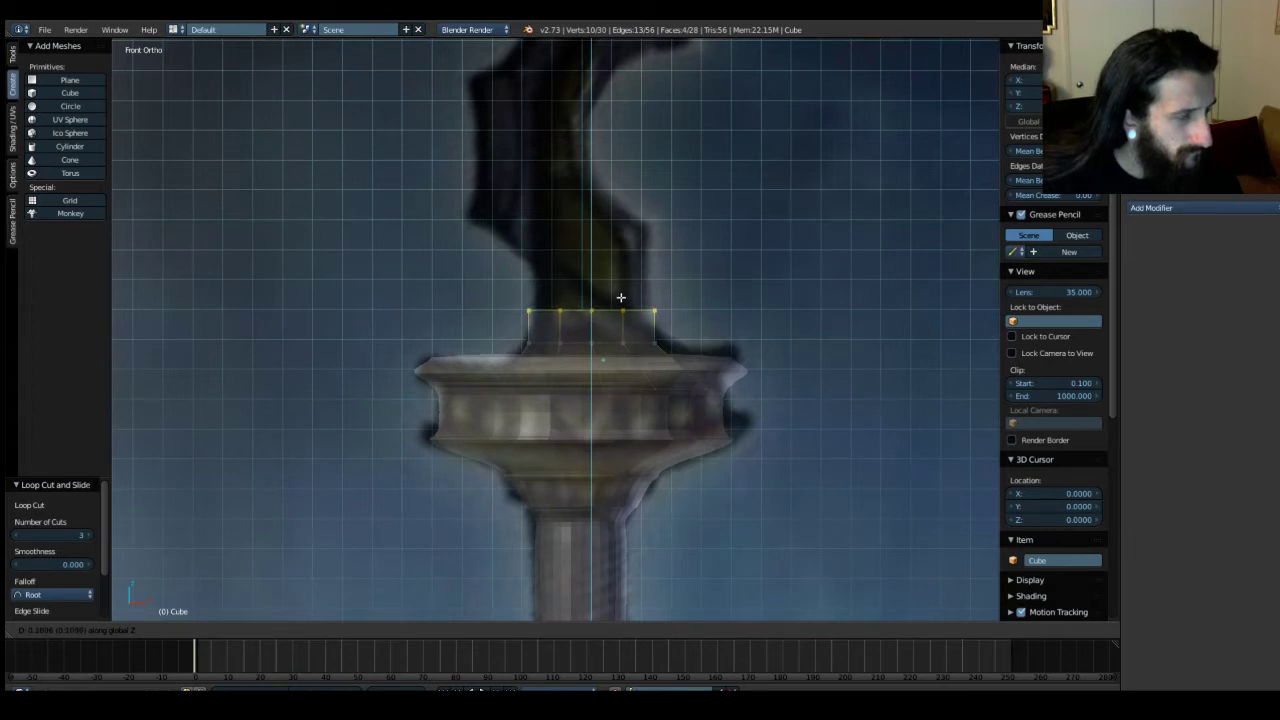
left_click(620, 297)
key("s")
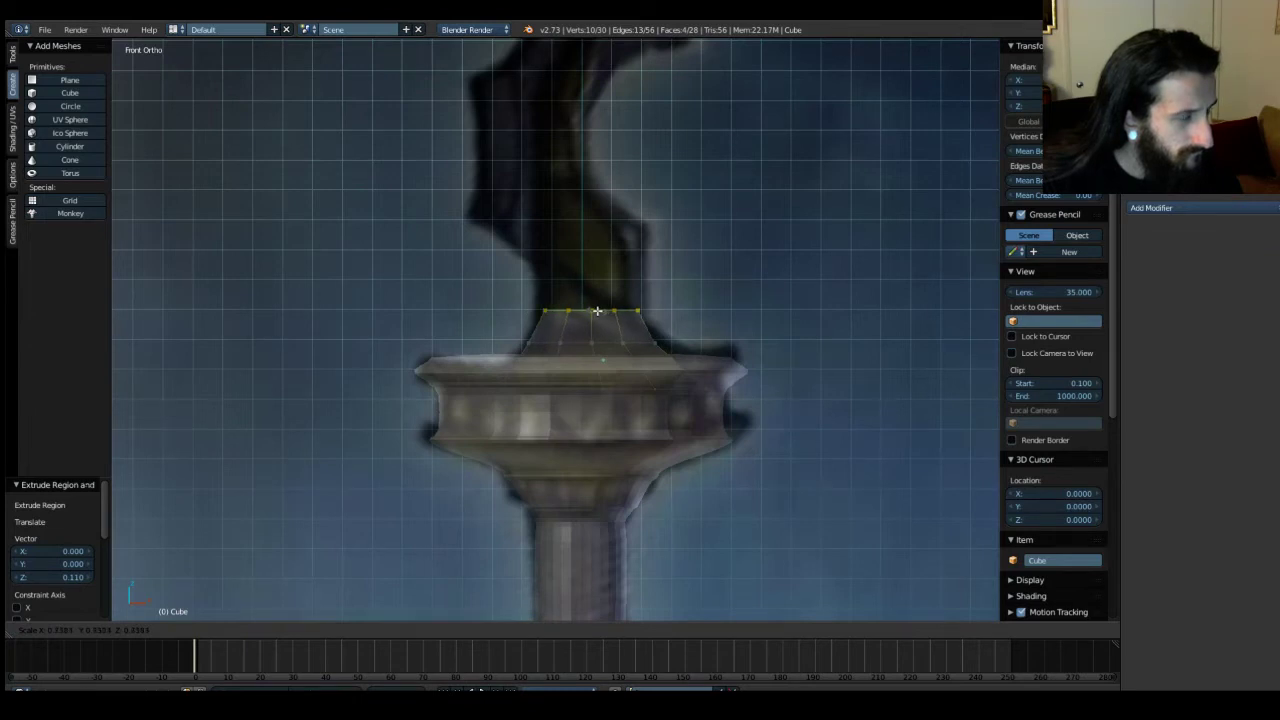
left_click(597, 311)
Move the two left columns of the new top's vertices about -0.013 along X to match the reference edge.
left_click_drag(536, 298, 584, 318)
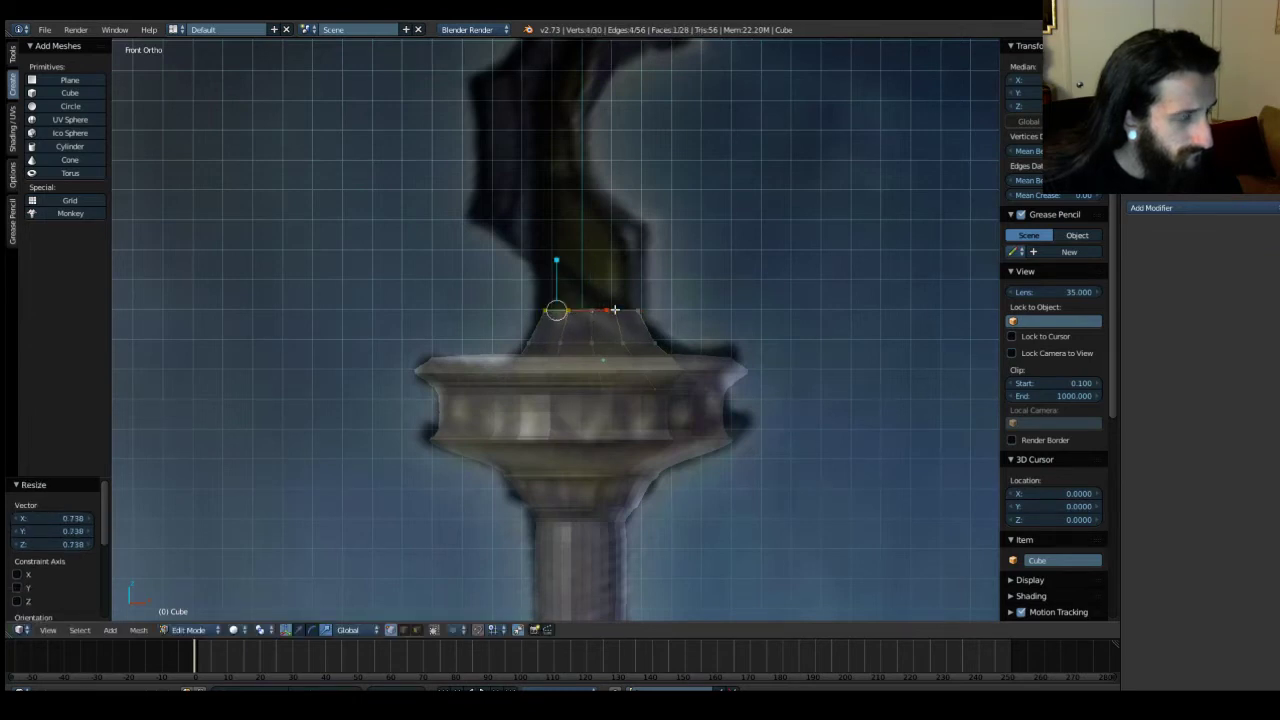
key("g")
key("x")
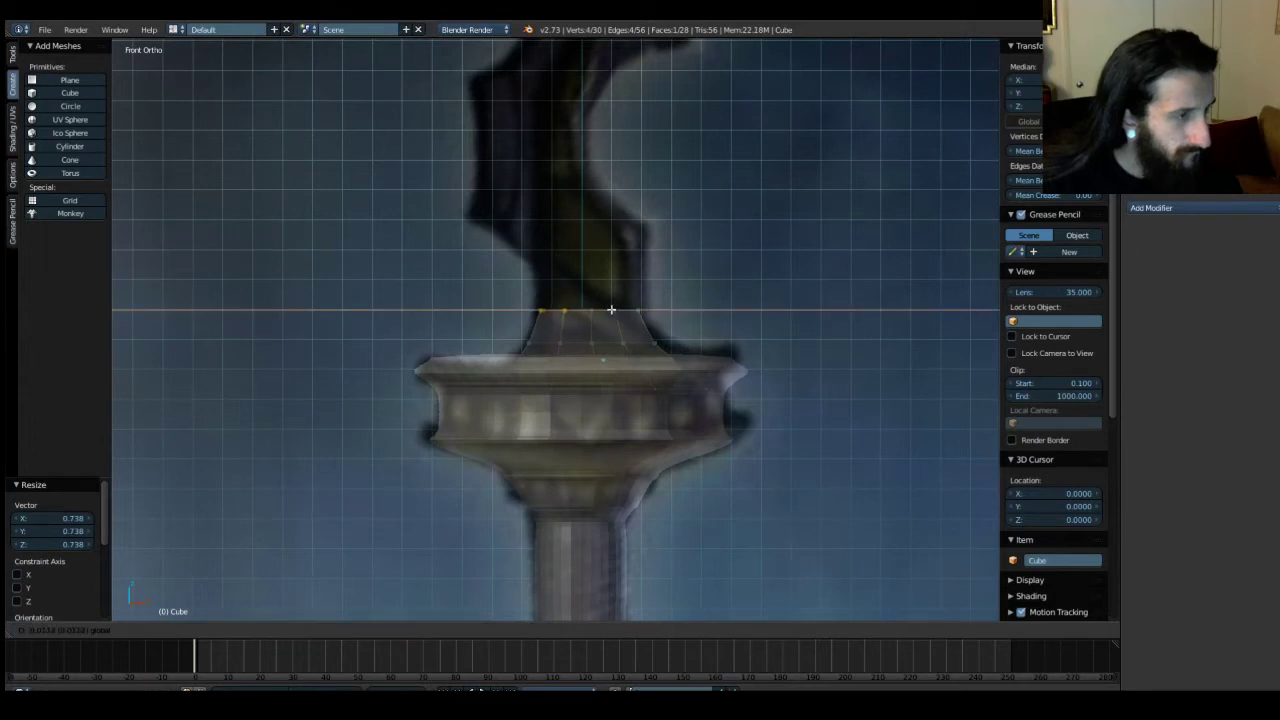
left_click(612, 309)
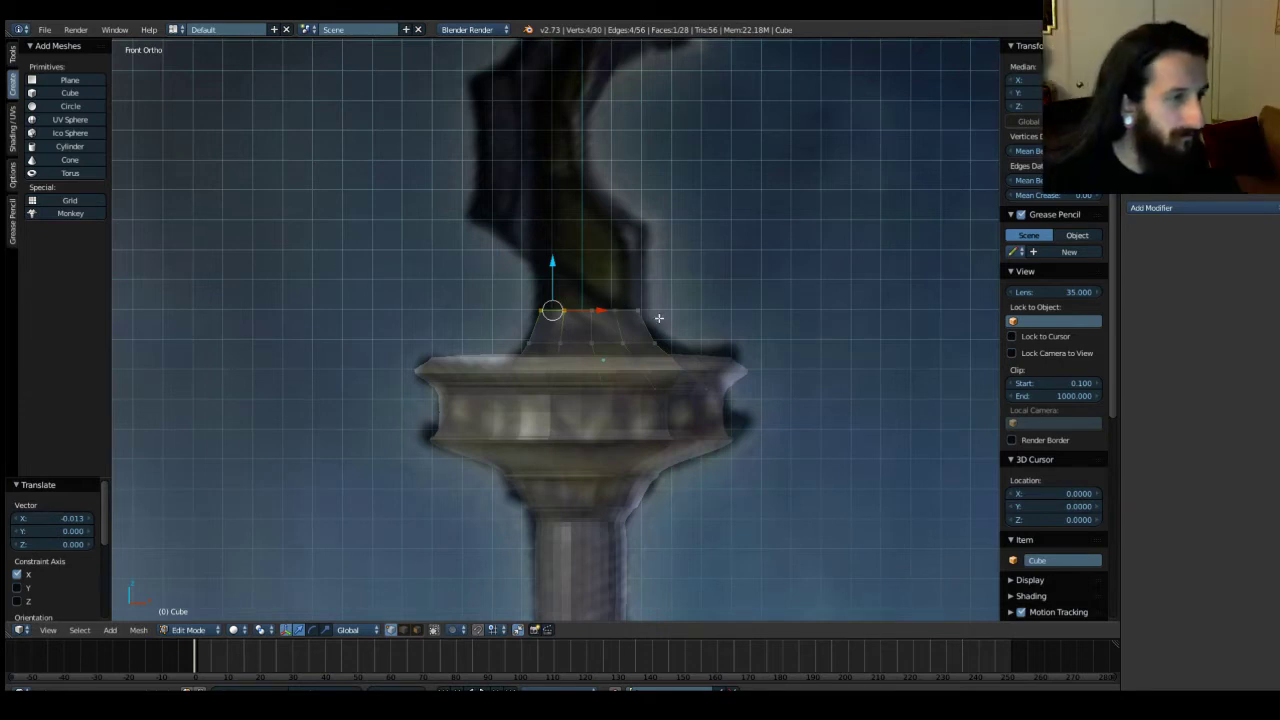
Lower the top's right corner vertices about -0.031 along Z to follow the reference slope.
mouse_move(662, 308)
left_mouse_down()
mouse_move(612, 306)
mouse_move(600, 276)
mouse_move(607, 323)
mouse_move(586, 317)
mouse_move(625, 310)
mouse_move(662, 330)
mouse_move(666, 314)
mouse_move(651, 329)
left_mouse_up()
key("a")
key("b")
left_click_drag(635, 259, 637, 270)
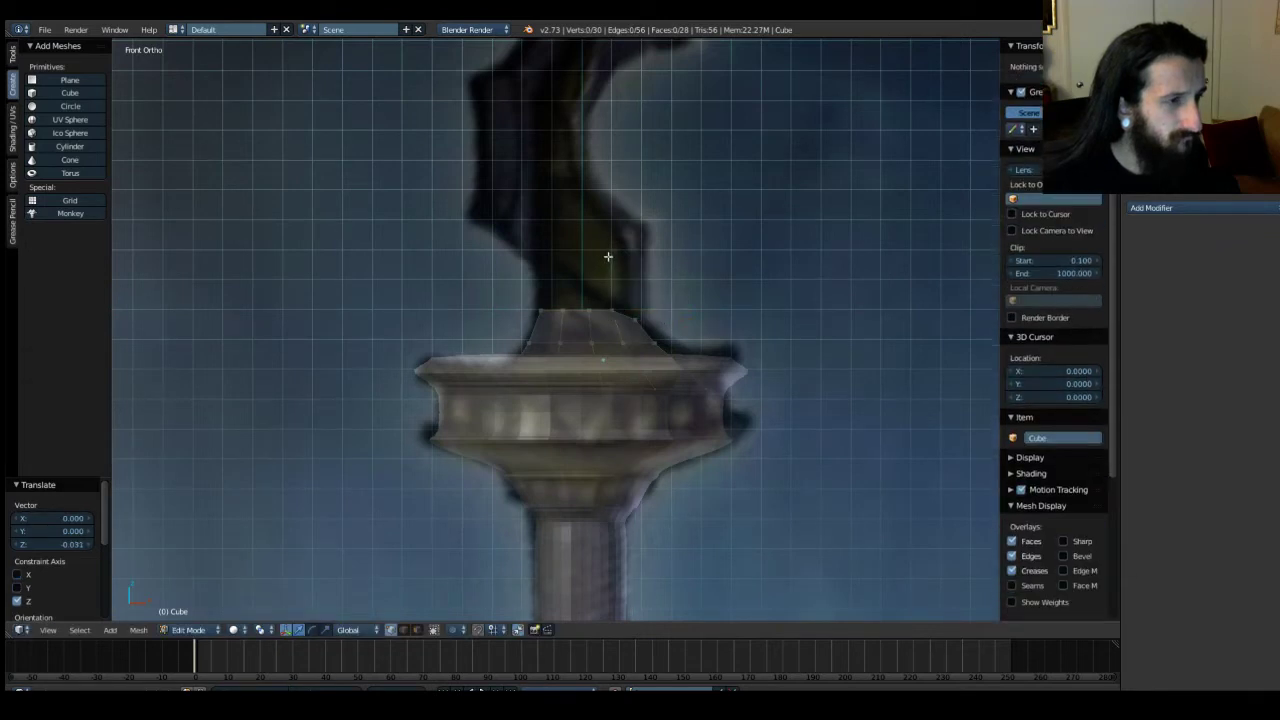
left_click_drag(610, 262, 613, 258)
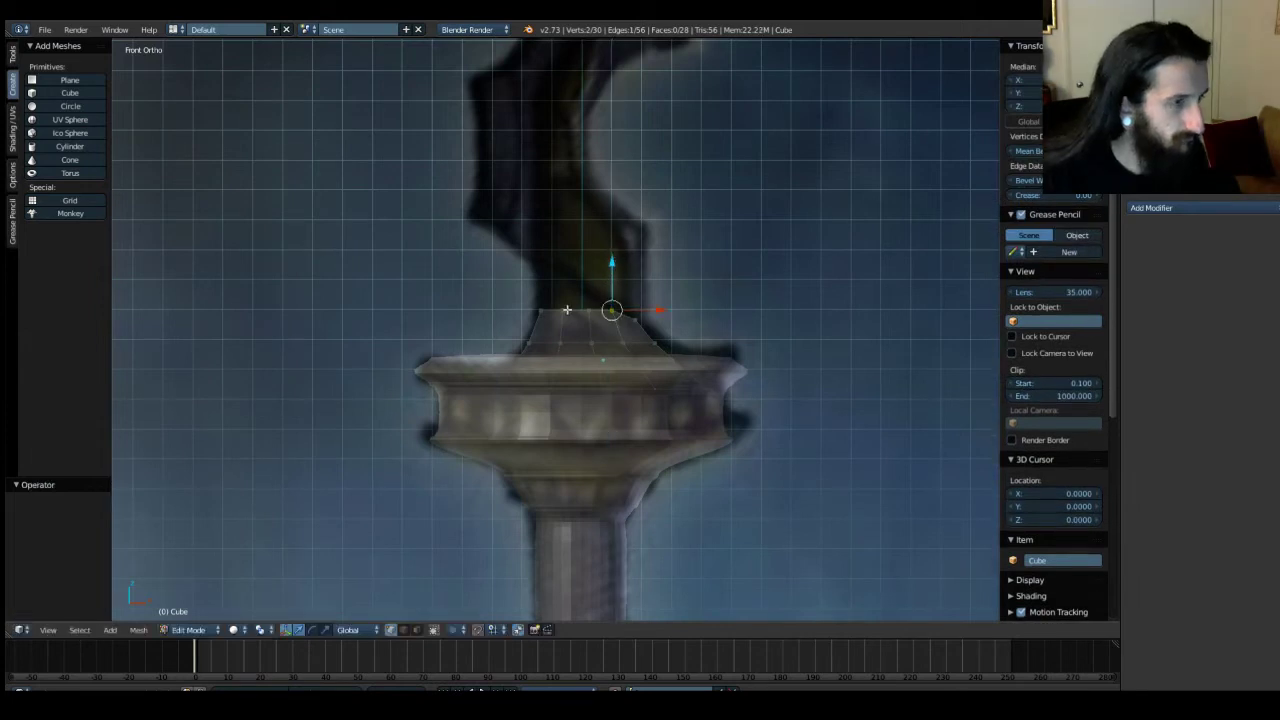
Raise the top vertices left of the lowered corner about 0.007 along Z.
key("b")
left_click_drag(527, 303, 636, 332)
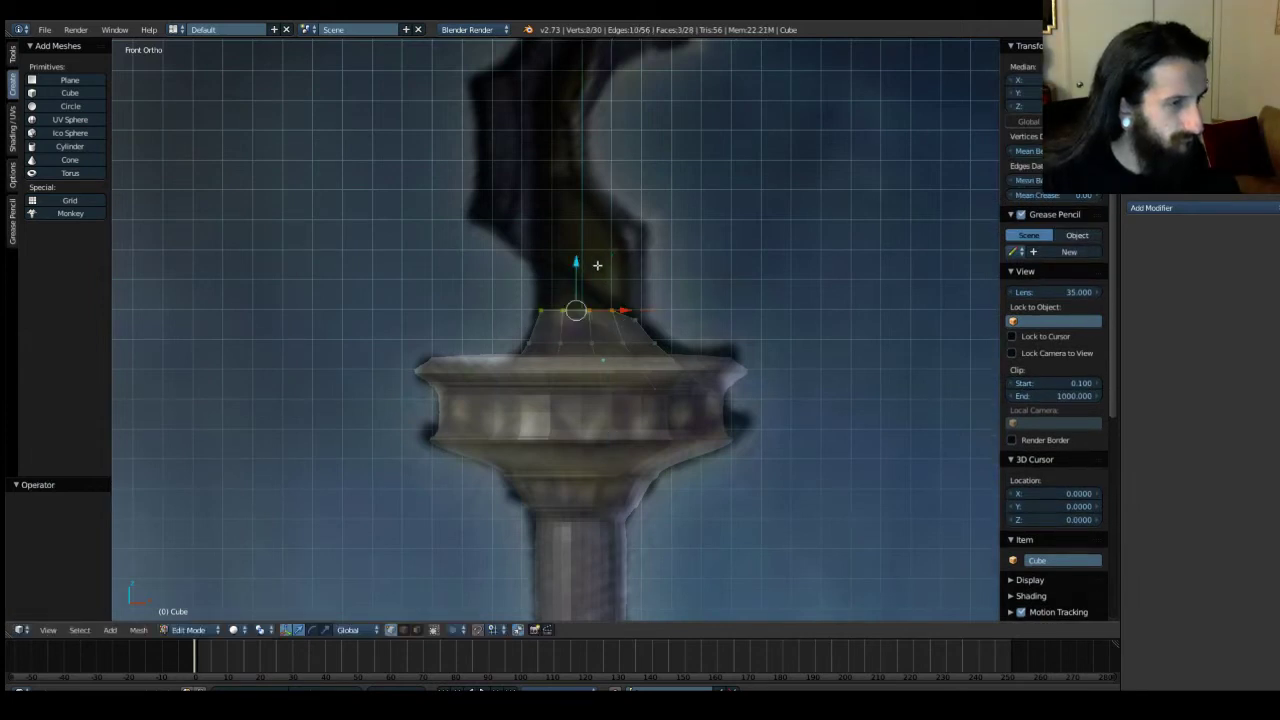
left_click_drag(580, 262, 578, 259)
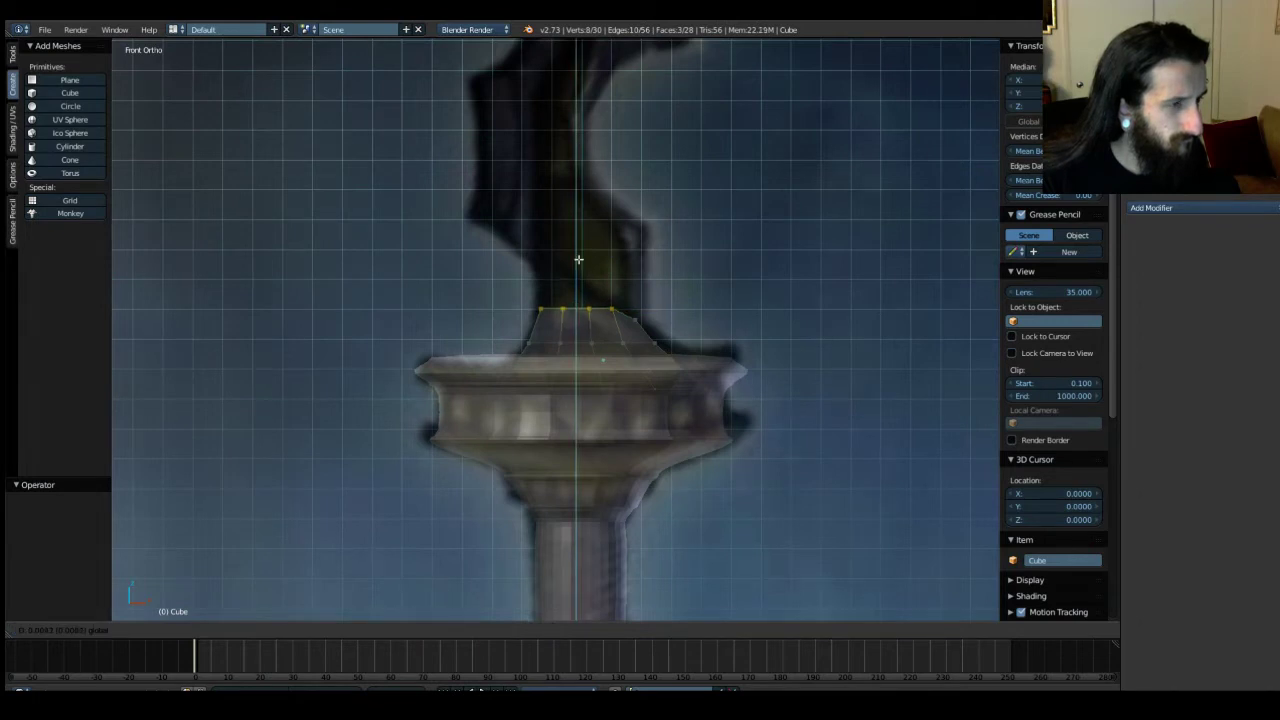
left_click_drag(578, 259, 628, 323)
Extrude the three raised top faces about 0.163 upward along Z.
right_click(563, 262)
key("b")
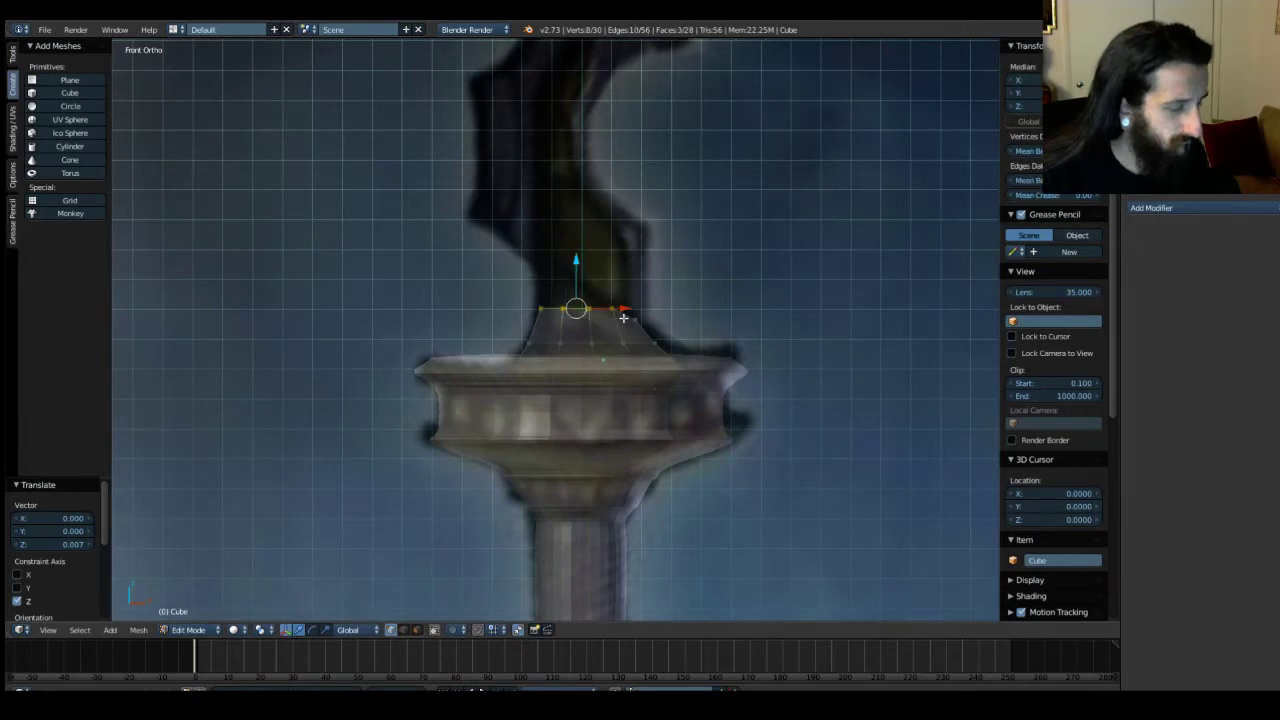
key("e")
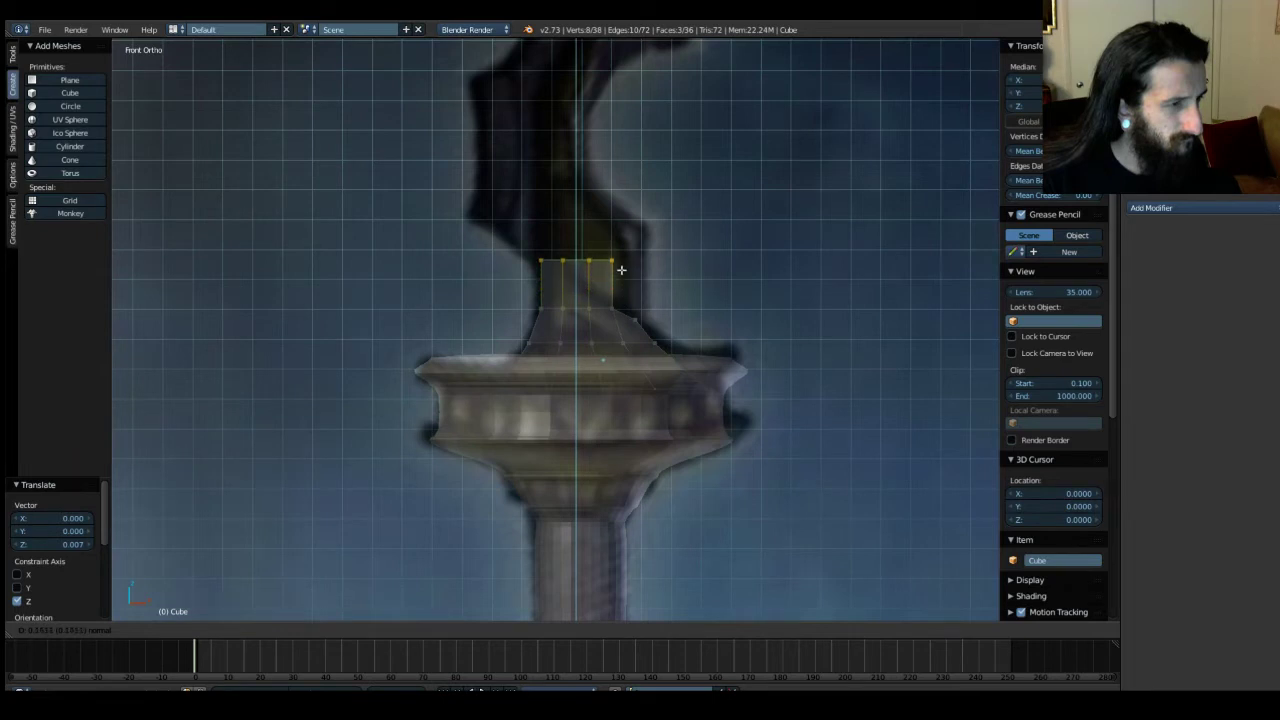
left_click(621, 269)
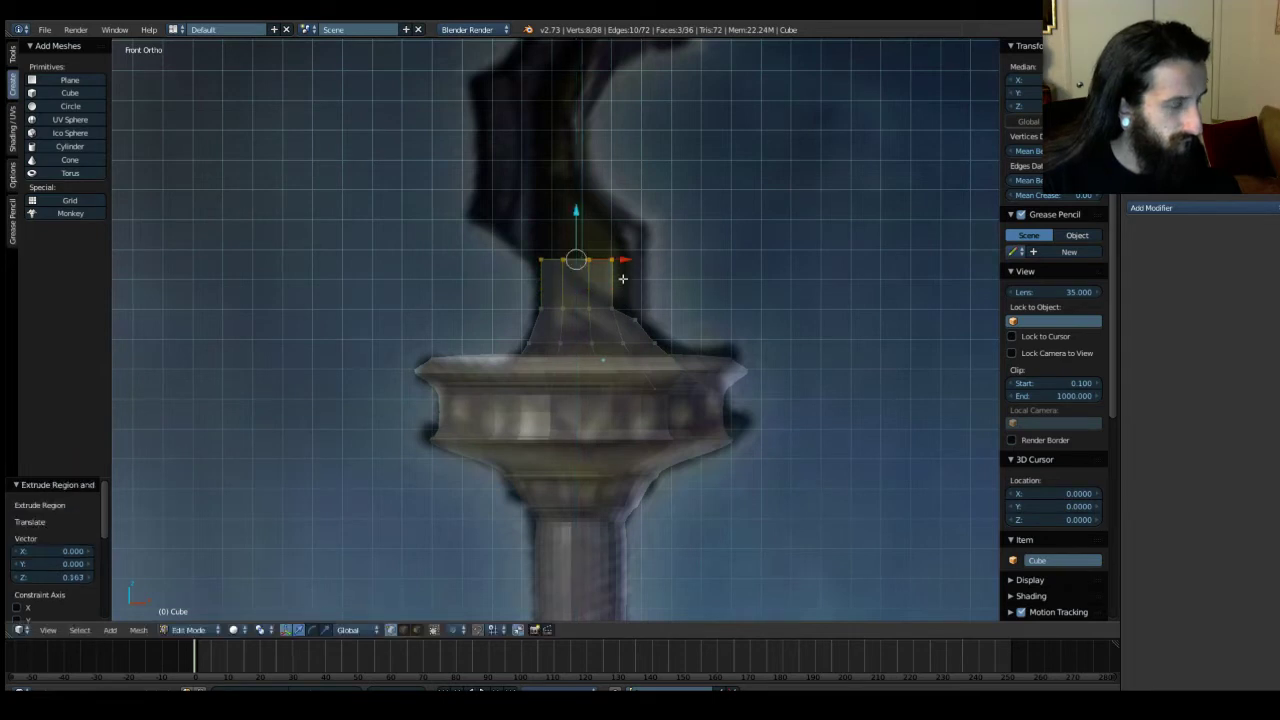
Rotate the extruded top faces about the Y axis so they slope down to the right, leaving the mesh without a subdivision modifier.
key("e")
key("w")
key("e")
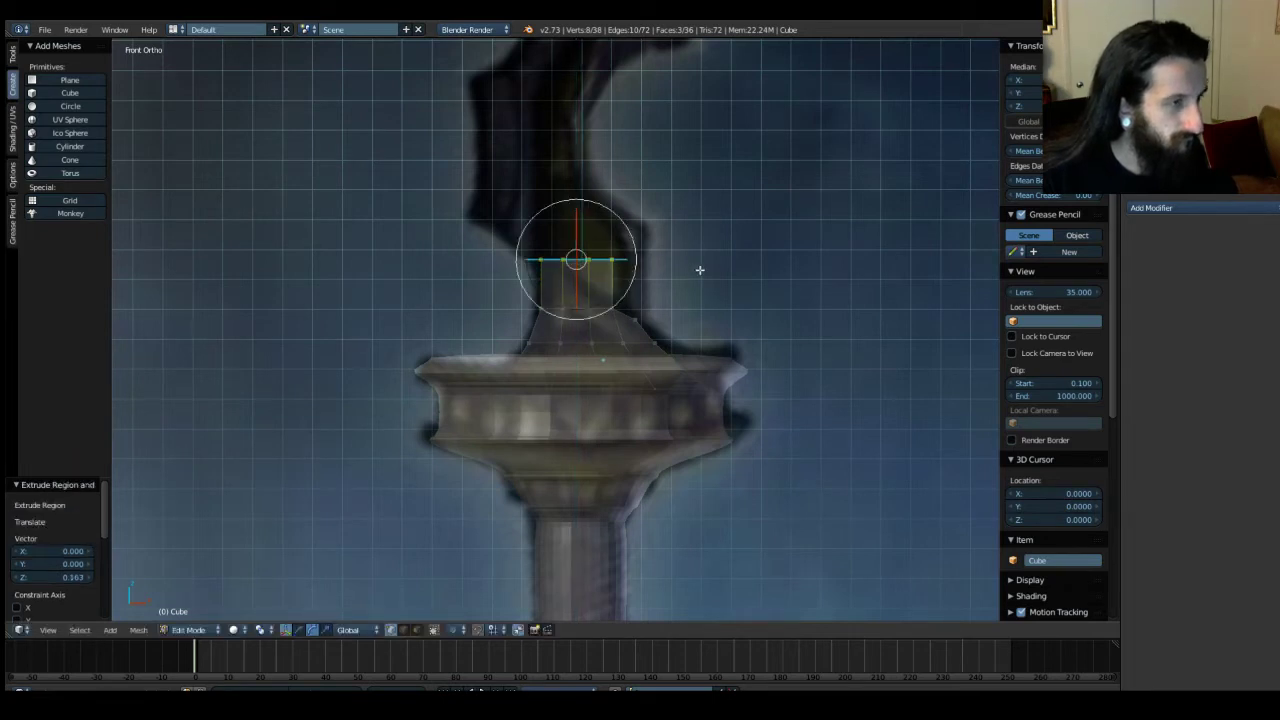
middle_click_drag(700, 270, 609, 263)
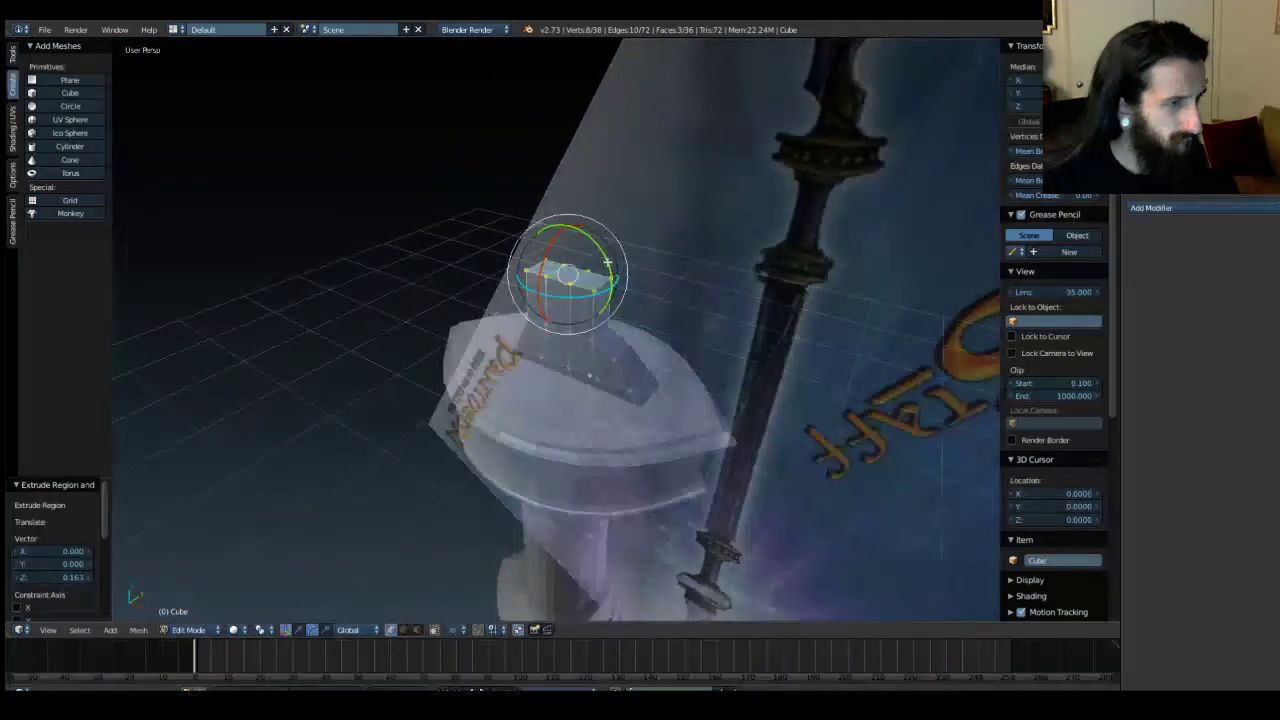
left_click_drag(606, 262, 620, 286)
key("ctrl+1")
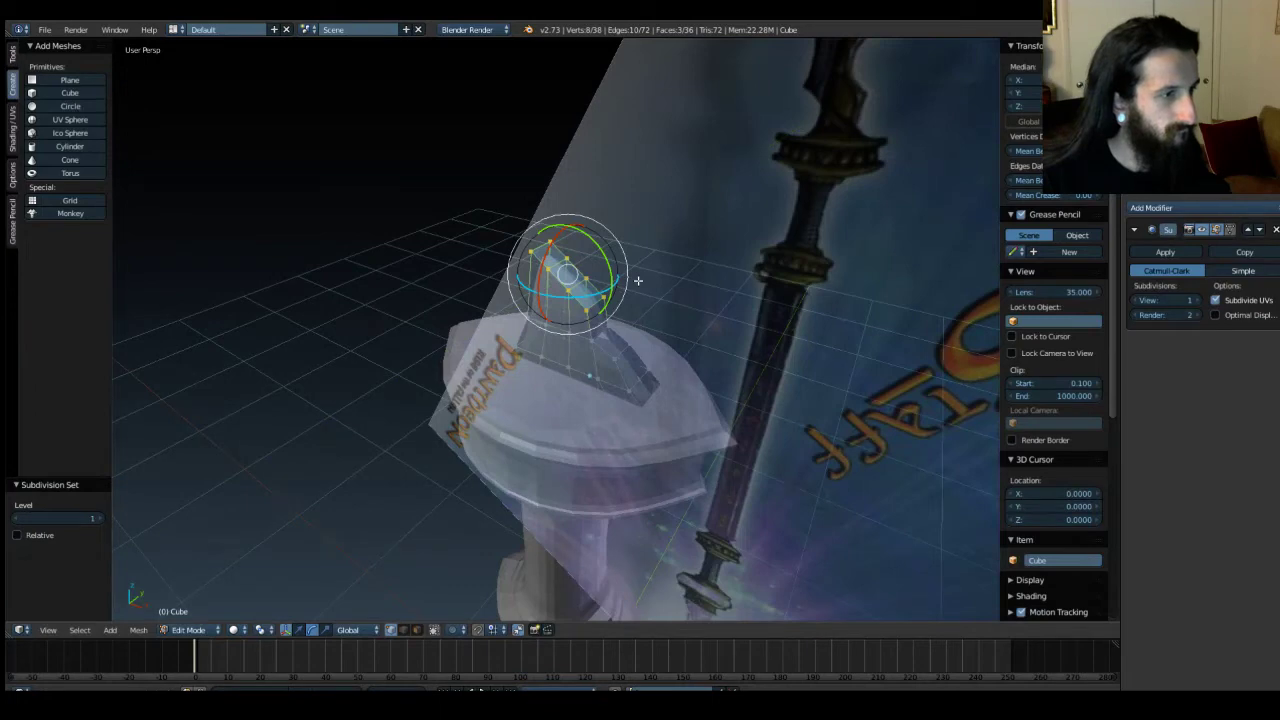
left_click(1276, 229)
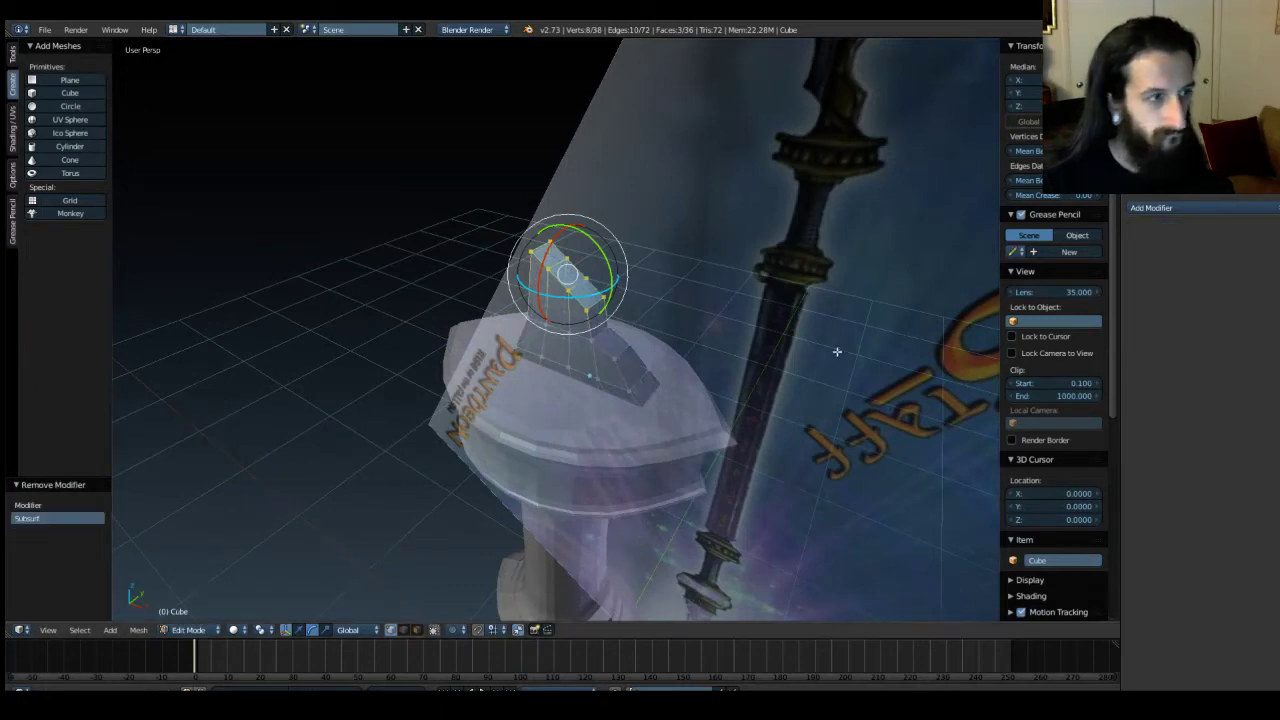
In the front view, lower the slanted top faces about -0.067 along Z.
key("Tab")
key("KP_1")
key("Tab")
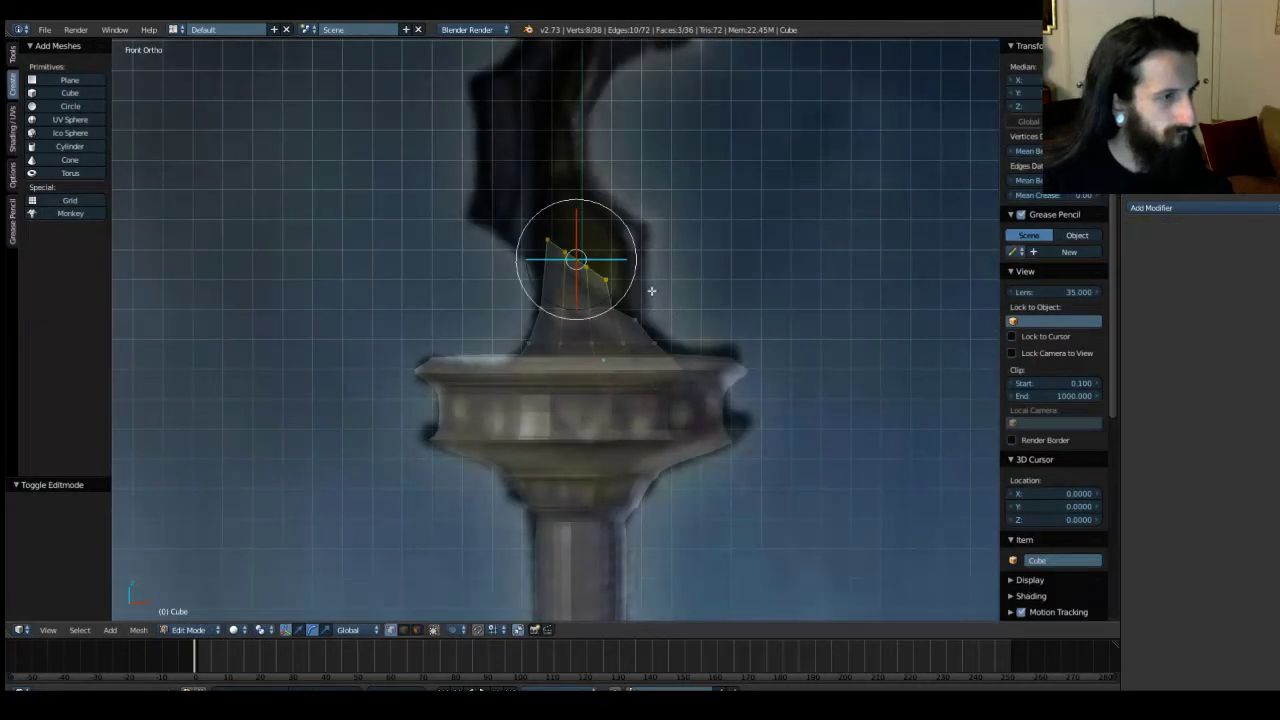
scroll(643, 260, "up", 3)
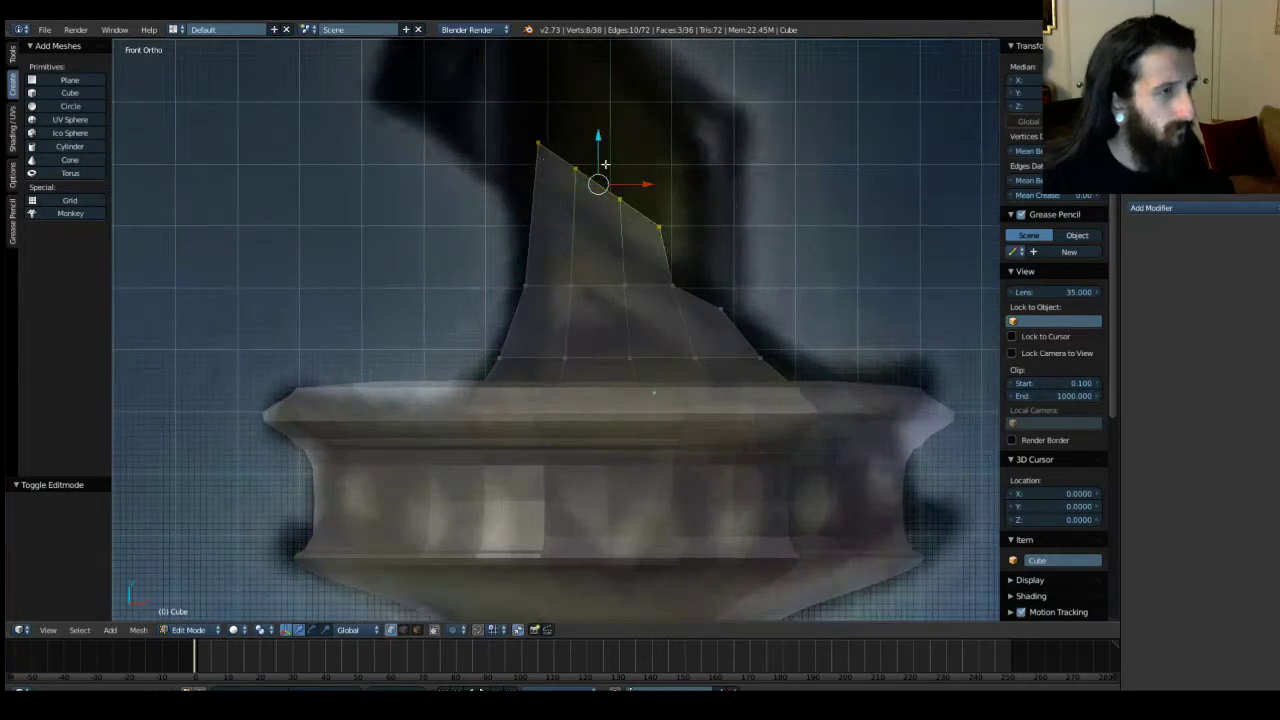
key("g")
key("z")
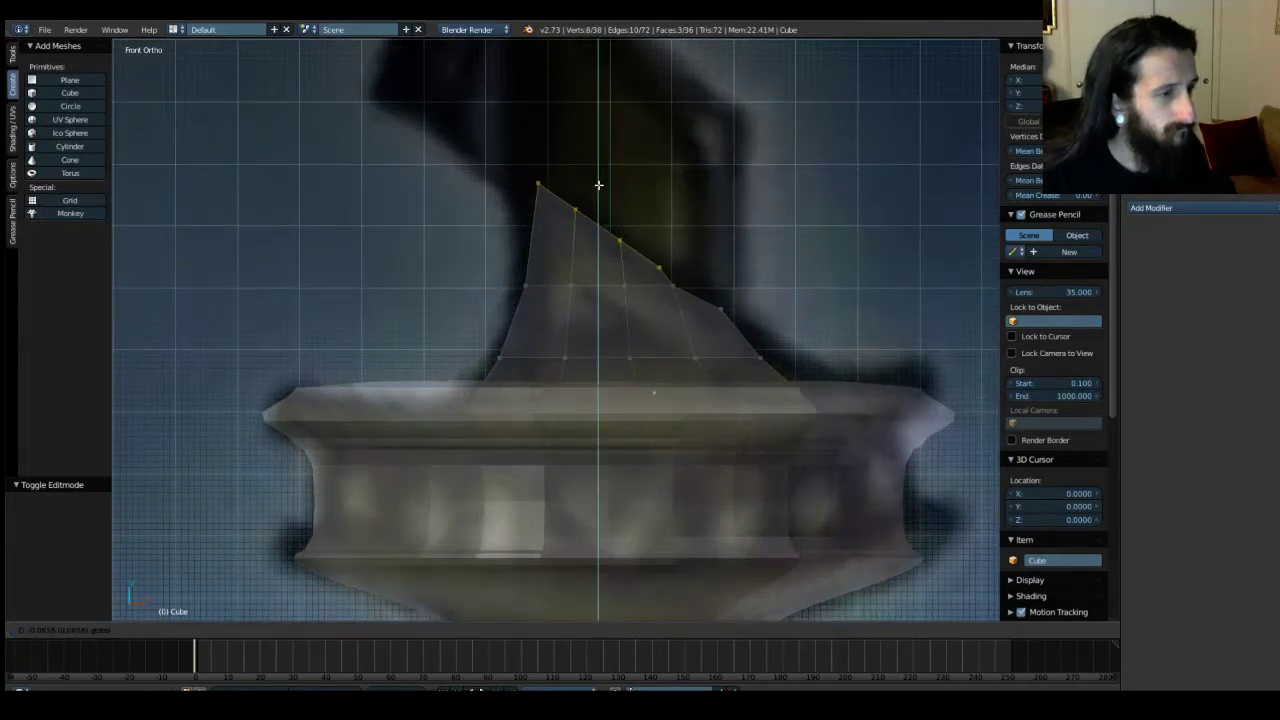
left_click(598, 185)
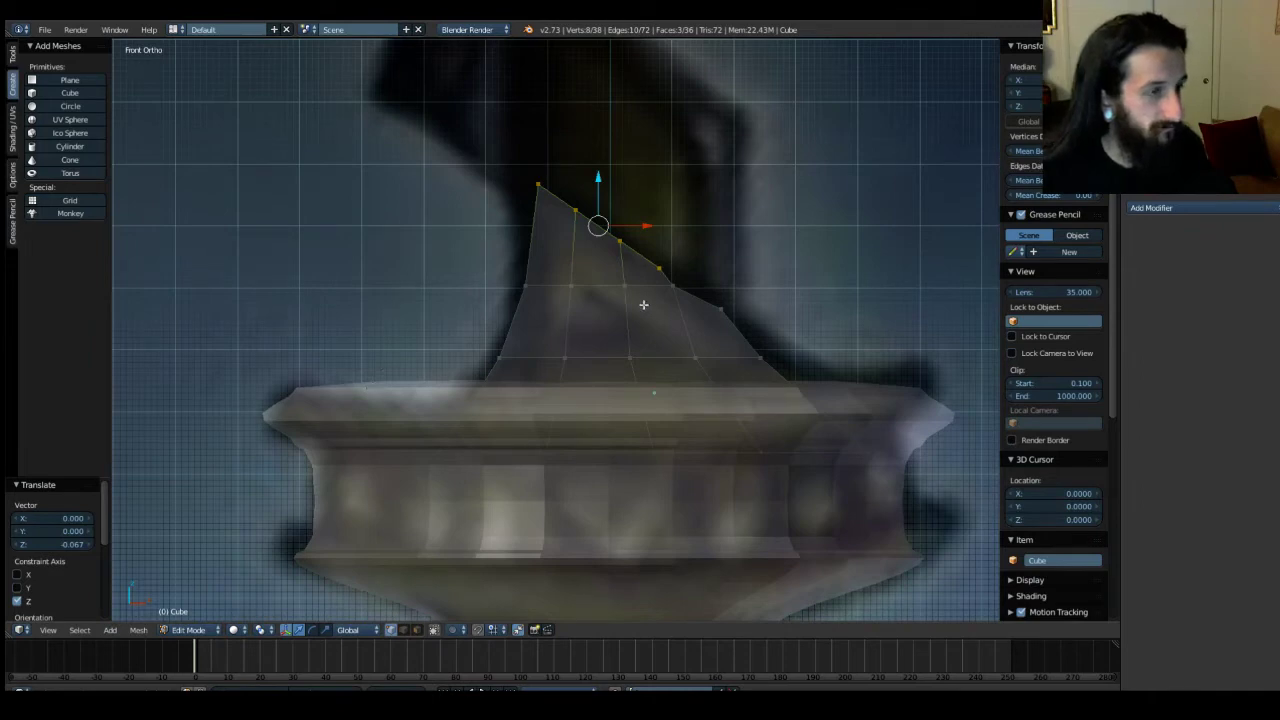
In the row below the slanted top, move the third column's vertices about -0.036 along Z and the second column's about 0.010.
right_click(617, 277)
key("g")
key("z")
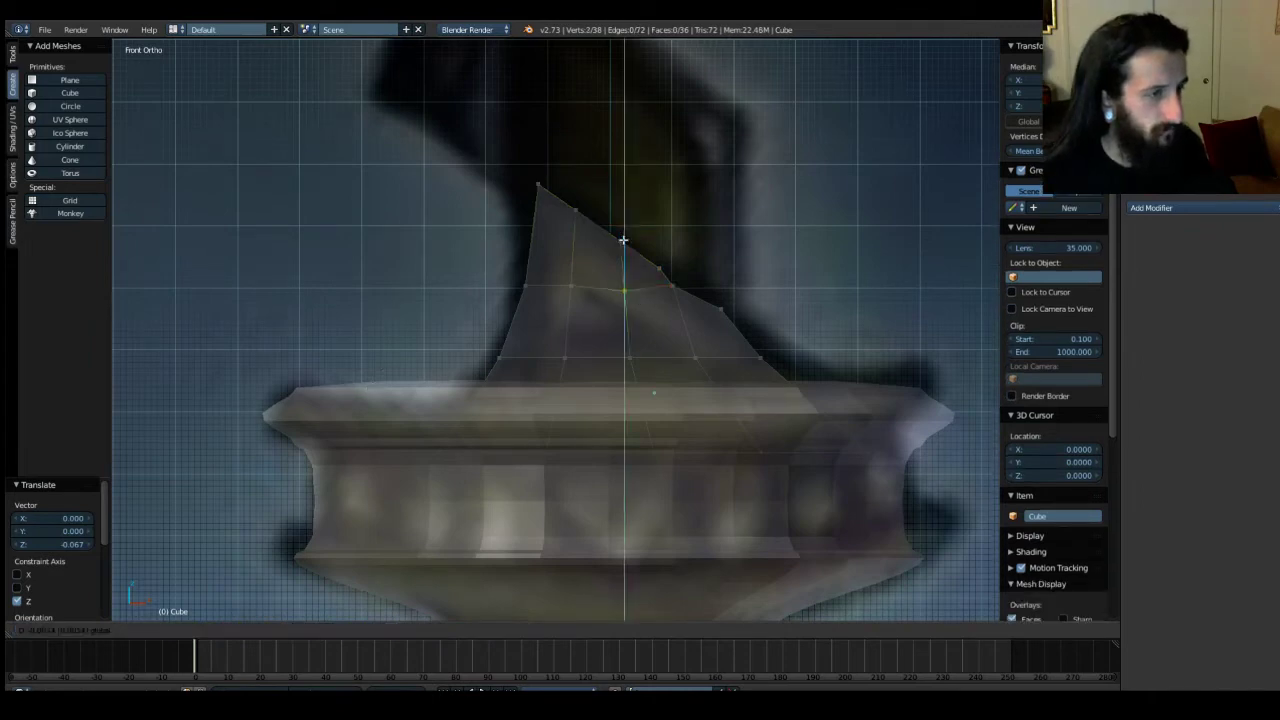
left_click(624, 254)
right_click(568, 272)
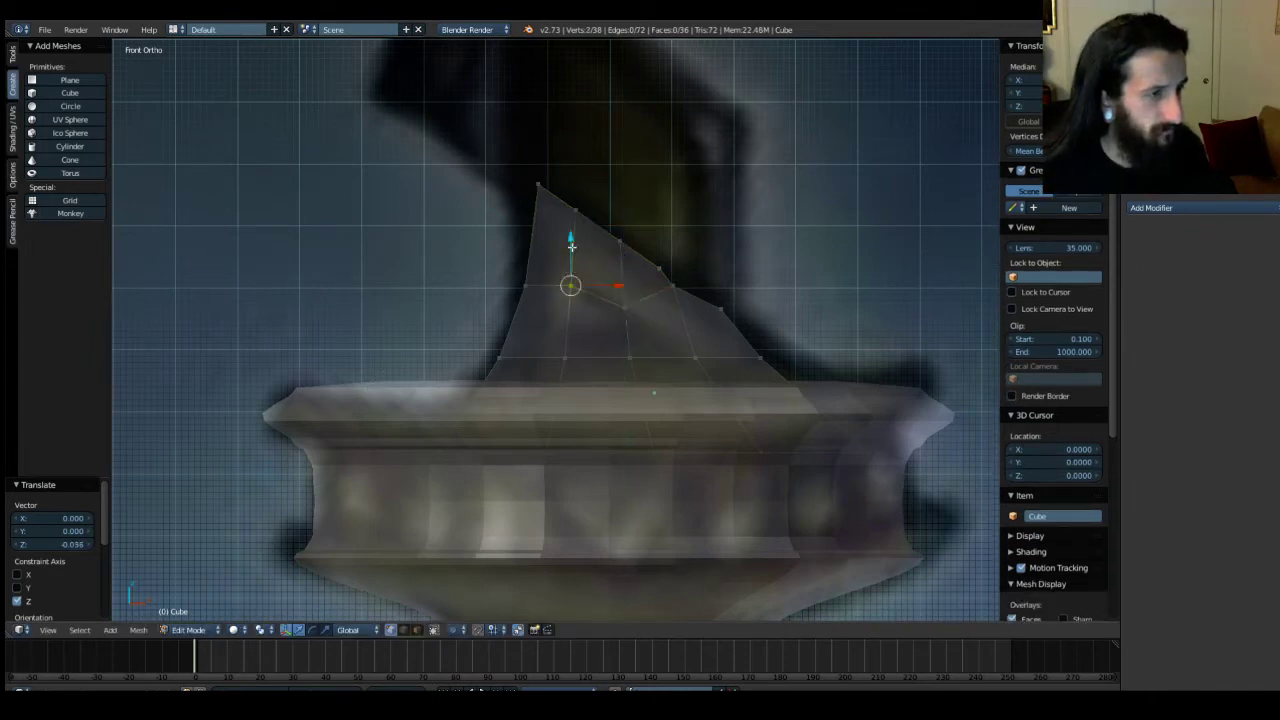
key("g")
key("z")
left_click(574, 226)
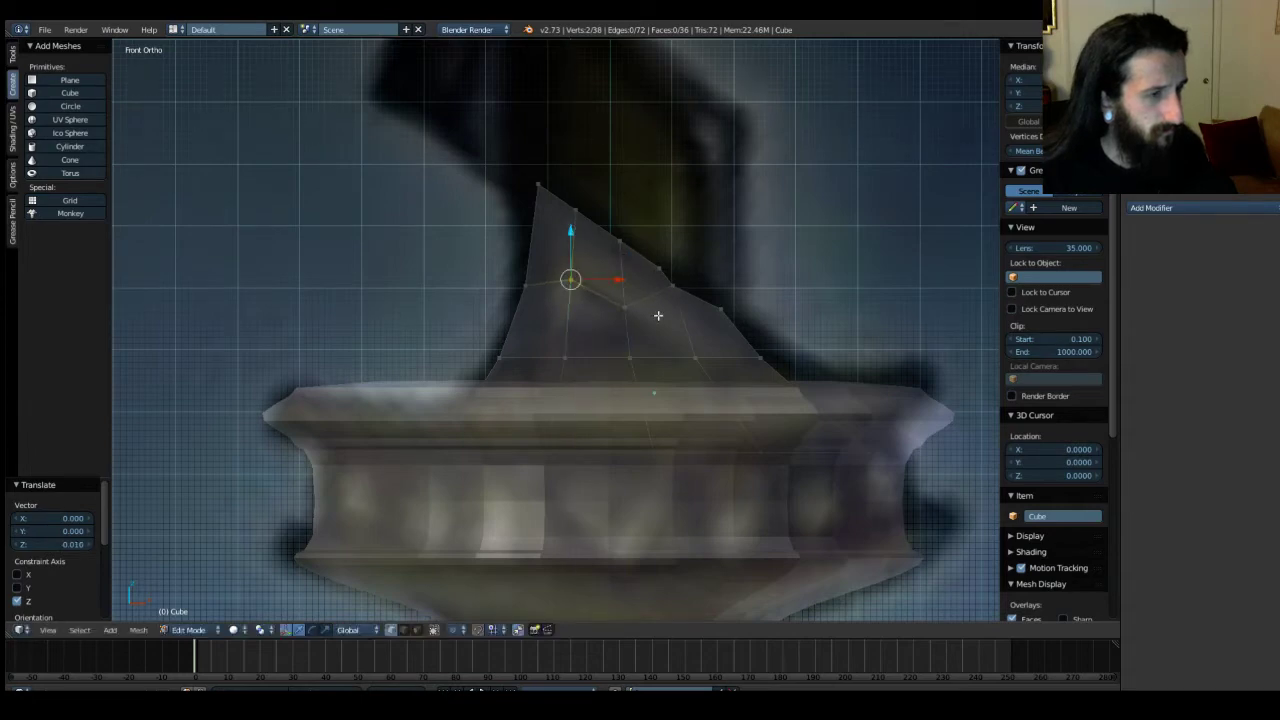
Undo the blade-base shaping back to the low profile, with all four top faces selected just above the guard.
right_click(660, 268)
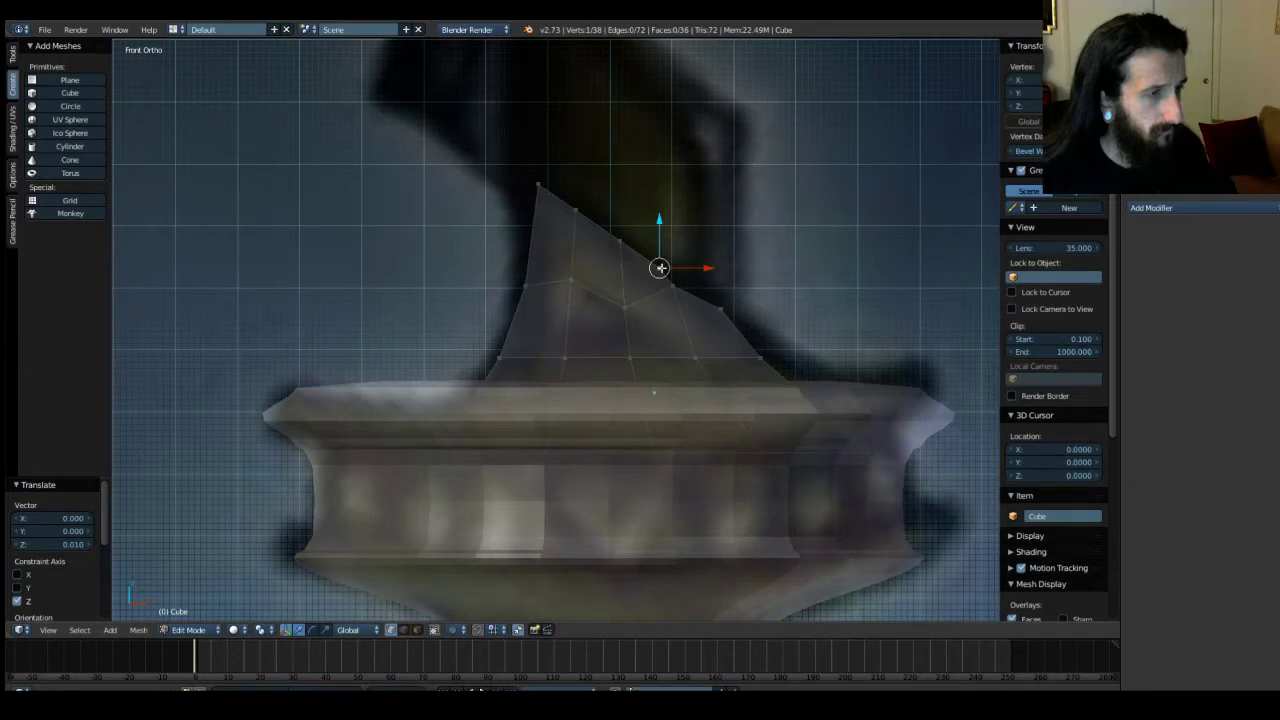
key("ctrl+z")
key("ctrl+z")
key("ctrl+z")
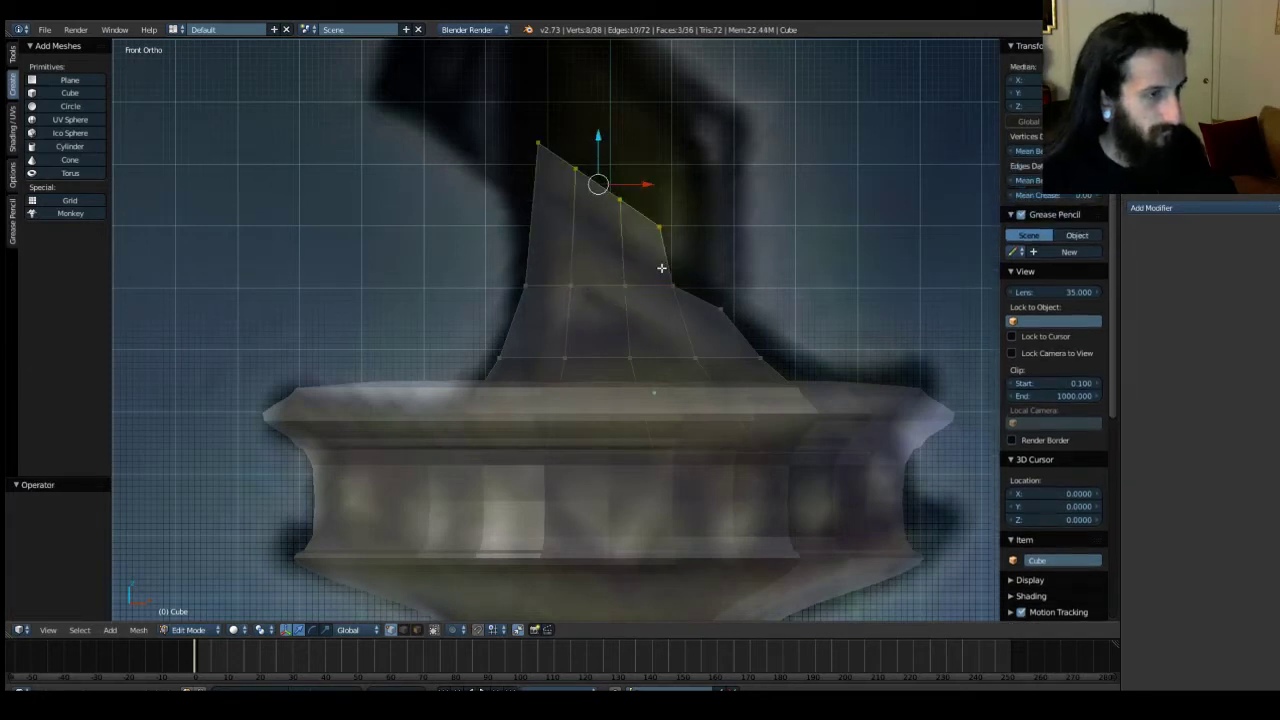
key("ctrl+z")
key("ctrl+z")
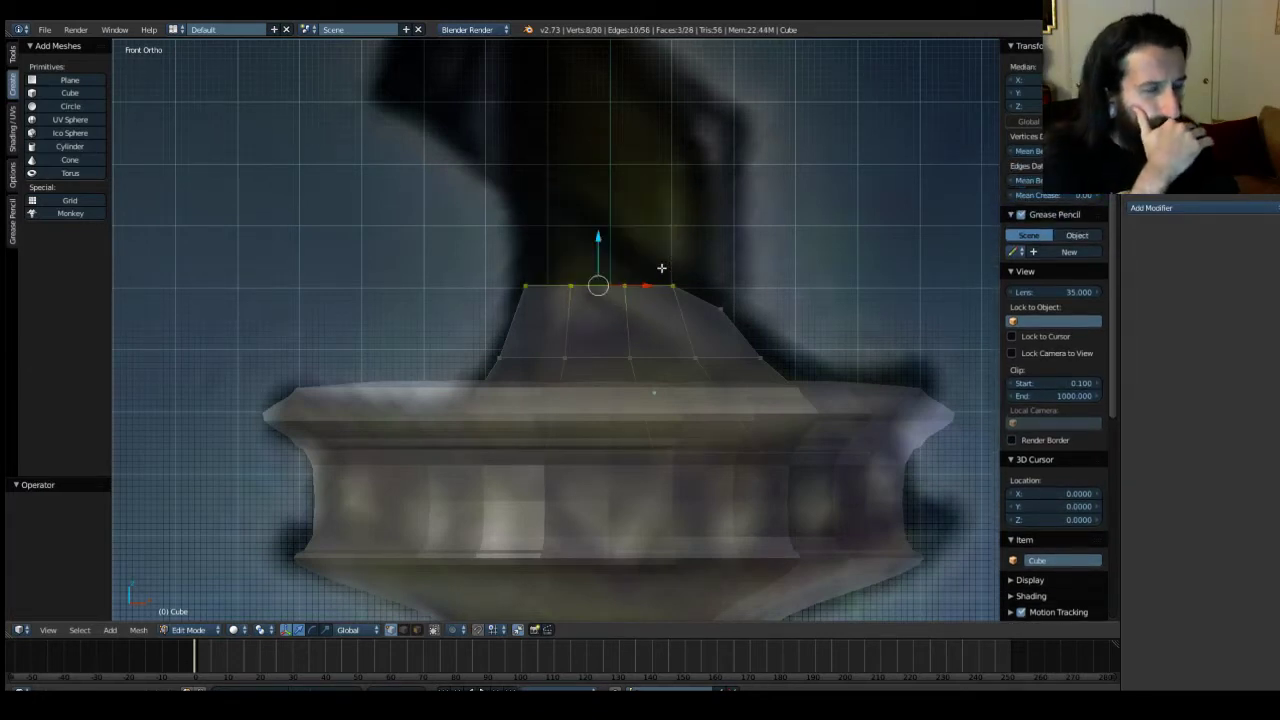
key("ctrl+z")
key("ctrl+z")
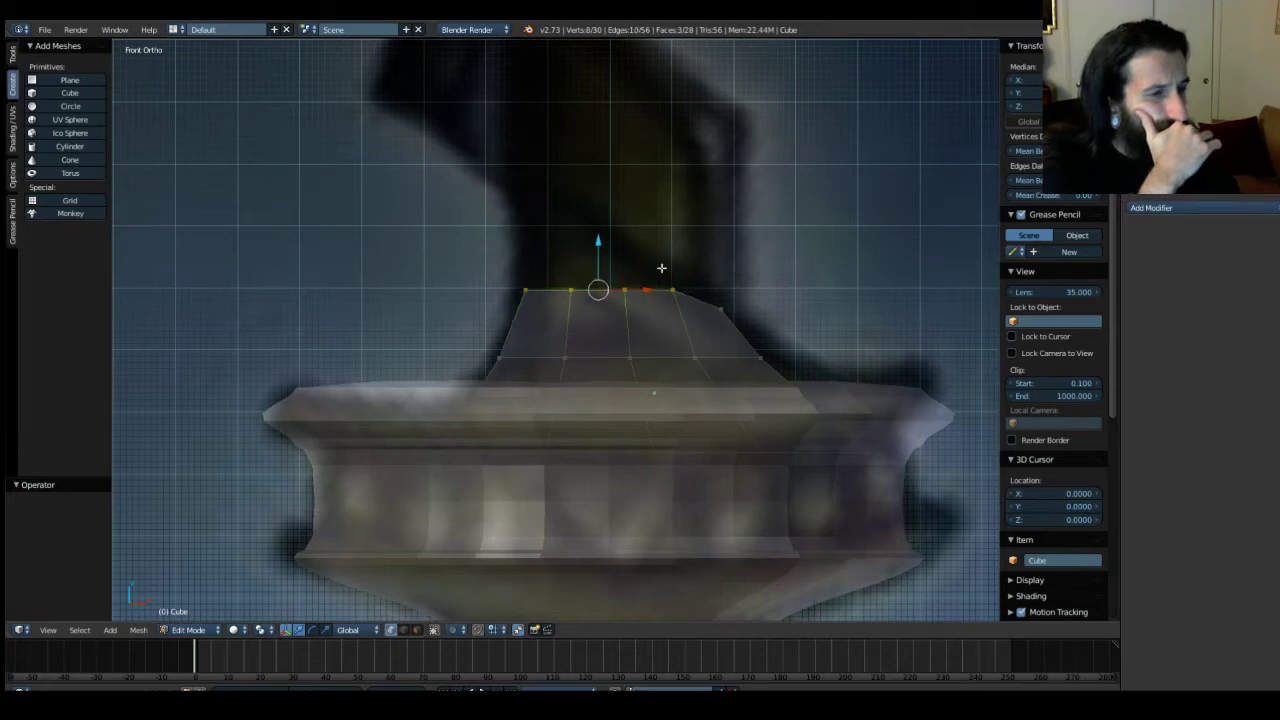
key("ctrl+z")
key("ctrl+z")
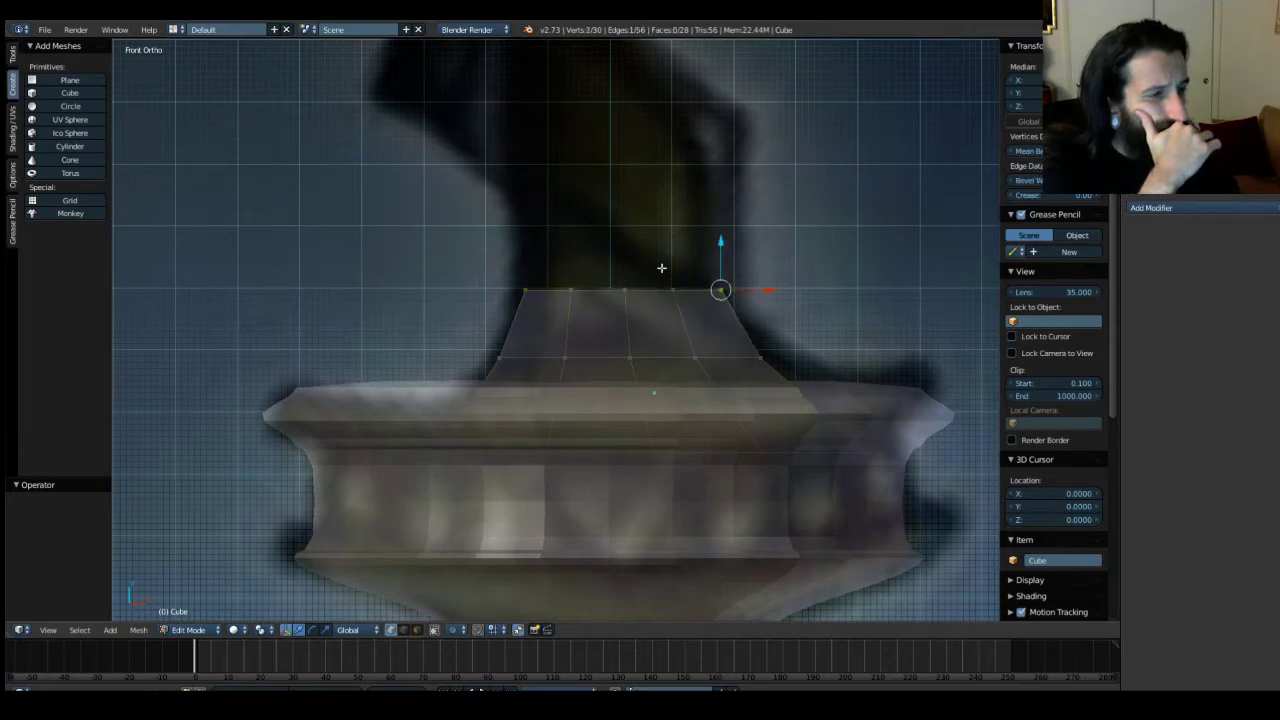
key("ctrl+z")
key("ctrl+z")
key("ctrl+z")
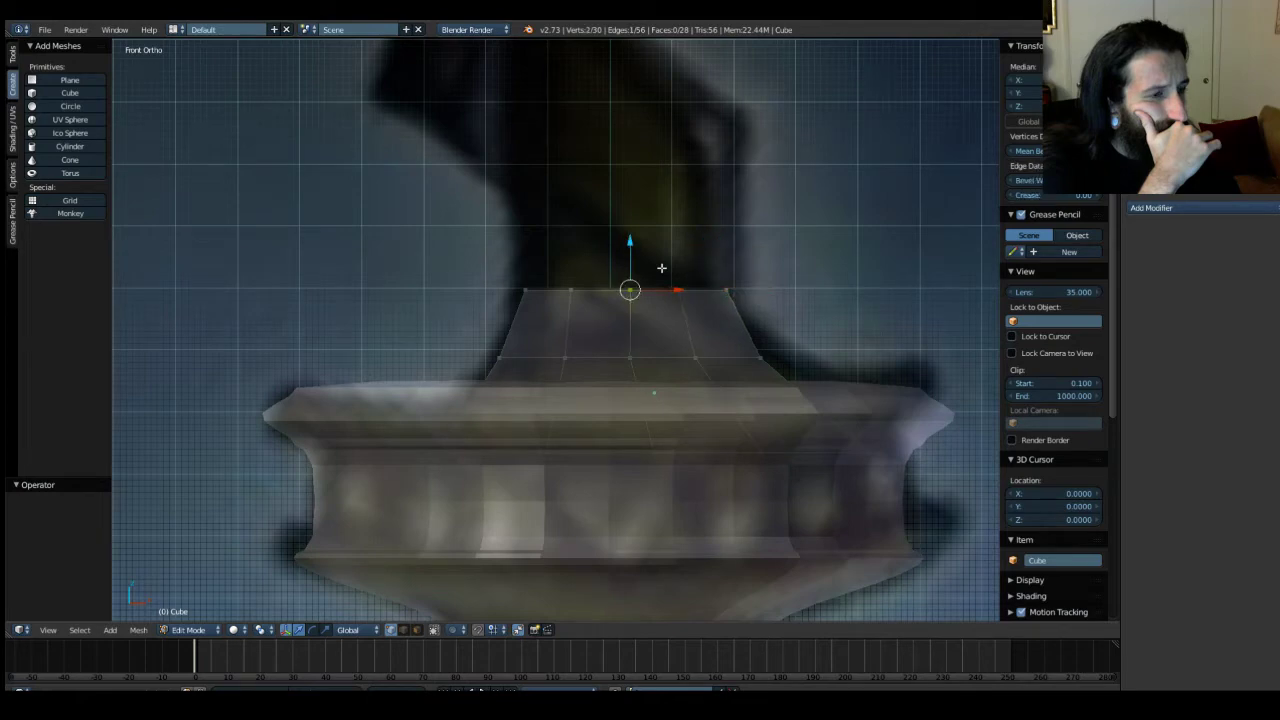
key("ctrl+z")
key("ctrl+z")
key("ctrl+z")
key("ctrl+z")
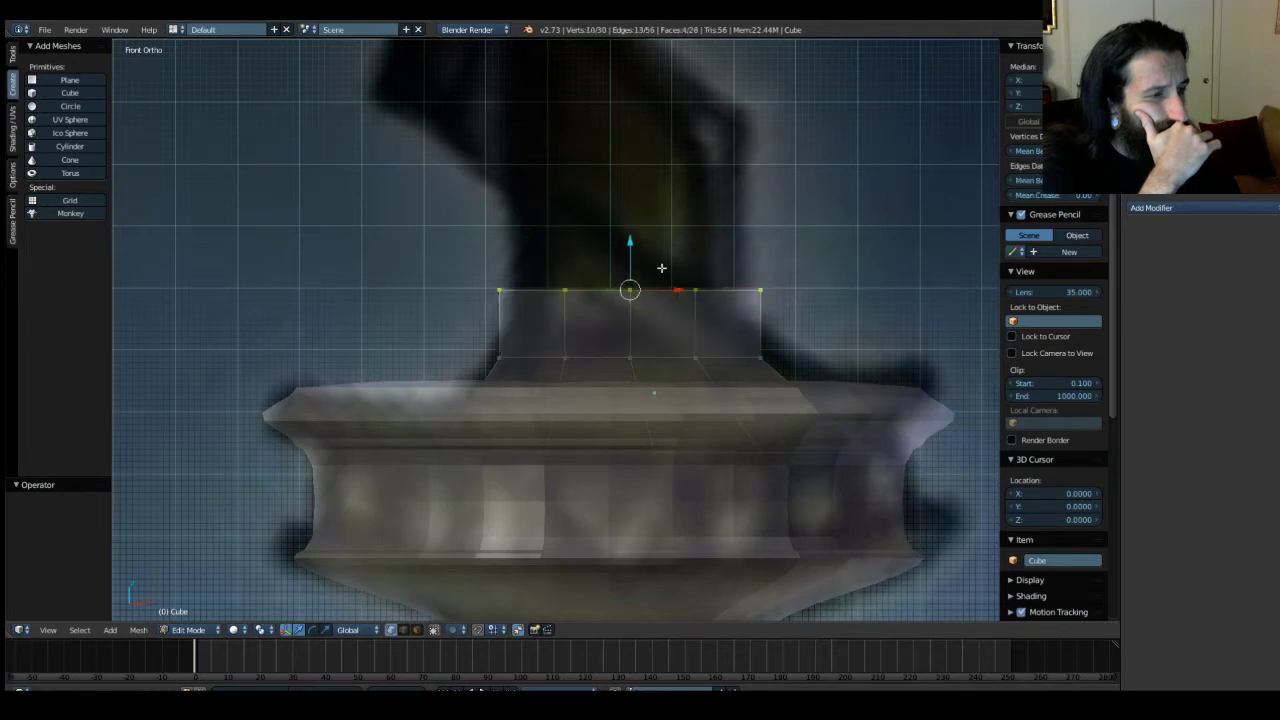
key("ctrl+z")
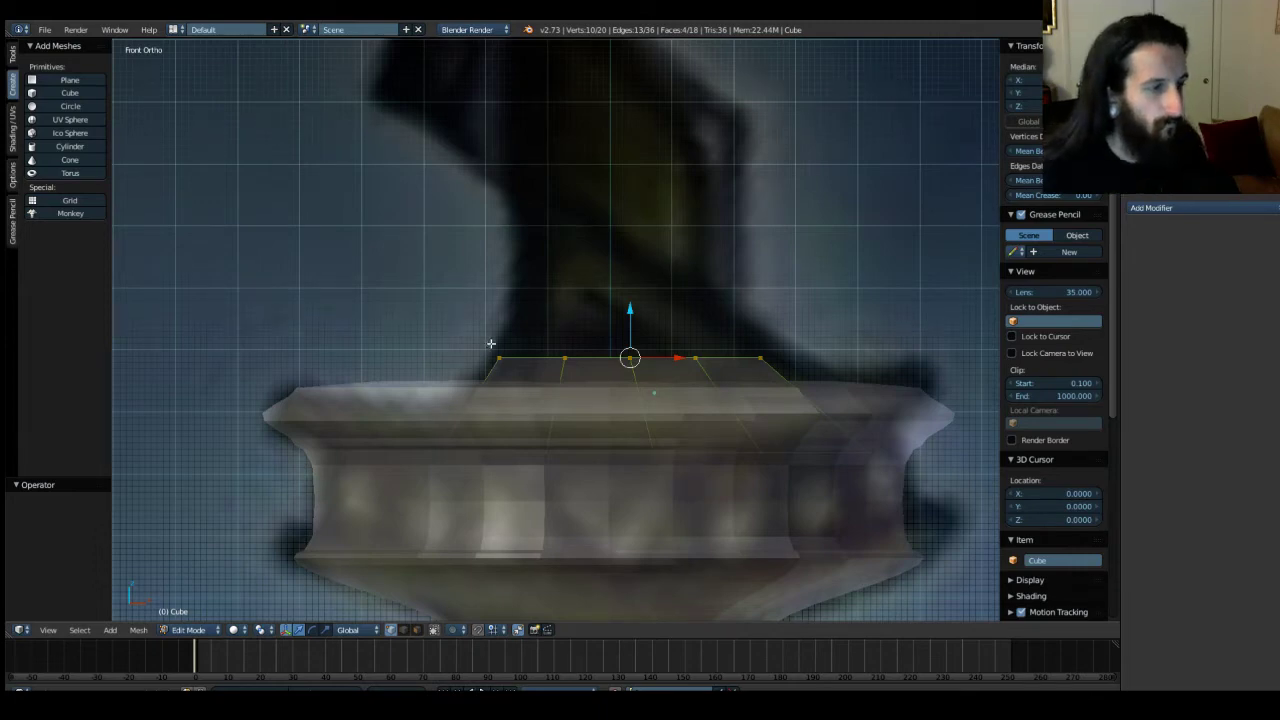
Extrude the left three top faces about 0.013 upward along Z.
key("ctrl+r")
left_click(711, 366)
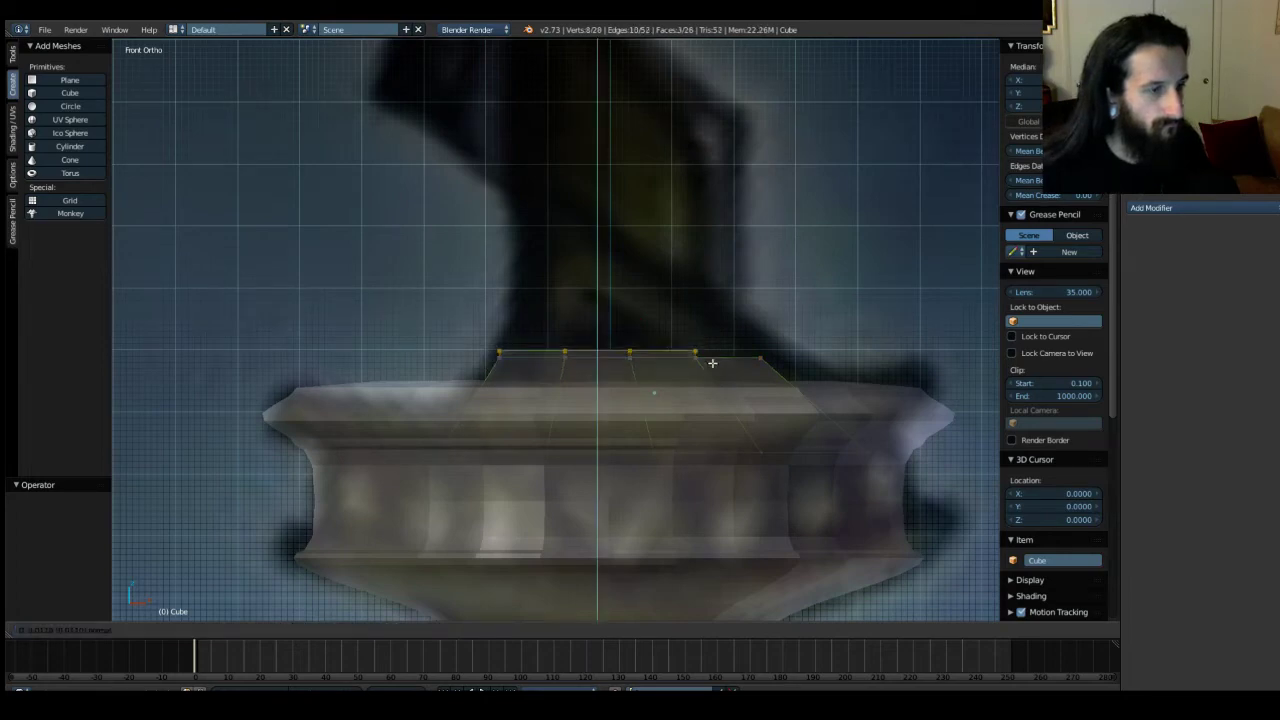
left_click(713, 362)
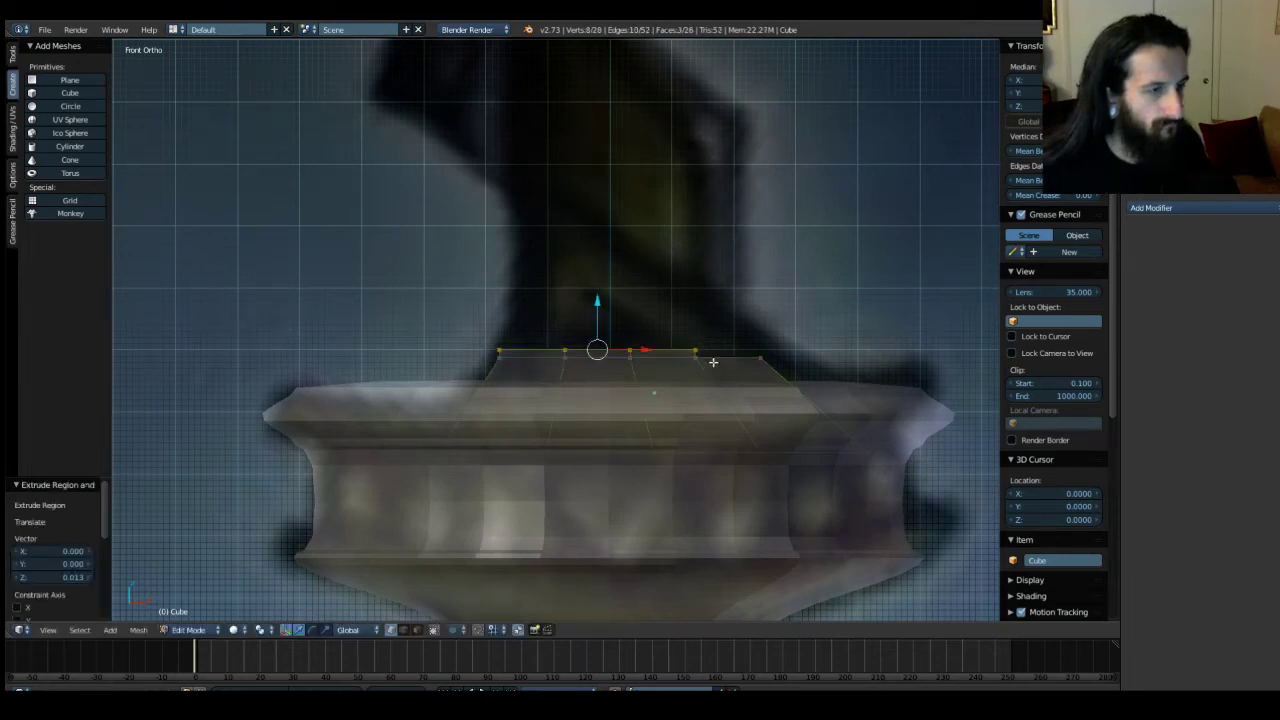
Rotate the three extruded faces about the Y axis so they slope down to the right, and inspect them in front view.
key("e")
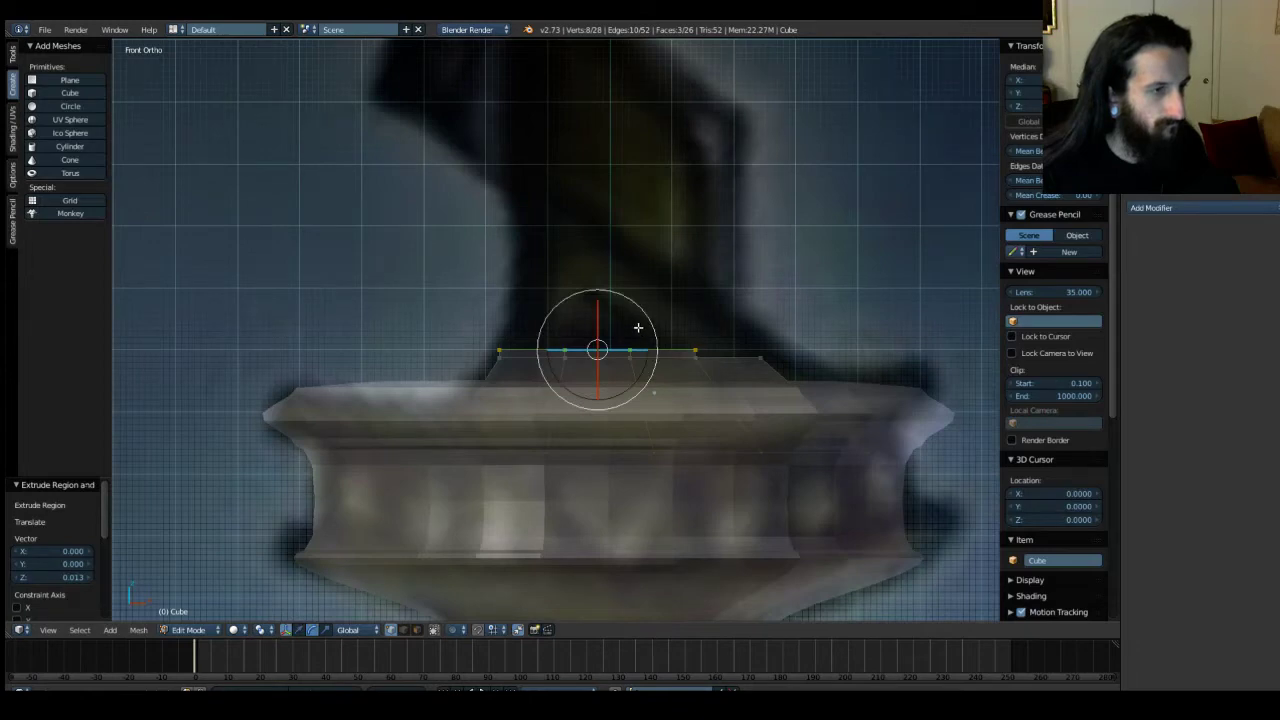
middle_click_drag(677, 329, 627, 321)
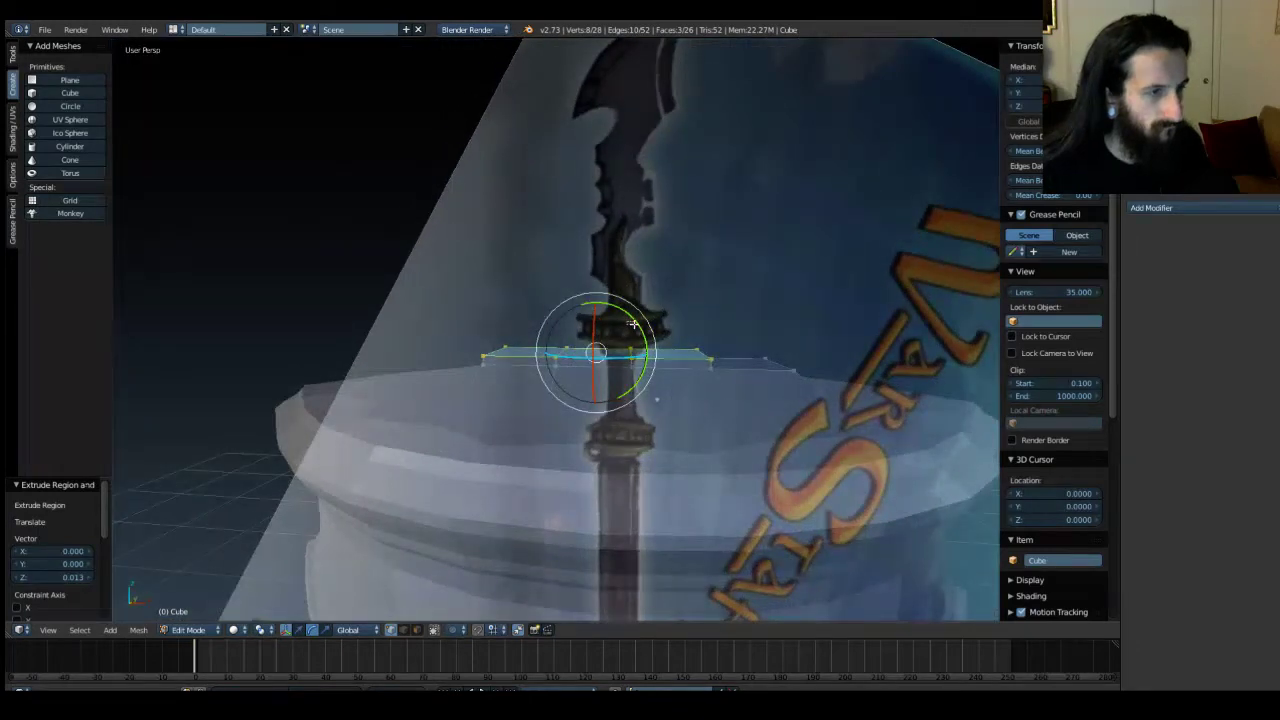
key("a")
key("ctrl+z")
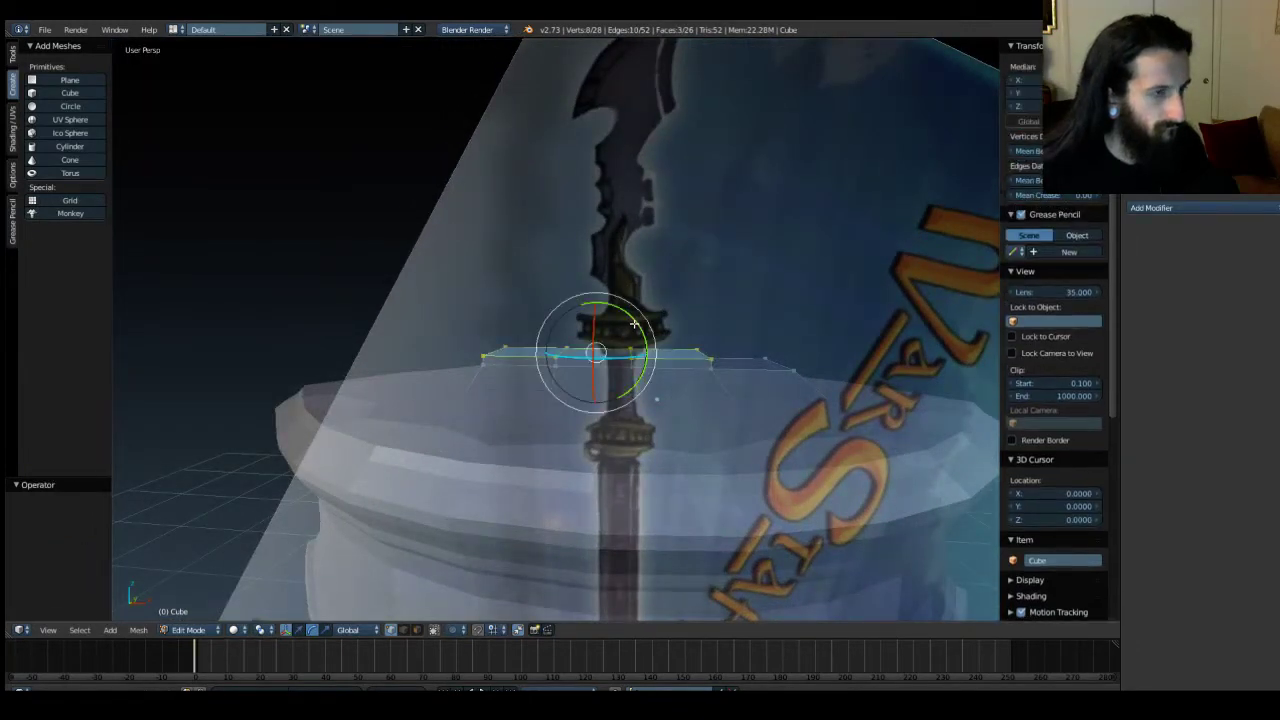
left_click_drag(634, 318, 599, 284)
key("w")
key("Tab")
key("KP_5")
key("KP_1")
key("Tab")
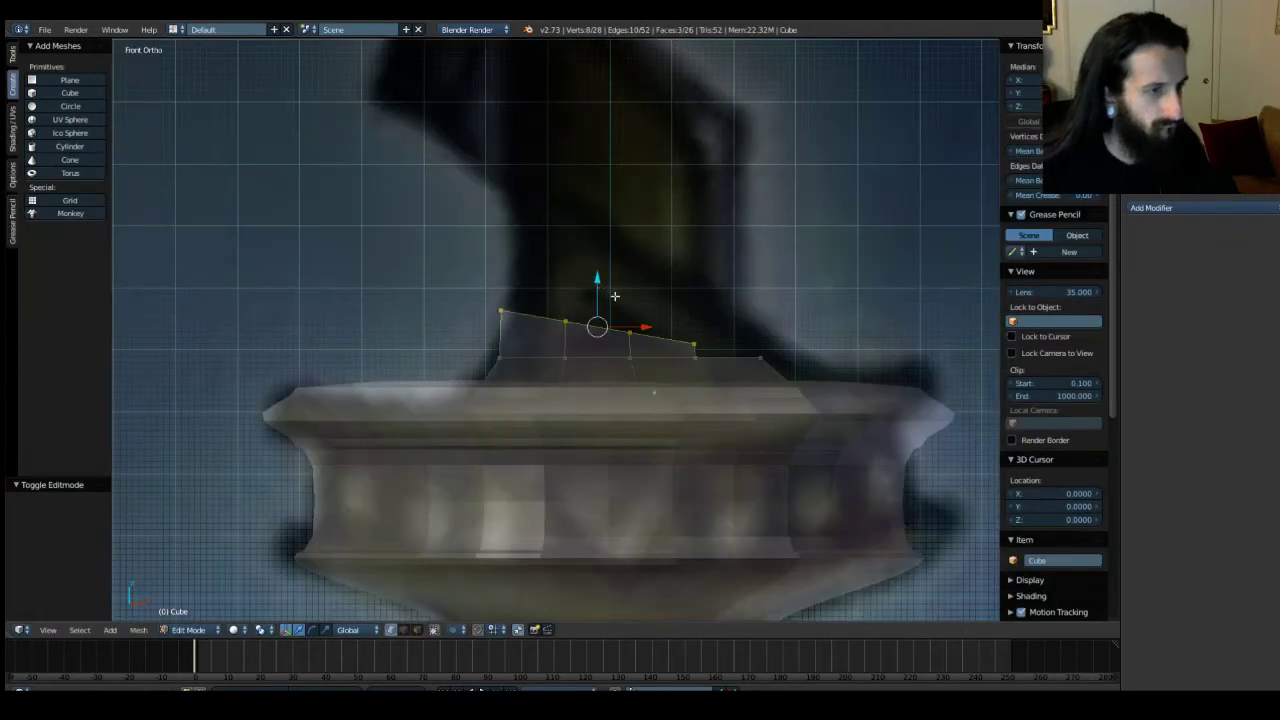
key("b")
left_click_drag(486, 281, 735, 352)
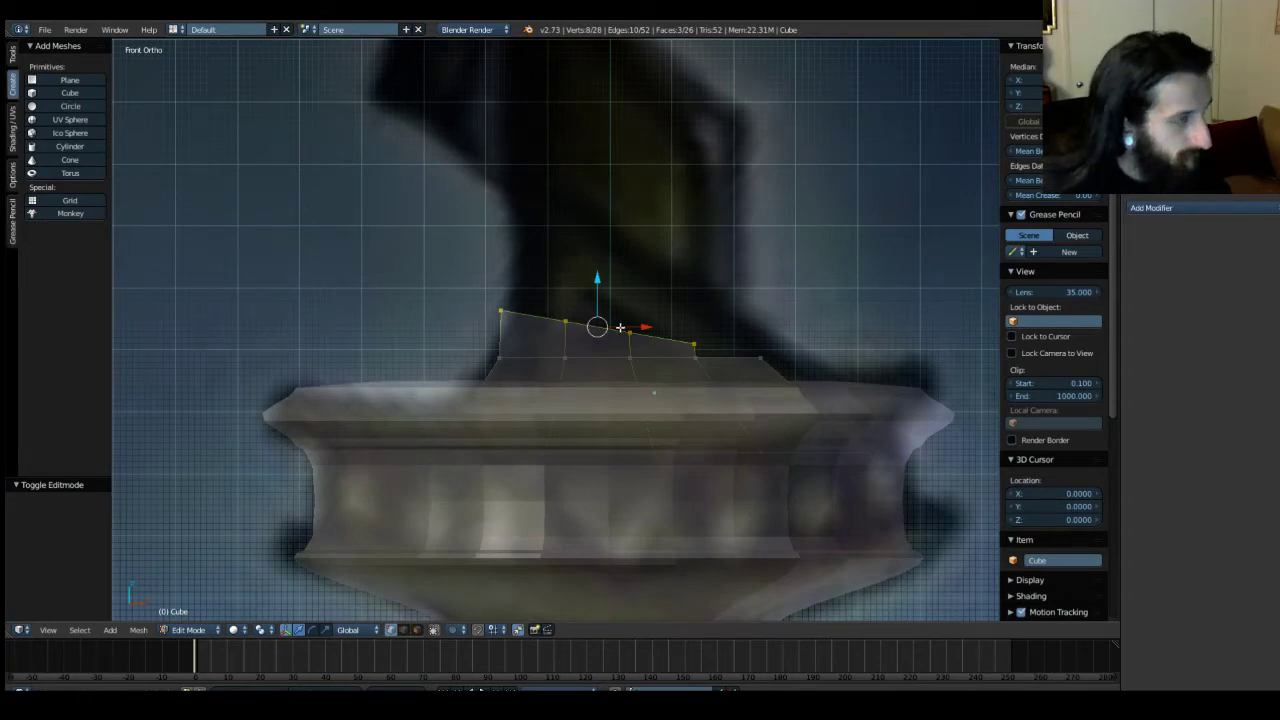
Undo the rotation and the extrusion of the three top faces.
key("ctrl+z")
key("ctrl+z")
key("ctrl+z")
key("ctrl+z")
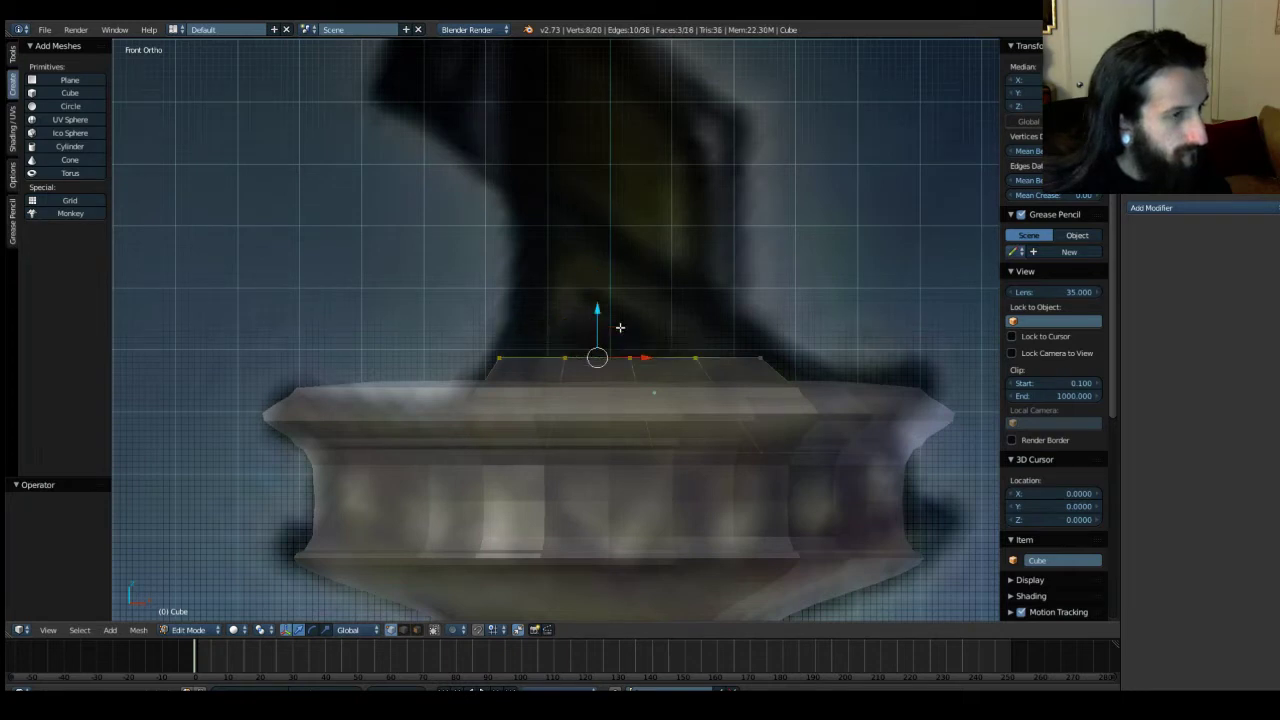
Extrude only the rightmost top face about 0.168 upward along Z.
right_click(705, 346)
key("b")
left_click_drag(670, 333, 813, 373)
key("e")
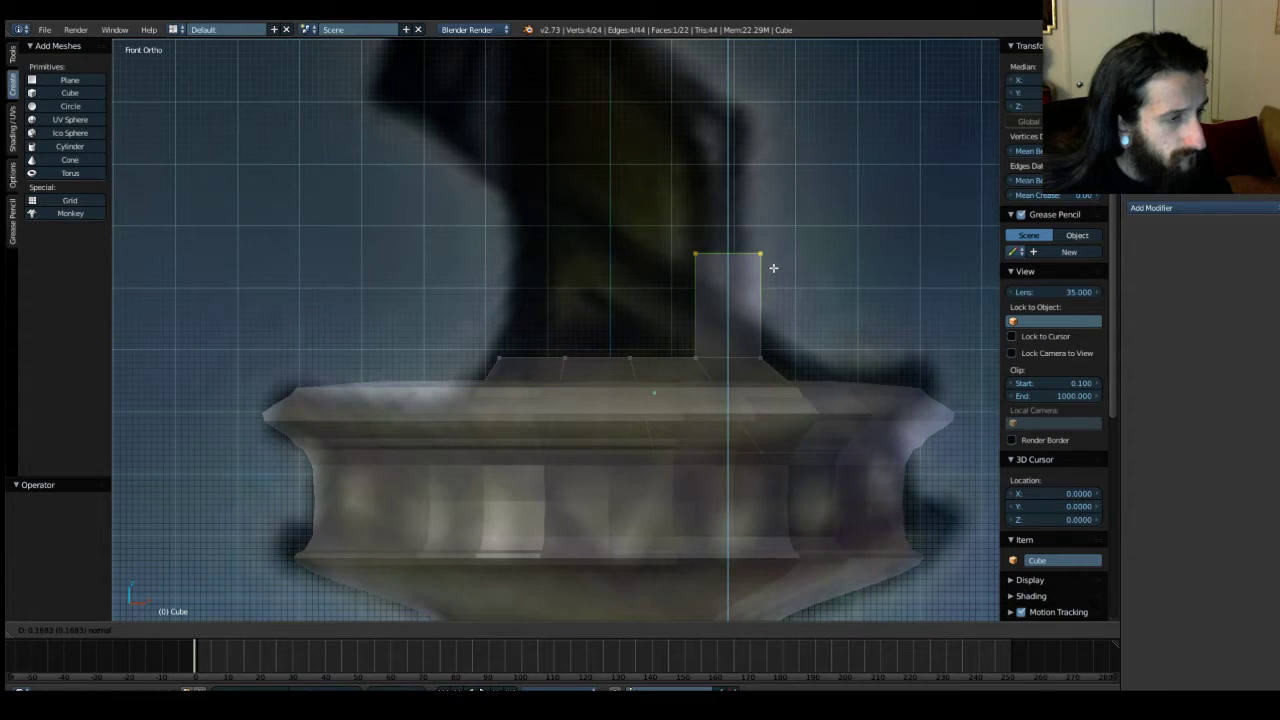
left_click(773, 268)
Move the extruded face about -0.251 along X so the new segment leans left.
key("e")
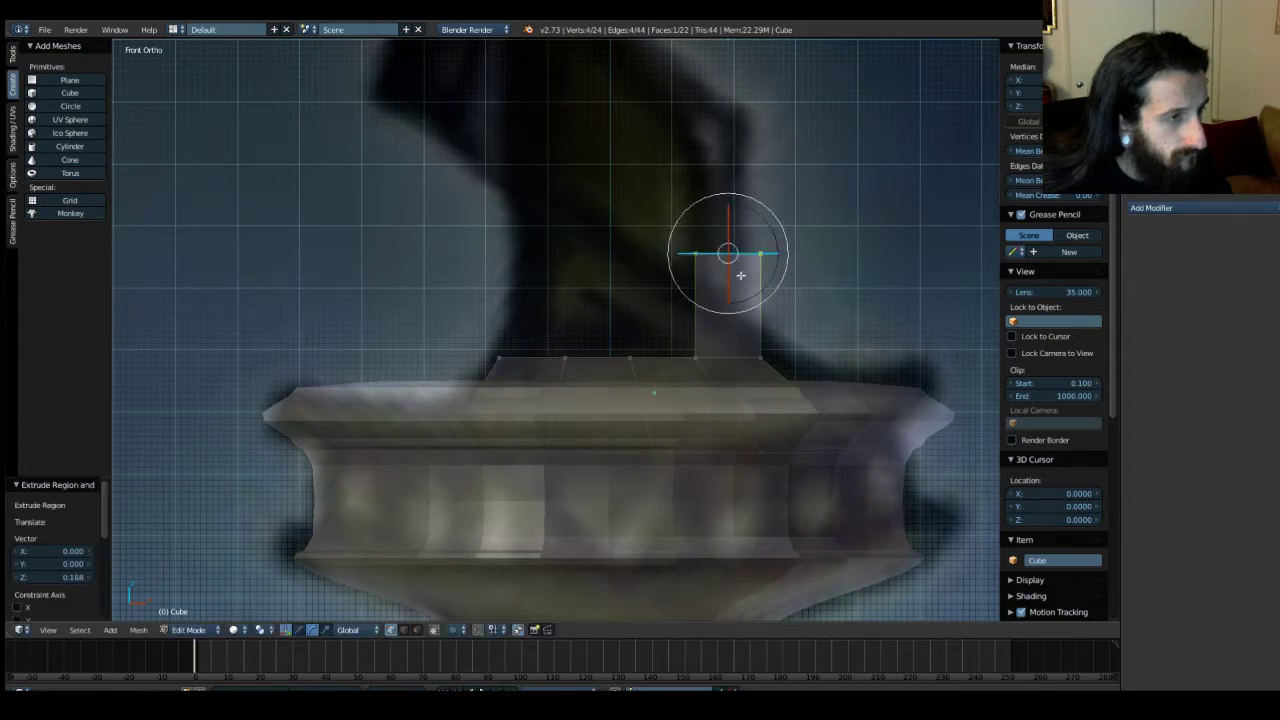
key("w")
key("g")
key("x")
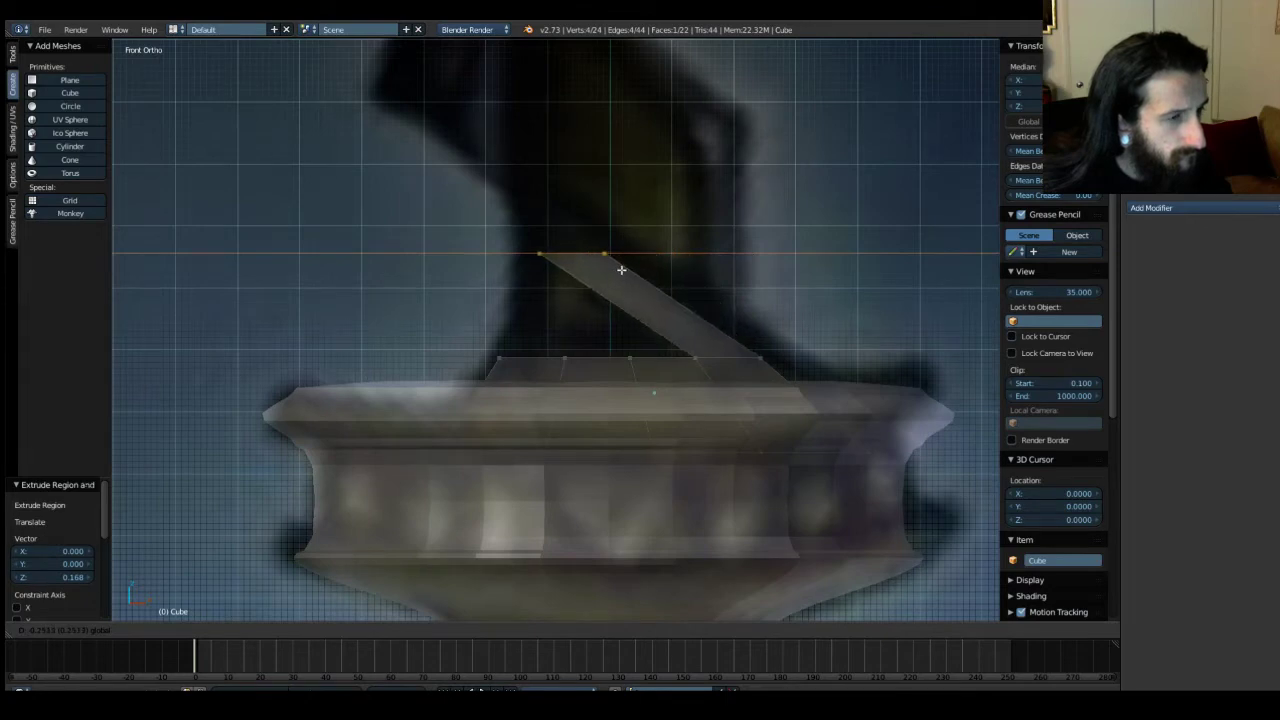
left_click(621, 270)
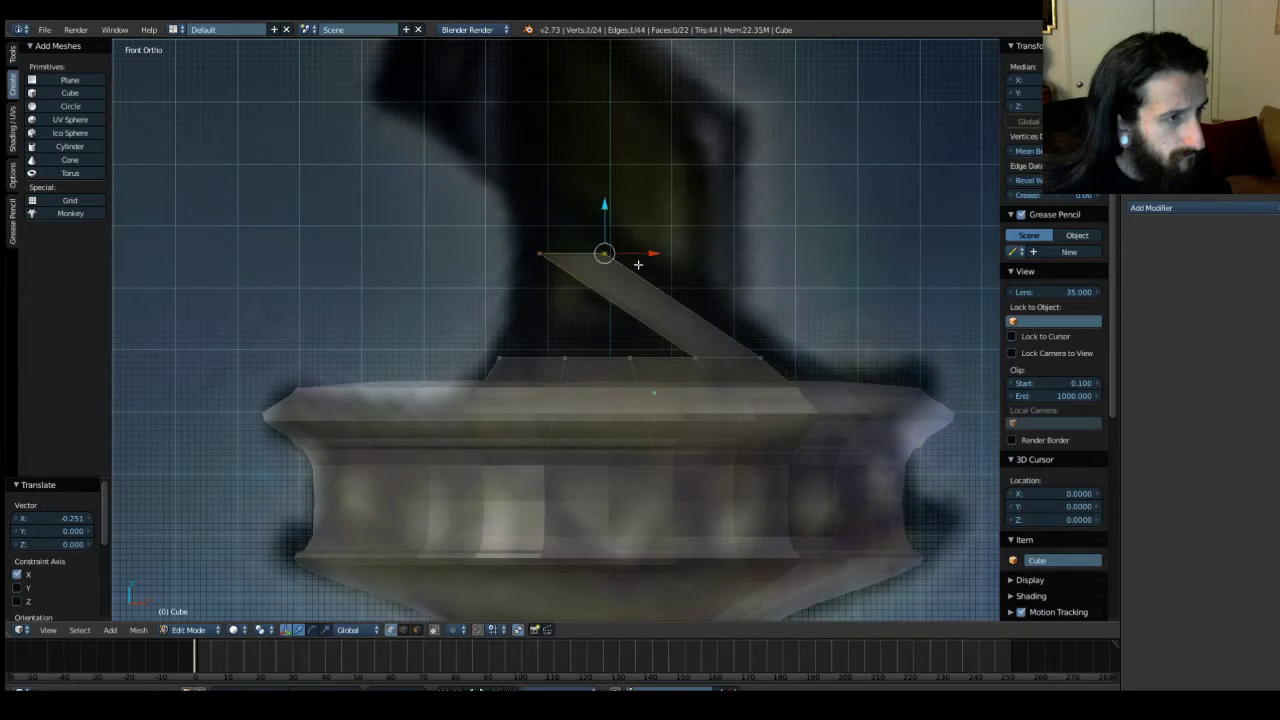
Move the leaning segment's right-side vertices, upper and lower, about 0.025 along X.
key("b")
left_click_drag(742, 334, 780, 372)
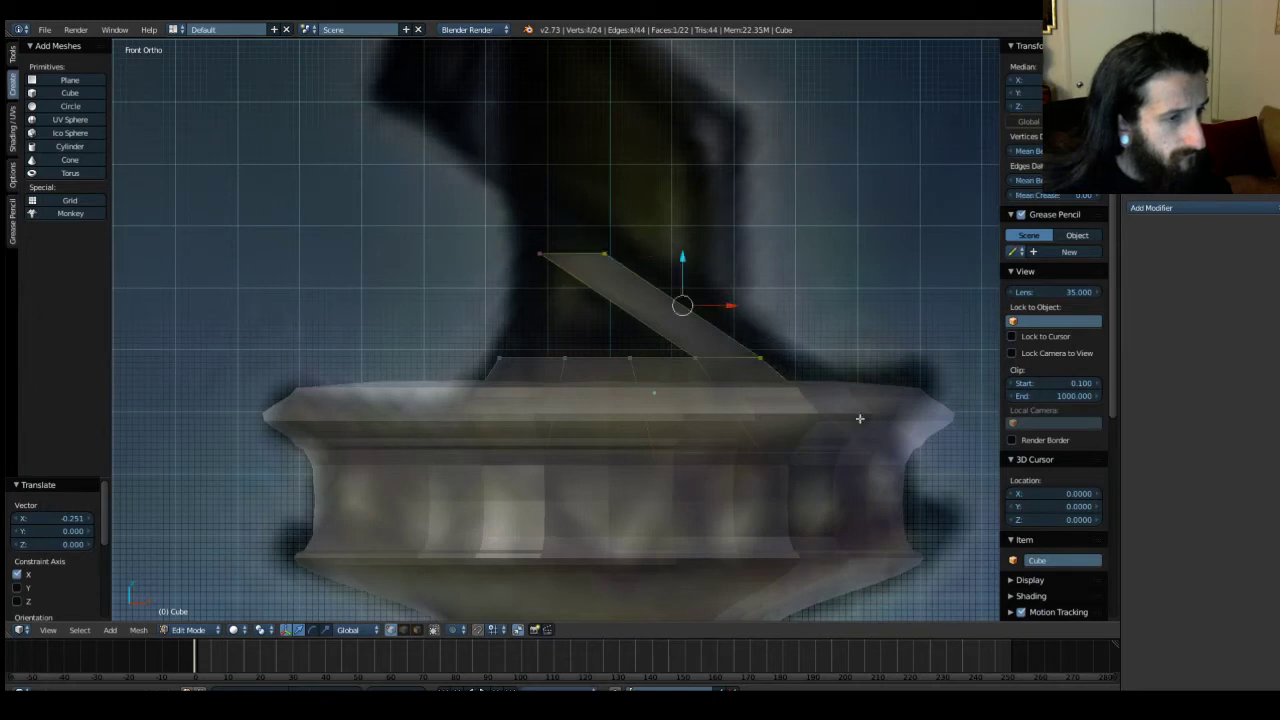
key("g")
key("x")
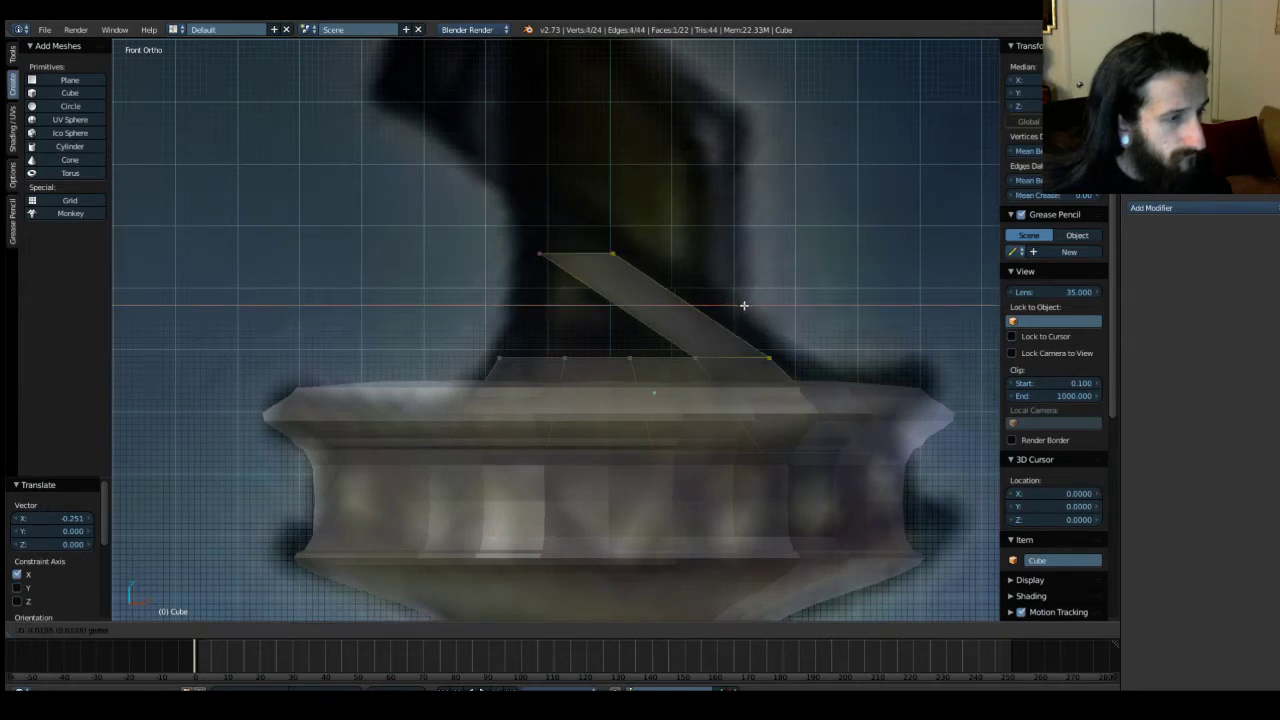
left_click(747, 306)
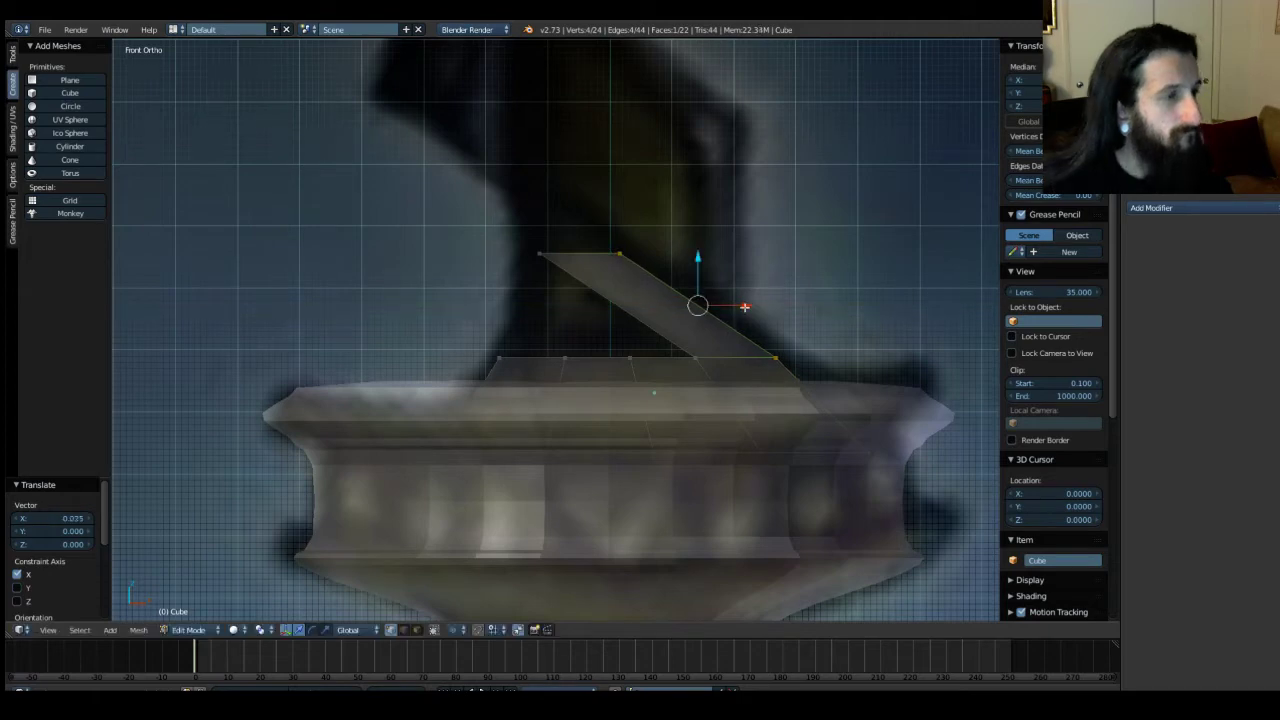
Move the segment's upper-left vertices about 0.102 up along Z, slightly left along X, and another 0.027 up.
key("b")
left_click_drag(507, 235, 551, 259)
key("g")
key("z")
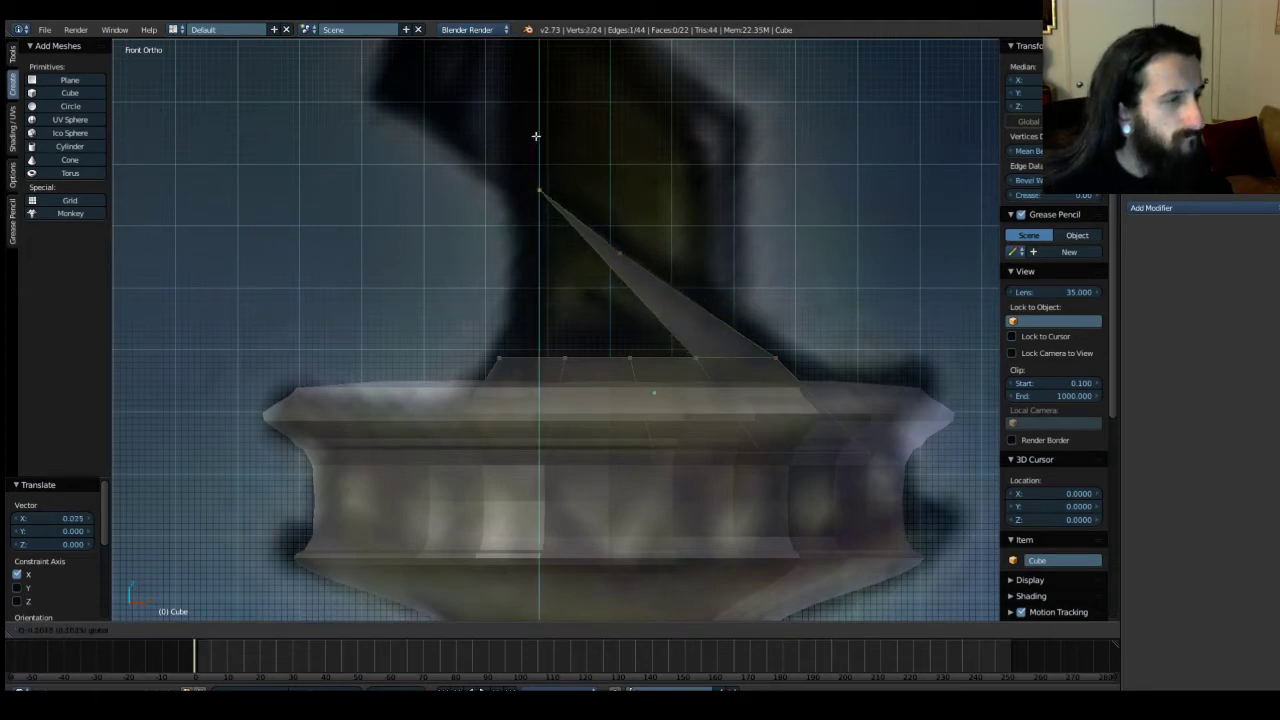
left_click(536, 136)
key("g")
key("x")
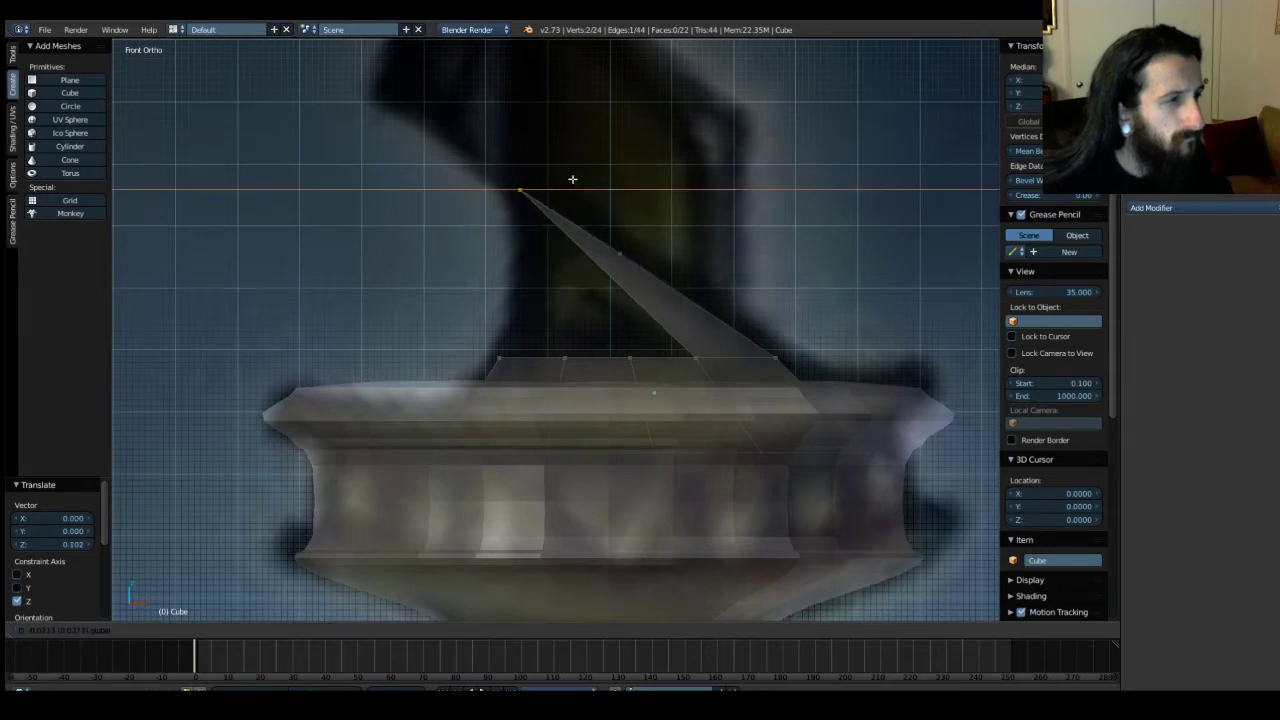
left_click(573, 180)
key("g")
key("z")
left_click(516, 127)
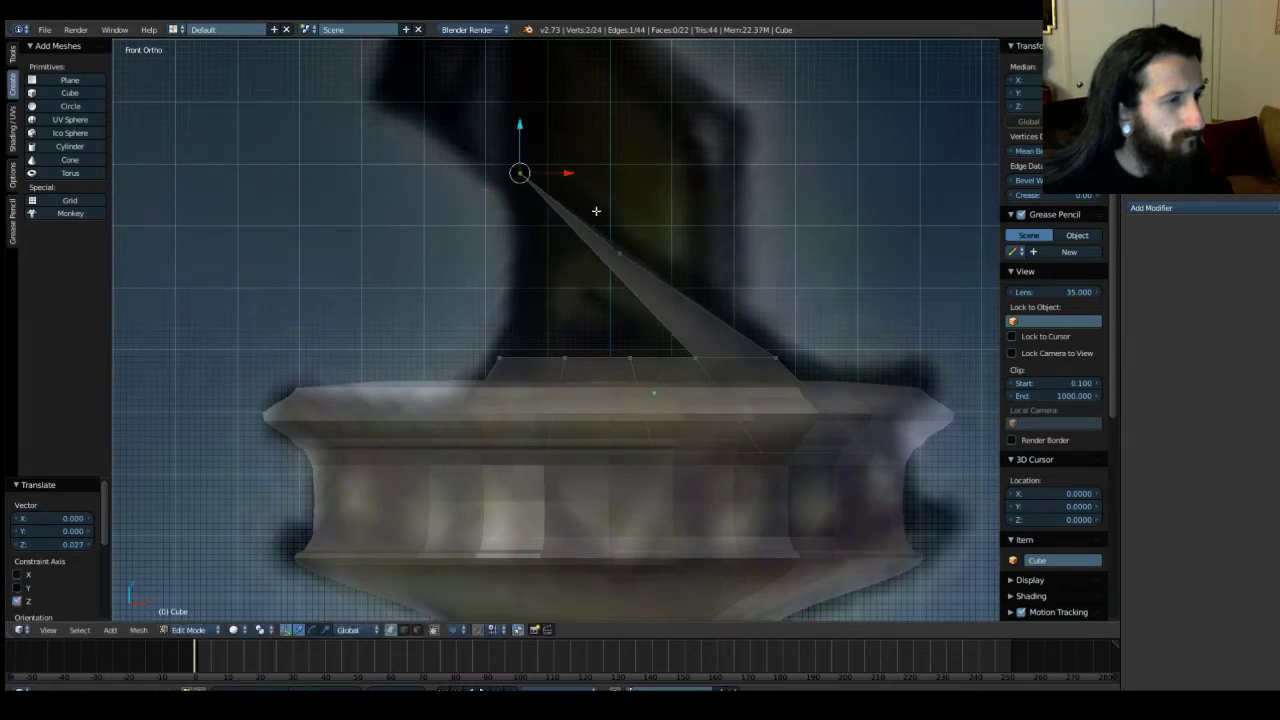
Raise the segment's upper-right vertices about 0.029 along Z.
right_click(614, 250)
key("g")
key("z")
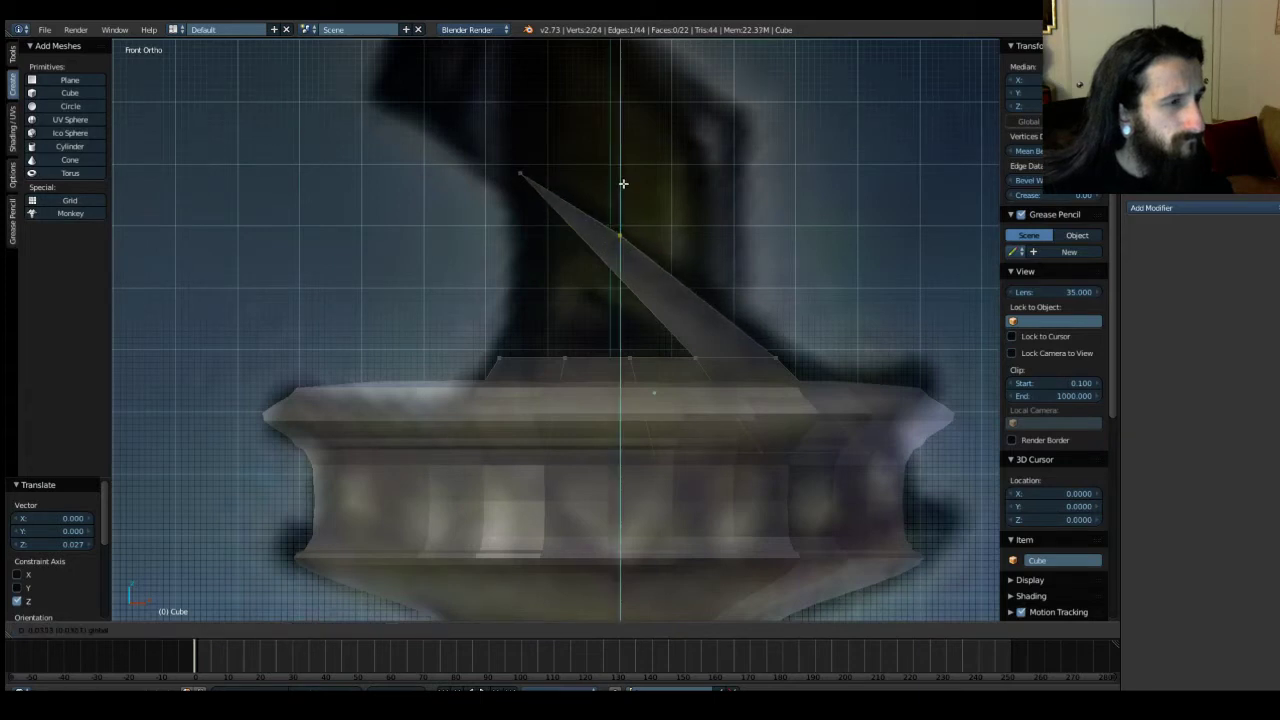
left_click(623, 183)
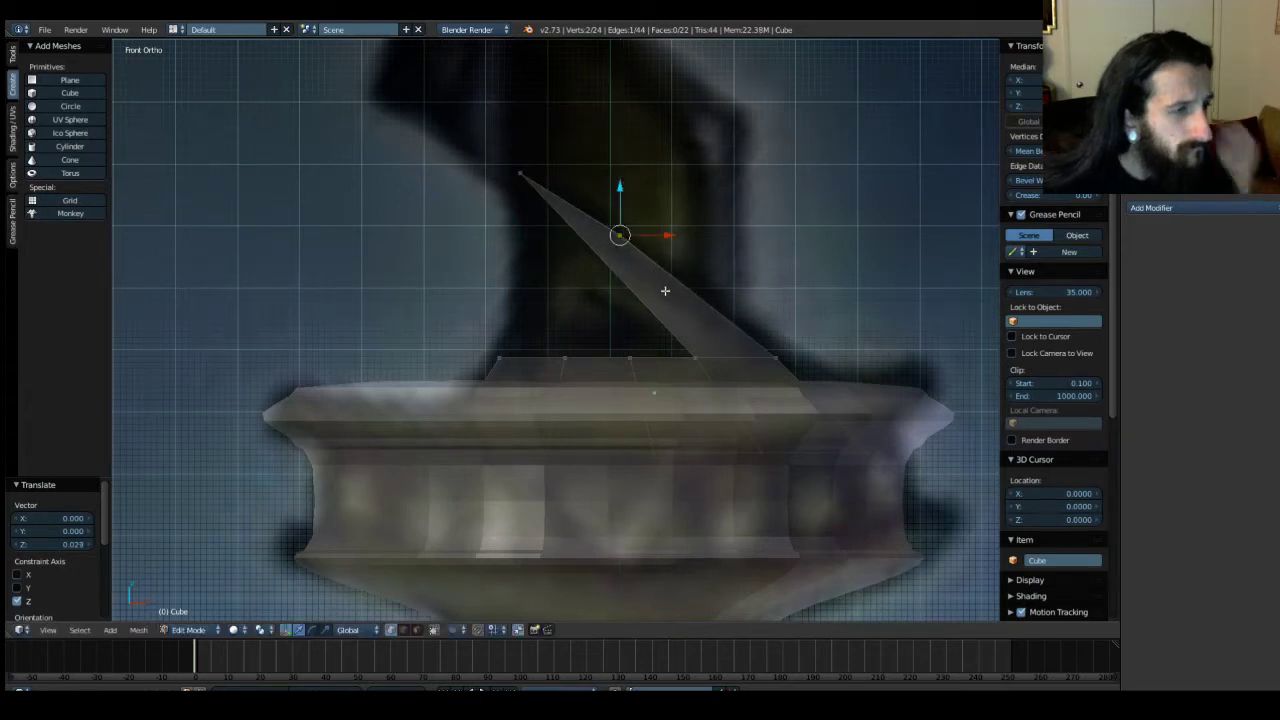
Lower the segment's upper-left vertices about -0.111 along Z.
right_click(522, 172)
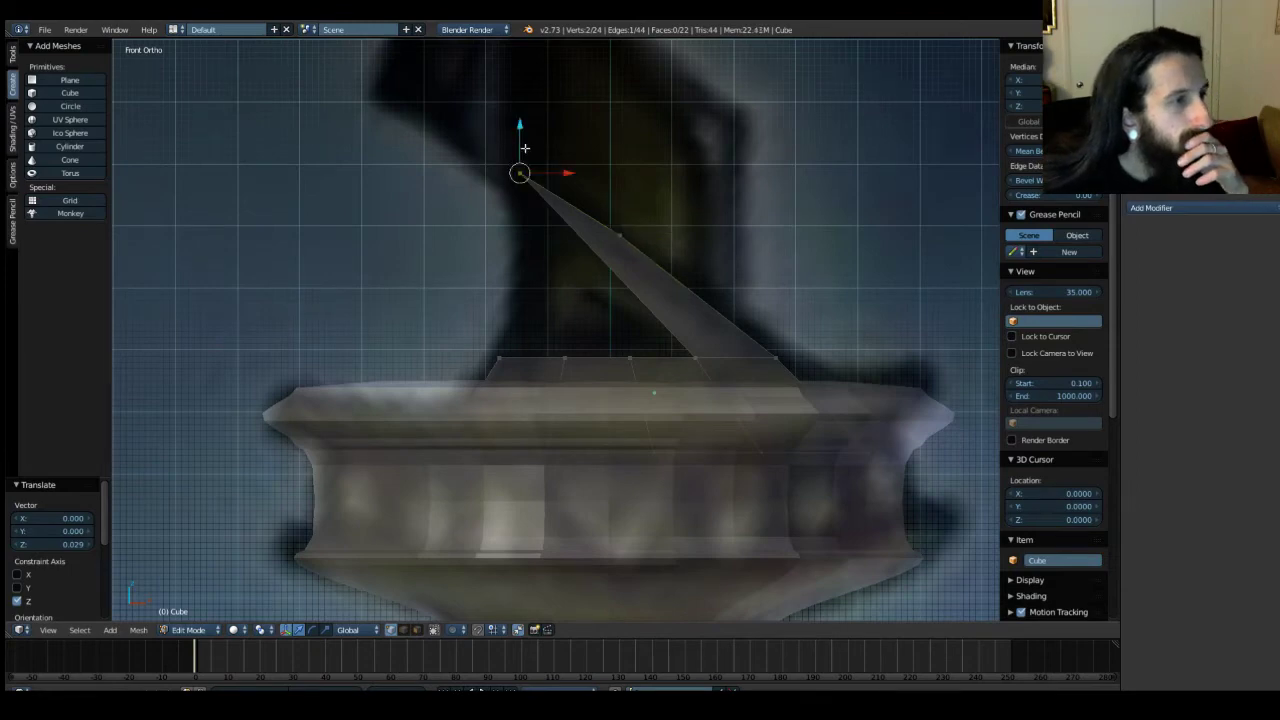
key("g")
key("z")
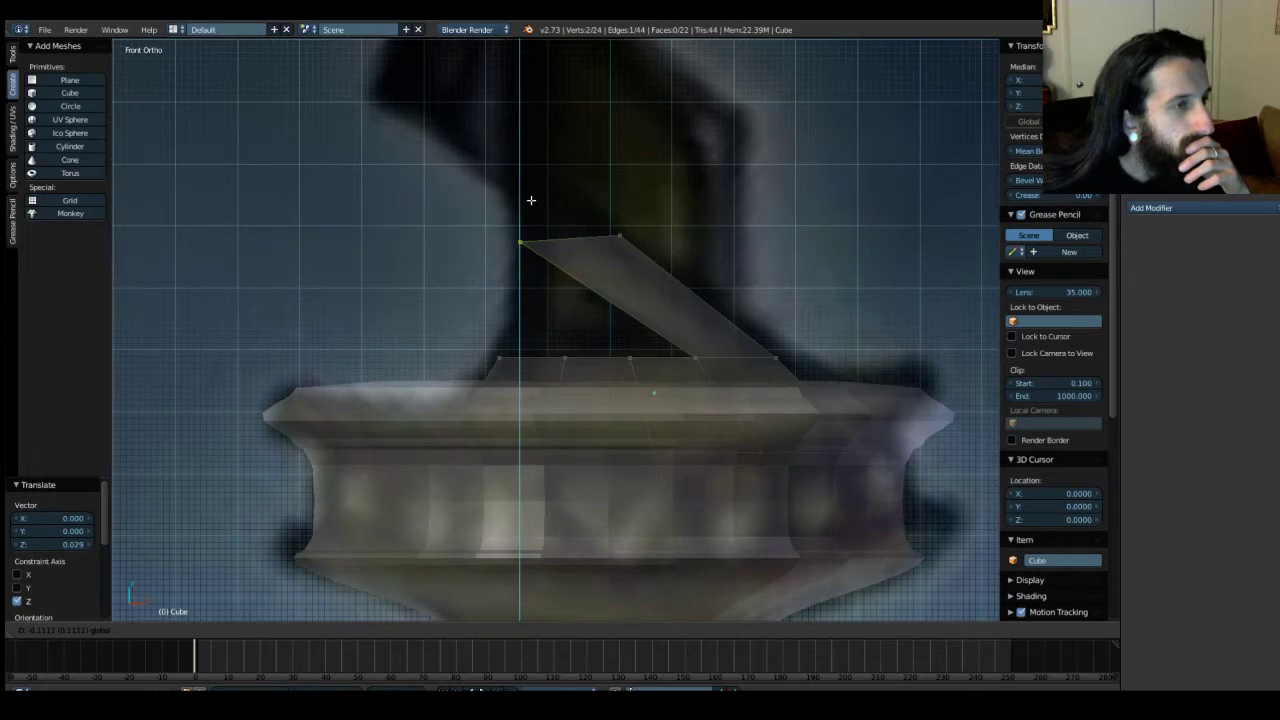
left_click(531, 200)
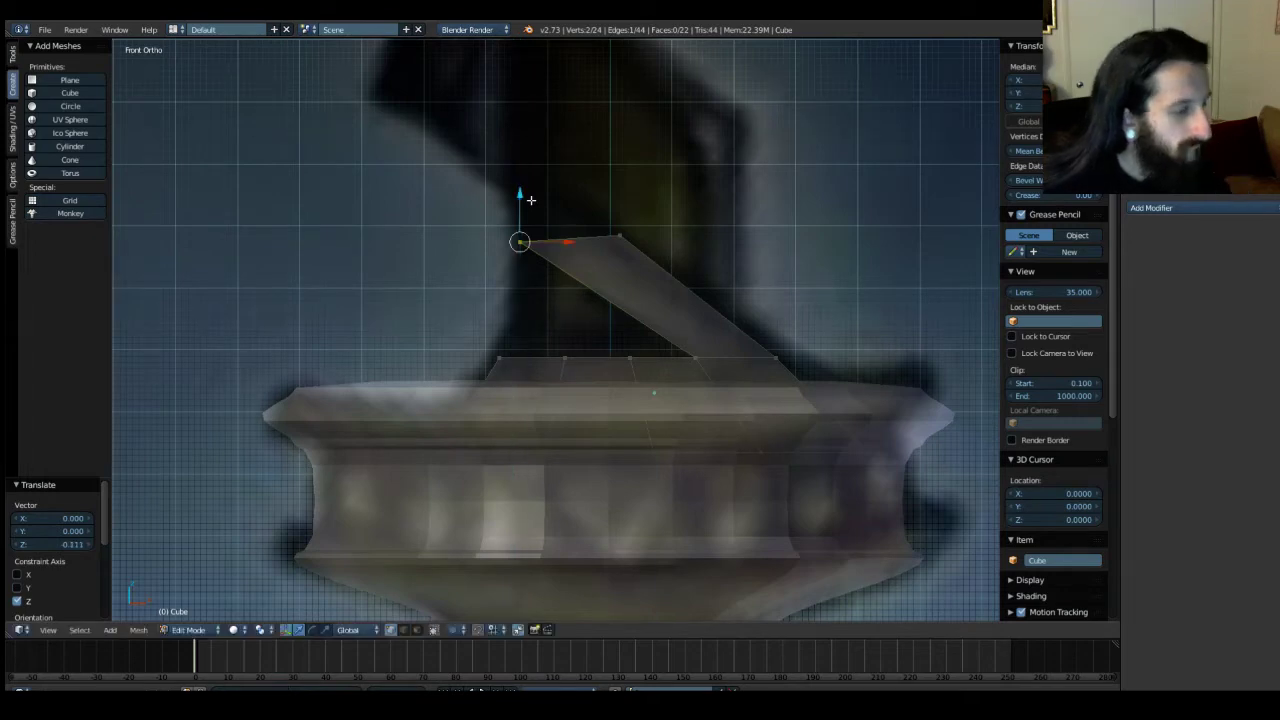
Undo all the vertex moves and the extrusion of the rightmost top face.
key("ctrl+z")
key("ctrl+z")
key("ctrl+z")
key("ctrl+z")
key("ctrl+z")
key("ctrl+z")
key("ctrl+z")
key("ctrl+z")
key("ctrl+z")
key("ctrl+z")
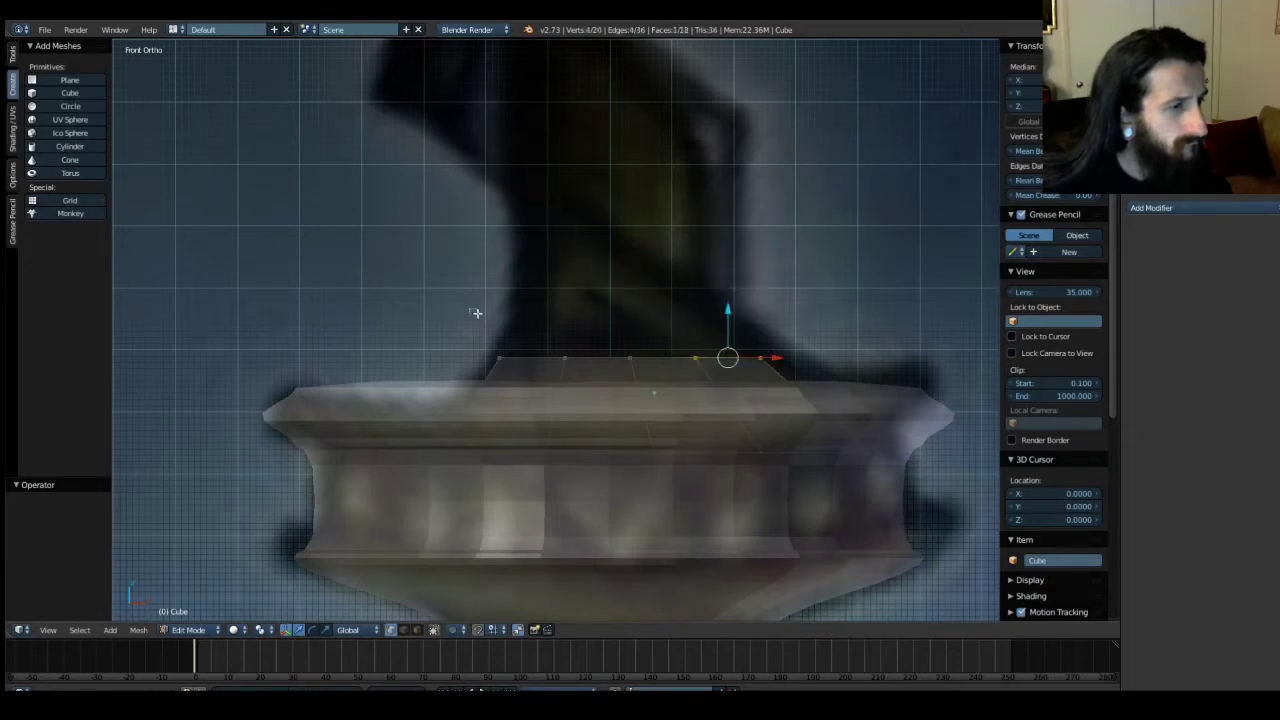
Extrude the whole row of top faces above the guard about 0.055 up along Z.
key("b")
left_click_drag(476, 313, 807, 370)
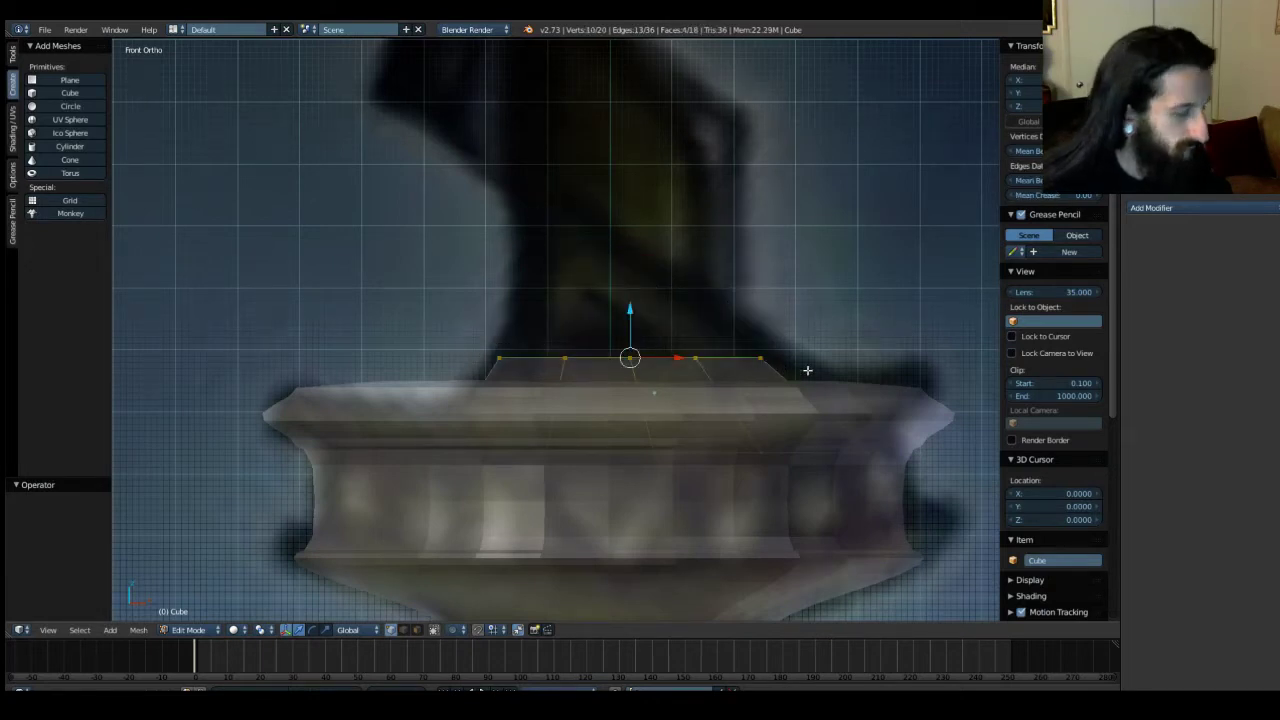
key("e")
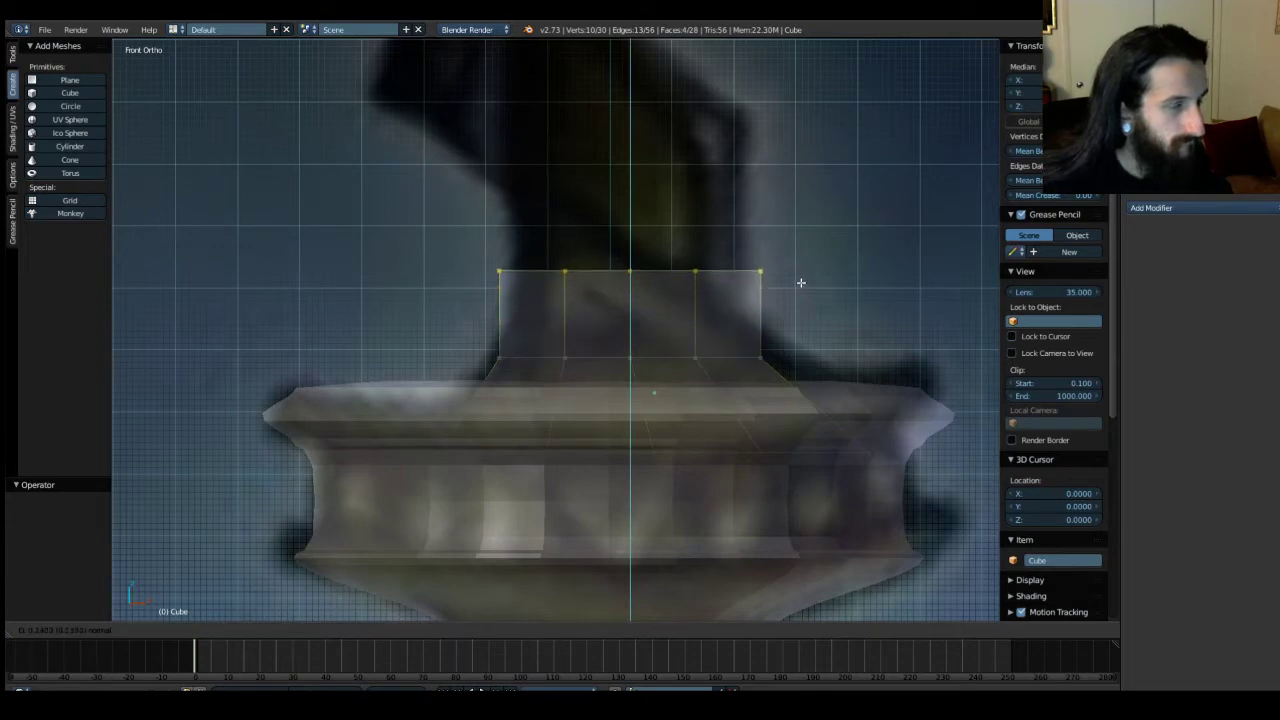
left_click(798, 338)
Scale the extruded top row to about 0.86 and pull its two right-hand vertex pairs inward along X, the inner pair by about -0.013.
key("s")
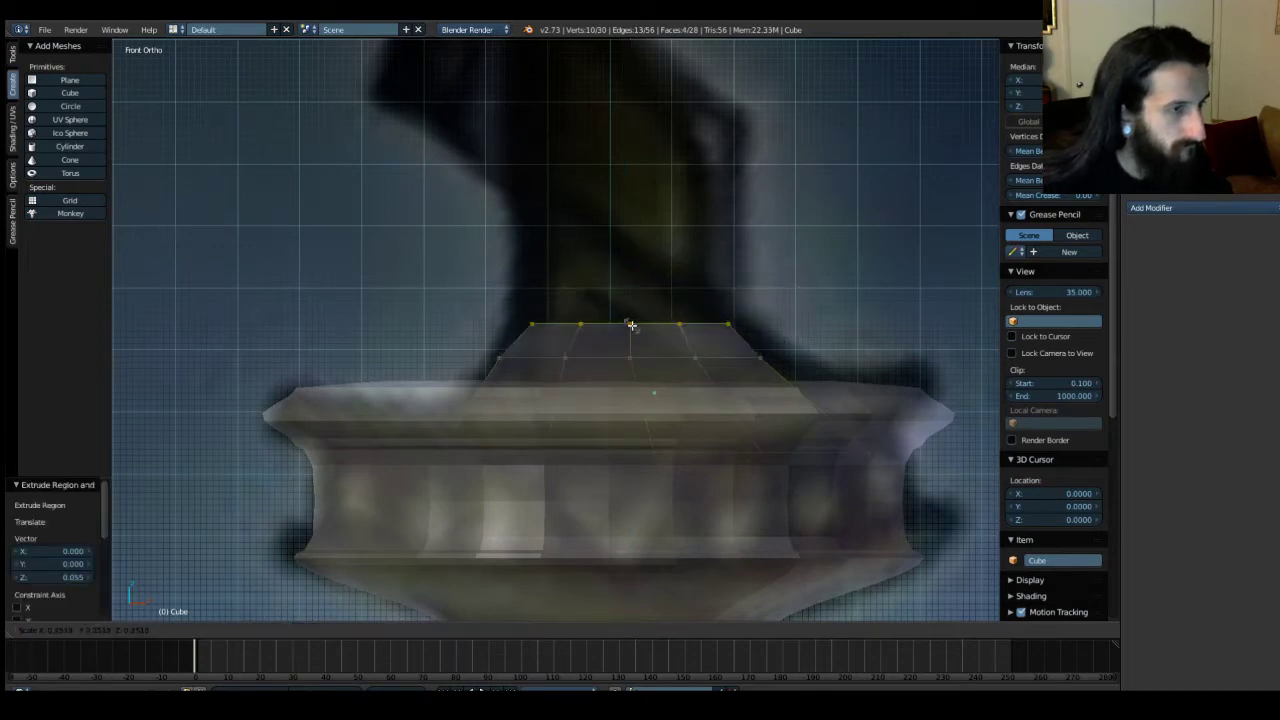
left_click(632, 325)
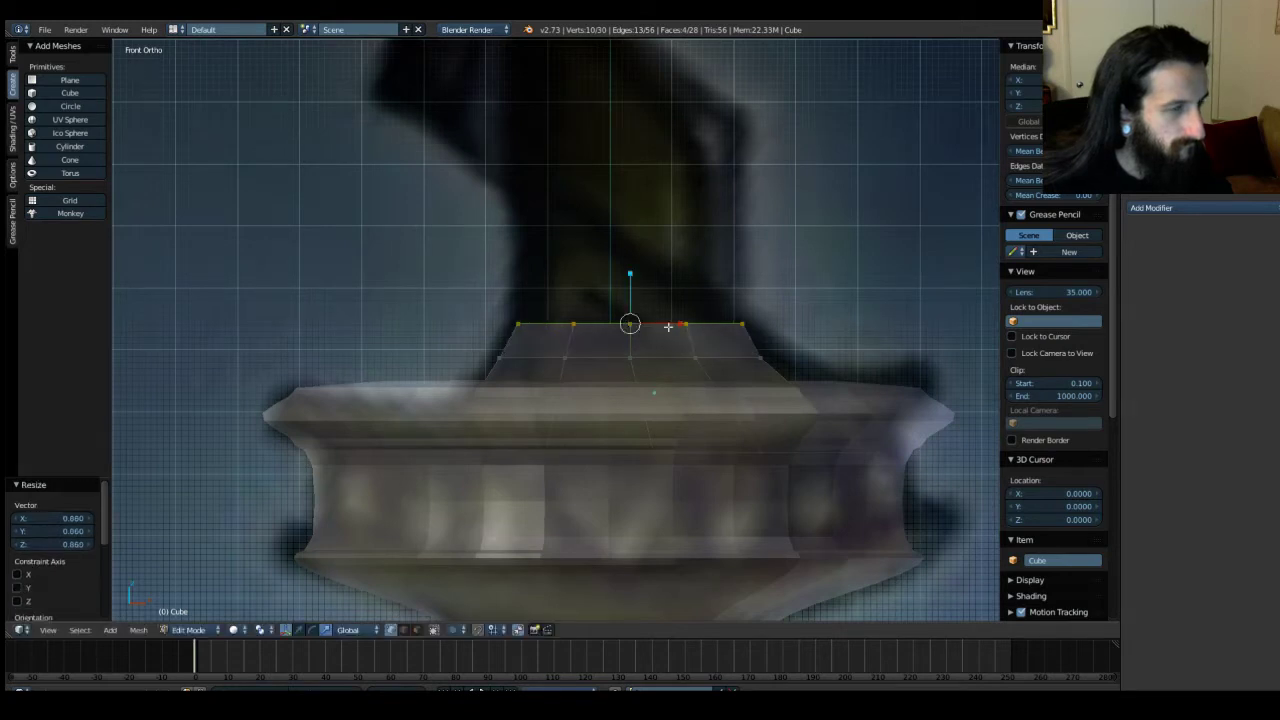
mouse_move(726, 308)
left_mouse_down()
mouse_move(776, 340)
mouse_move(786, 323)
mouse_move(703, 329)
mouse_move(740, 325)
mouse_move(729, 325)
left_mouse_up()
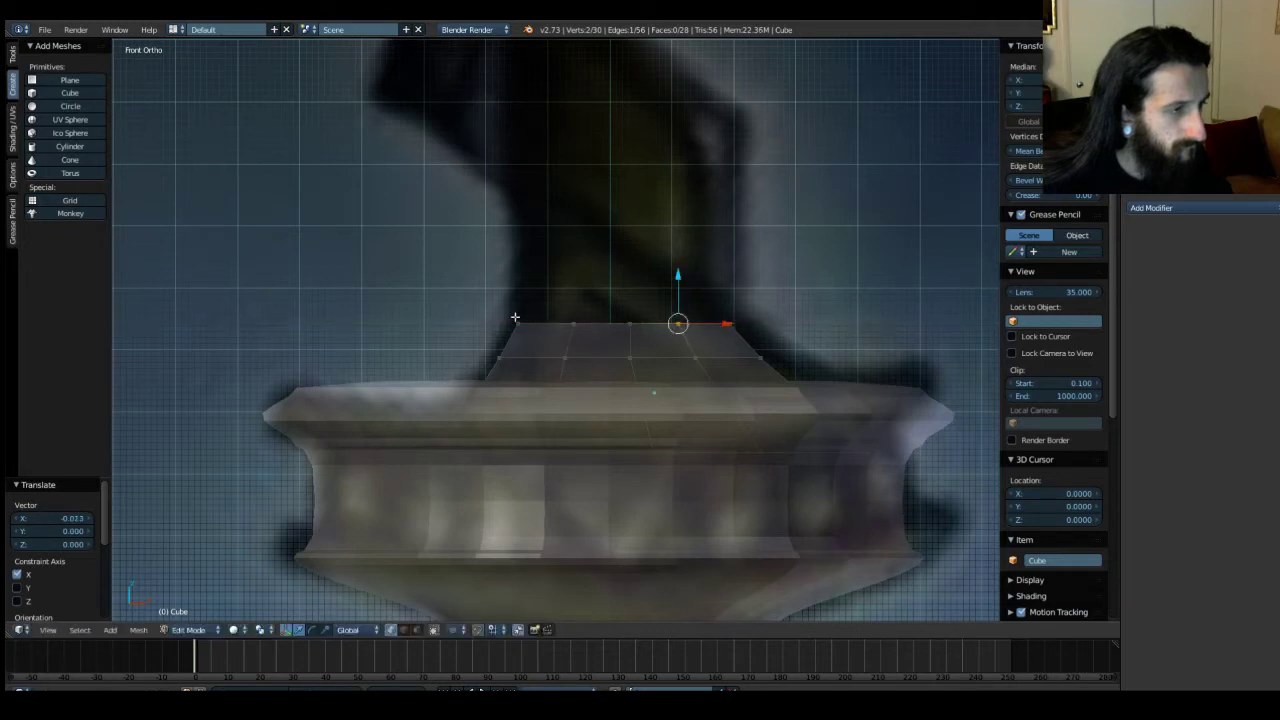
Extrude the three left top faces, leaving out the rightmost one, about 0.225 up along Z.
left_click_drag(511, 317, 690, 337)
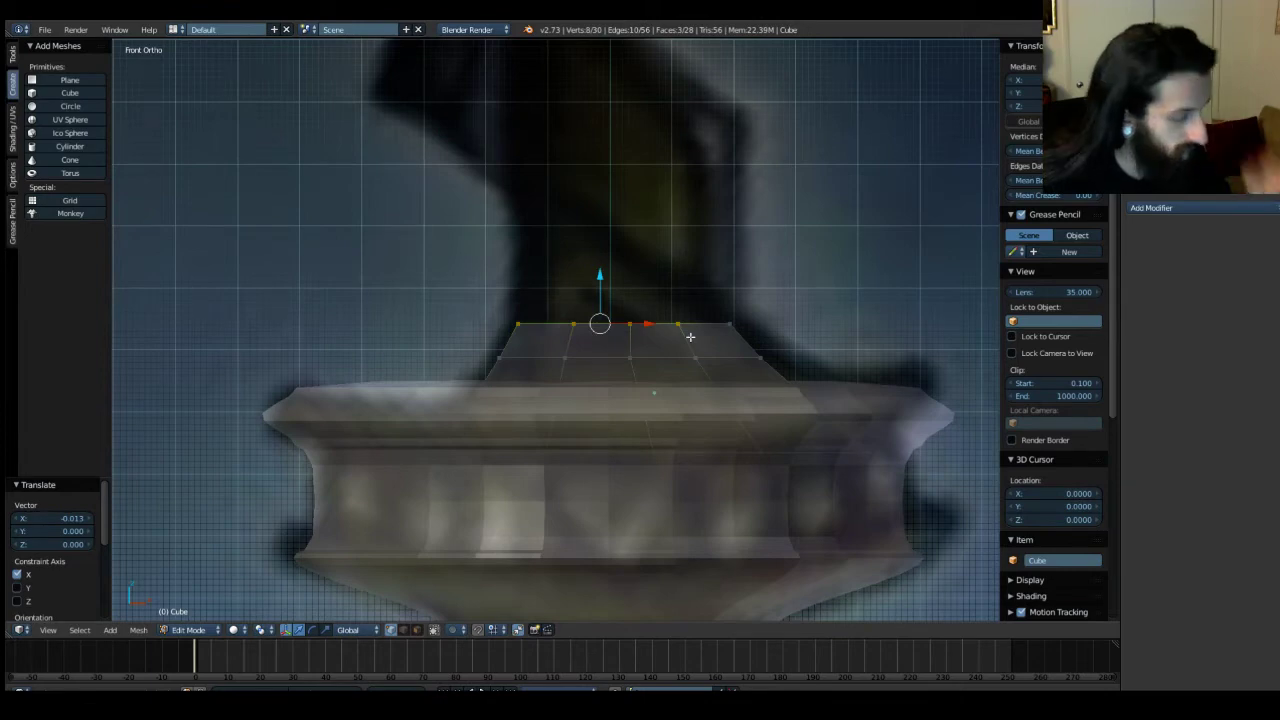
key("e")
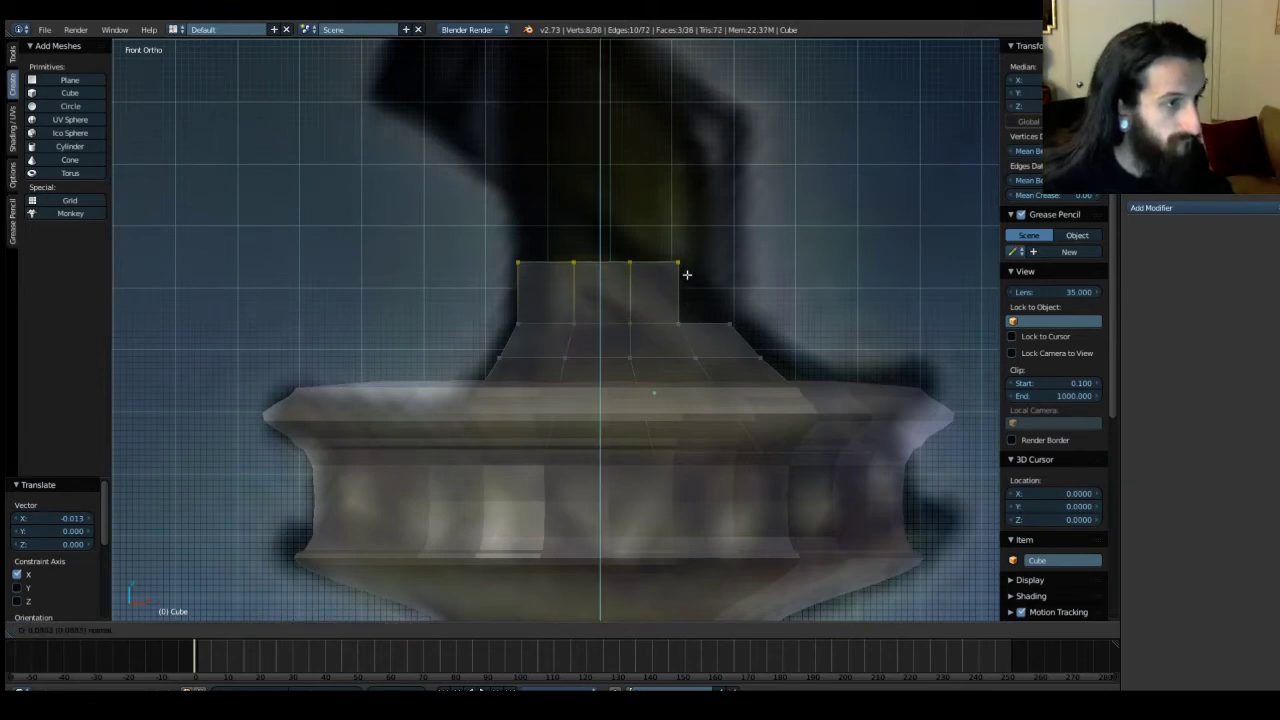
left_click(690, 197)
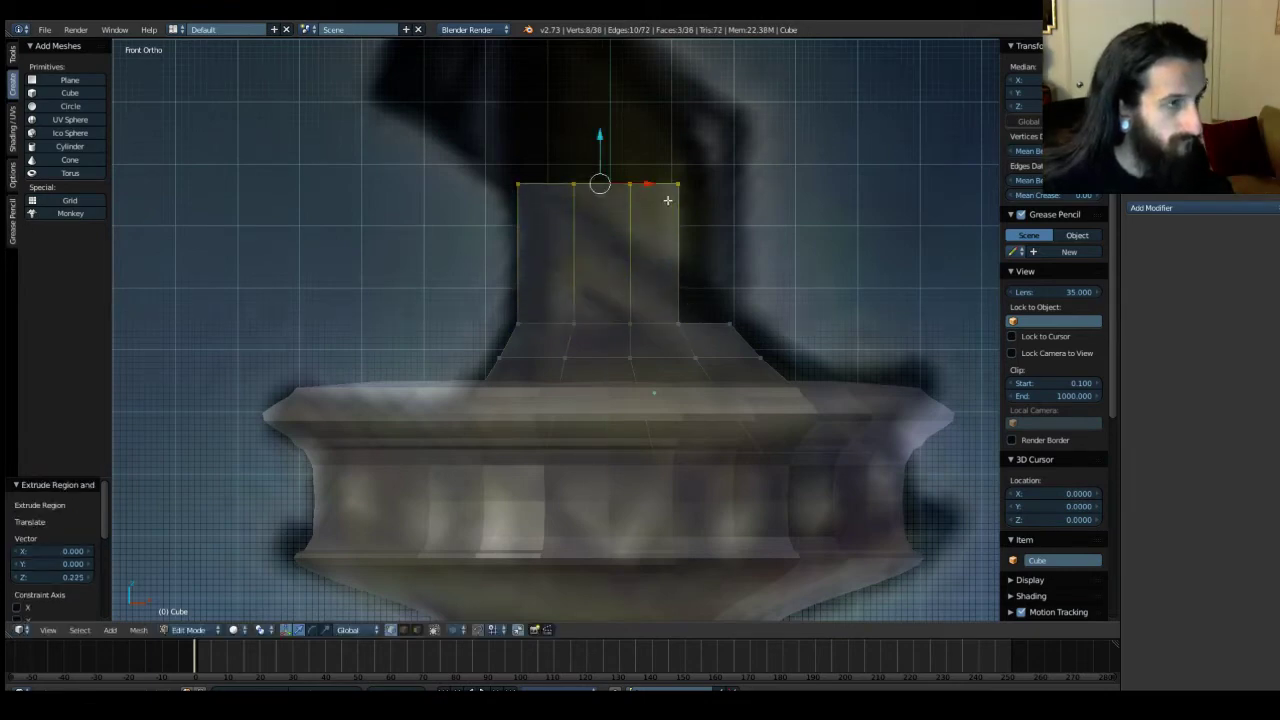
Rotate the three extruded top faces about 42.7° around the Y axis so they slope down to the right.
key("ctrl+space")
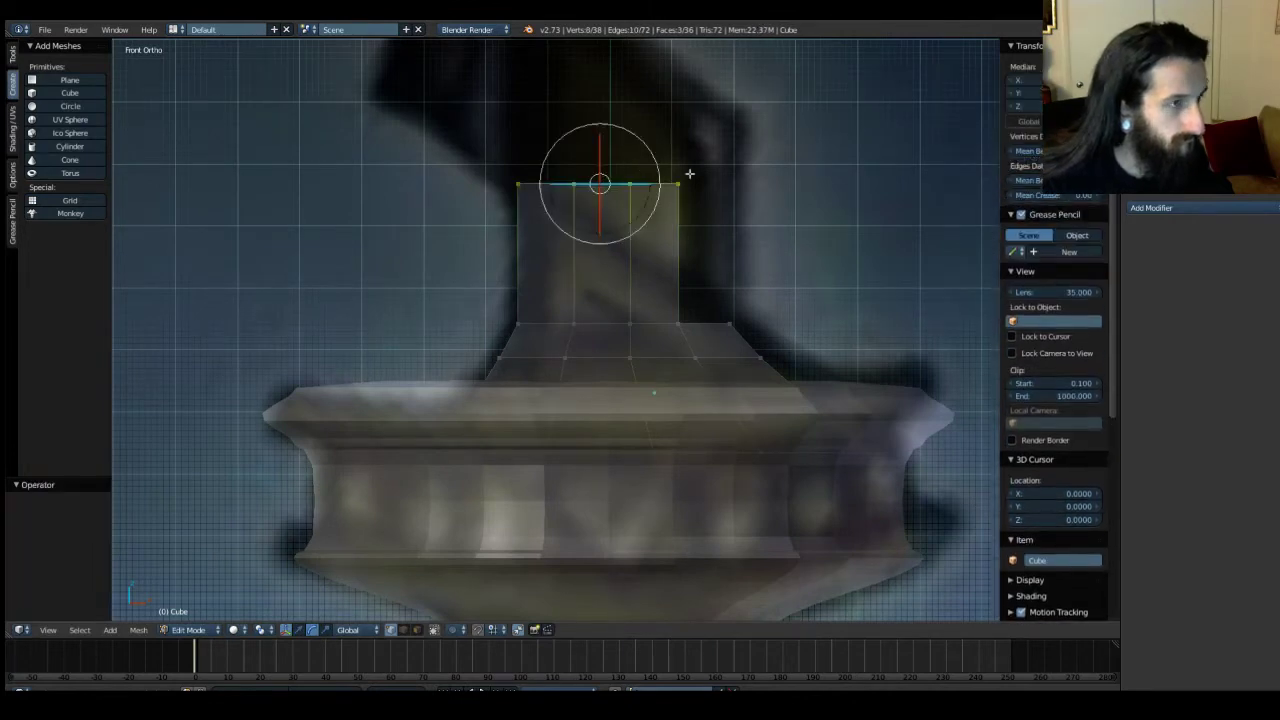
middle_click_drag(689, 171, 716, 168)
key("r")
left_click(651, 181)
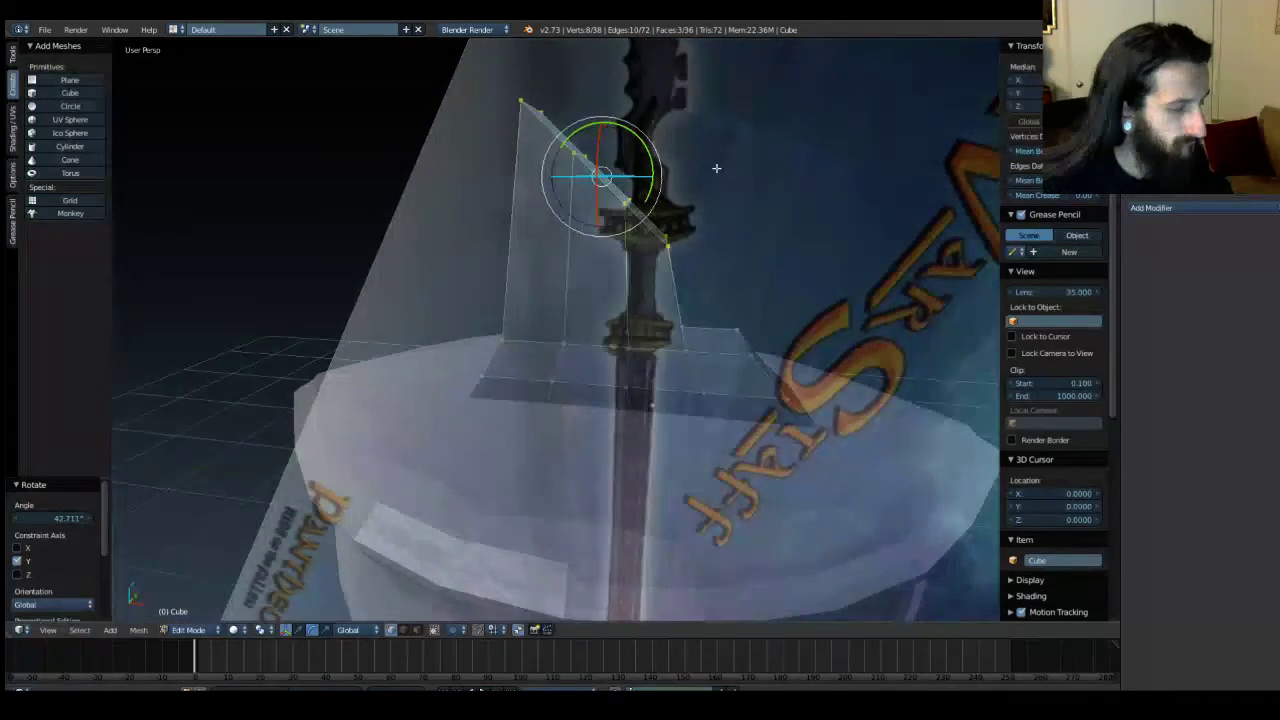
Lower the sloped top faces about -0.073 along Z in the front view.
key("Tab")
key("KP_1")
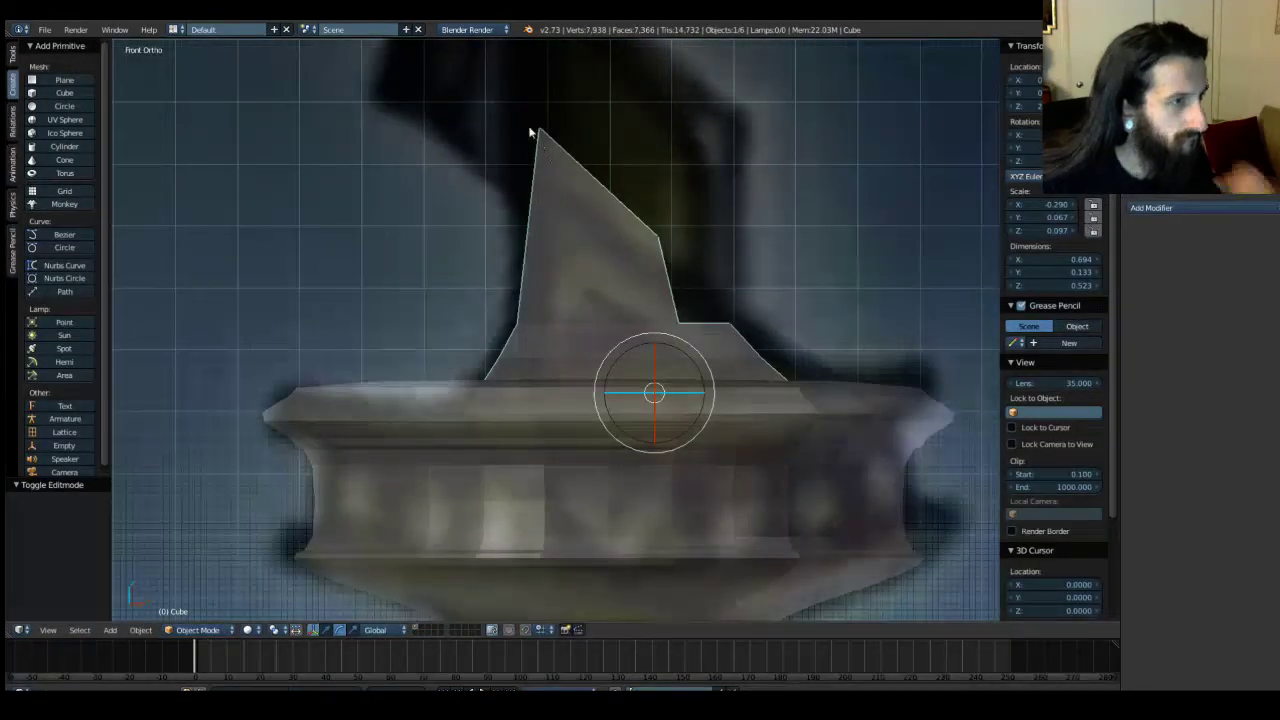
key("Tab")
left_click(599, 183)
key("b")
left_click_drag(514, 114, 712, 274)
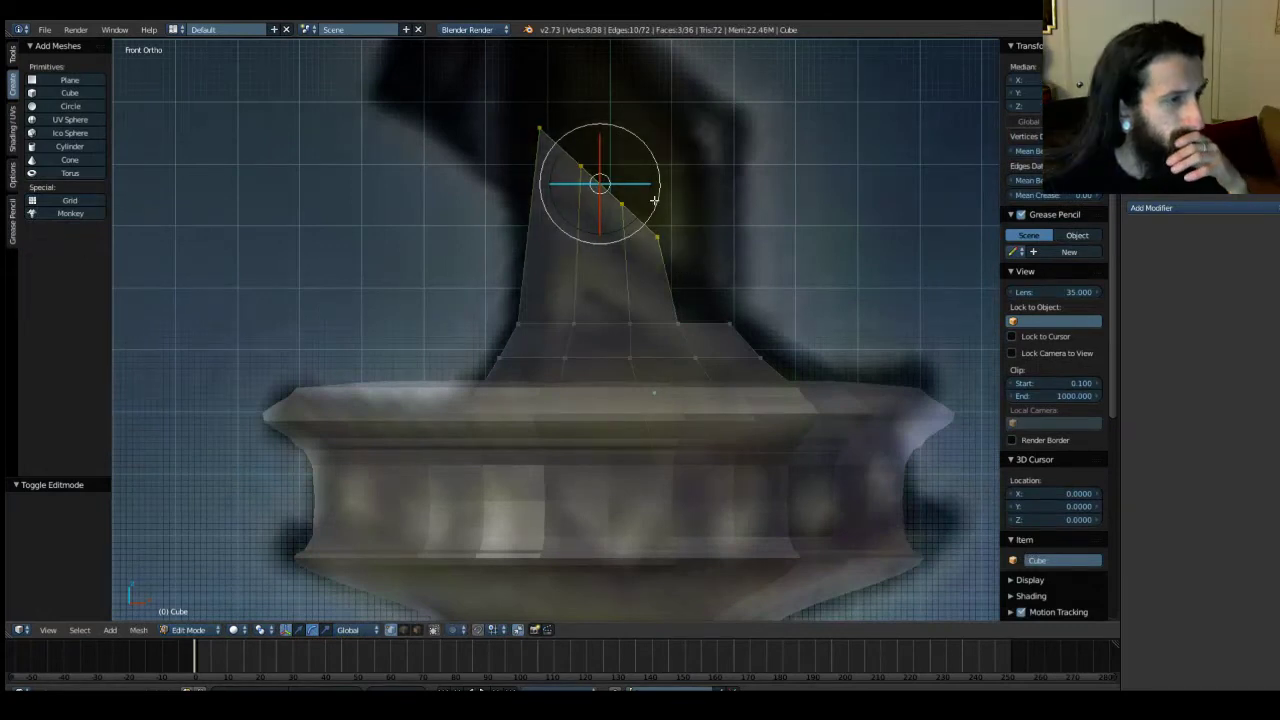
key("g")
key("z")
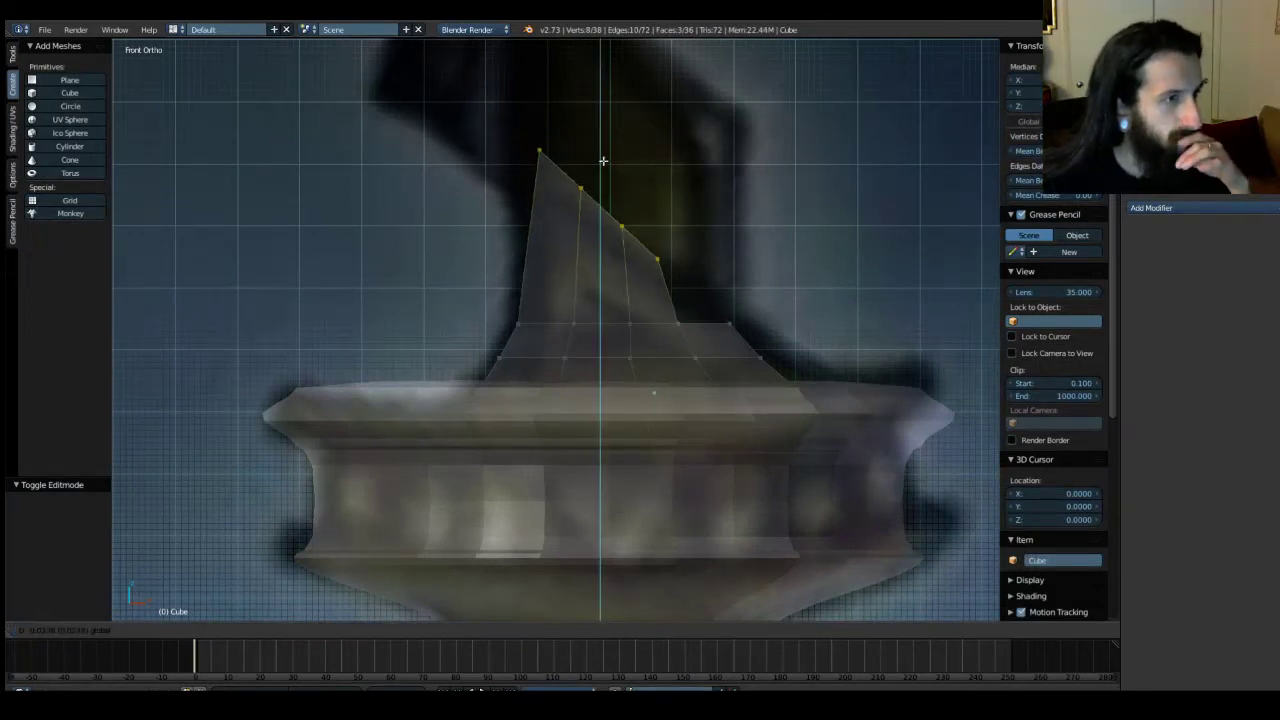
left_click(608, 183)
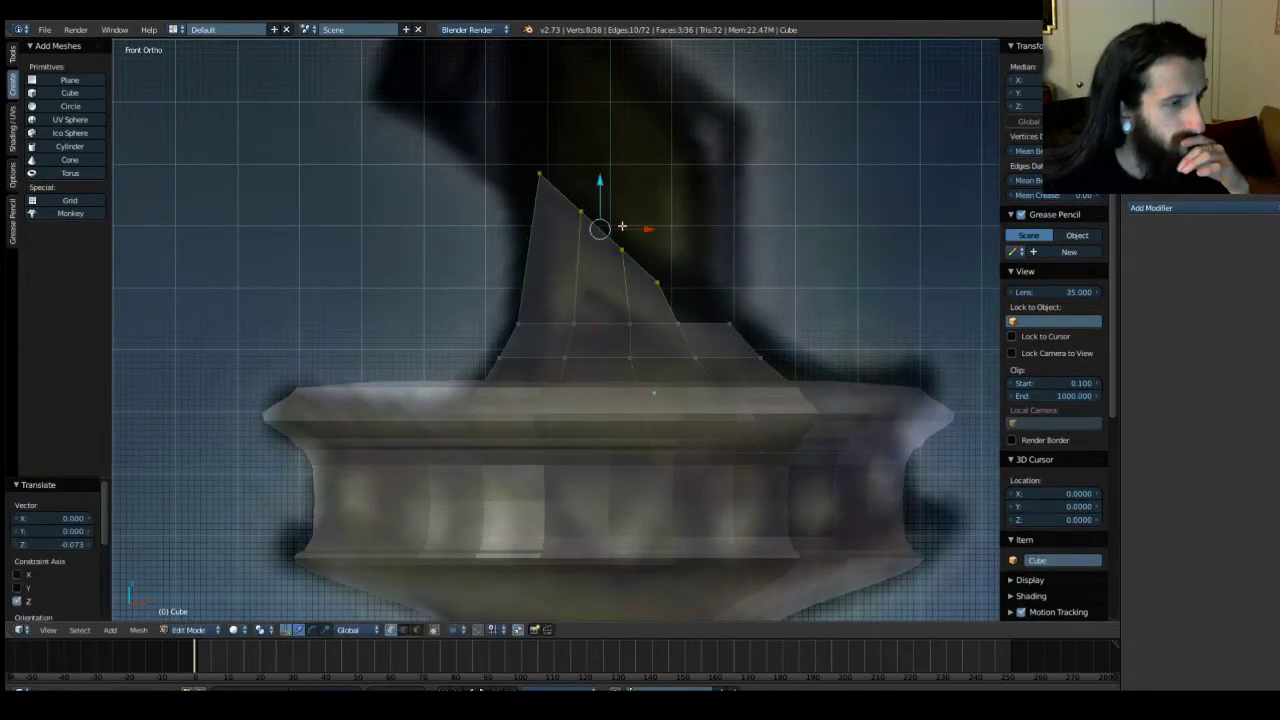
Try to shift the vertex pair at the foot of the sloped section slightly along X.
right_click(689, 314)
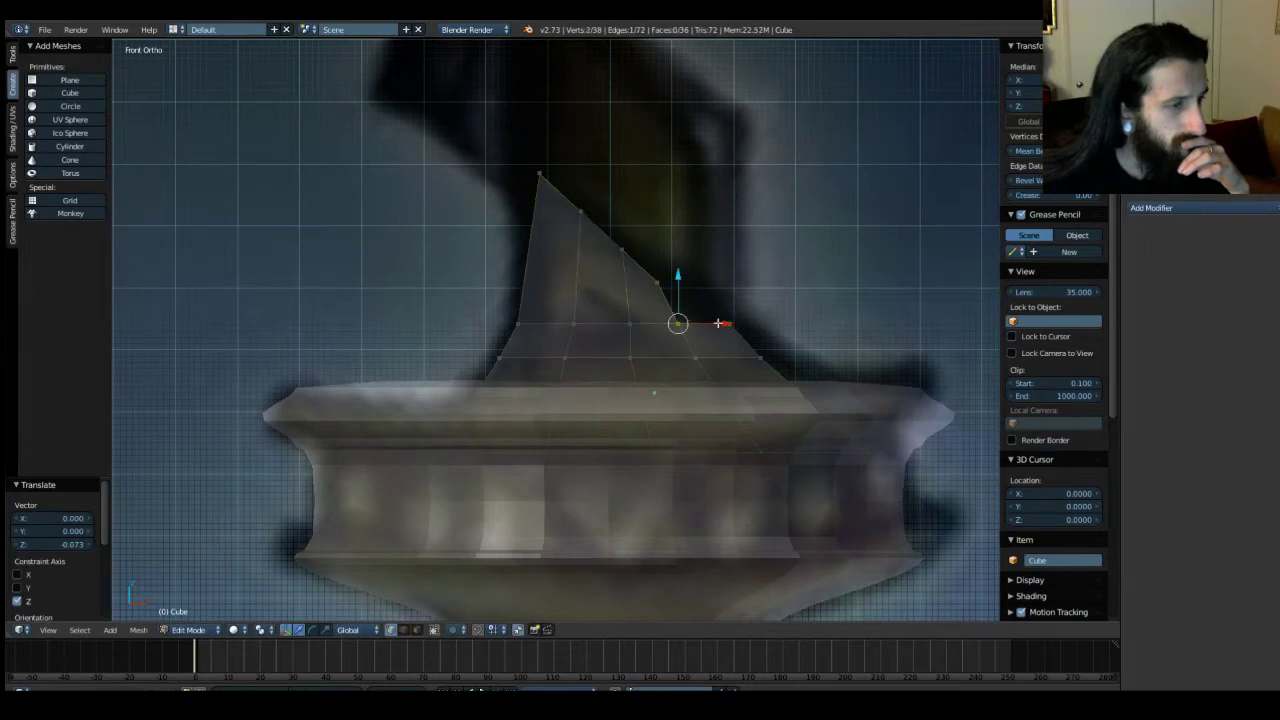
key("g")
key("x")
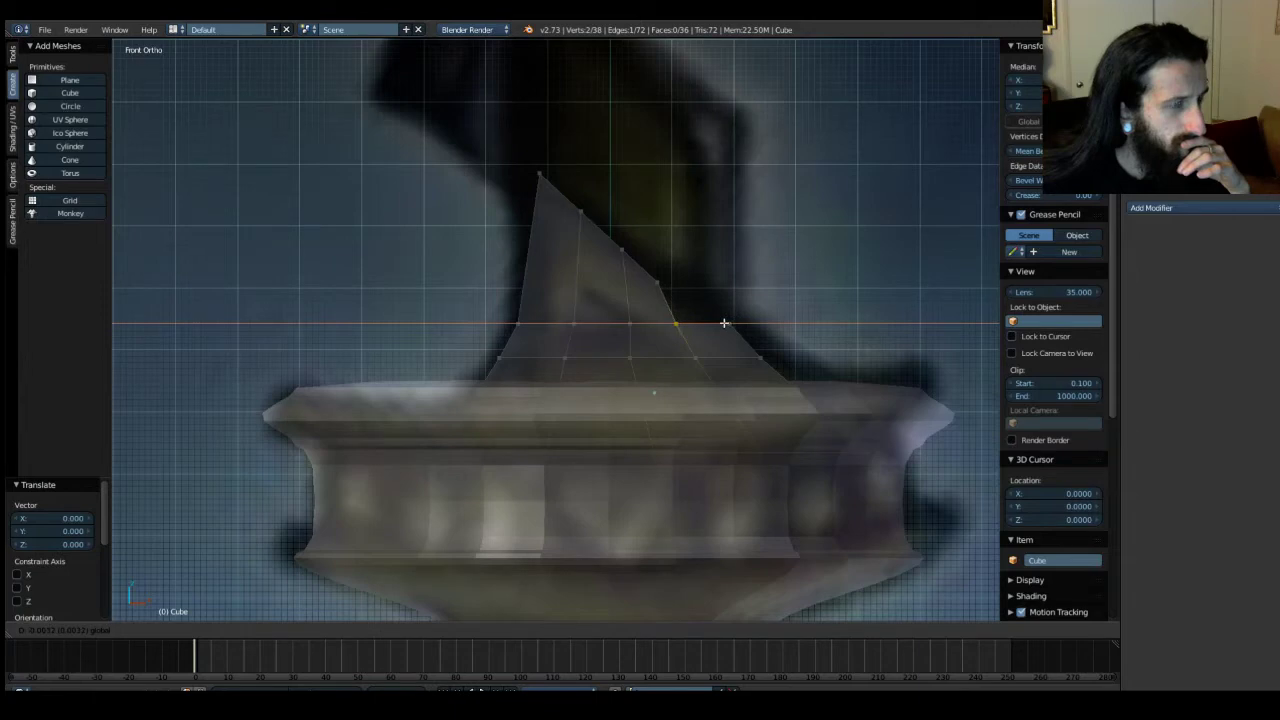
left_click(724, 323)
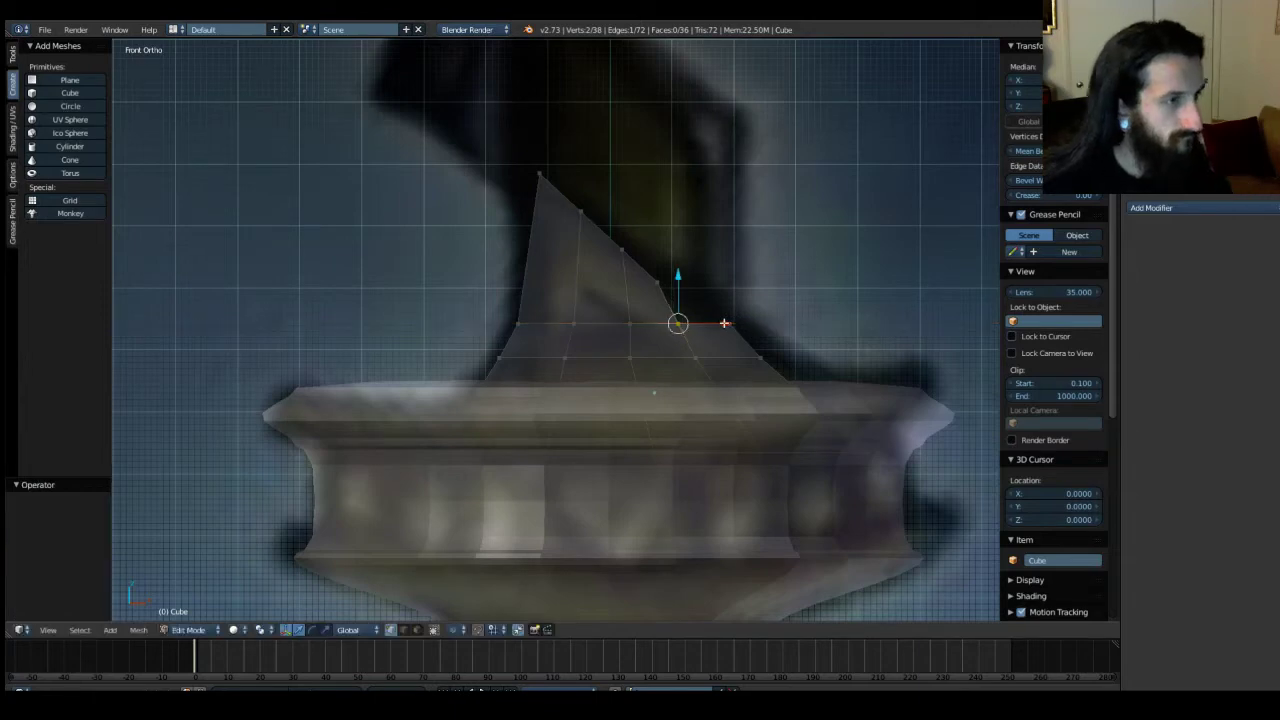
Try to thin the blade base by moving all vertices of one side along Y.
key("a")
middle_click_drag(777, 286, 567, 350)
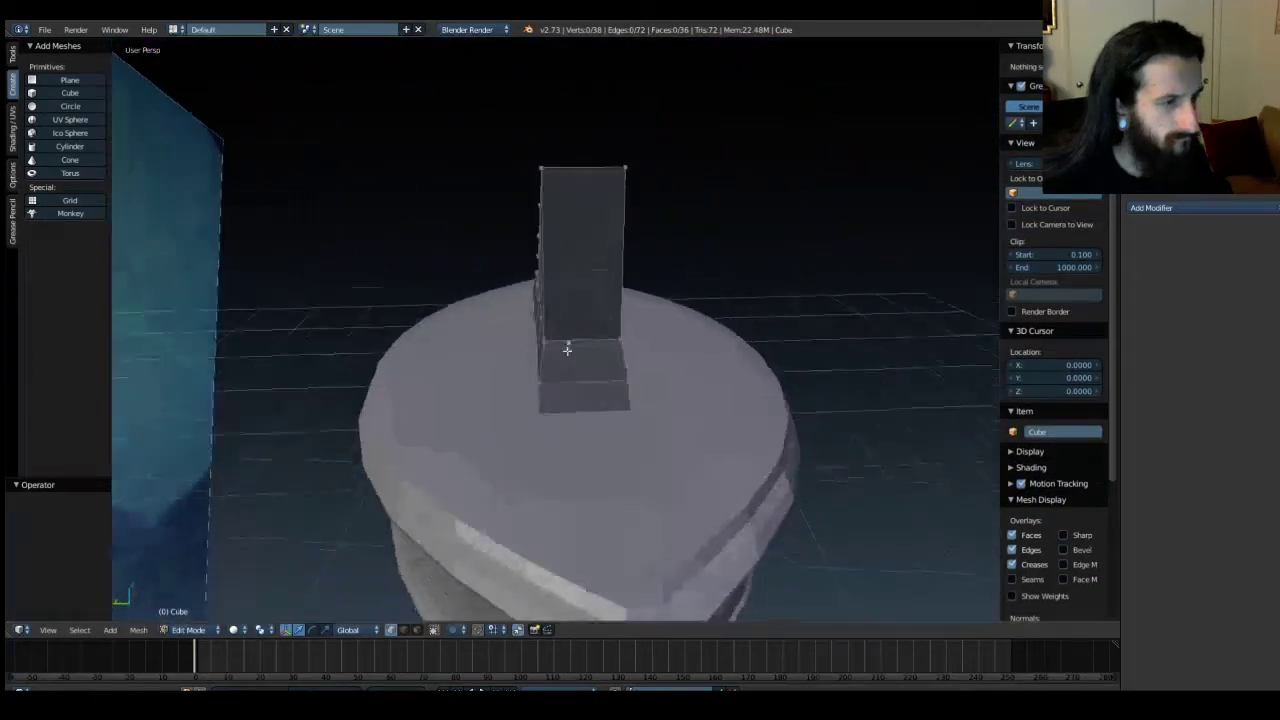
right_click(617, 254)
middle_click_drag(617, 254, 686, 311)
key("b")
left_click_drag(573, 157, 681, 445)
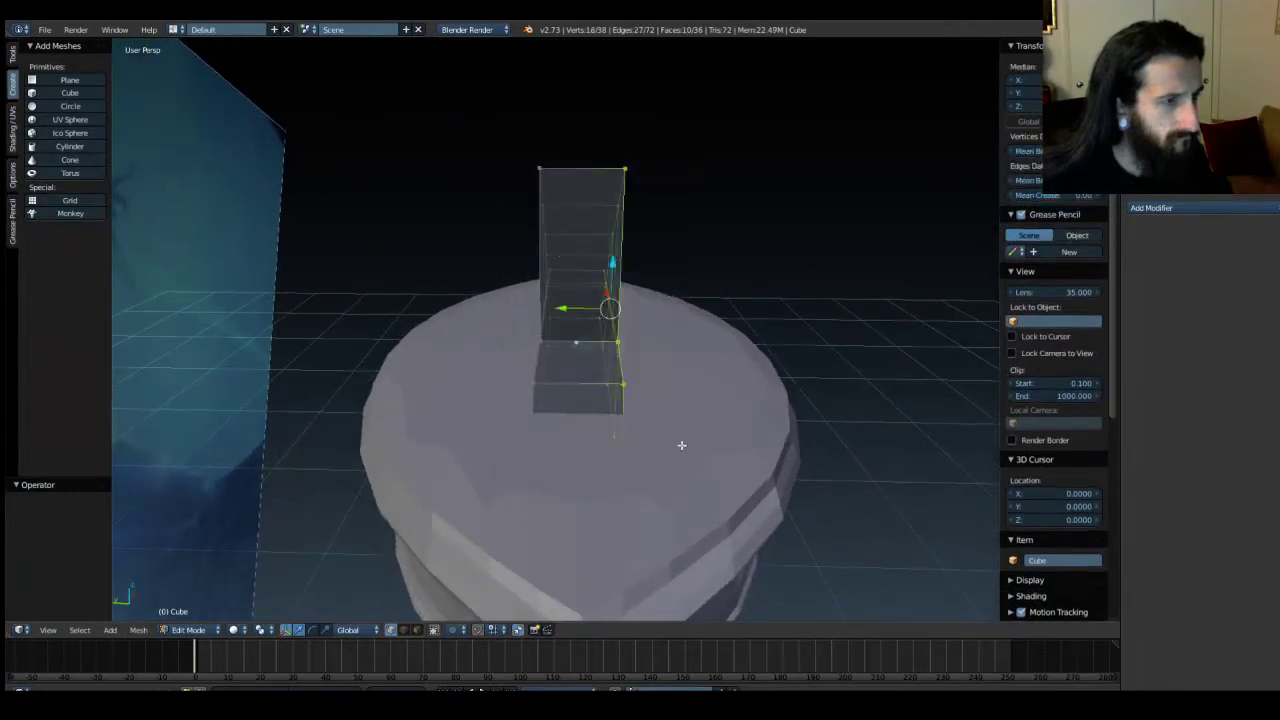
left_click_drag(562, 318, 519, 316)
key("ctrl+z")
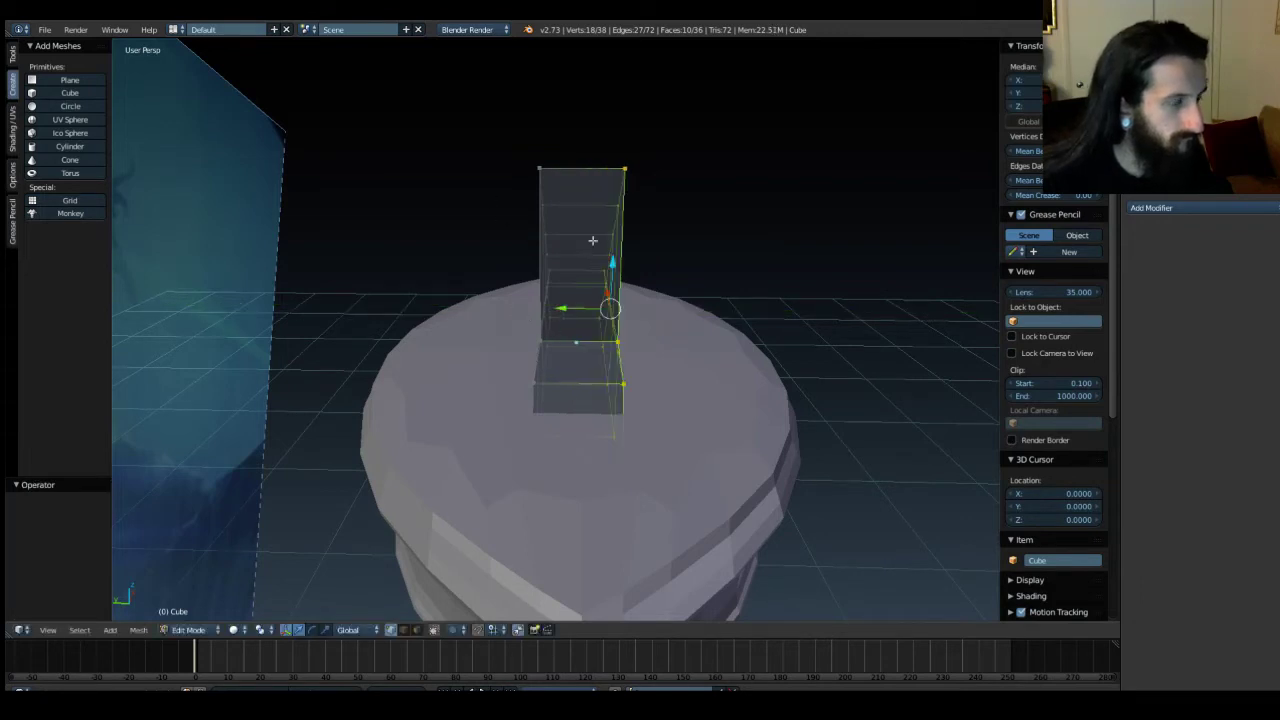
In Object Mode, scale the blade base down along Y to 0.021 and move it about -0.179 along Y.
right_click(582, 212)
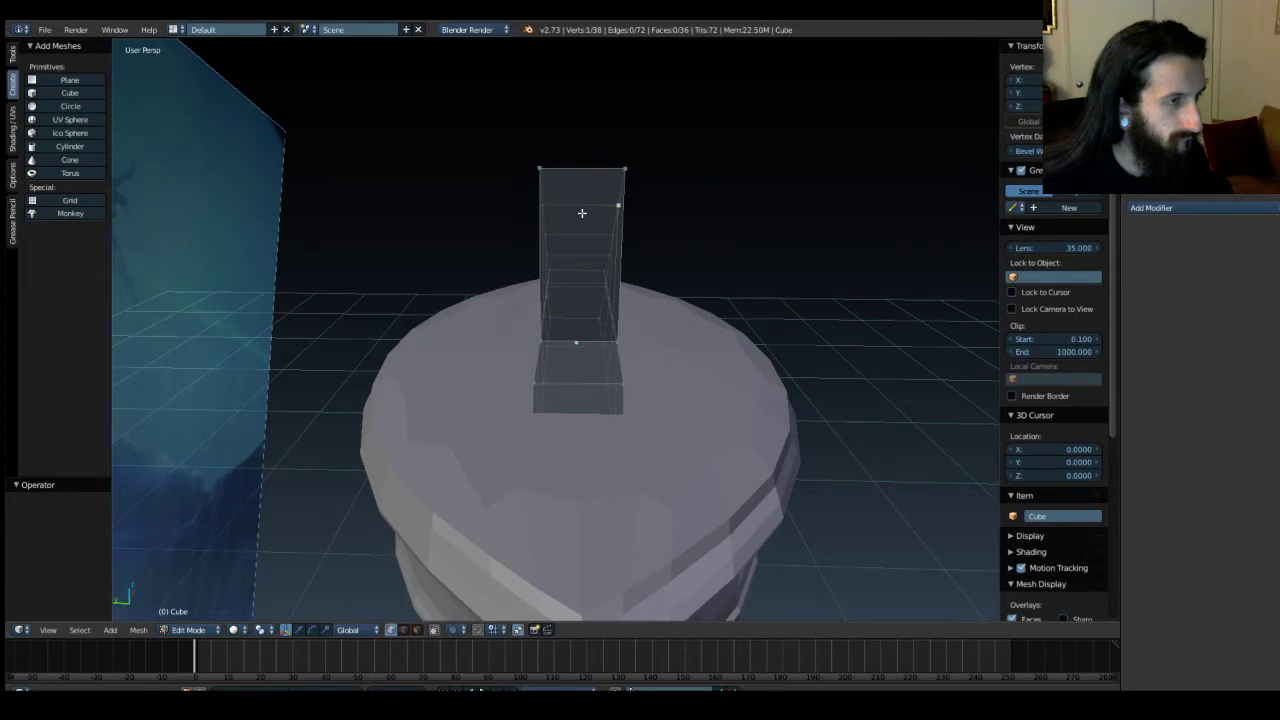
key("Tab")
key("e")
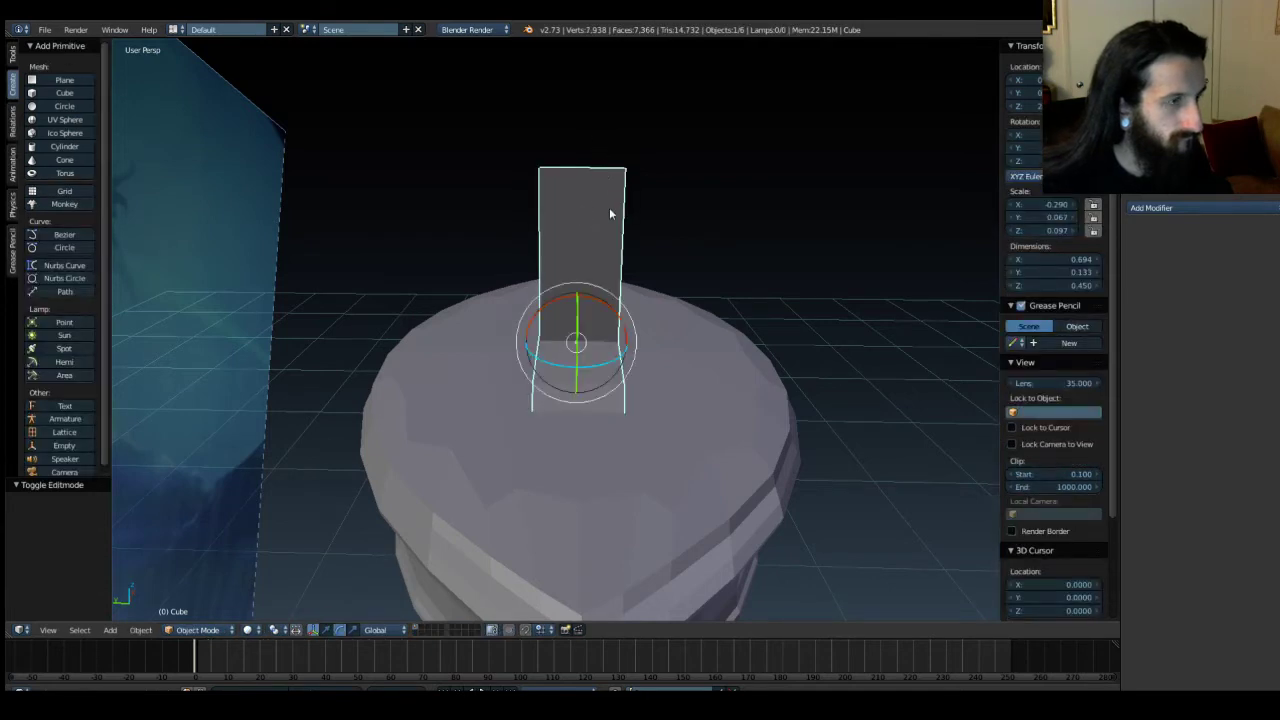
key("r")
left_click_drag(524, 343, 620, 356)
key("w")
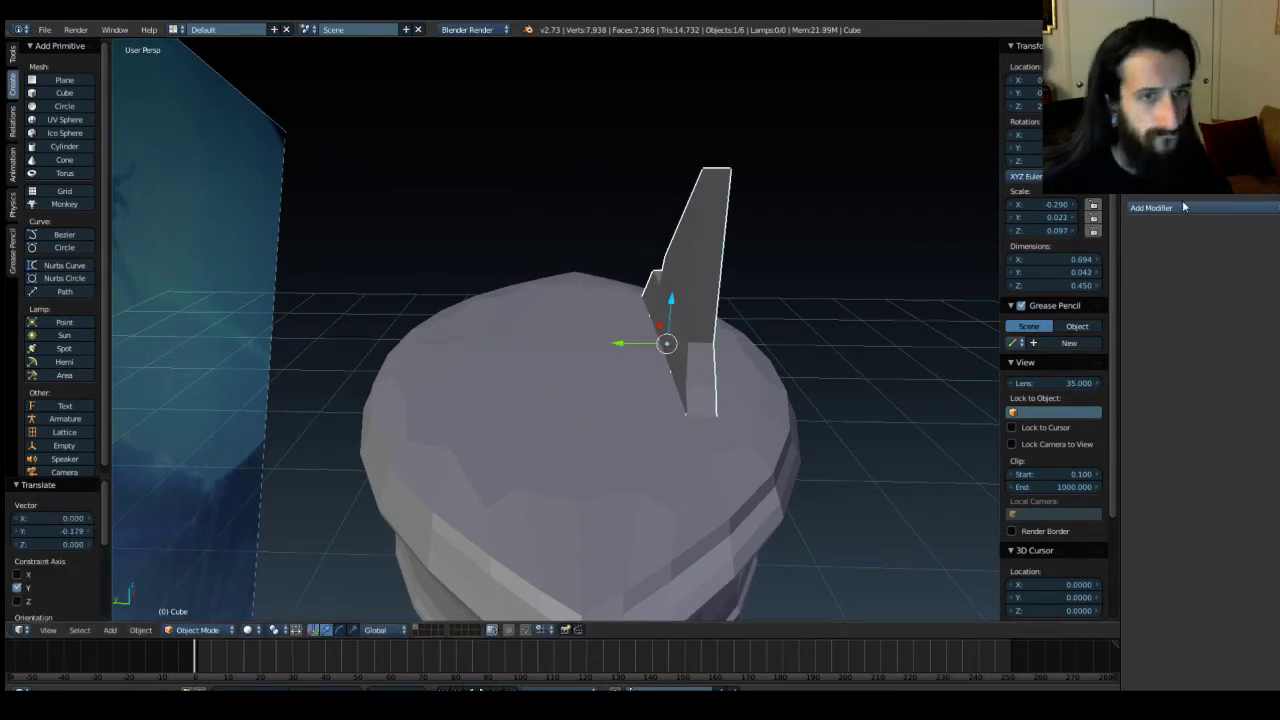
Add a Mirror modifier to the blade base that mirrors across the Y axis only.
left_click(1233, 205)
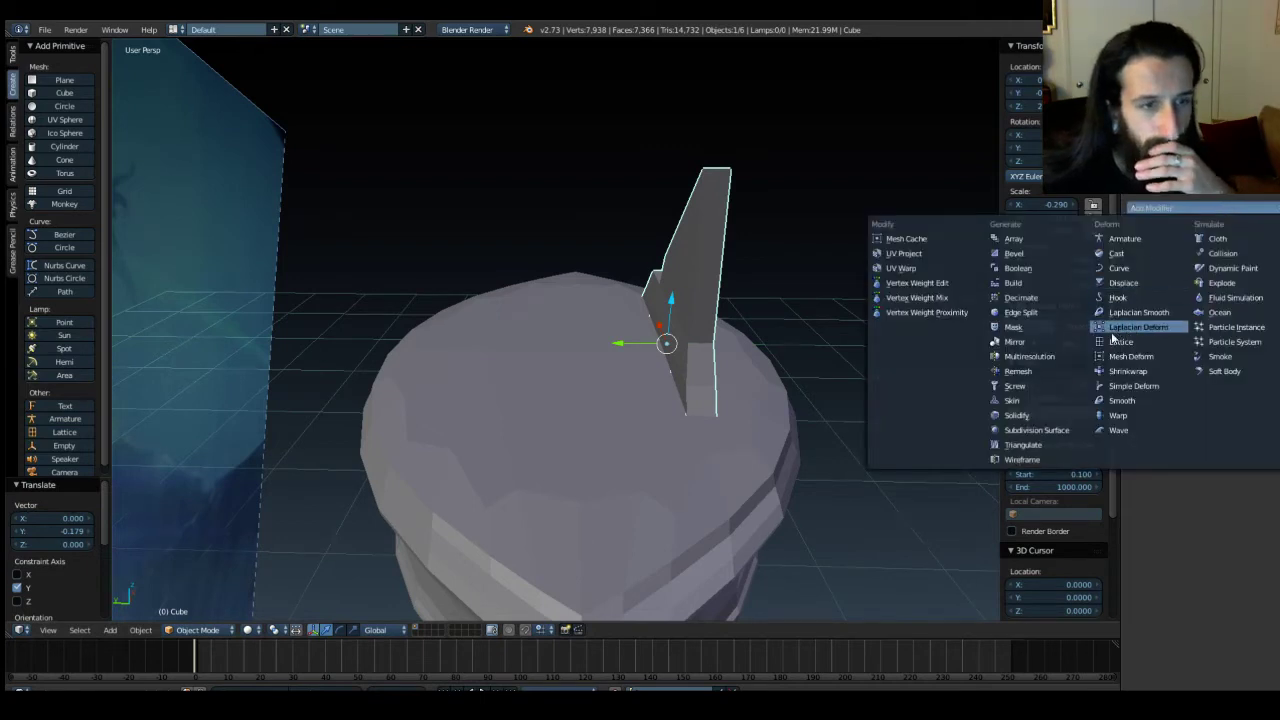
left_click(1067, 345)
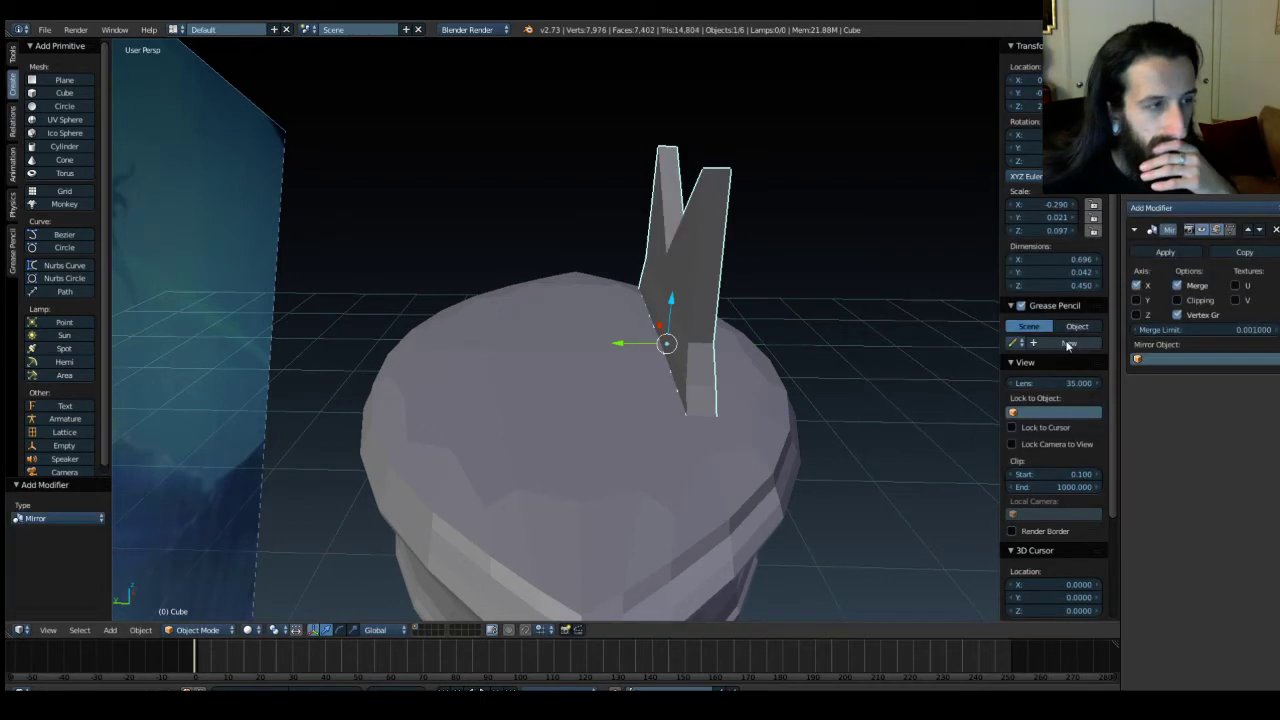
left_click(1136, 286)
left_click(1137, 300)
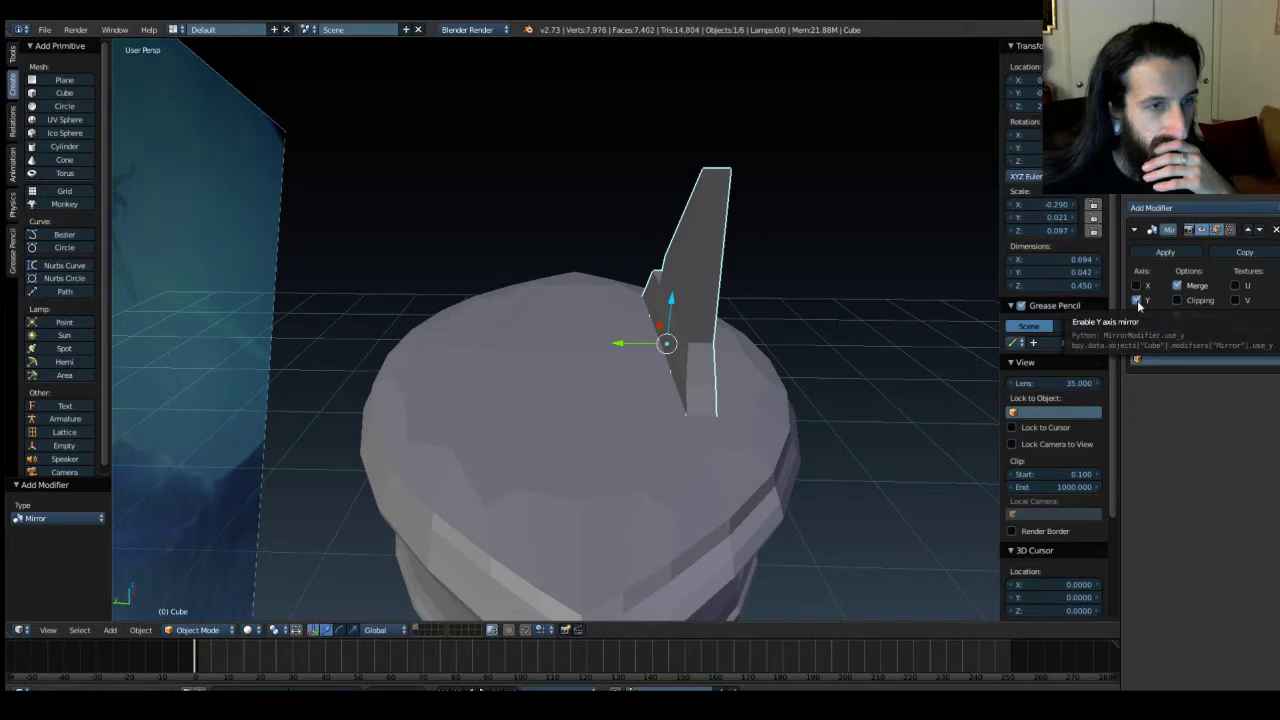
left_click(1137, 314)
left_click(1138, 314)
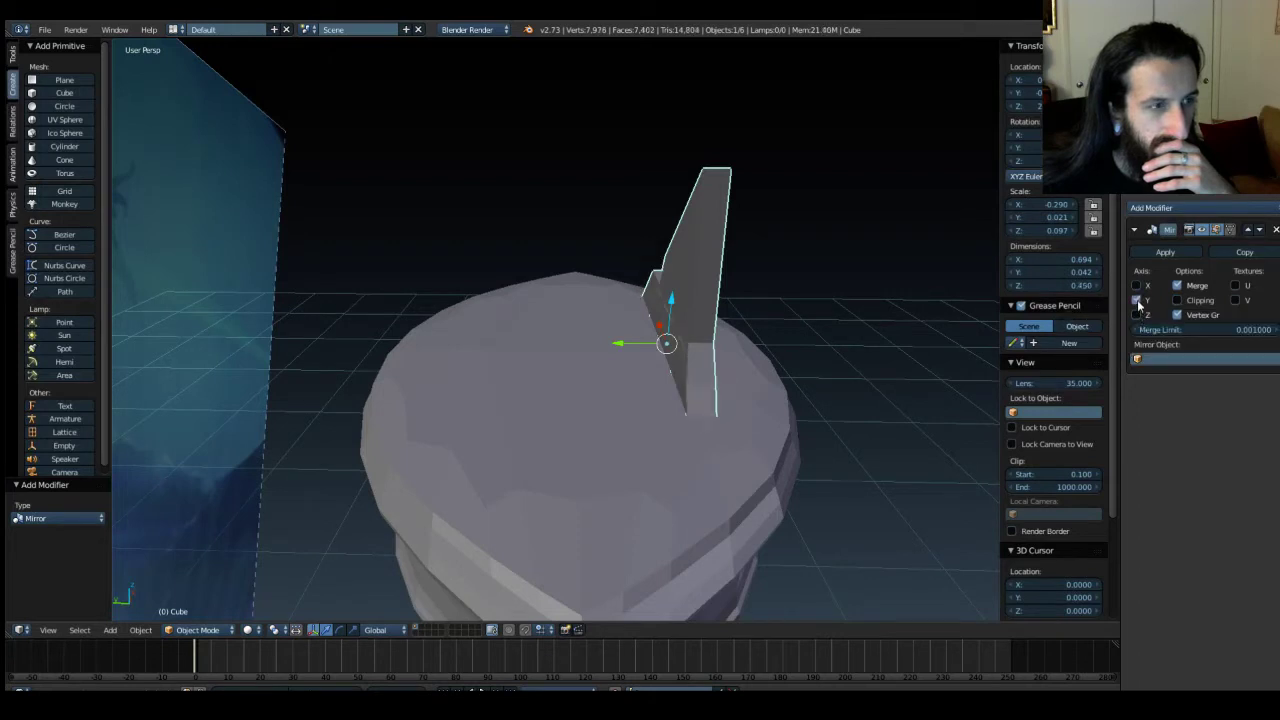
Adjust the mirrored blade base's position along Y, ending with a shift of about -0.007.
left_click_drag(620, 345, 624, 456)
middle_click_drag(624, 456, 724, 449)
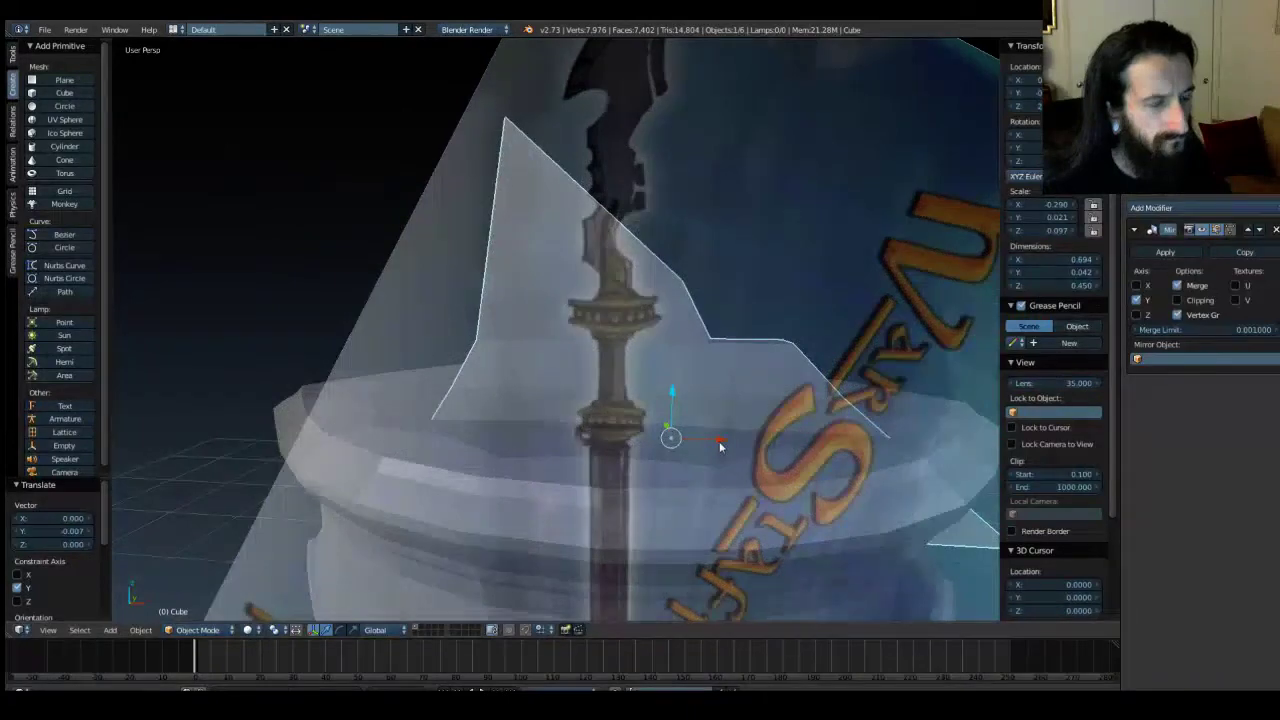
key("KP_1")
key("KP_5")
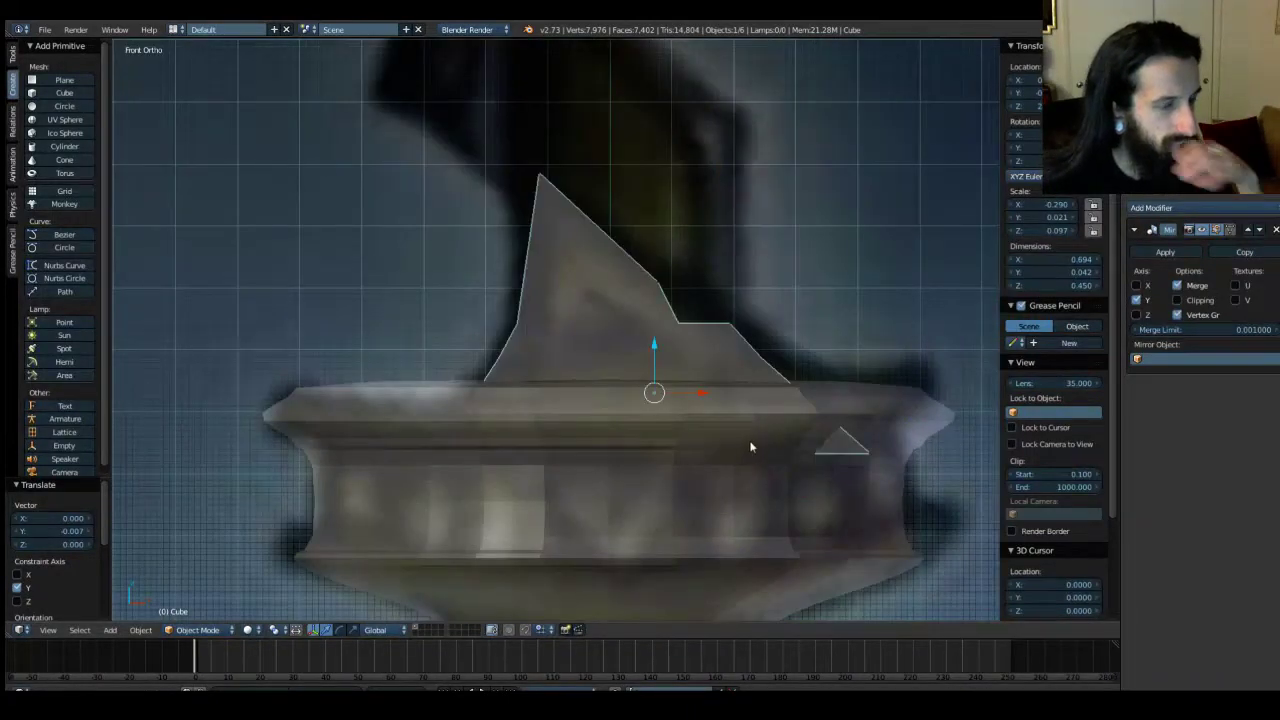
Move the four vertices of the base's rightmost bottom face about 0.032 along X.
key("Tab")
key("b")
left_click_drag(882, 481, 716, 414)
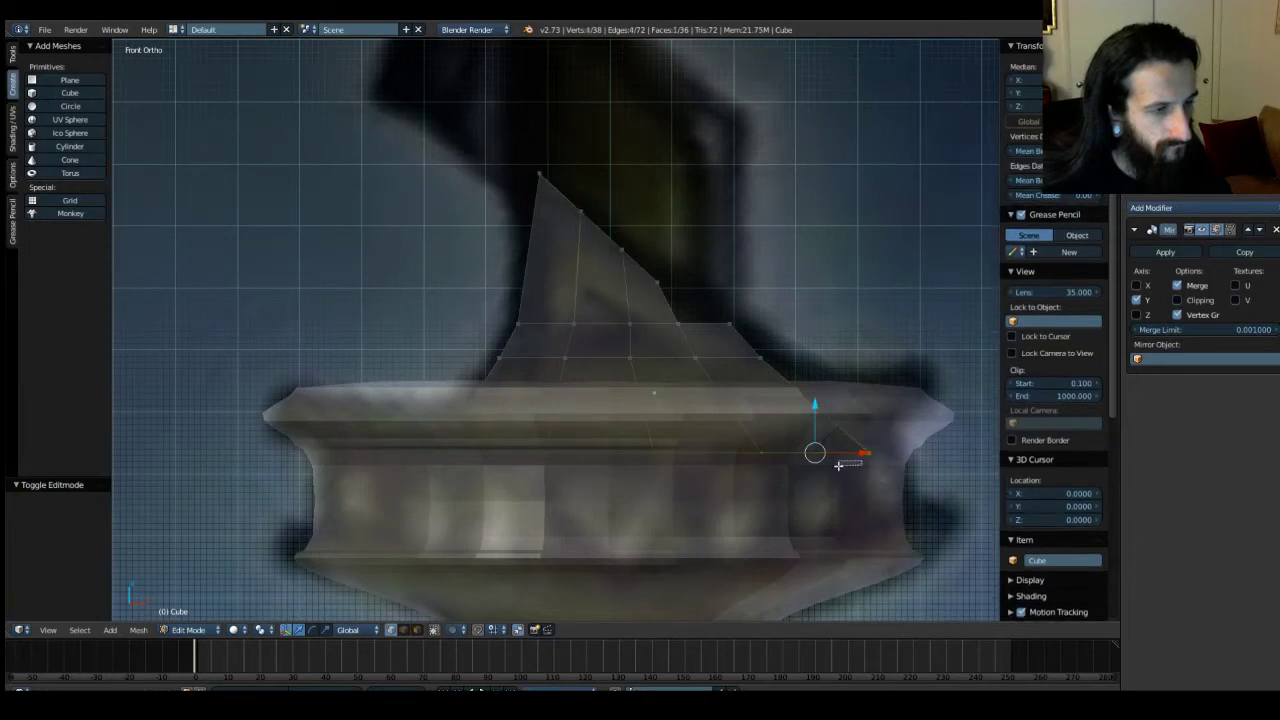
left_click_drag(828, 466, 828, 466)
key("a")
key("b")
left_click_drag(720, 417, 837, 453)
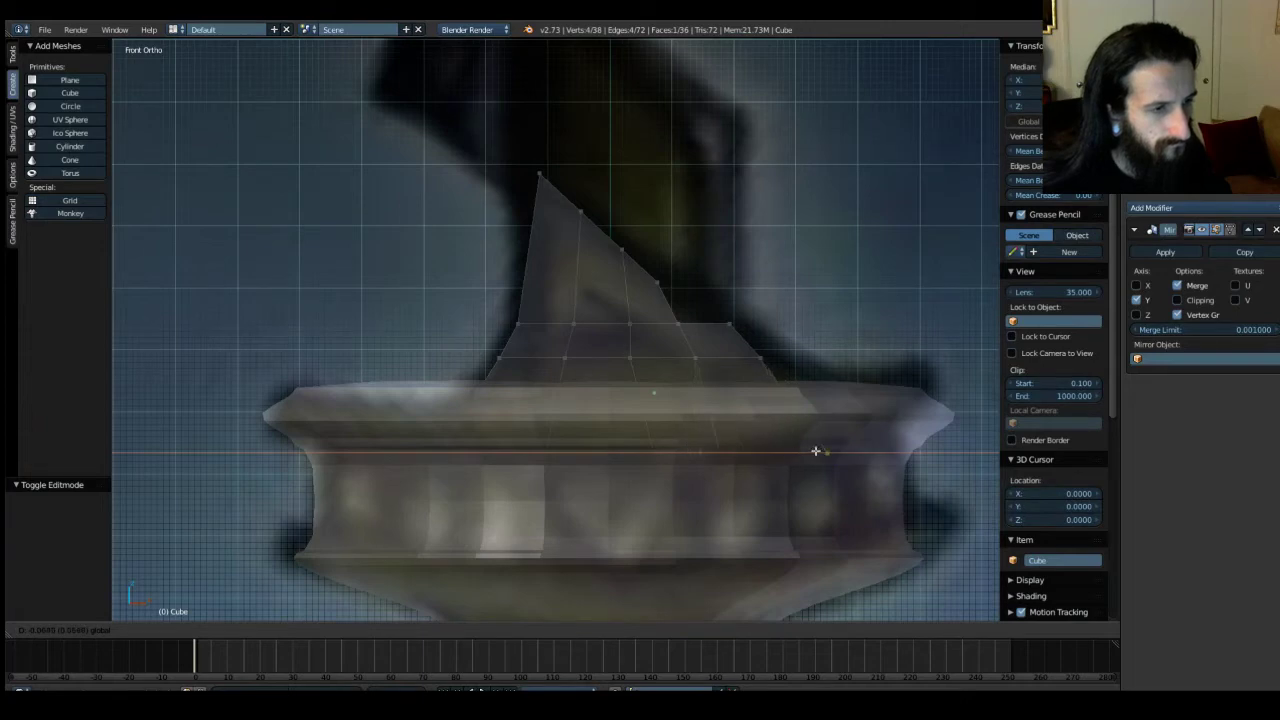
left_click_drag(816, 451, 873, 434)
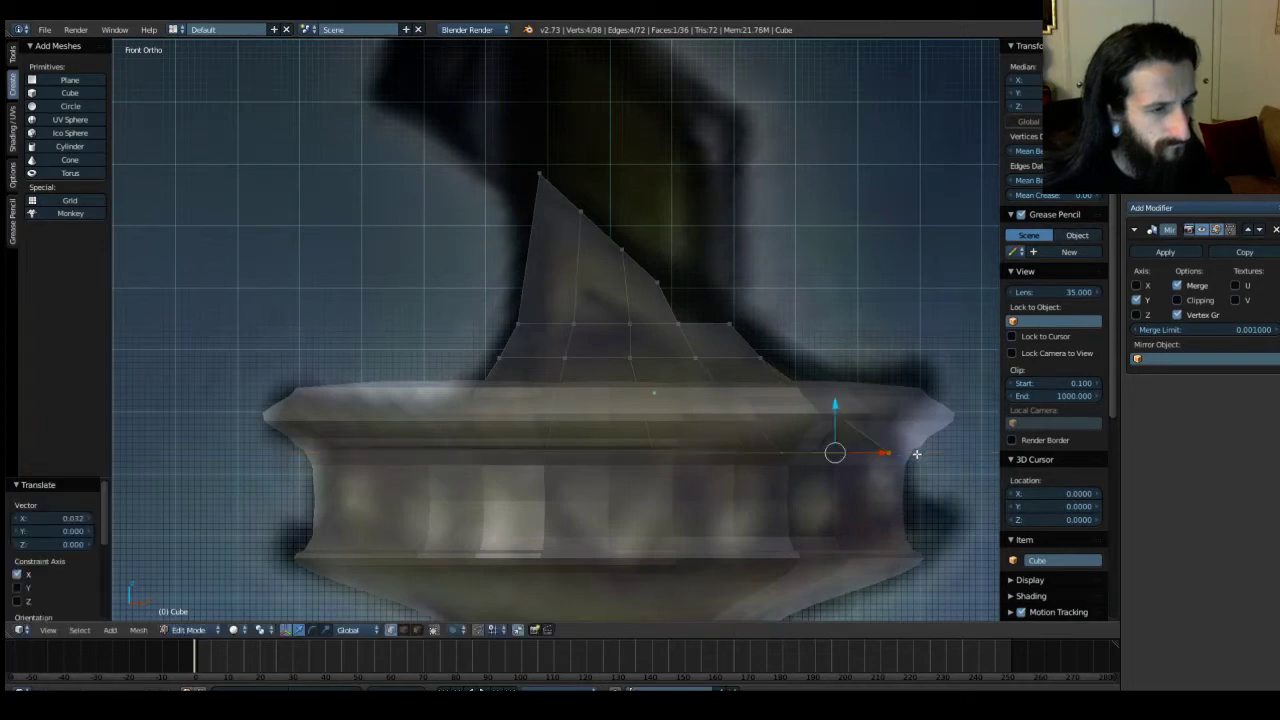
Move the base's lowest face about 0.0007 along Y and try to shift one of its edges along Y.
middle_click_drag(873, 434, 702, 386)
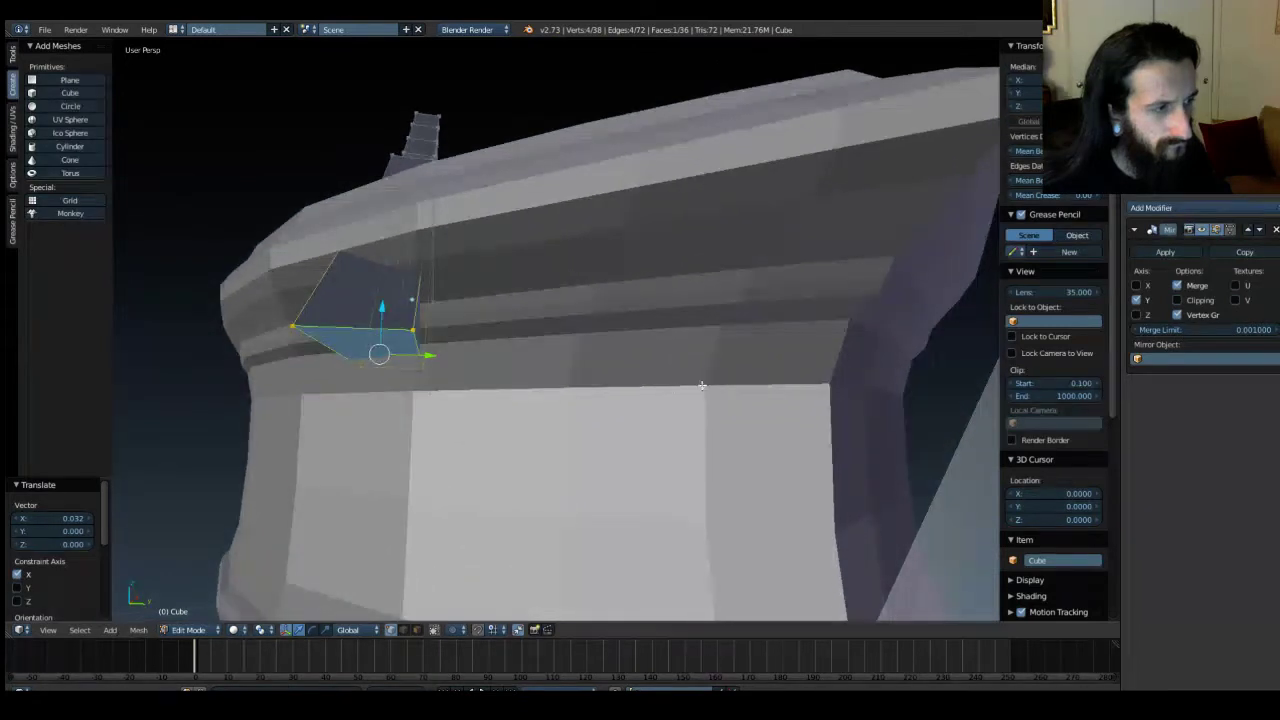
key("g")
key("y")
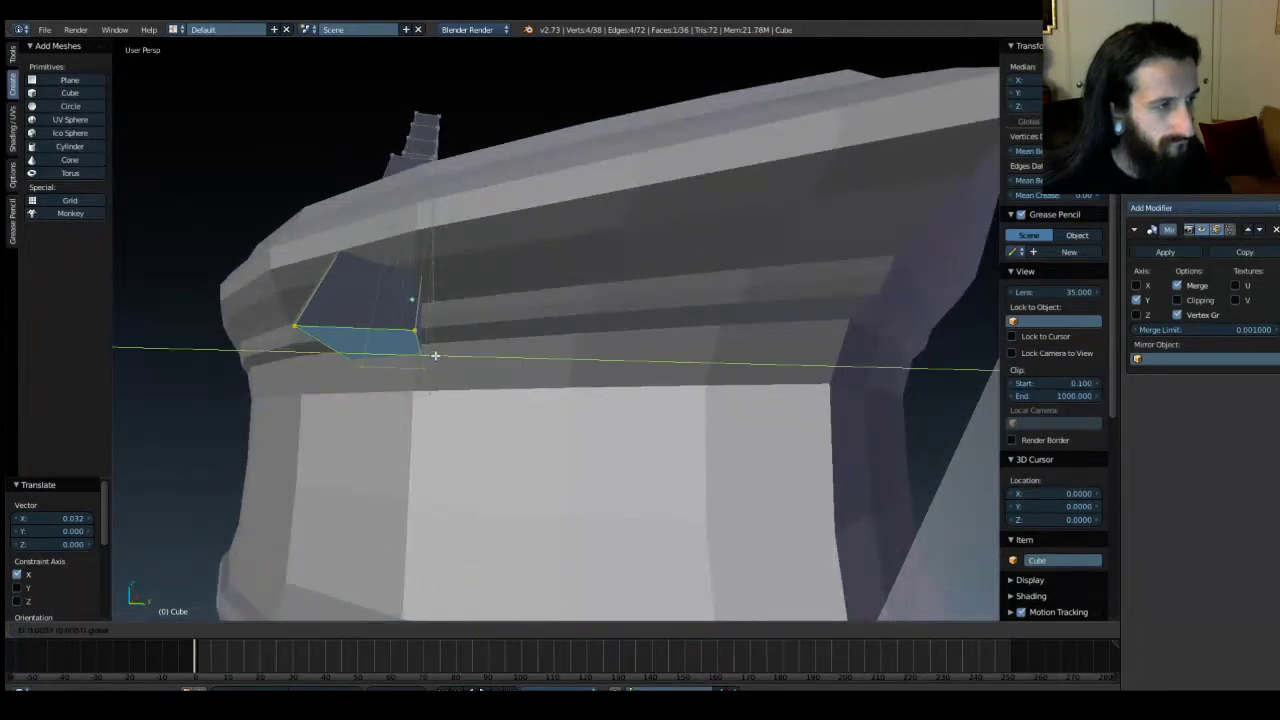
left_click(428, 356)
right_click(472, 349)
key("g")
key("y")
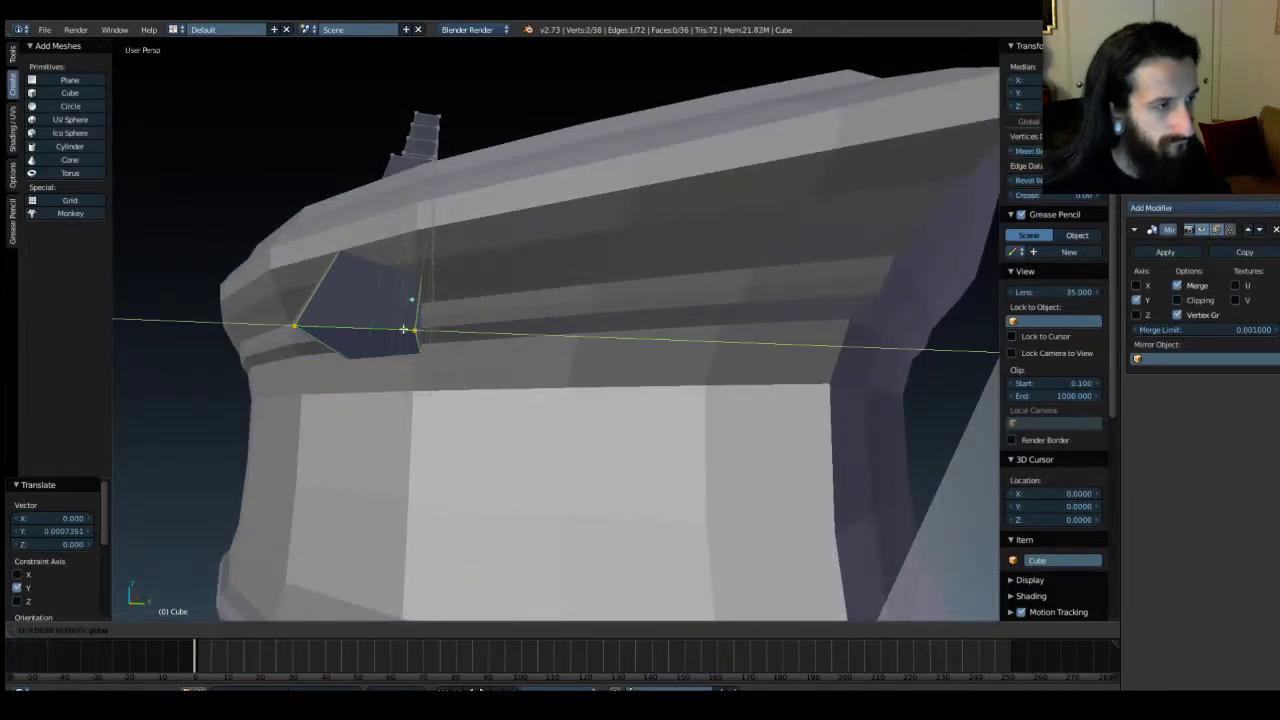
right_click(449, 336)
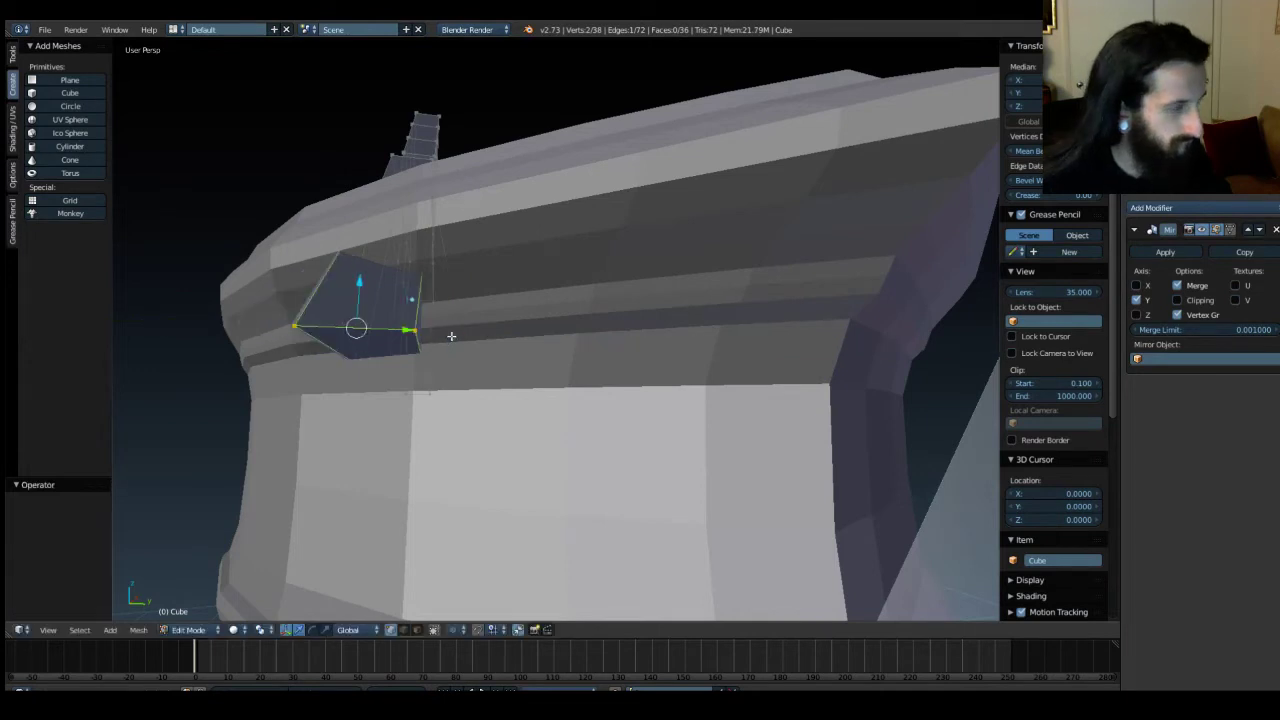
Turn off the mirror's Y axis and add one centred lengthwise loop cut through the blade base.
middle_click_drag(475, 207, 430, 366)
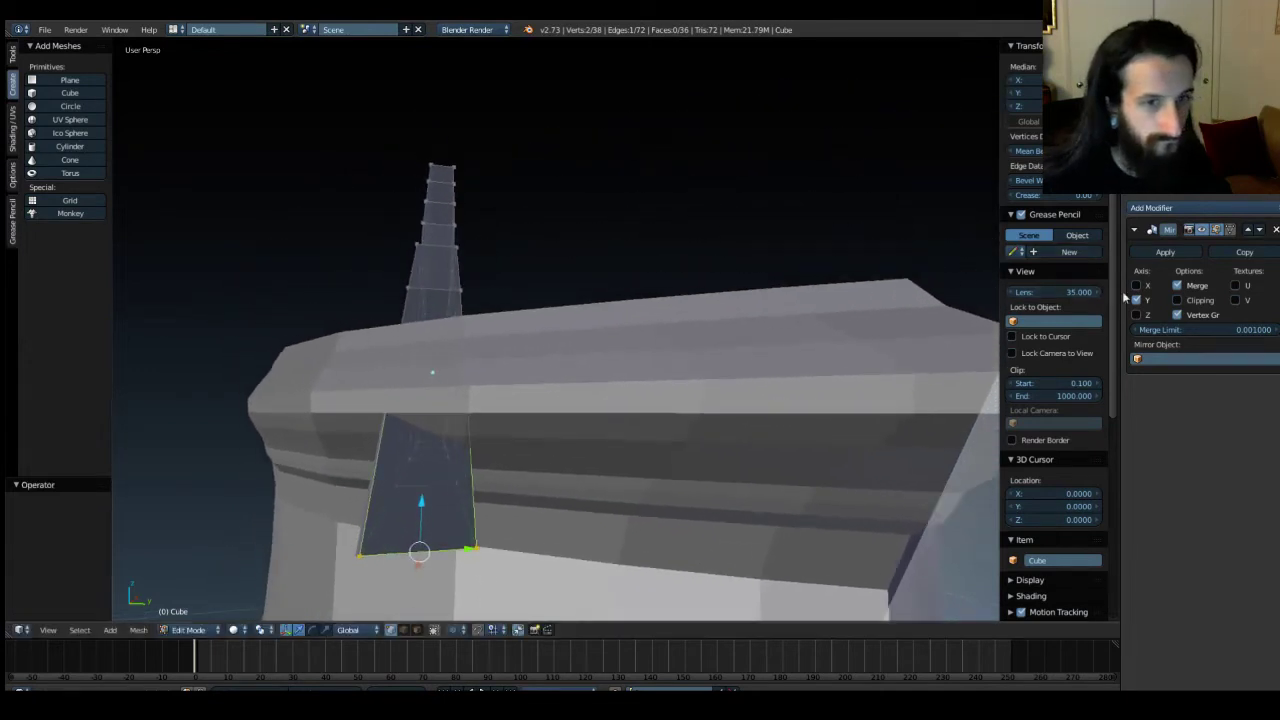
key("ctrl+r")
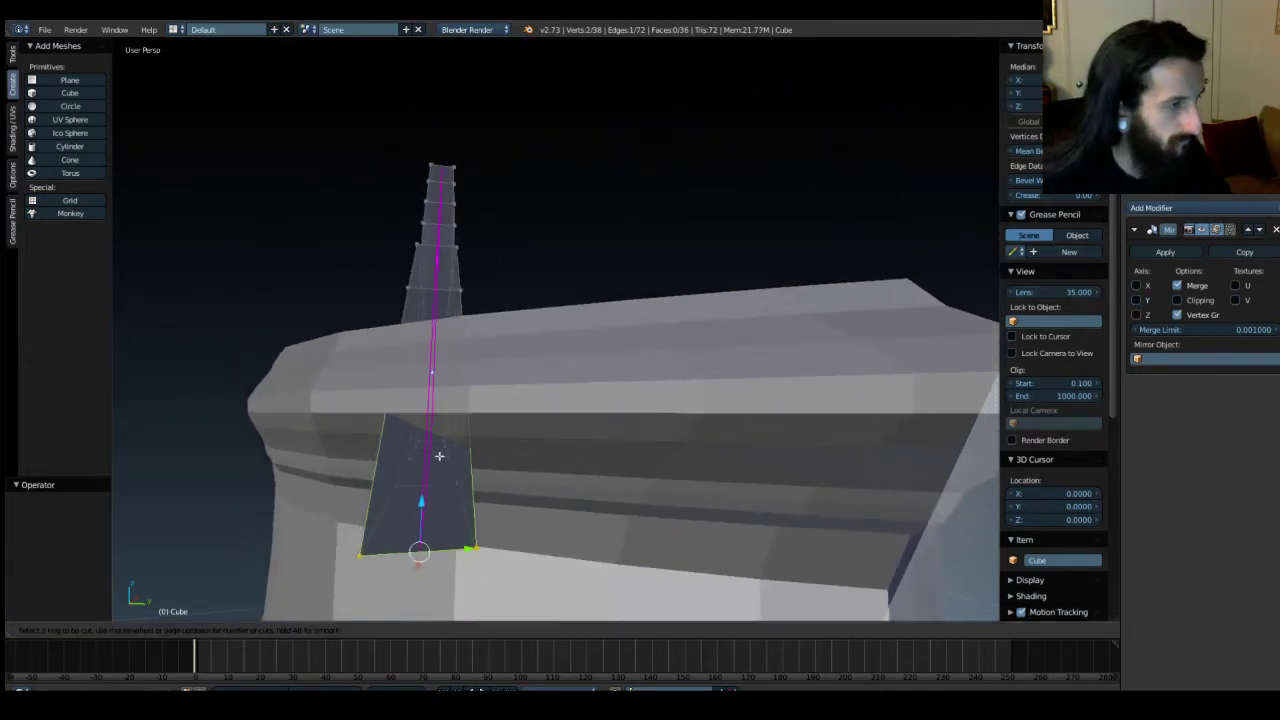
left_click(439, 456)
left_click(439, 456)
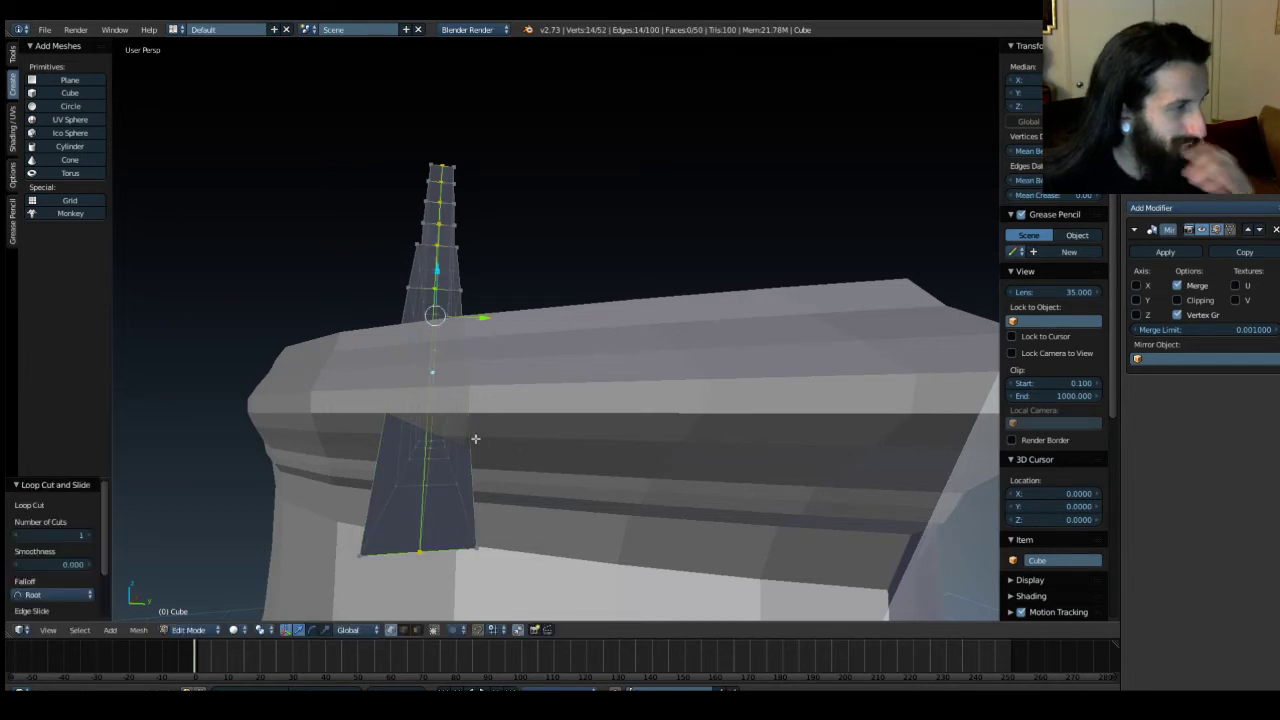
Try a level 4 Subdivision Surface modifier on the blade base and remove it again.
scroll(573, 347, "down", 6)
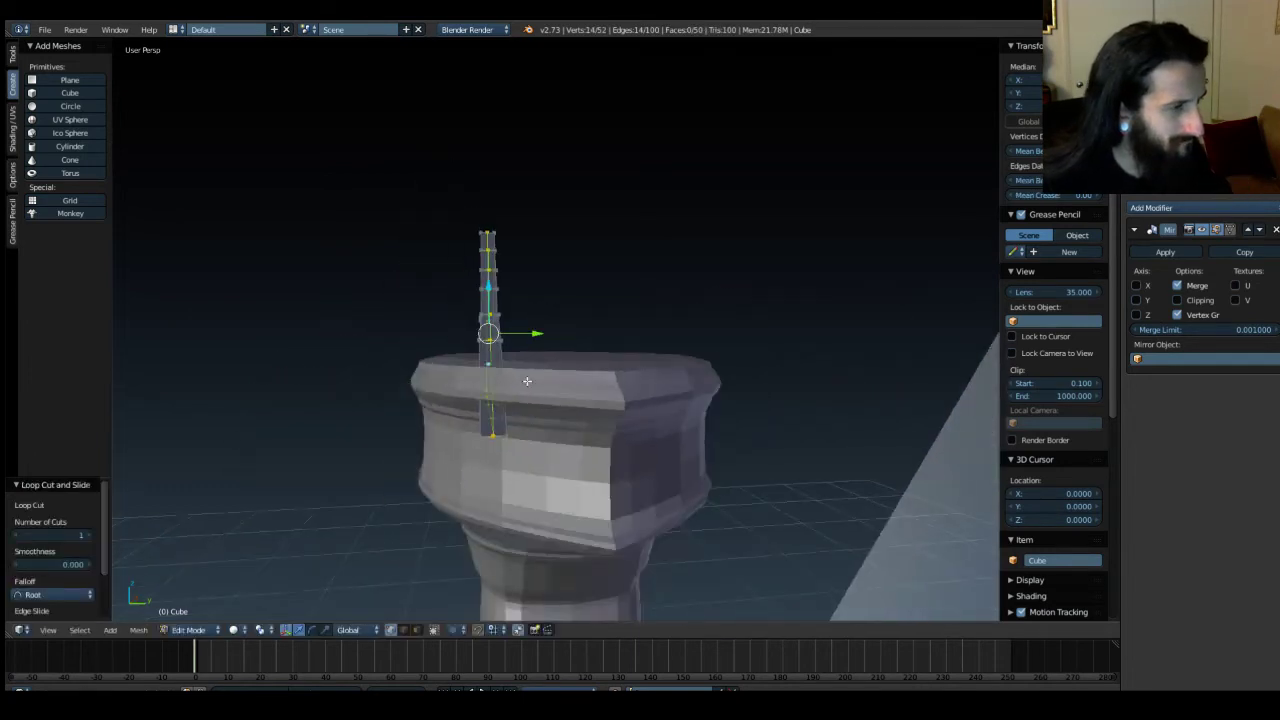
key("ctrl+4")
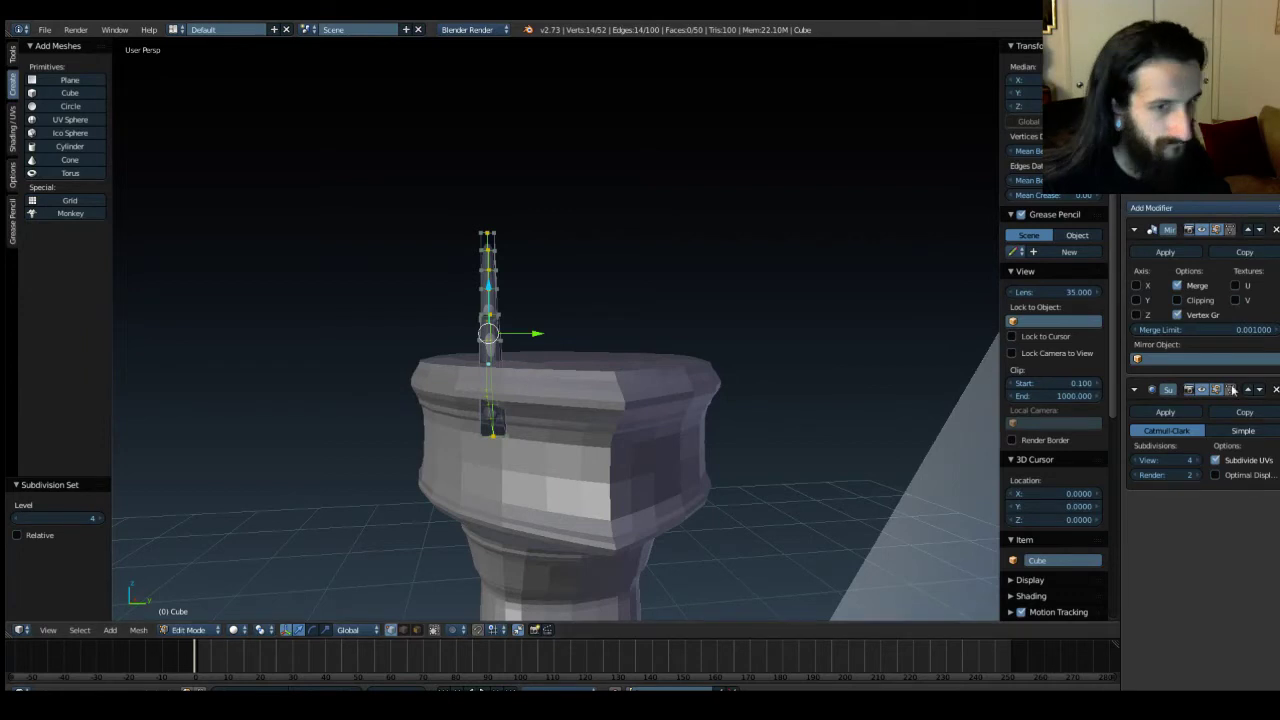
left_click(1275, 389)
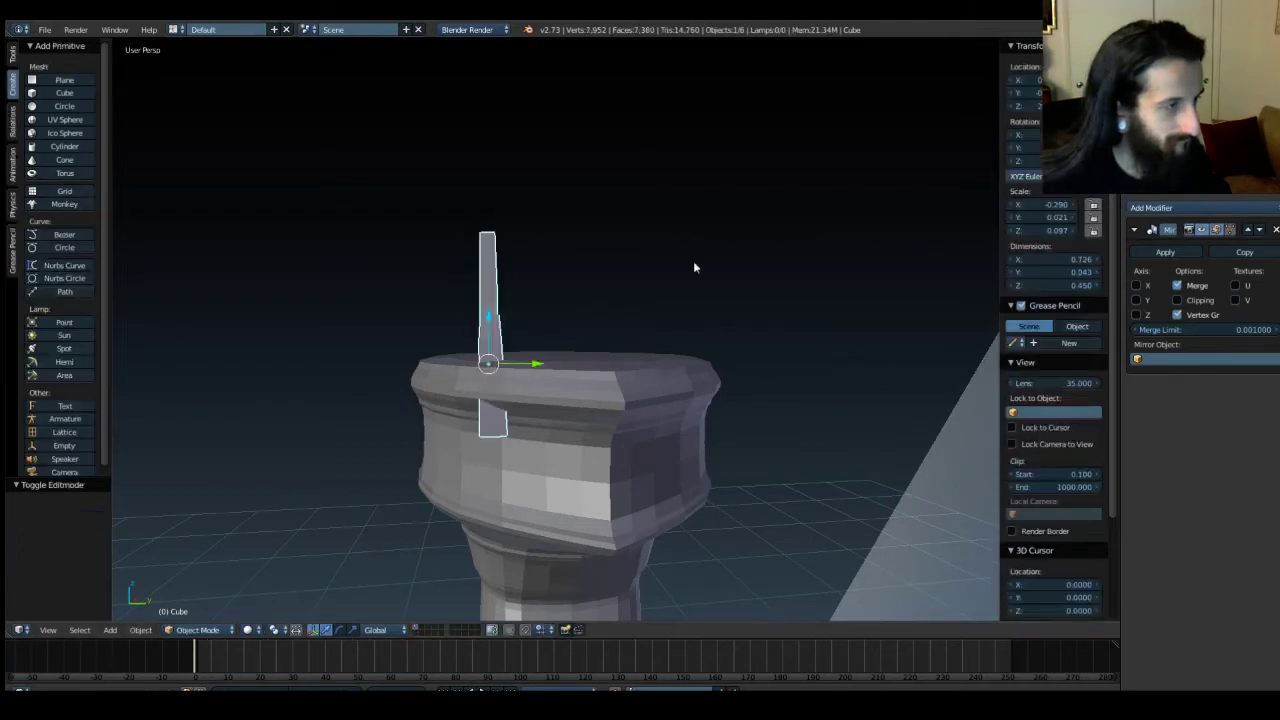
In the right orthographic view, delete the vertices on the blade base's positive-Y side of the centre loop.
key("Tab")
key("KP_3")
key("Tab")
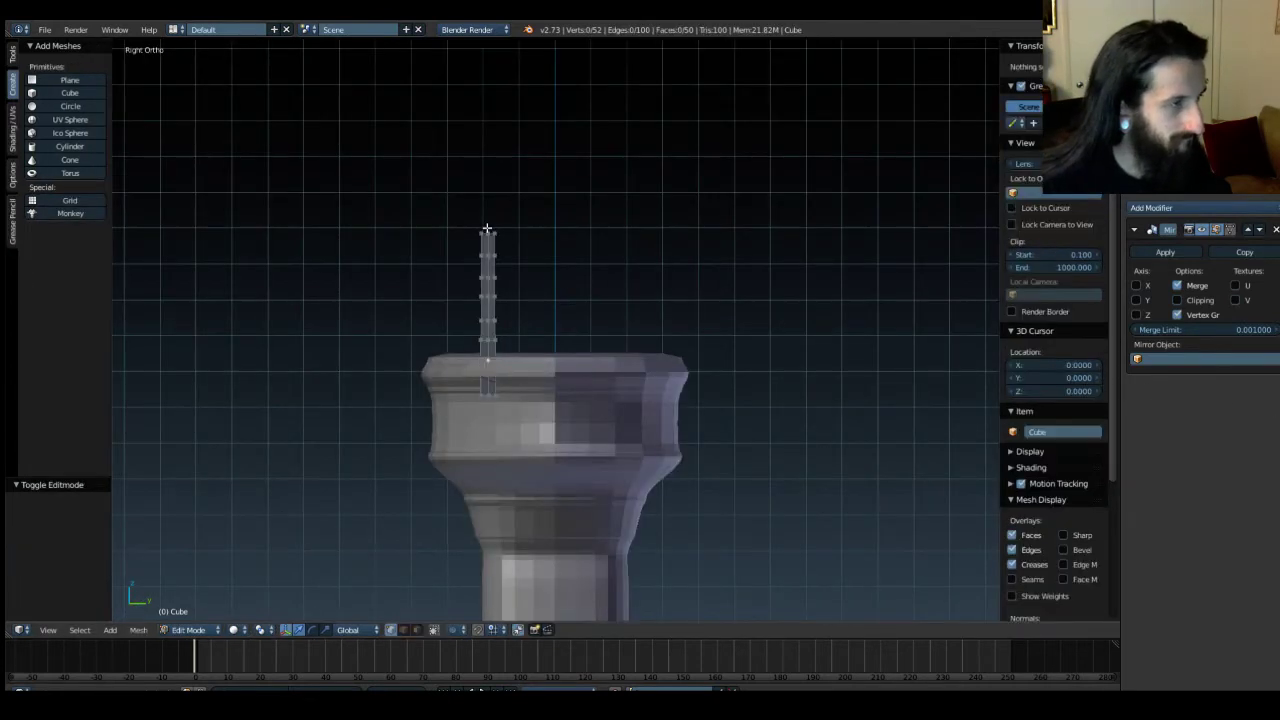
left_click_drag(491, 221, 539, 409)
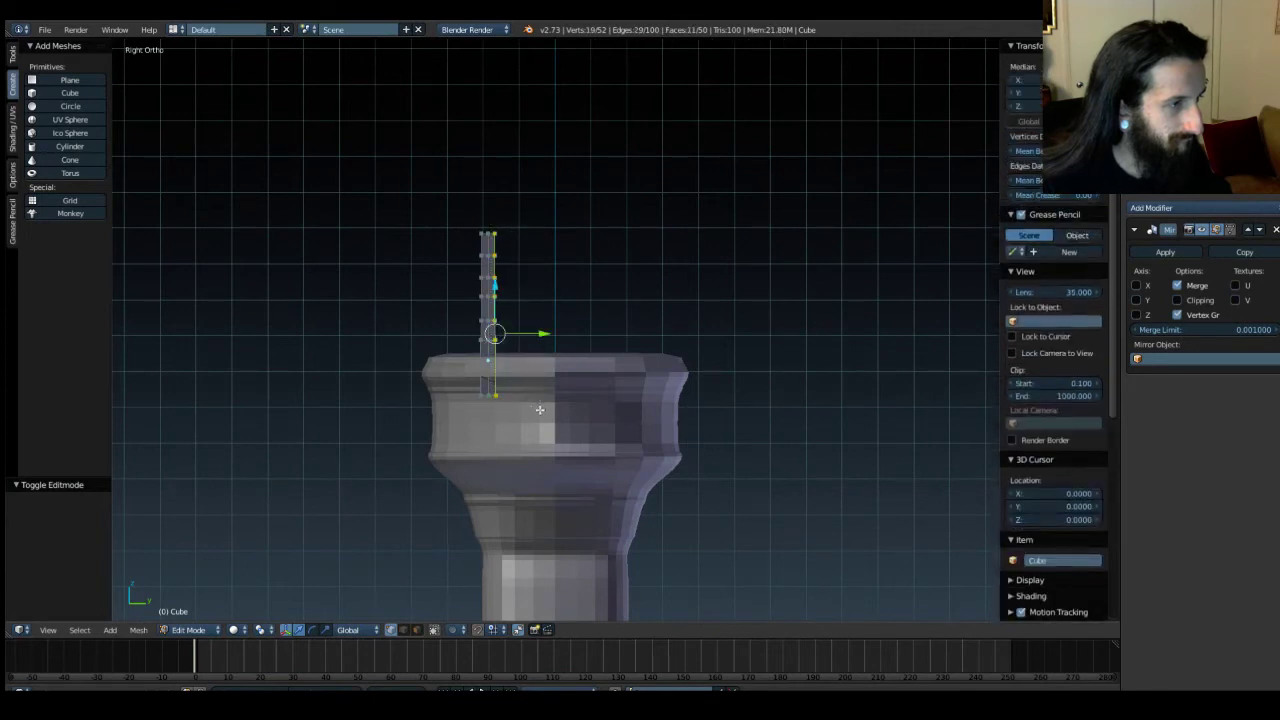
key("x")
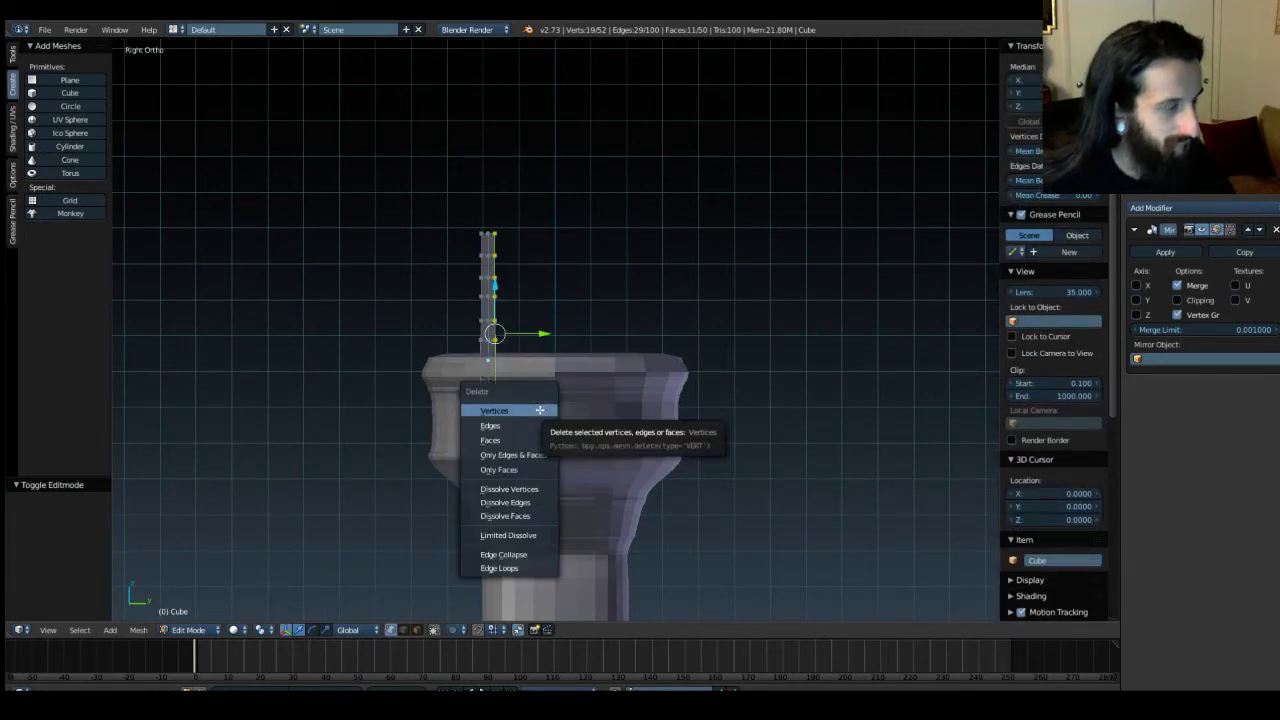
left_click(539, 409)
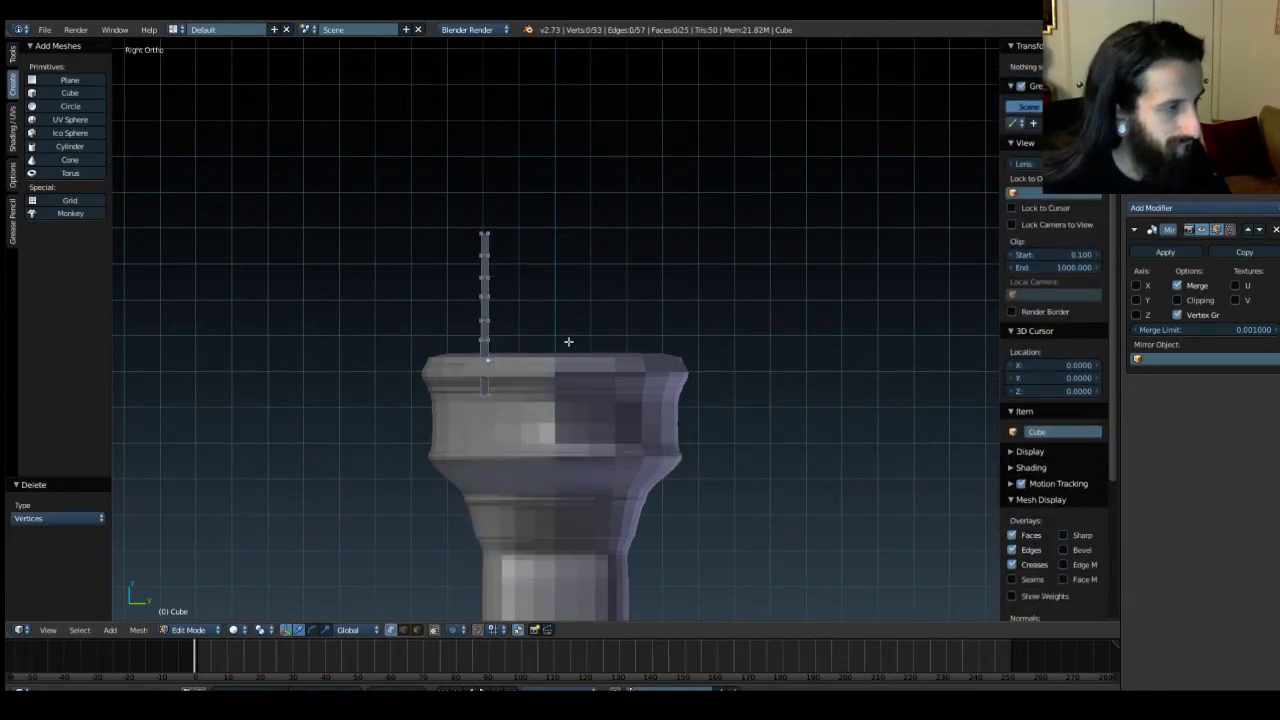
Mirror the blade base across Y with Clipping on and Merge off, leaving the mirror object unset.
left_click(1136, 300)
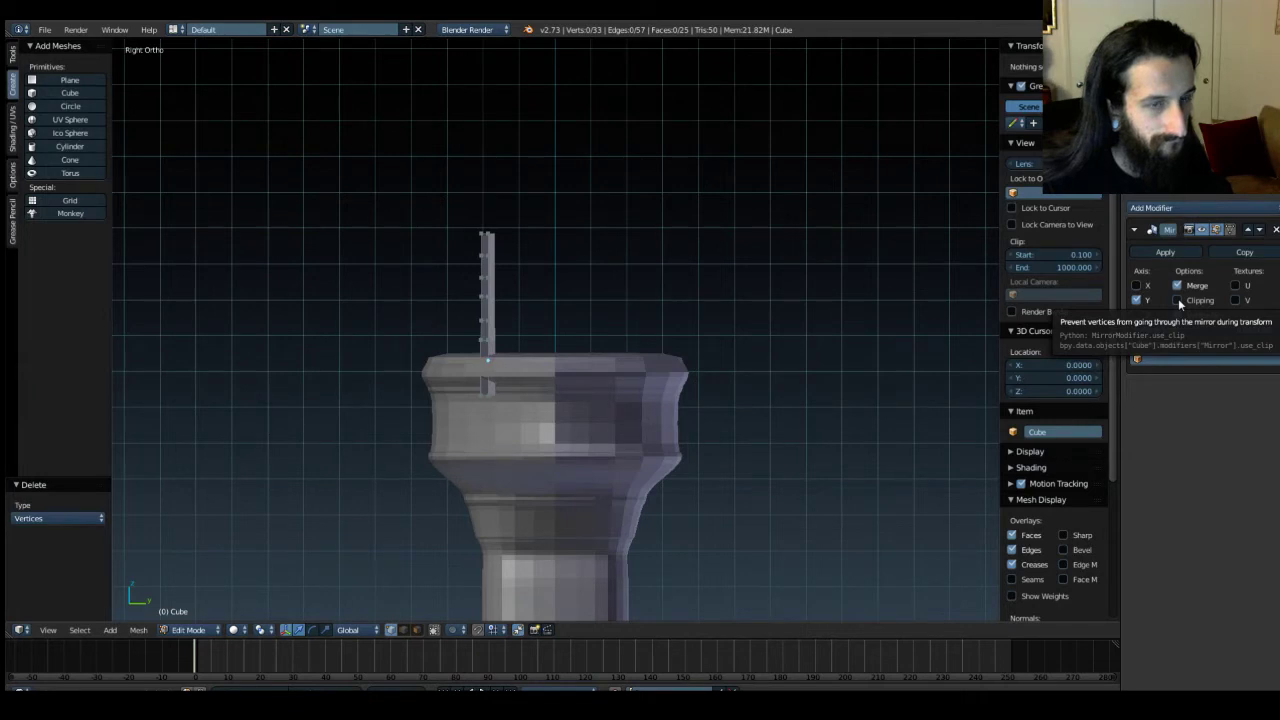
left_click(1178, 301)
left_click(1178, 288)
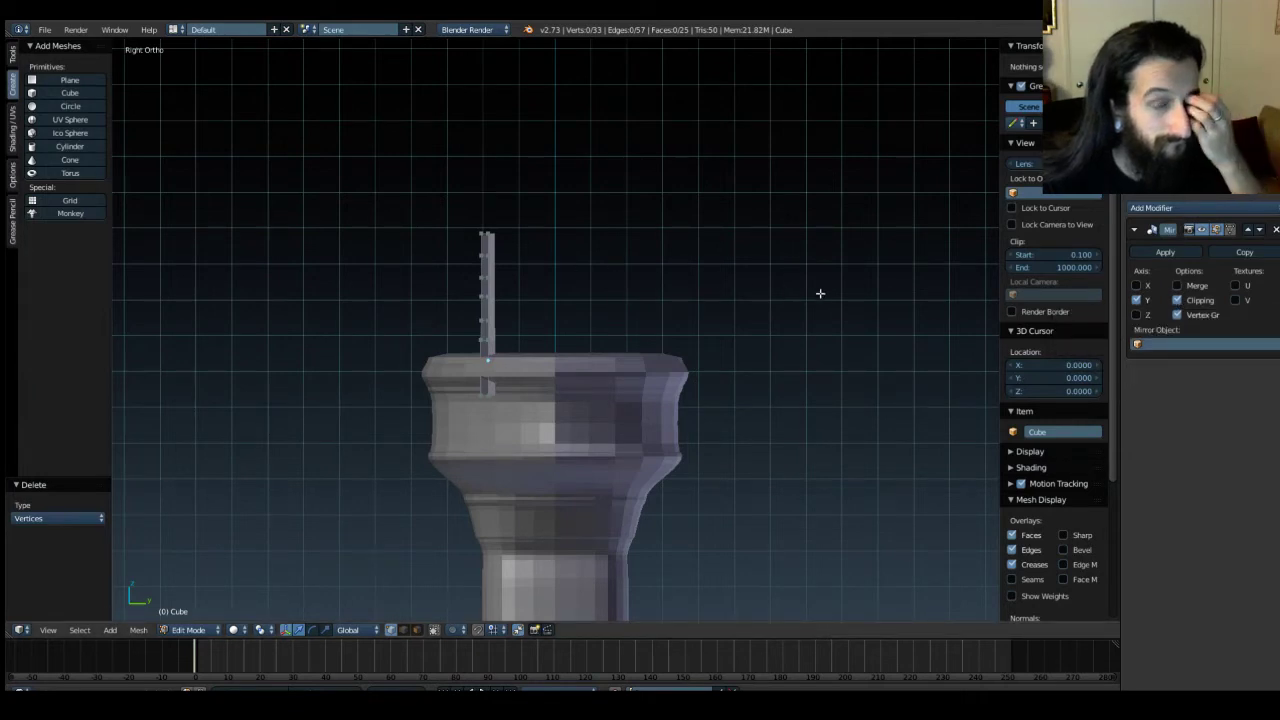
left_click(1164, 345)
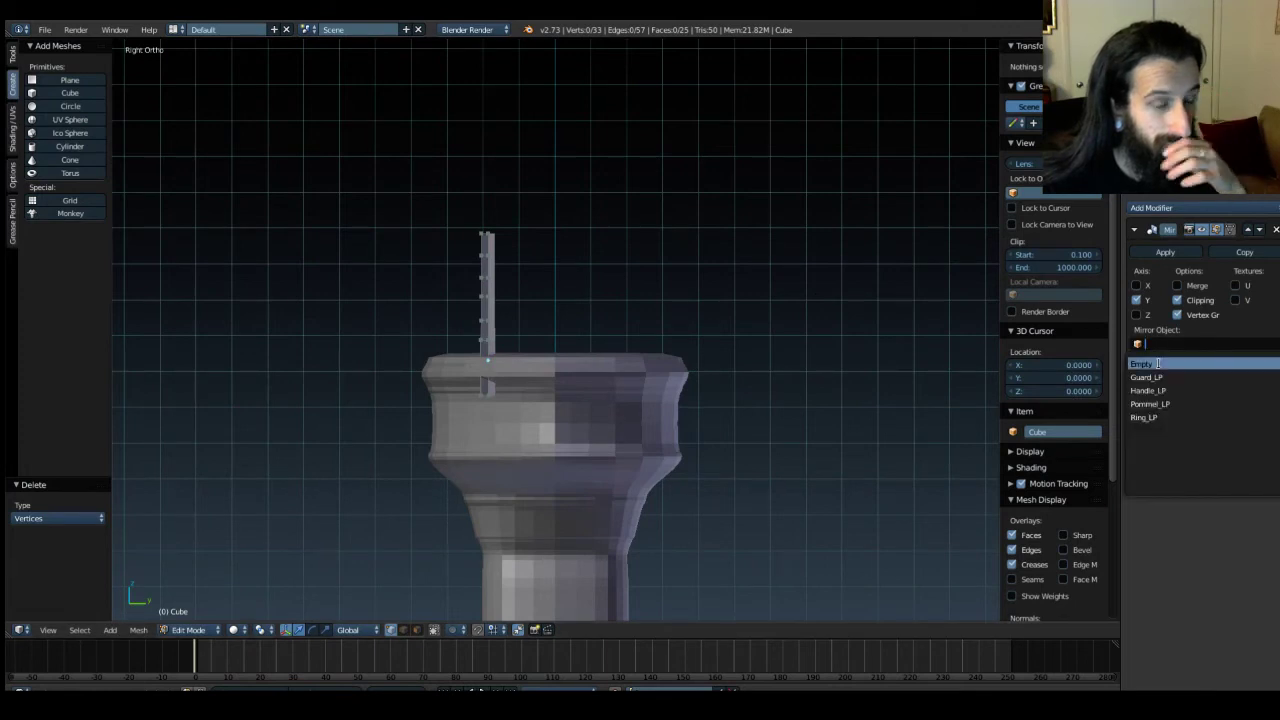
left_click(1249, 563)
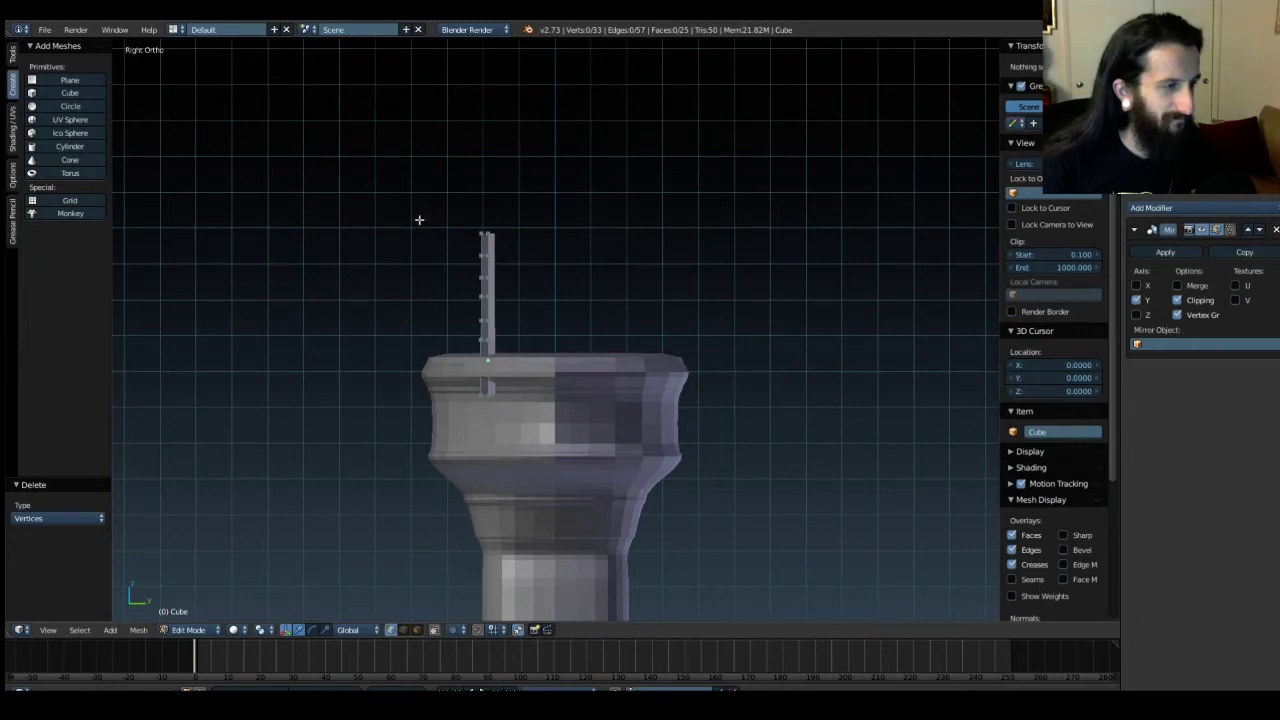
Undo the vertex deletion and the lengthwise loop cut on the blade base.
key("ctrl+z")
key("ctrl+z")
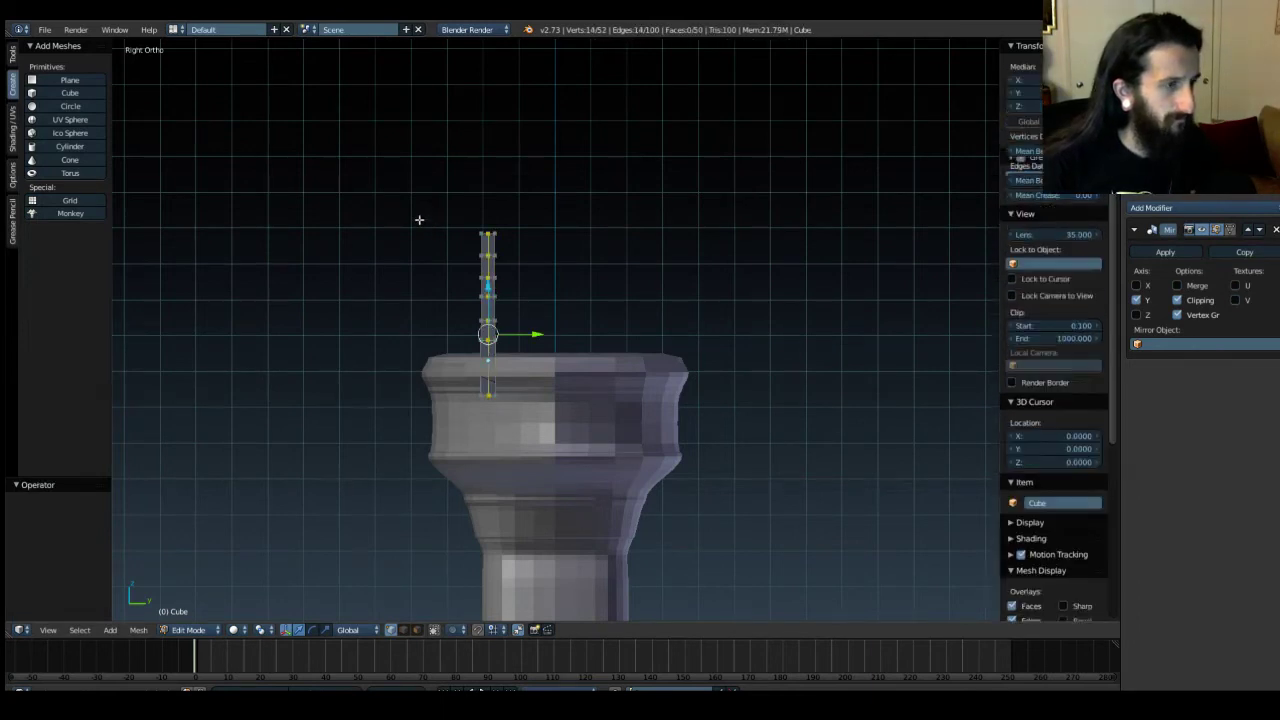
key("ctrl+z")
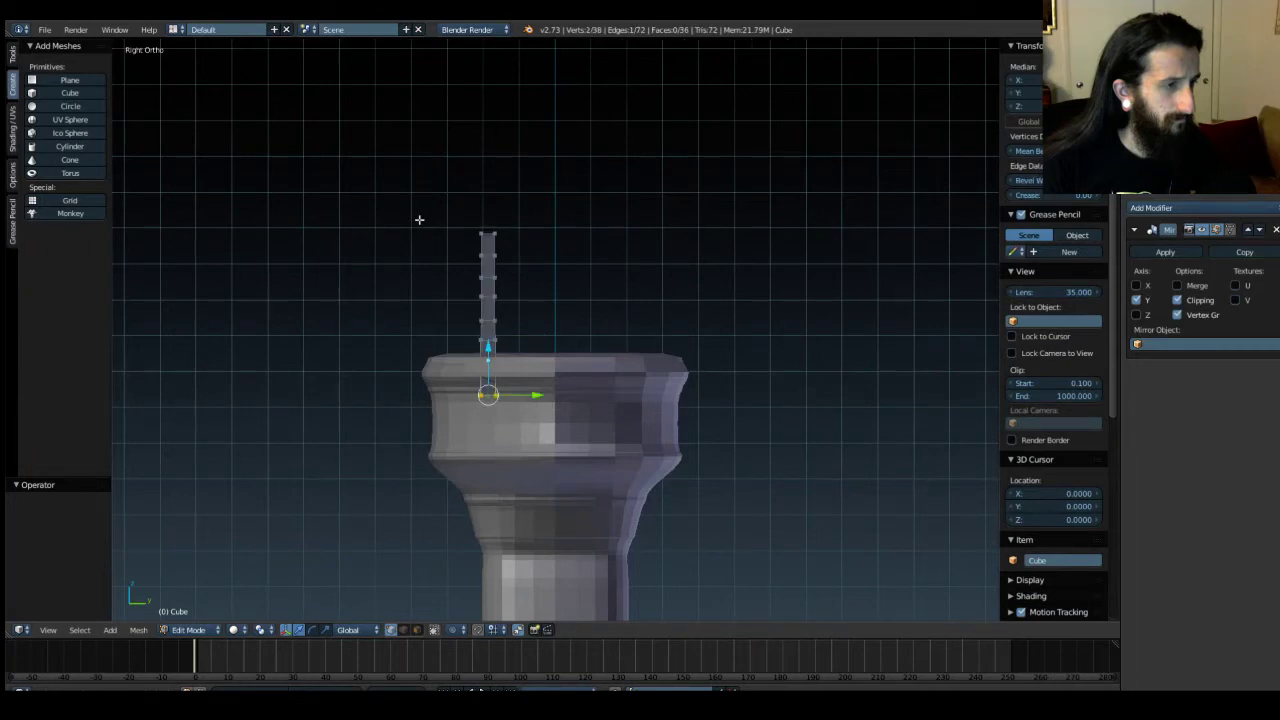
Move the selected bottom edge of the blade base about -0.121 along X.
middle_click_drag(396, 225, 712, 371)
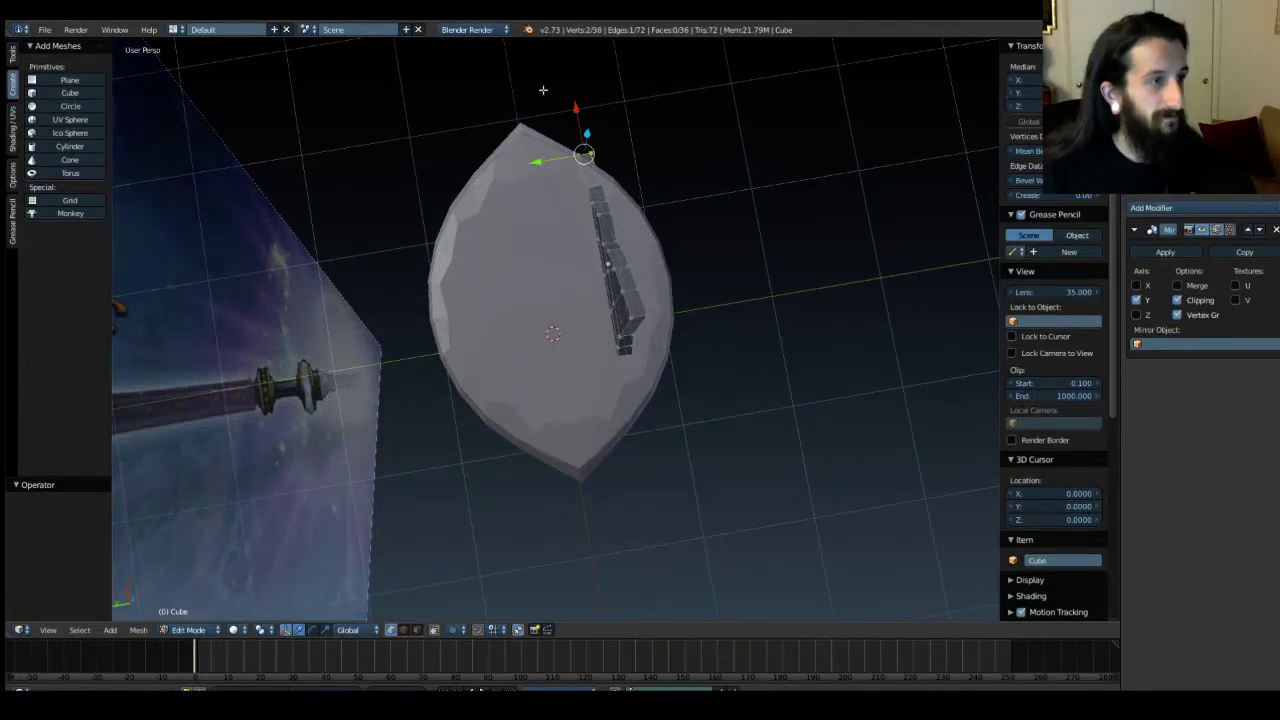
key("g")
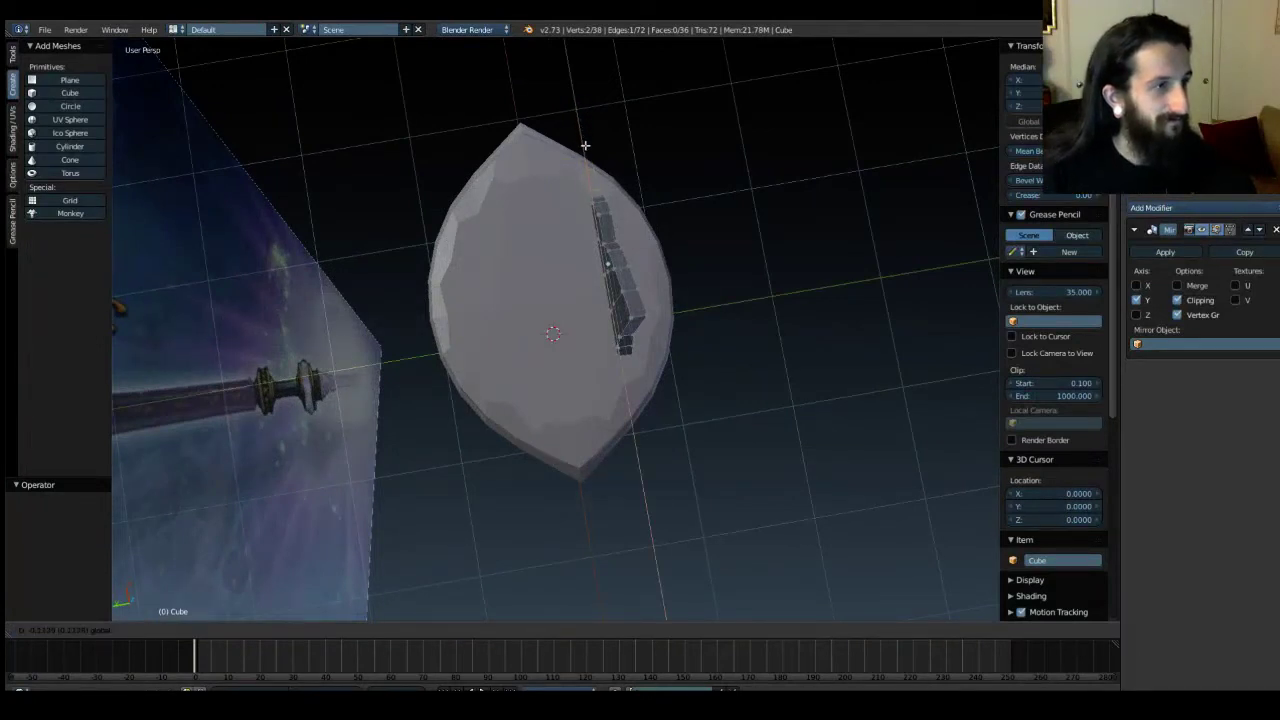
left_click(585, 145)
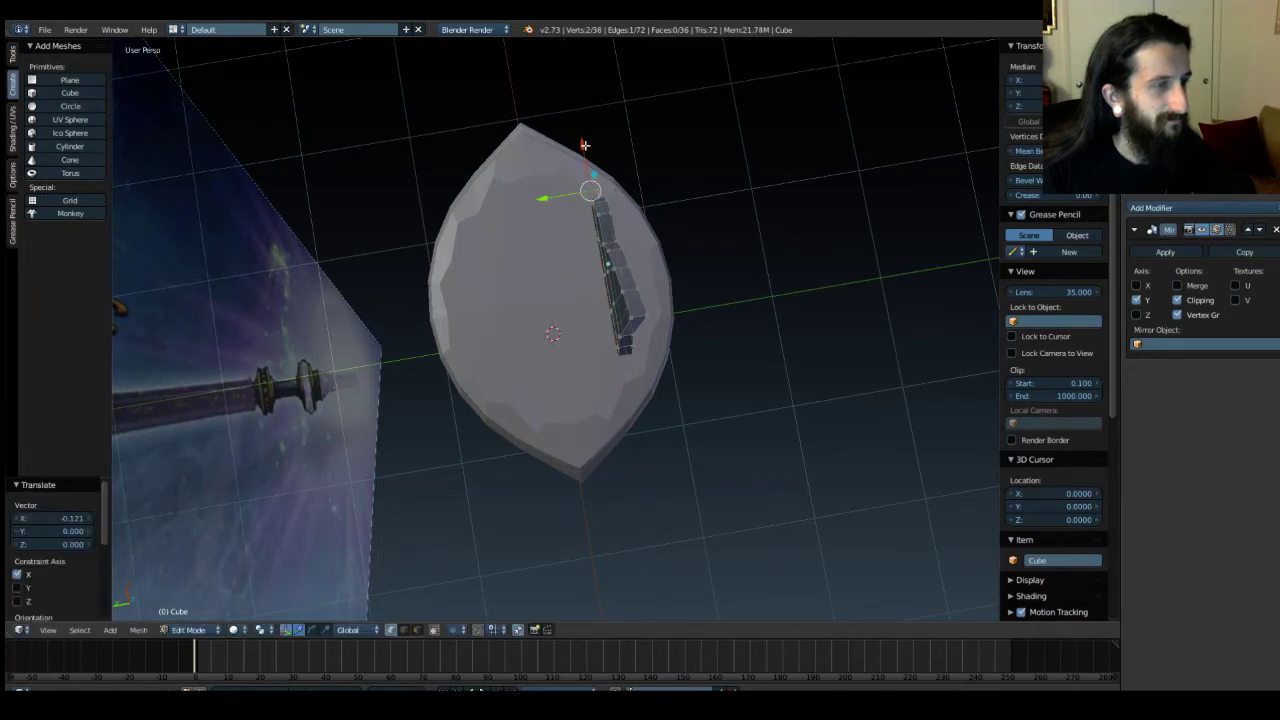
Return to Object Mode and delete the whole blade base object.
right_click(585, 148)
key("Tab")
key("KP_1")
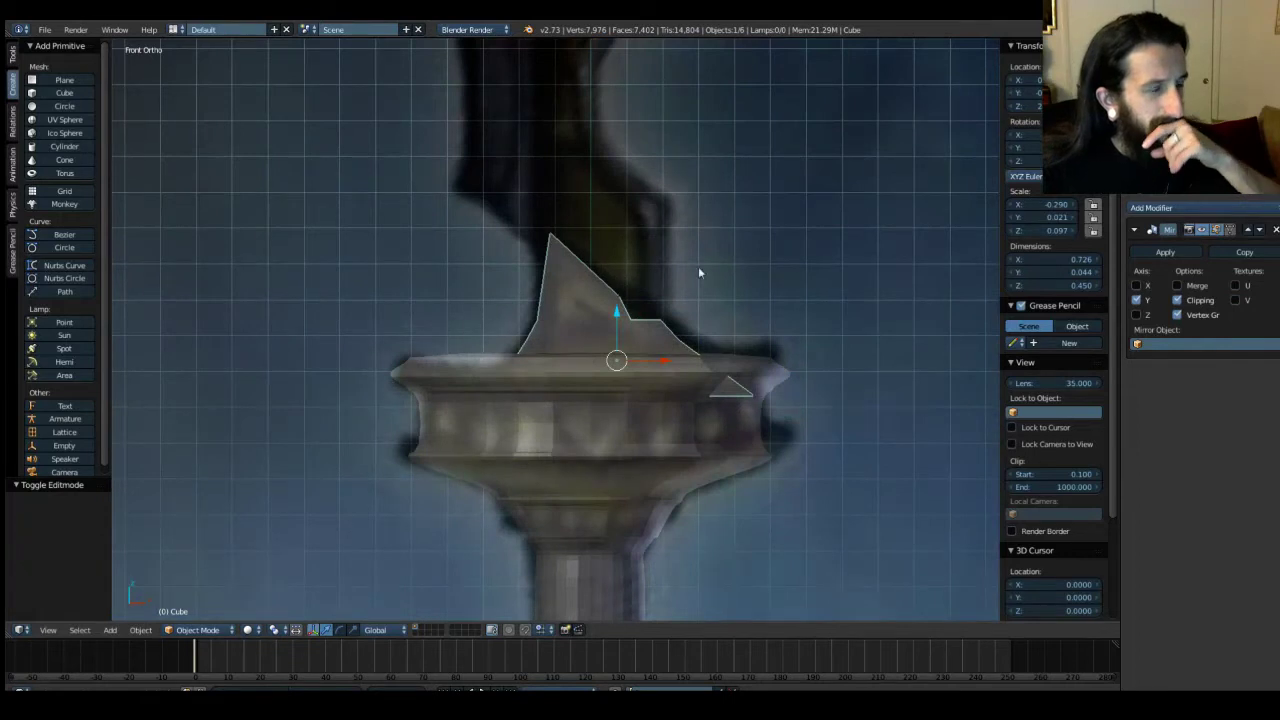
key("x")
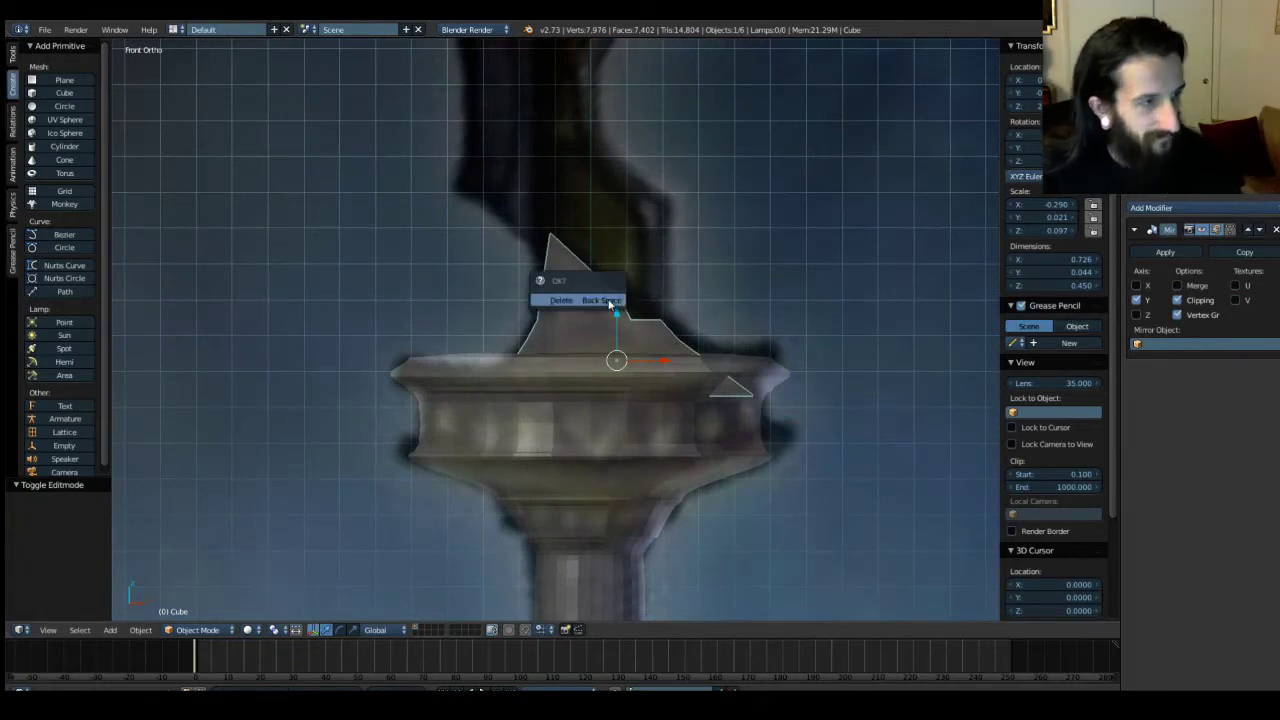
left_click(608, 302)
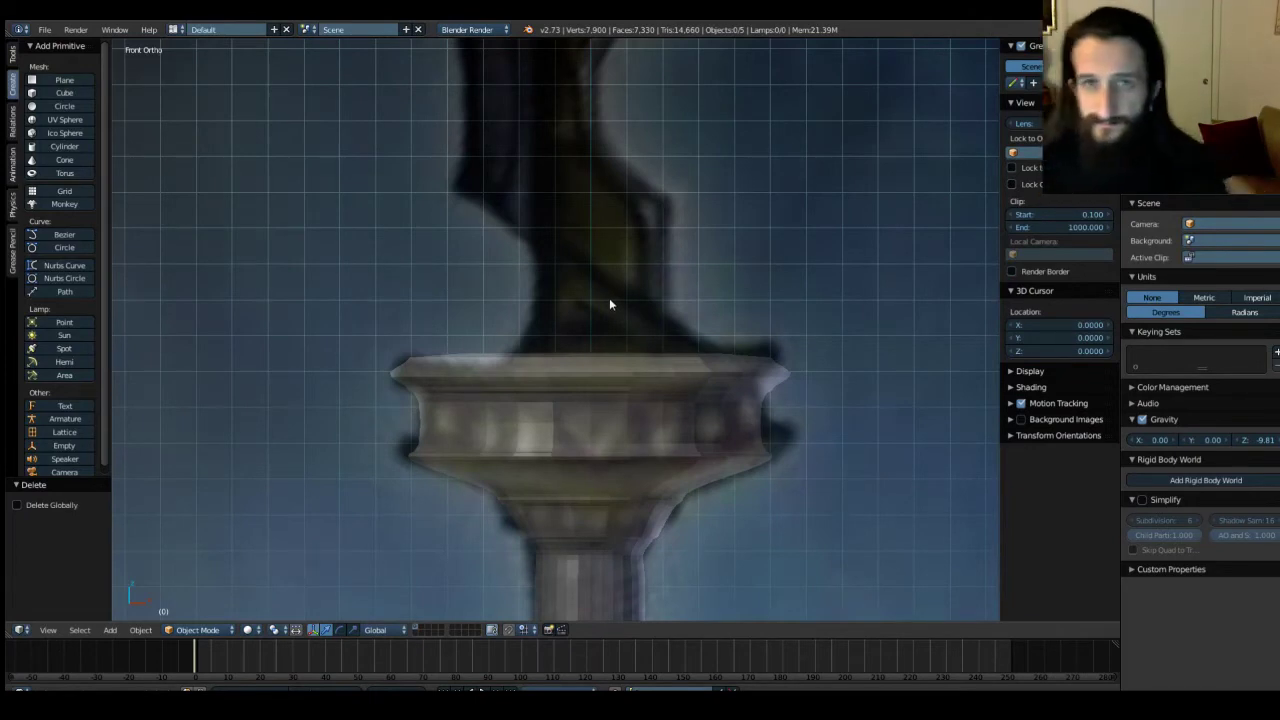
Hide the war staff reference image so only the modelled staff parts are shown.
scroll(579, 241, "down", 4)
middle_click_drag(615, 357, 580, 100, "shift")
middle_click_drag(616, 318, 652, 222, "shift")
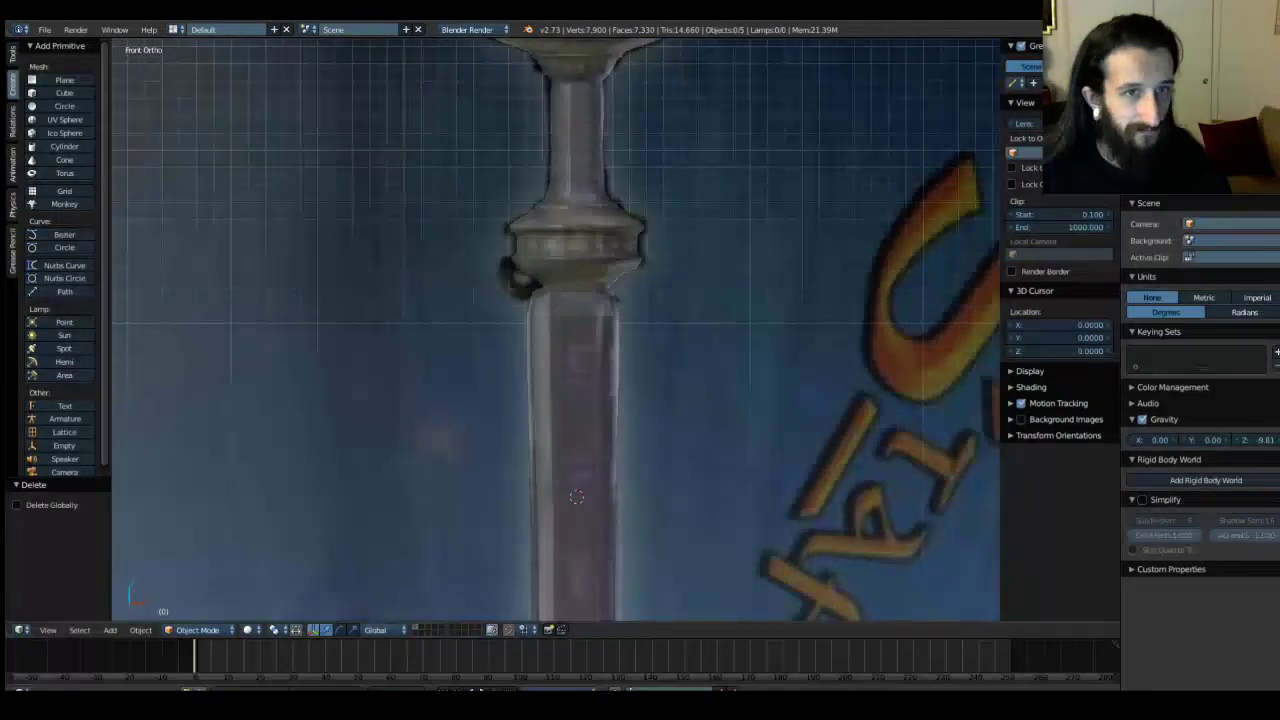
scroll(610, 420, "down", 3)
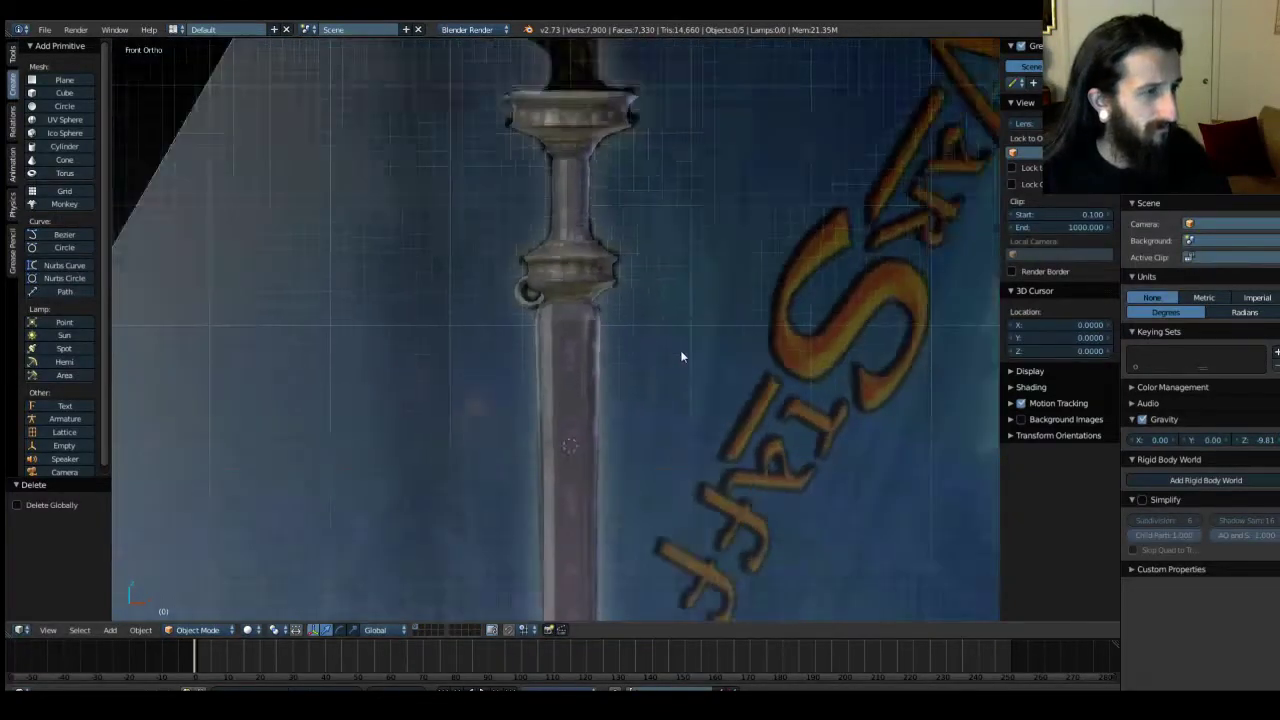
middle_click_drag(687, 379, 721, 92, "shift")
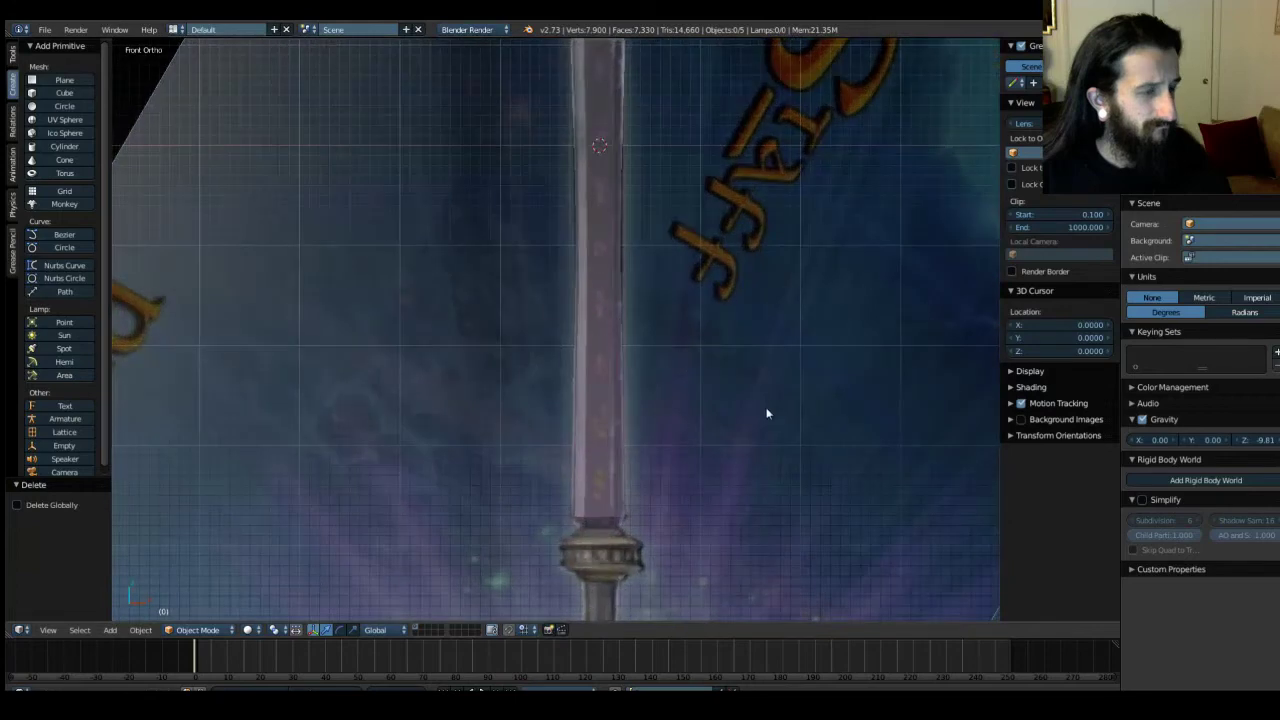
middle_click_drag(766, 414, 720, 166, "shift")
middle_click_drag(702, 400, 749, 320, "shift")
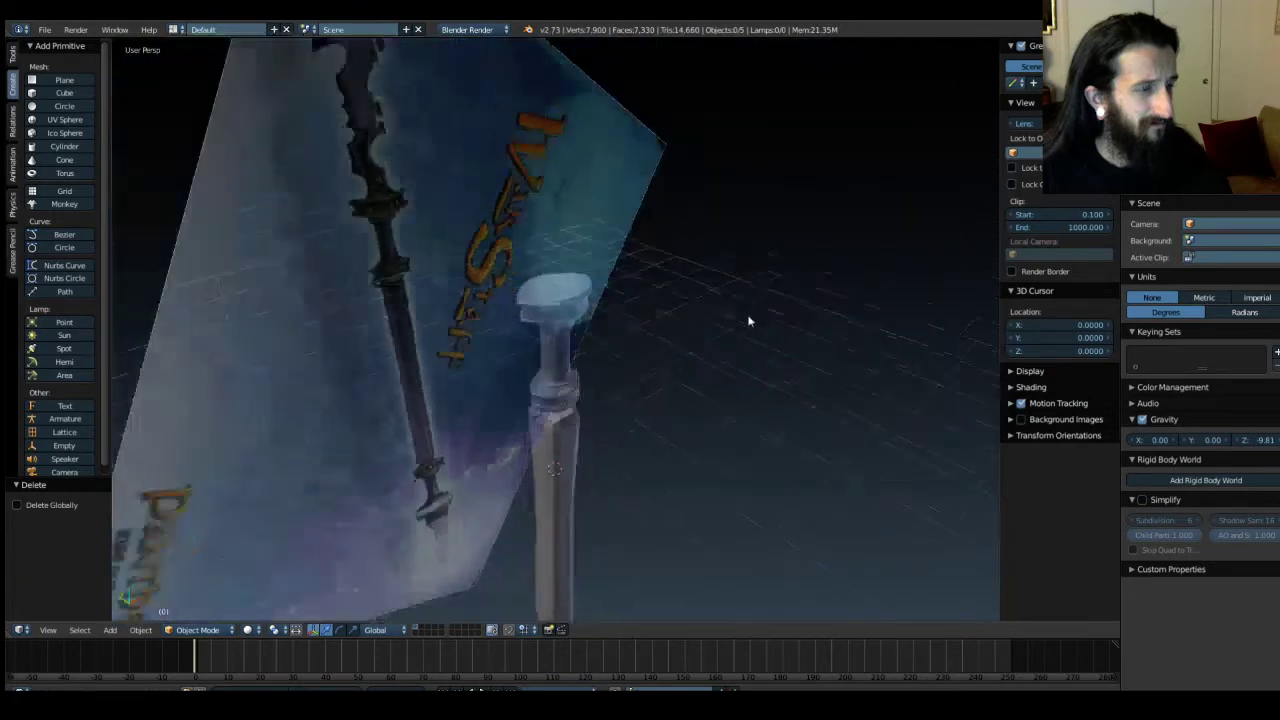
key("h")
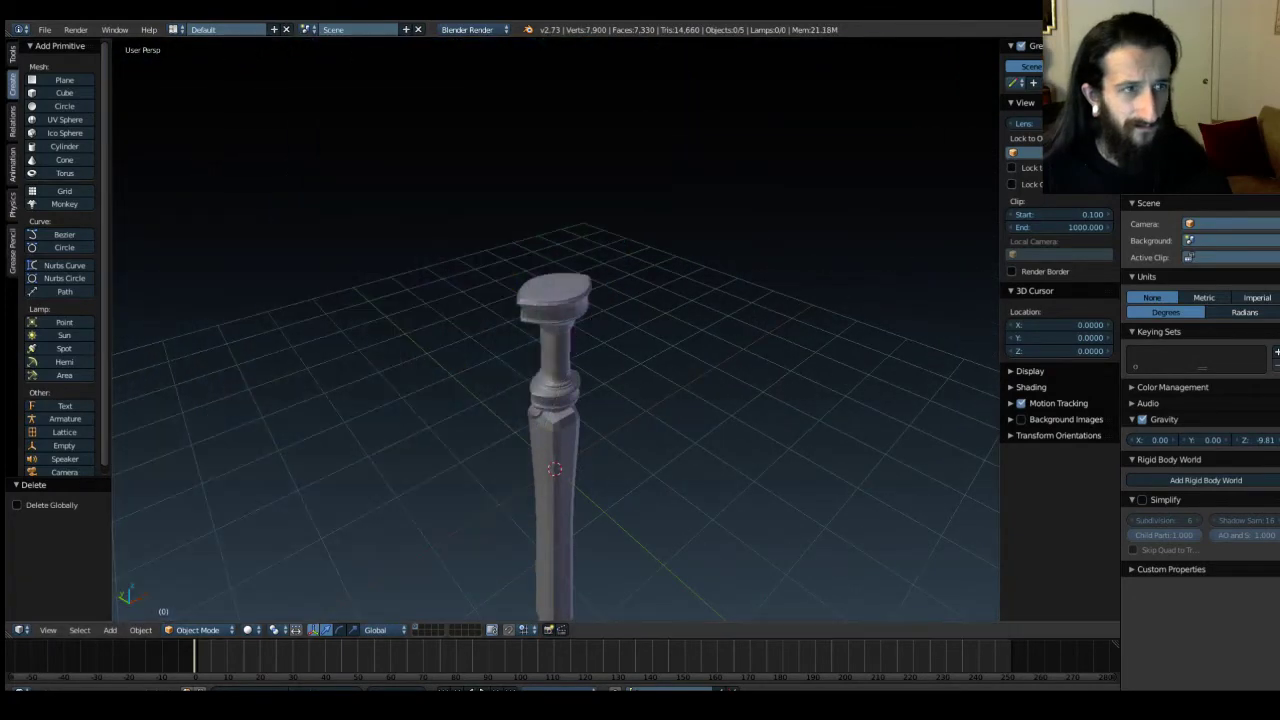
Apply smooth shading to the Guard_LP object.
middle_click_drag(650, 441, 682, 390)
scroll(695, 387, "up", 5)
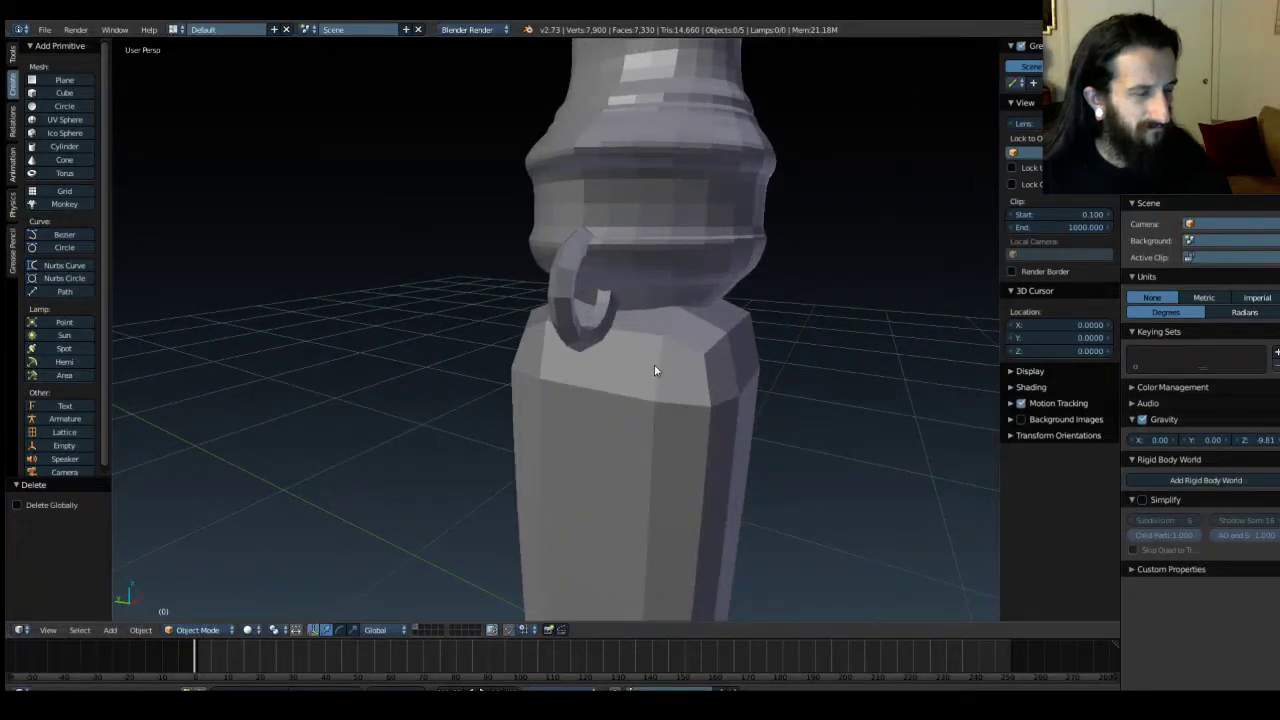
right_click(689, 220)
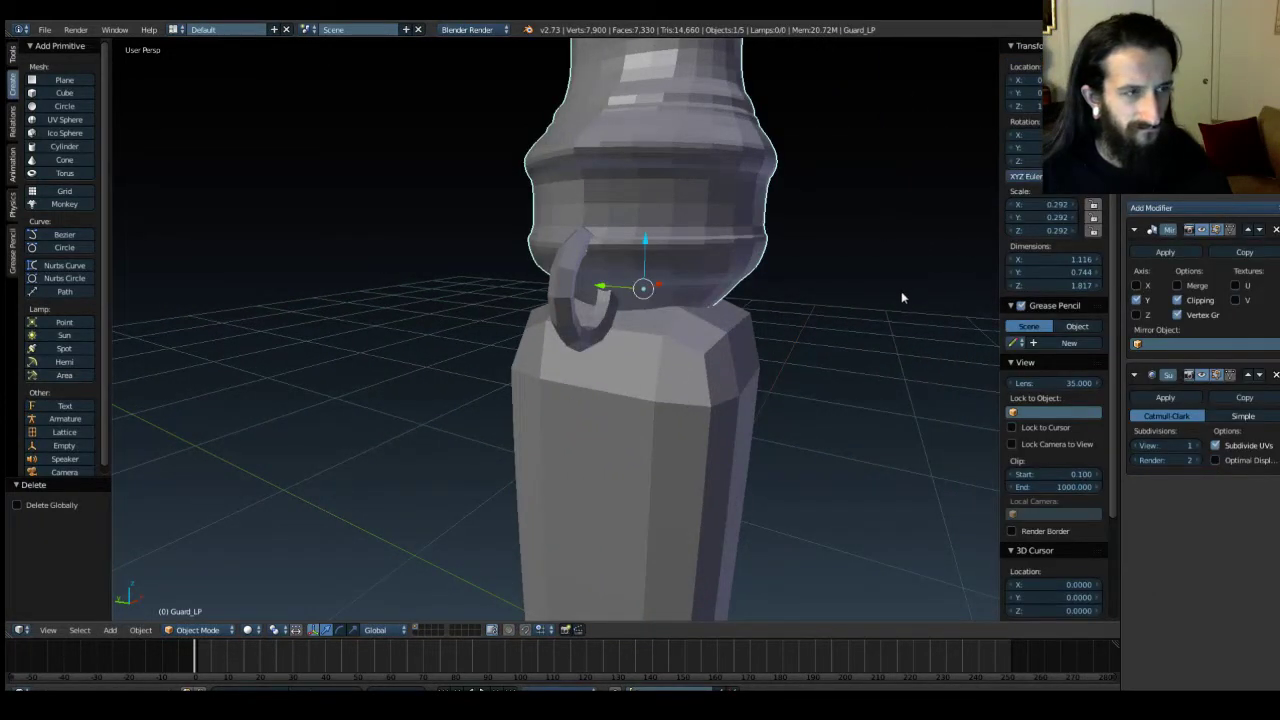
left_click(13, 57)
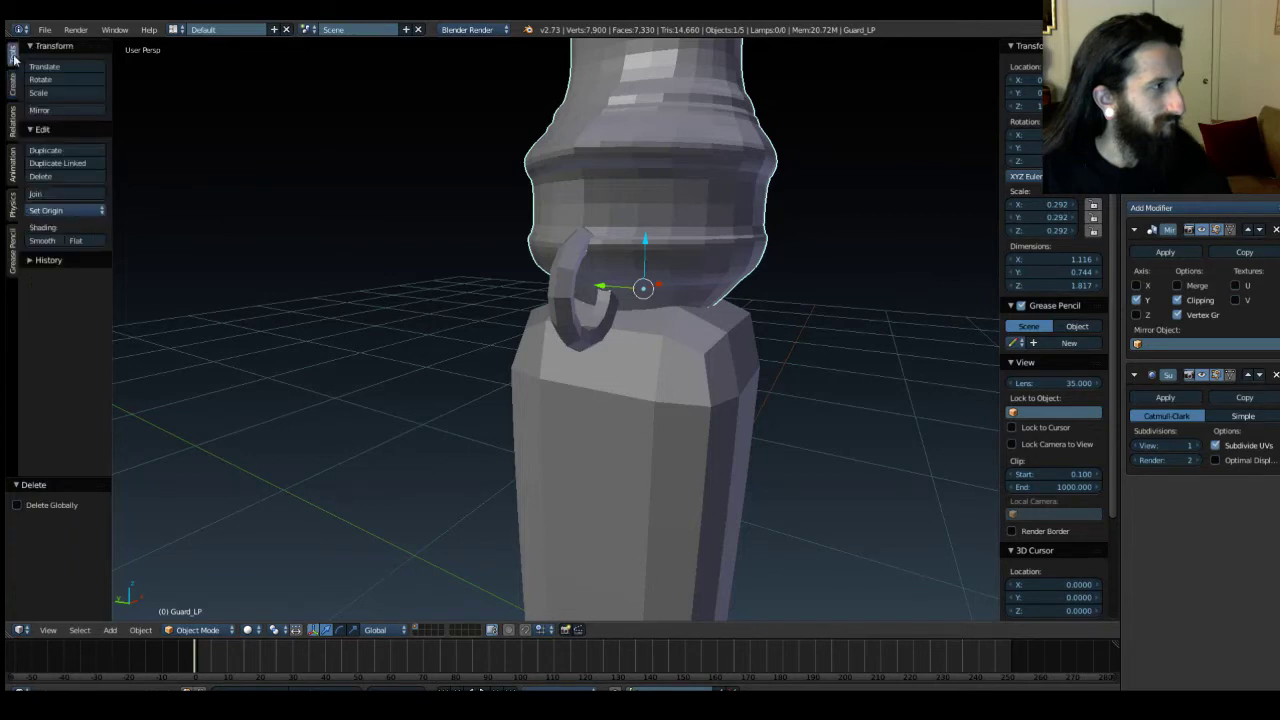
left_click(38, 244)
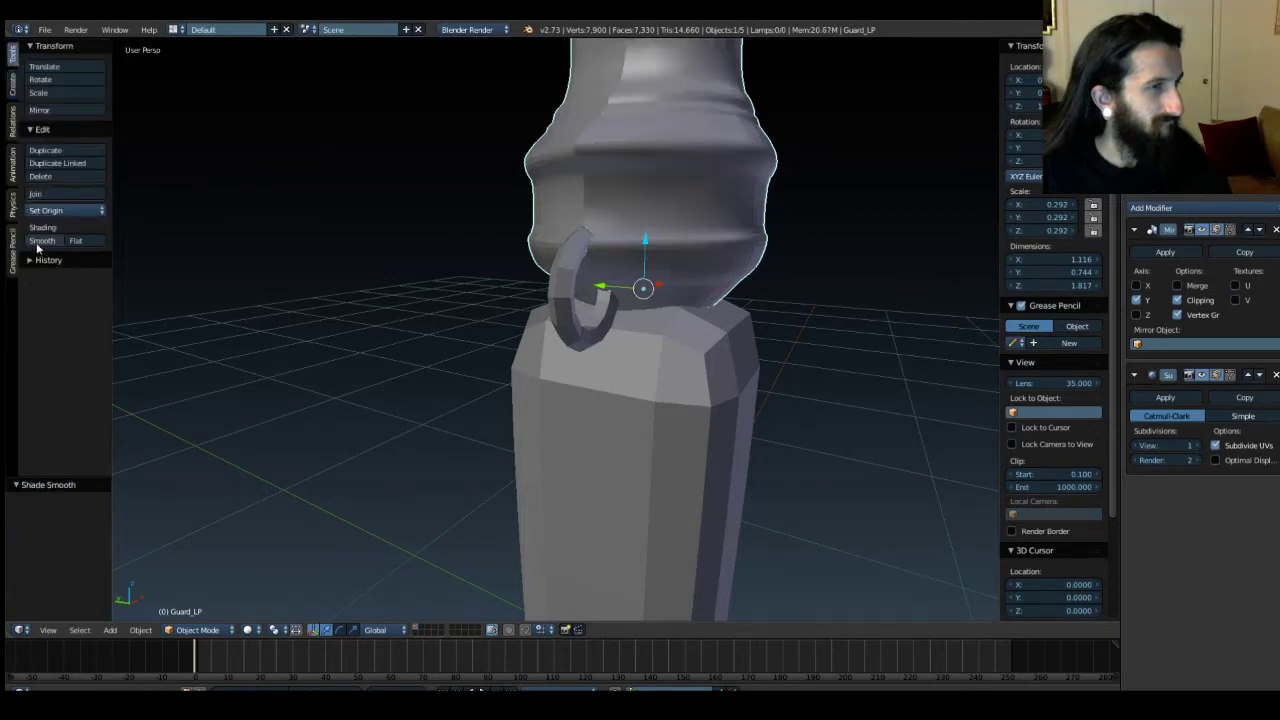
Apply smooth shading to the Pommel_LP object at the lower end of the staff.
scroll(740, 295, "down", 3)
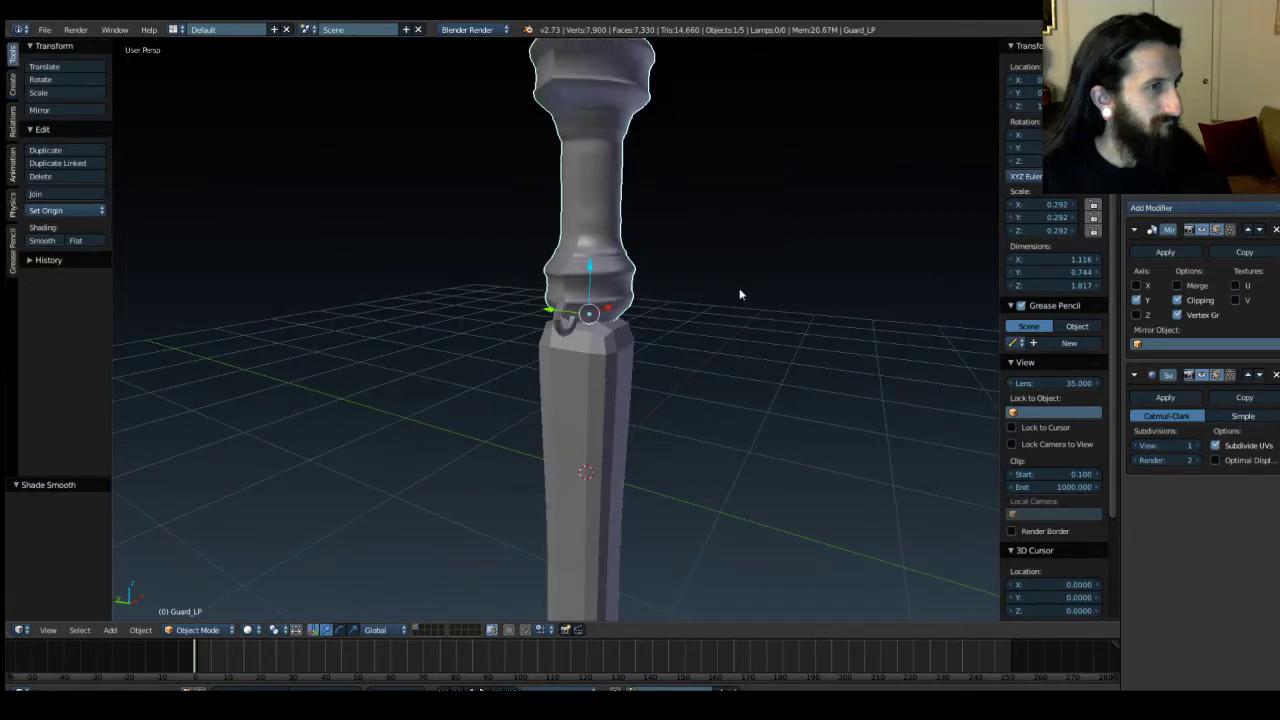
scroll(740, 295, "up", 3)
middle_click_drag(740, 291, 714, 303)
middle_click_drag(651, 377, 651, 263)
right_click(520, 355)
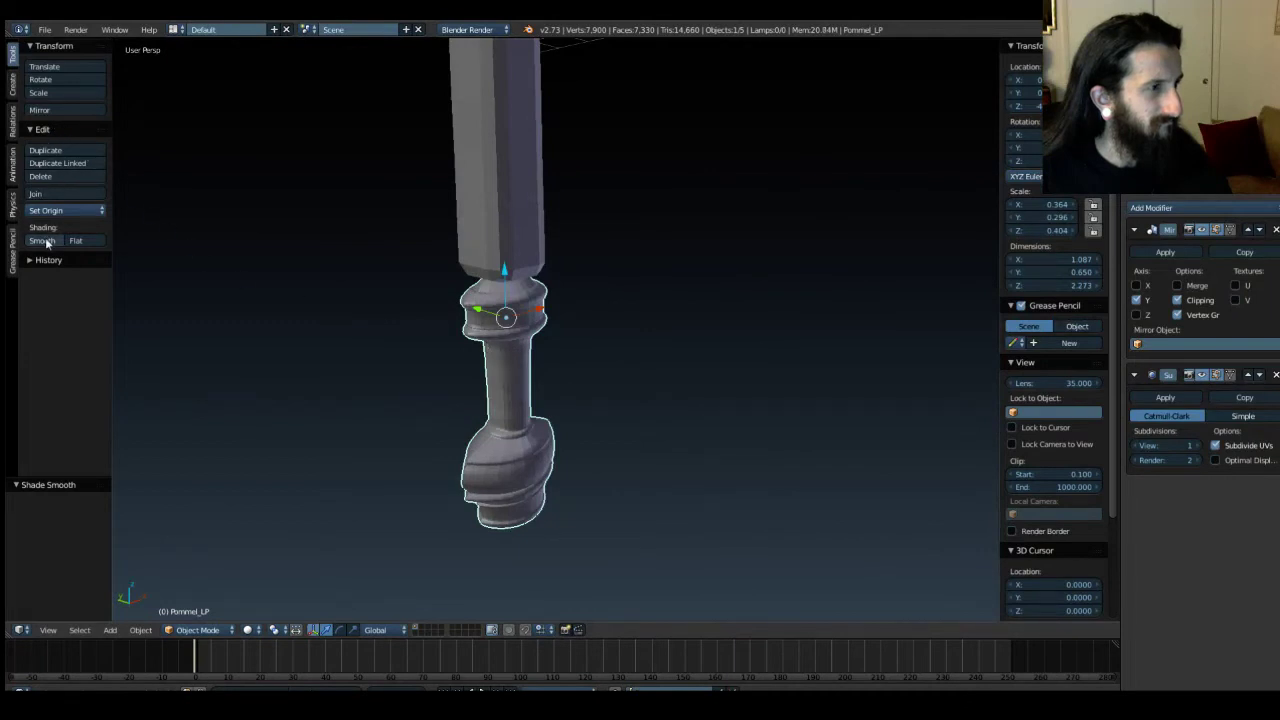
middle_click_drag(690, 388, 651, 317)
key("Tab")
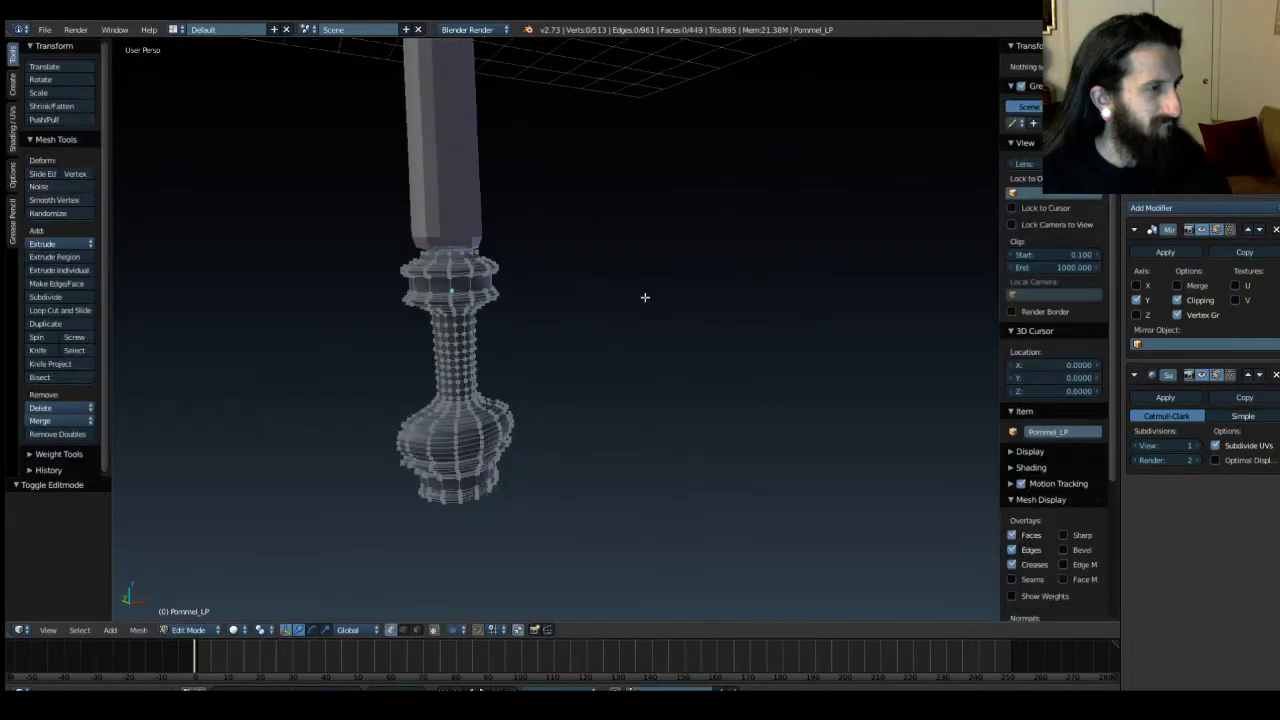
key("Tab")
Apply smooth shading to the Ring_LP object beside the guard and deselect it.
middle_click_drag(624, 270, 680, 400)
scroll(674, 386, "down", 4)
scroll(751, 422, "up", 5)
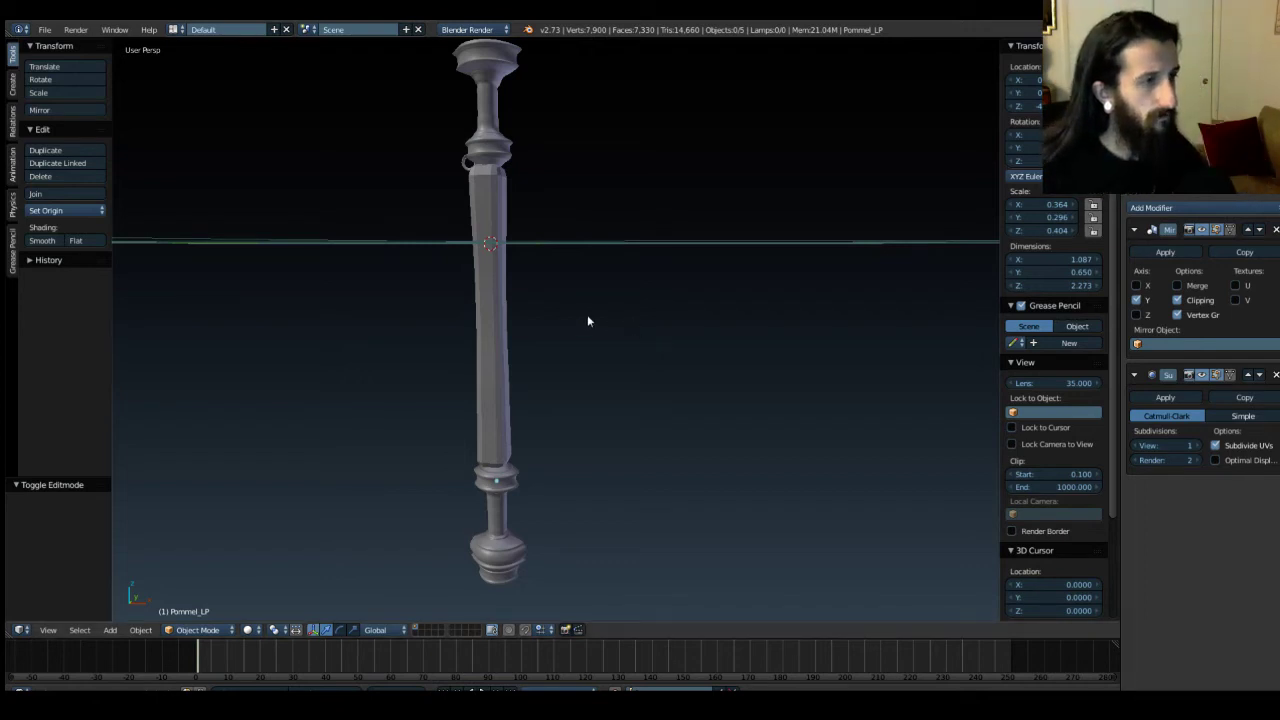
middle_click_drag(587, 321, 615, 289)
scroll(604, 278, "up", 6)
middle_click_drag(587, 140, 553, 283, "shift")
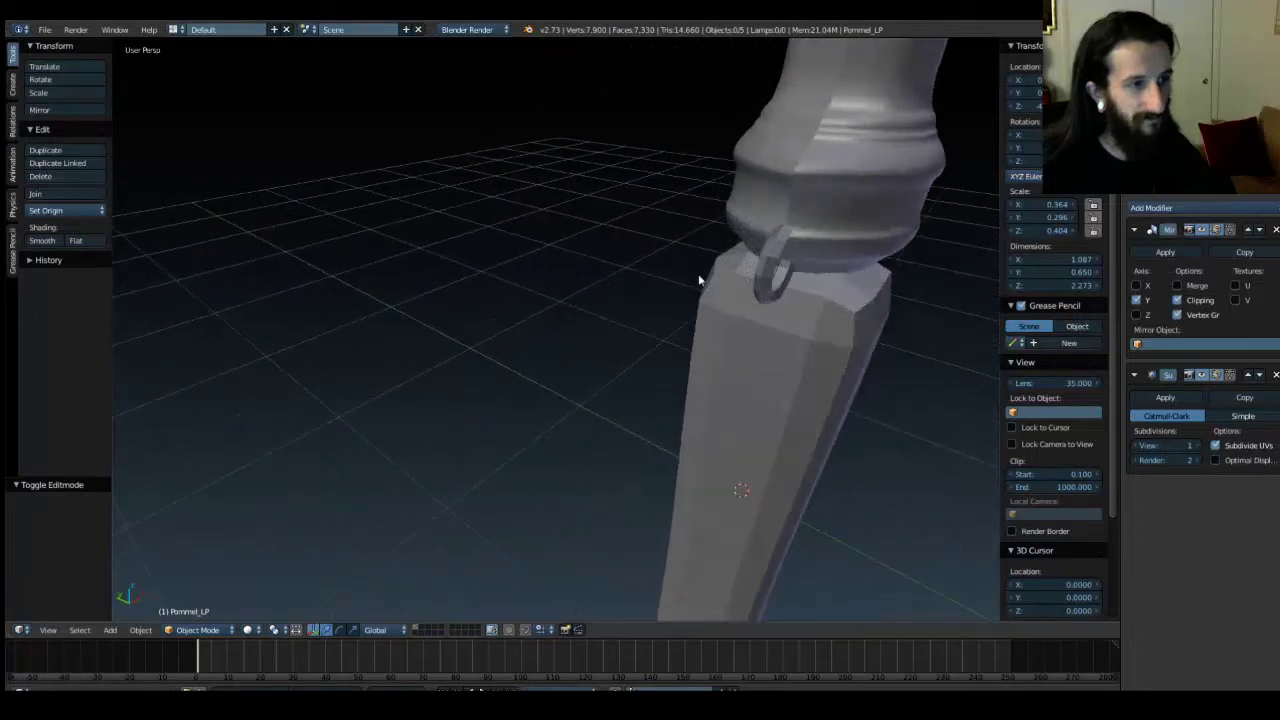
right_click(765, 256)
middle_click_drag(863, 260, 611, 234)
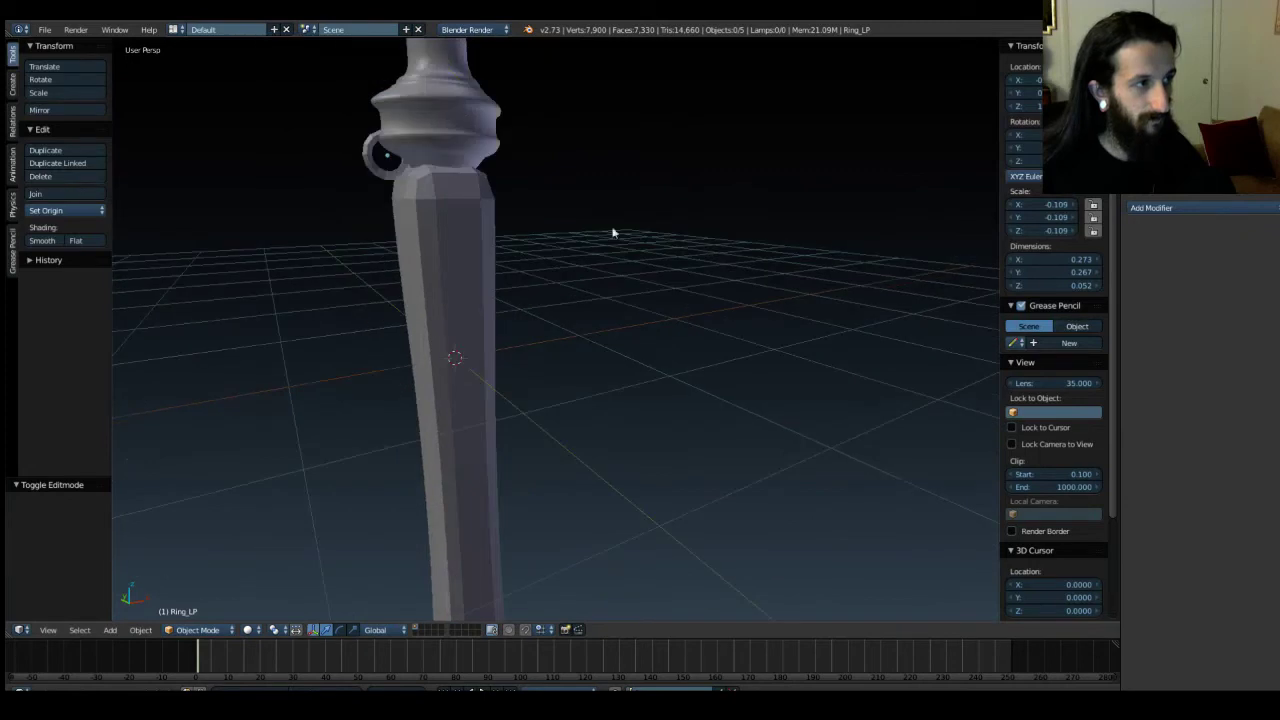
left_click(42, 240)
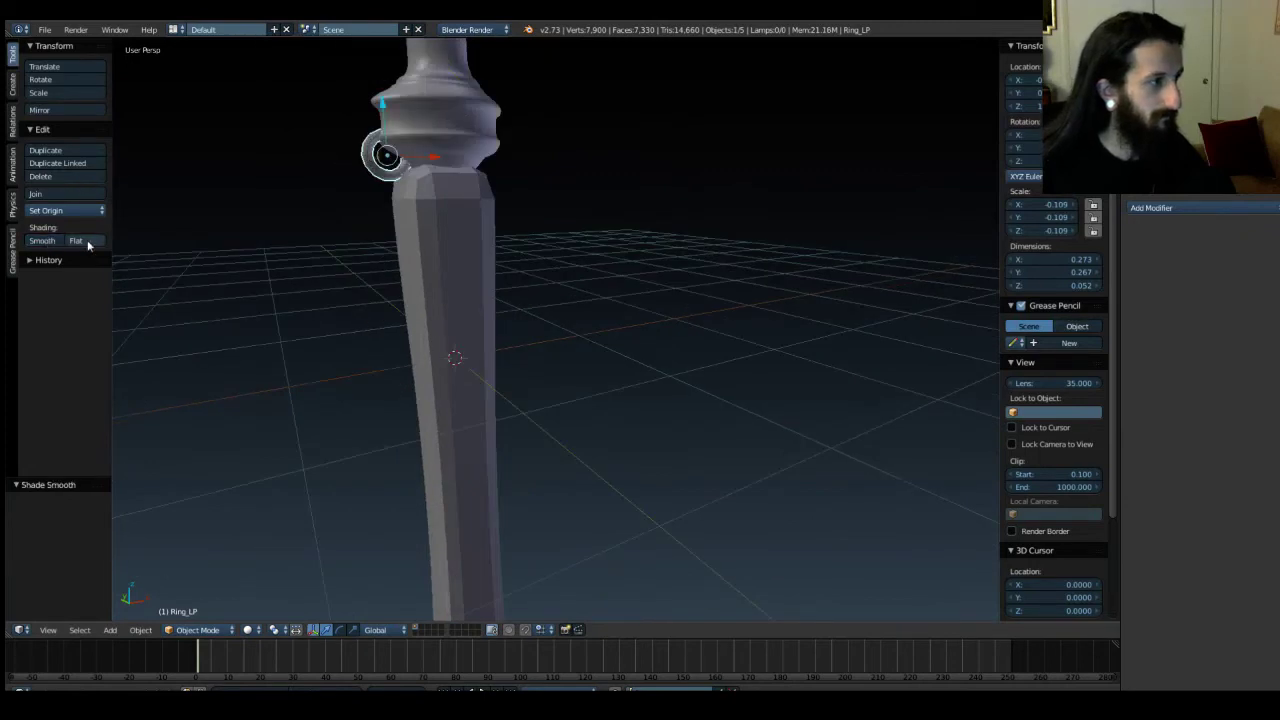
scroll(310, 191, "up", 4)
middle_click_drag(368, 232, 468, 432, "shift")
key("a")
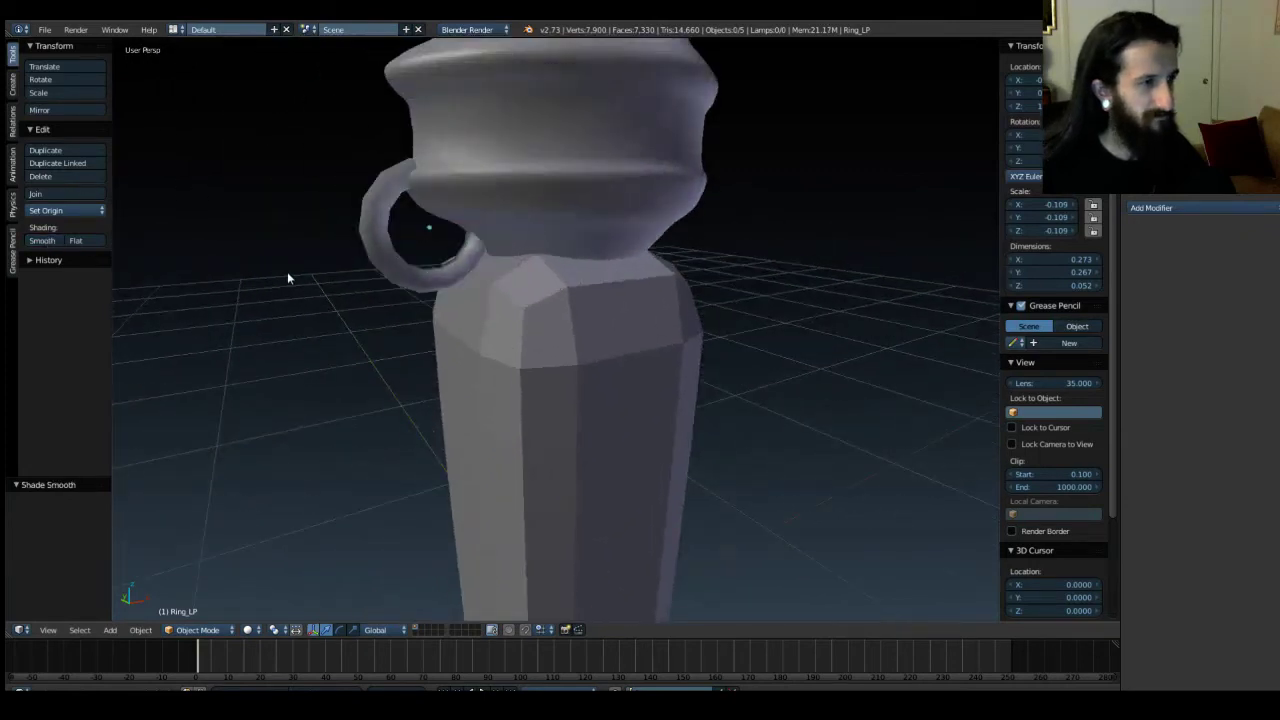
Examine the smooth-shaded pommel, guard and ring up close and along the whole staff.
scroll(392, 304, "down", 5)
middle_click_drag(666, 496, 575, 363)
scroll(609, 382, "up", 4)
right_click(534, 423)
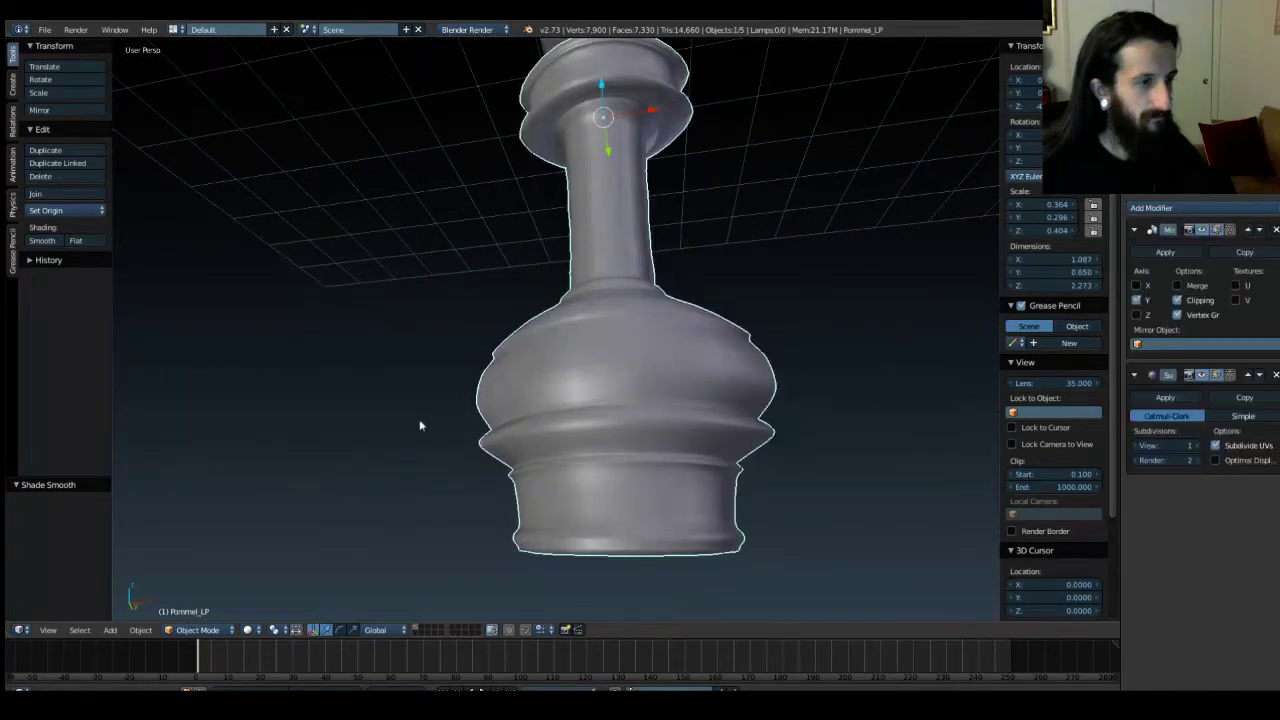
middle_click_drag(361, 347, 560, 554)
key("a")
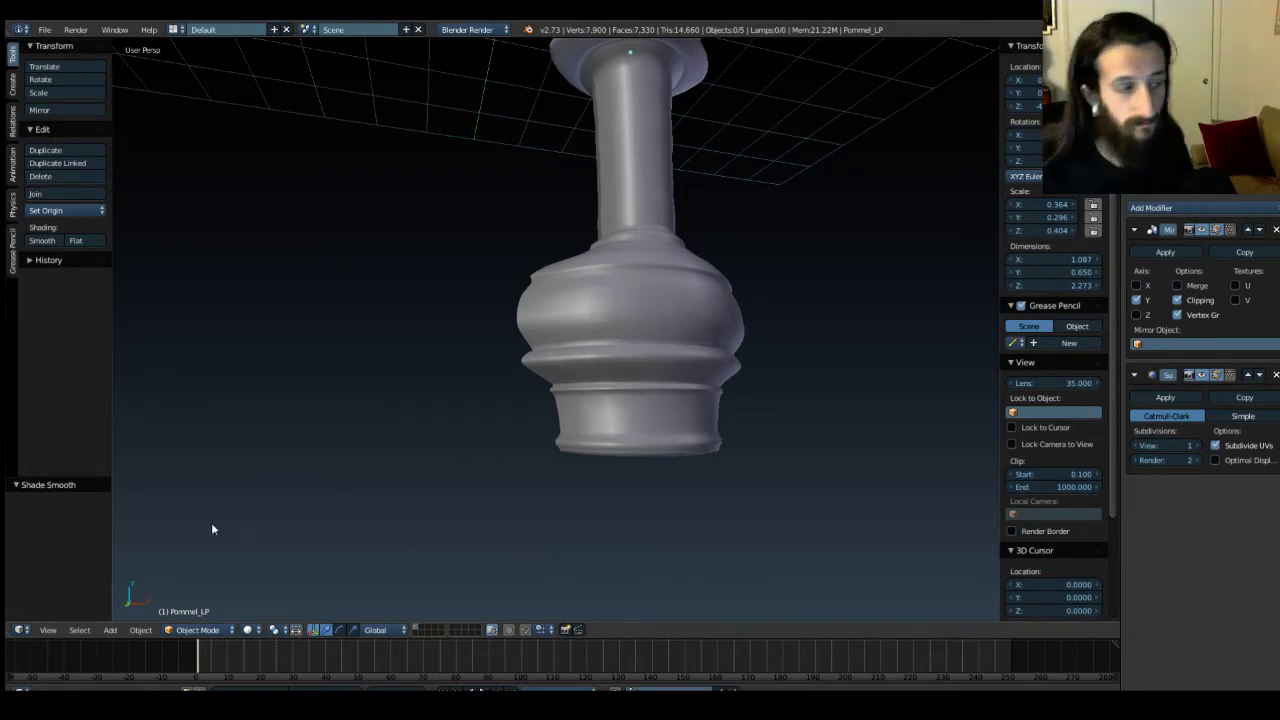
right_click(590, 429)
middle_click_drag(398, 480, 571, 509)
scroll(573, 496, "down", 5)
scroll(619, 405, "up", 6)
scroll(600, 407, "down", 4)
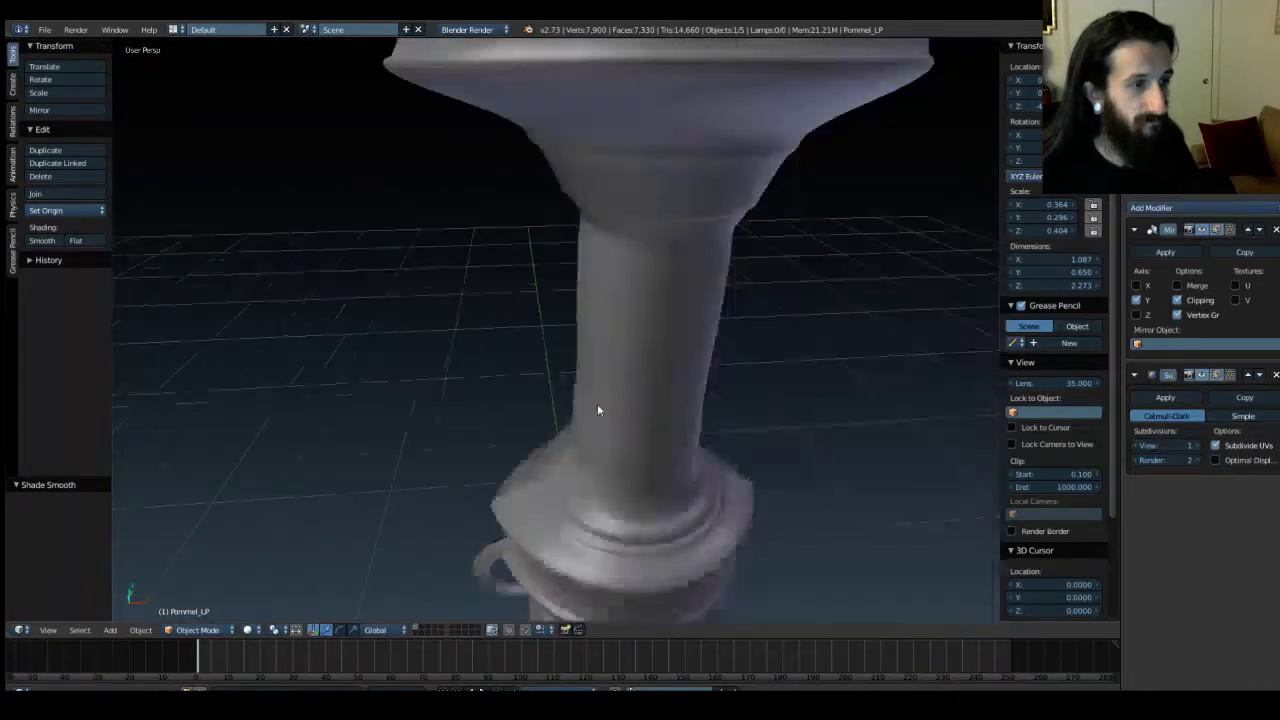
middle_click_drag(582, 409, 761, 288)
scroll(671, 318, "up", 6)
scroll(671, 318, "down", 4)
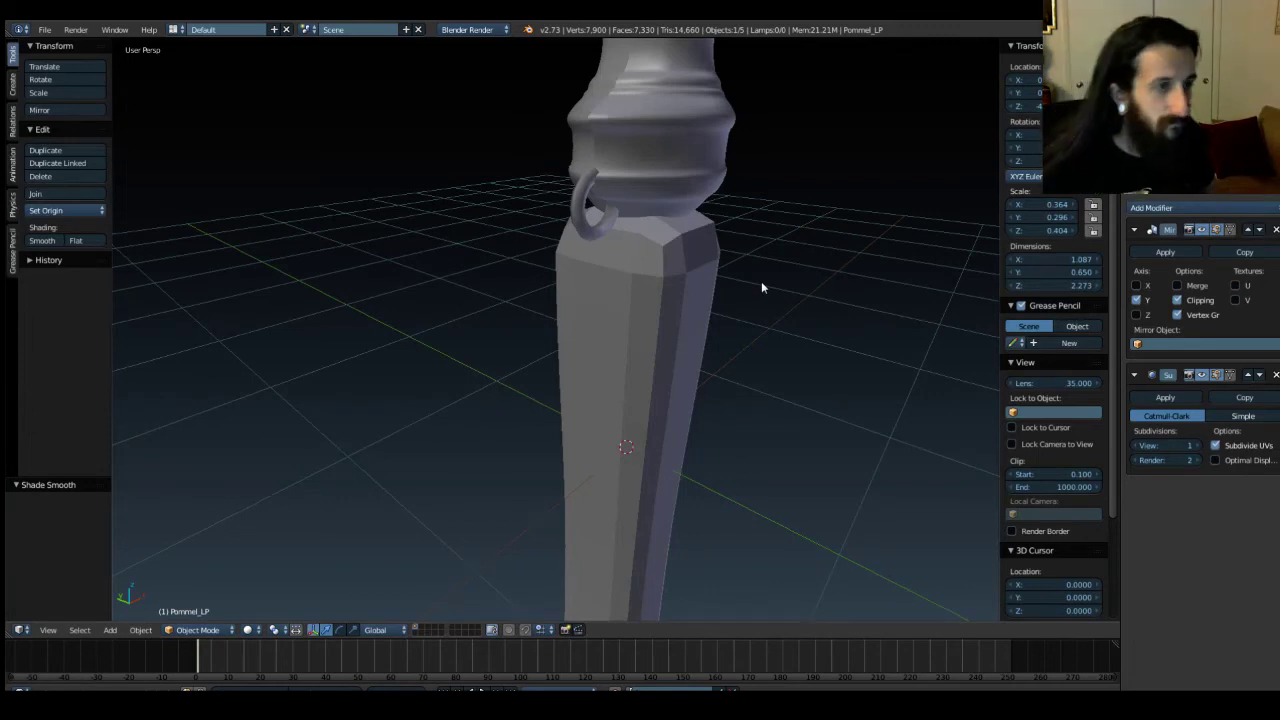
scroll(783, 305, "down", 7)
middle_click_drag(783, 305, 760, 337)
key("a")
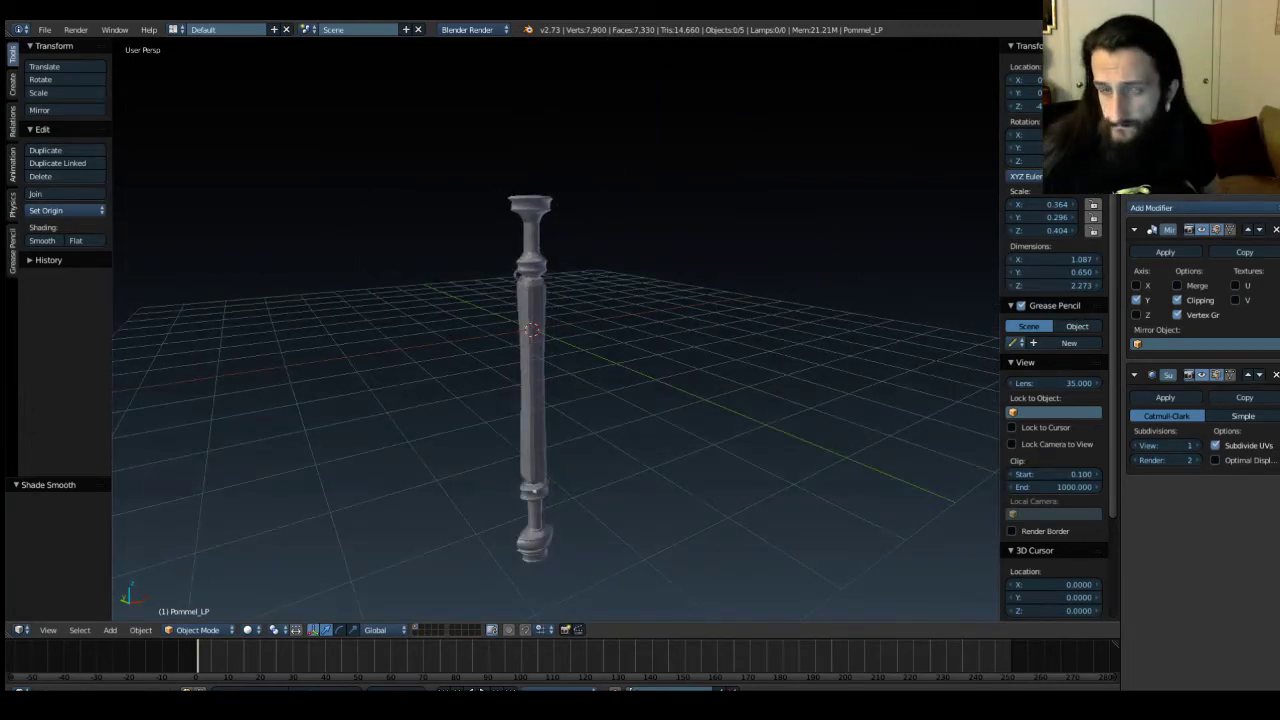
Show the war staff reference image again and compare it with the grip in the front orthographic view.
key("KP_Divide")
middle_click_drag(942, 305, 763, 344)
key("KP_1")
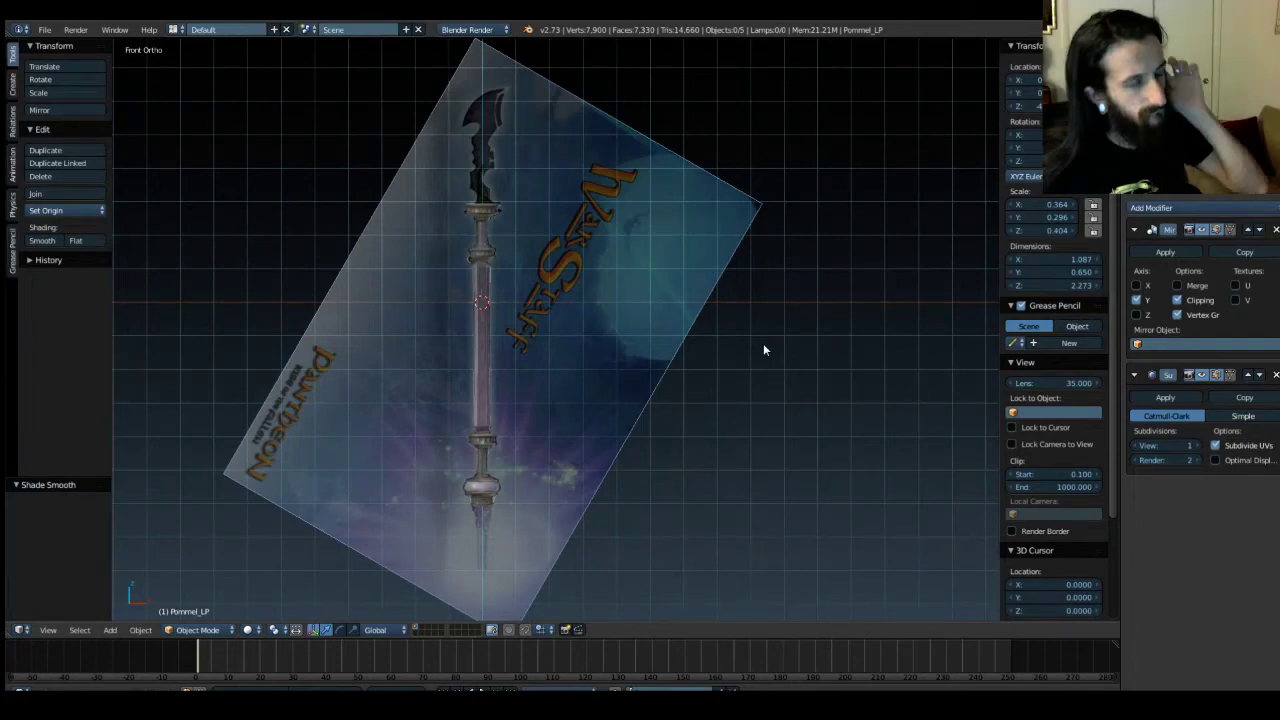
scroll(536, 336, "up", 3)
scroll(459, 210, "up", 5)
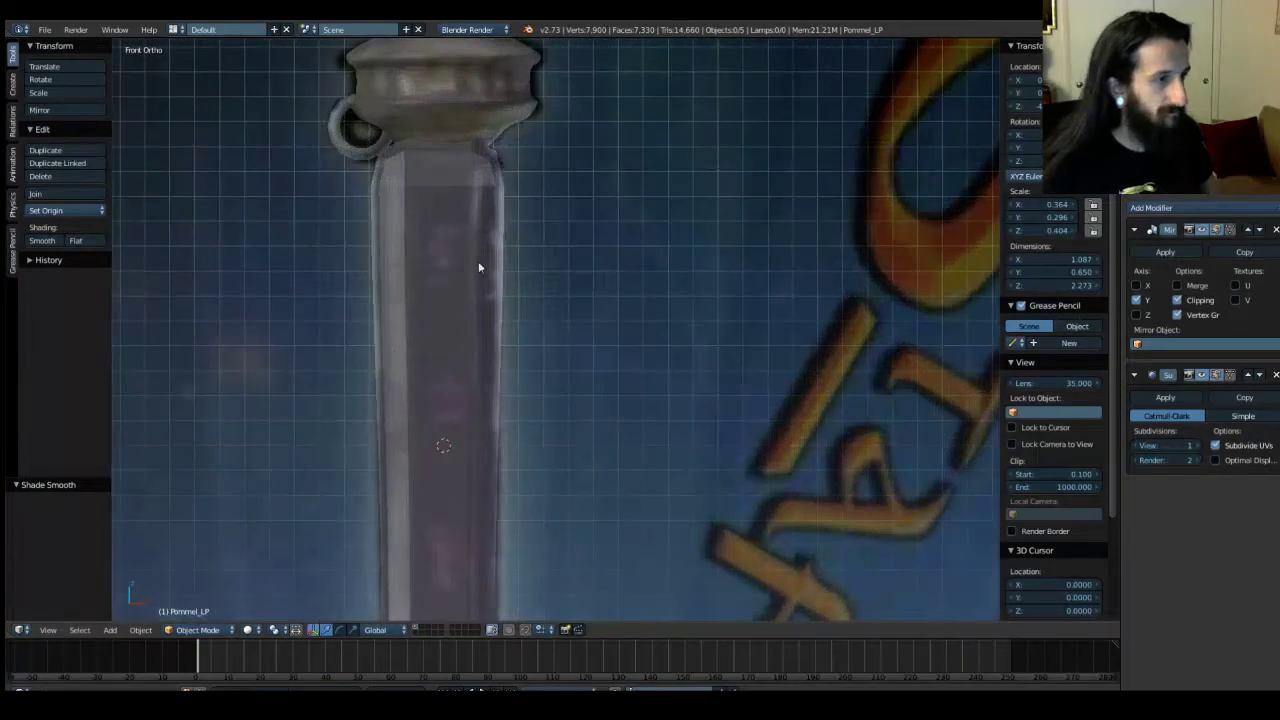
Compare the modelled guard, grip and pommel with the war staff reference image from several angles.
middle_click_drag(478, 267, 558, 389)
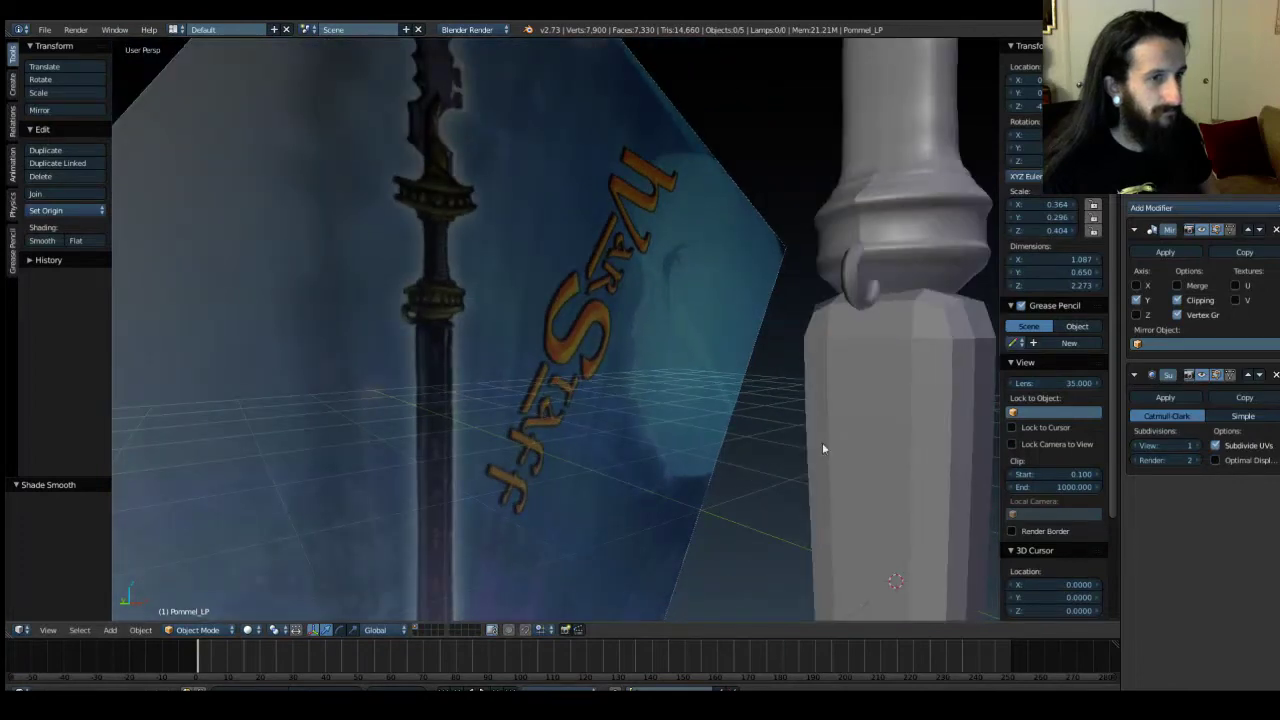
middle_click_drag(822, 448, 686, 434)
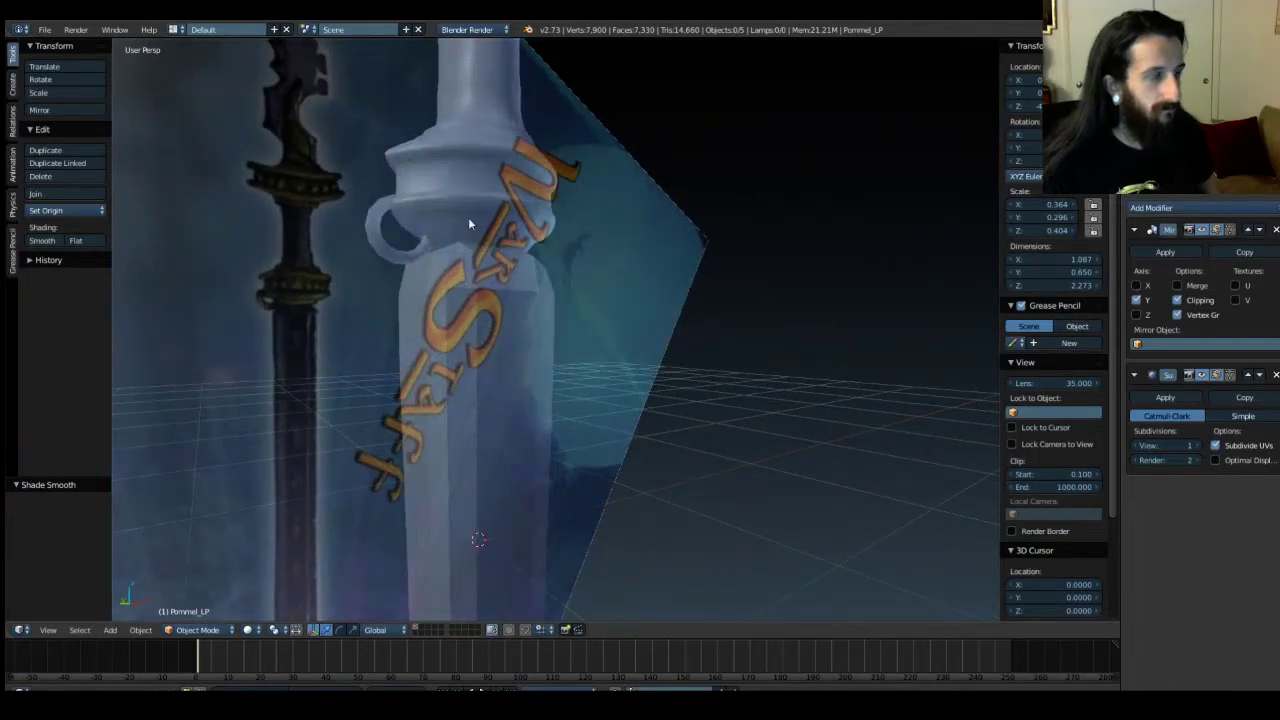
middle_click_drag(468, 224, 548, 297)
right_click(501, 271)
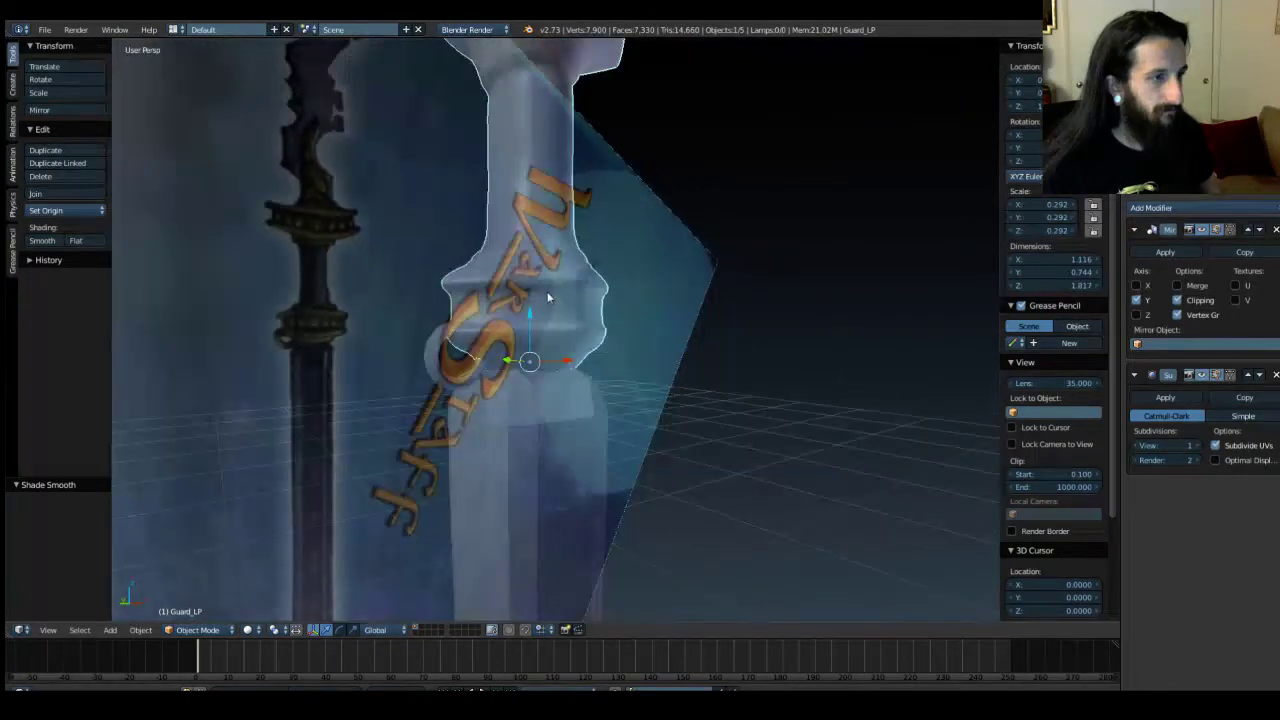
key("Tab")
key("Tab")
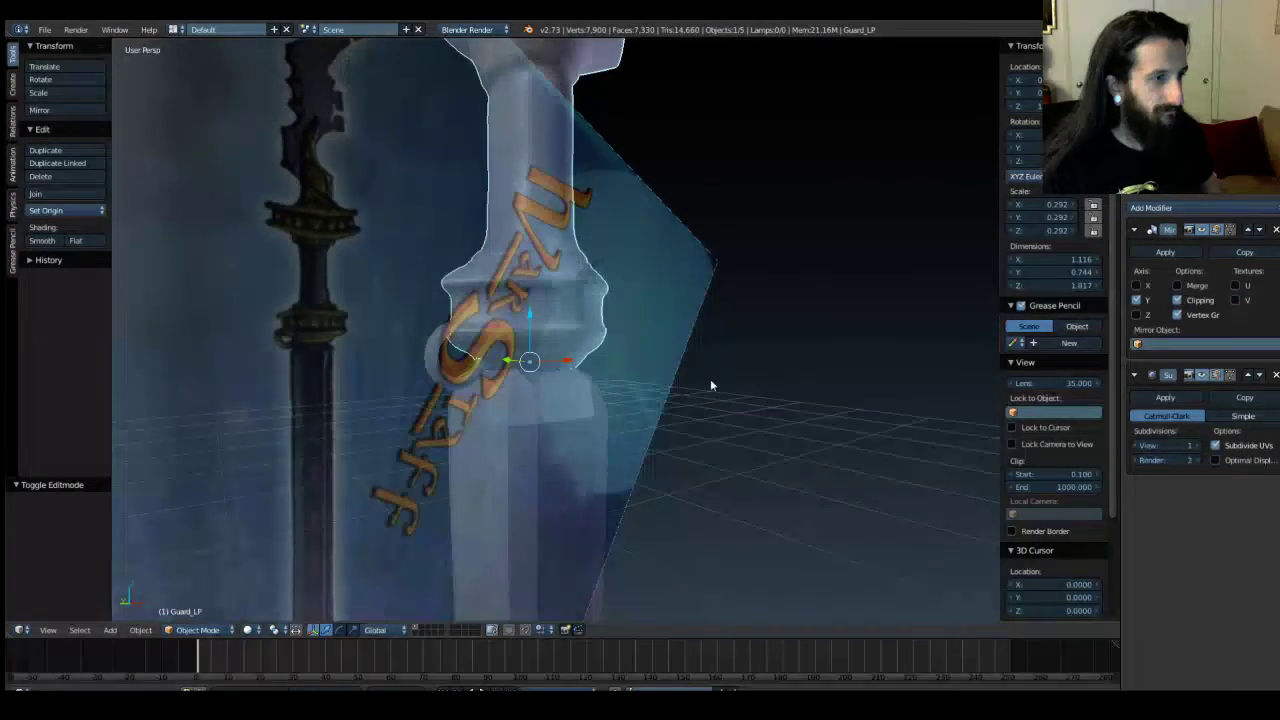
scroll(711, 385, "down", 2)
middle_click_drag(716, 458, 666, 314)
middle_click_drag(663, 244, 566, 186)
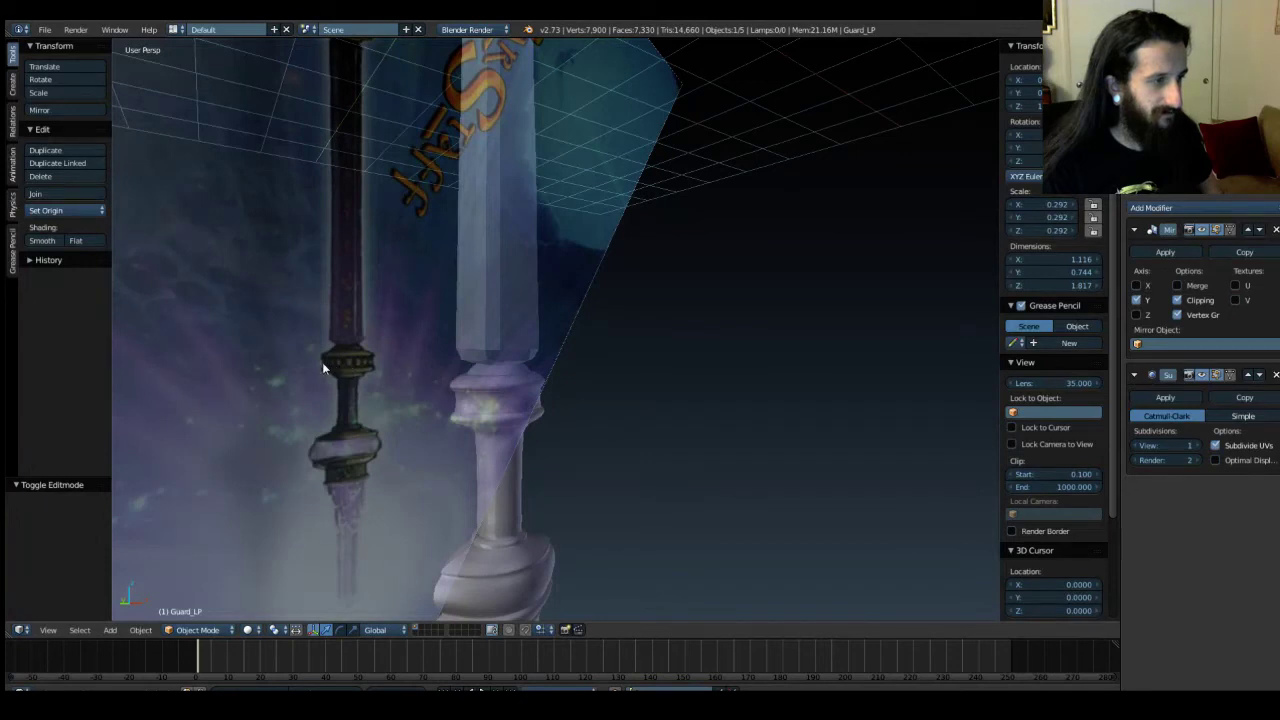
middle_click_drag(381, 350, 572, 349)
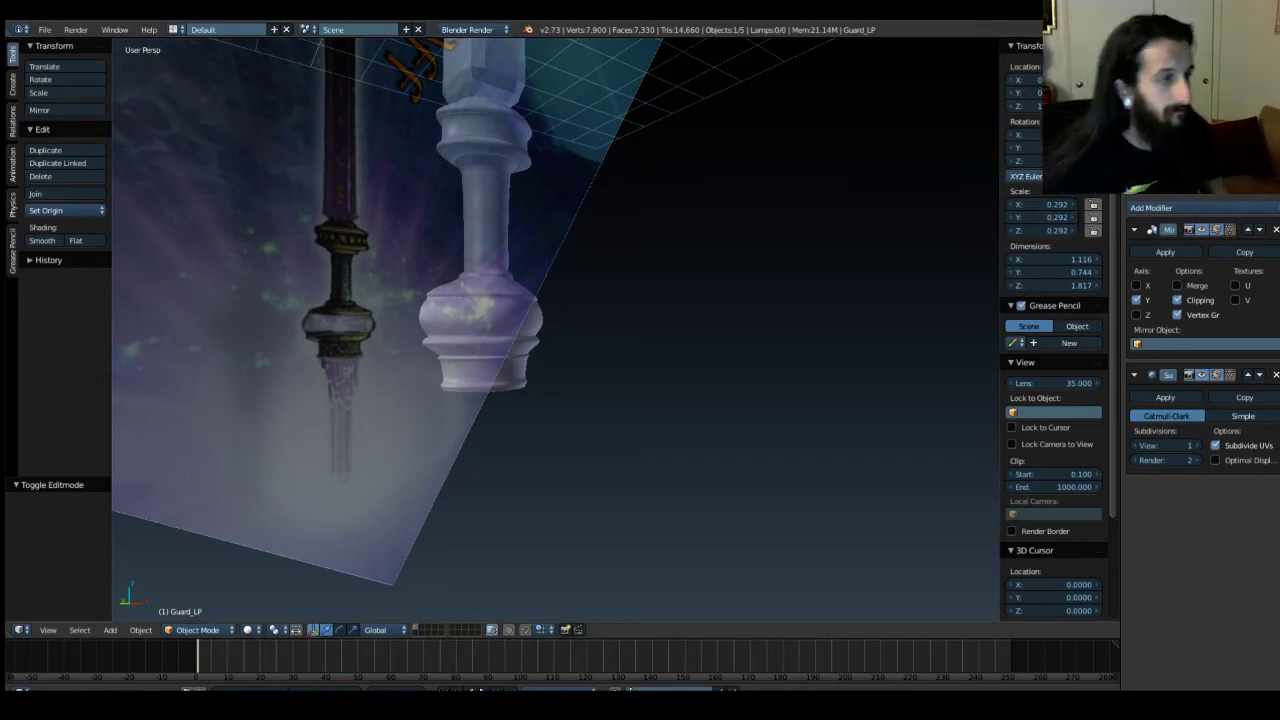
middle_click_drag(530, 295, 580, 327)
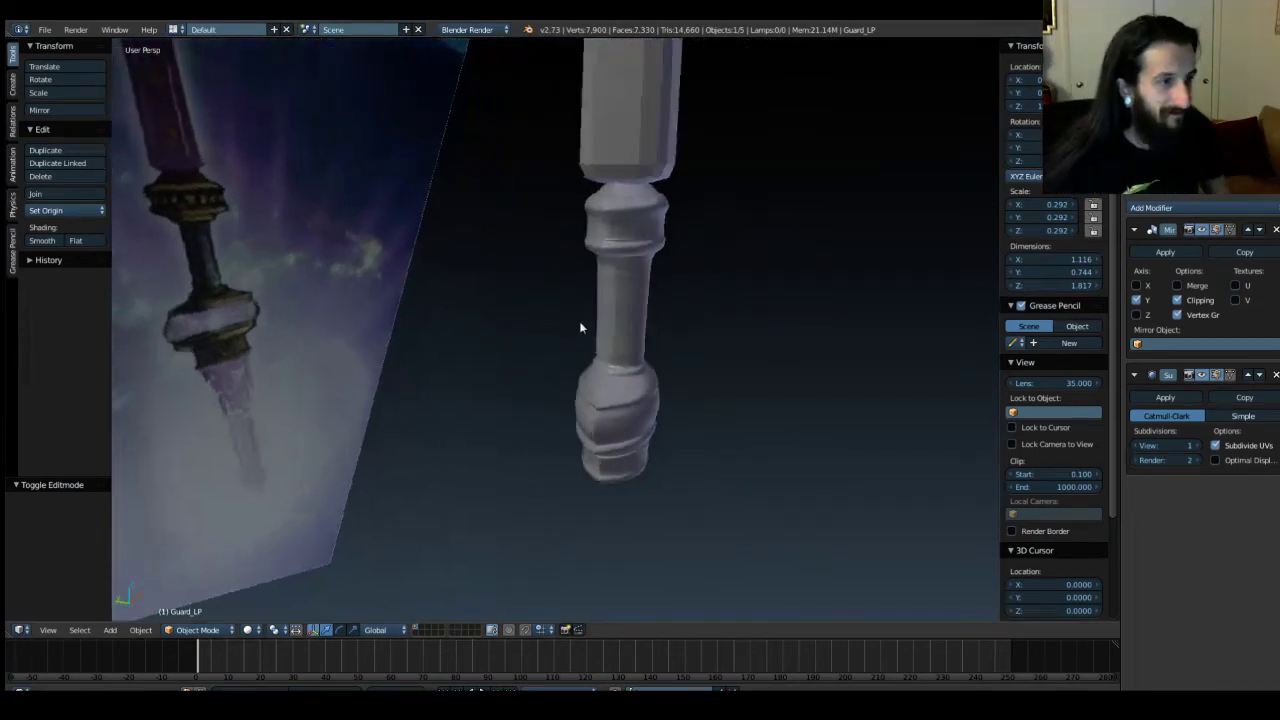
scroll(580, 327, "up", 8)
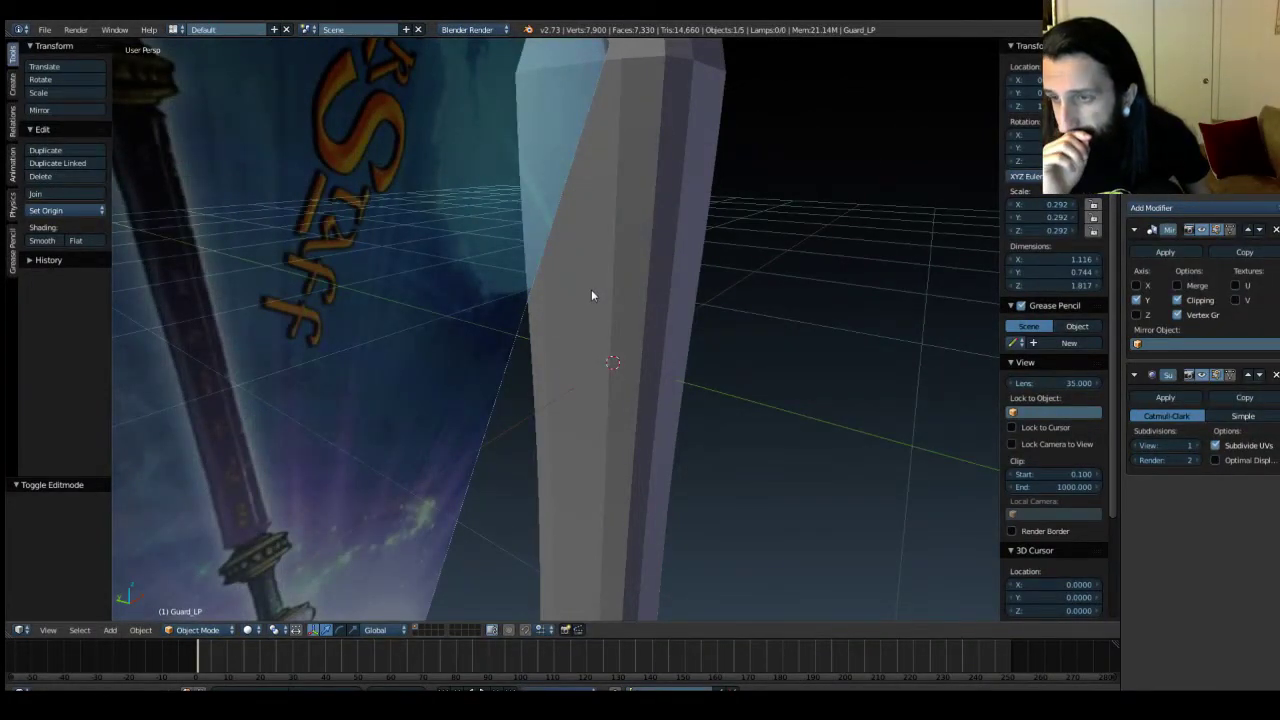
middle_click_drag(605, 252, 771, 329)
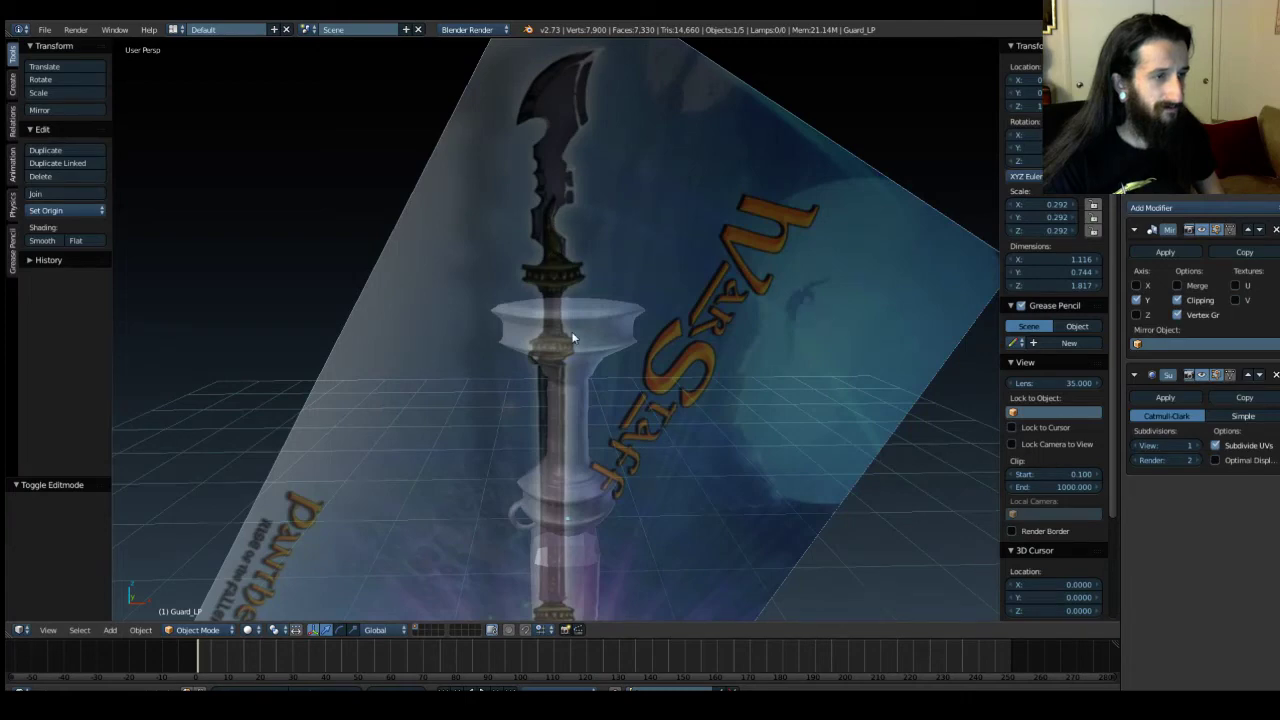
Open the Guard_LP mesh in Edit Mode and set the mesh select mode to Edge.
key("Tab")
scroll(514, 385, "up", 4)
scroll(578, 382, "down", 1)
key("ctrl+Tab")
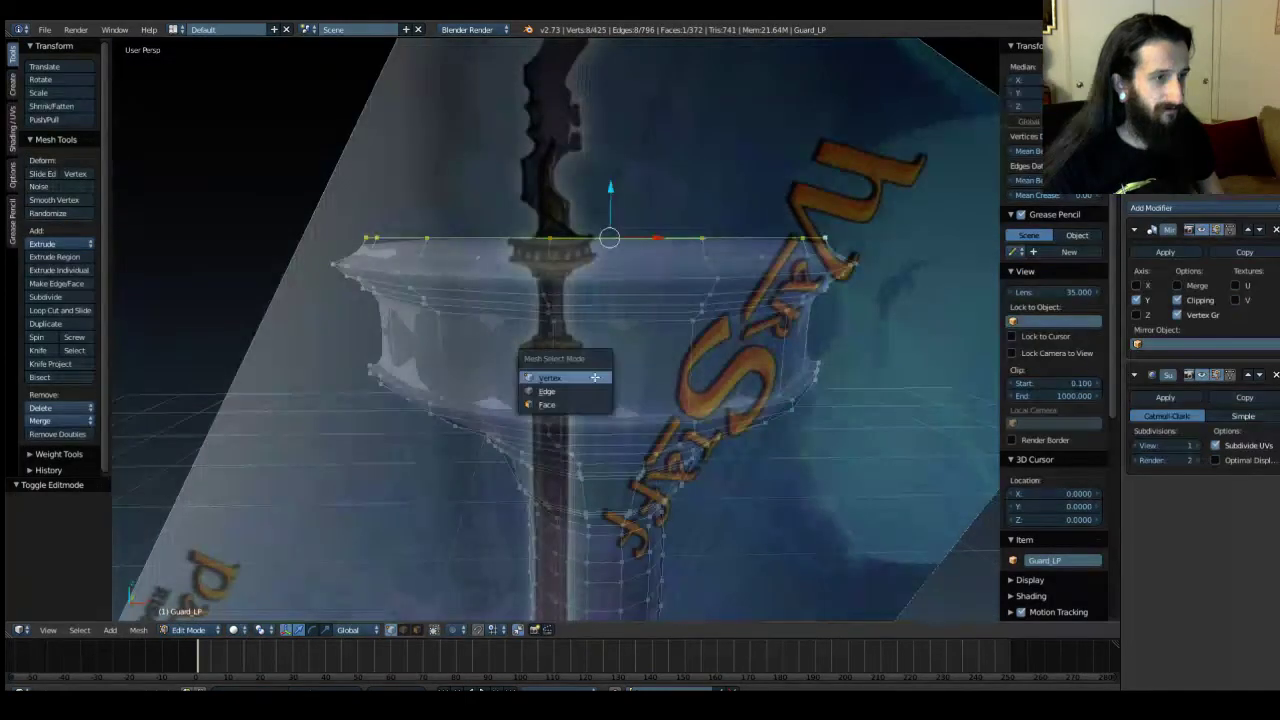
left_click(560, 391)
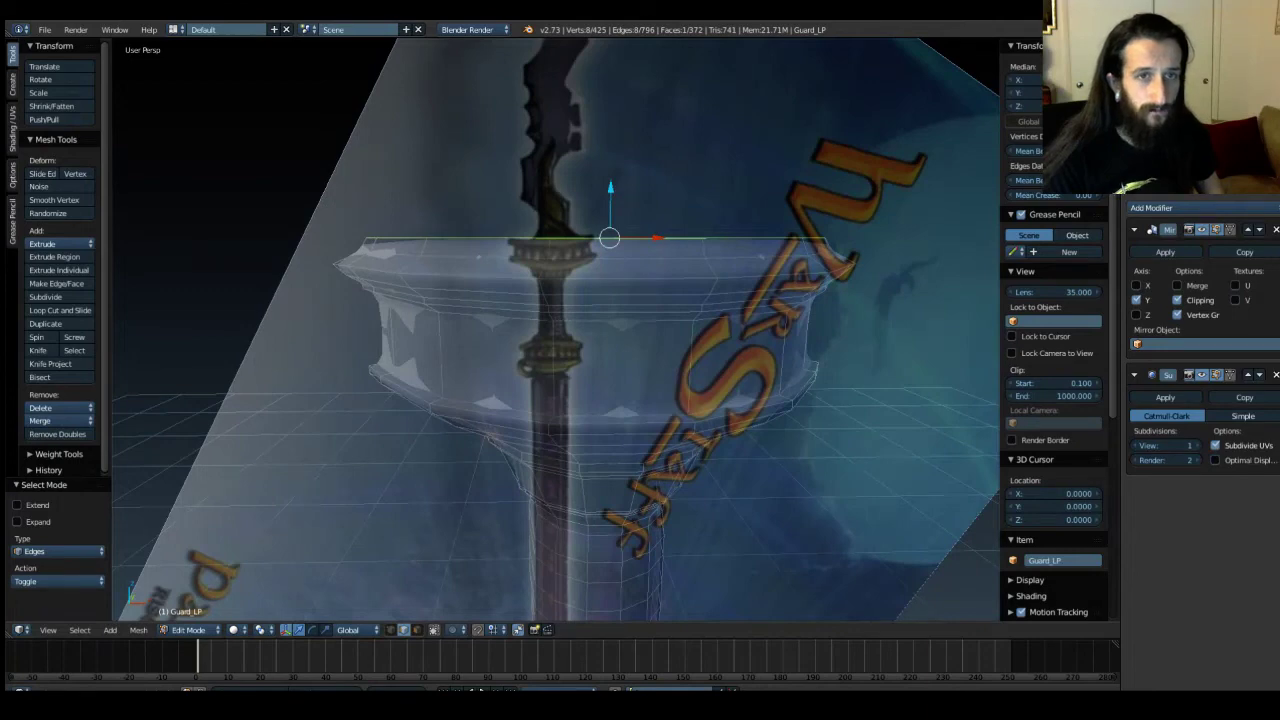
Hide the reference image and try a vertical loop cut through the guard.
left_click(1240, 110)
middle_click_drag(666, 308, 652, 283)
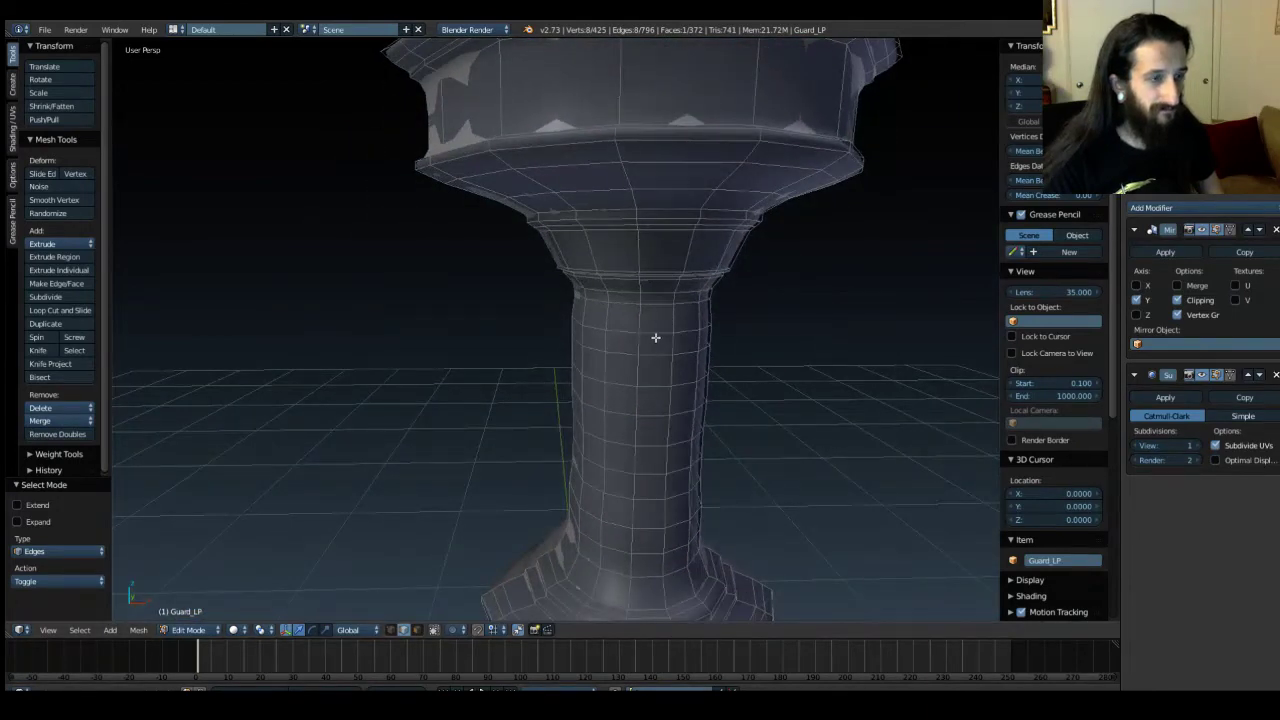
middle_click_drag(695, 208, 671, 240, "shift")
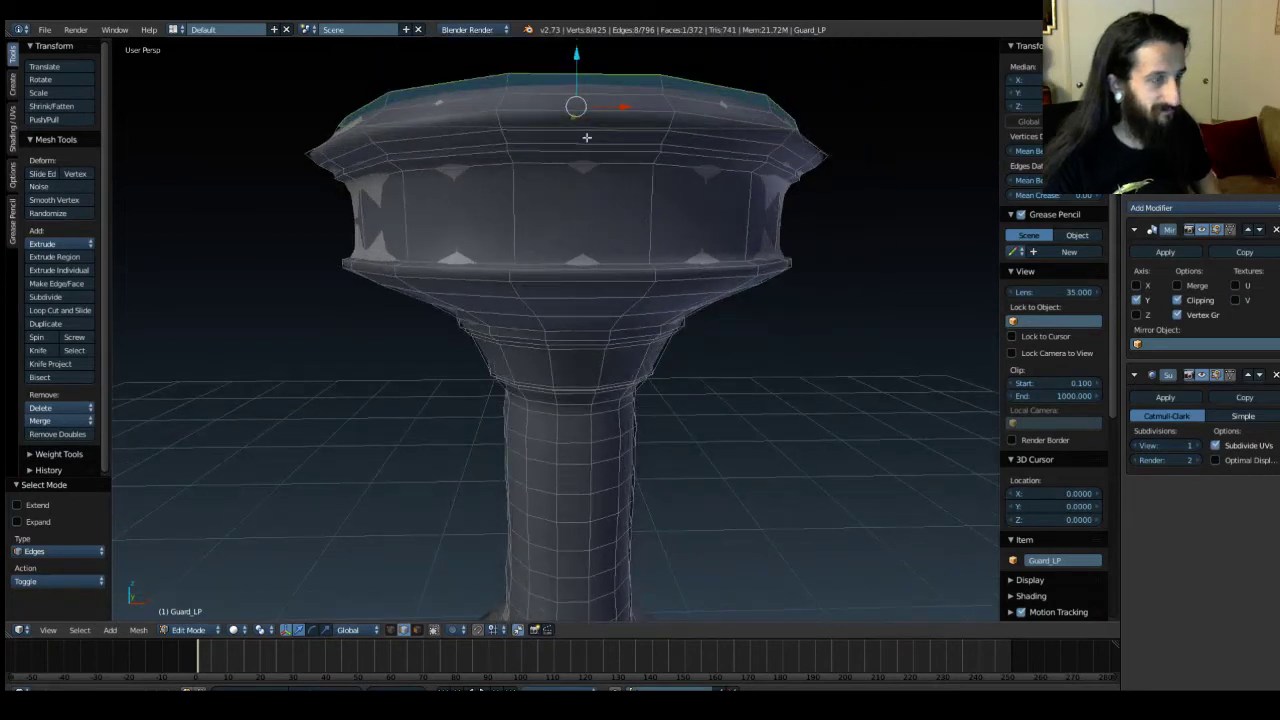
key("ctrl+r")
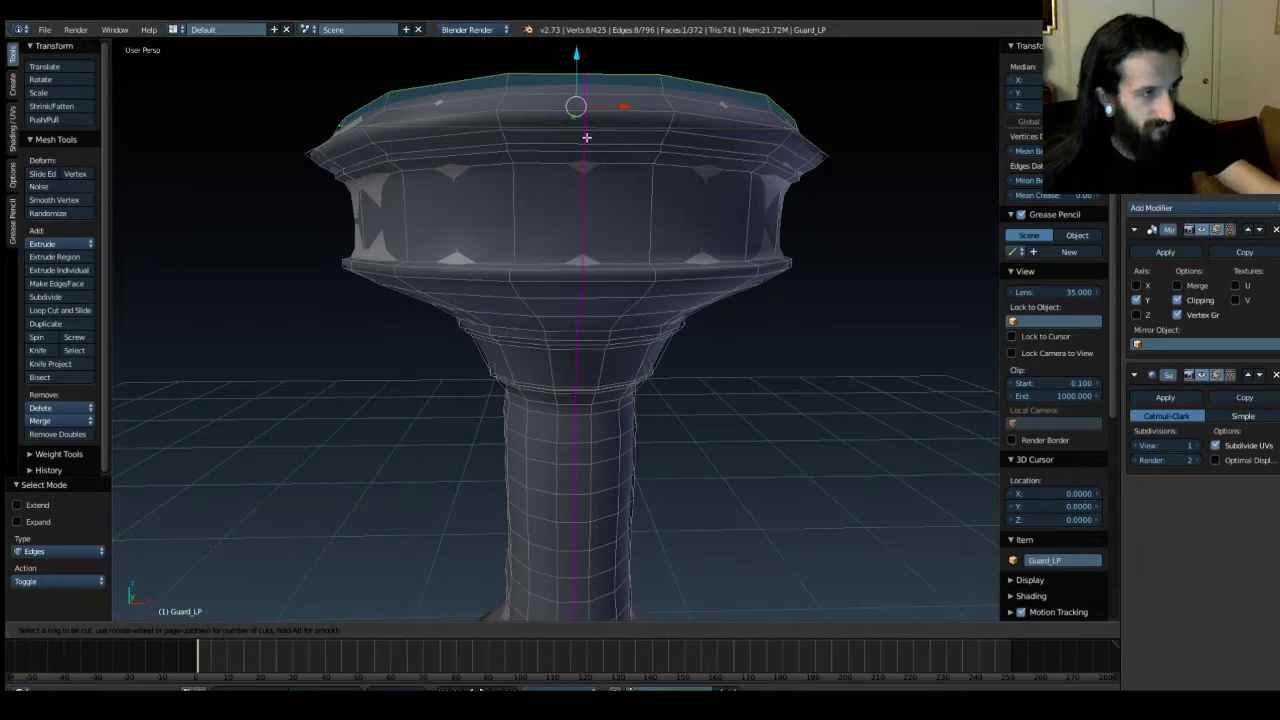
key("Escape")
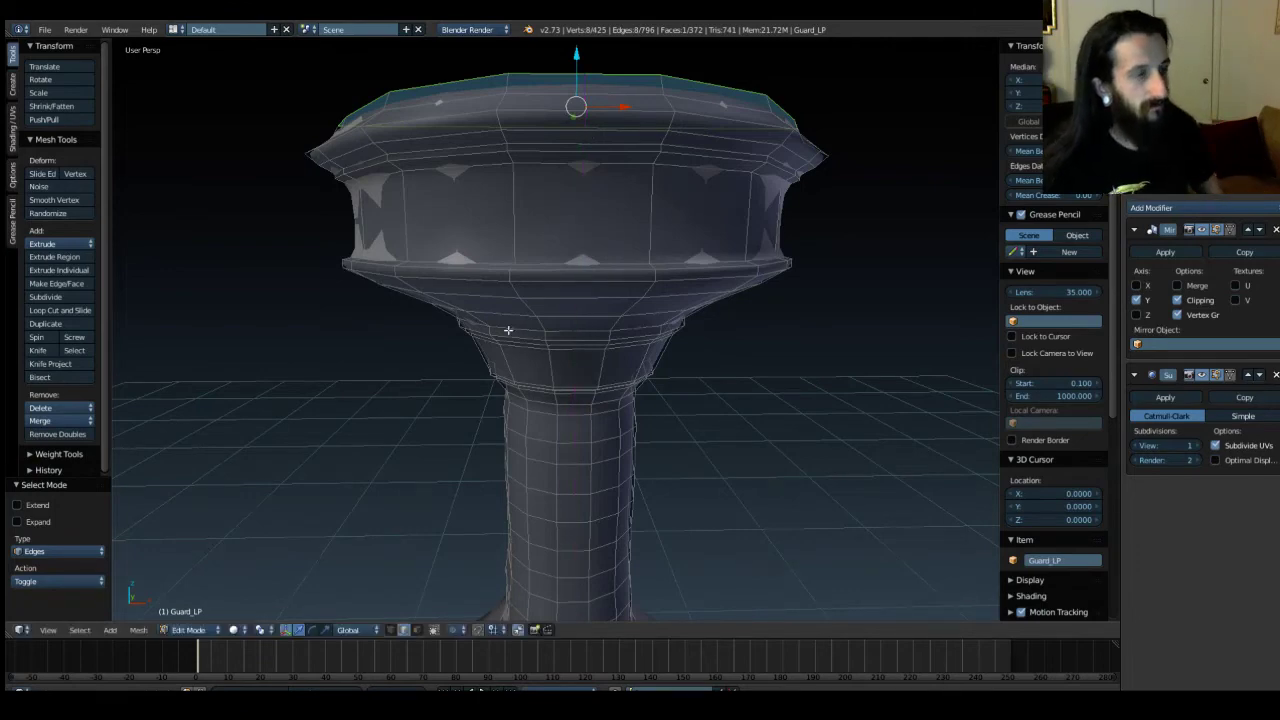
mouse_move(508, 330)
middle_mouse_down()
mouse_move(515, 348)
mouse_move(503, 336)
middle_mouse_up()
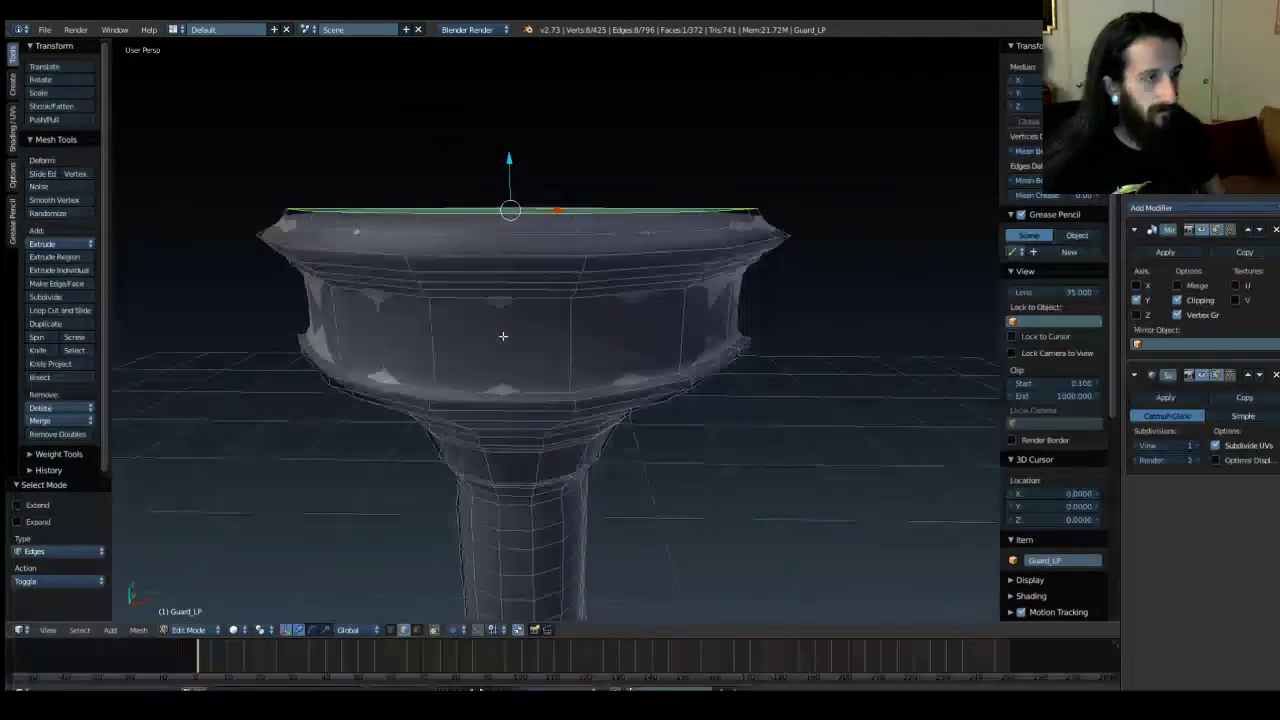
middle_click_drag(557, 174, 551, 257)
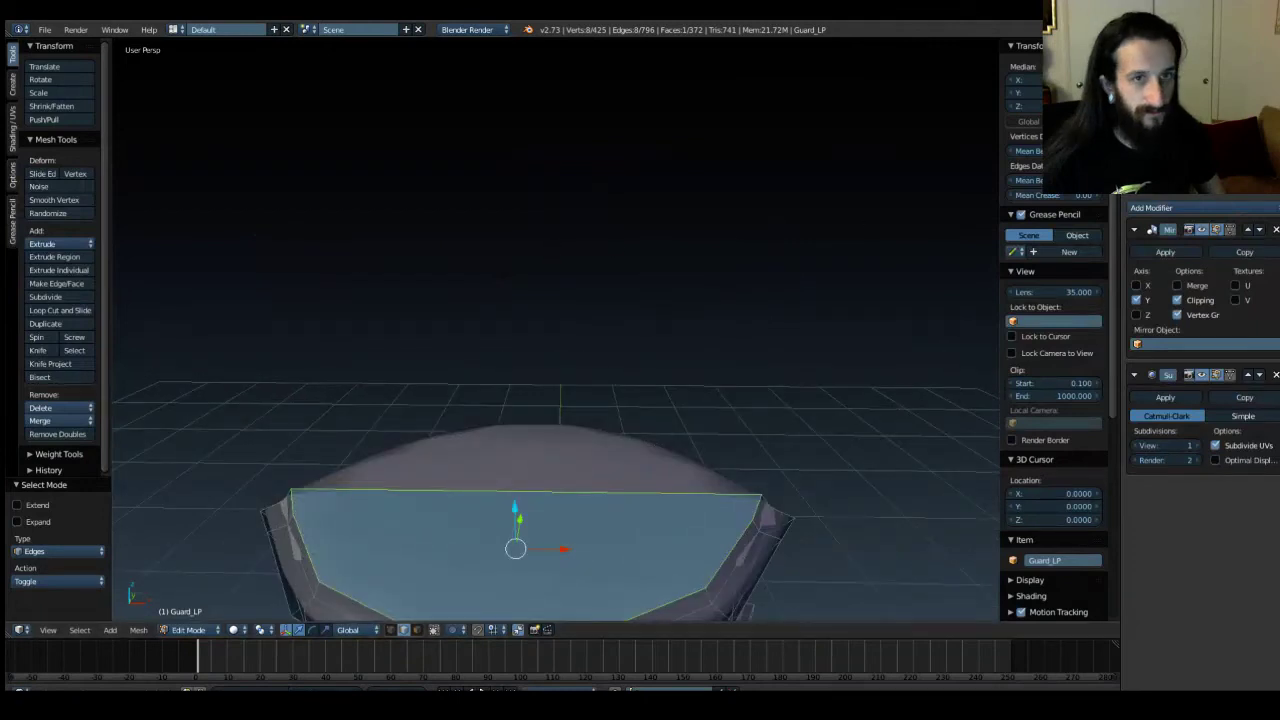
Show the reference image again and return the guard to Object Mode to review the staff down to the pommel.
left_click(1236, 120)
scroll(560, 225, "down", 5)
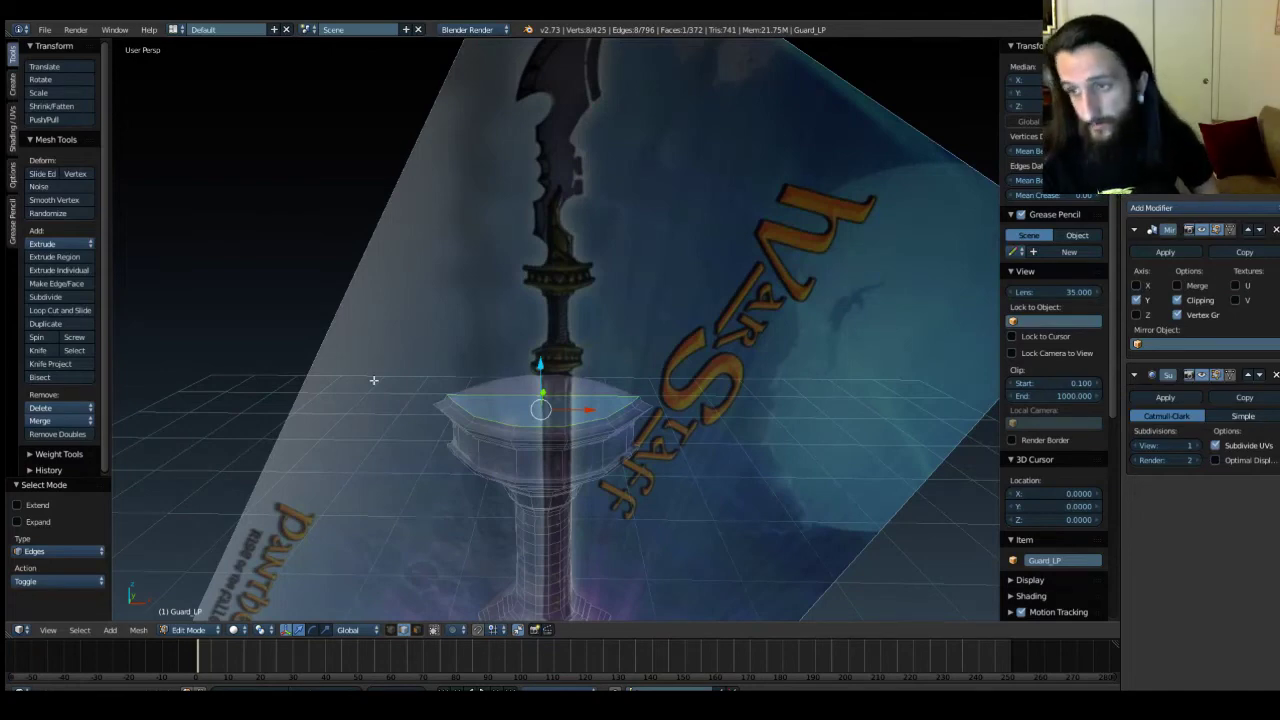
middle_click_drag(340, 359, 631, 306)
key("Tab")
middle_click_drag(629, 490, 580, 442)
middle_click_drag(741, 536, 552, 492)
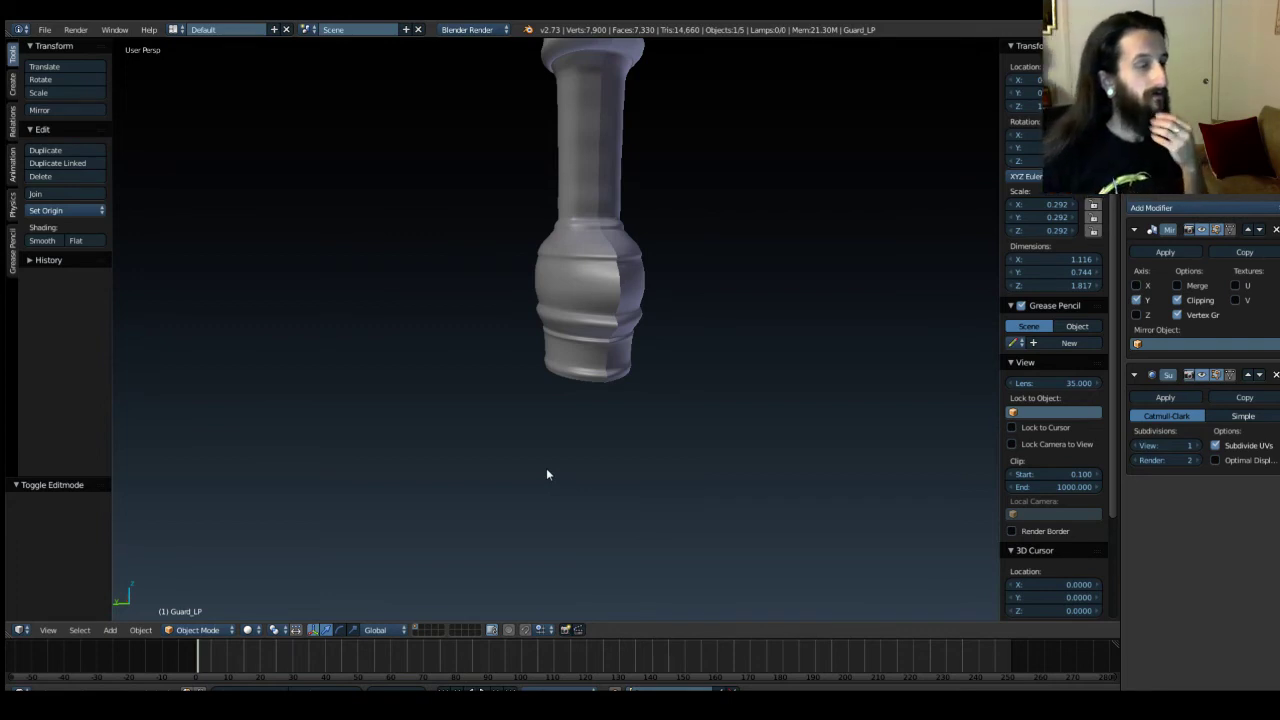
middle_click_drag(760, 369, 462, 418)
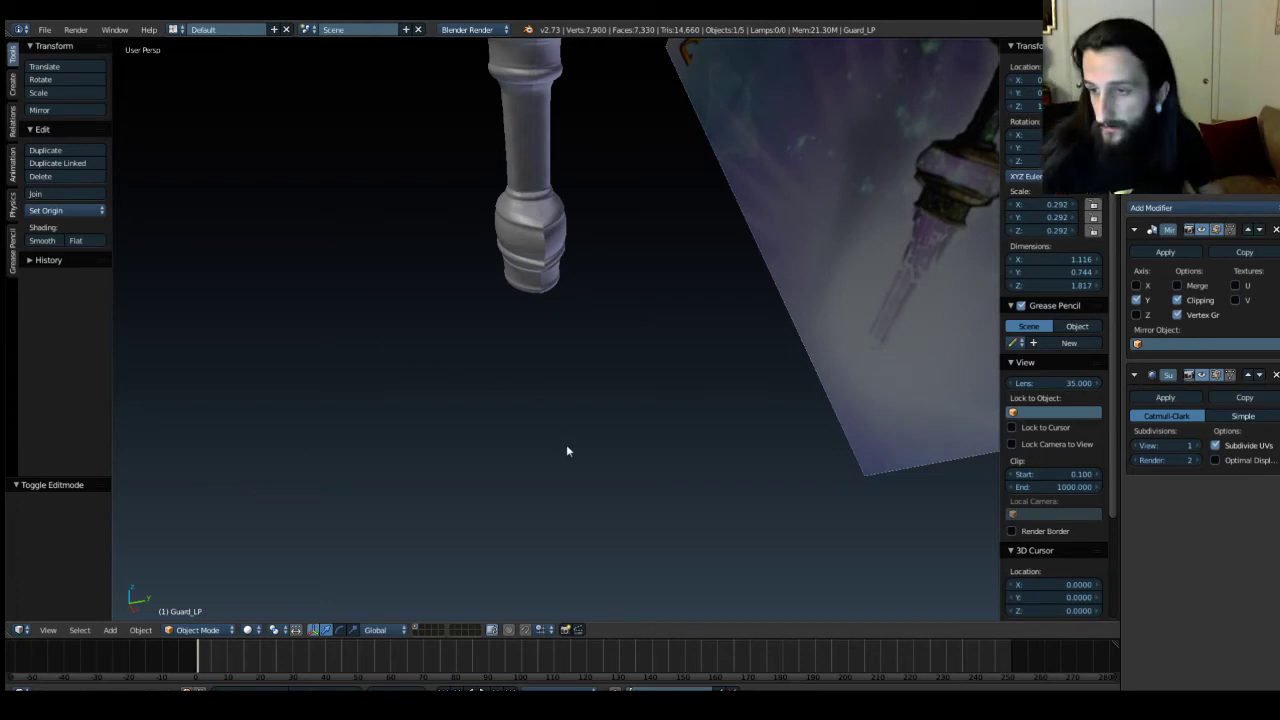
Review the staff from the pommel up to the guard against the reference image.
middle_click_drag(565, 407, 676, 450, "shift")
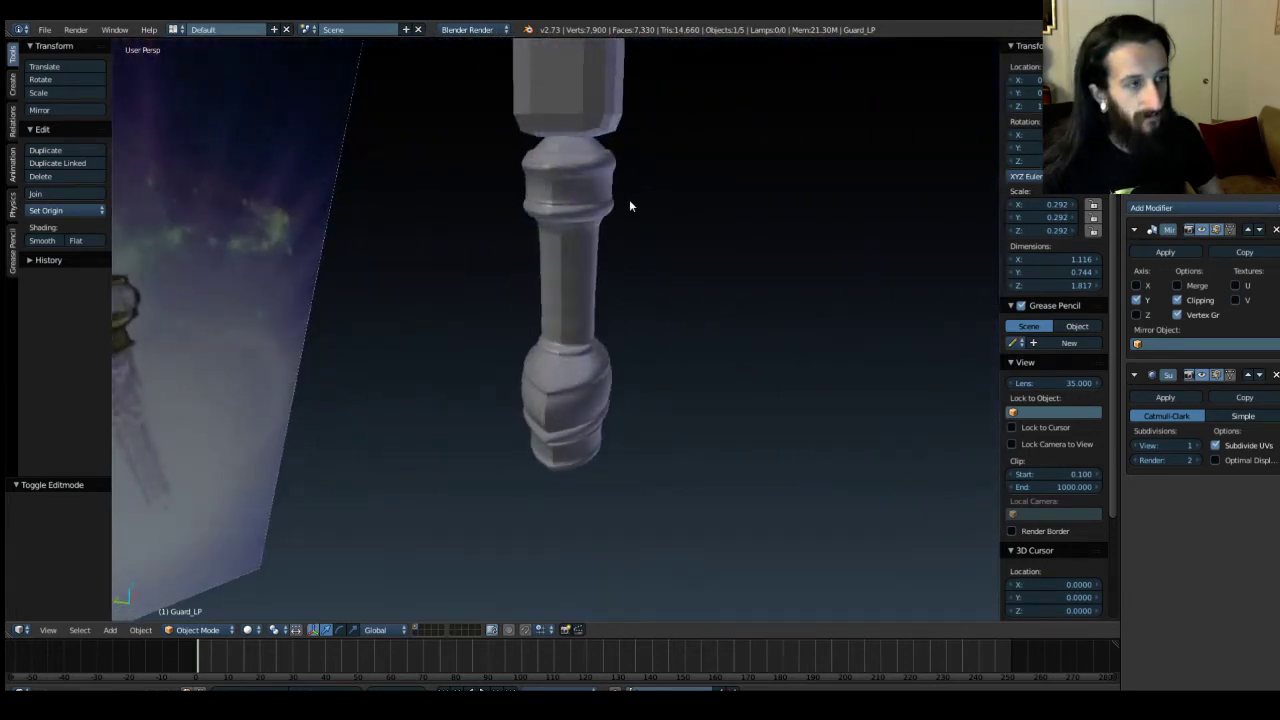
middle_click_drag(638, 125, 674, 470, "shift")
scroll(638, 262, "down", 6)
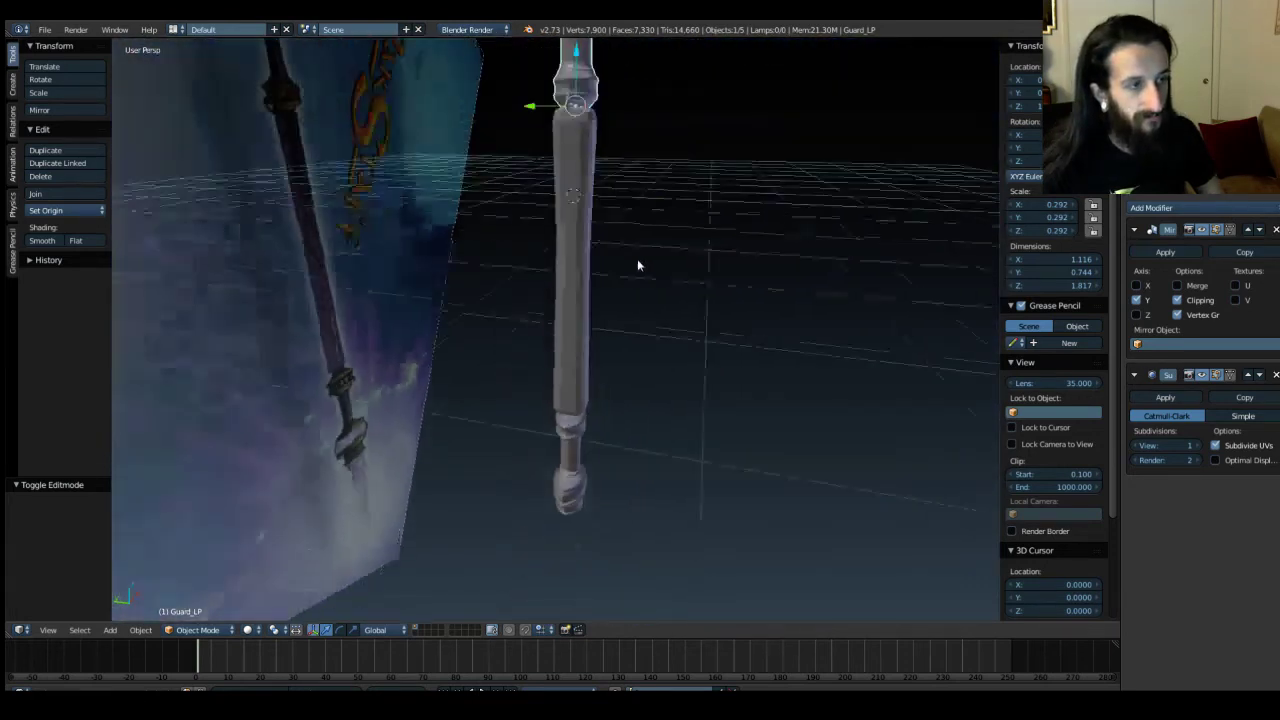
middle_click_drag(637, 265, 637, 334)
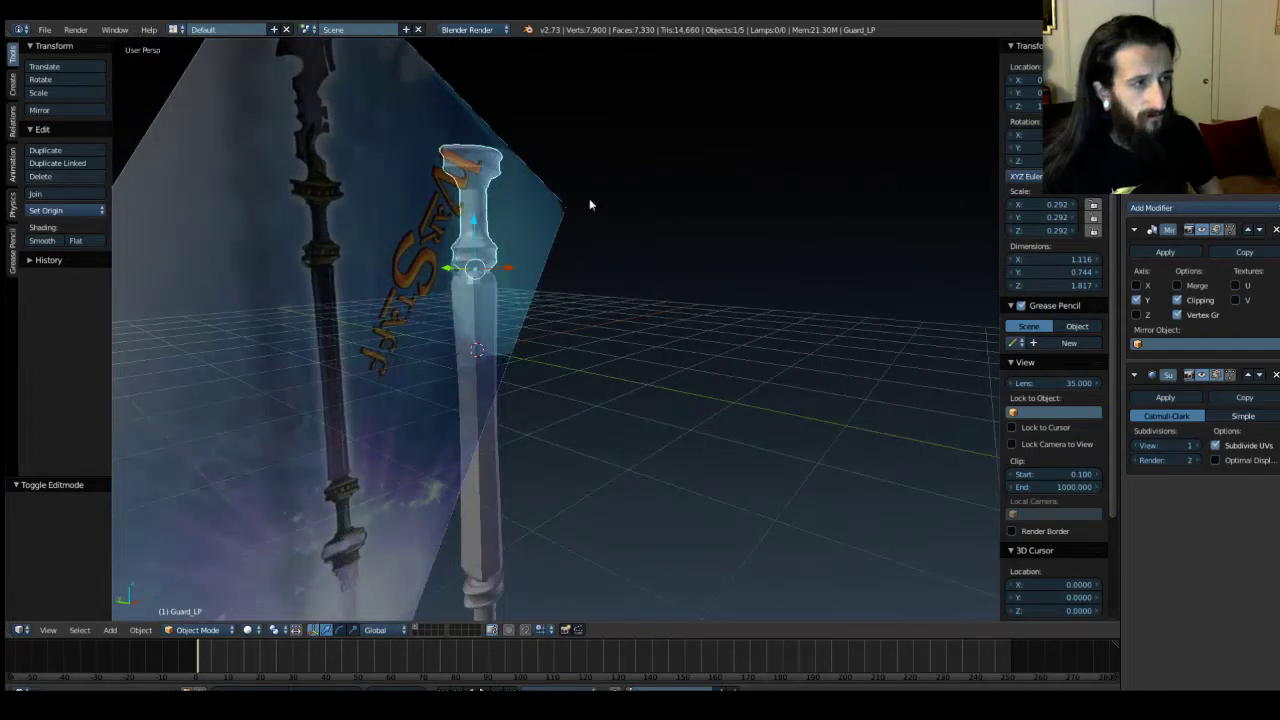
middle_click_drag(589, 205, 477, 230)
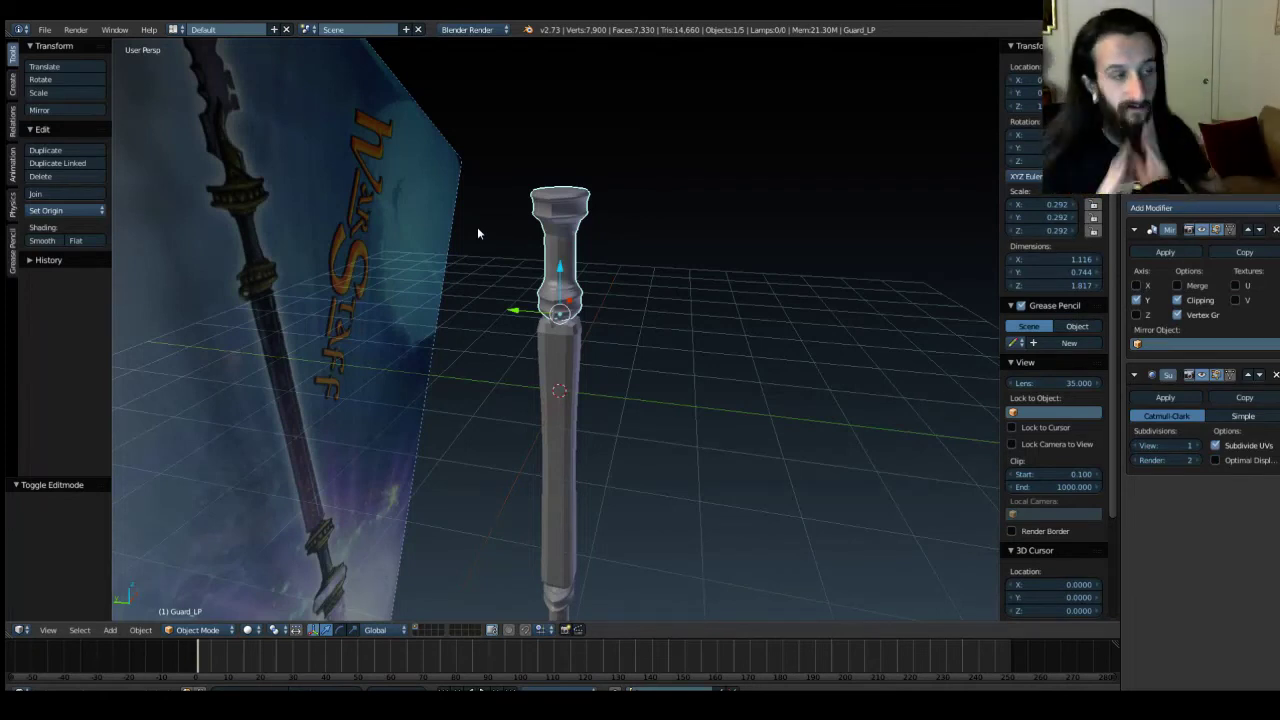
Select all four staff parts together and inspect the ring at the joint between the guard and the grip.
key("a")
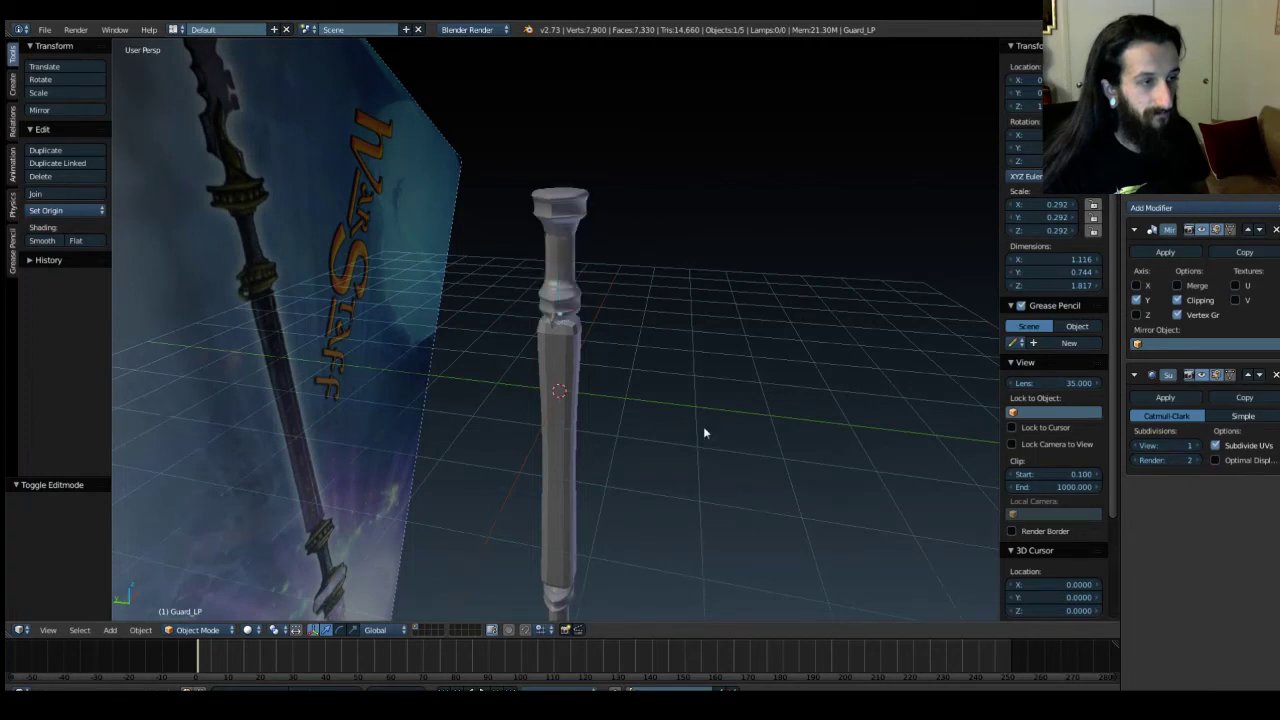
left_click_drag(480, 142, 686, 620)
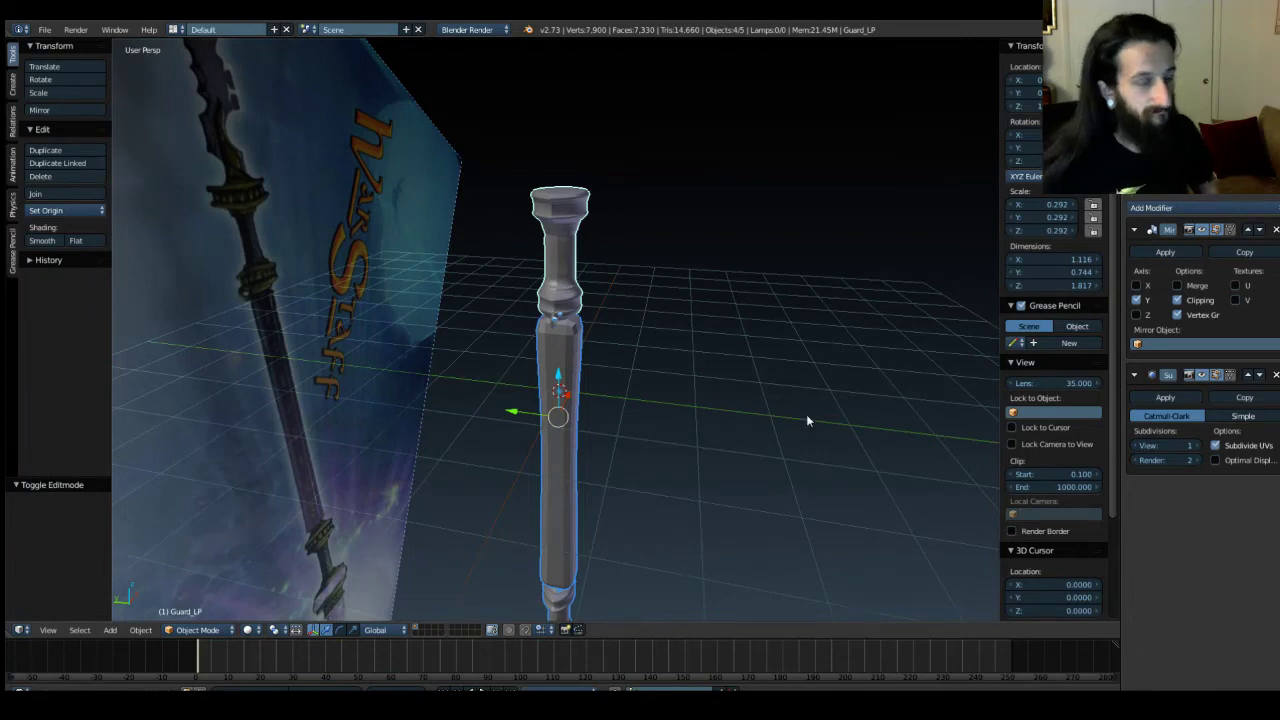
mouse_move(807, 421)
middle_mouse_down()
mouse_move(813, 436)
mouse_move(697, 397)
mouse_move(703, 411)
mouse_move(806, 423)
middle_mouse_up()
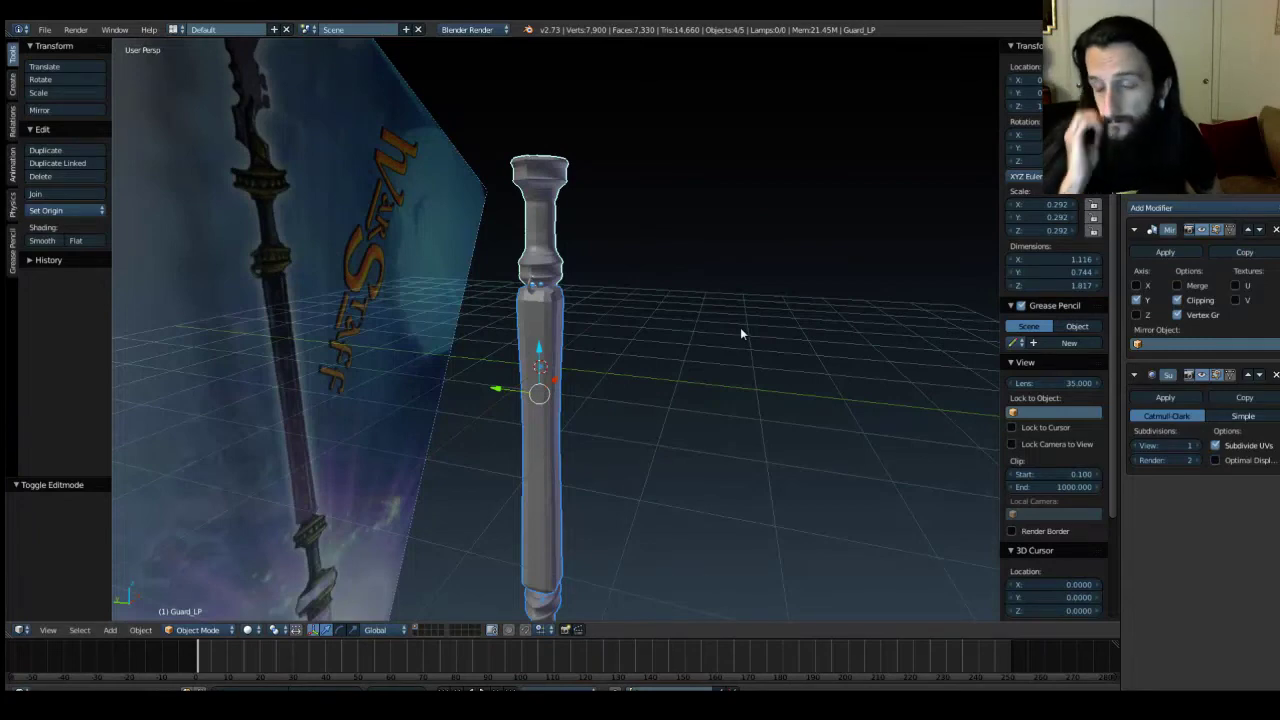
scroll(496, 336, "up", 9)
middle_click_drag(438, 232, 490, 297, "shift")
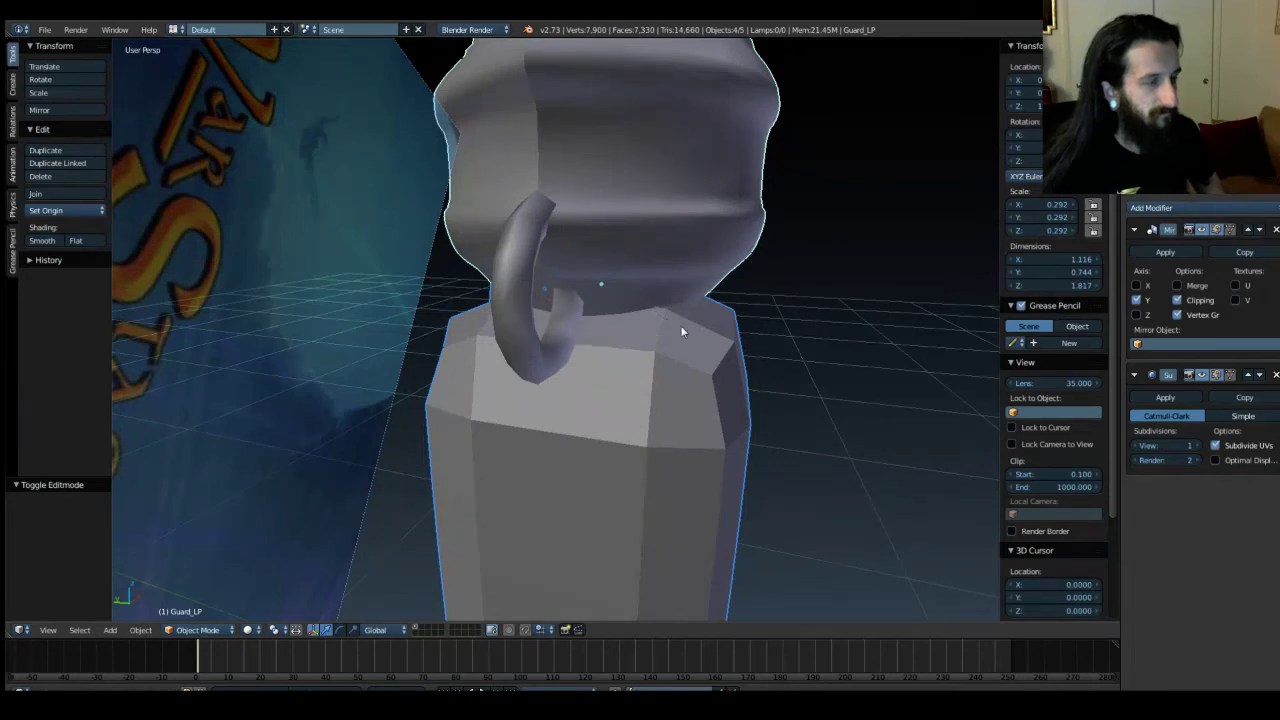
scroll(694, 330, "down", 6)
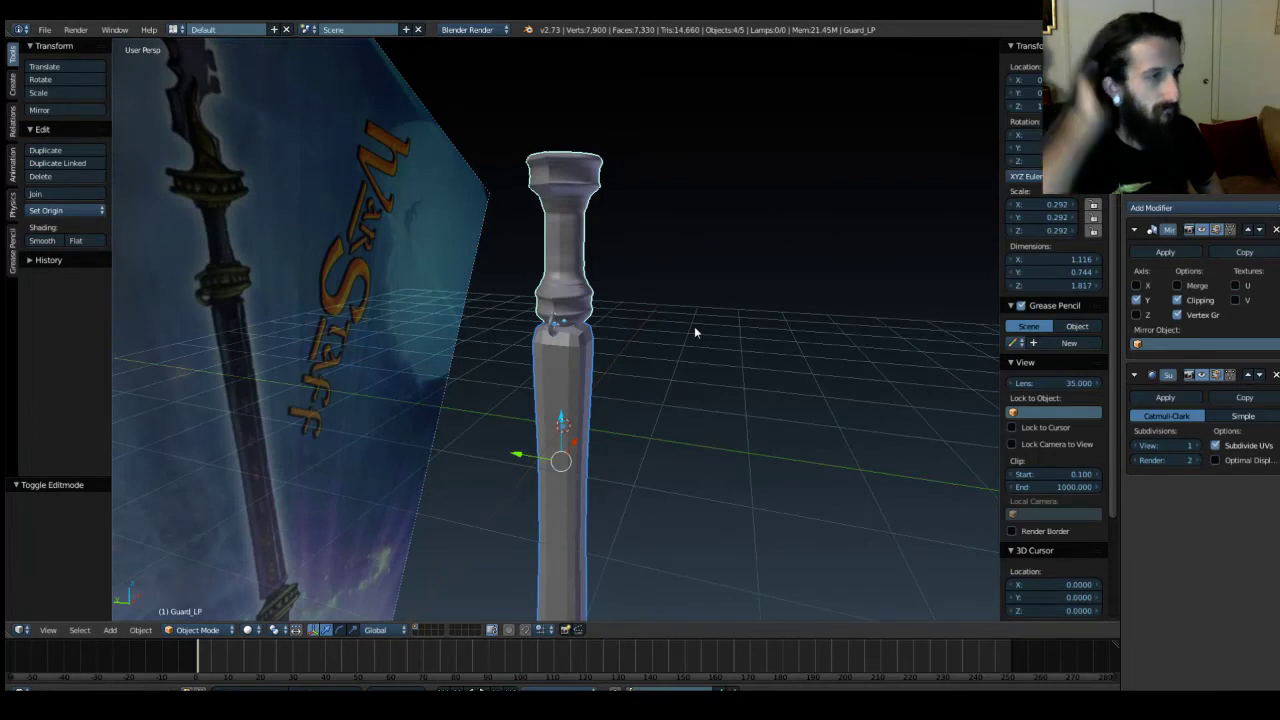
scroll(694, 326, "up", 3)
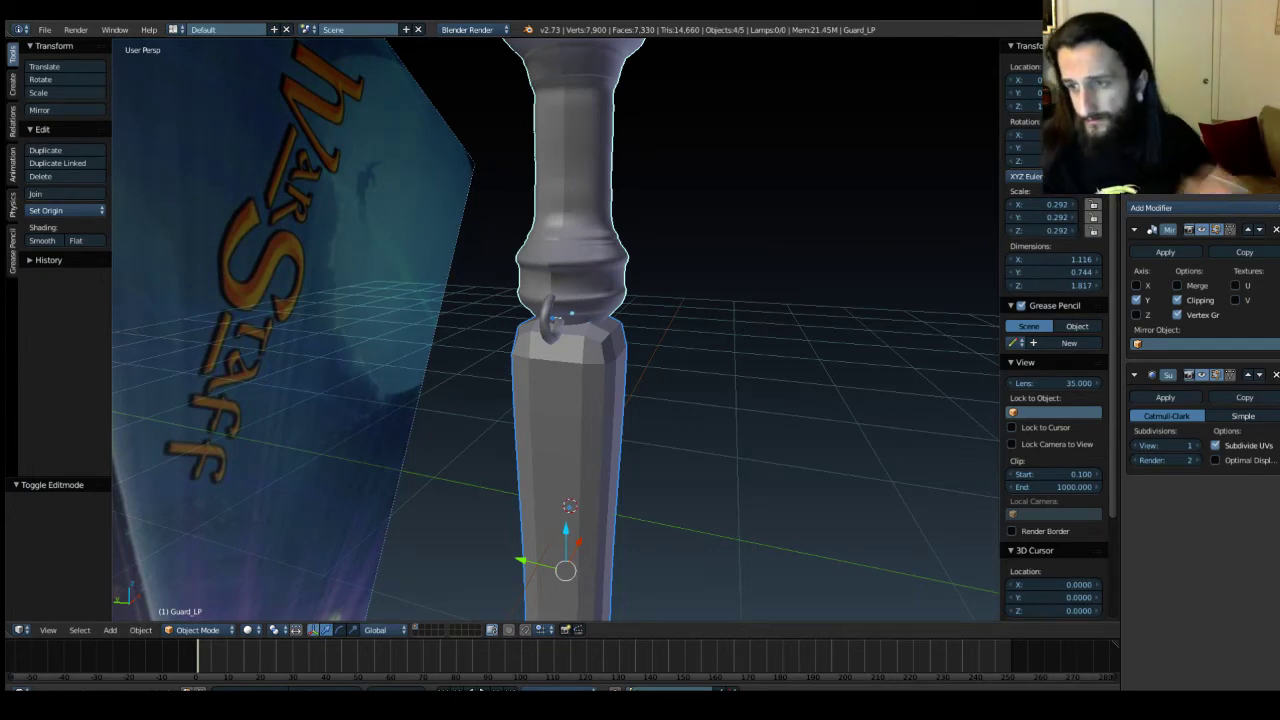
Clear the selection, open the Guard_LP mesh in Edit Mode to pick an edge on its neck, and return to Object Mode.
key("a")
middle_click_drag(810, 371, 600, 349)
key("Tab")
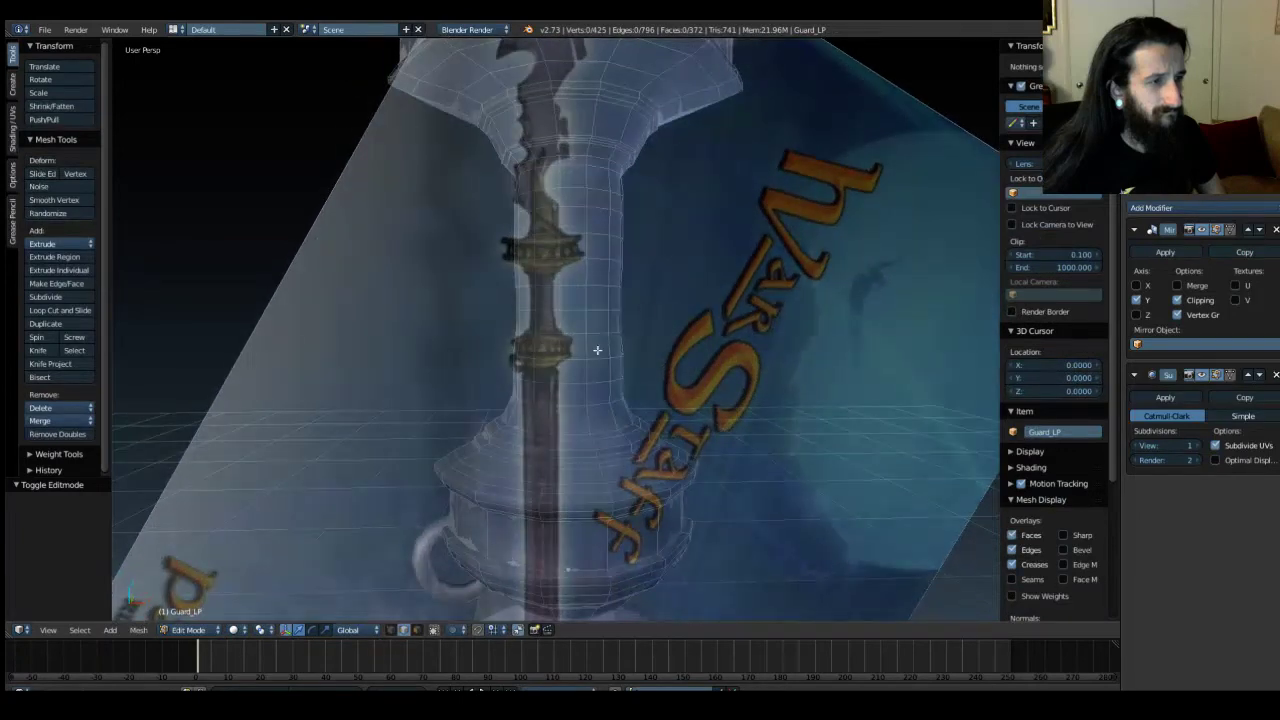
right_click(567, 358)
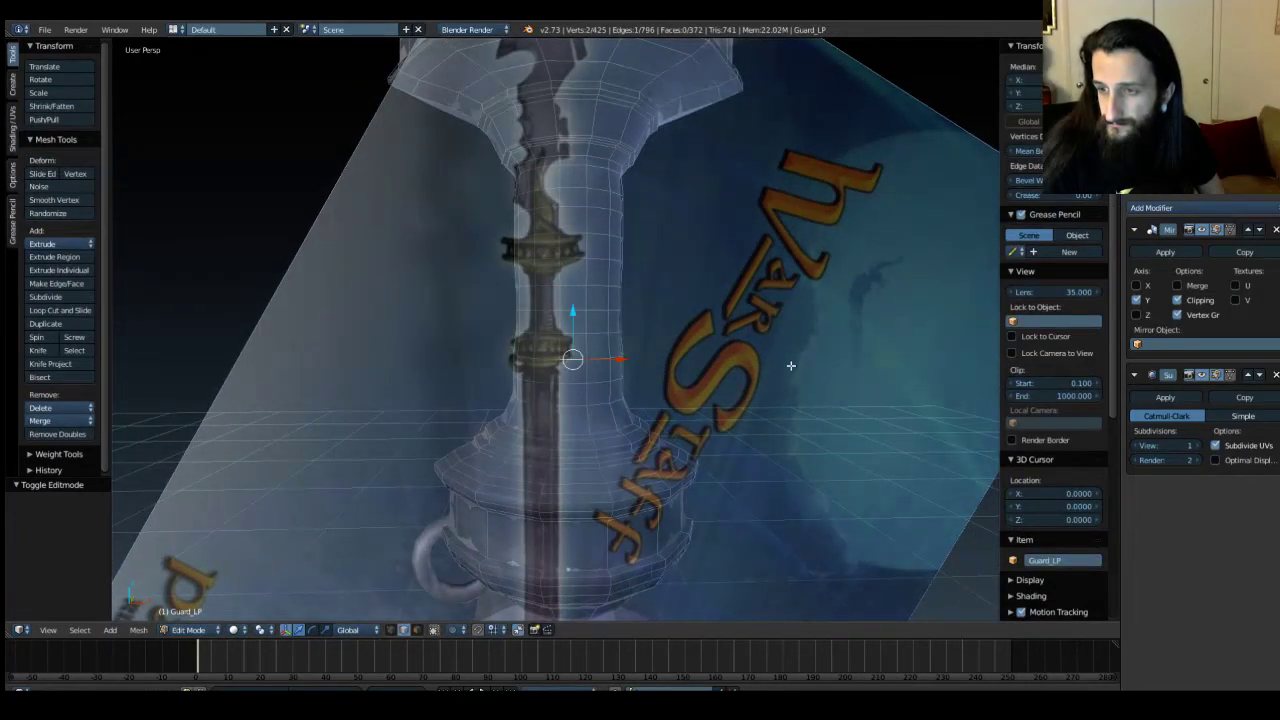
scroll(790, 365, "down", 3)
key("Tab")
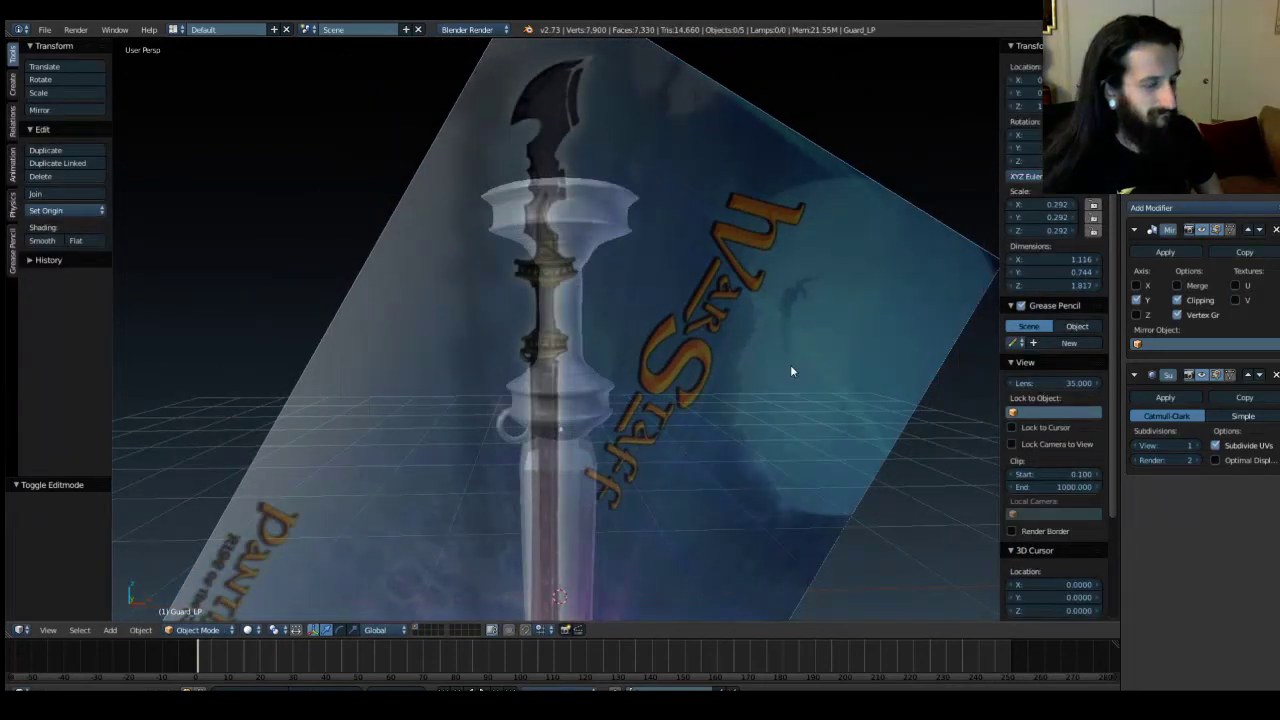
Examine the reference image in front view, from the blade's base above the guard down to the purple tip below the pommel.
key("KP_1")
scroll(608, 275, "up", 3)
middle_click_drag(589, 177, 603, 349, "shift")
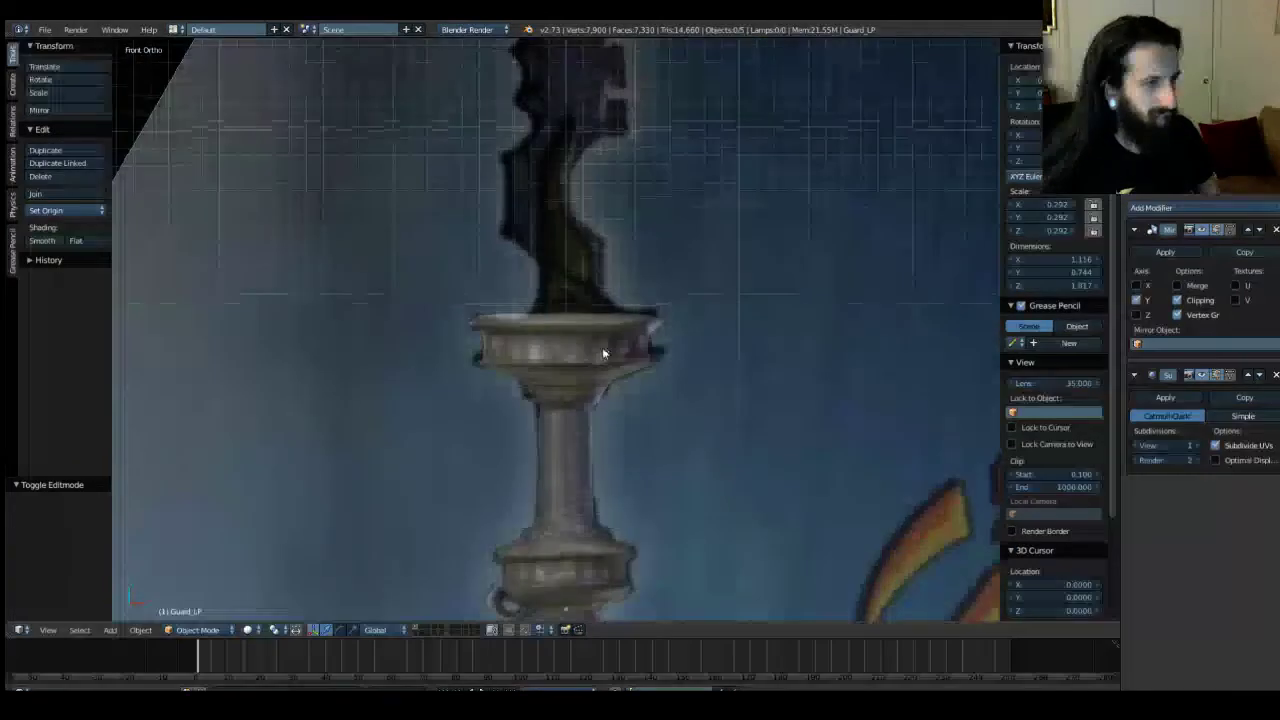
scroll(602, 347, "up", 3)
middle_click_drag(580, 257, 582, 334, "shift")
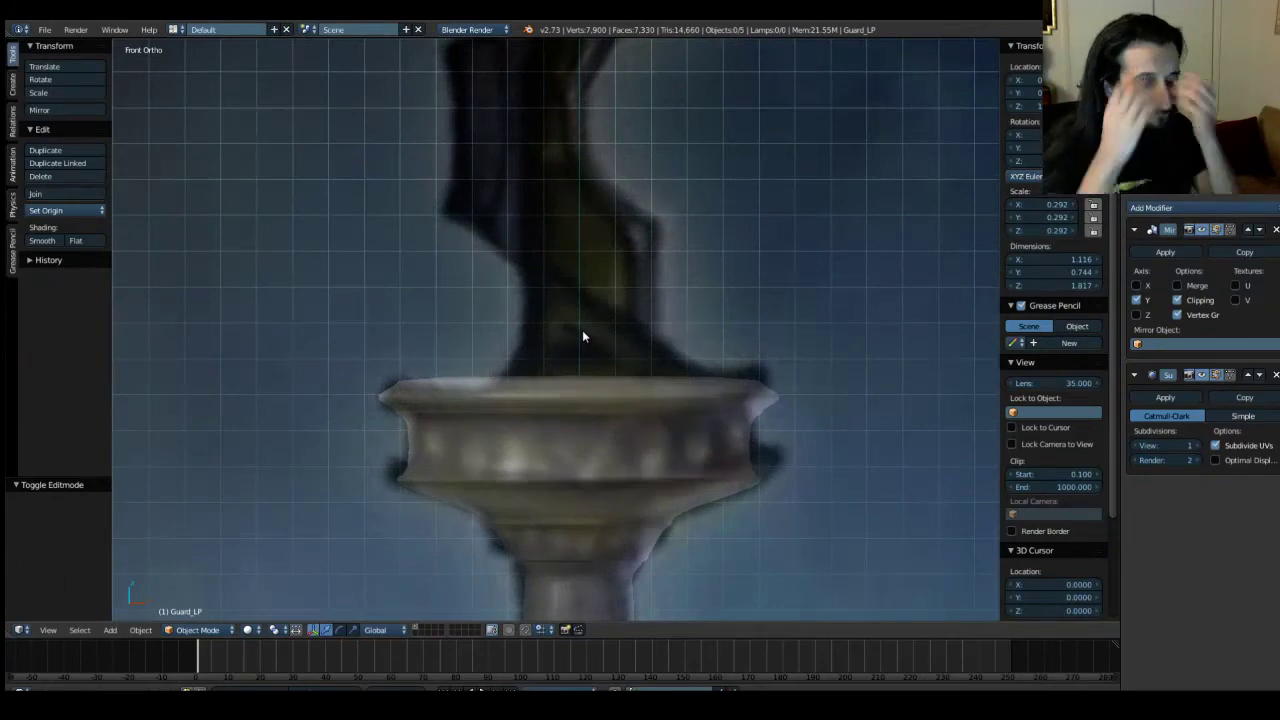
scroll(591, 466, "down", 4)
middle_click_drag(591, 466, 563, 250, "shift")
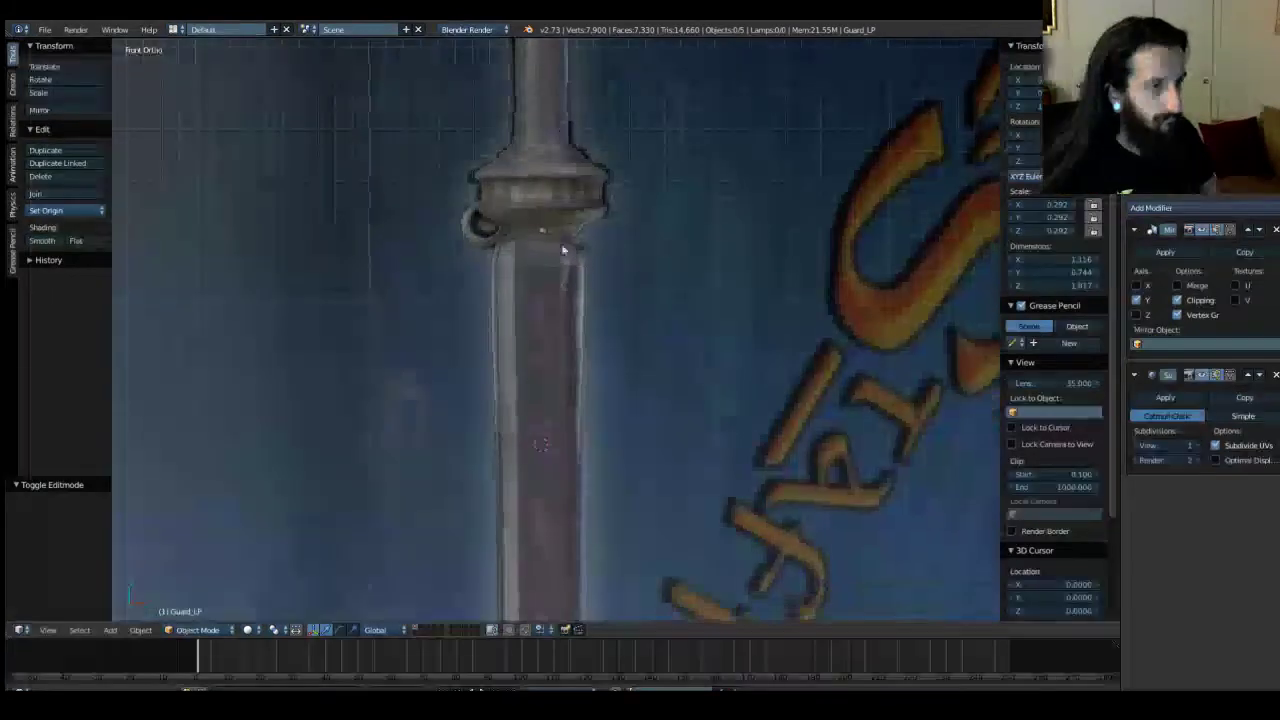
middle_click_drag(592, 420, 588, 145, "shift")
middle_click_drag(577, 600, 576, 160, "shift")
middle_click_drag(571, 496, 571, 243, "shift")
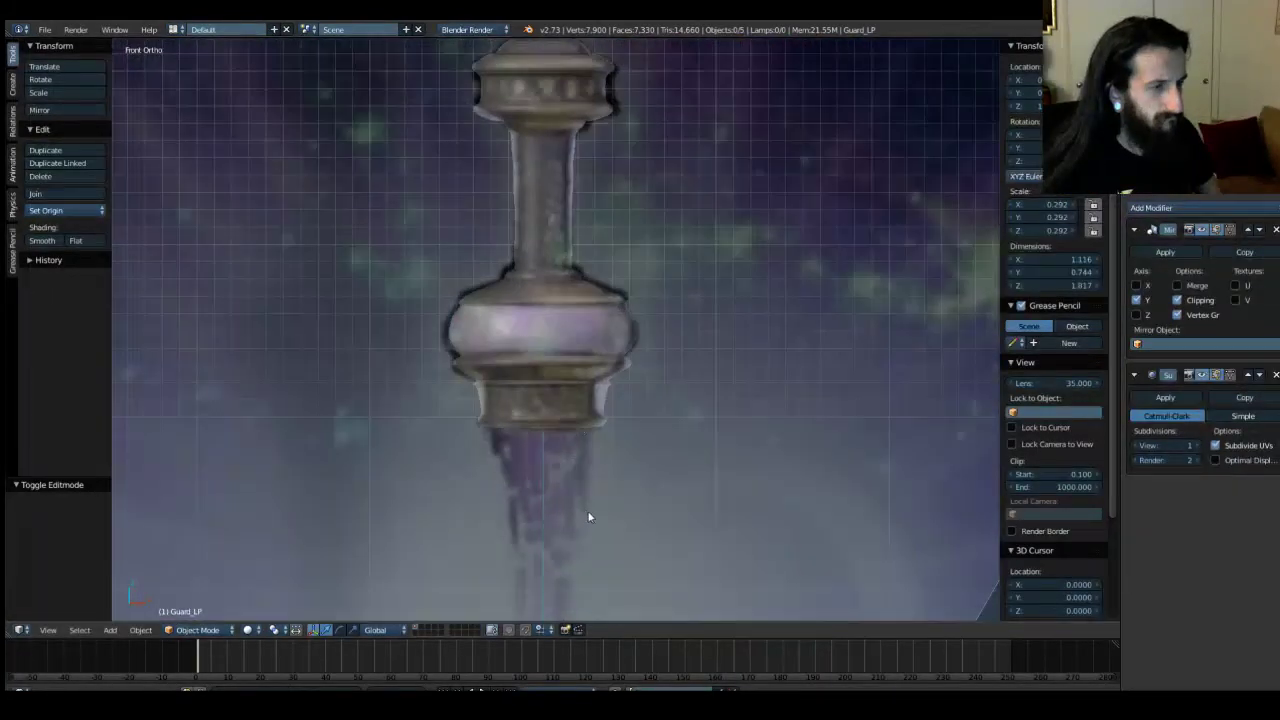
middle_click_drag(588, 517, 606, 263, "shift")
middle_click_drag(591, 410, 591, 380, "shift")
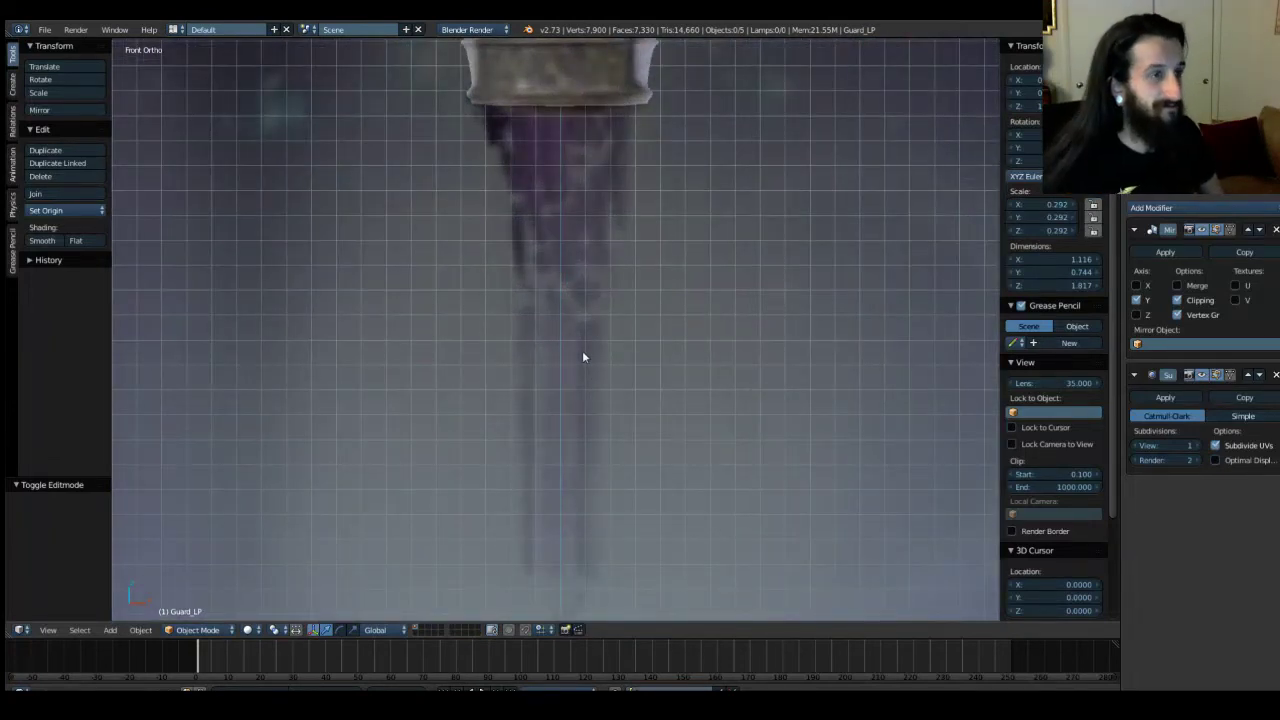
mouse_move(554, 206)
middle_mouse_down("shift")
mouse_move(566, 380)
mouse_move(531, 469)
mouse_move(543, 330)
mouse_move(503, 443)
mouse_move(546, 486)
mouse_move(586, 209)
mouse_move(574, 143)
mouse_move(556, 199)
mouse_move(554, 97)
mouse_move(556, 205)
middle_mouse_up("shift")
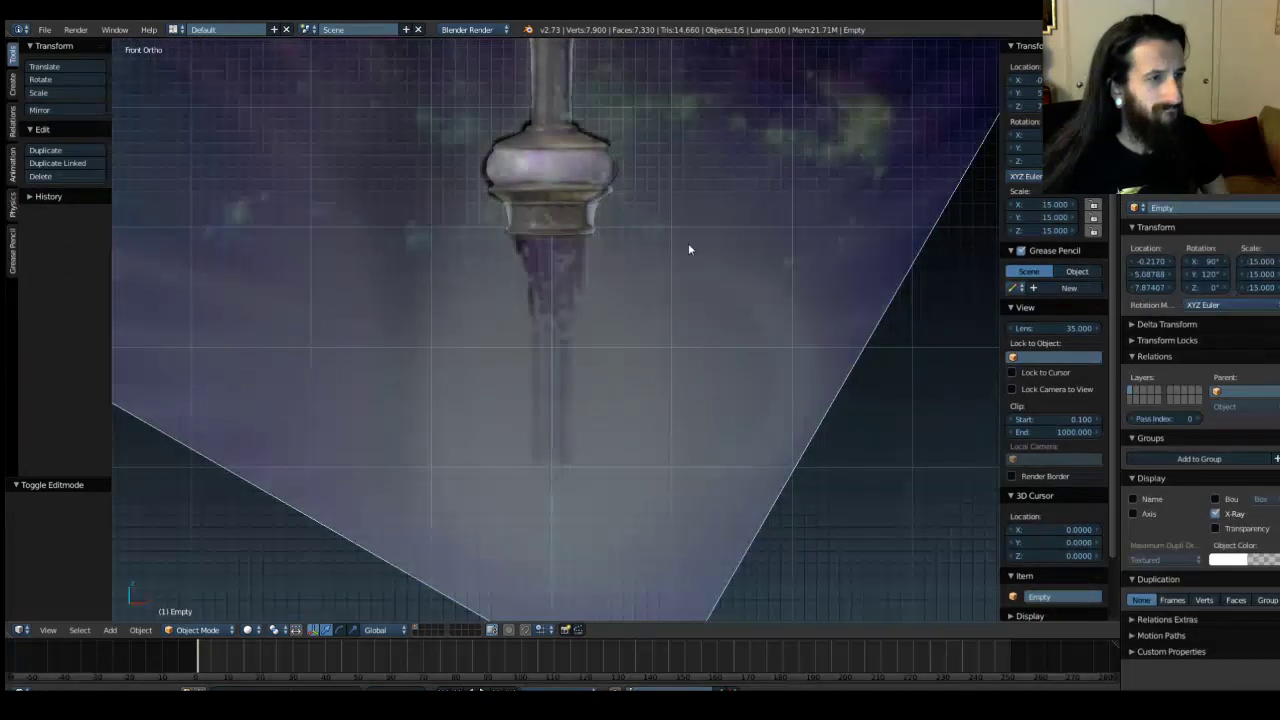
Compare the pommel, the faded tip and the full length of the staff with the reference image in front view.
middle_click_drag(689, 248, 657, 455, "shift")
middle_click_drag(693, 210, 765, 222, "shift")
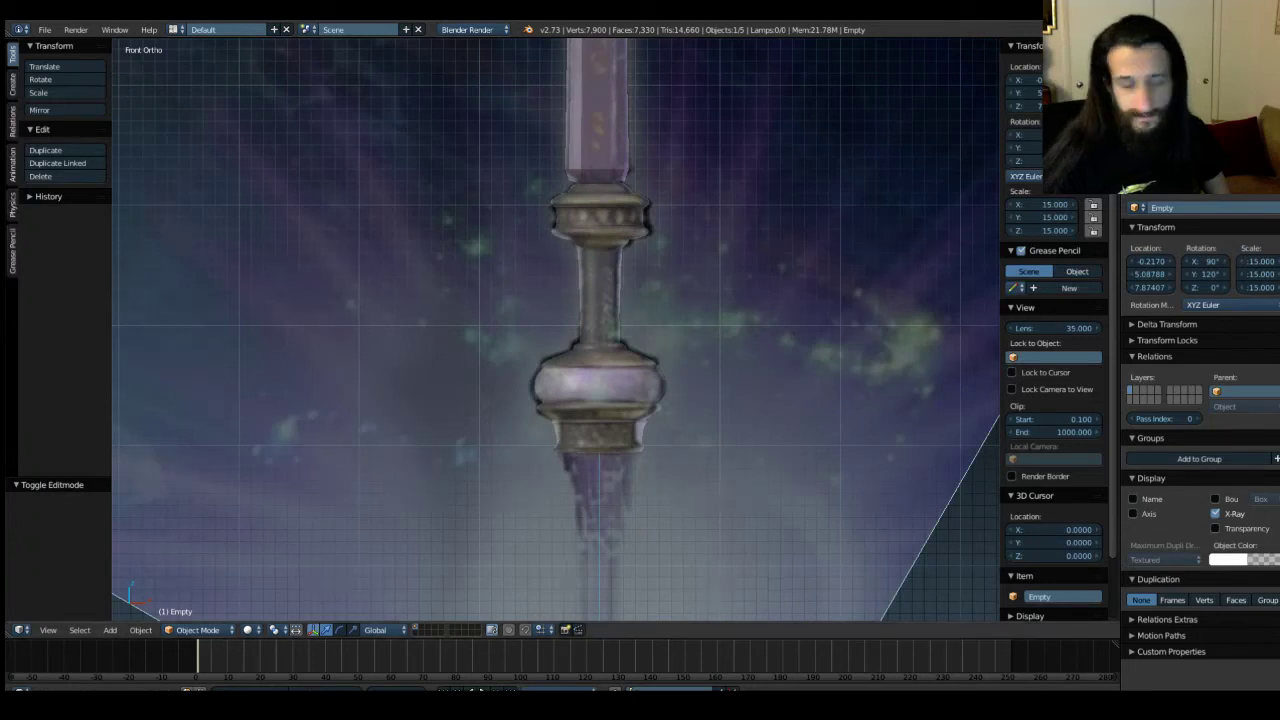
middle_click_drag(826, 454, 786, 296, "shift")
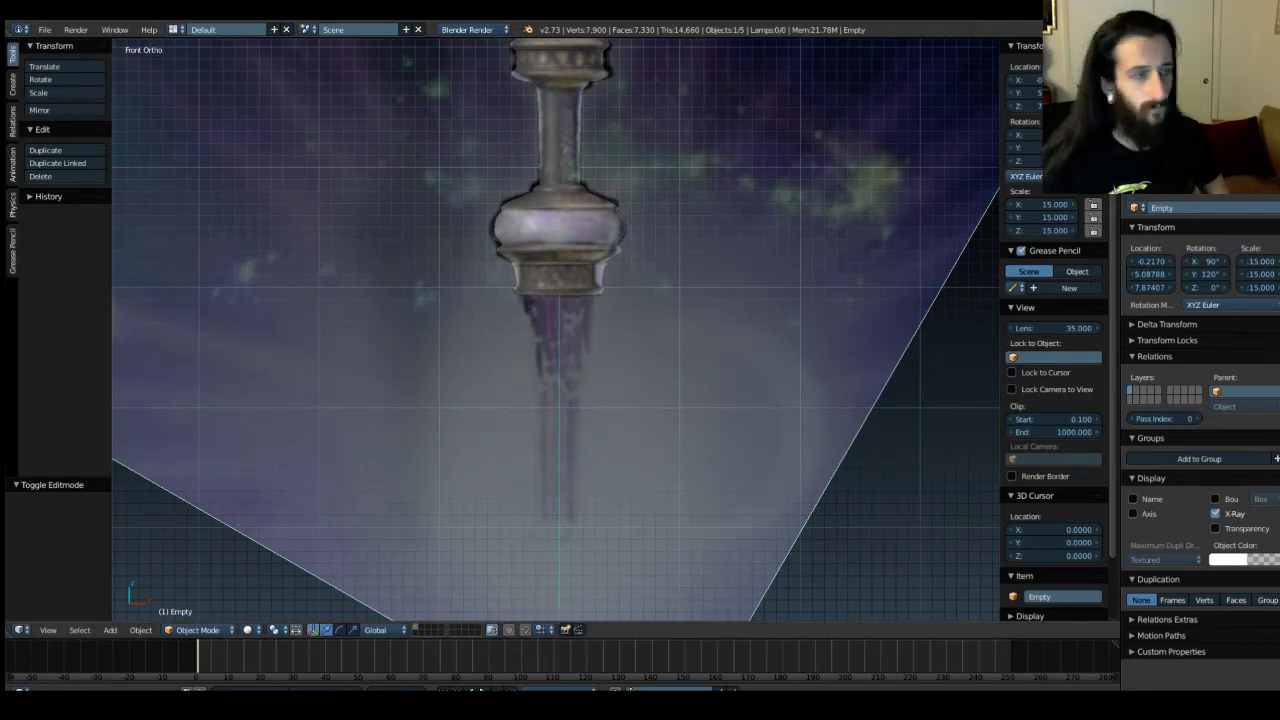
middle_click_drag(689, 166, 680, 460, "shift")
scroll(660, 288, "down", 4)
middle_click_drag(650, 177, 665, 377, "shift")
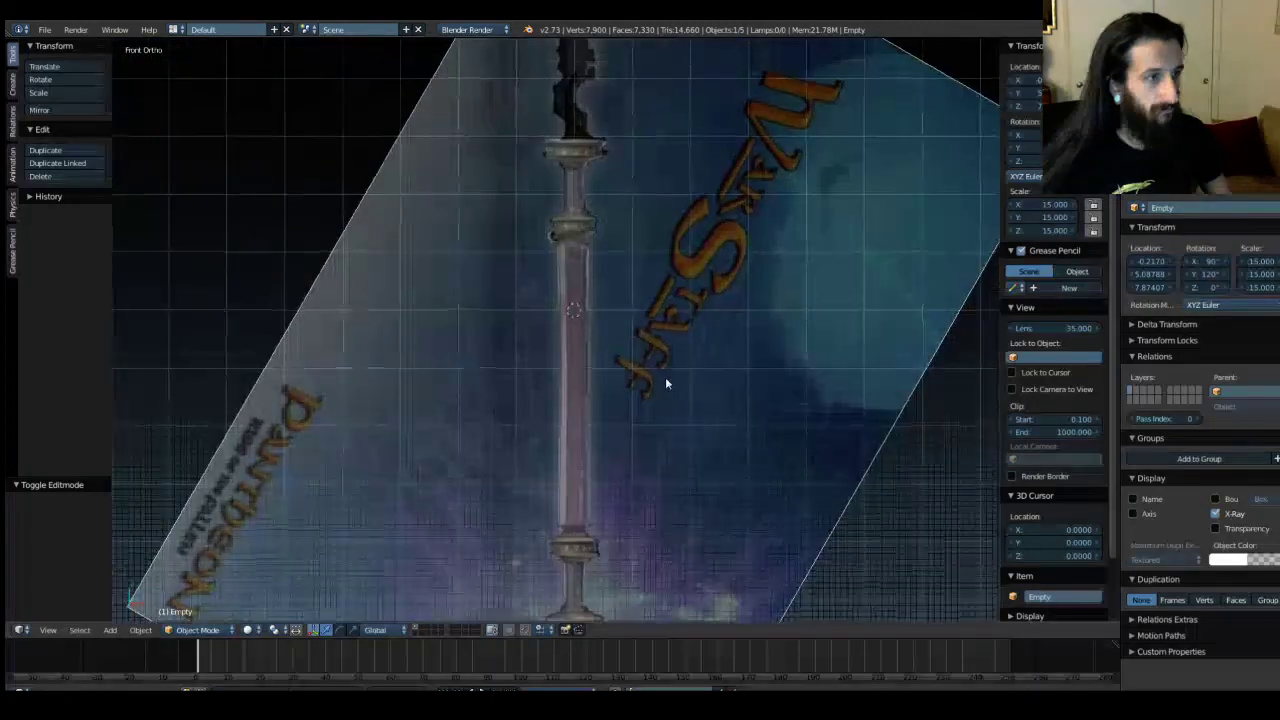
Turn X-Ray display off for the reference image empty and switch it back on.
mouse_move(652, 217)
middle_mouse_down("shift")
mouse_move(654, 403)
mouse_move(814, 484)
mouse_move(797, 463)
mouse_move(675, 410)
mouse_move(623, 300)
mouse_move(580, 123)
mouse_move(634, 76)
mouse_move(608, 132)
mouse_move(601, 222)
mouse_move(798, 215)
mouse_move(793, 200)
mouse_move(666, 189)
mouse_move(540, 206)
mouse_move(625, 220)
middle_mouse_up("shift")
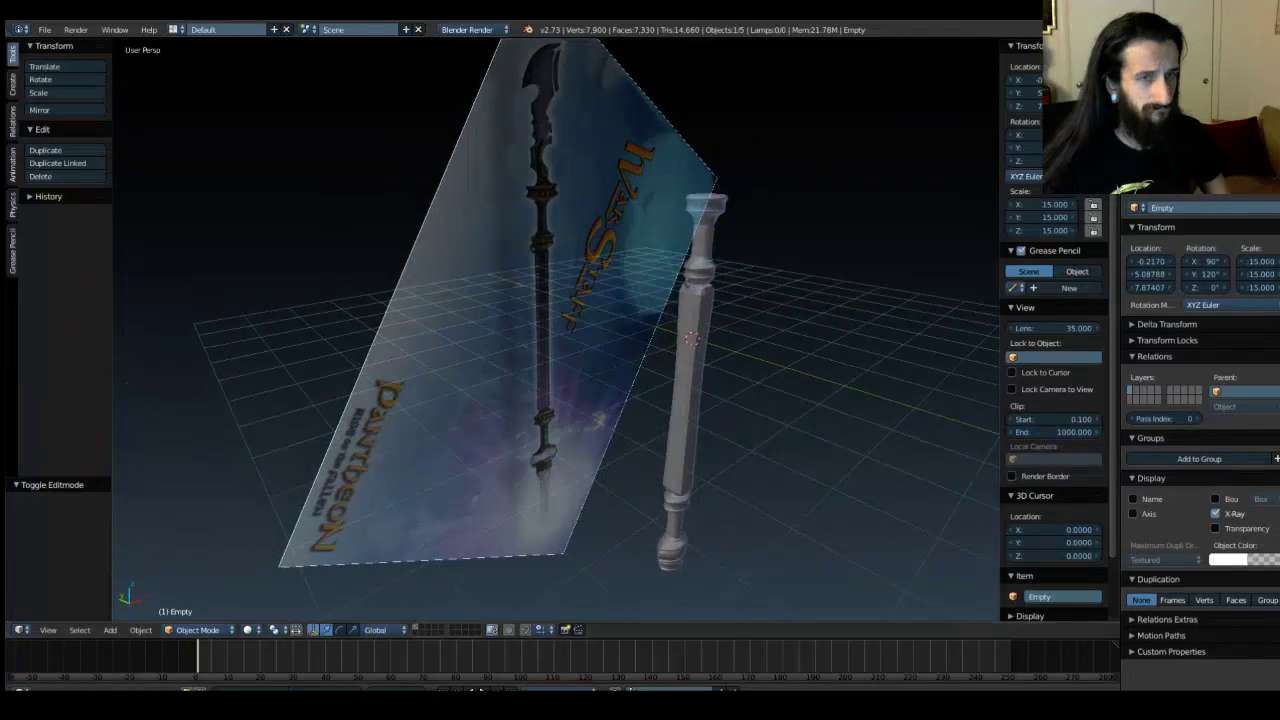
left_click(1215, 513)
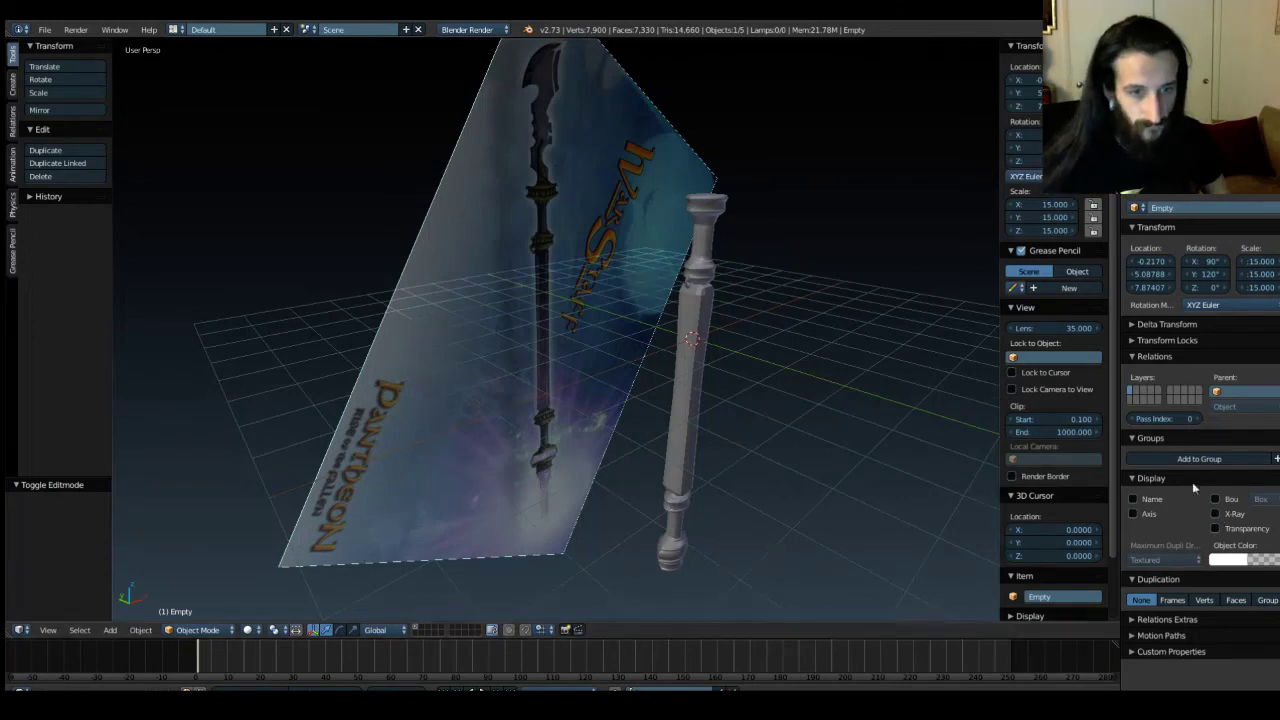
left_click(1215, 513)
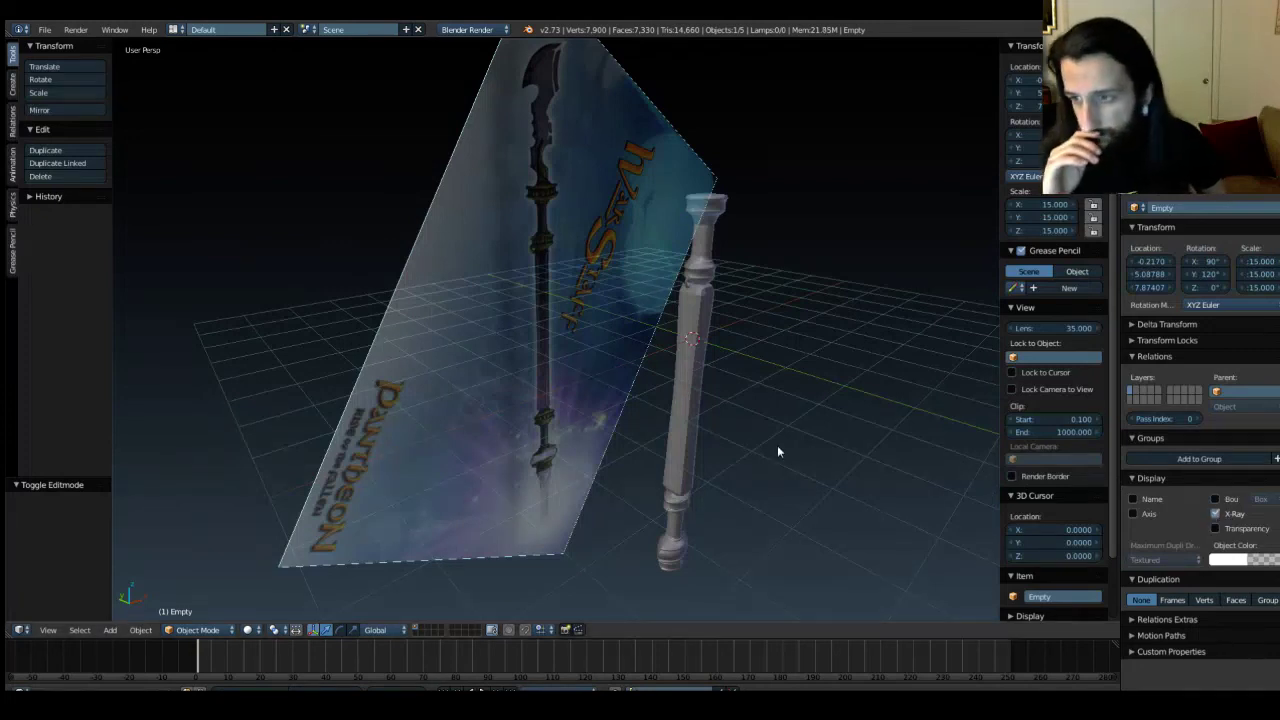